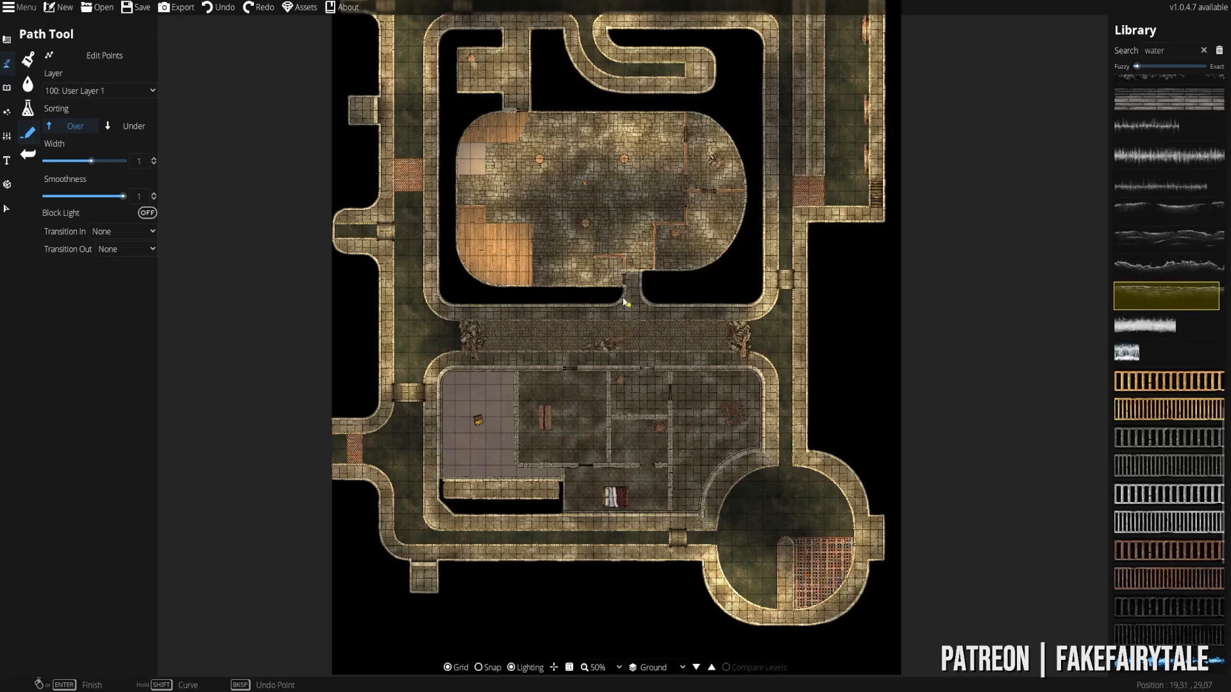
# - Look over the whole sewer map, from the northern wooden-floored rooms down to the round chamber in the south
pyautogui.moveTo(623, 300); pyautogui.dragTo(627, 388)
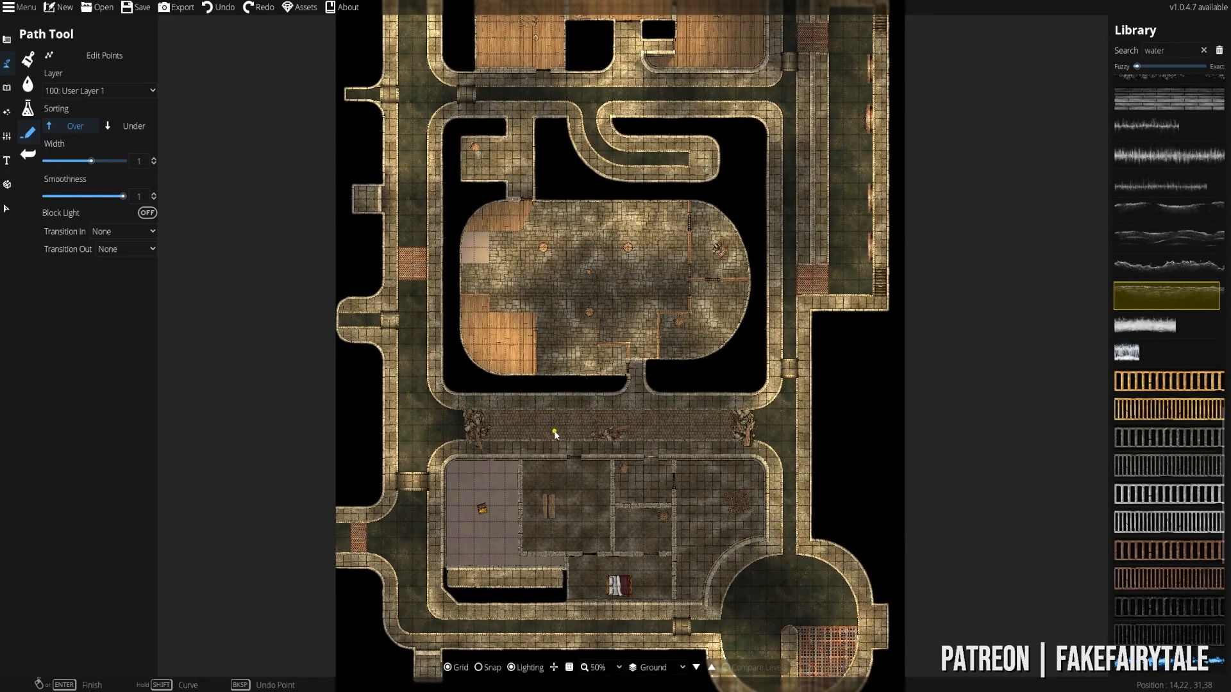
pyautogui.moveTo(452, 330); pyautogui.dragTo(465, 552)
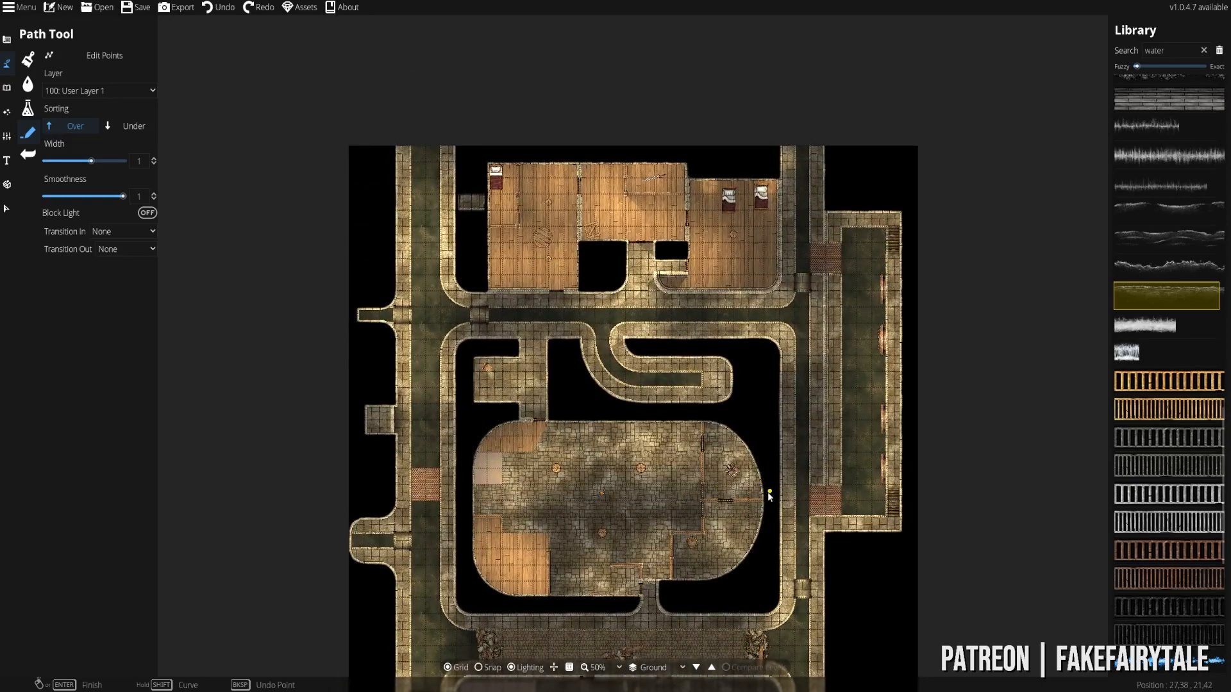
pyautogui.moveTo(769, 543); pyautogui.dragTo(628, 289)
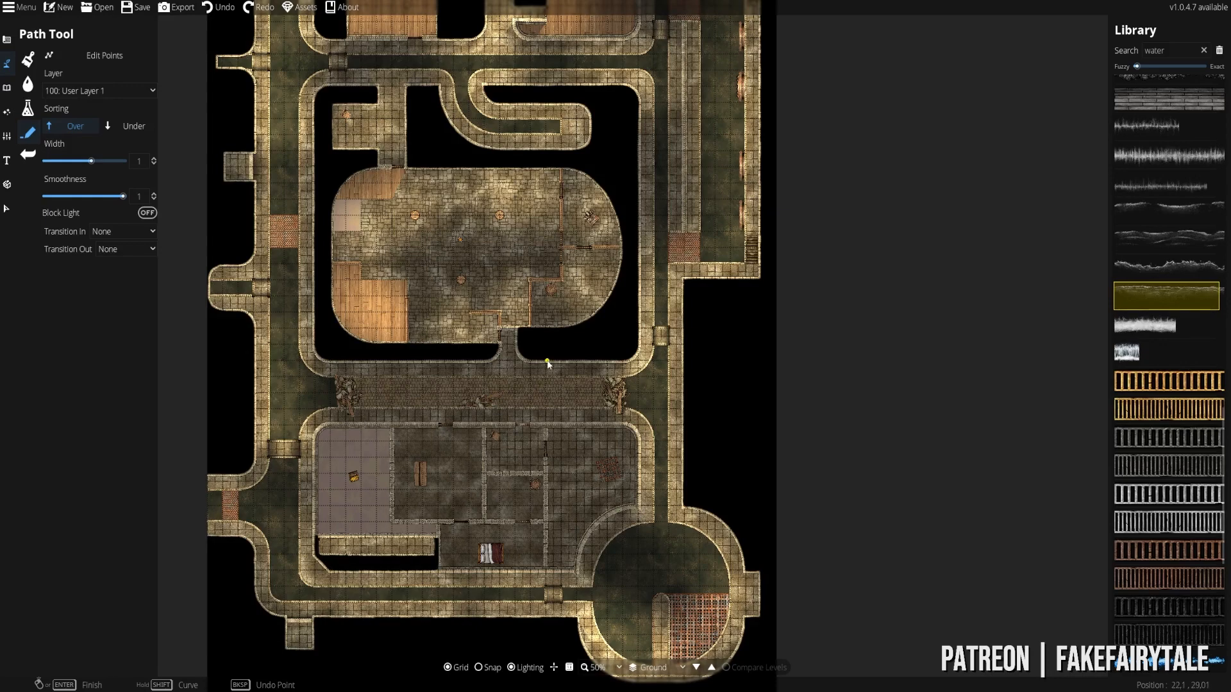
pyautogui.moveTo(547, 361); pyautogui.dragTo(506, 397)
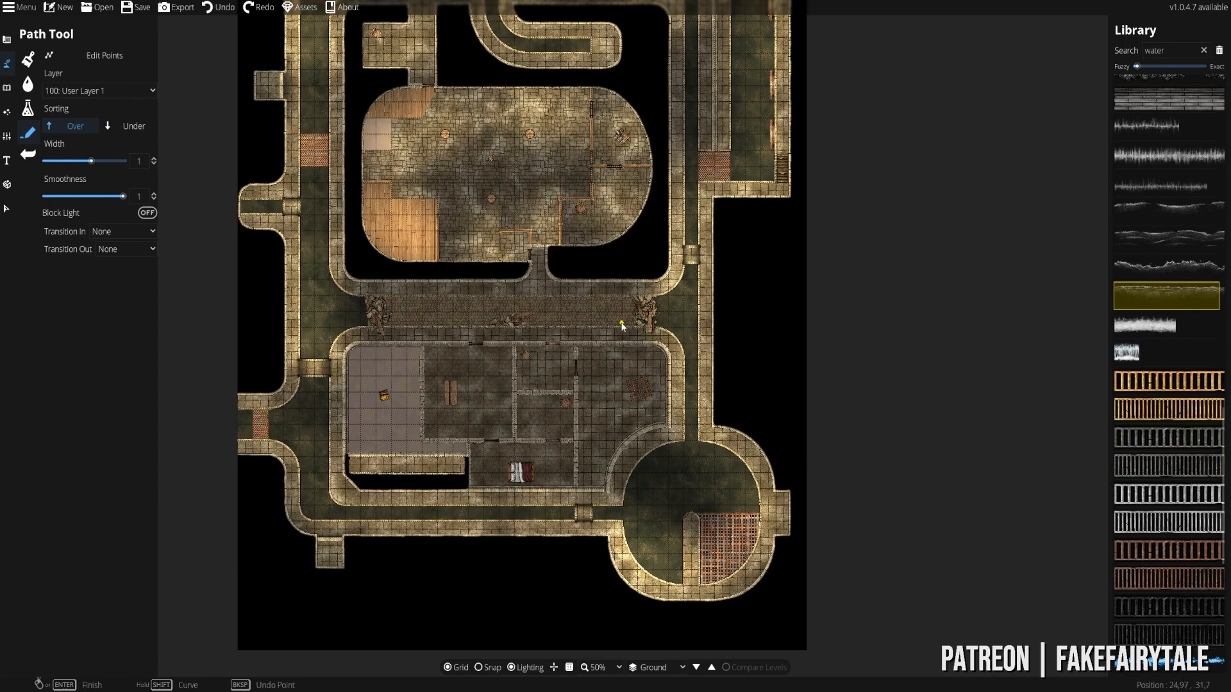
pyautogui.moveTo(621, 324); pyautogui.dragTo(601, 374)
pyautogui.moveTo(513, 344); pyautogui.dragTo(529, 528)
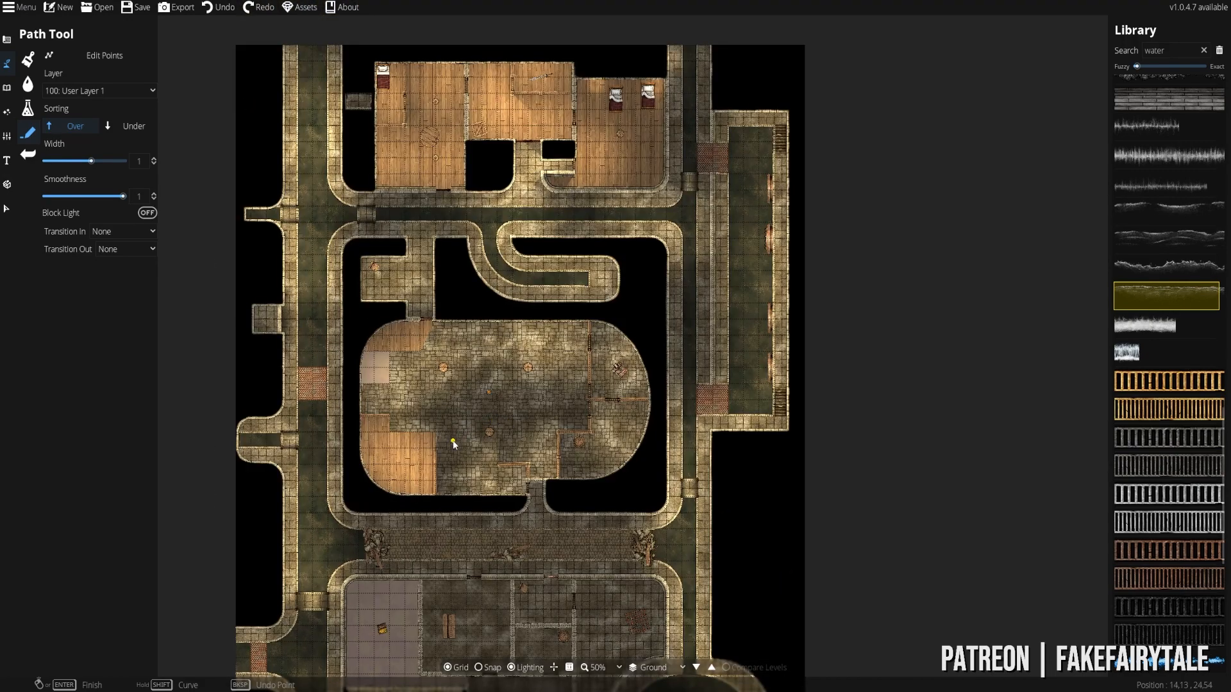
pyautogui.moveTo(495, 358); pyautogui.dragTo(548, 446)
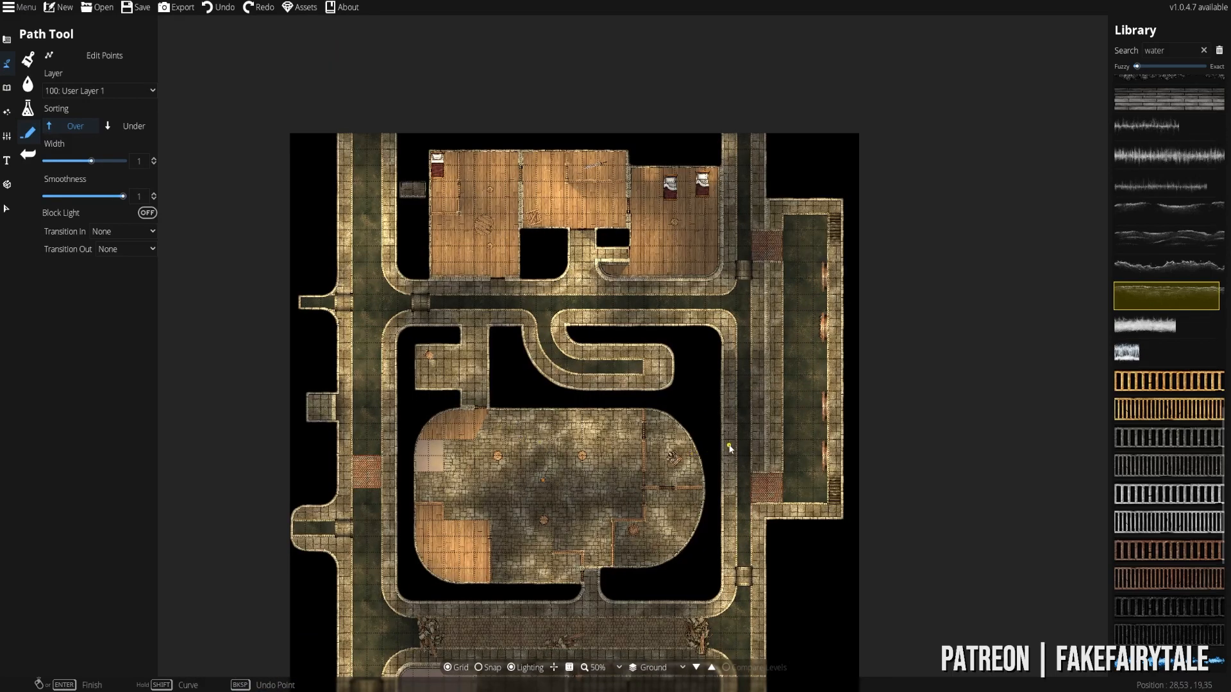
# - Examine the central hall, the blocked passage with rubble and the southern rooms at closer zoom
pyautogui.scroll(2, 757, 421)
pyautogui.moveTo(656, 283); pyautogui.dragTo(731, 399)
pyautogui.moveTo(445, 380); pyautogui.dragTo(652, 420)
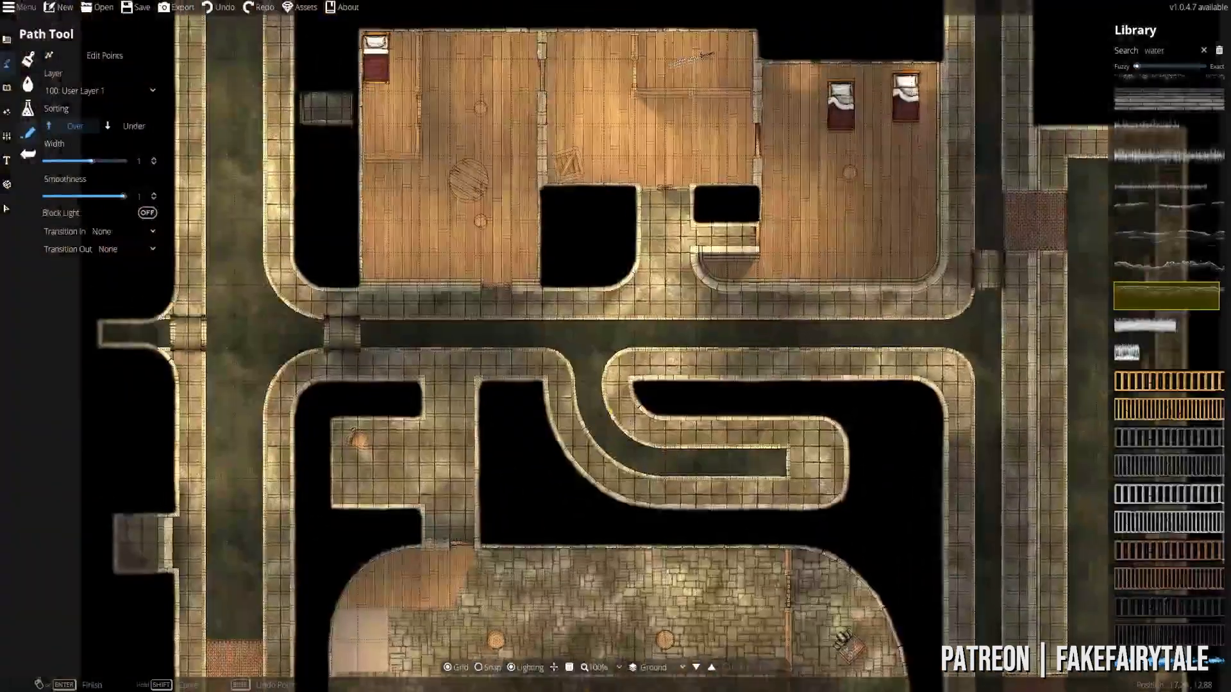
pyautogui.moveTo(766, 461); pyautogui.dragTo(626, 470)
pyautogui.moveTo(510, 428); pyautogui.dragTo(772, 347)
pyautogui.moveTo(754, 506); pyautogui.dragTo(652, 155)
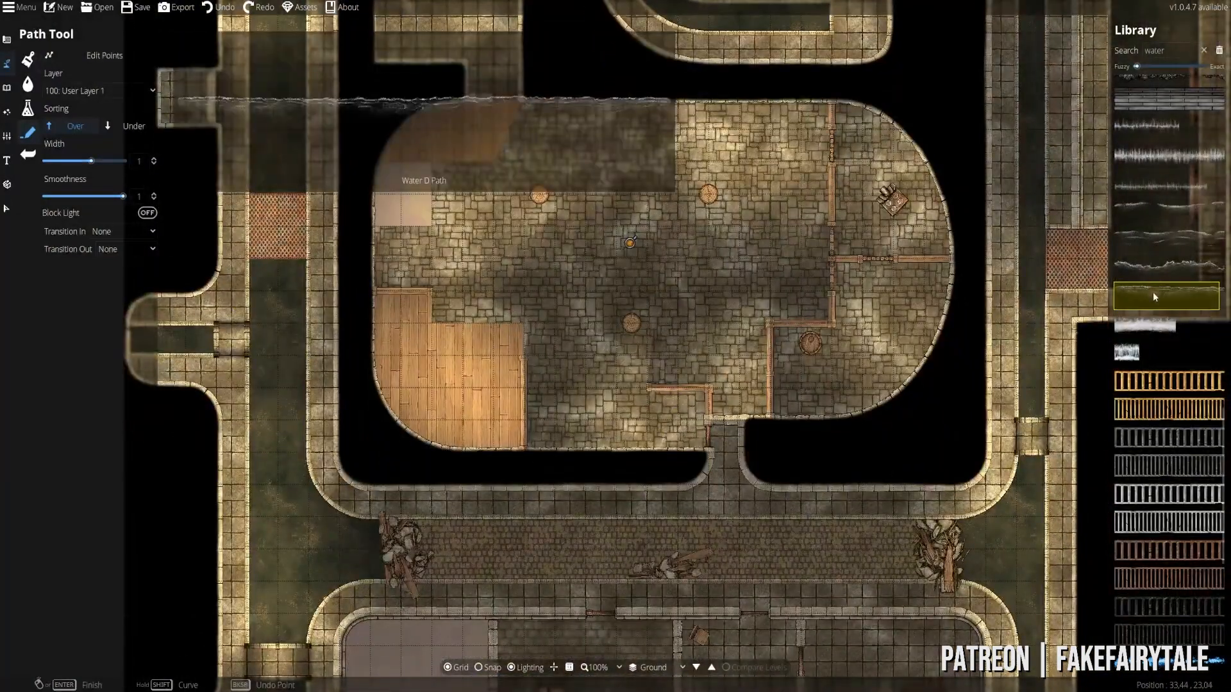
pyautogui.moveTo(480, 570); pyautogui.dragTo(518, 319)
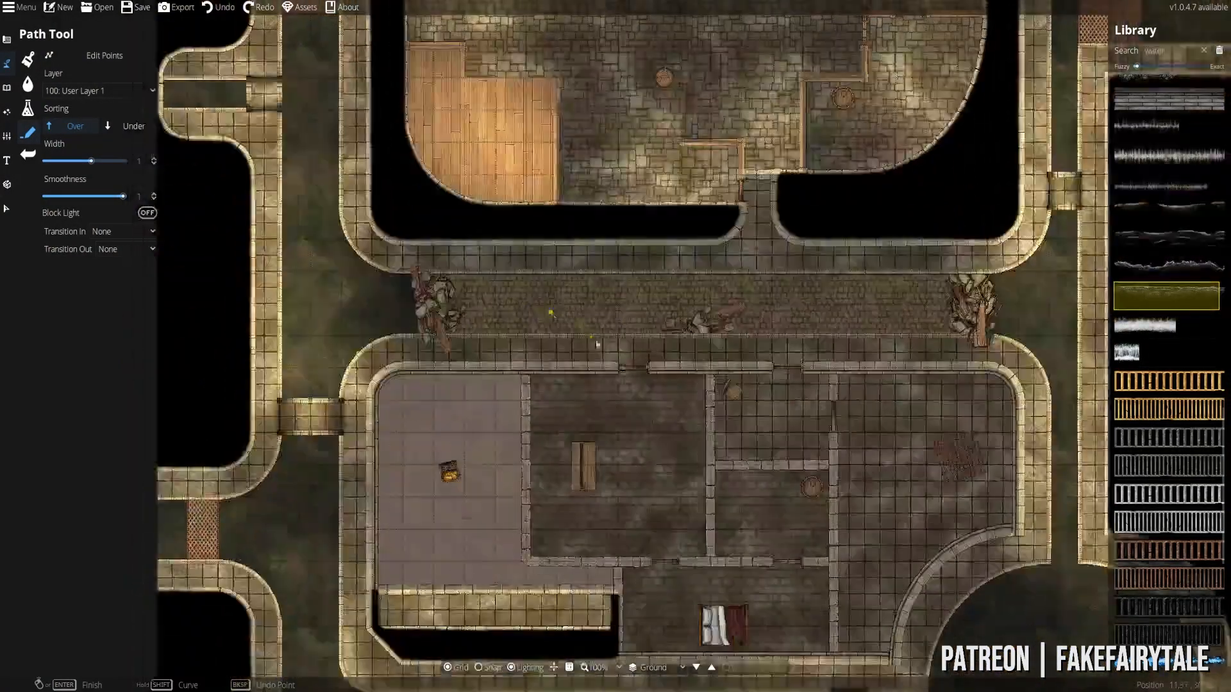
pyautogui.moveTo(551, 403); pyautogui.dragTo(385, 353)
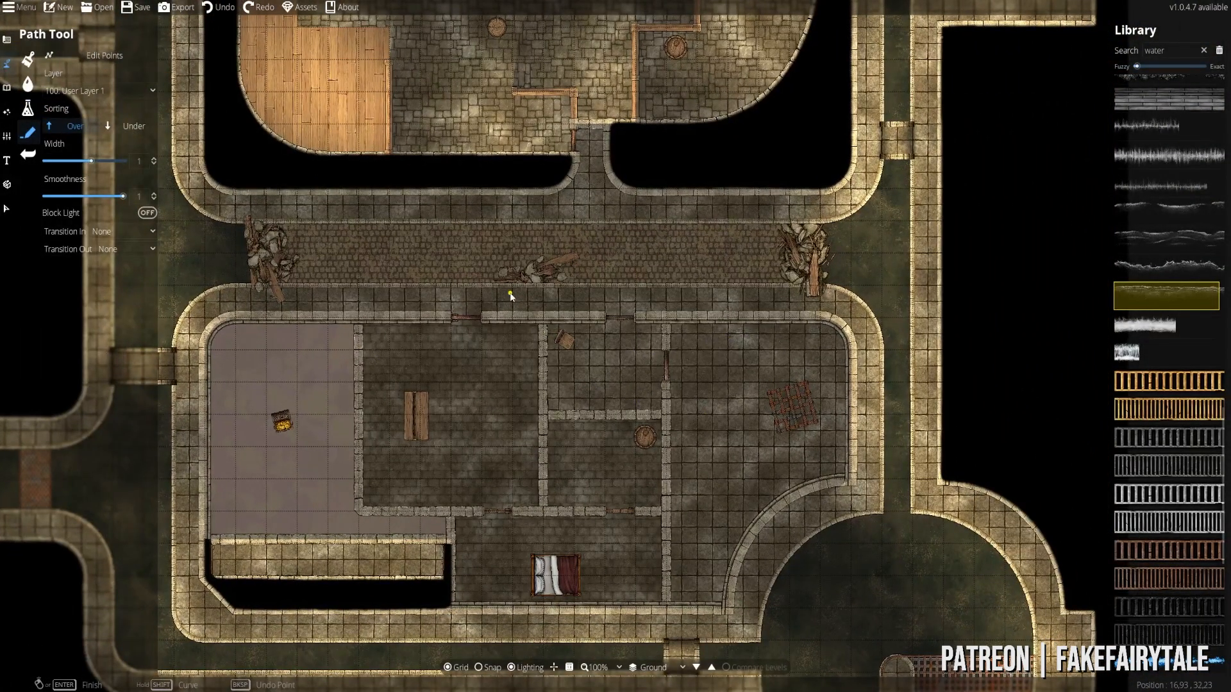
pyautogui.moveTo(510, 296); pyautogui.dragTo(525, 577)
pyautogui.moveTo(480, 164); pyautogui.dragTo(492, 448)
pyautogui.moveTo(795, 352); pyautogui.dragTo(631, 527)
pyautogui.moveTo(619, 324); pyautogui.dragTo(549, 330)
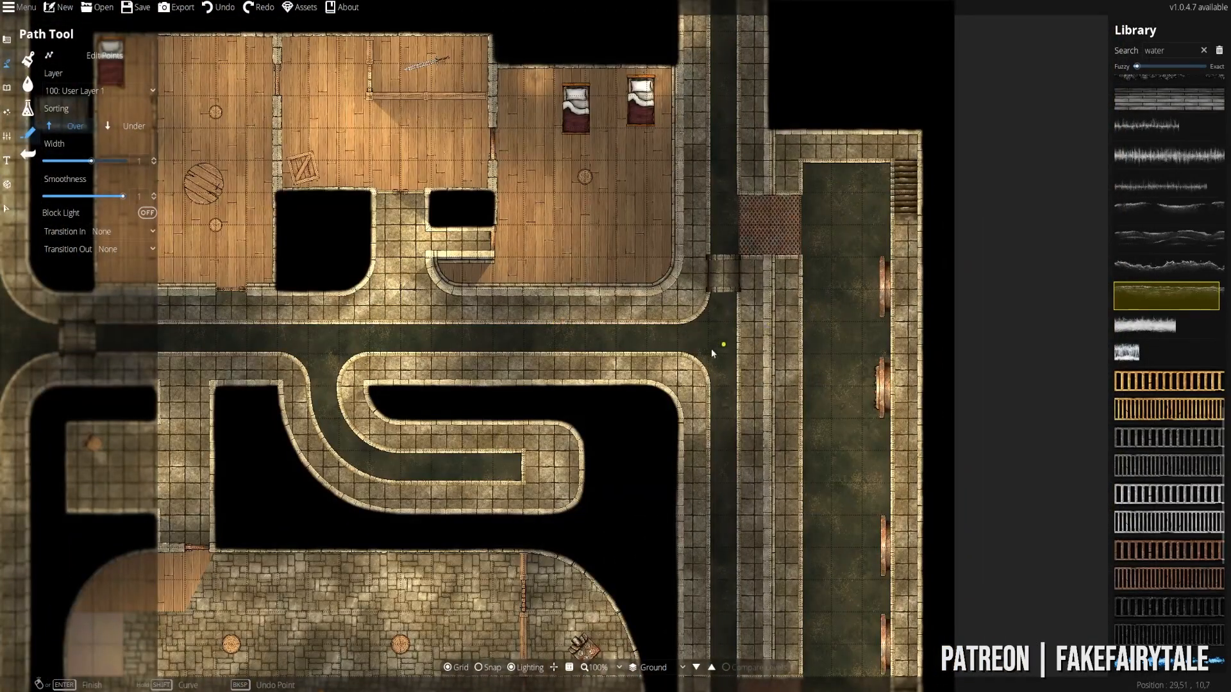
# - Examine the eastern basin with its pipe outlets, the southern rooms and the western canal up to the northern junction
pyautogui.moveTo(528, 404); pyautogui.dragTo(610, 365)
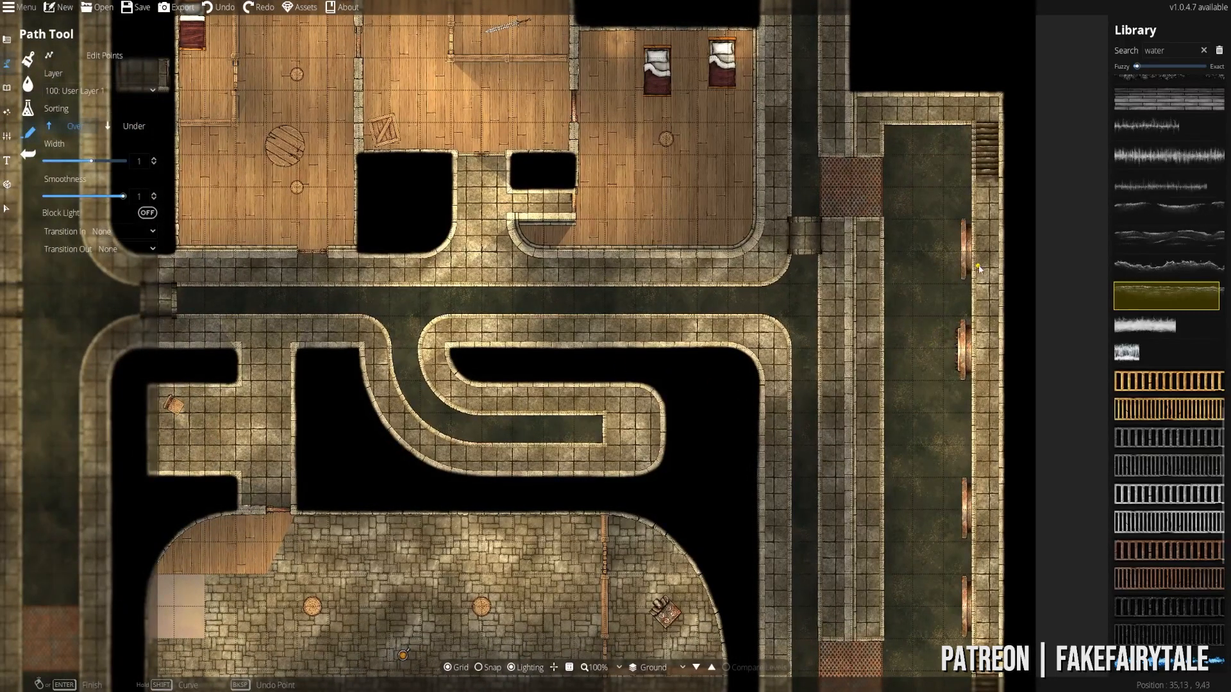
pyautogui.moveTo(976, 265); pyautogui.dragTo(665, 286)
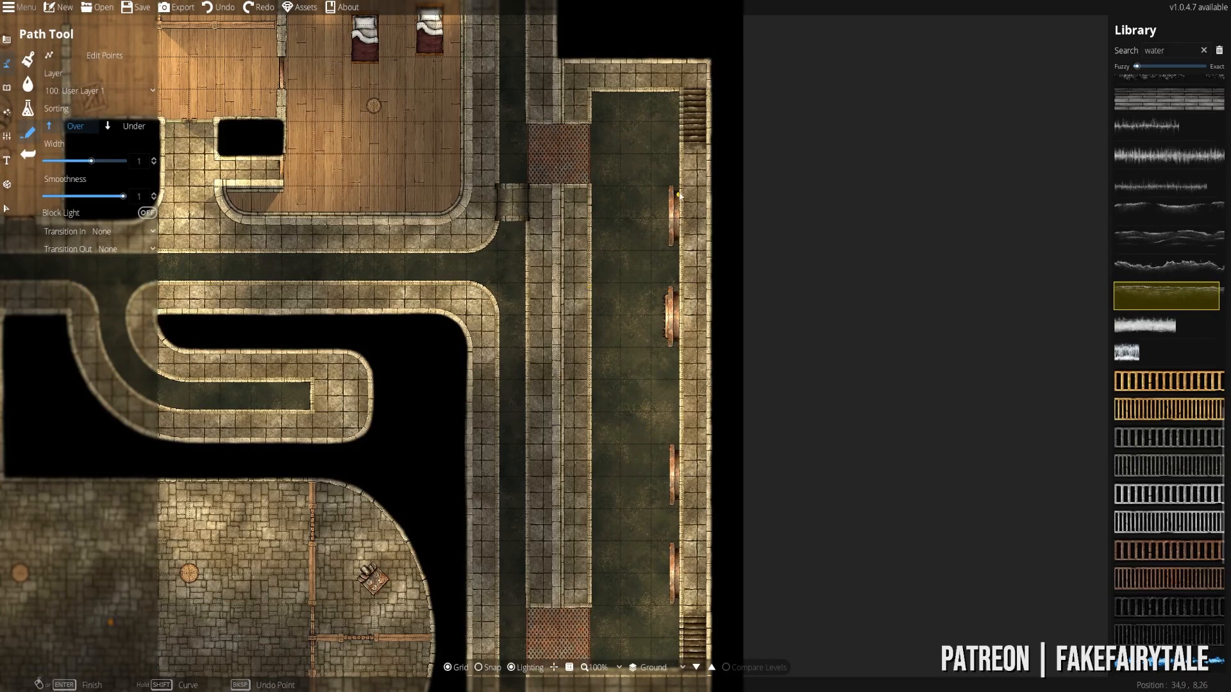
pyautogui.moveTo(548, 217); pyautogui.dragTo(862, 229)
pyautogui.moveTo(987, 529); pyautogui.dragTo(775, 221)
pyautogui.moveTo(273, 447); pyautogui.dragTo(403, 7)
pyautogui.moveTo(439, 469); pyautogui.dragTo(523, 217)
pyautogui.moveTo(446, 256); pyautogui.dragTo(789, 401)
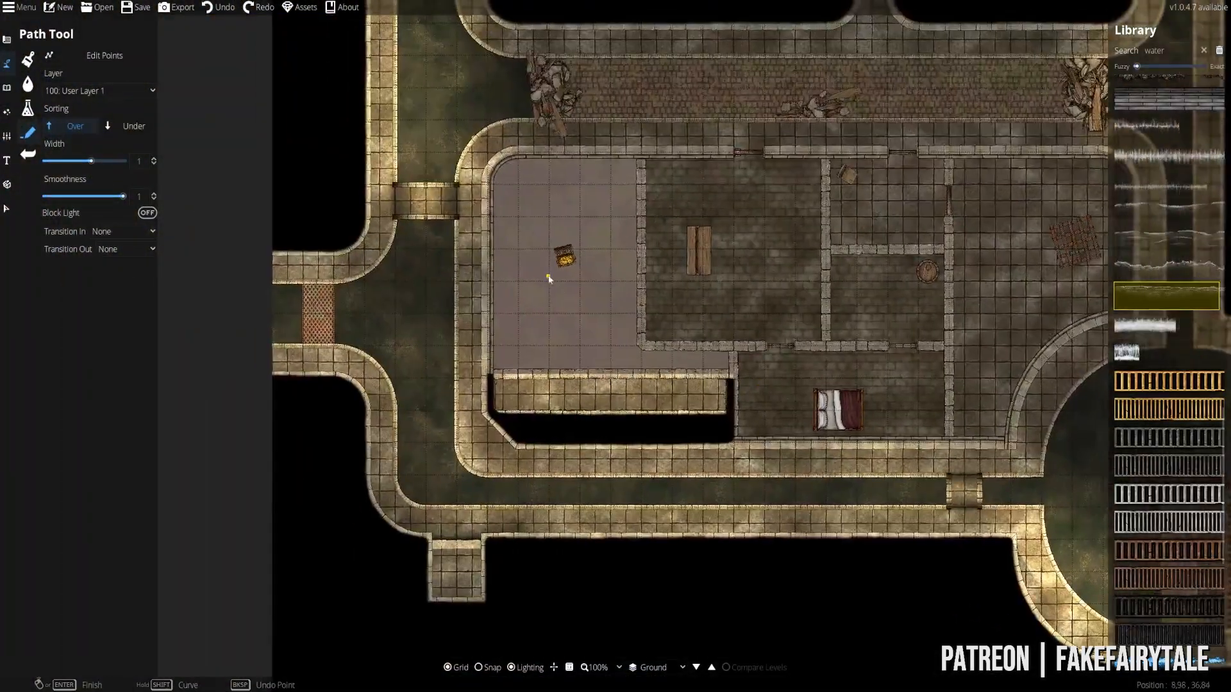
pyautogui.moveTo(546, 276); pyautogui.dragTo(586, 389)
pyautogui.moveTo(357, 157); pyautogui.dragTo(320, 551)
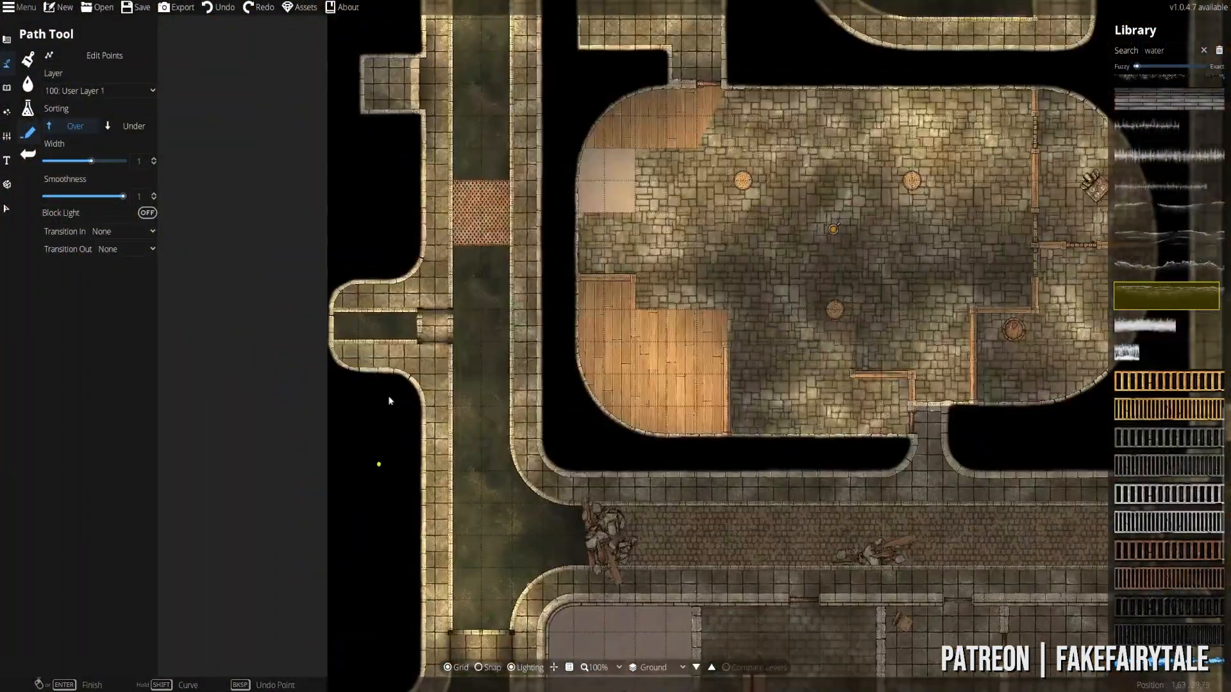
pyautogui.moveTo(398, 154); pyautogui.dragTo(505, 446)
pyautogui.moveTo(467, 114); pyautogui.dragTo(451, 381)
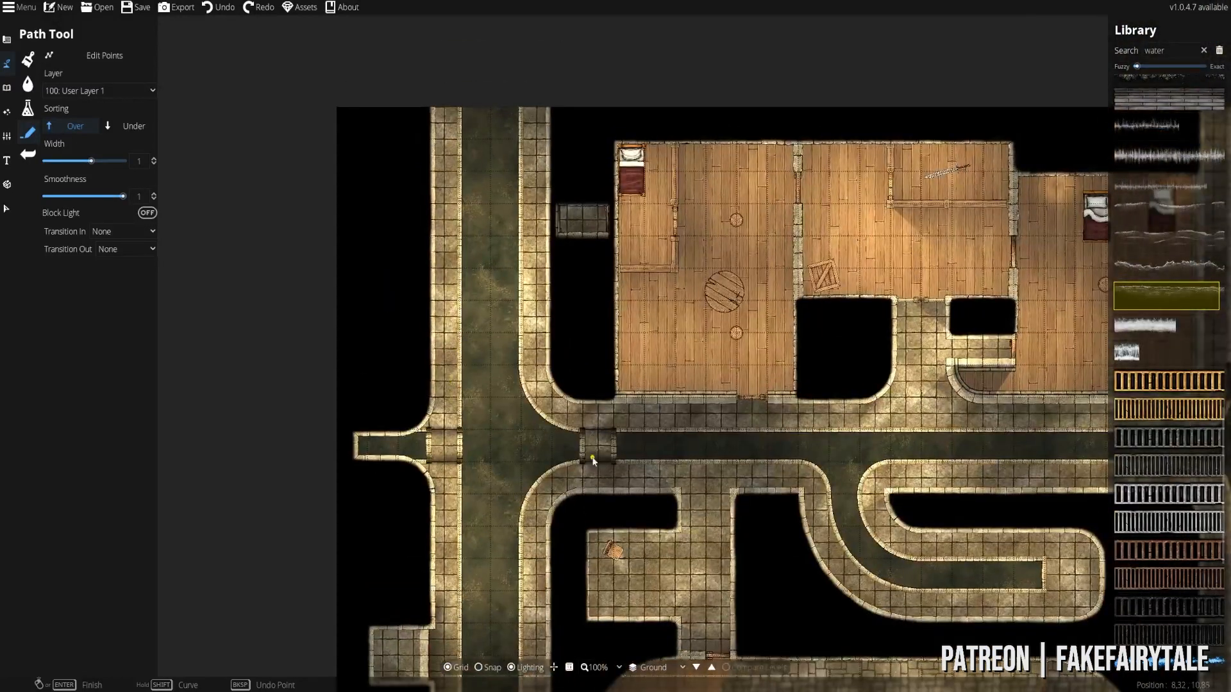
pyautogui.moveTo(962, 449); pyautogui.dragTo(311, 302)
pyautogui.click(748, 371)
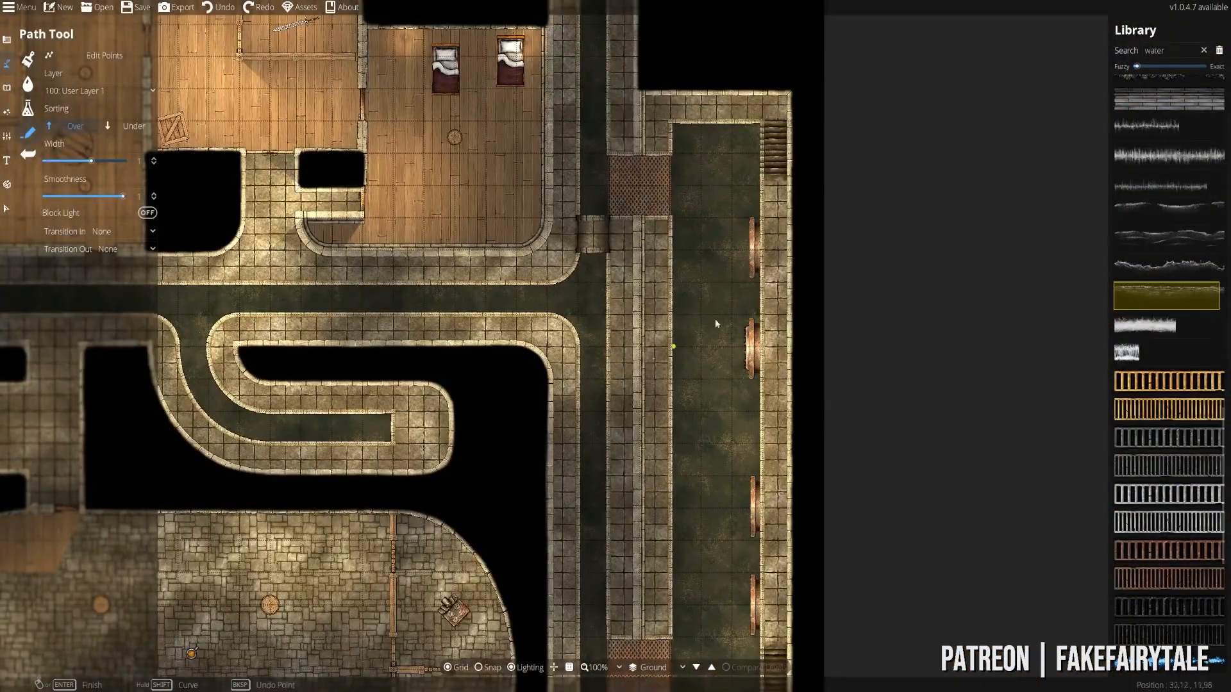
# - Draw a yellow ladder-style path linking the eastern basin to the northeastern canal across the northern metal grate
pyautogui.click(1159, 384)
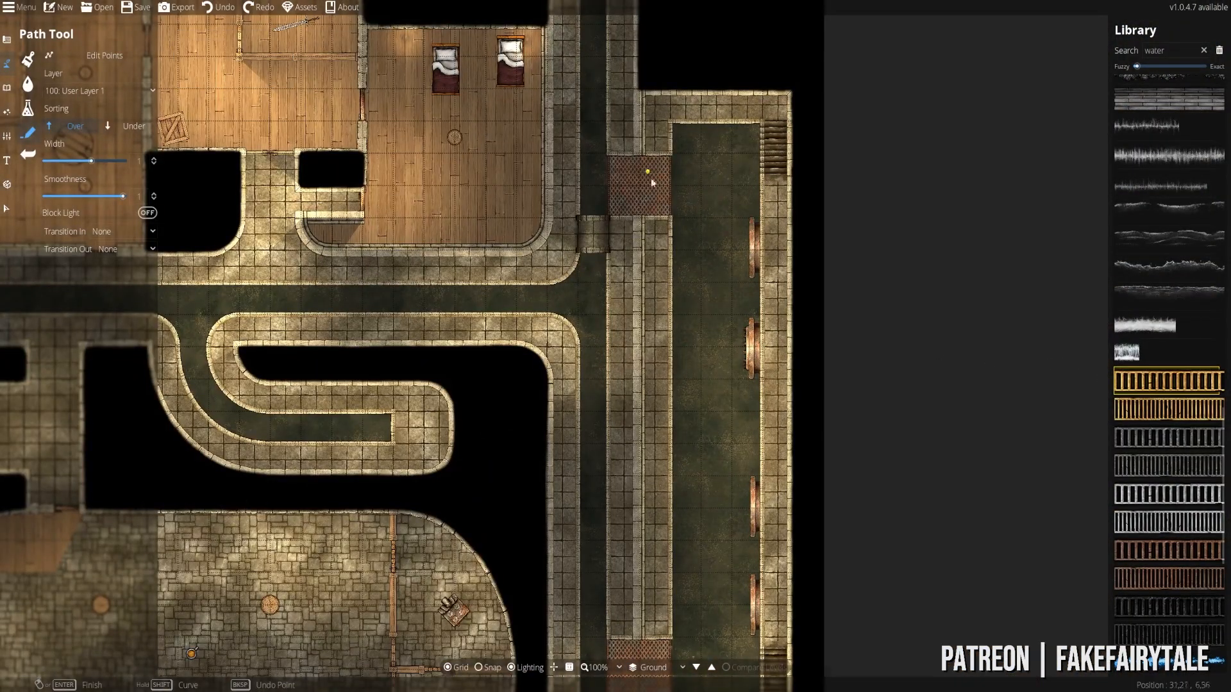
pyautogui.moveTo(648, 185); pyautogui.dragTo(671, 311)
pyautogui.moveTo(739, 473)
pyautogui.mouseDown()
pyautogui.moveTo(741, 337)
pyautogui.moveTo(609, 218)
pyautogui.moveTo(617, 120)
pyautogui.moveTo(625, 192)
pyautogui.mouseUp()
# - Draw a second yellow path from the northern grate west along the central canal and down the western canal to the side alcove
pyautogui.click(663, 305)
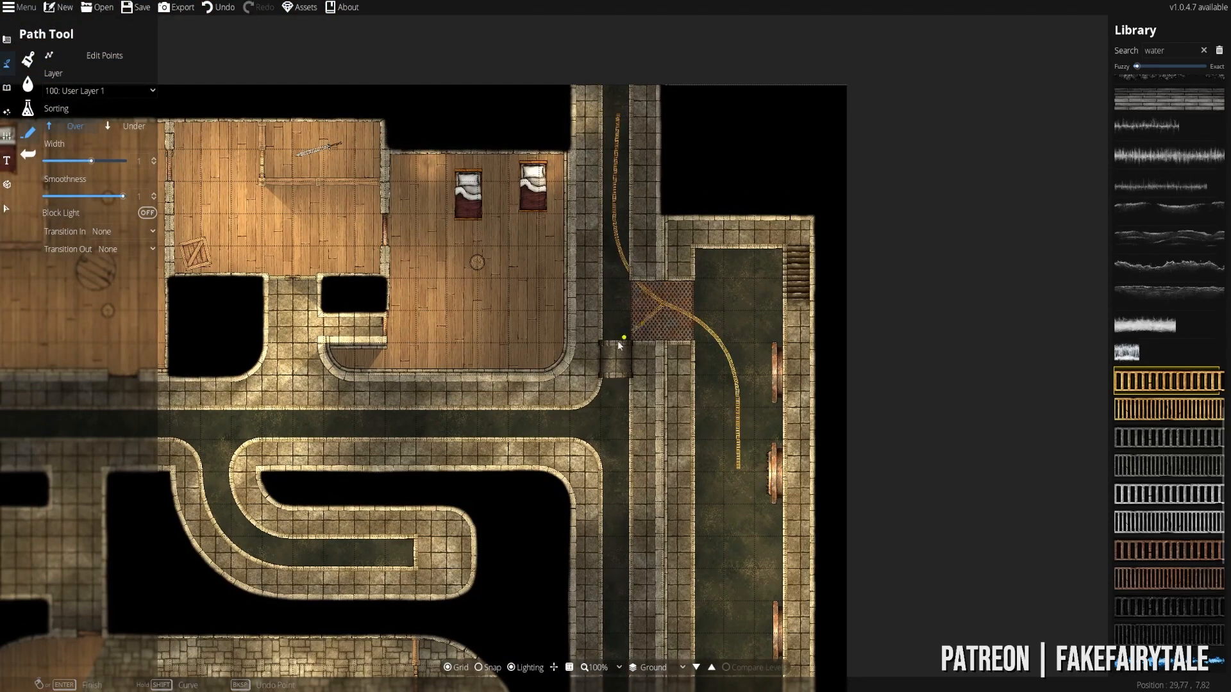
pyautogui.click(597, 392)
pyautogui.moveTo(327, 463); pyautogui.dragTo(915, 210)
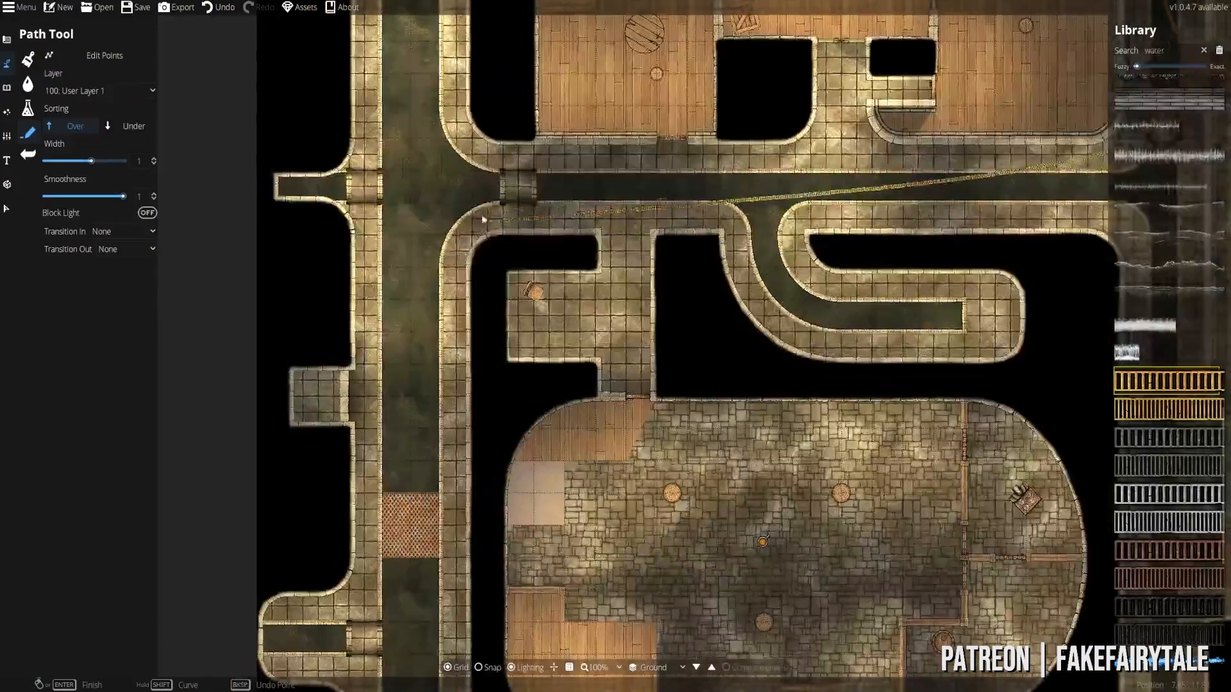
pyautogui.click(461, 200)
pyautogui.moveTo(352, 554); pyautogui.dragTo(423, 385)
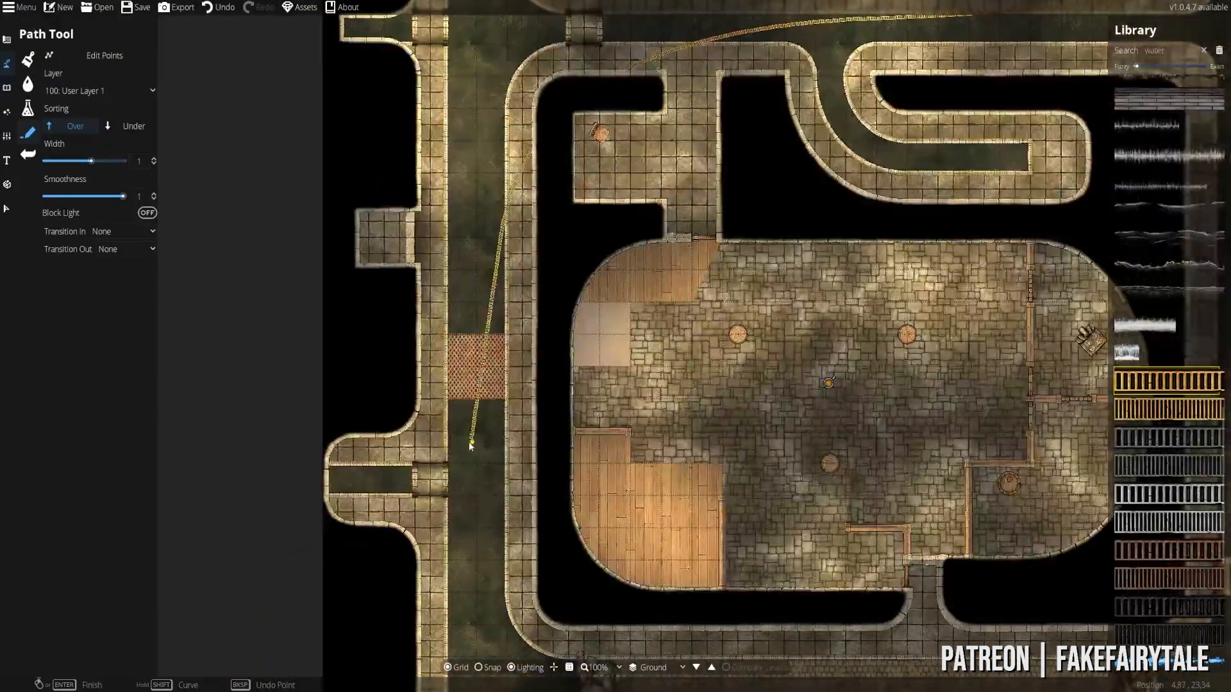
pyautogui.click(411, 454)
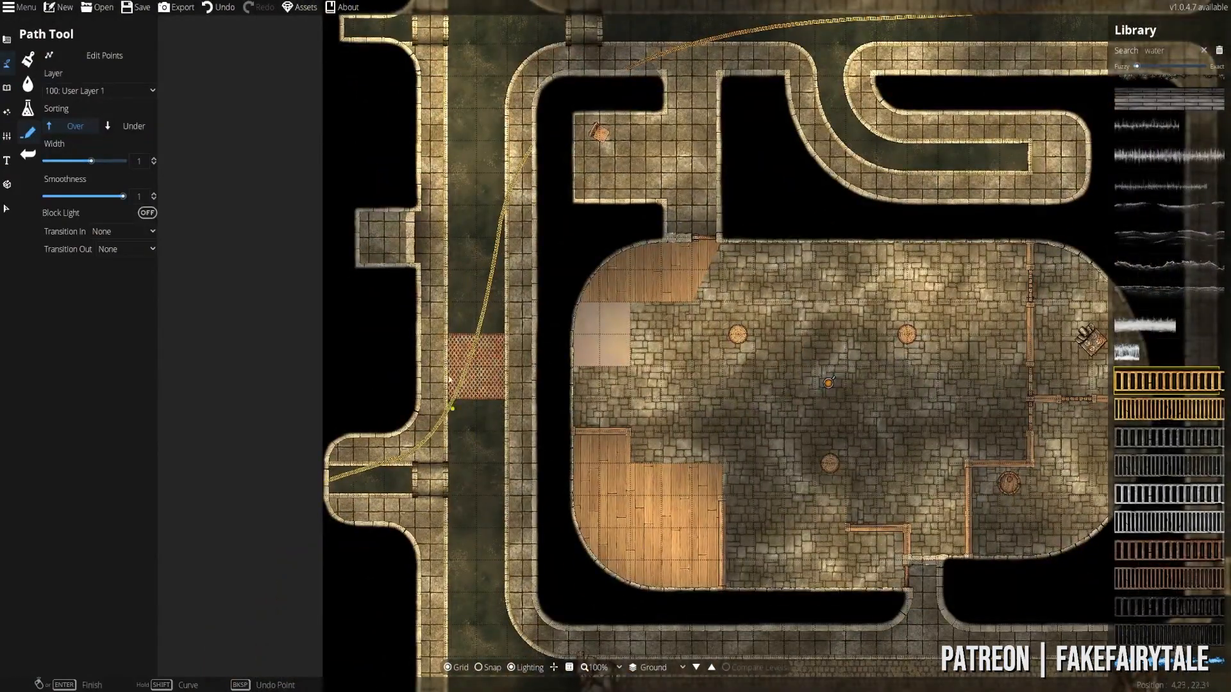
# - Examine the western canal, the southern rooms and the corridor closed off by rubble at both ends
pyautogui.moveTo(448, 250); pyautogui.dragTo(488, 556)
pyautogui.moveTo(516, 286); pyautogui.dragTo(474, 583)
pyautogui.moveTo(587, 565); pyautogui.dragTo(436, 8)
pyautogui.moveTo(484, 585); pyautogui.dragTo(444, 15)
pyautogui.moveTo(489, 388); pyautogui.dragTo(275, 481)
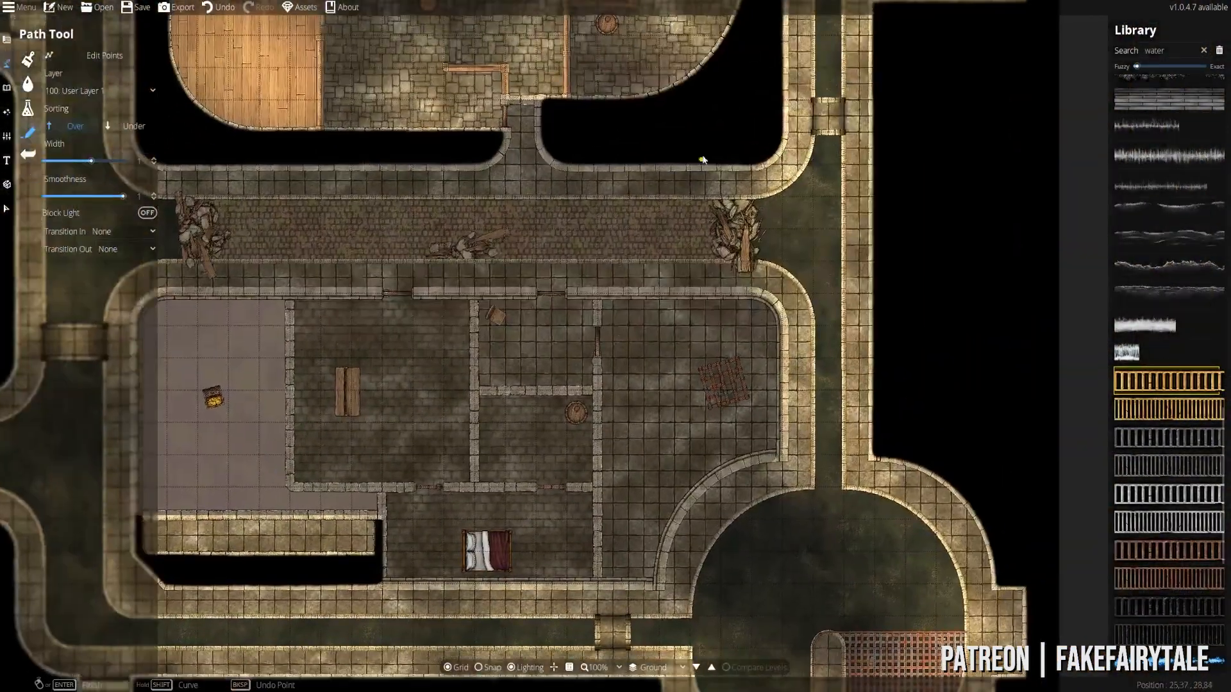
pyautogui.moveTo(648, 124); pyautogui.dragTo(704, 273)
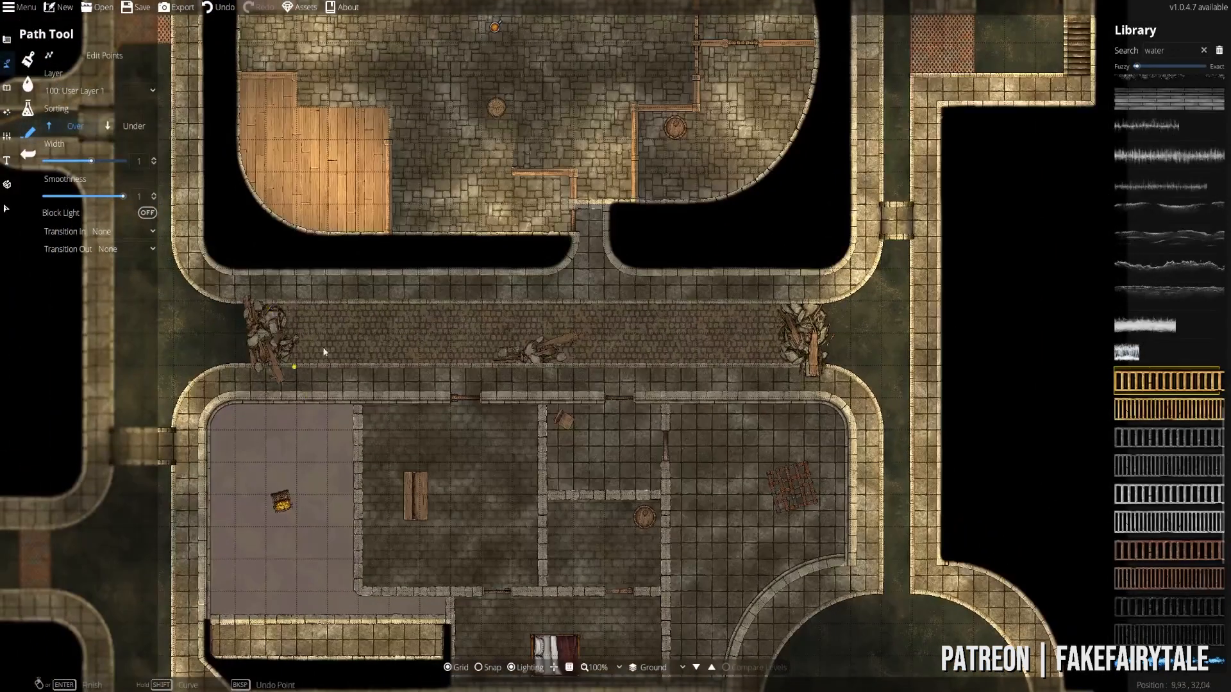
pyautogui.scroll(2, 325, 348)
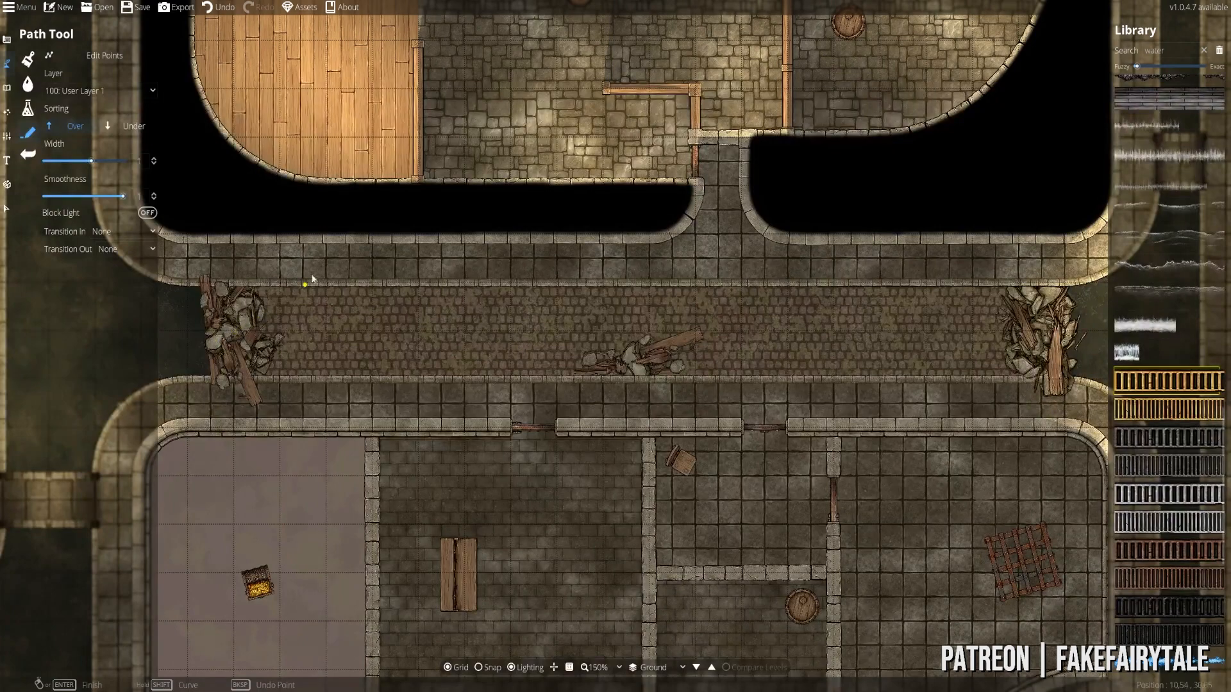
# - Inspect the rubble-blocked corridor up close, followed by the eastern canal and the central canal to the northwestern junction
pyautogui.moveTo(387, 389)
pyautogui.mouseDown()
pyautogui.moveTo(414, 376)
pyautogui.moveTo(544, 376)
pyautogui.moveTo(199, 433)
pyautogui.mouseUp()
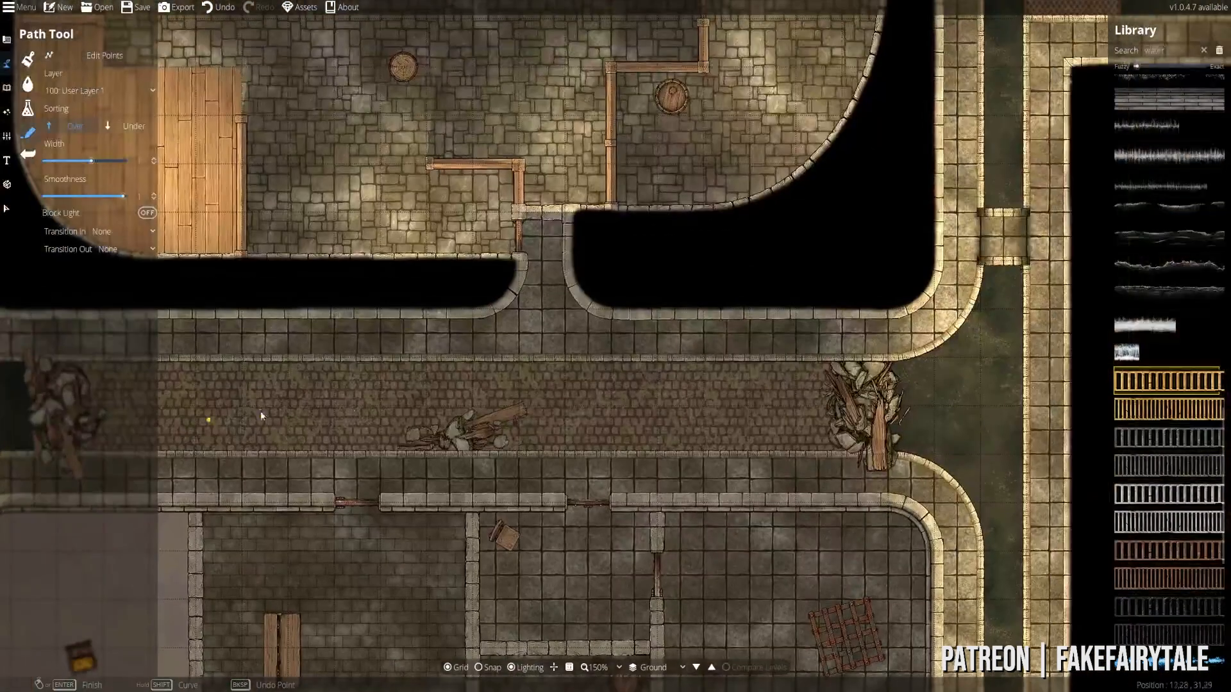
pyautogui.moveTo(548, 380); pyautogui.dragTo(325, 390)
pyautogui.moveTo(596, 256); pyautogui.dragTo(544, 361)
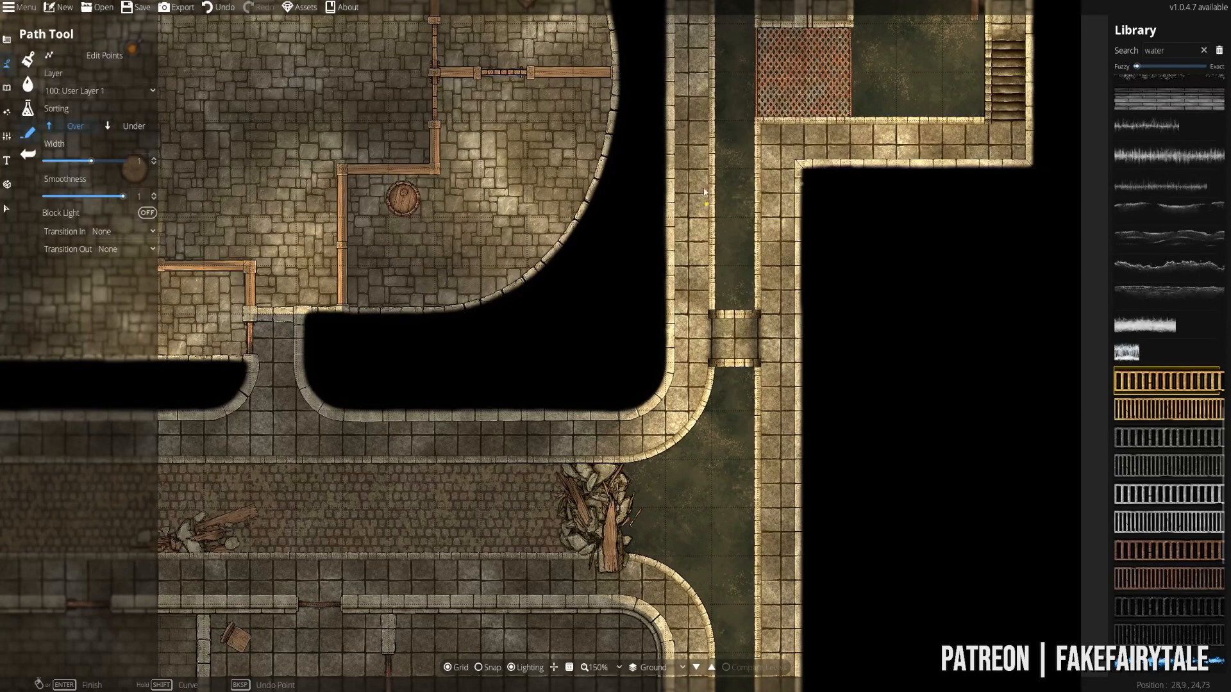
pyautogui.moveTo(544, 269)
pyautogui.mouseDown()
pyautogui.moveTo(481, 343)
pyautogui.moveTo(428, 538)
pyautogui.moveTo(533, 443)
pyautogui.mouseUp()
pyautogui.moveTo(585, 254); pyautogui.dragTo(653, 455)
pyautogui.moveTo(513, 340); pyautogui.dragTo(760, 444)
pyautogui.moveTo(365, 417); pyautogui.dragTo(718, 453)
pyautogui.moveTo(418, 426); pyautogui.dragTo(571, 418)
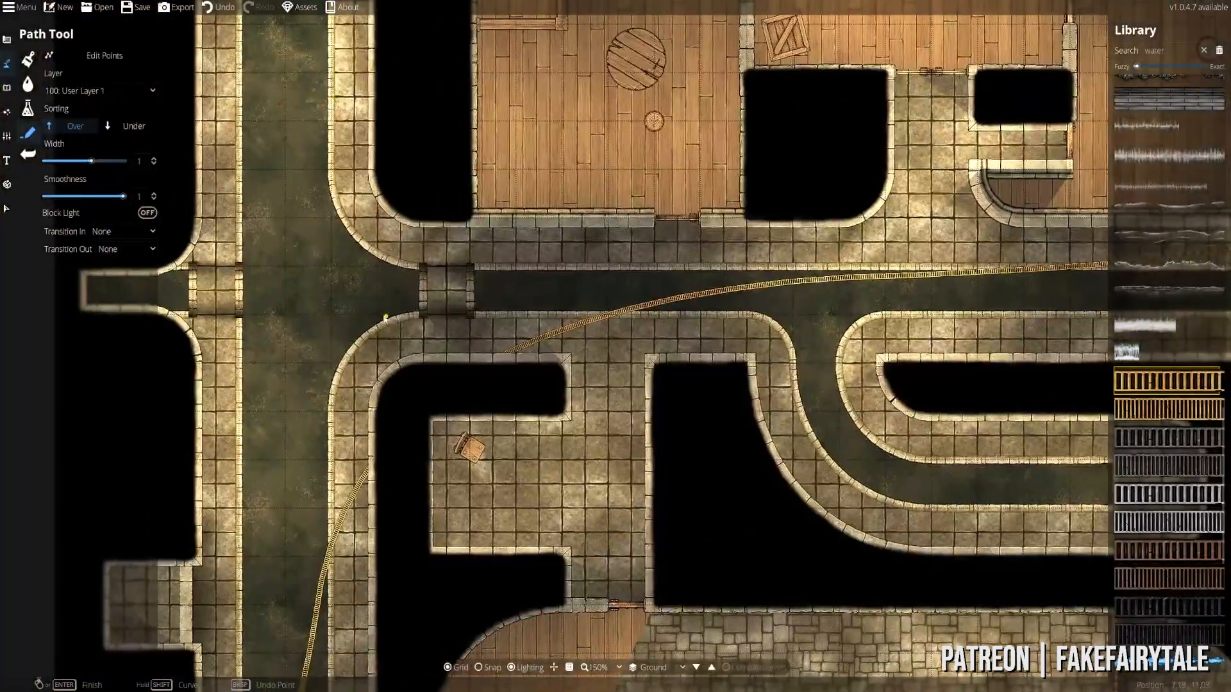
# - Undo the yellow path that crosses the central and western canals
pyautogui.hotkey('ctrl', 'z')
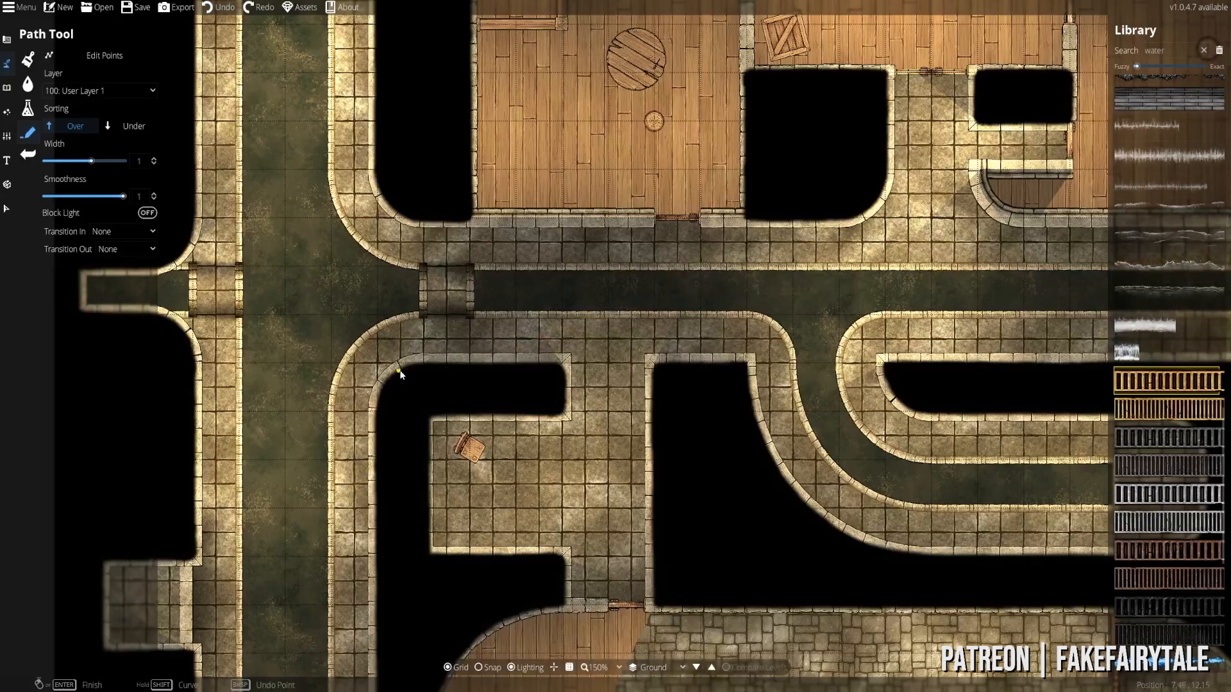
pyautogui.scroll(-3, 815, 315)
pyautogui.moveTo(913, 369); pyautogui.dragTo(530, 318)
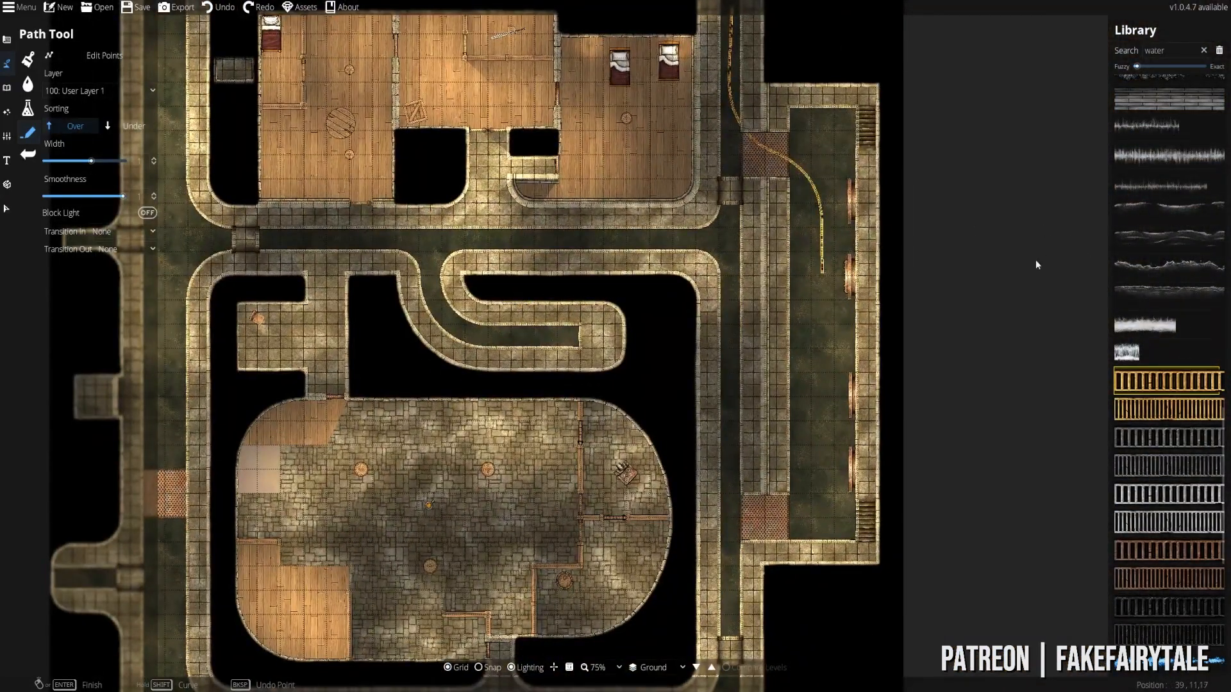
pyautogui.moveTo(328, 329); pyautogui.dragTo(820, 395)
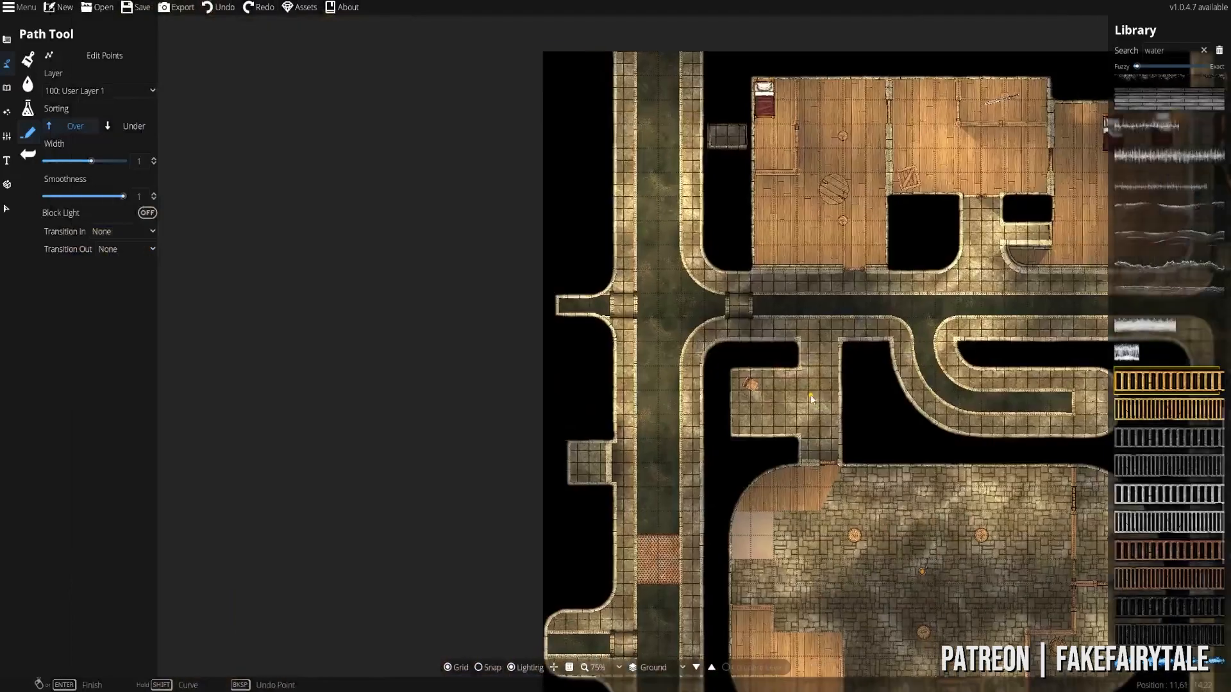
# - Try a short Water D Path stroke along the northern end of the western canal, and undo it
pyautogui.click(1166, 298)
pyautogui.scroll(5, 648, 280)
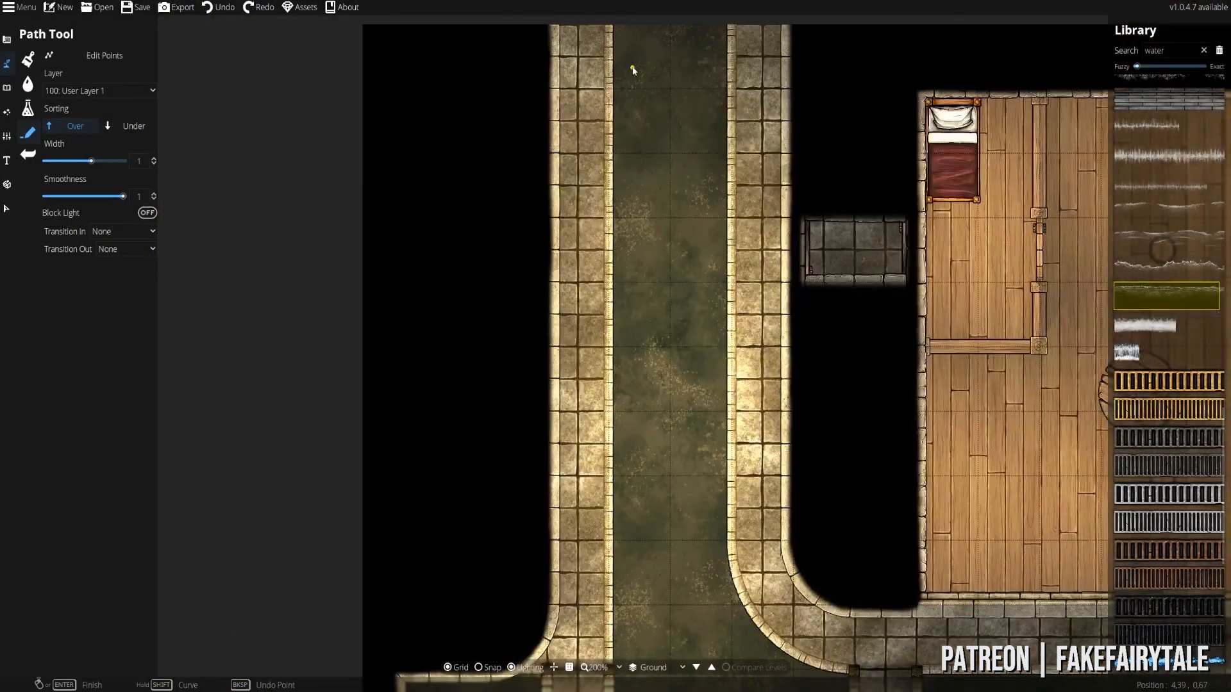
pyautogui.click(630, 69)
pyautogui.click(636, 186)
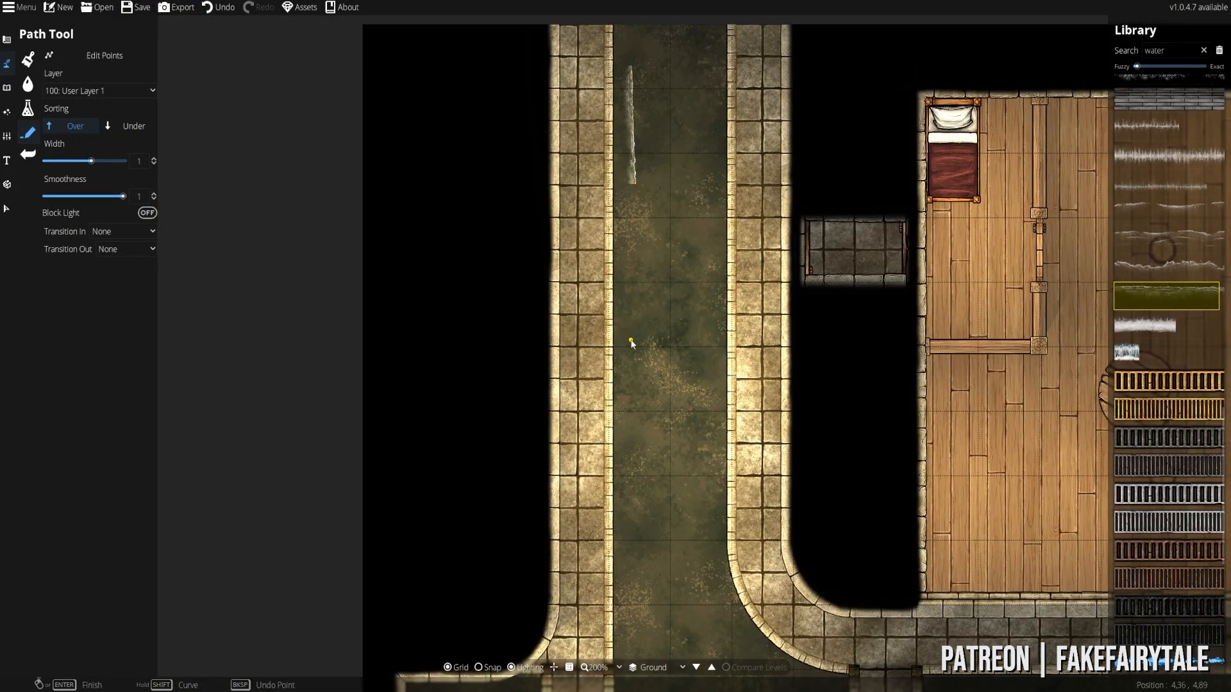
pyautogui.hotkey('ctrl', 'z')
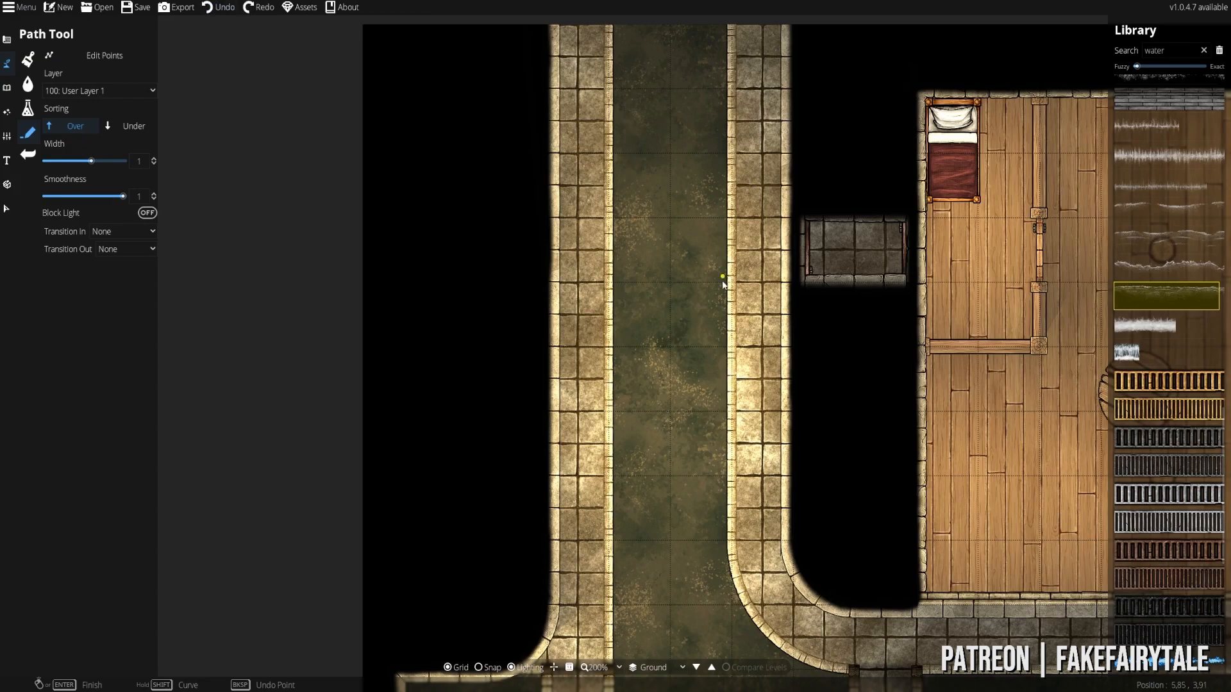
# - Examine the western canal from its northern end down to the floor grate and back up to the junction with the two bridges
pyautogui.moveTo(722, 282); pyautogui.dragTo(722, 374)
pyautogui.moveTo(642, 484); pyautogui.dragTo(595, 54)
pyautogui.moveTo(621, 518); pyautogui.dragTo(628, 28)
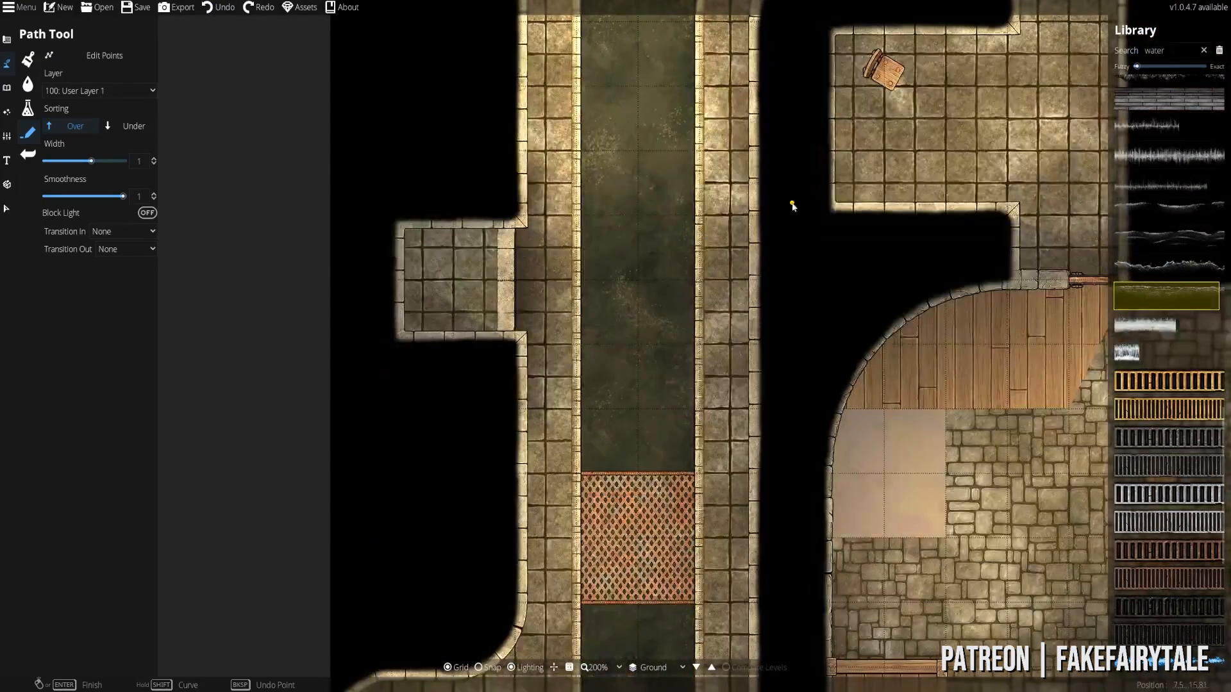
pyautogui.moveTo(792, 205); pyautogui.dragTo(709, 436)
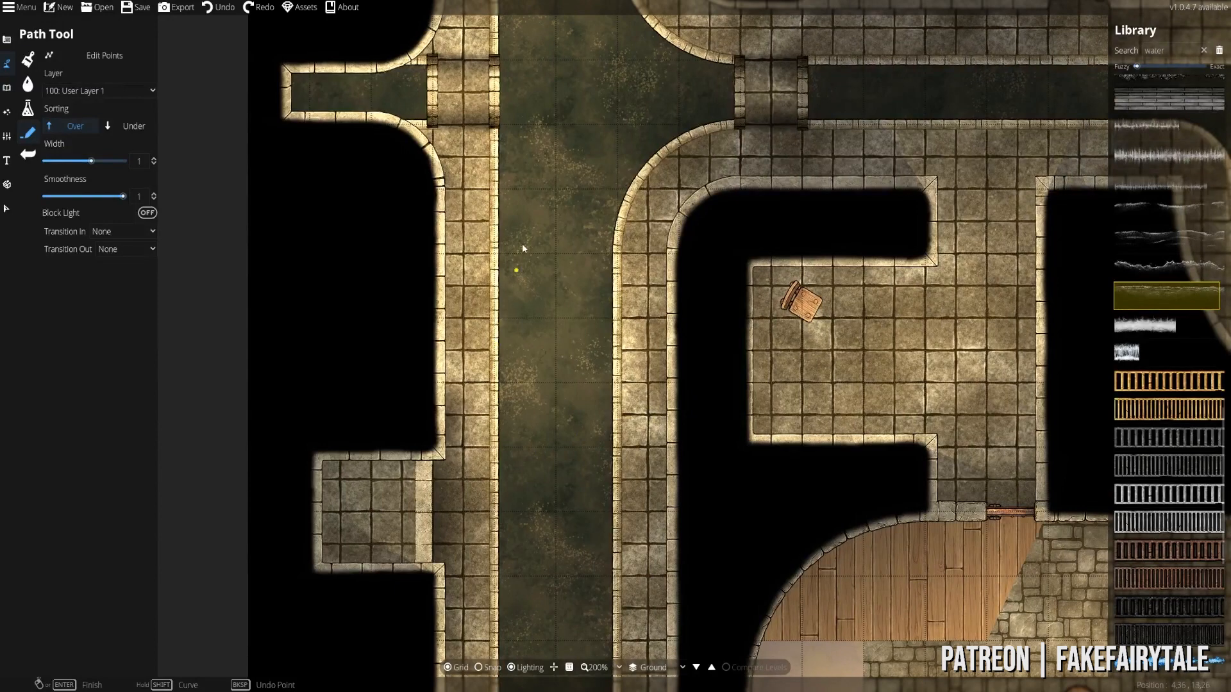
pyautogui.moveTo(543, 326); pyautogui.dragTo(551, 455)
pyautogui.moveTo(541, 212); pyautogui.dragTo(553, 370)
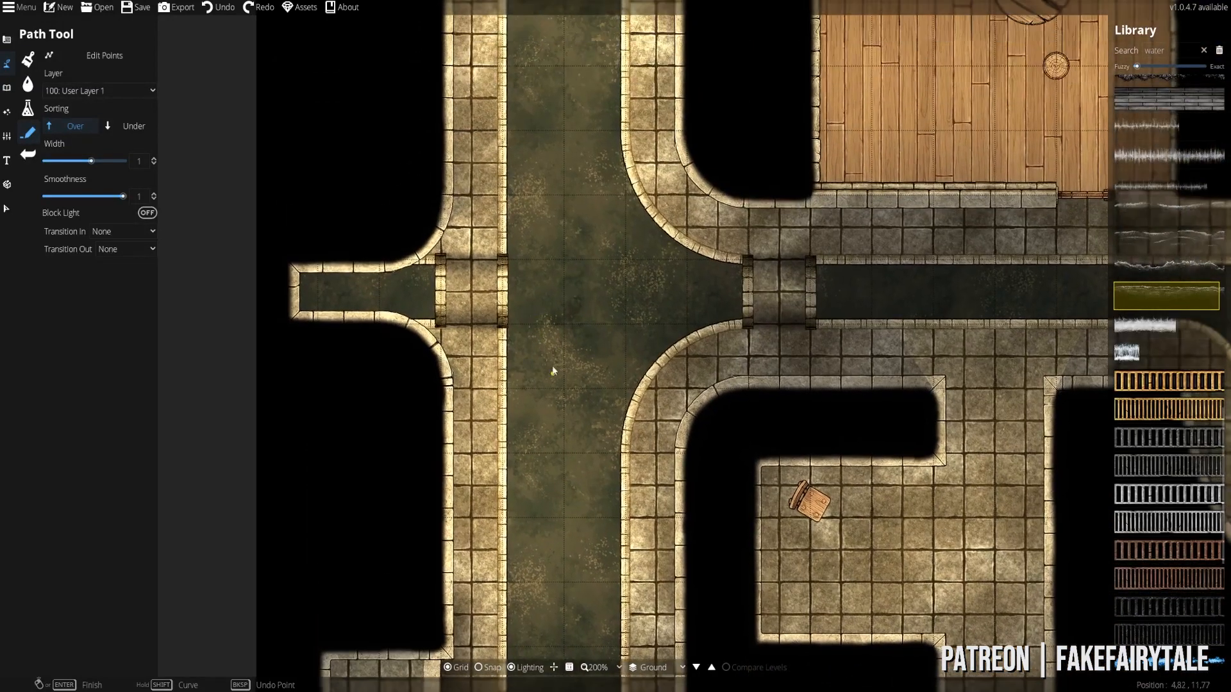
pyautogui.moveTo(554, 217); pyautogui.dragTo(349, 343)
pyautogui.moveTo(484, 386); pyautogui.dragTo(558, 363)
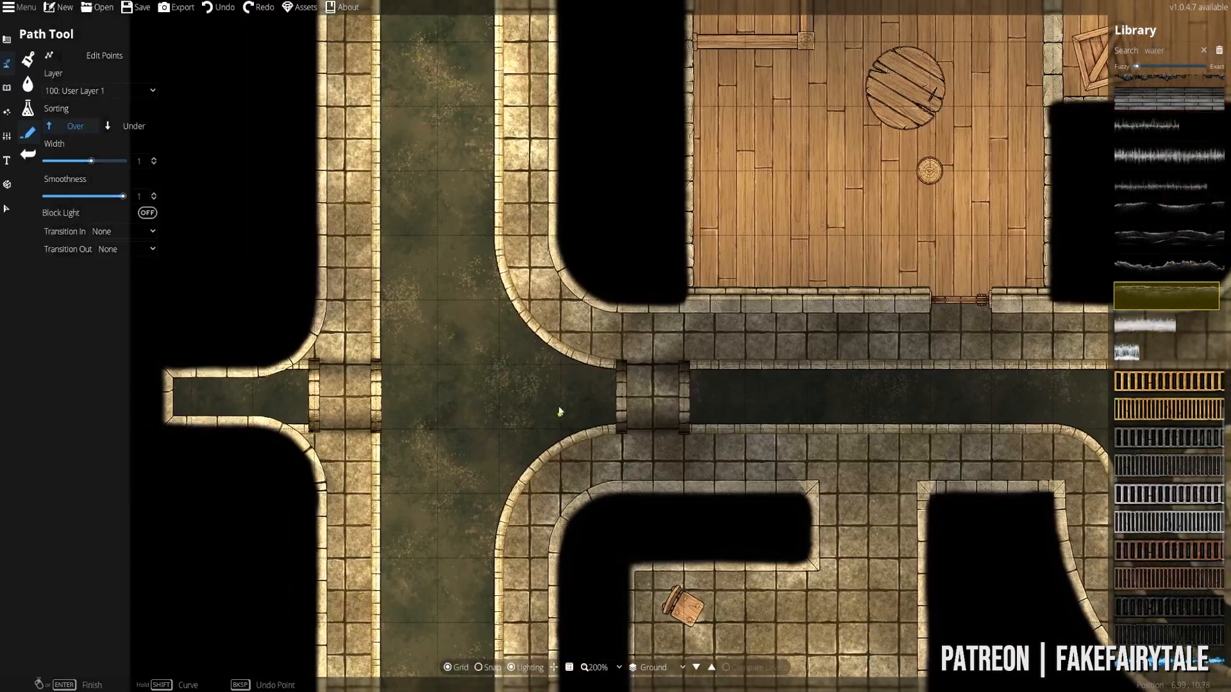
pyautogui.moveTo(515, 292); pyautogui.dragTo(517, 313)
# - With the Object Tool, search the whole object library for "plank"
pyautogui.click(6, 87)
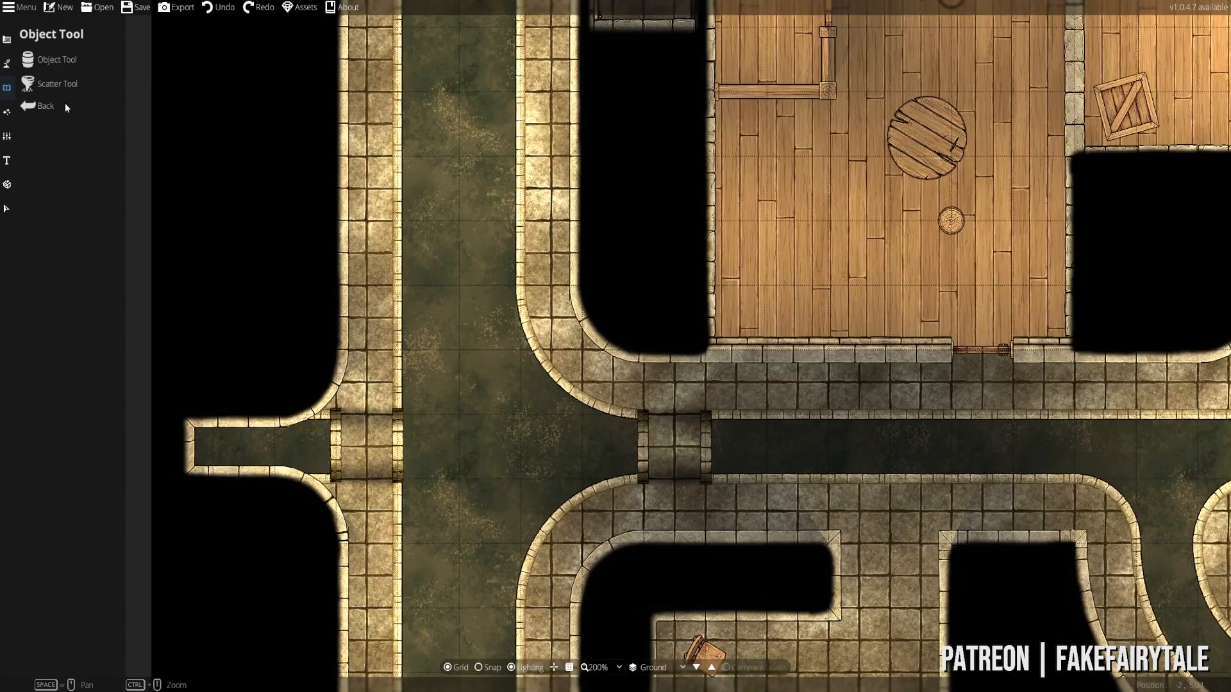
pyautogui.moveTo(527, 380); pyautogui.dragTo(486, 164)
pyautogui.moveTo(402, 162); pyautogui.dragTo(445, 439)
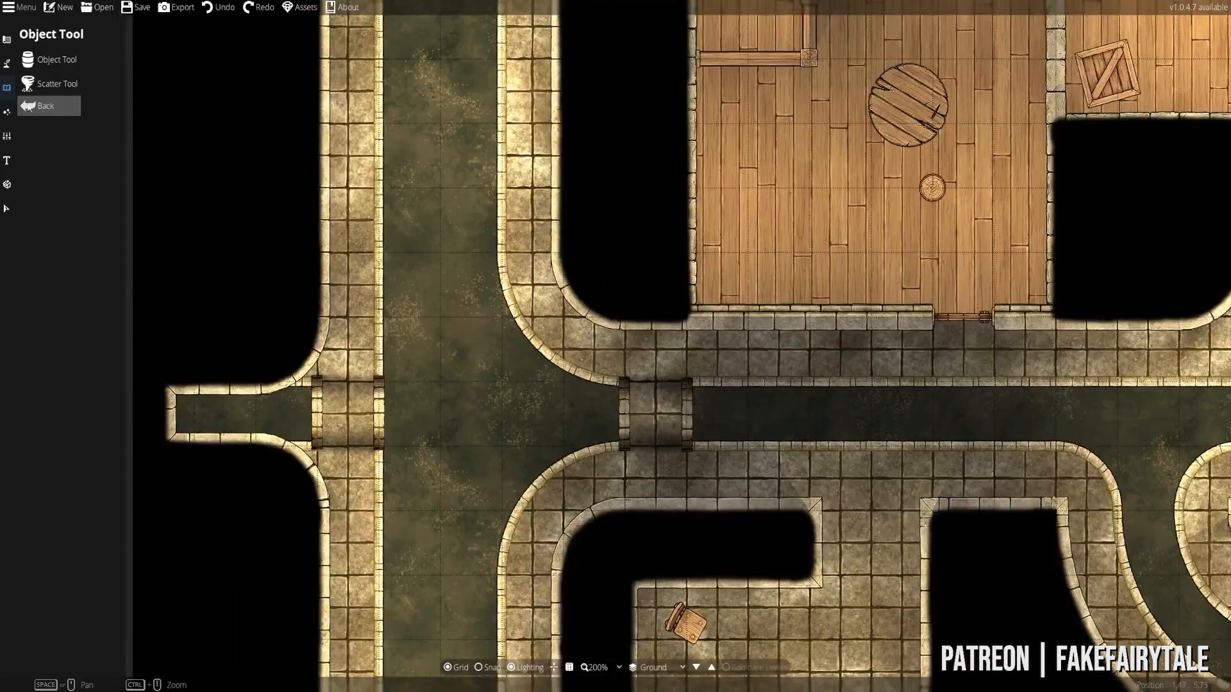
pyautogui.click(56, 58)
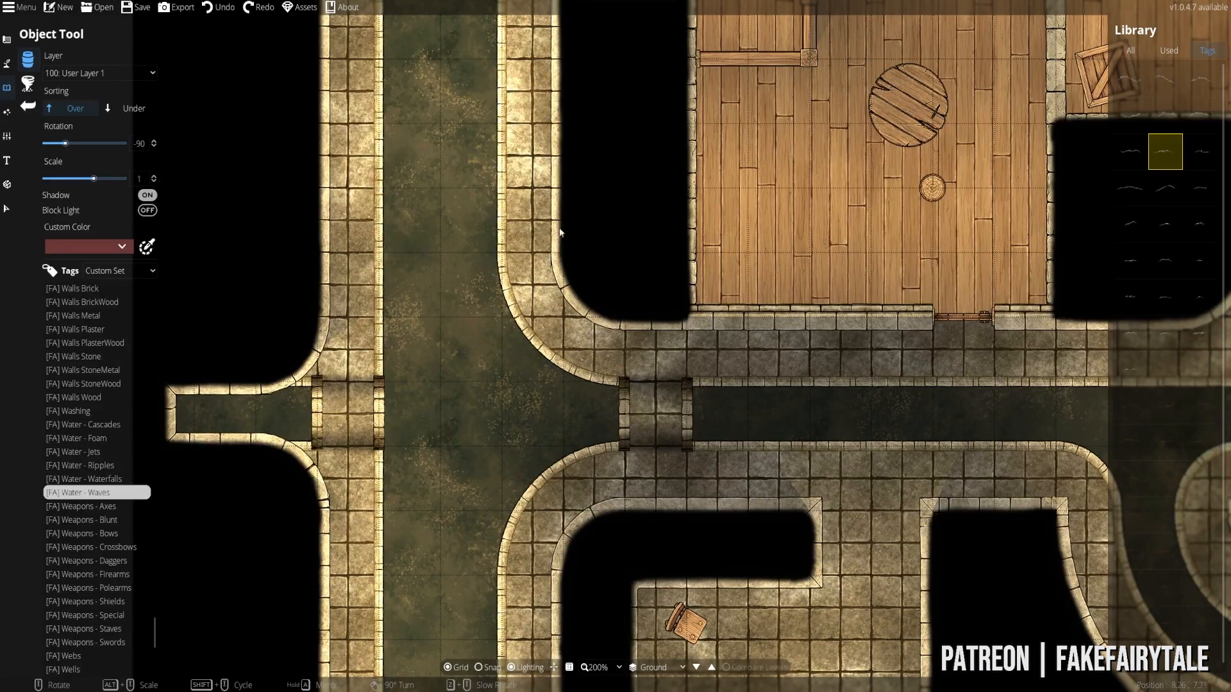
pyautogui.moveTo(454, 325); pyautogui.dragTo(478, 420)
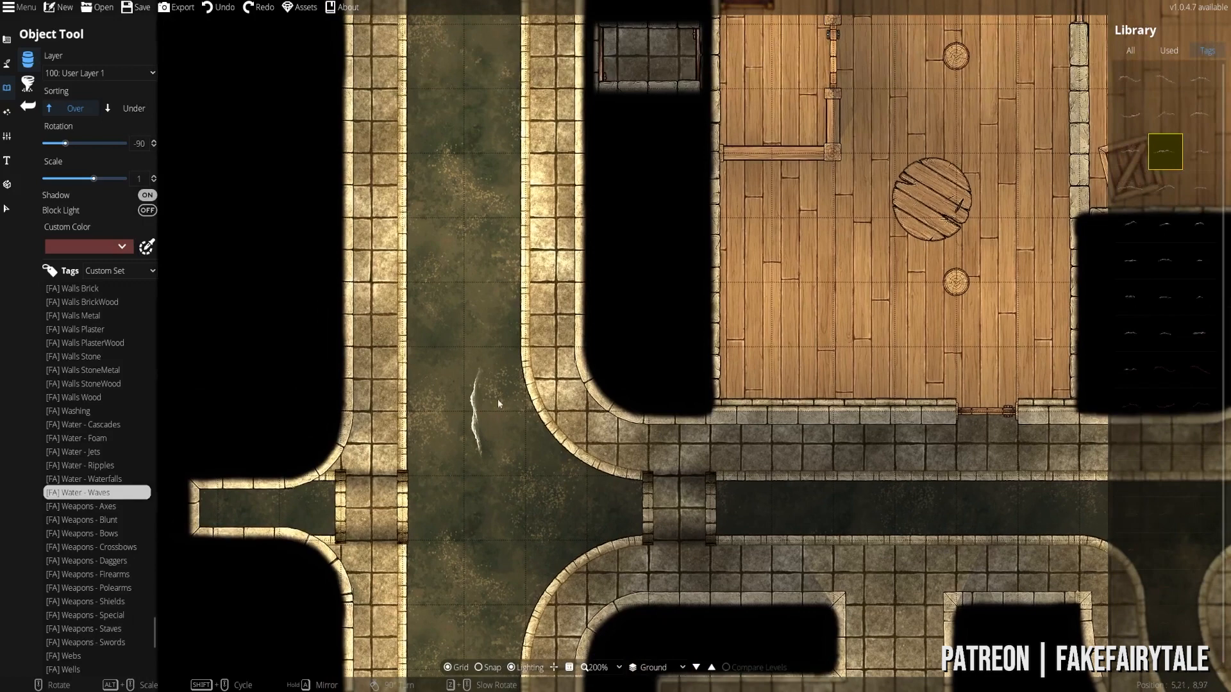
pyautogui.click(1132, 52)
pyautogui.click(1175, 68)
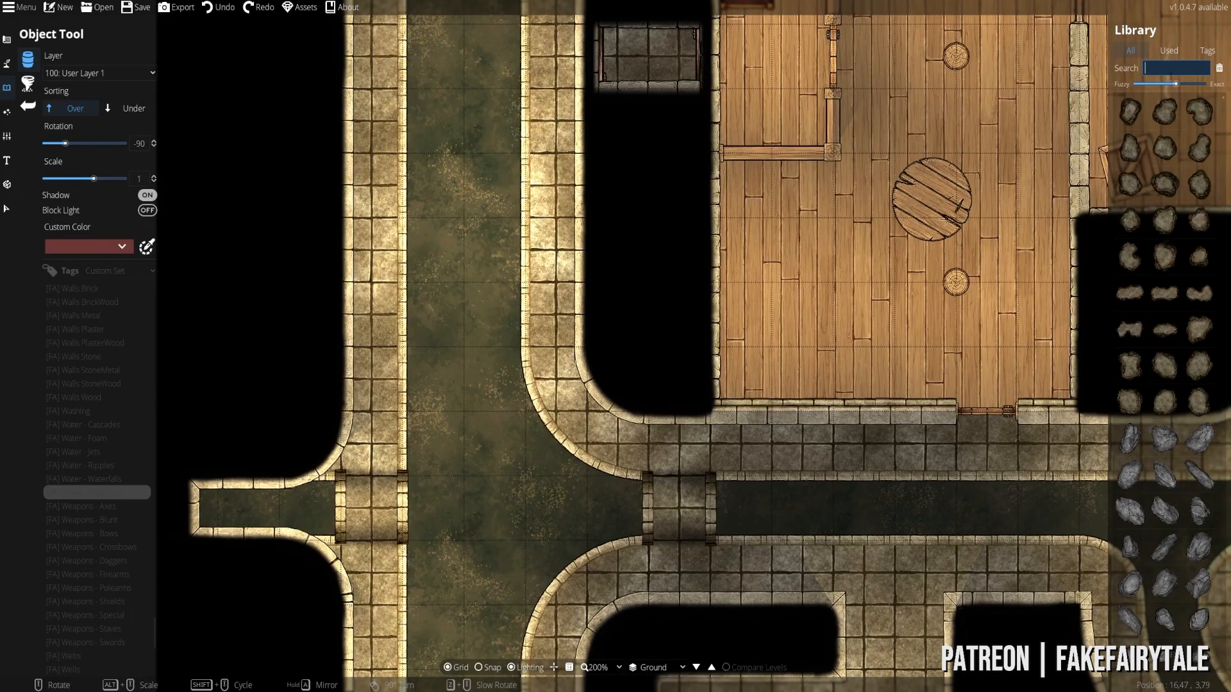
pyautogui.write('plank')
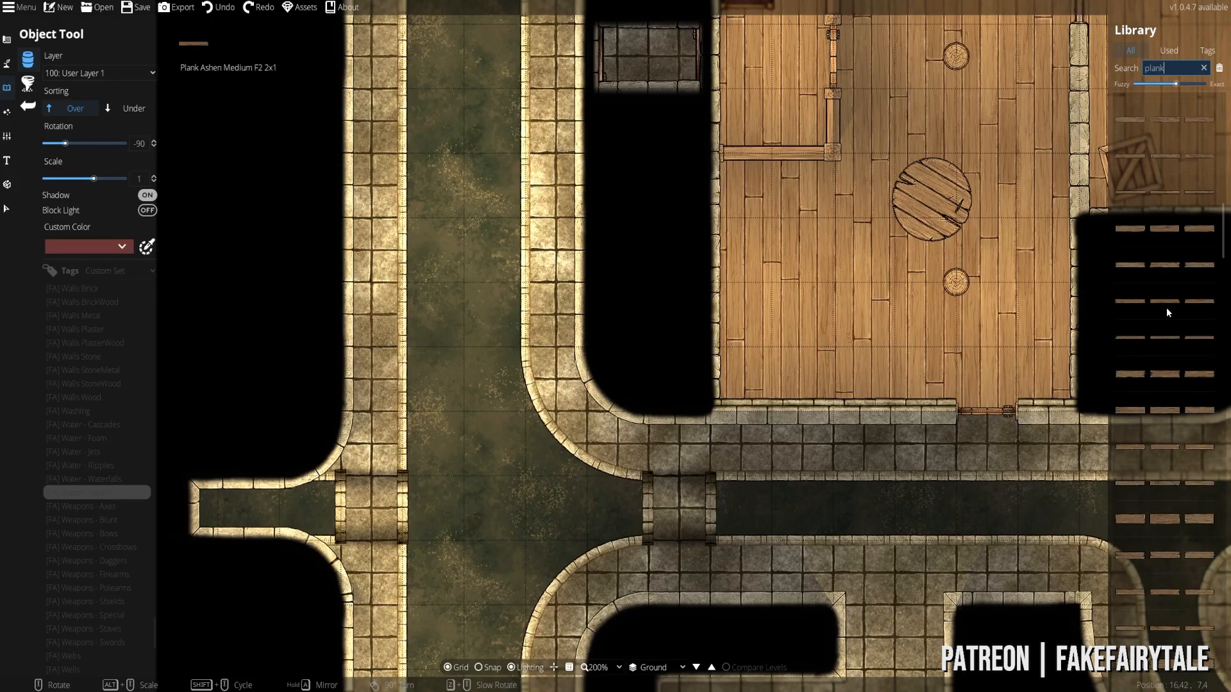
# - Choose a jagged broken plank from the wood debris objects, turn off its shadow and rotate it to 75
pyautogui.scroll(-5, 1163, 310)
pyautogui.scroll(-6, 1163, 325)
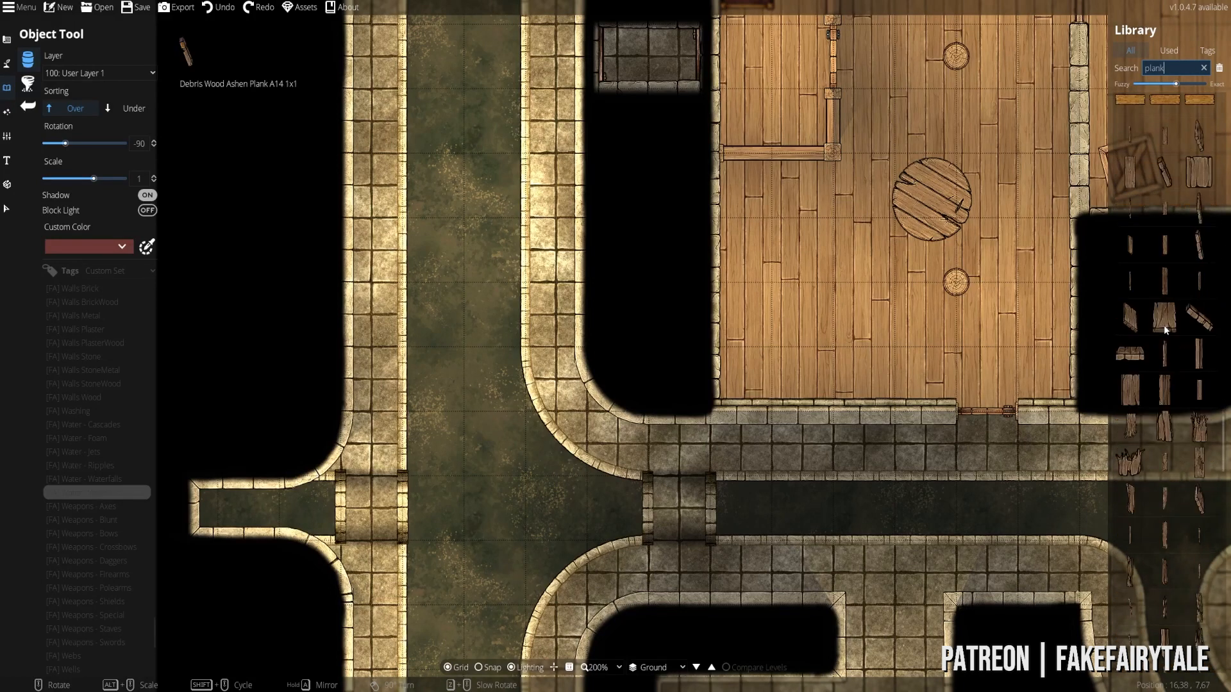
pyautogui.click(1130, 321)
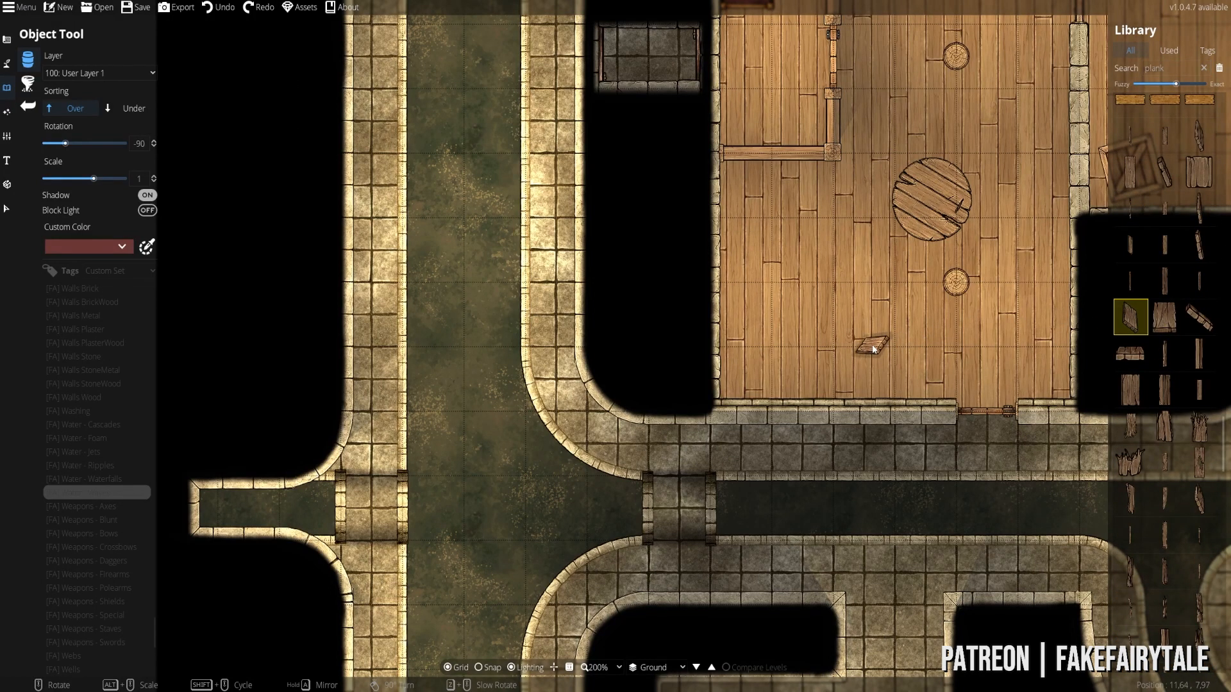
pyautogui.click(142, 196)
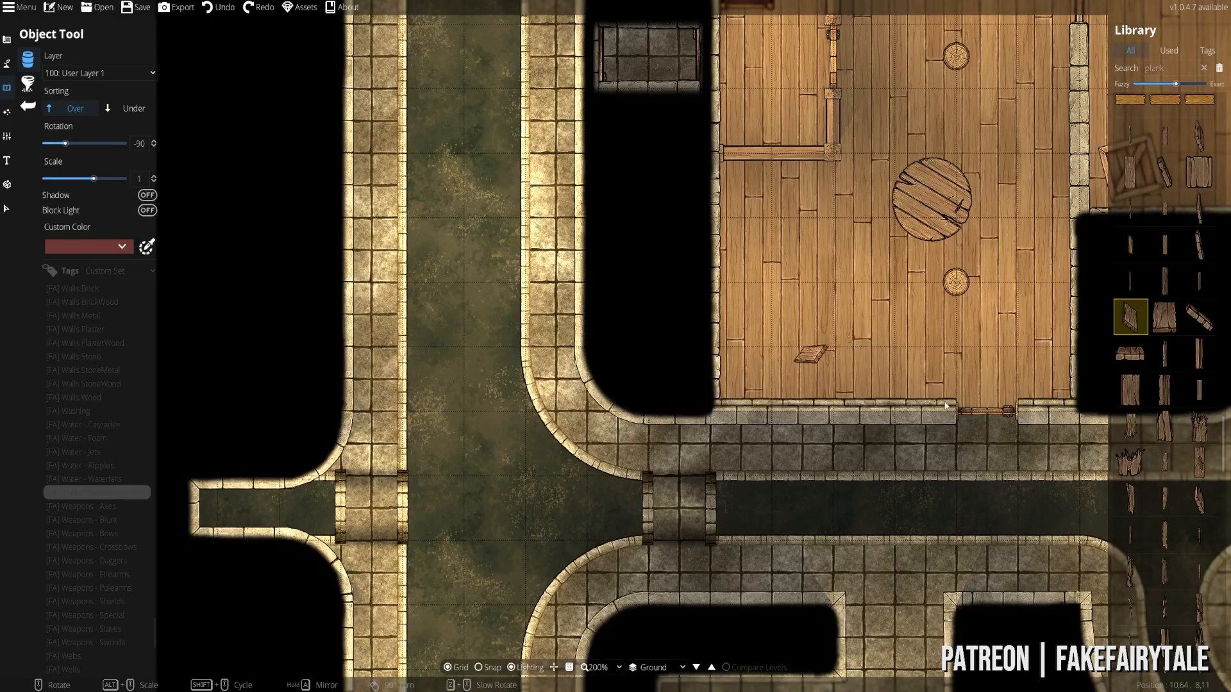
pyautogui.click(1132, 462)
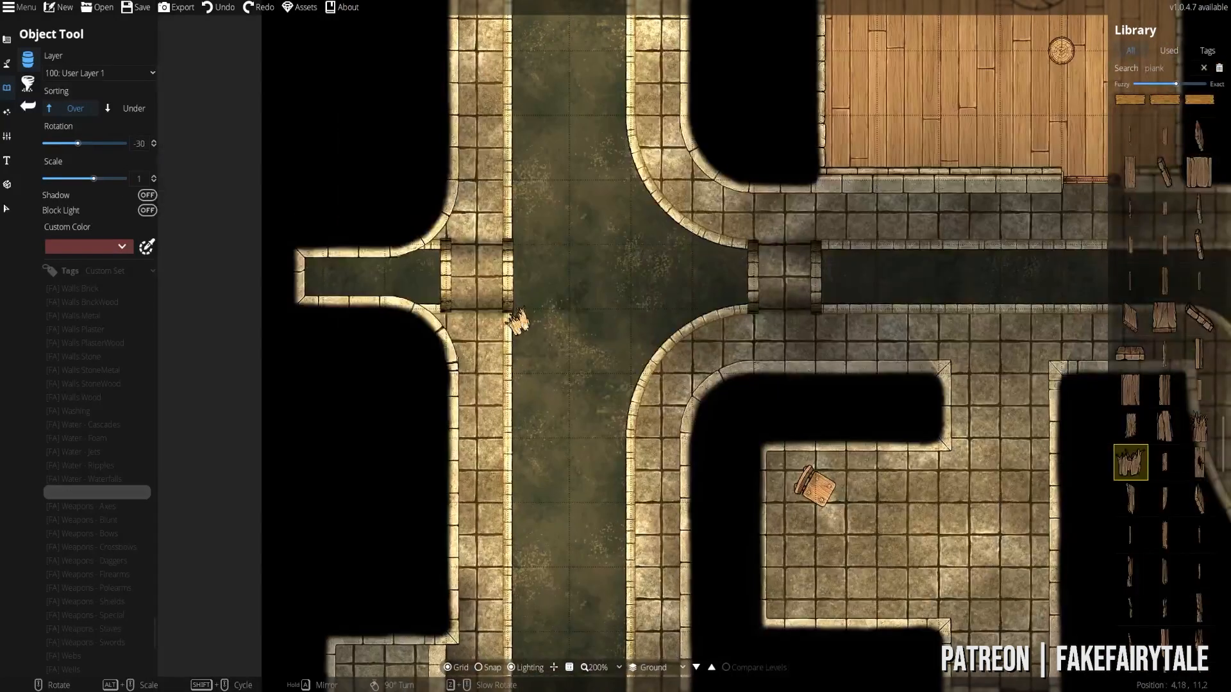
pyautogui.scroll(4, 522, 323)
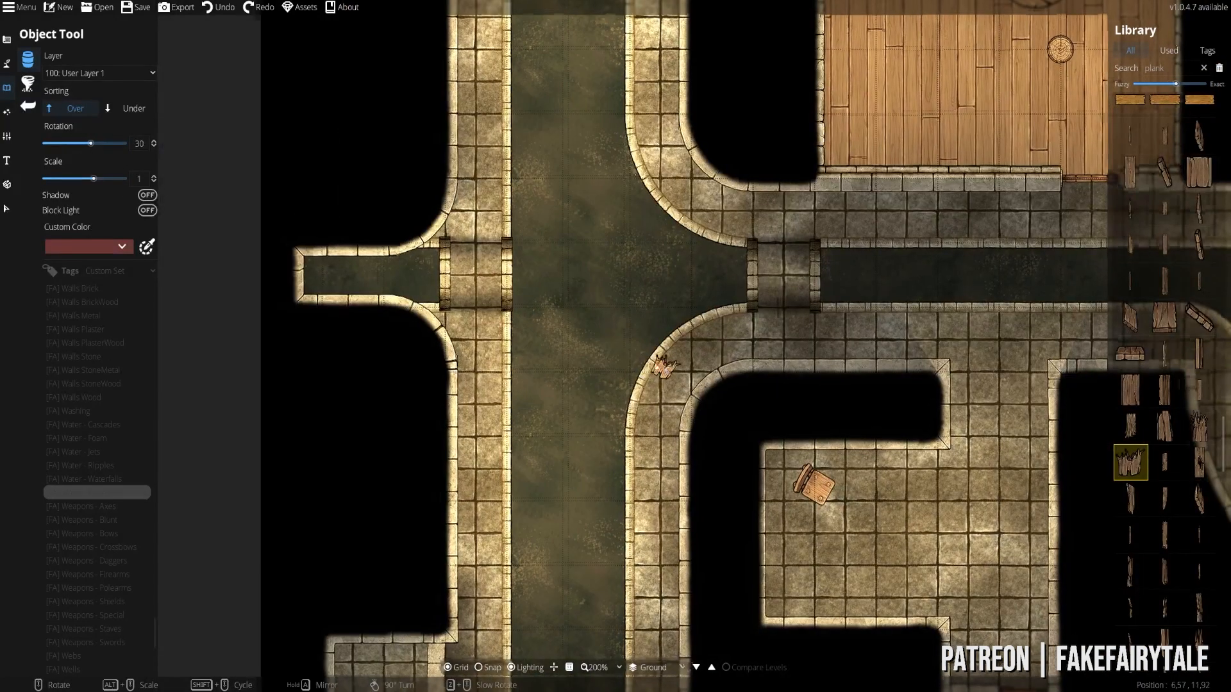
pyautogui.moveTo(665, 362); pyautogui.dragTo(430, 319)
pyautogui.scroll(3, 606, 228)
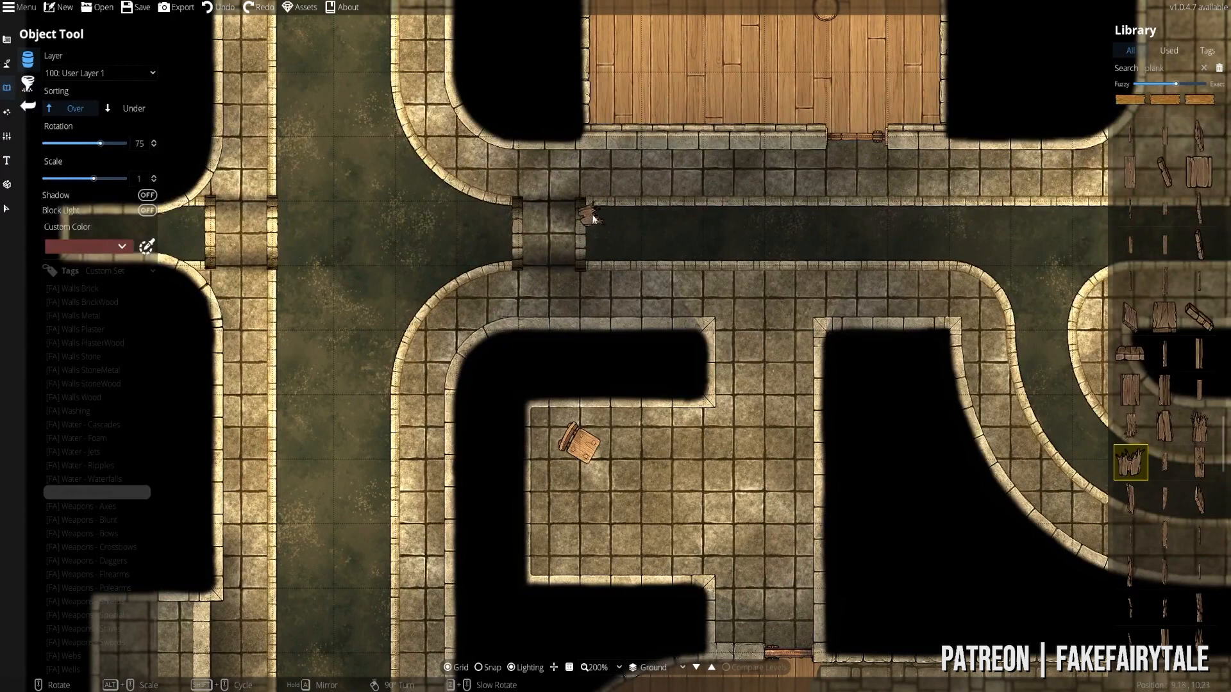
# - Try Under sorting and a different layer for the plank at the bridge east of the junction, then return to Over on 100: User Layer 1
pyautogui.click(131, 108)
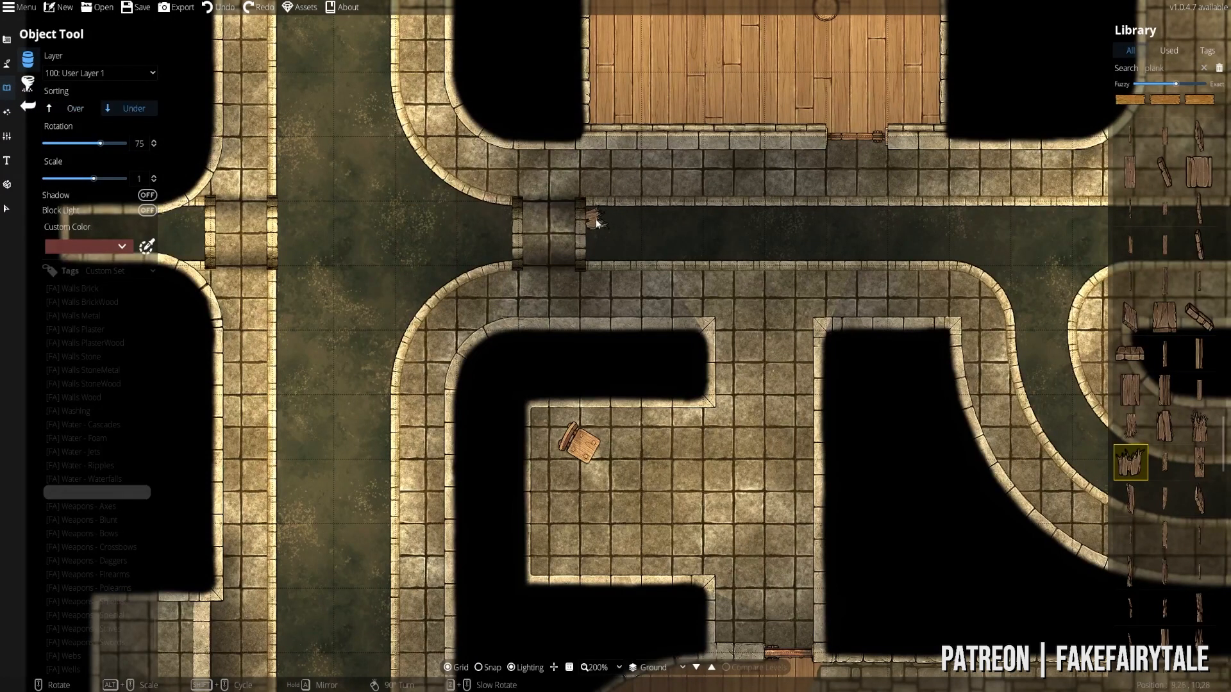
pyautogui.click(99, 71)
pyautogui.click(90, 150)
pyautogui.click(99, 73)
pyautogui.click(90, 137)
pyautogui.click(74, 108)
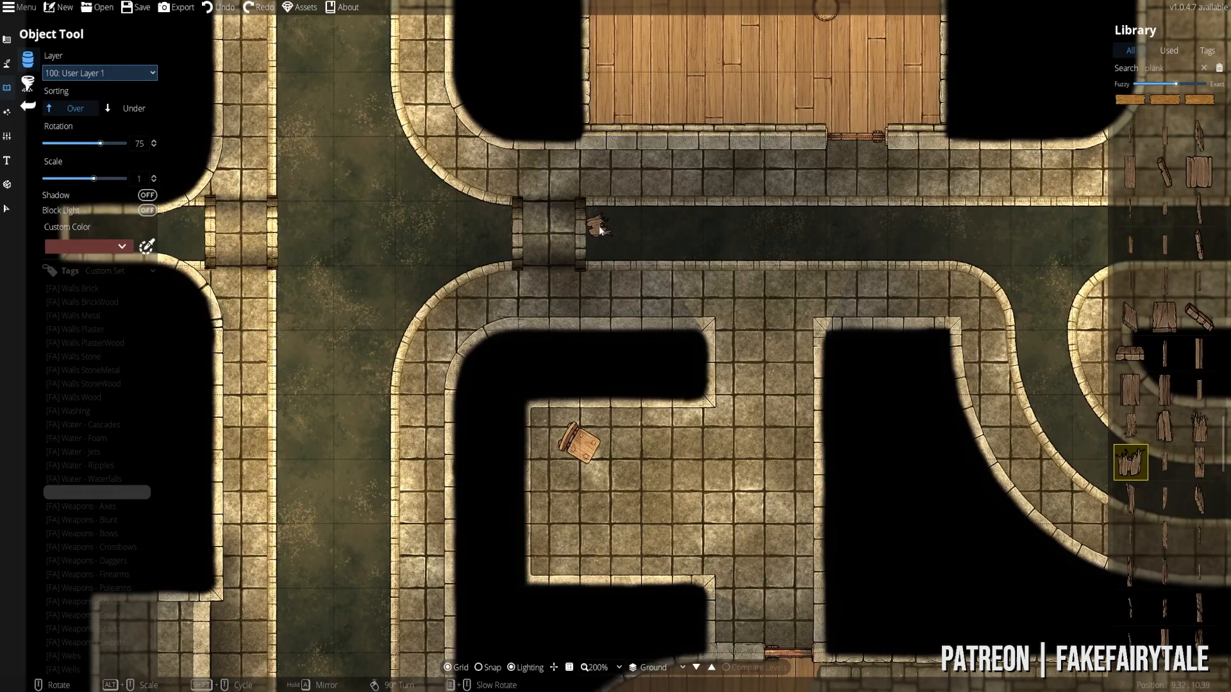
# - Switch to the splintered plank, set its sorting to Under and rotate it to 85 at the bridge east of the junction
pyautogui.scroll(1, 601, 229)
pyautogui.scroll(5, 602, 222)
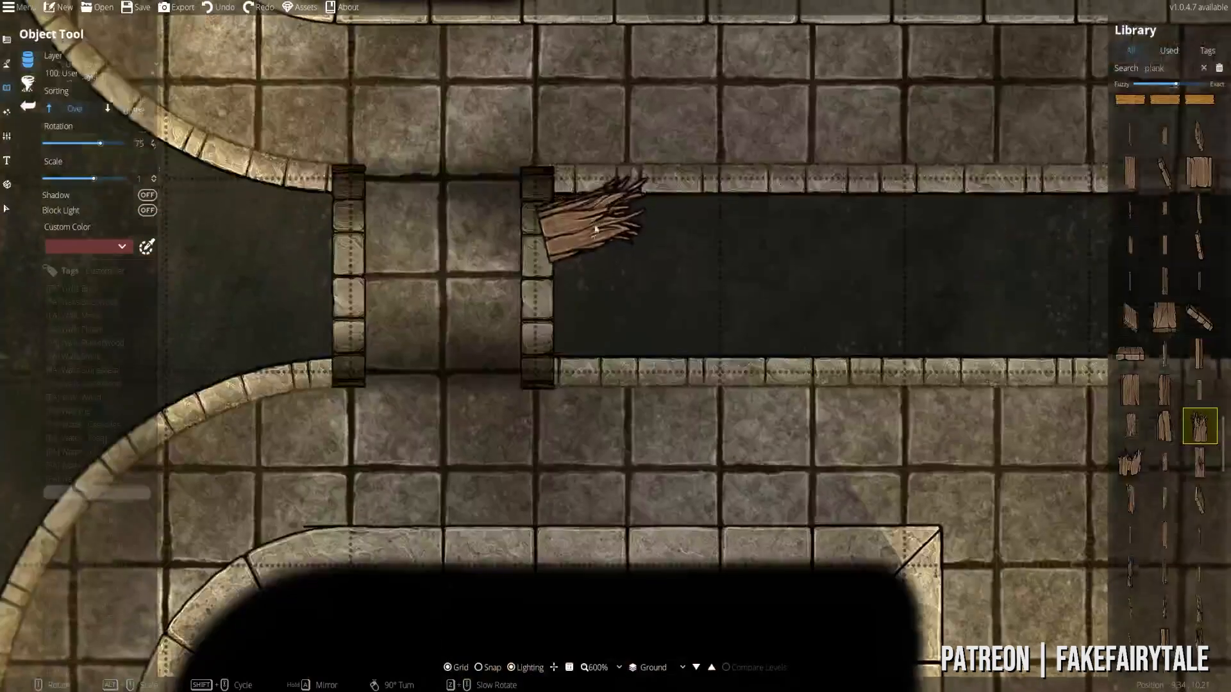
pyautogui.press('q')
pyautogui.scroll(2, 556, 291)
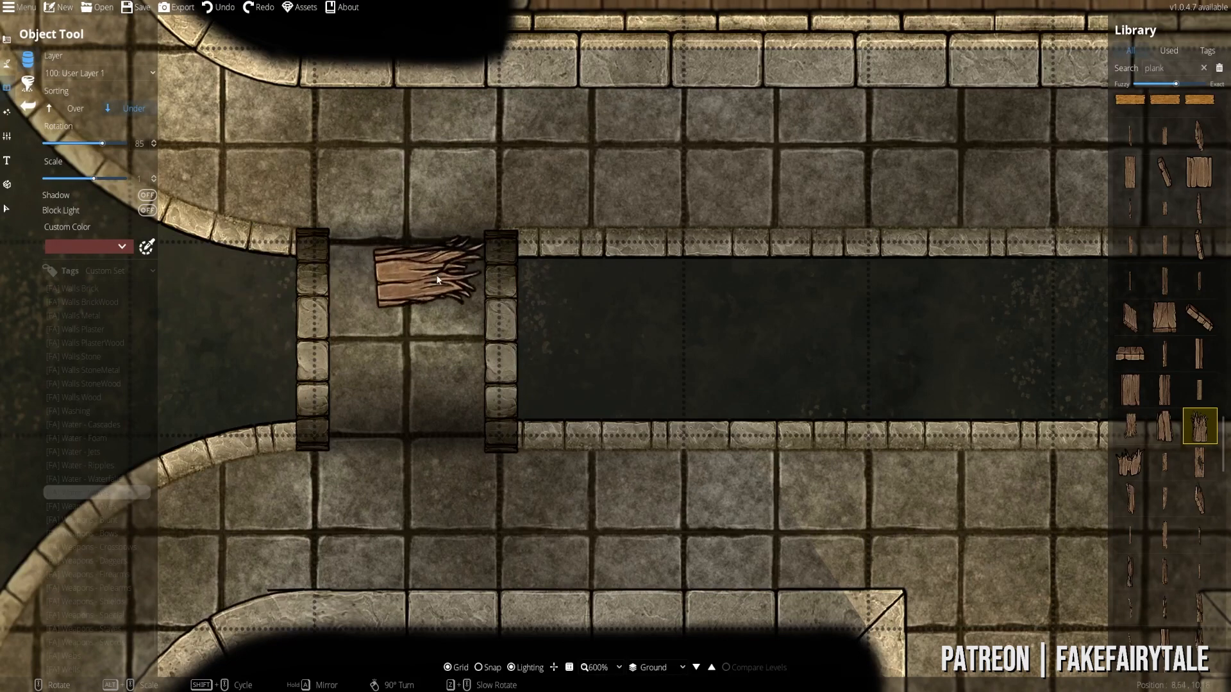
# - Move the northern edge path of the canal east of the bridge to 200: User Layer 2 and send it to the back
pyautogui.scroll(-3, 442, 282)
pyautogui.click(5, 210)
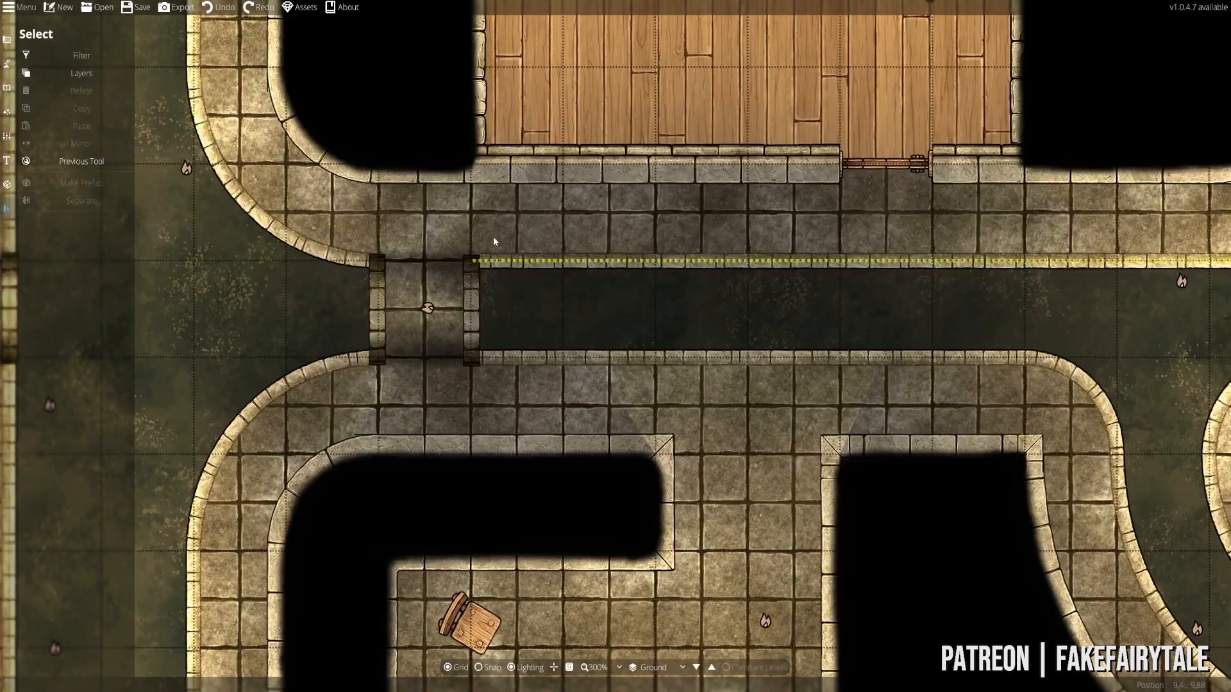
pyautogui.click(563, 258)
pyautogui.click(71, 240)
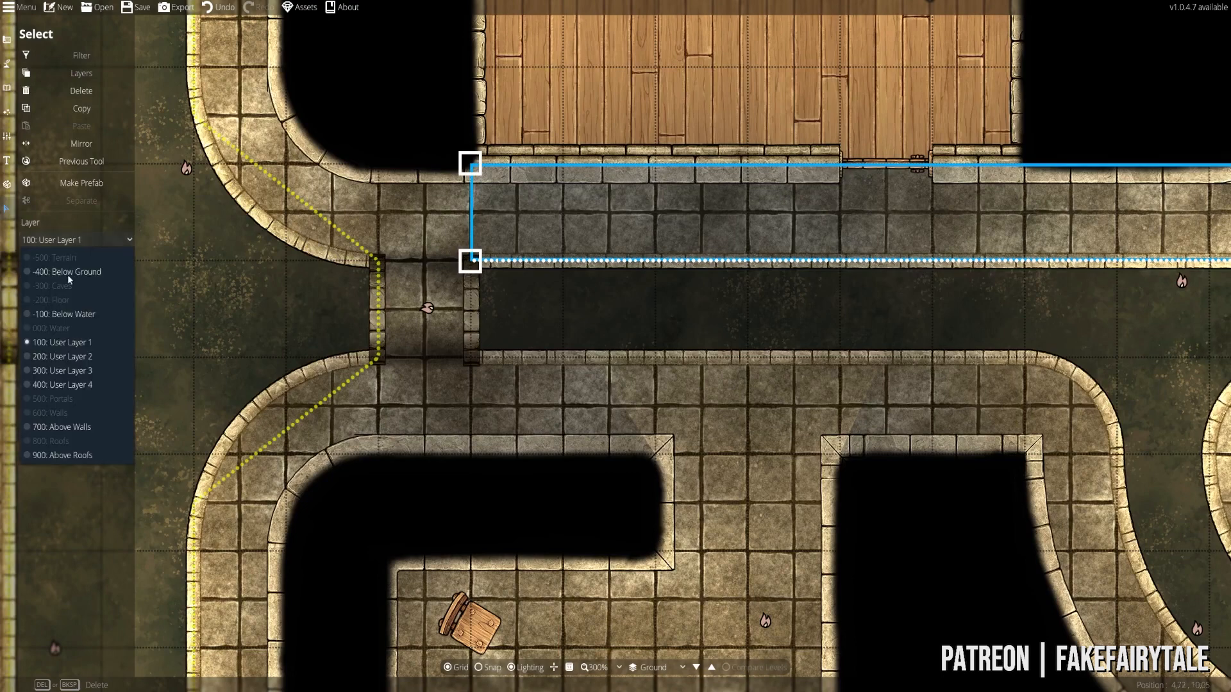
pyautogui.click(53, 356)
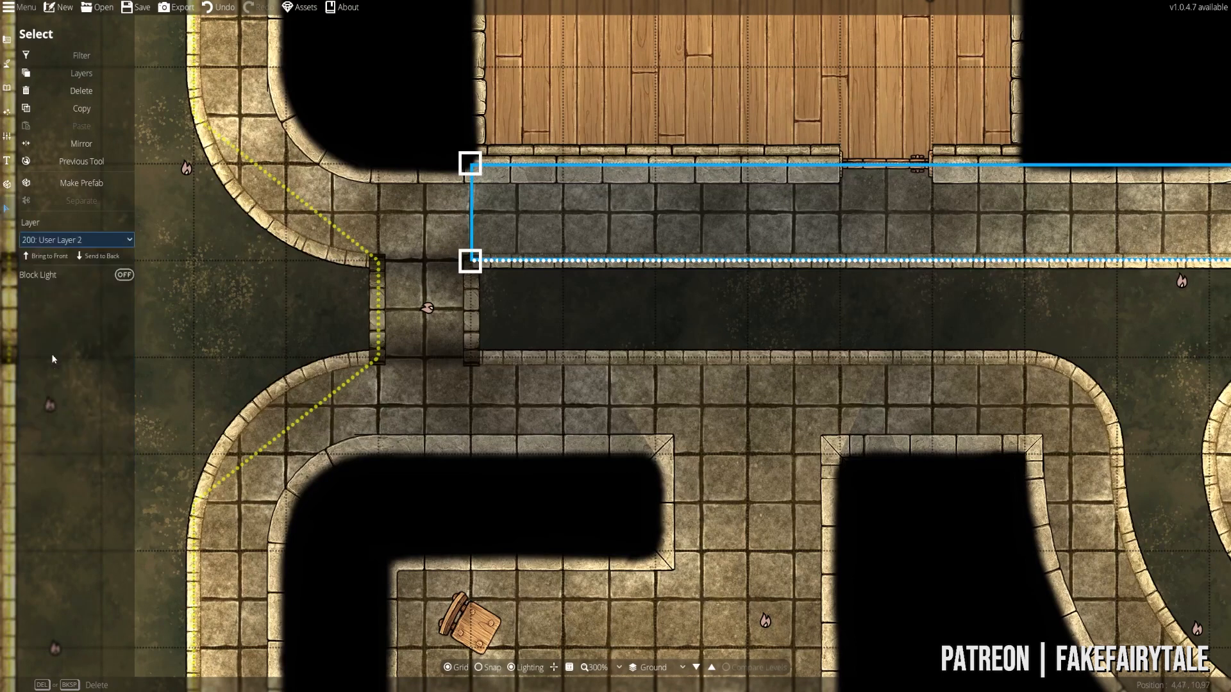
pyautogui.click(98, 256)
pyautogui.click(184, 277)
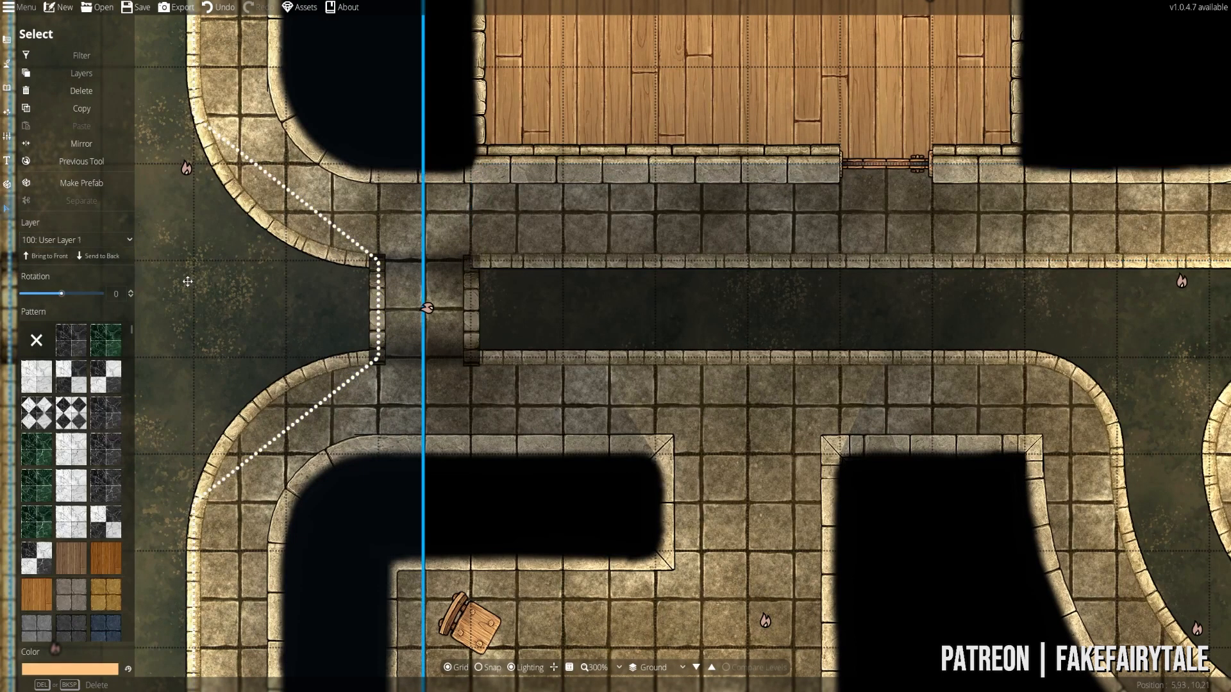
# - Assign the bridge's eastern railing to 100: User Layer 1 and check the layer of its southern end post
pyautogui.click(472, 294)
pyautogui.click(64, 240)
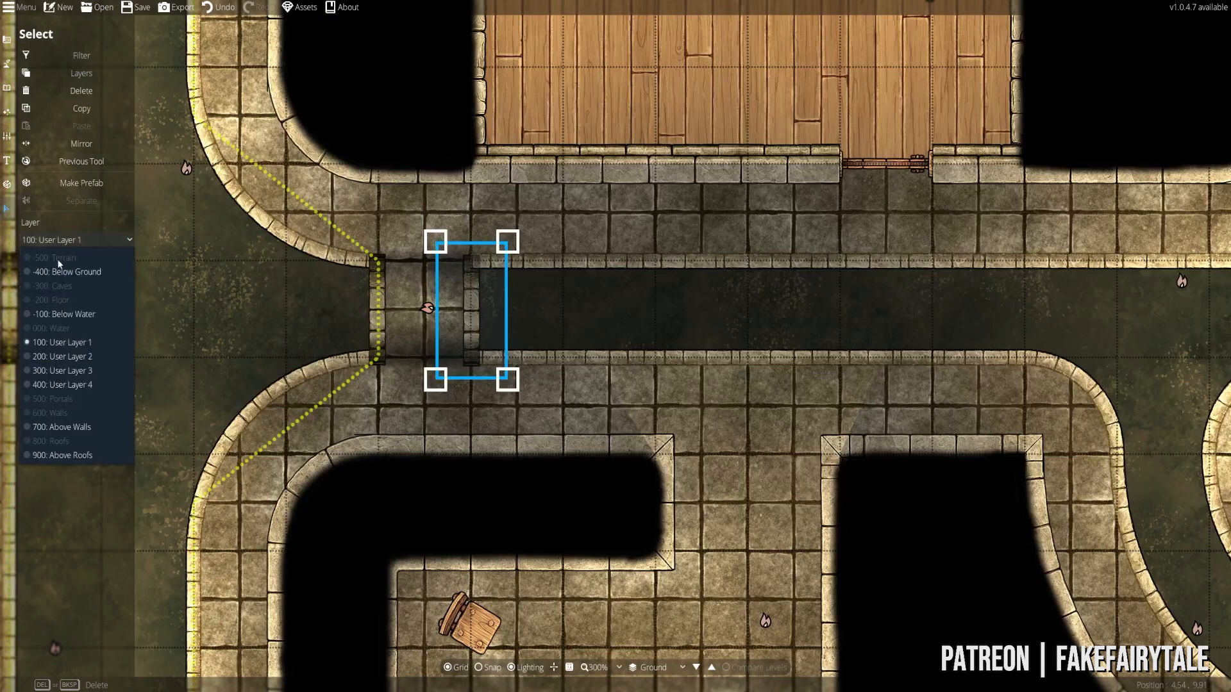
pyautogui.click(52, 343)
pyautogui.click(164, 269)
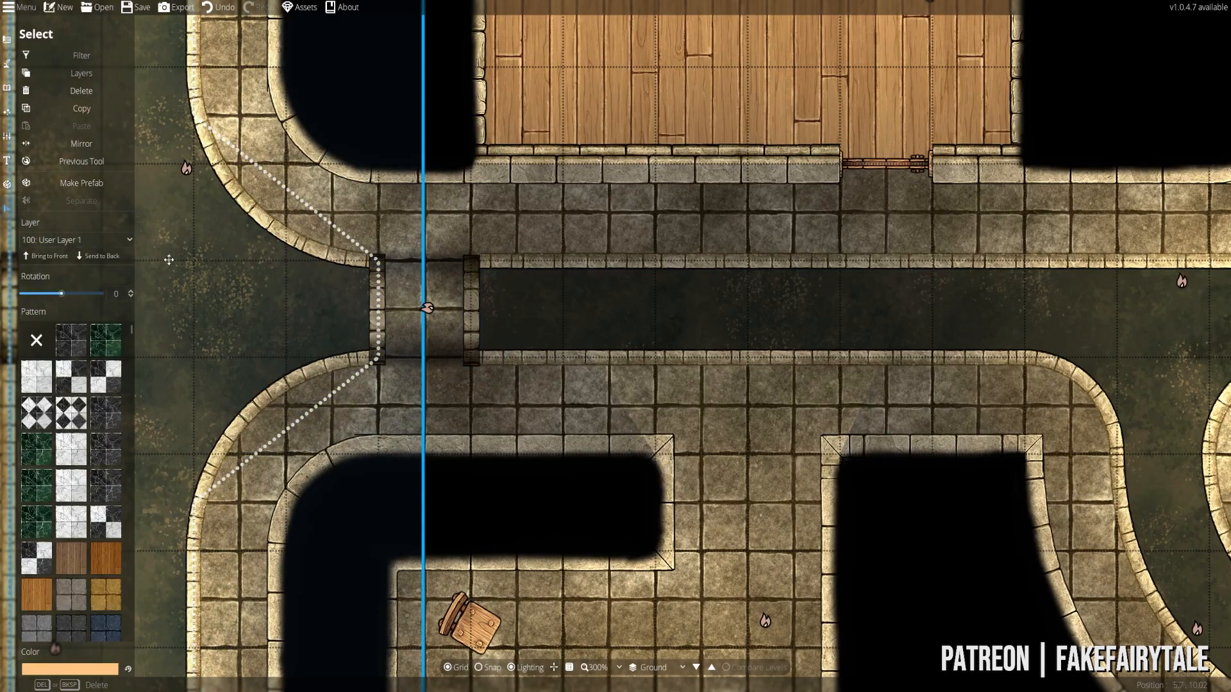
pyautogui.click(471, 366)
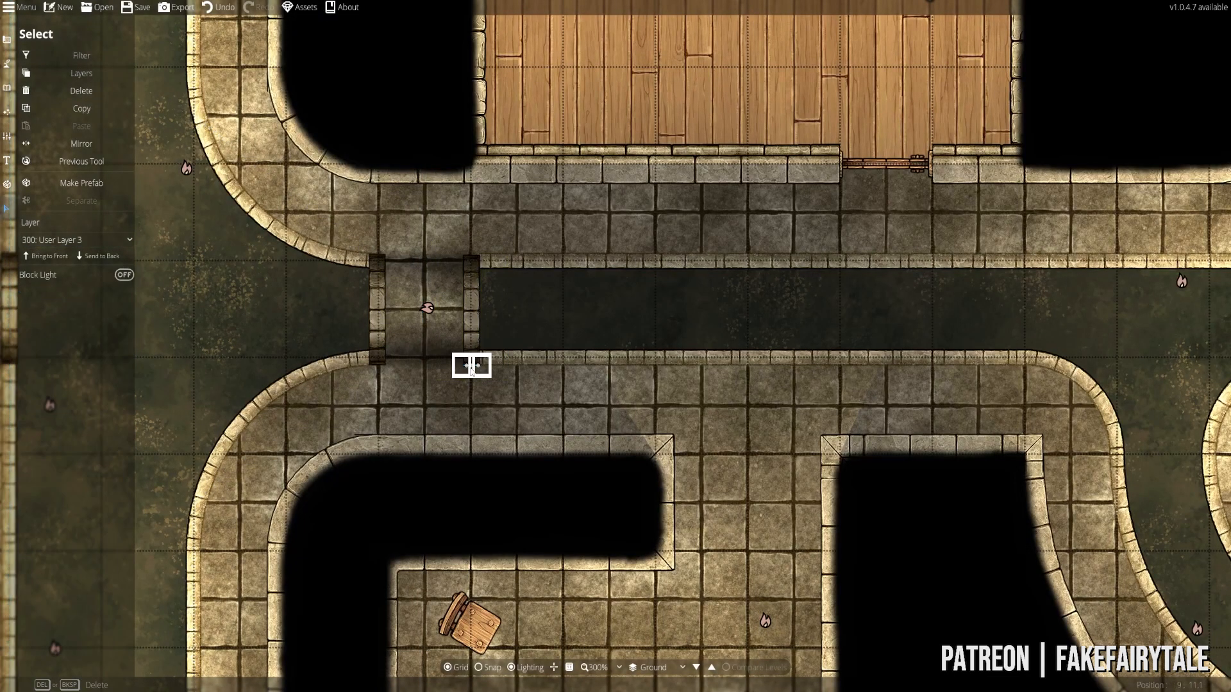
# - Place the splintered plank with Under sorting, rotated to 80, so that it sticks out from beneath the bridge's eastern railing
pyautogui.click(8, 88)
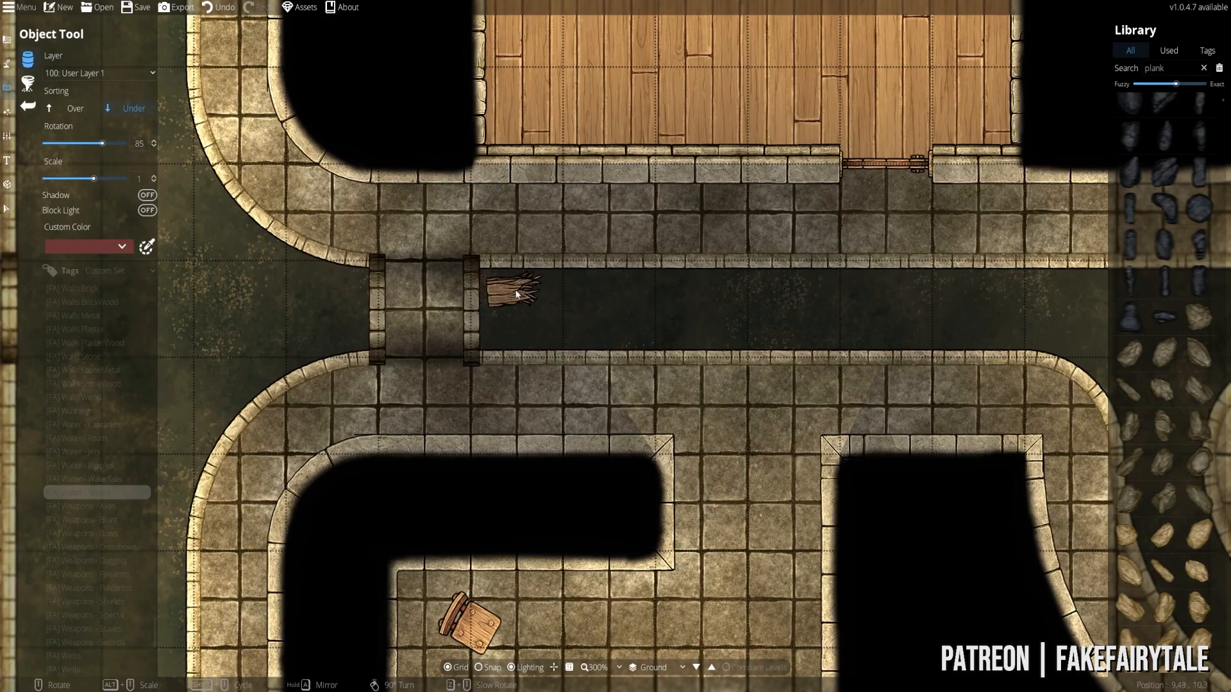
pyautogui.scroll(-1, 511, 291)
pyautogui.click(505, 288)
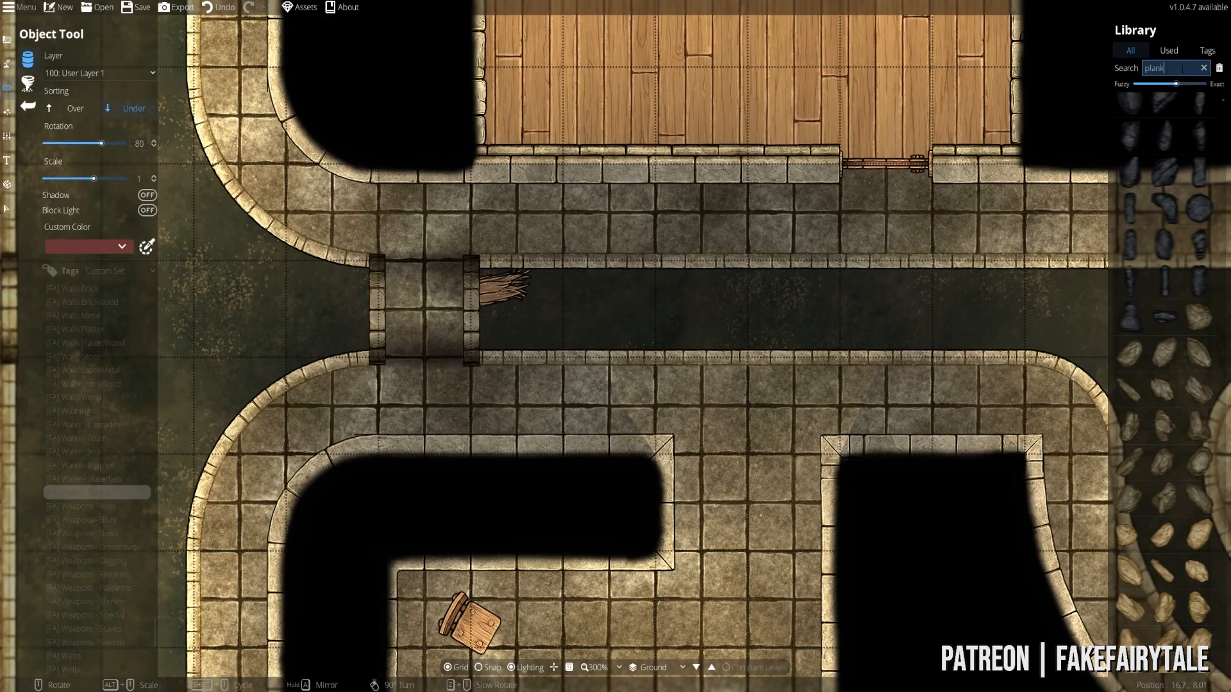
# - Place a thin broken plank upright against the western canal's west wall, just south of the western bridge
pyautogui.scroll(-4, 1164, 397)
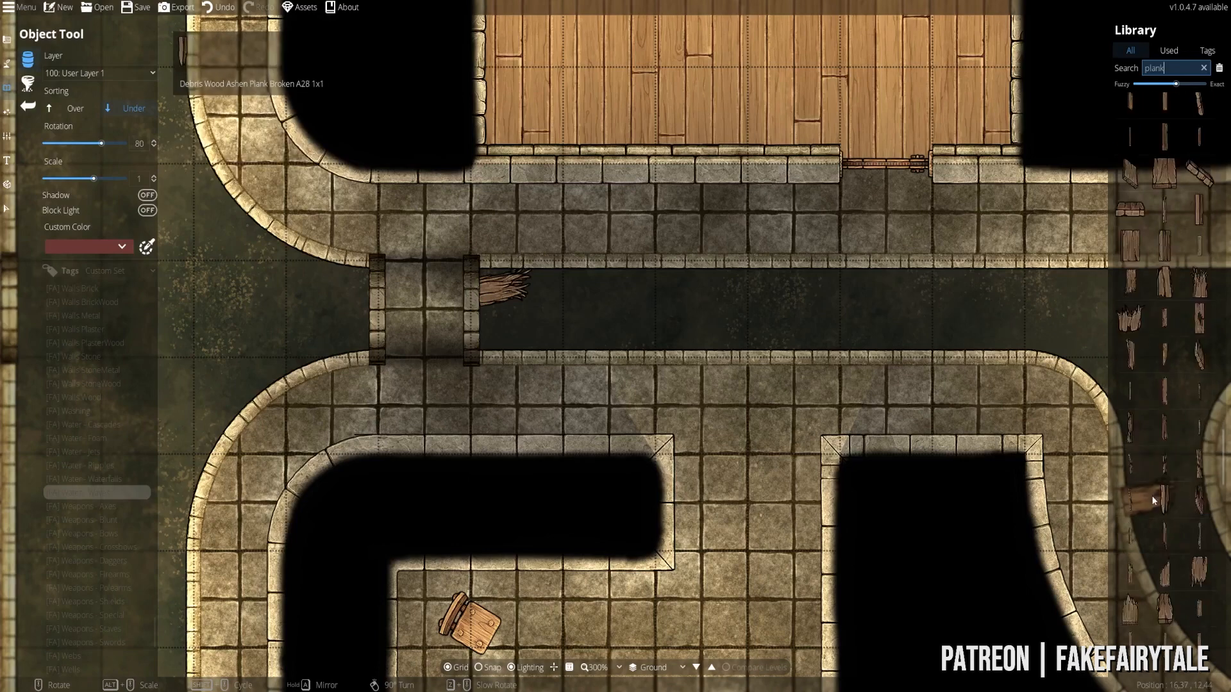
pyautogui.click(1165, 391)
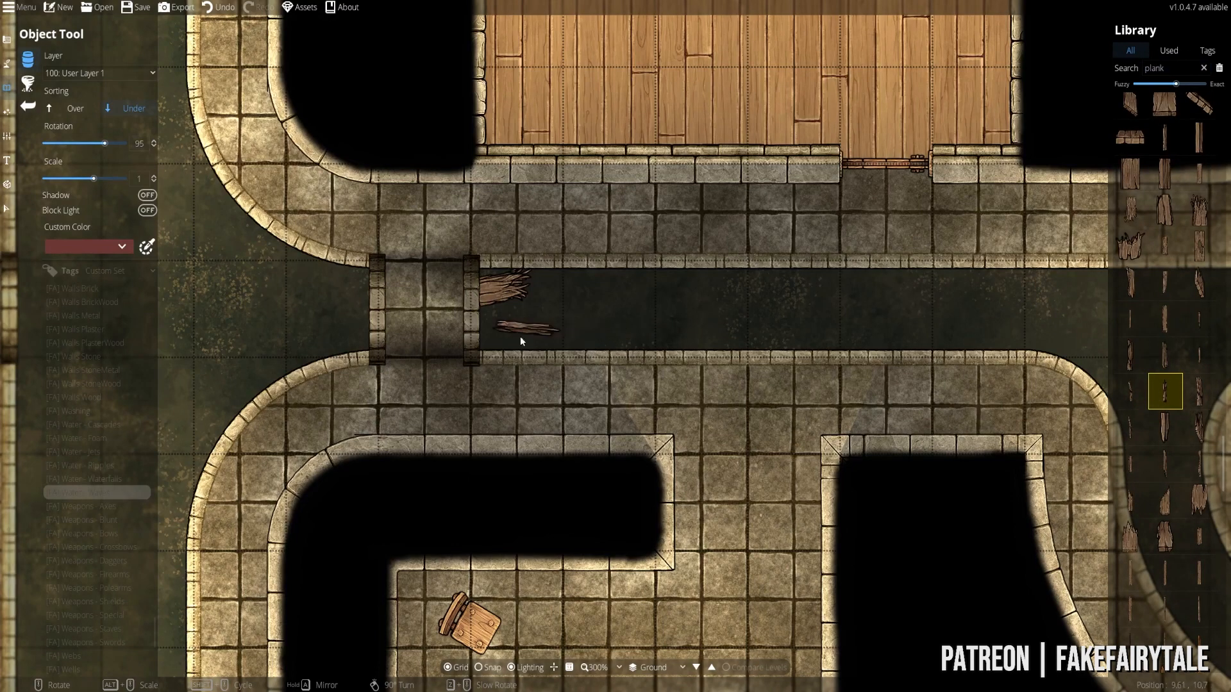
pyautogui.moveTo(311, 371); pyautogui.dragTo(556, 247)
pyautogui.scroll(12, 493, 274)
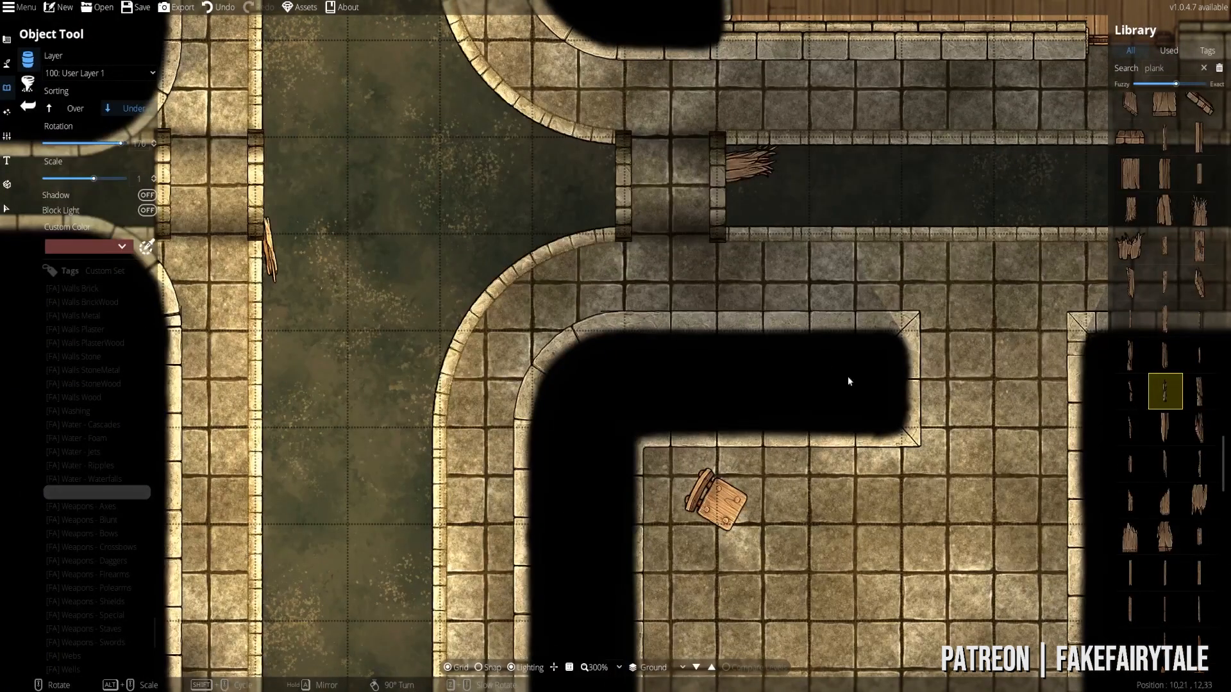
# - Place a long thin broken plank with Under sorting in the canal just east of the bridge, beside the splintered plank
pyautogui.click(1199, 469)
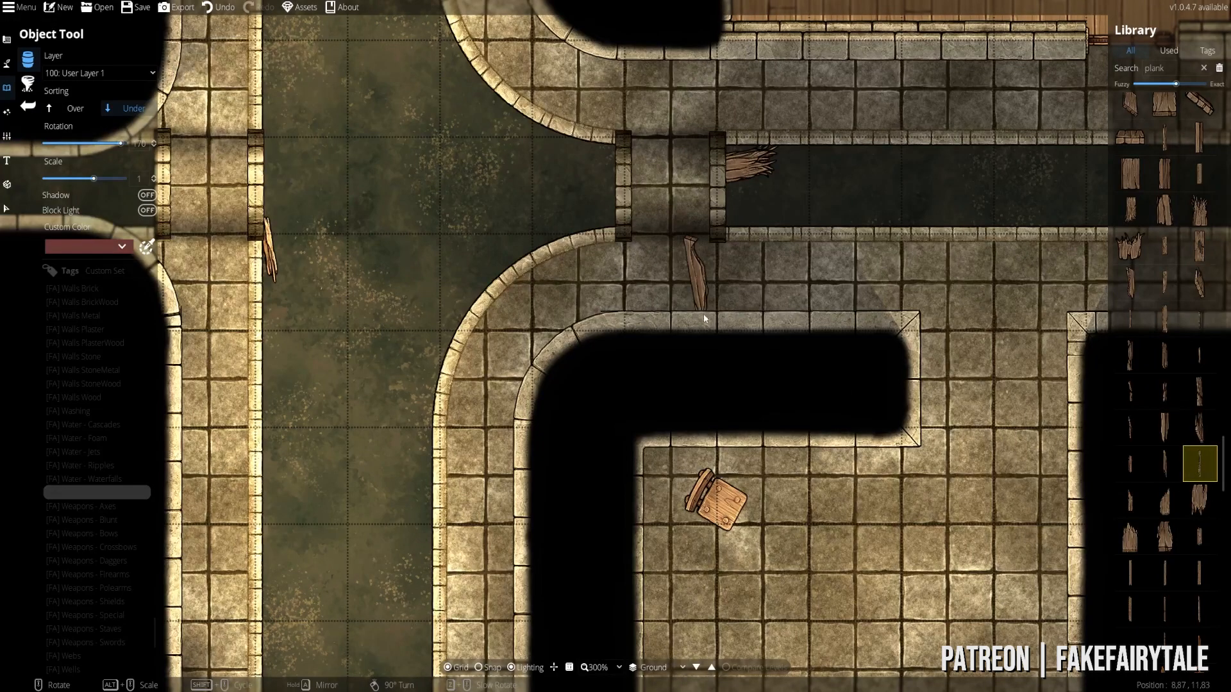
pyautogui.moveTo(377, 495); pyautogui.dragTo(503, 129)
pyautogui.moveTo(505, 507); pyautogui.dragTo(569, 236)
pyautogui.moveTo(604, 446); pyautogui.dragTo(535, 635)
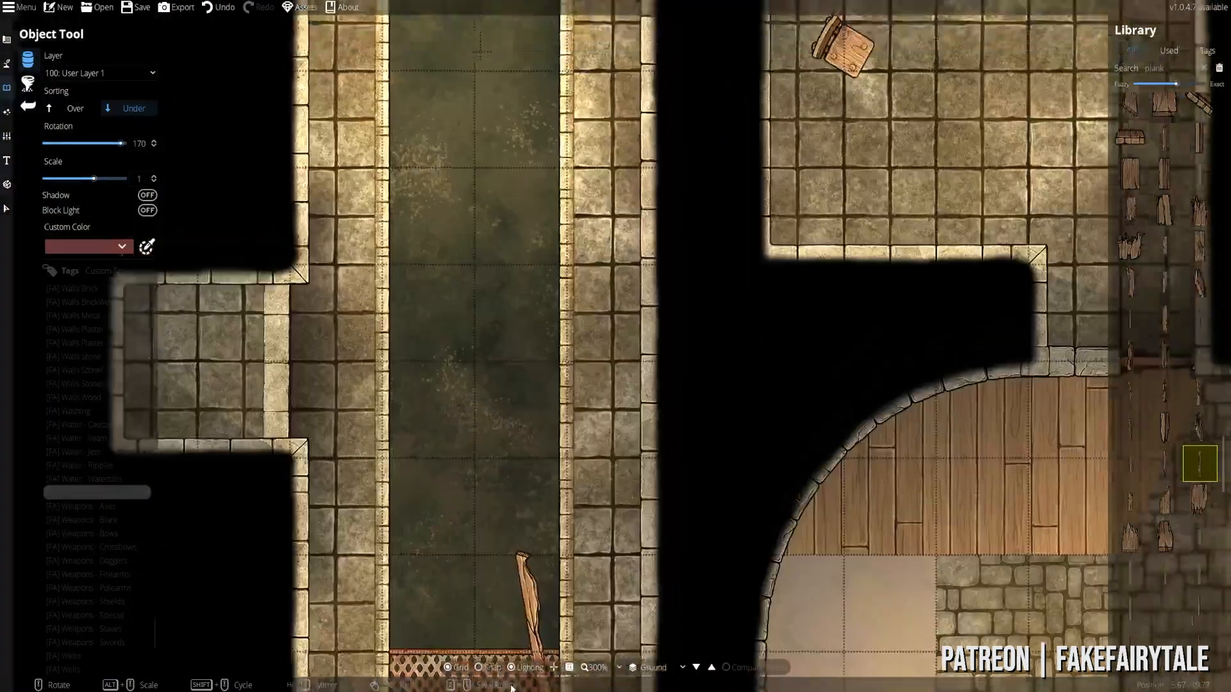
pyautogui.moveTo(668, 150); pyautogui.dragTo(536, 280)
pyautogui.moveTo(728, 19); pyautogui.dragTo(665, 534)
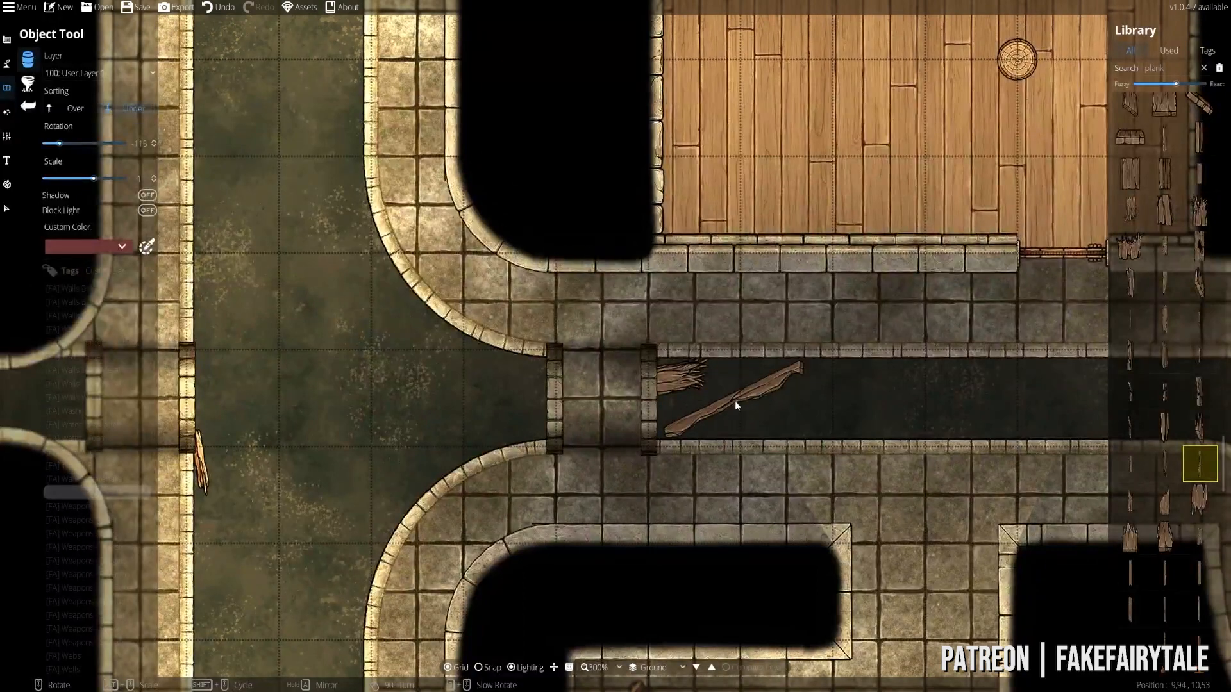
pyautogui.click(7, 209)
pyautogui.click(431, 282)
pyautogui.click(407, 276)
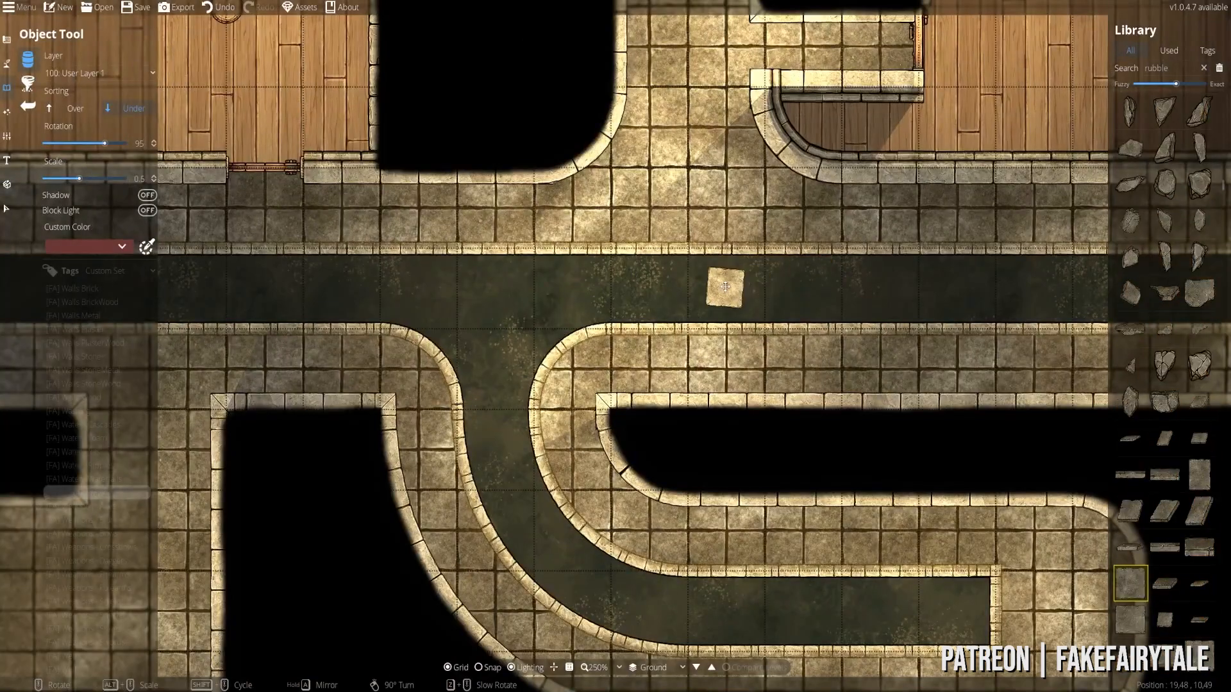
# - Place a square stone rubble slab at scale 0.5, rotated to 90, in the canal south of the northern wooden rooms
pyautogui.scroll(-1, 725, 287)
pyautogui.click(725, 286)
pyautogui.scroll(-20, 1170, 541)
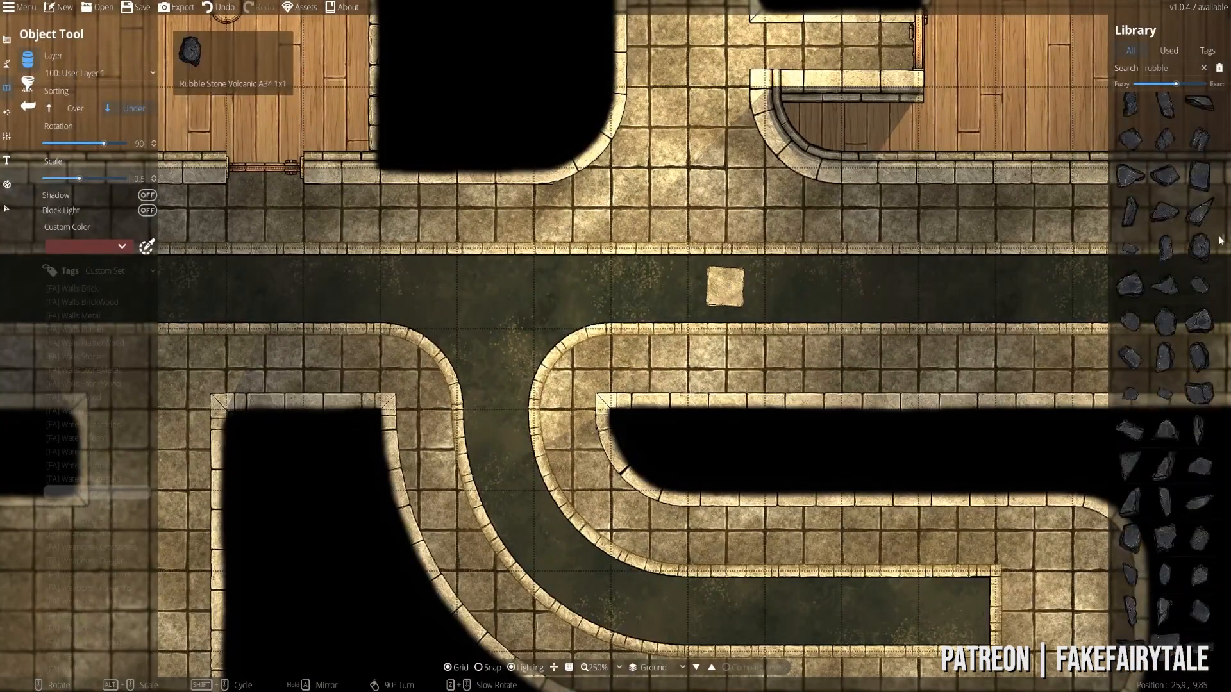
# - Place broken planks against the east side of the square slab and switch the sorting to Over
pyautogui.click(1165, 143)
pyautogui.scroll(15, 758, 306)
pyautogui.click(769, 266)
pyautogui.scroll(4, 1141, 192)
pyautogui.click(1130, 141)
pyautogui.scroll(15, 756, 282)
pyautogui.click(79, 111)
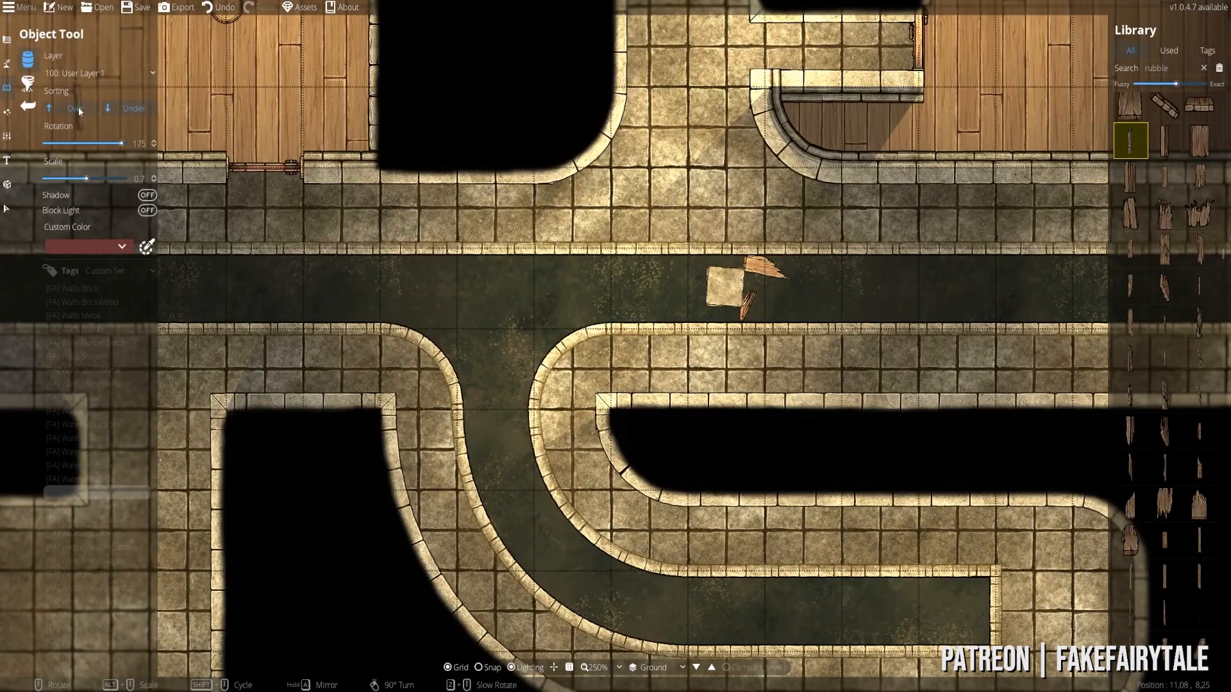
# - Place stone rubble at scale 0.7 against the western canal's east edge, just north of the southwestern bridge
pyautogui.moveTo(1222, 275); pyautogui.dragTo(1224, 370)
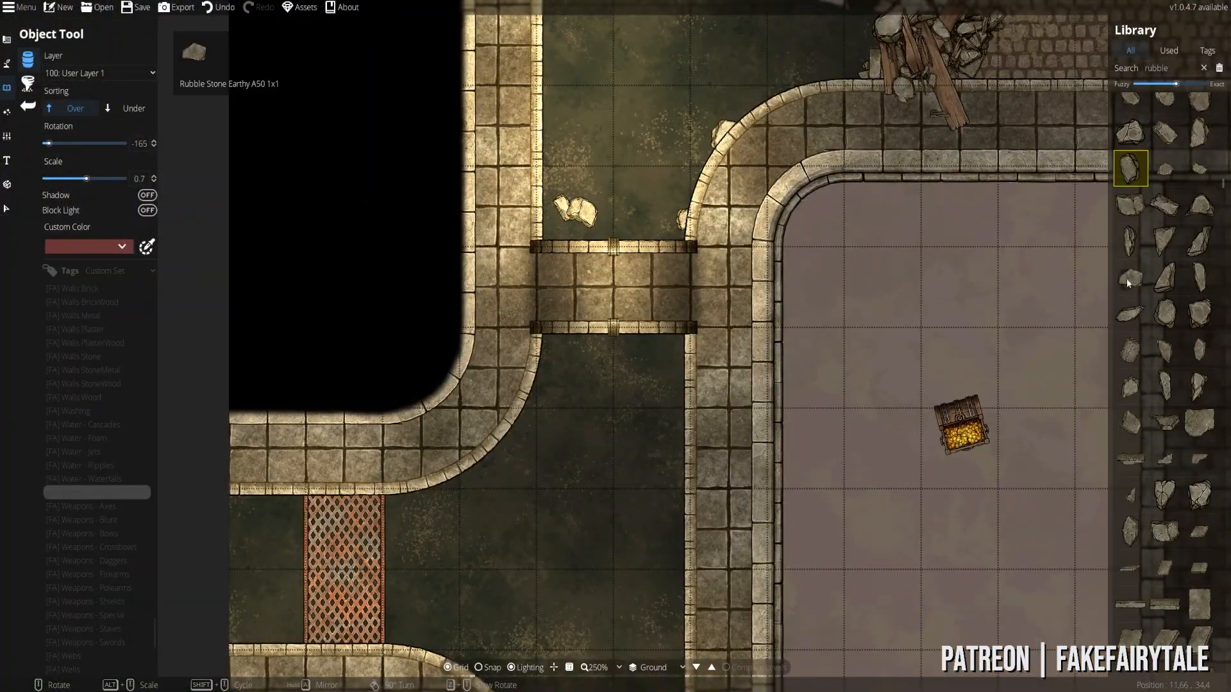
pyautogui.click(688, 184)
pyautogui.moveTo(1223, 183); pyautogui.dragTo(1222, 132)
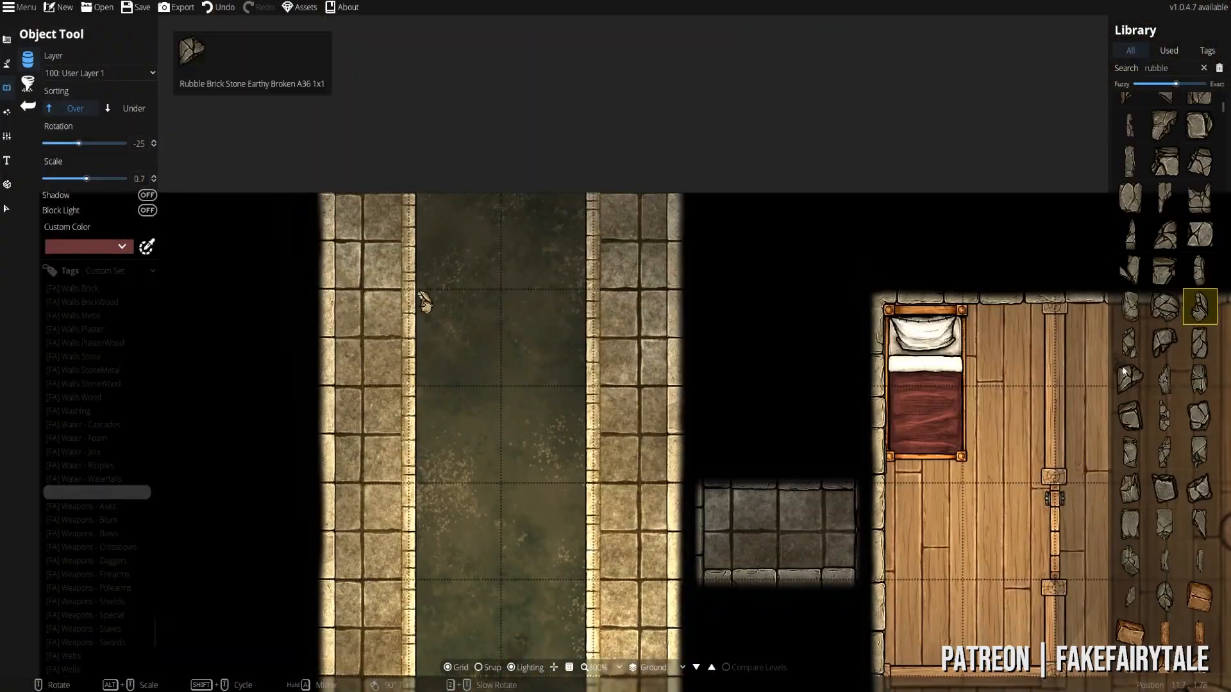
# - Place broken brick rubble pieces at scale 0.7 along both walls of the western canal's northernmost stretch
pyautogui.click(424, 309)
pyautogui.click(574, 403)
pyautogui.scroll(2, 1115, 424)
pyautogui.scroll(4, 489, 407)
pyautogui.click(481, 398)
pyautogui.click(1198, 342)
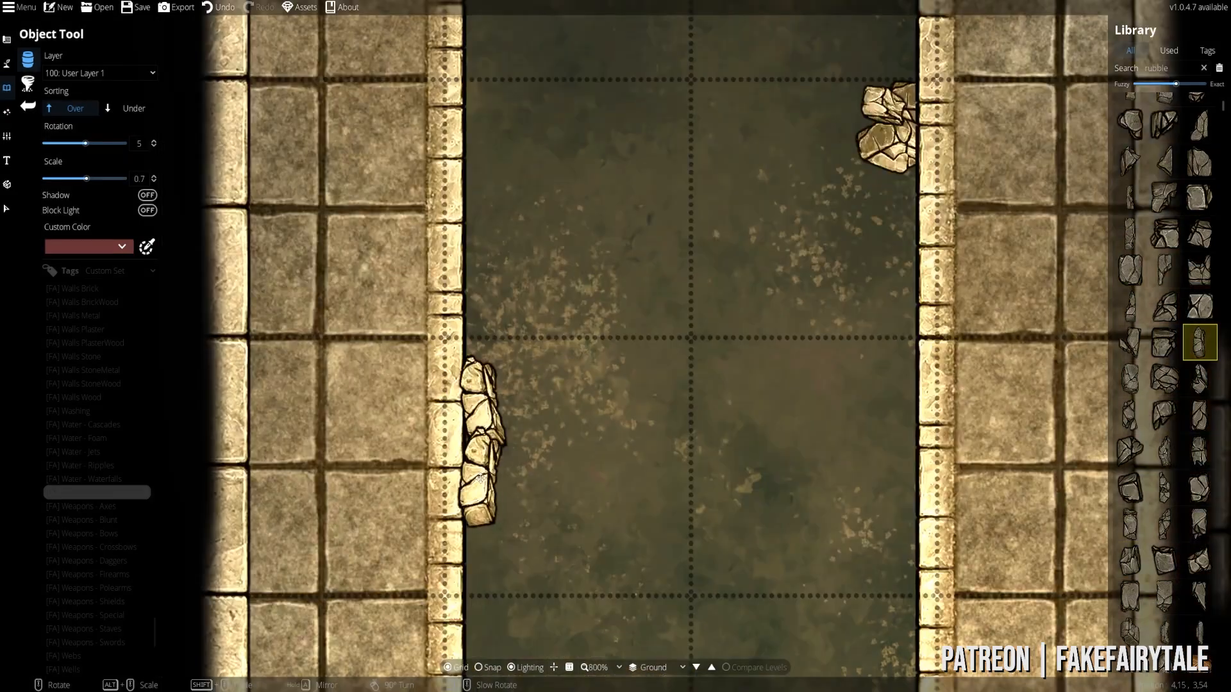
pyautogui.click(480, 493)
pyautogui.click(1130, 198)
pyautogui.click(514, 448)
pyautogui.scroll(-2, 588, 544)
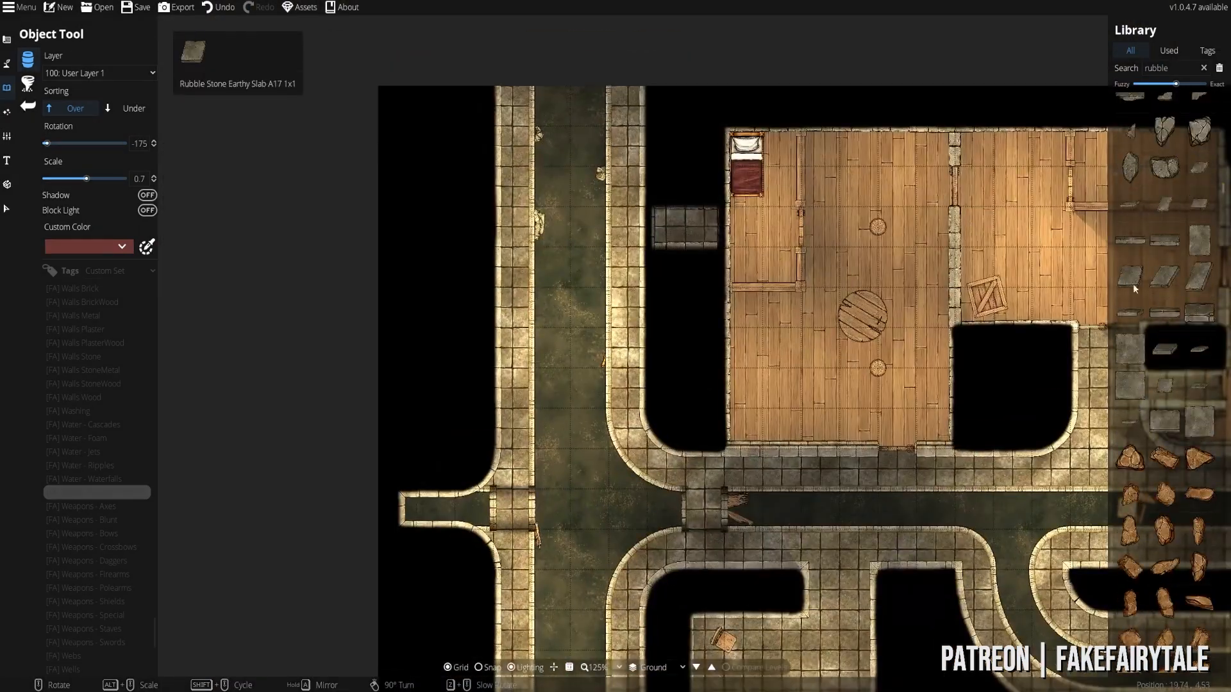
pyautogui.scroll(3, 605, 248)
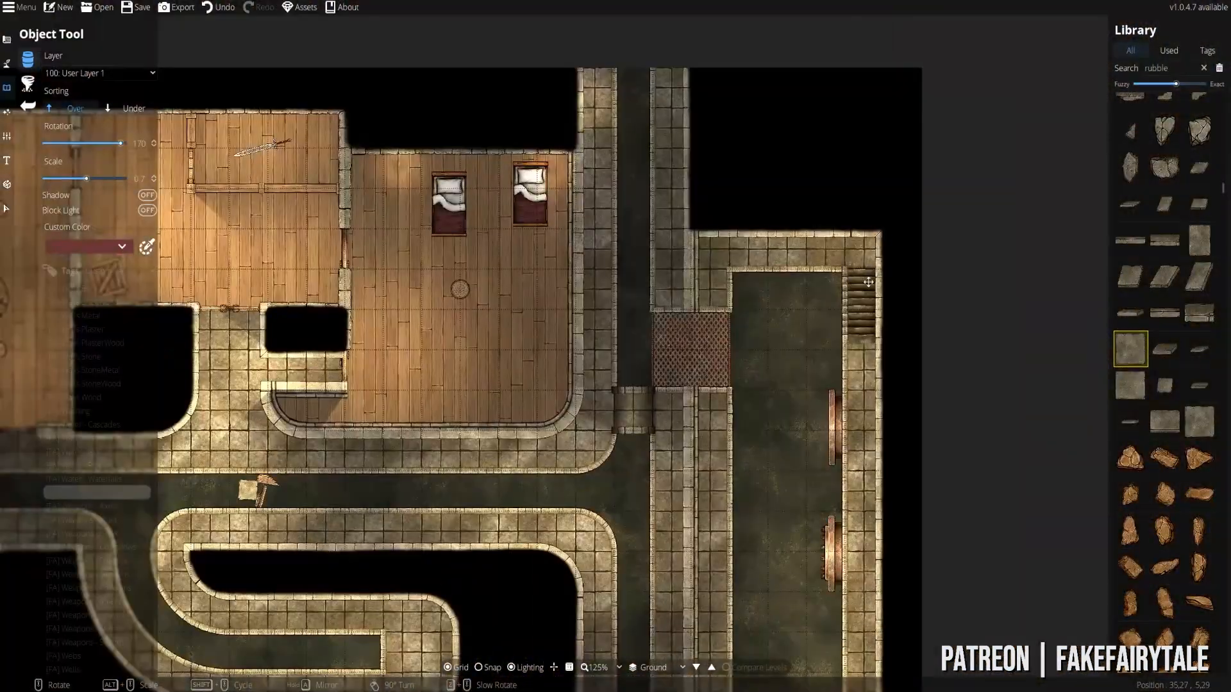
pyautogui.scroll(4, 497, 261)
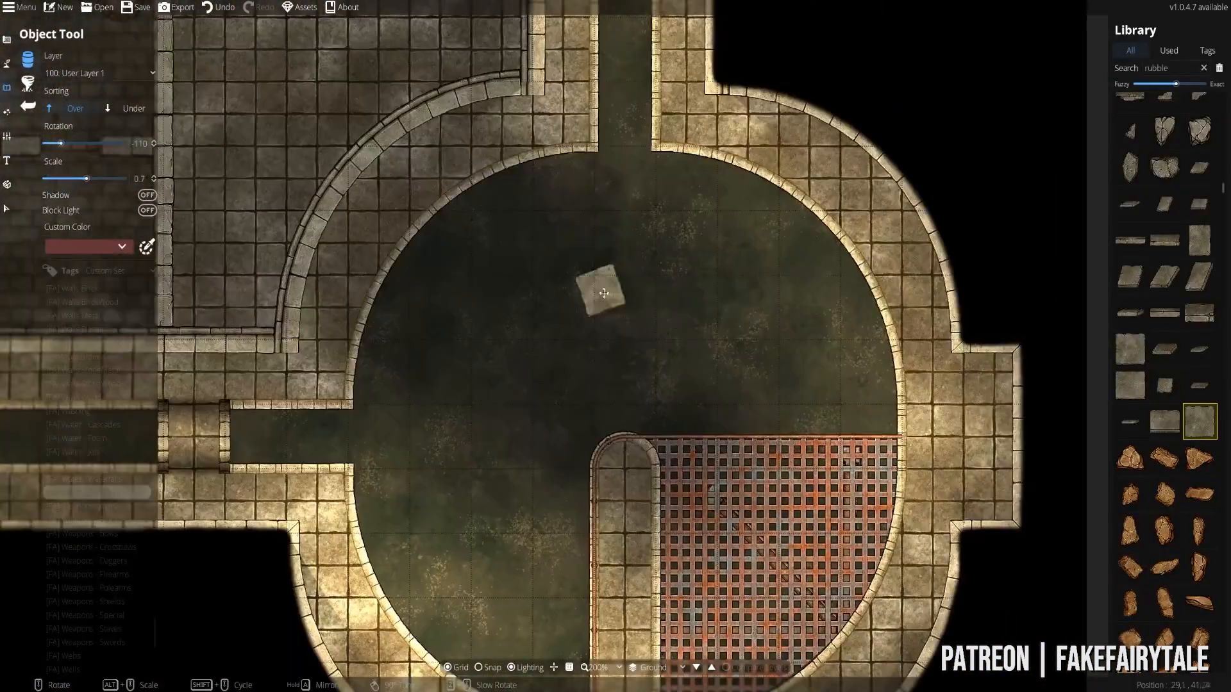
# - Place a large rubble pile of broken slabs in the northwestern part of the round pool
pyautogui.scroll(-10, 1218, 523)
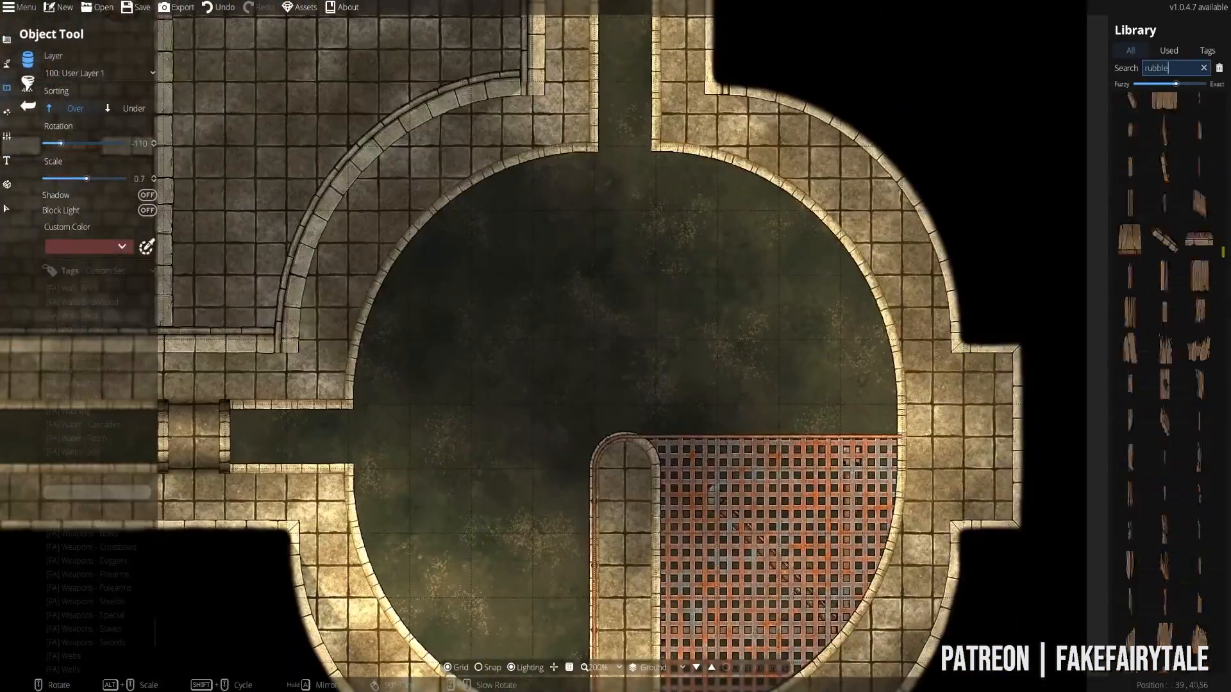
pyautogui.moveTo(1217, 523); pyautogui.dragTo(1217, 537)
pyautogui.click(1129, 478)
pyautogui.click(1197, 298)
pyautogui.scroll(3, 541, 346)
pyautogui.click(542, 341)
# - Place a rubble pile with a large slab, rotated to -150, on the curved canal edge south of the southwestern bridge
pyautogui.click(1130, 479)
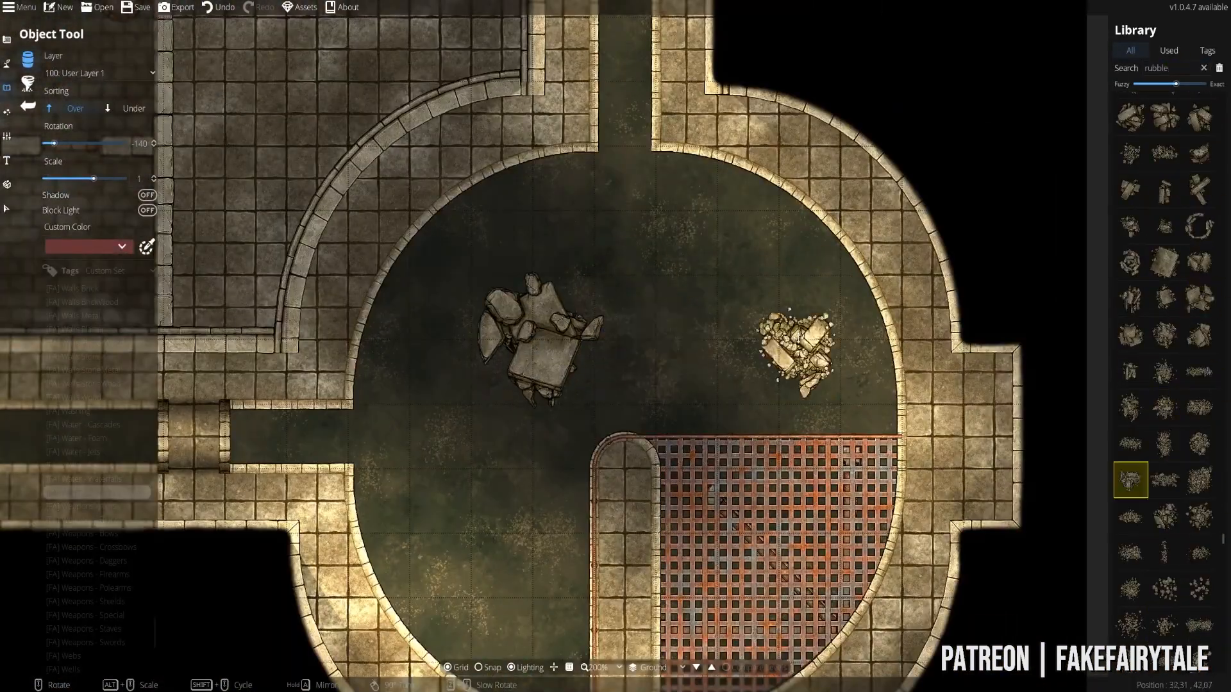
pyautogui.click(1130, 226)
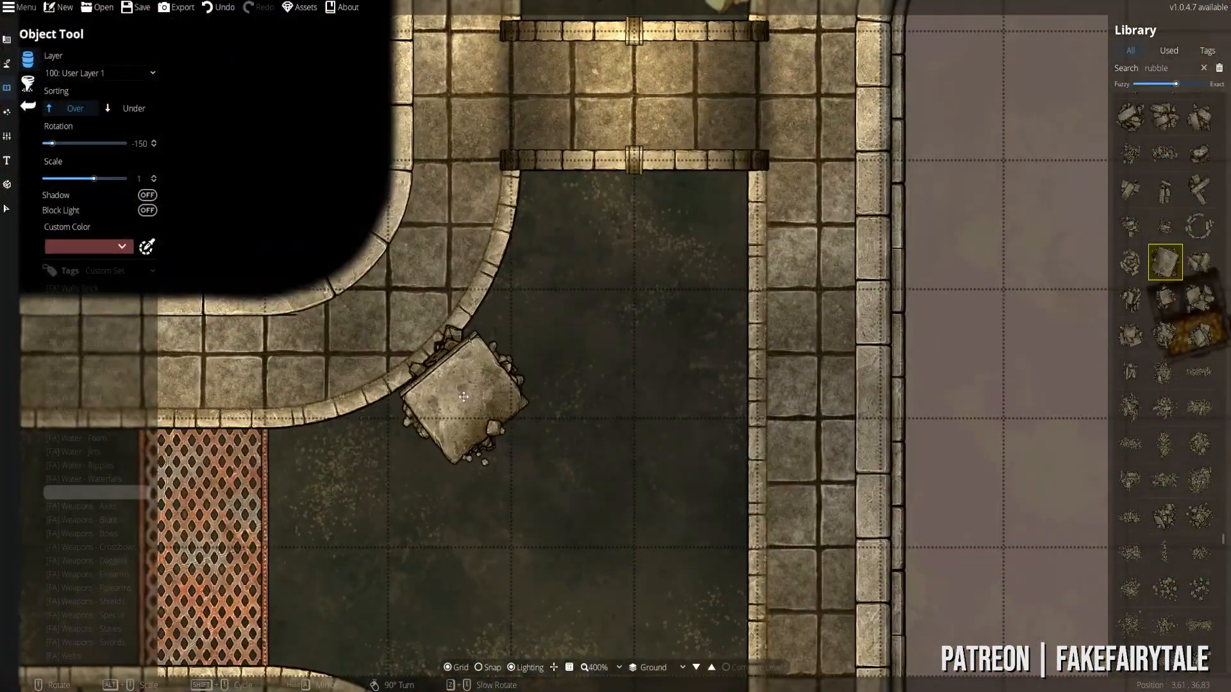
pyautogui.click(492, 269)
pyautogui.click(461, 398)
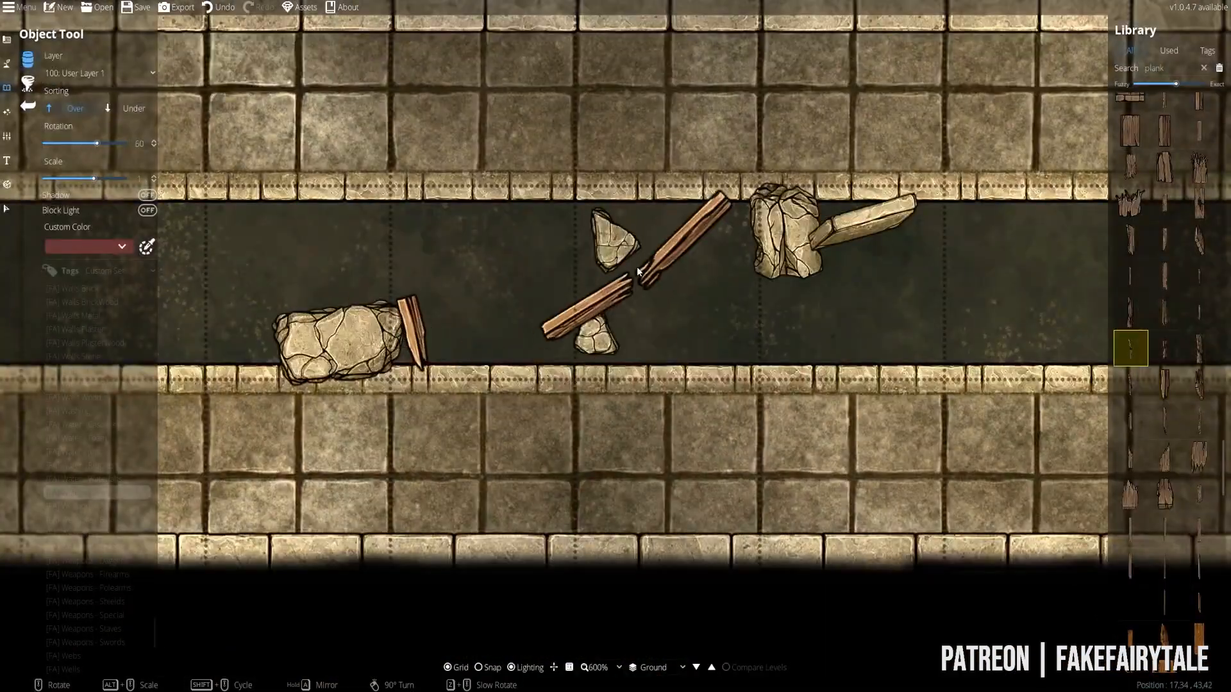
# - Tuck broken planks beside and beneath the loose stones in the narrow canal west of the round pool
pyautogui.click(643, 238)
pyautogui.click(1130, 202)
pyautogui.scroll(-7, 904, 285)
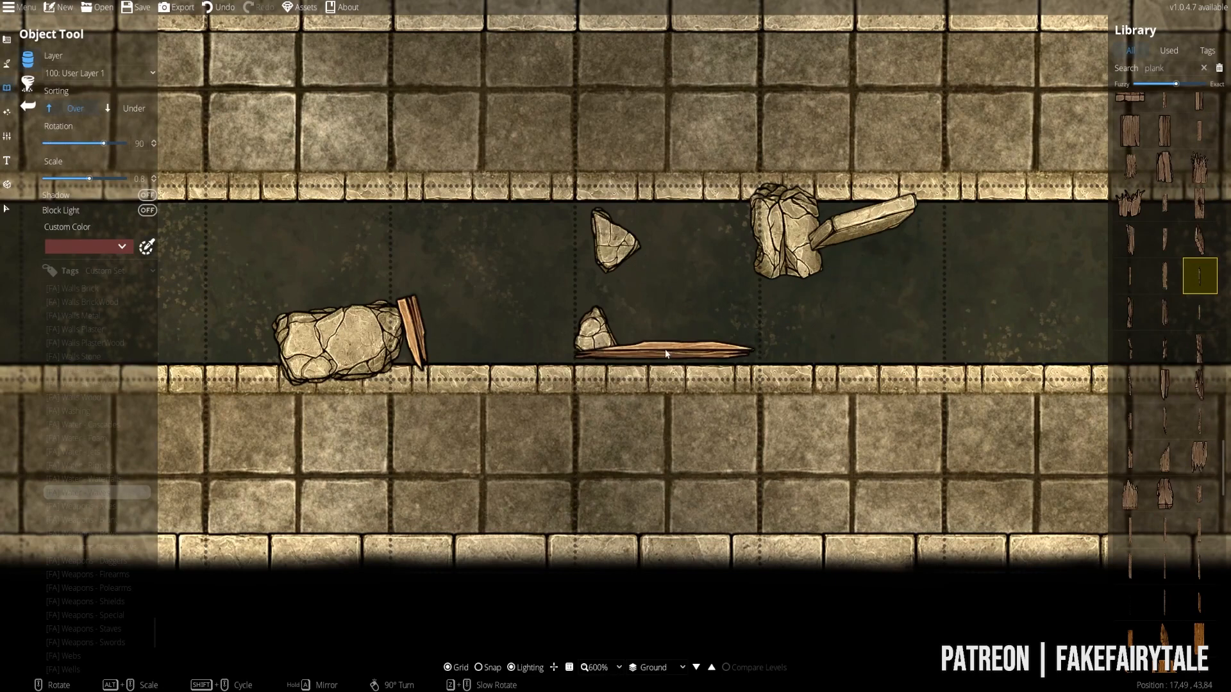
pyautogui.scroll(-5, 628, 340)
pyautogui.click(1199, 313)
pyautogui.scroll(9, 641, 256)
pyautogui.scroll(-2, 641, 256)
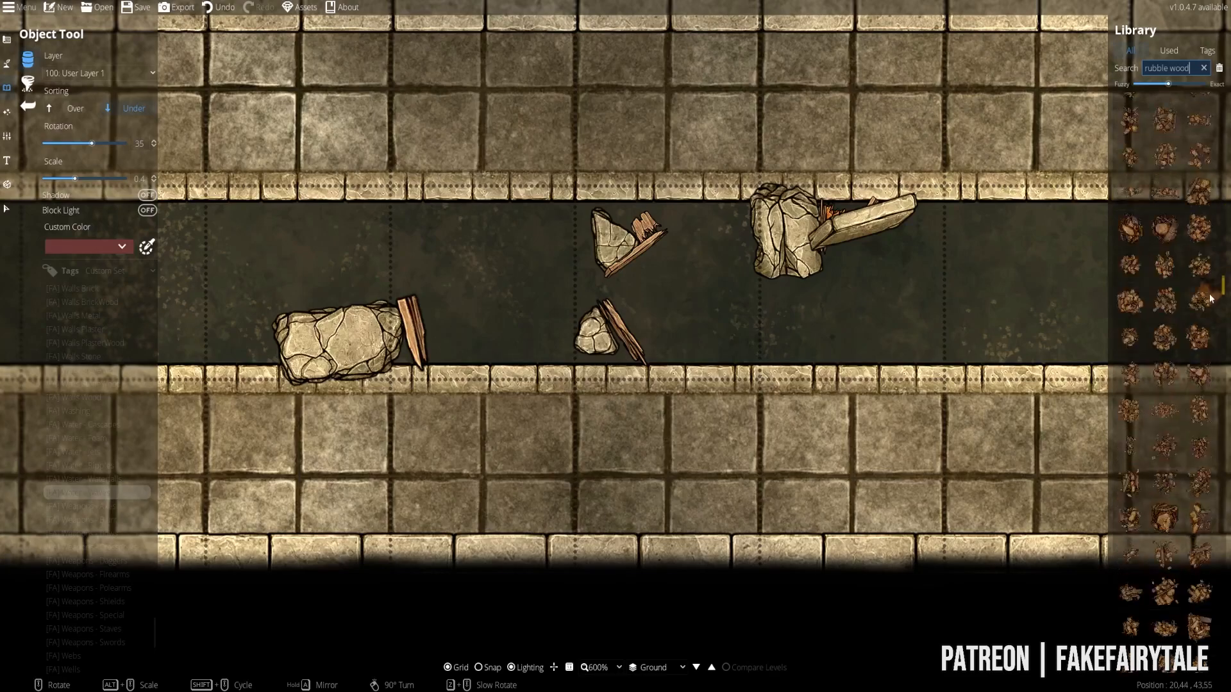
# - Add wood rubble at scale 0.5 with Under sorting among the stones and planks in the canal west of the round pool
pyautogui.click(1211, 298)
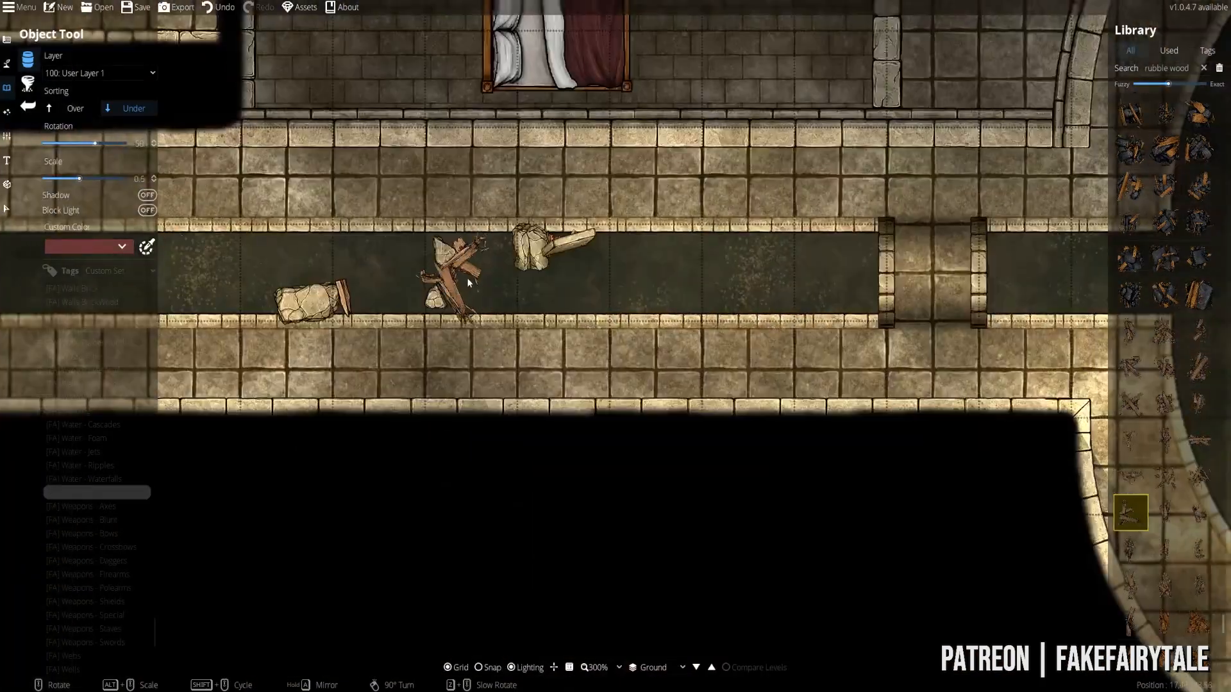
pyautogui.click(777, 303)
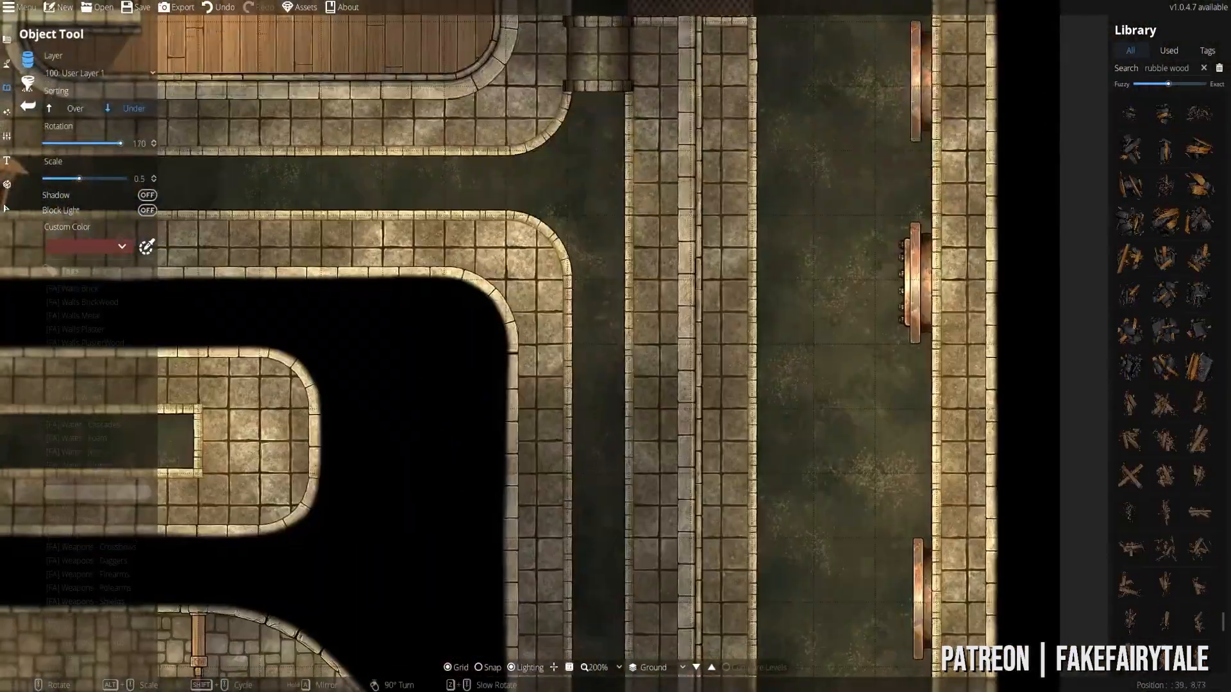
pyautogui.click(1130, 219)
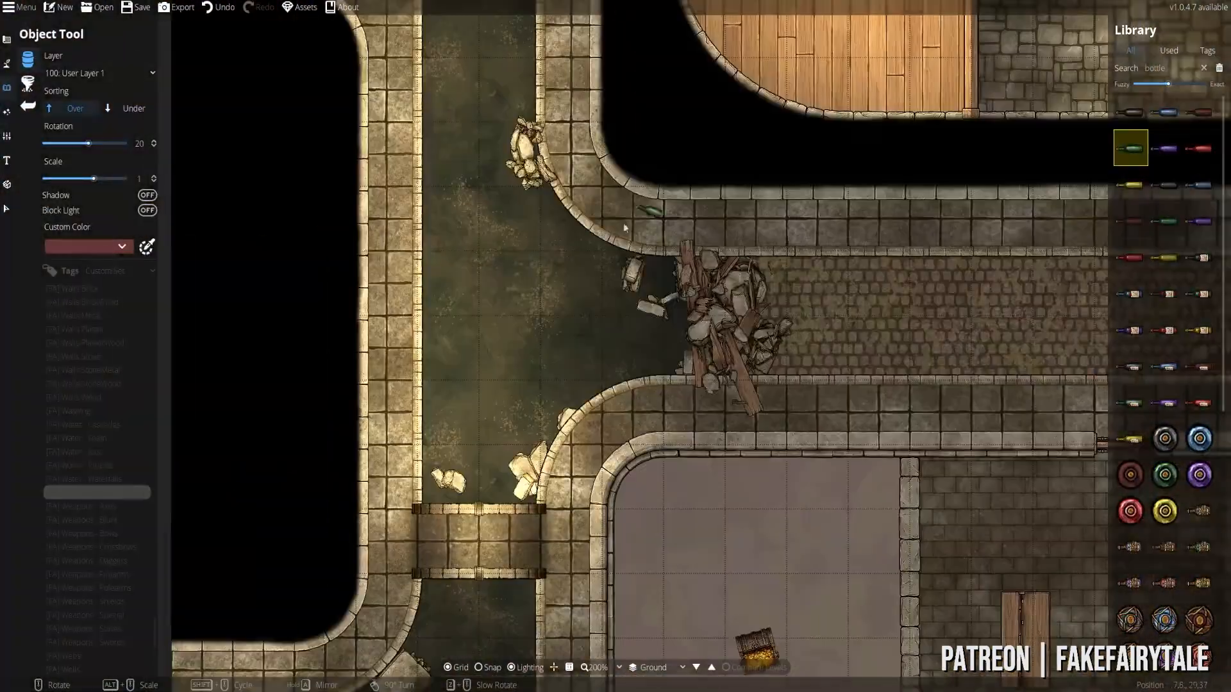
# - Search the library for "broken" and add broken wood at scale 0.6, rotated to 40, to the cobbled canal's eastern rubble heap
pyautogui.write('broken')
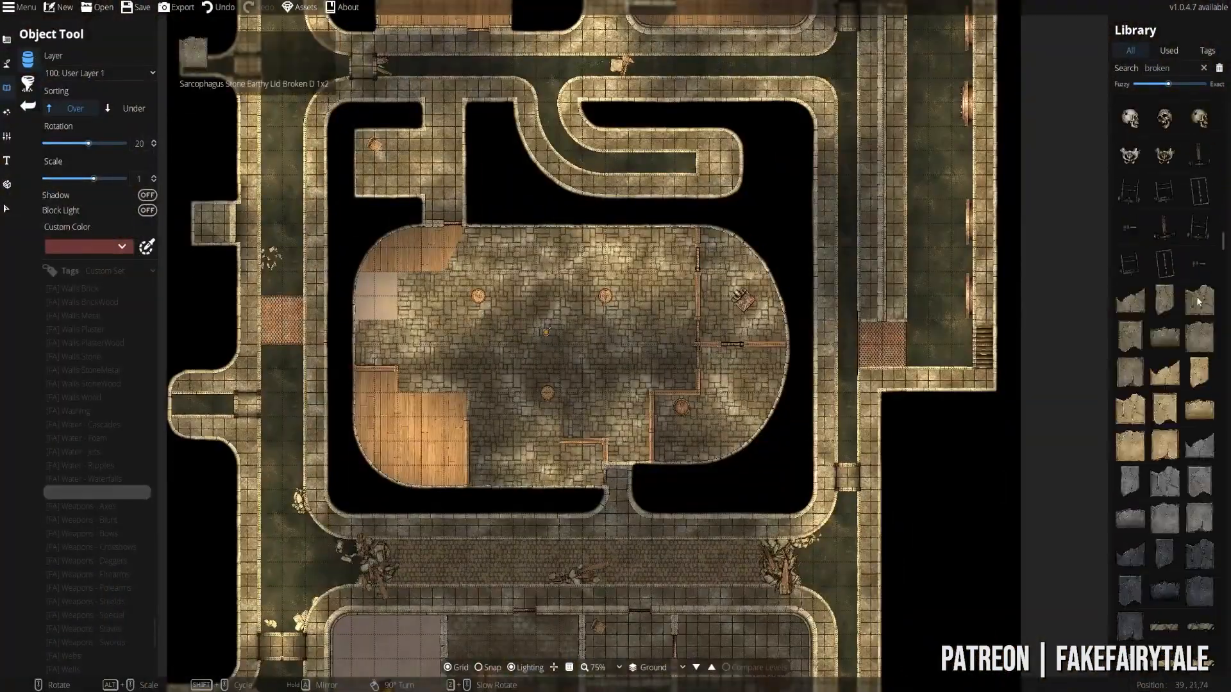
pyautogui.scroll(-15, 1198, 302)
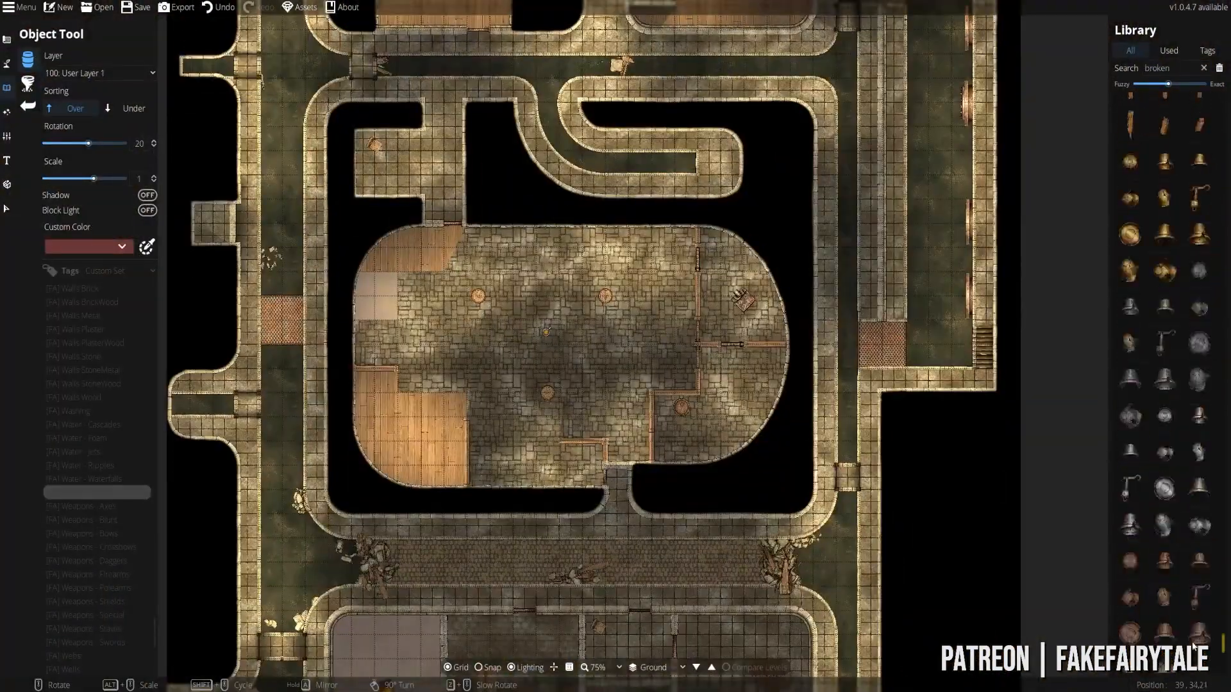
pyautogui.click(1131, 175)
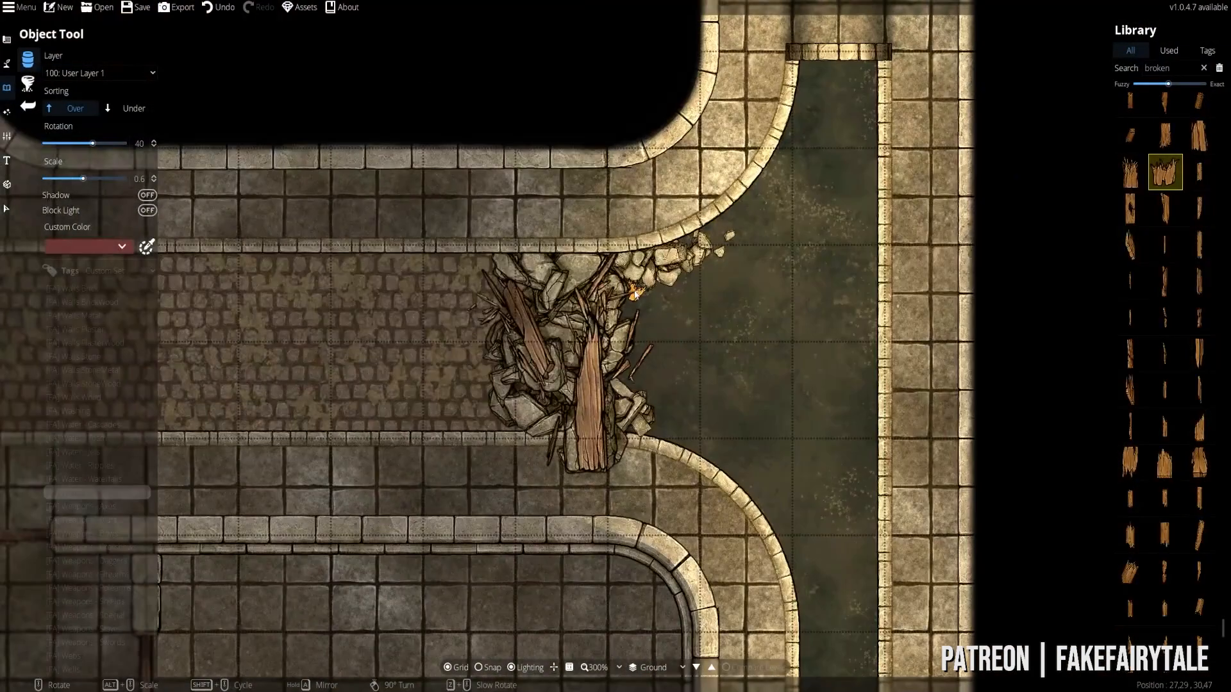
# - Set the object layer to 200: User Layer 2 and place a newspaper scrap over the debris on the bridge's east side
pyautogui.click(99, 73)
pyautogui.click(96, 188)
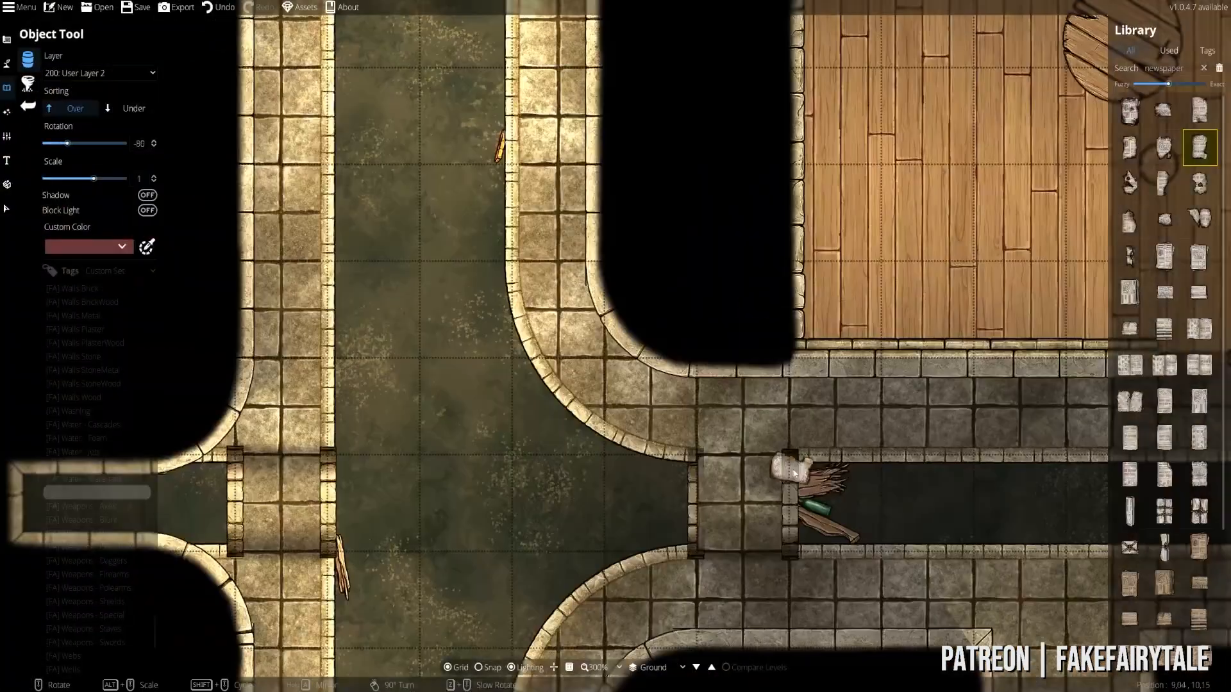
pyautogui.click(1130, 184)
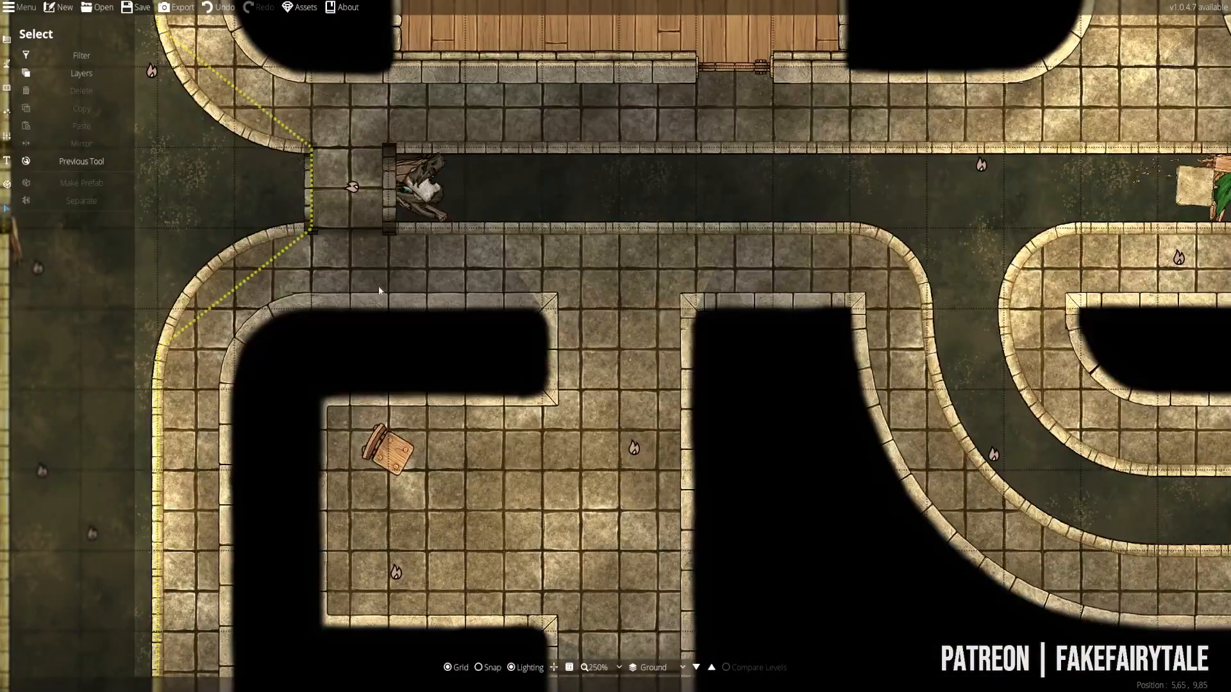
pyautogui.click(702, 203)
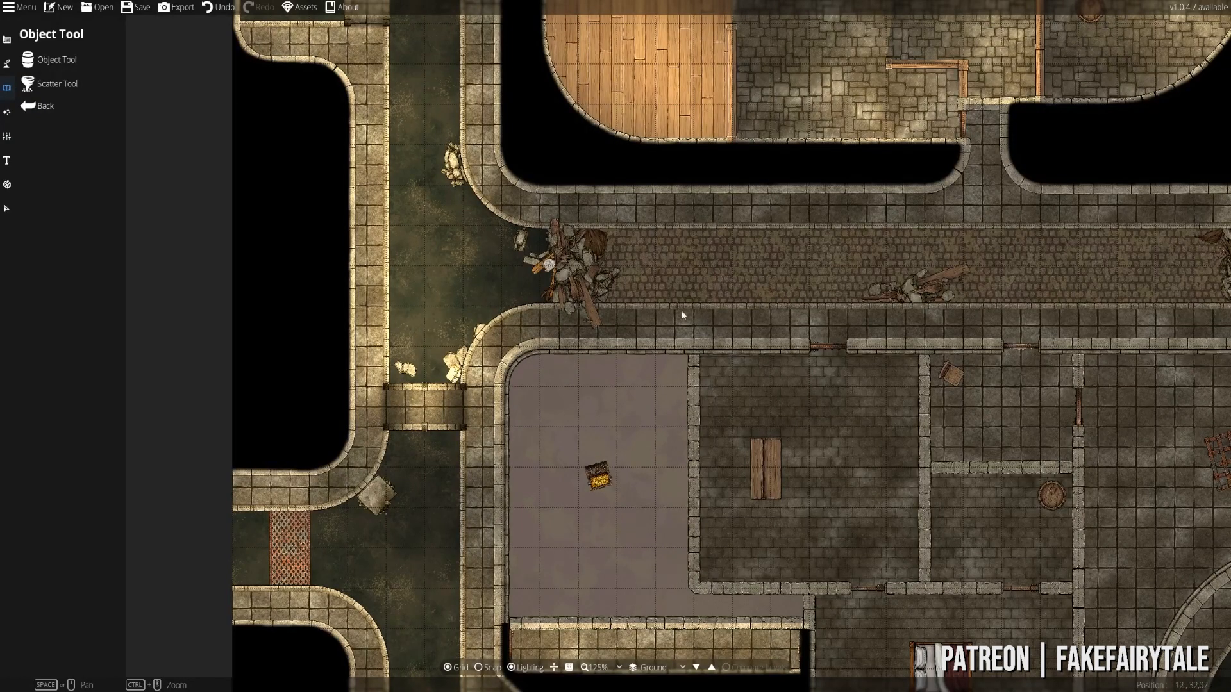
# - Review the debris along the western and northern canals, the round pool and the narrow canal leading into it
pyautogui.moveTo(451, 13); pyautogui.dragTo(533, 644)
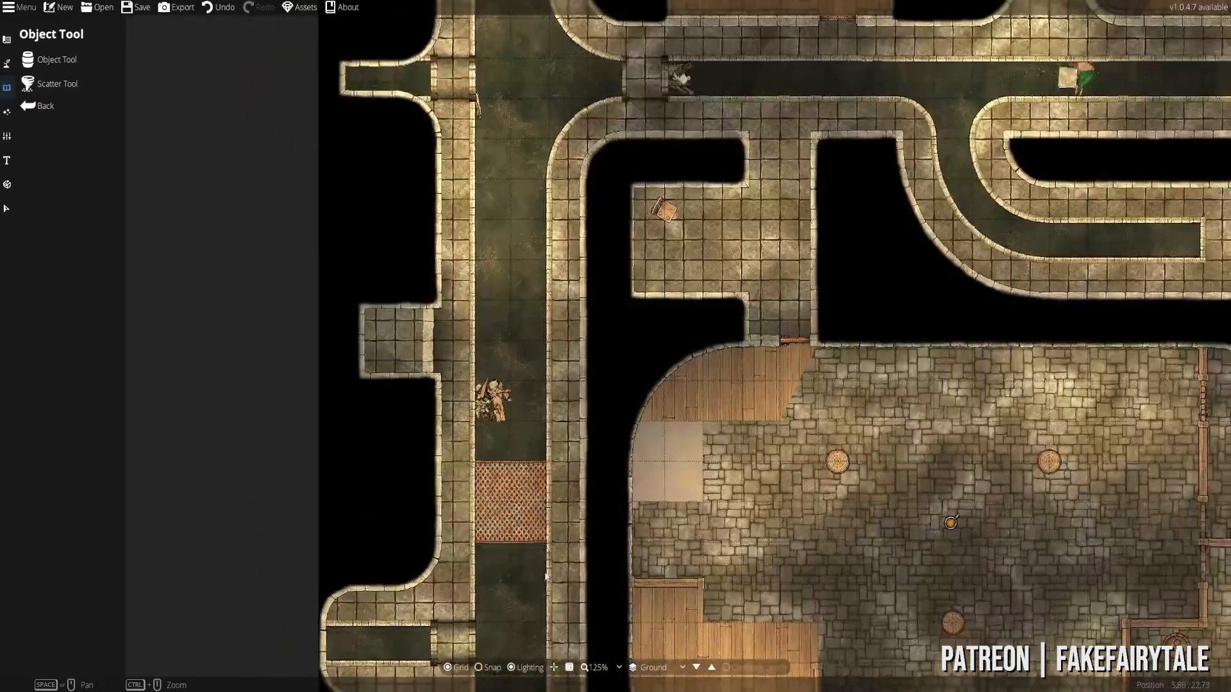
pyautogui.moveTo(628, 340); pyautogui.dragTo(614, 473)
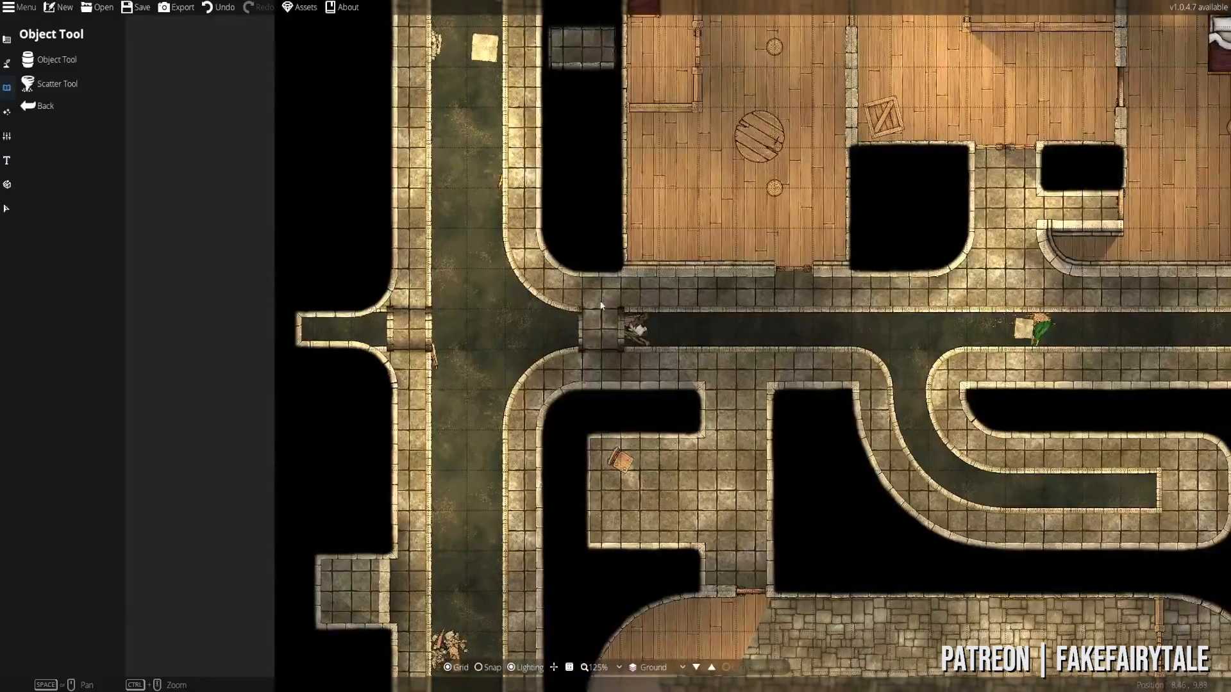
pyautogui.moveTo(920, 355); pyautogui.dragTo(395, 357)
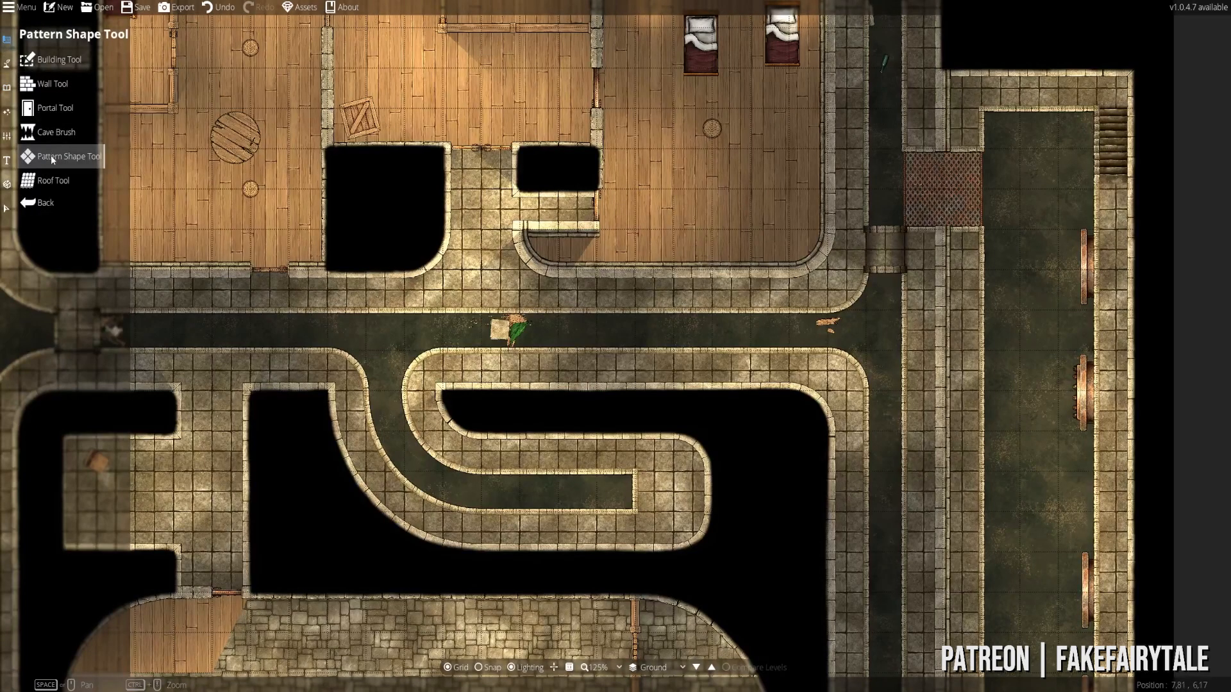
pyautogui.moveTo(1043, 629); pyautogui.dragTo(727, 144)
pyautogui.moveTo(608, 651); pyautogui.dragTo(554, 259)
pyautogui.scroll(4, 534, 377)
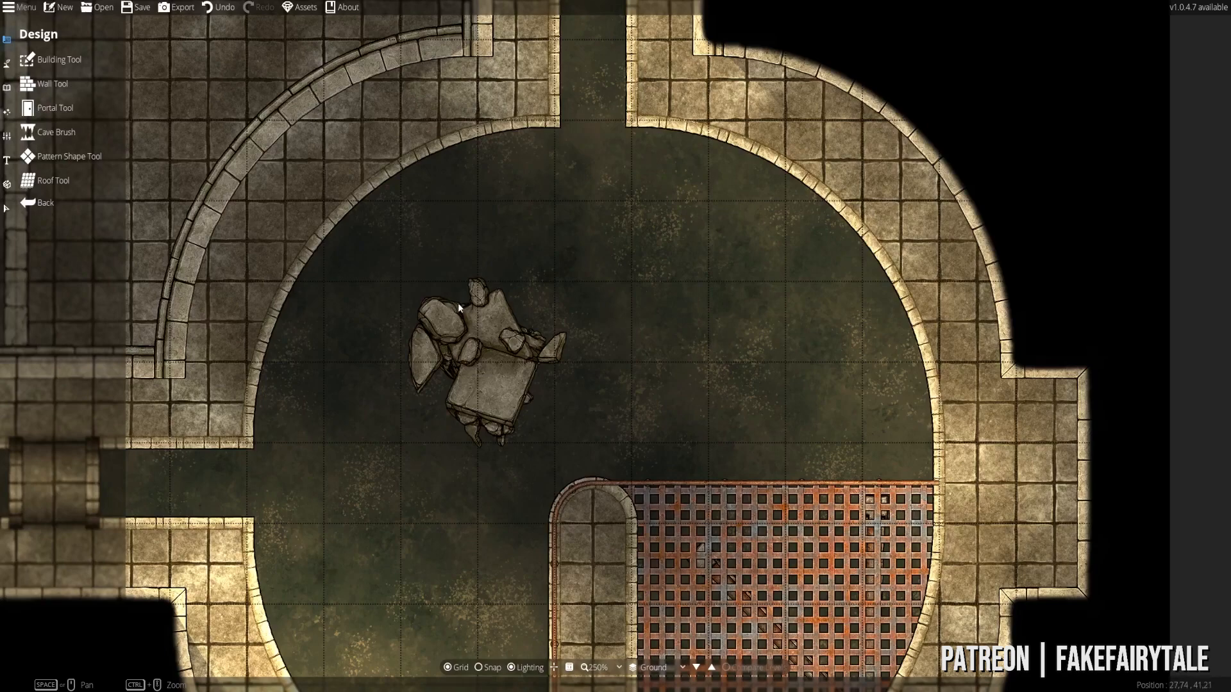
pyautogui.moveTo(290, 532); pyautogui.dragTo(825, 338)
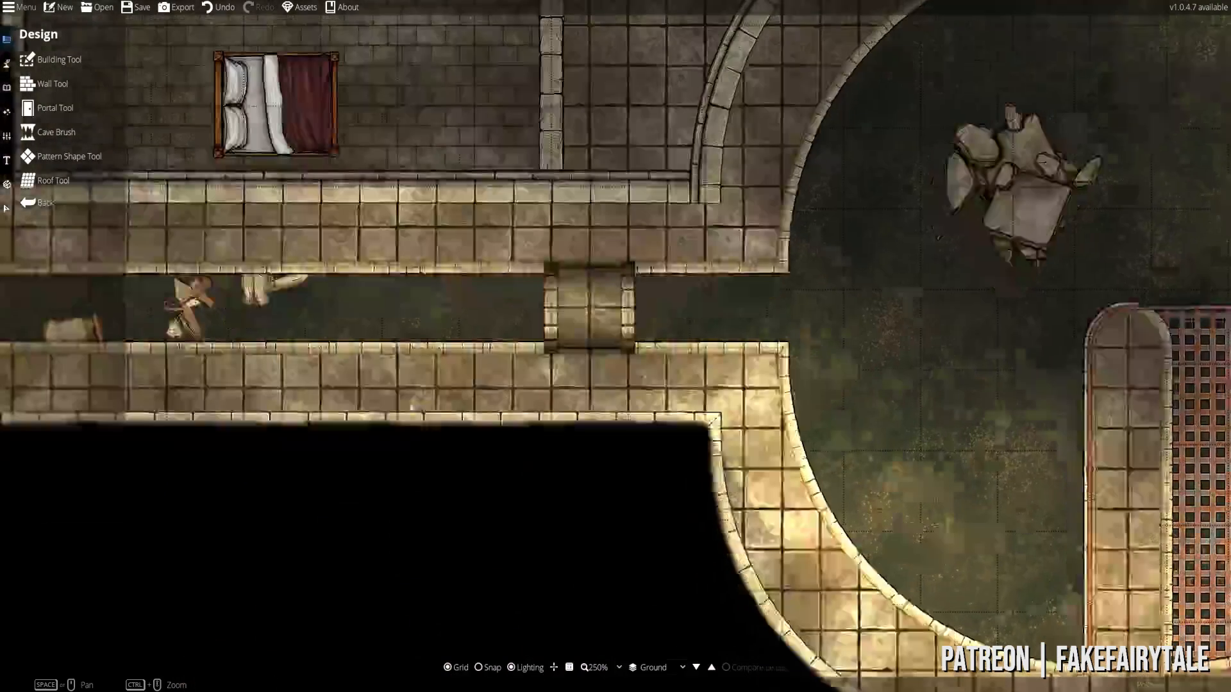
pyautogui.moveTo(389, 419); pyautogui.dragTo(359, 396)
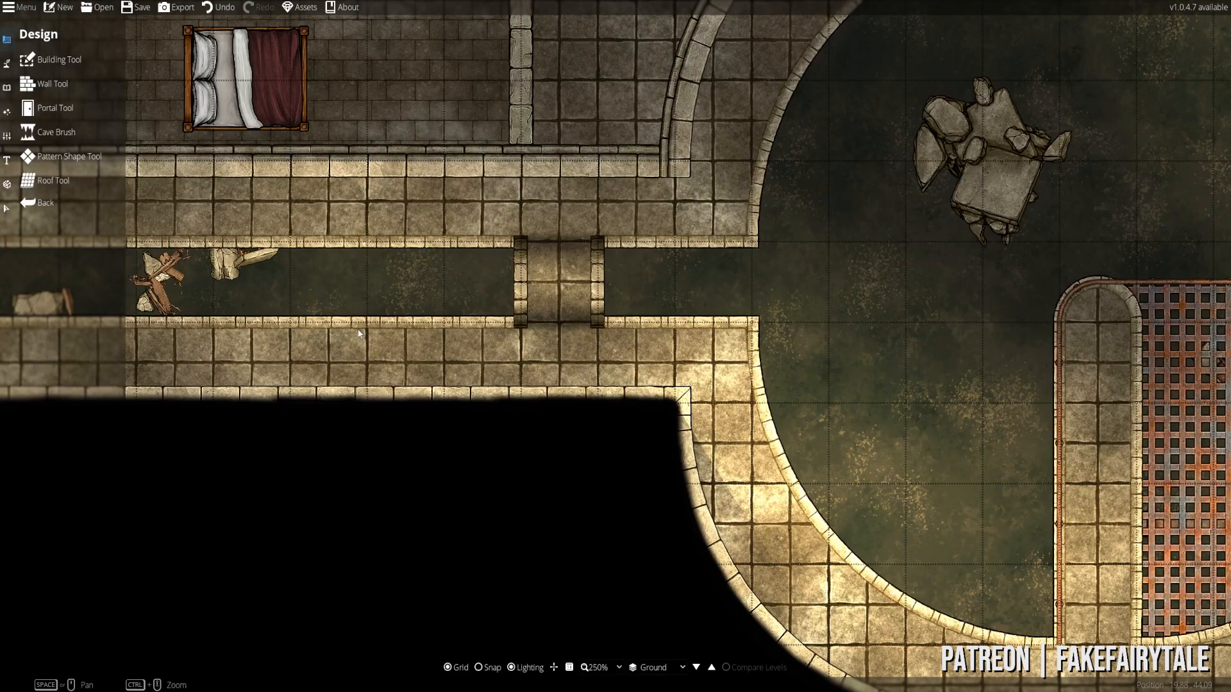
pyautogui.moveTo(358, 334); pyautogui.dragTo(872, 367)
pyautogui.moveTo(519, 341); pyautogui.dragTo(322, 333)
pyautogui.moveTo(927, 311); pyautogui.dragTo(447, 352)
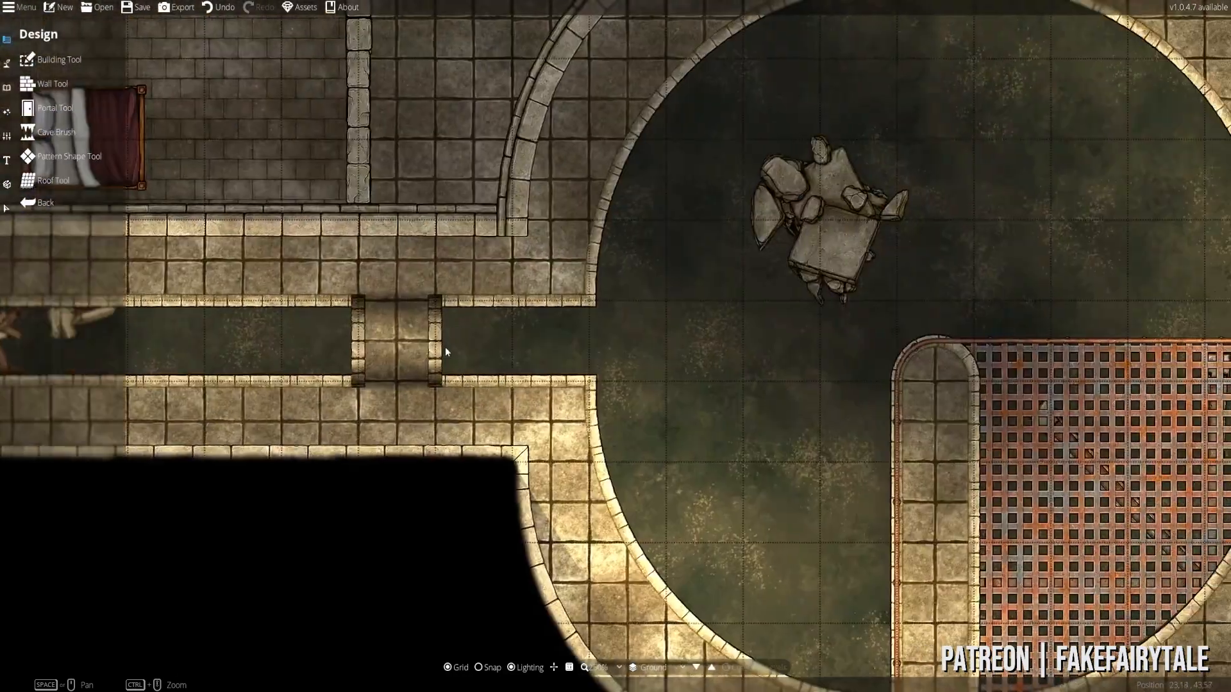
pyautogui.moveTo(527, 366); pyautogui.dragTo(505, 376)
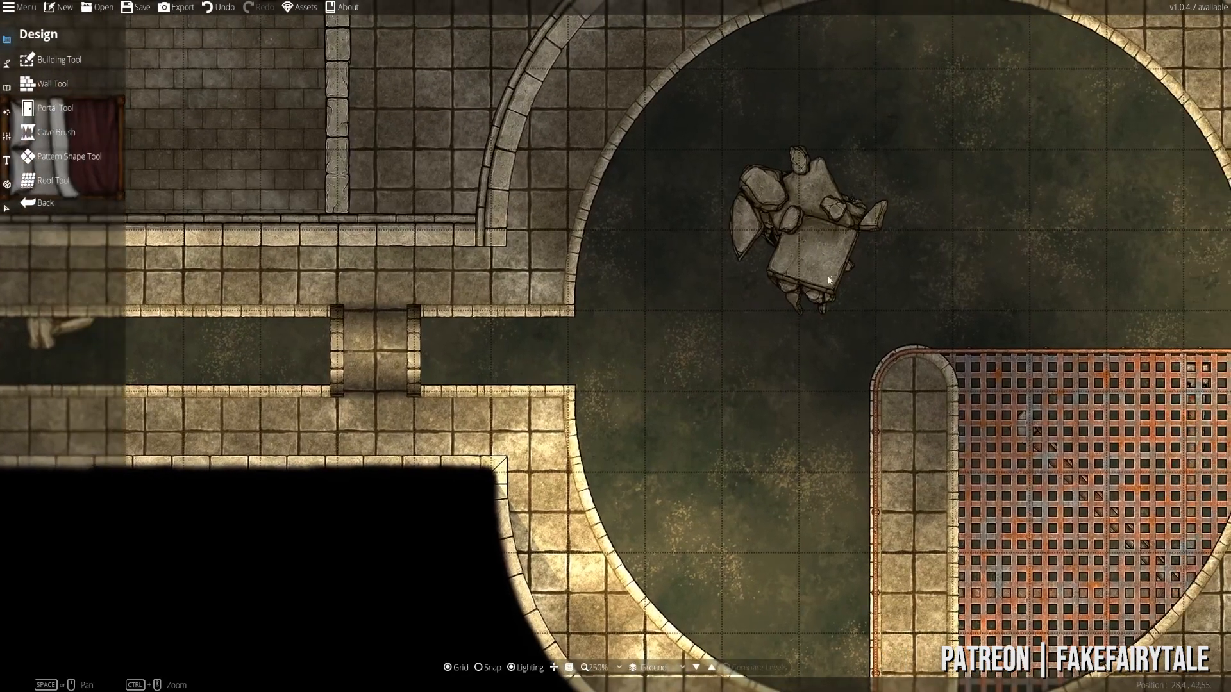
# - Inspect the debris along the narrow canal west of the round pool and up the western canal to the heap above the rusty grate
pyautogui.moveTo(743, 298); pyautogui.dragTo(542, 328)
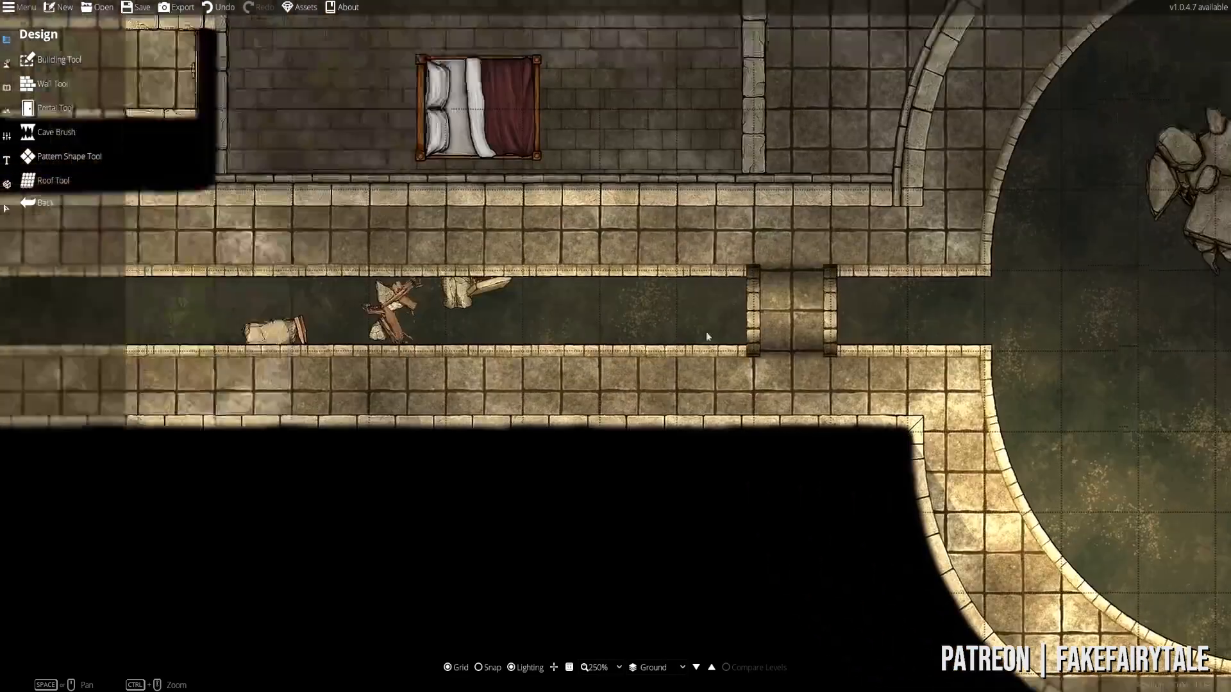
pyautogui.moveTo(706, 332); pyautogui.dragTo(1000, 346)
pyautogui.moveTo(286, 324); pyautogui.dragTo(1089, 317)
pyautogui.moveTo(738, 143); pyautogui.dragTo(871, 494)
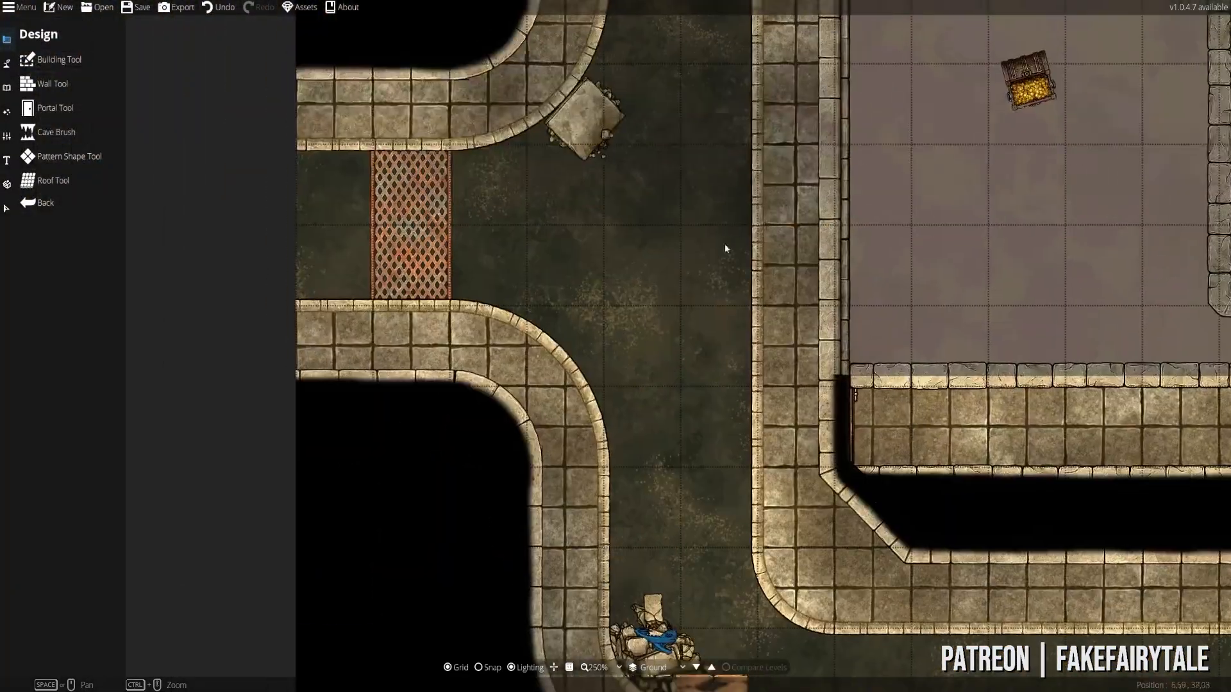
pyautogui.moveTo(725, 248); pyautogui.dragTo(697, 587)
pyautogui.moveTo(693, 218); pyautogui.dragTo(660, 486)
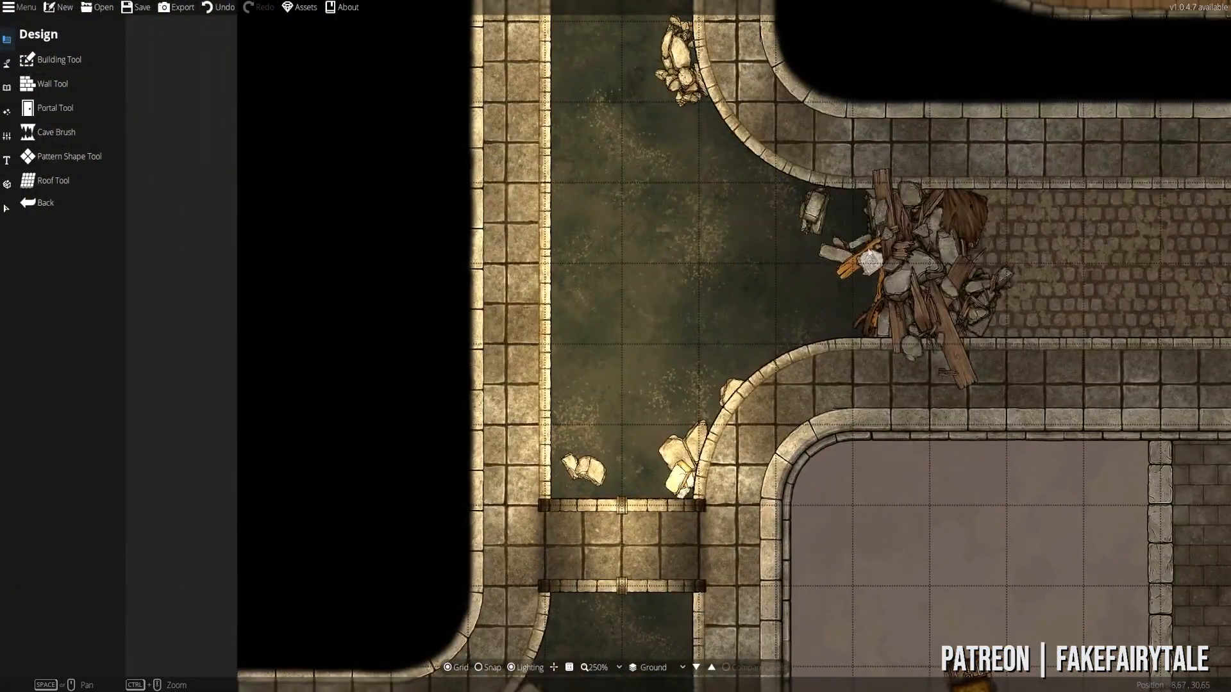
pyautogui.moveTo(702, 137); pyautogui.dragTo(661, 549)
pyautogui.moveTo(573, 196); pyautogui.dragTo(562, 556)
pyautogui.moveTo(583, 254); pyautogui.dragTo(605, 521)
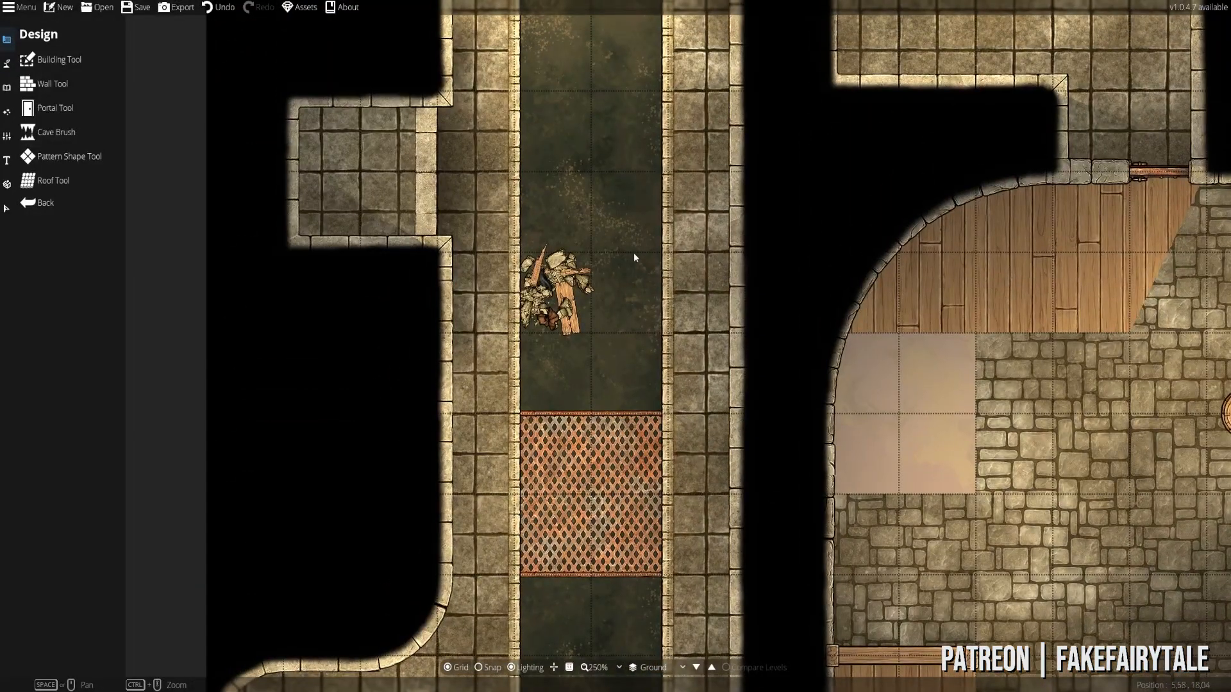
pyautogui.moveTo(567, 197); pyautogui.dragTo(554, 239)
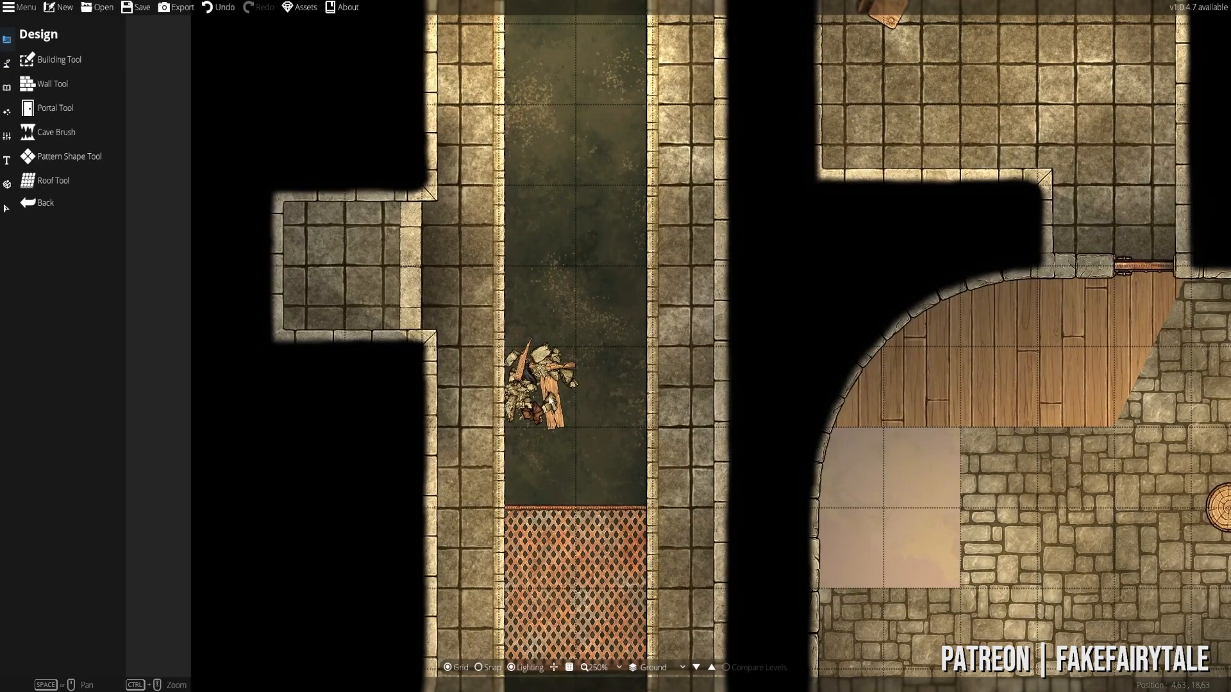
pyautogui.moveTo(575, 542); pyautogui.dragTo(553, 25)
pyautogui.moveTo(609, 564); pyautogui.dragTo(513, 109)
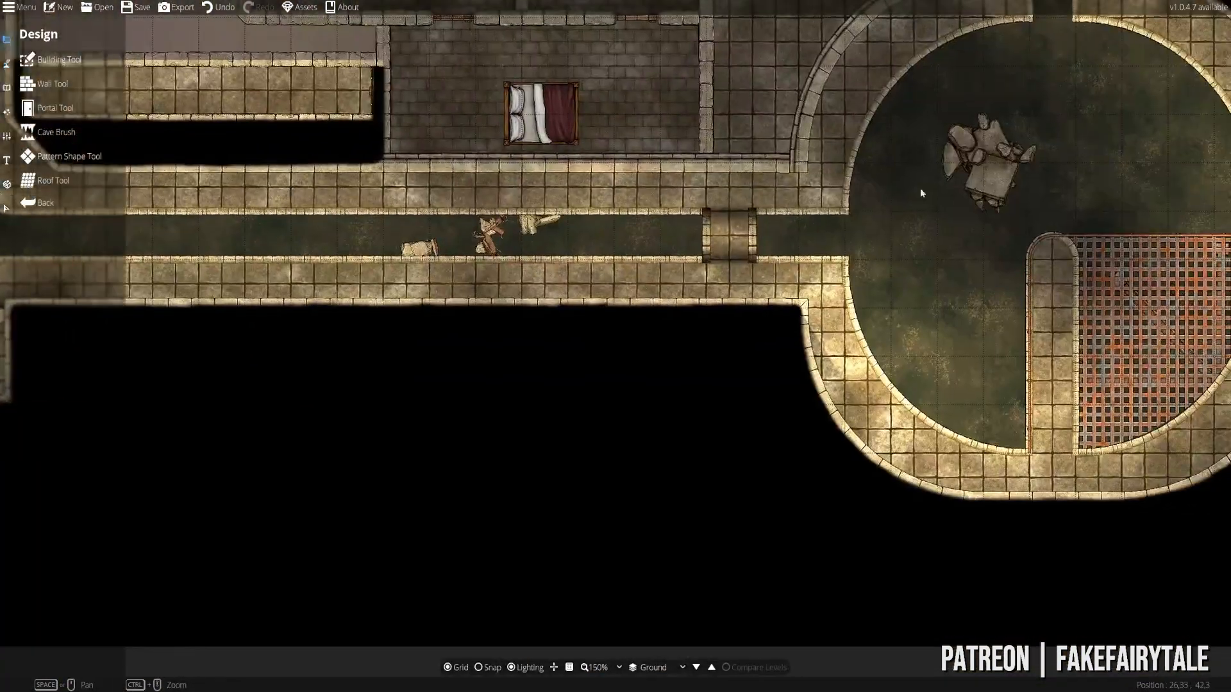
# - Recheck the spacing of debris between the round pool, the southwest canal corner and the western bridge
pyautogui.moveTo(920, 192); pyautogui.dragTo(663, 244)
pyautogui.moveTo(832, 116); pyautogui.dragTo(632, 141)
pyautogui.moveTo(491, 165); pyautogui.dragTo(697, 219)
pyautogui.moveTo(494, 231); pyautogui.dragTo(802, 244)
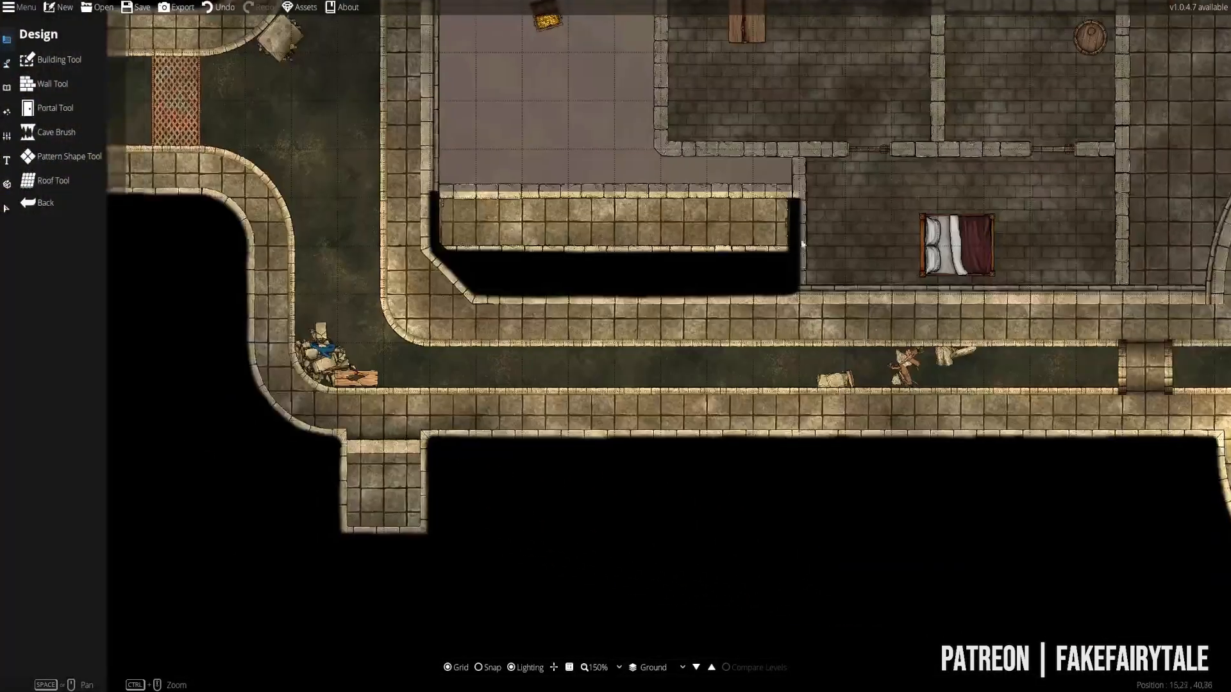
pyautogui.moveTo(365, 173); pyautogui.dragTo(495, 245)
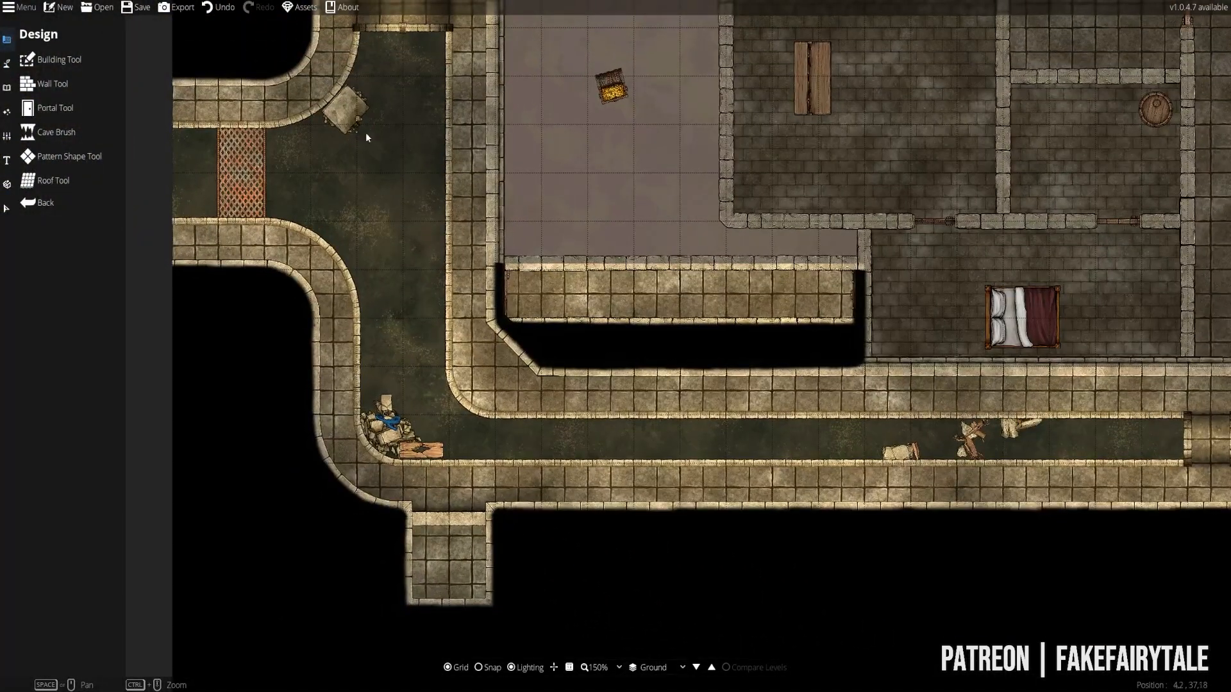
pyautogui.moveTo(366, 136); pyautogui.dragTo(416, 260)
pyautogui.moveTo(491, 135); pyautogui.dragTo(384, 624)
pyautogui.moveTo(453, 209); pyautogui.dragTo(486, 635)
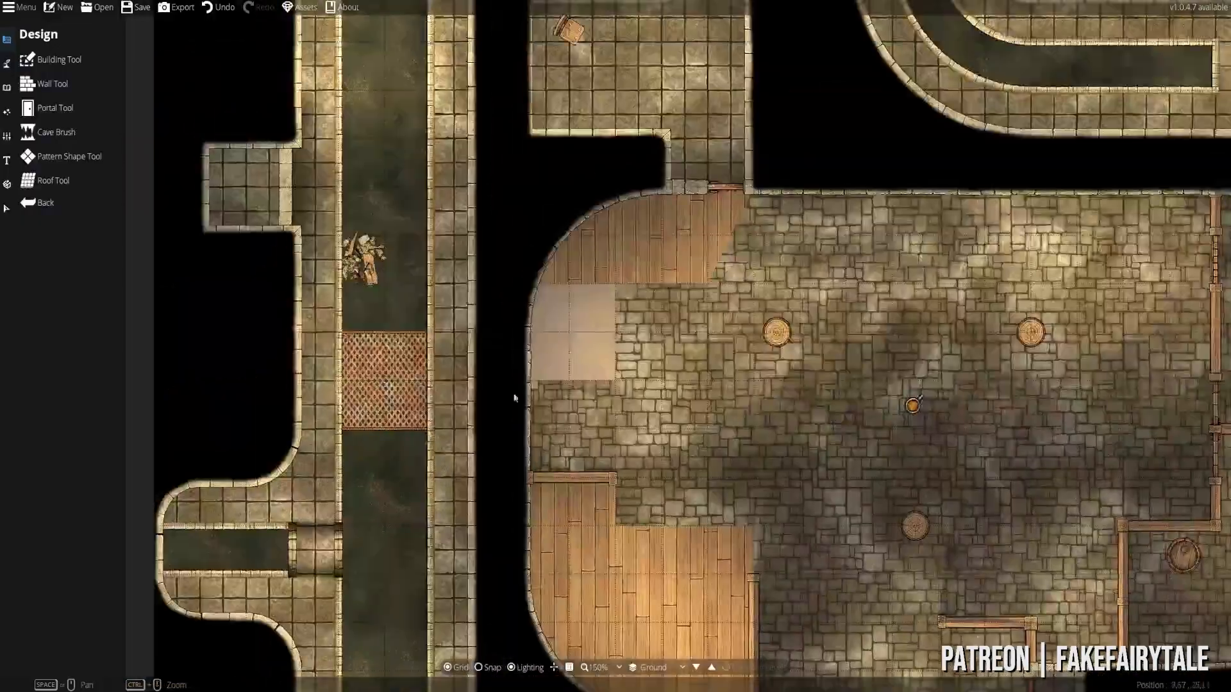
# - Examine the northern canal's green cloth pile, the canal around the bedrooms, and the stones and slab in the northwest canal
pyautogui.moveTo(756, 96); pyautogui.dragTo(567, 362)
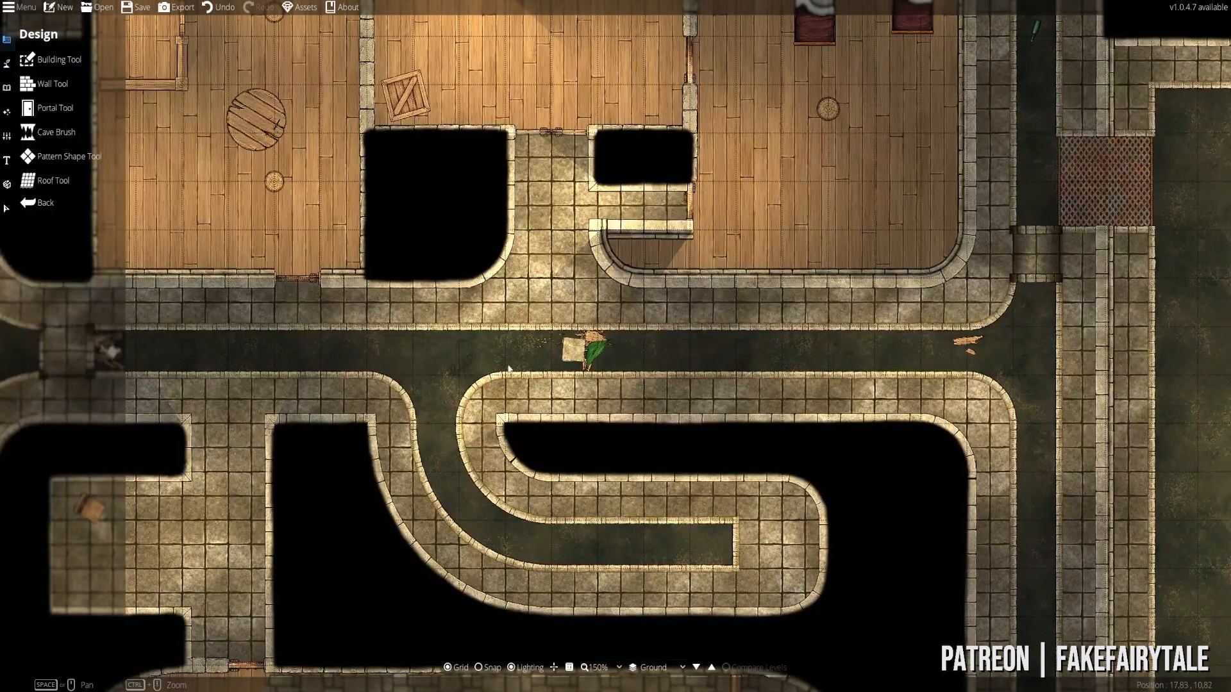
pyautogui.moveTo(631, 173); pyautogui.dragTo(632, 350)
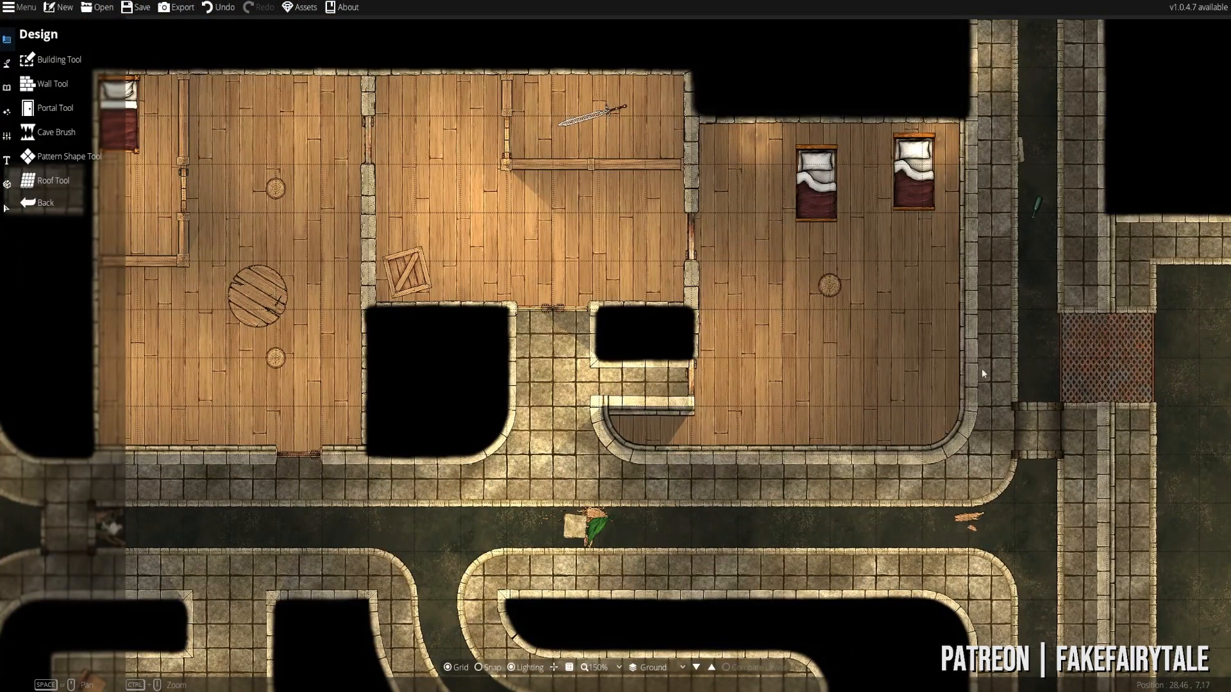
pyautogui.moveTo(200, 542); pyautogui.dragTo(286, 392)
pyautogui.scroll(3, 667, 394)
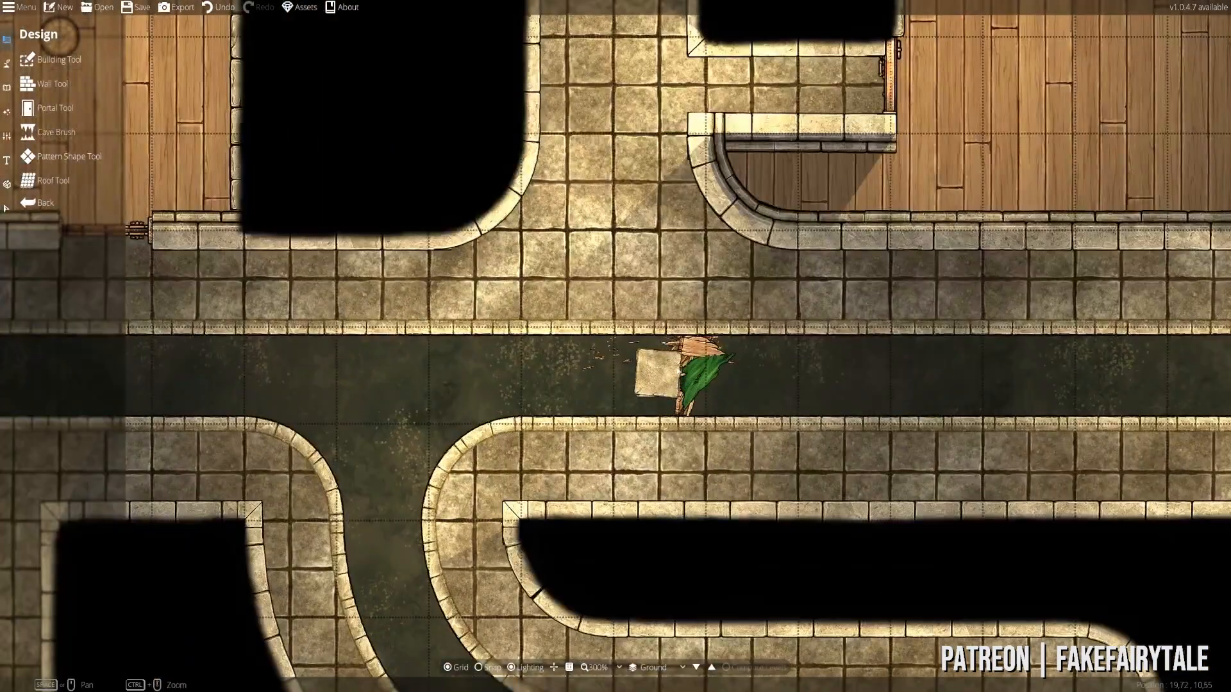
pyautogui.moveTo(421, 379); pyautogui.dragTo(855, 533)
pyautogui.moveTo(423, 288); pyautogui.dragTo(879, 508)
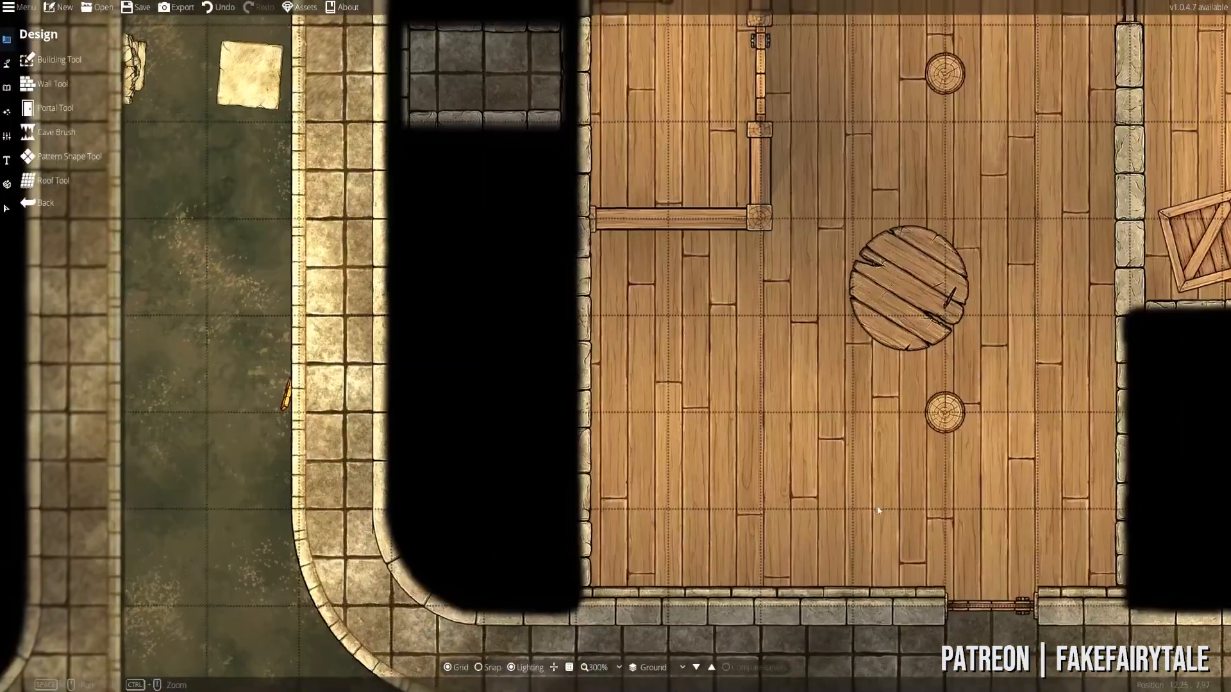
pyautogui.moveTo(505, 382); pyautogui.dragTo(639, 425)
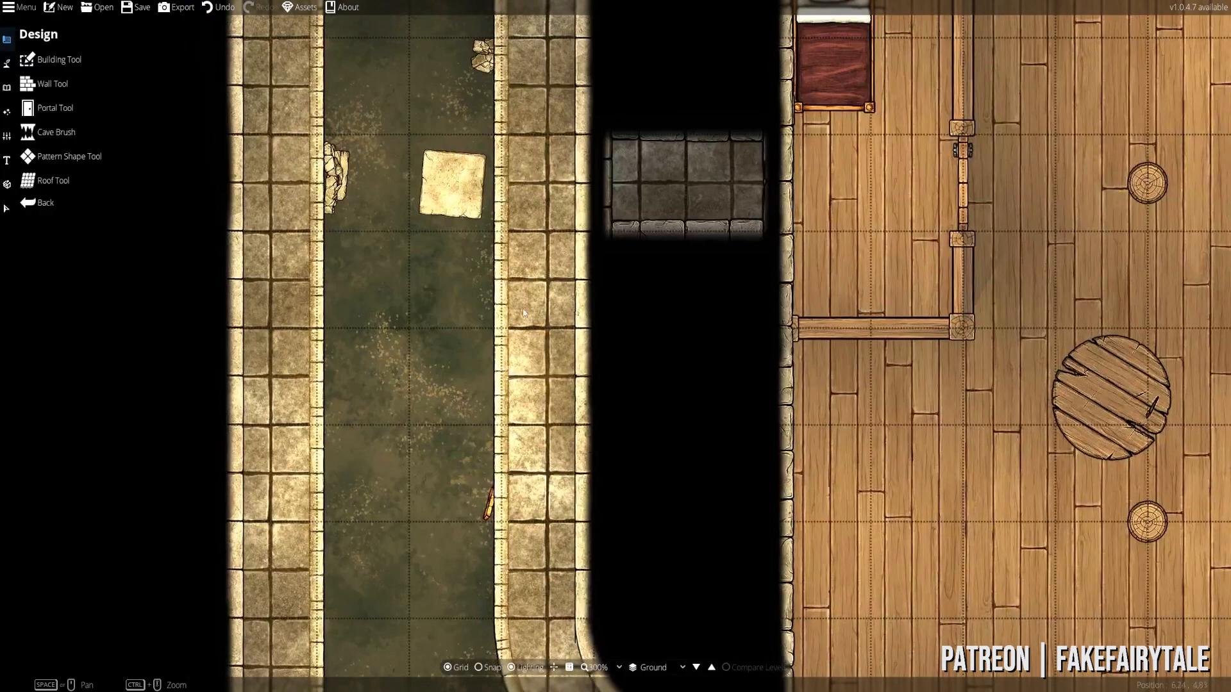
pyautogui.moveTo(473, 296); pyautogui.dragTo(533, 372)
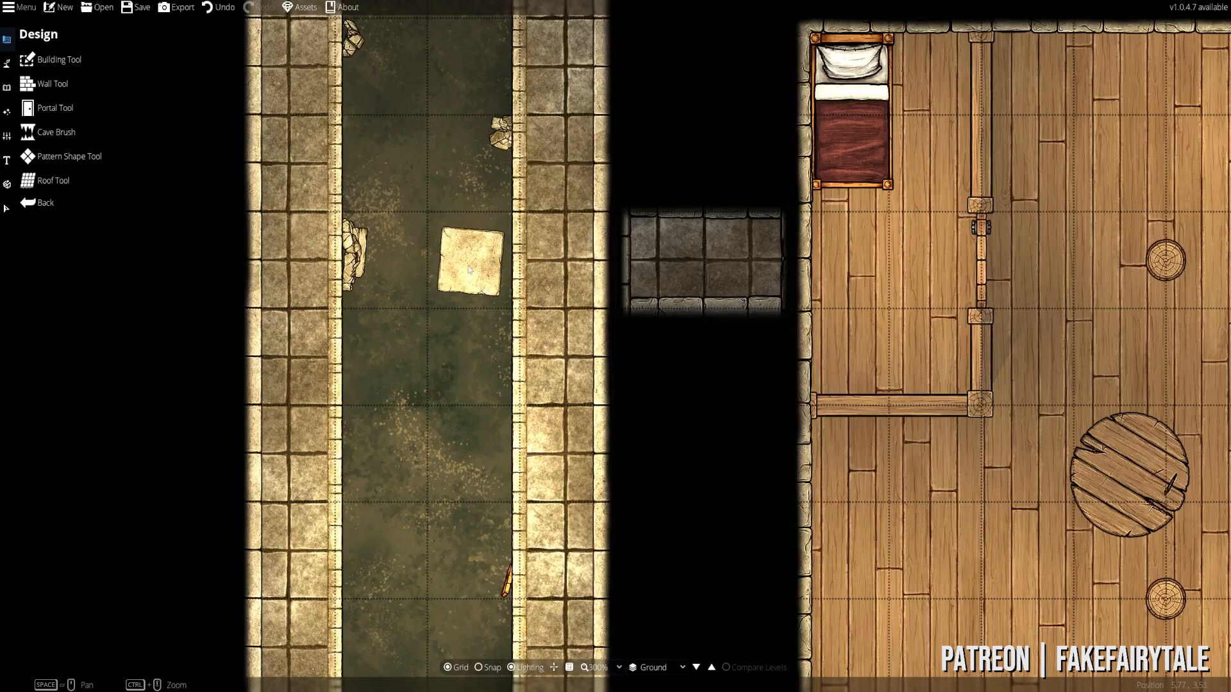
# - Check the western canal for bare water from its northern end down to the small side canal below the rusty grate
pyautogui.moveTo(404, 467); pyautogui.dragTo(414, 238)
pyautogui.moveTo(444, 478); pyautogui.dragTo(458, 211)
pyautogui.moveTo(446, 445); pyautogui.dragTo(564, 596)
pyautogui.moveTo(577, 67); pyautogui.dragTo(647, 250)
pyautogui.moveTo(502, 429); pyautogui.dragTo(449, 109)
pyautogui.moveTo(515, 522); pyautogui.dragTo(454, 182)
pyautogui.moveTo(456, 382); pyautogui.dragTo(525, 204)
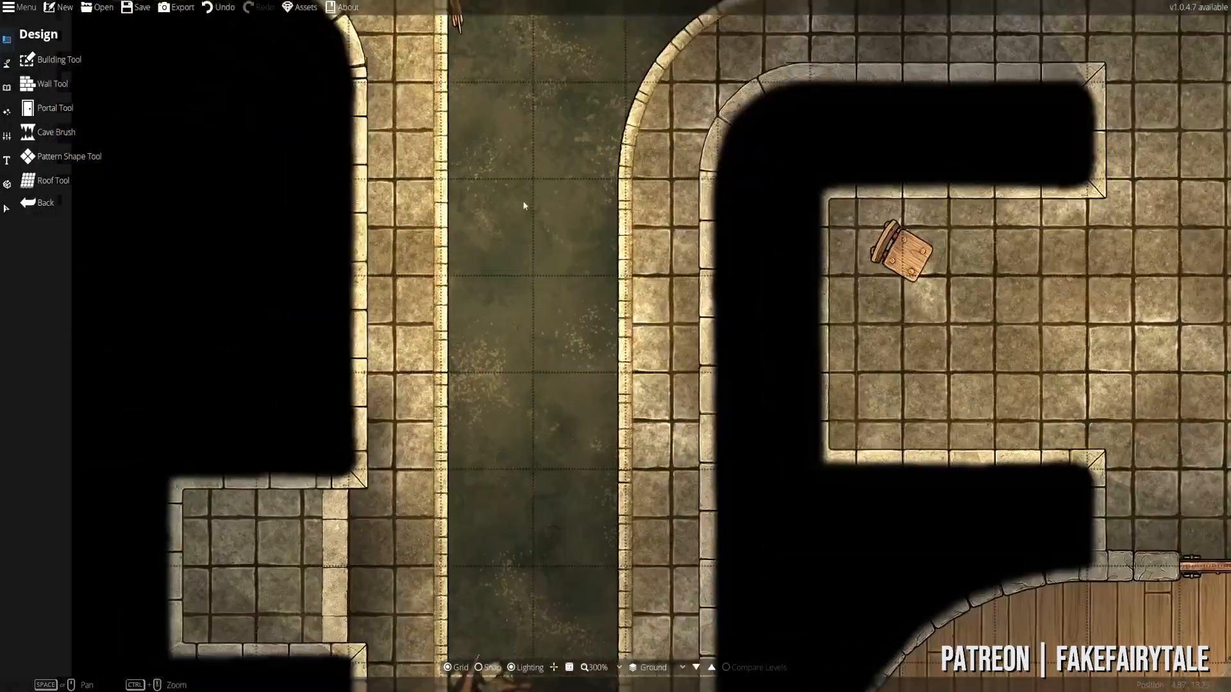
pyautogui.moveTo(505, 456); pyautogui.dragTo(443, 87)
pyautogui.moveTo(460, 538); pyautogui.dragTo(436, 290)
pyautogui.moveTo(441, 392); pyautogui.dragTo(448, 217)
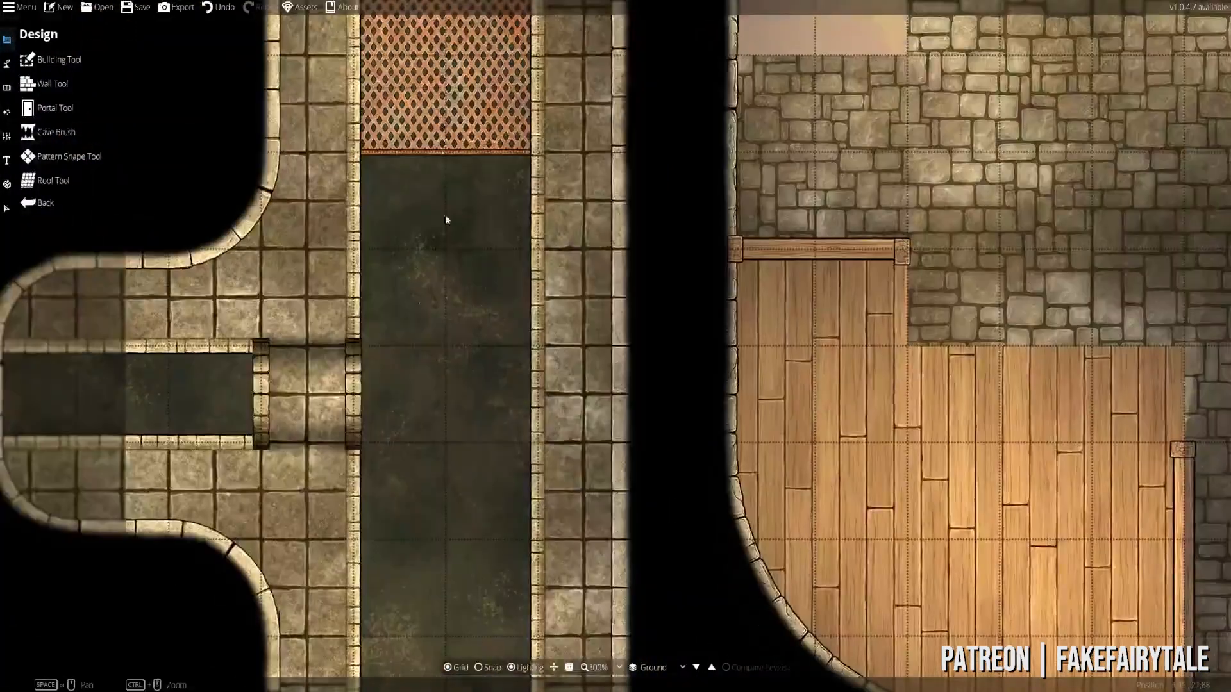
# - Check the lower western canal around the bridge and the stone slab, and the stretch back up to the rusty grate
pyautogui.moveTo(376, 406); pyautogui.dragTo(439, 228)
pyautogui.moveTo(457, 467)
pyautogui.mouseDown()
pyautogui.moveTo(338, 246)
pyautogui.moveTo(341, 209)
pyautogui.mouseUp()
pyautogui.moveTo(379, 395); pyautogui.dragTo(382, 109)
pyautogui.moveTo(315, 350); pyautogui.dragTo(364, 99)
pyautogui.moveTo(341, 174); pyautogui.dragTo(367, 83)
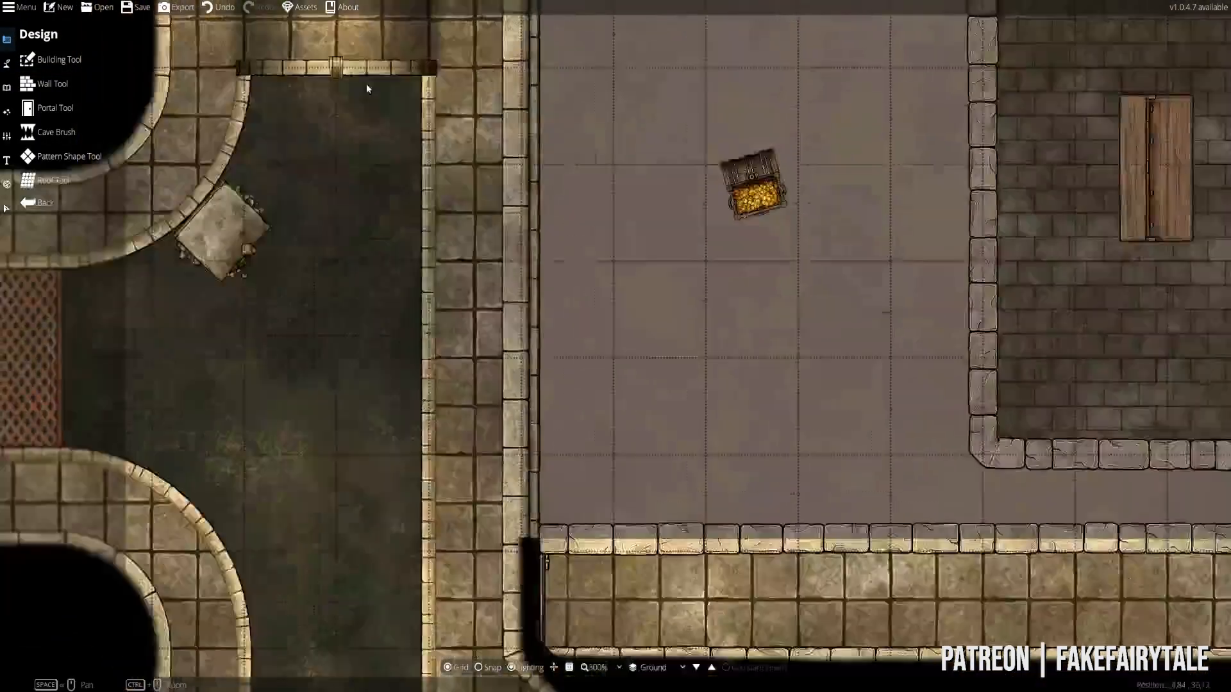
pyautogui.moveTo(450, 366); pyautogui.dragTo(546, 207)
pyautogui.moveTo(463, 518)
pyautogui.mouseDown()
pyautogui.moveTo(404, 163)
pyautogui.moveTo(391, 162)
pyautogui.moveTo(478, 325)
pyautogui.moveTo(590, 427)
pyautogui.mouseUp()
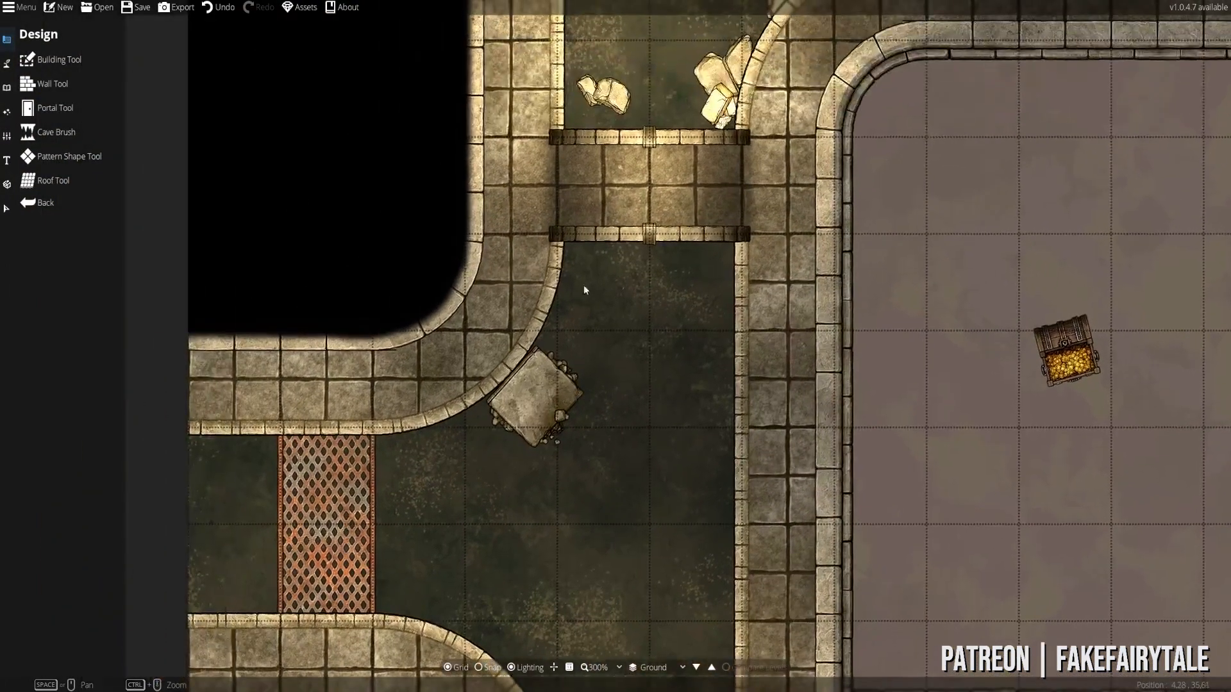
pyautogui.moveTo(583, 284); pyautogui.dragTo(596, 544)
pyautogui.moveTo(635, 160); pyautogui.dragTo(675, 486)
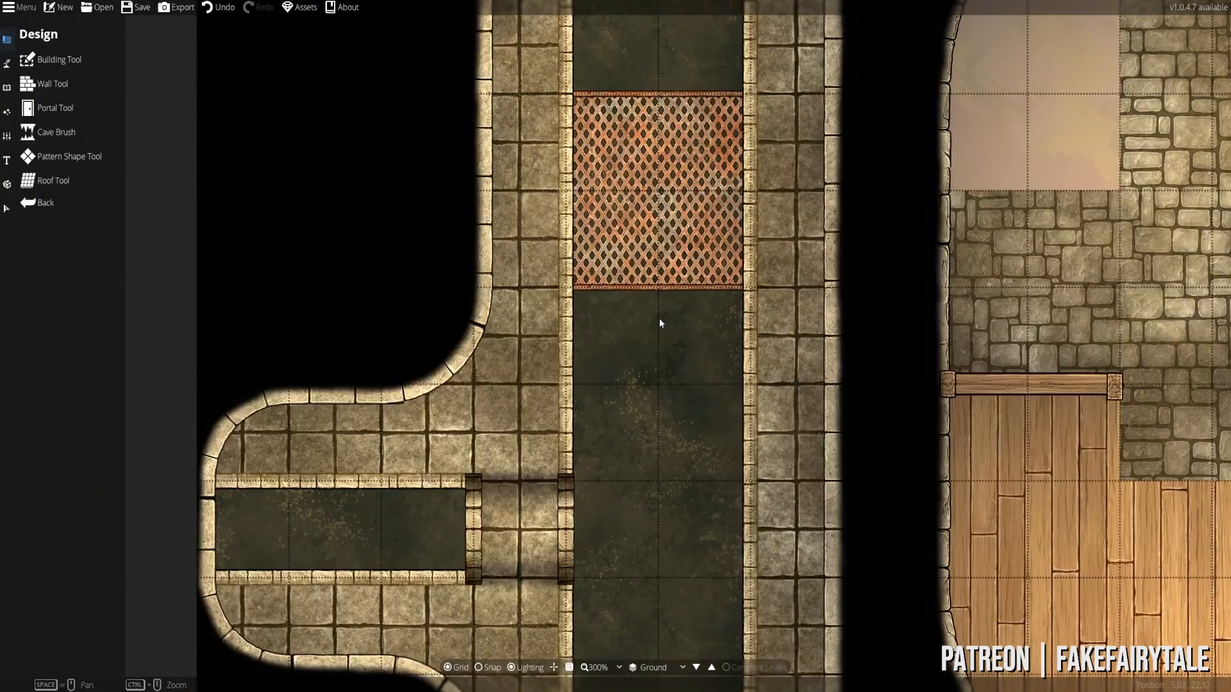
pyautogui.moveTo(660, 322); pyautogui.dragTo(660, 282)
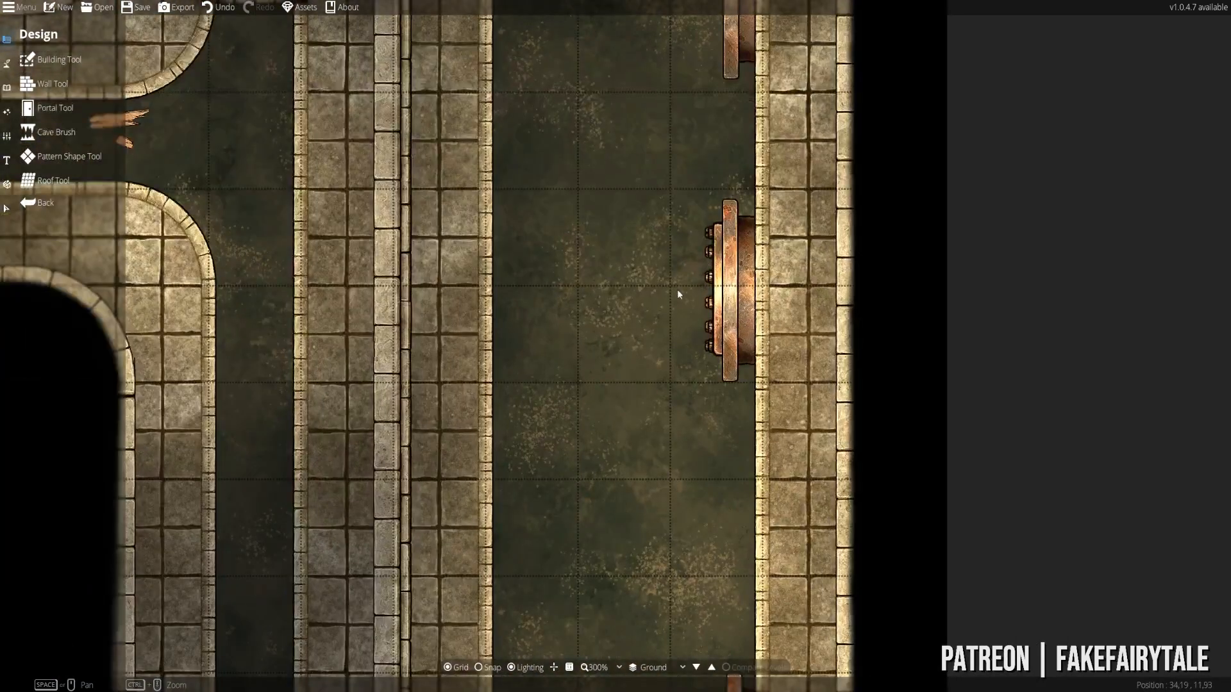
# - Compare the empty eastern pipe channel with the debris in the northwest canal and the northern canal's green cloth pile
pyautogui.scroll(-1, 679, 294)
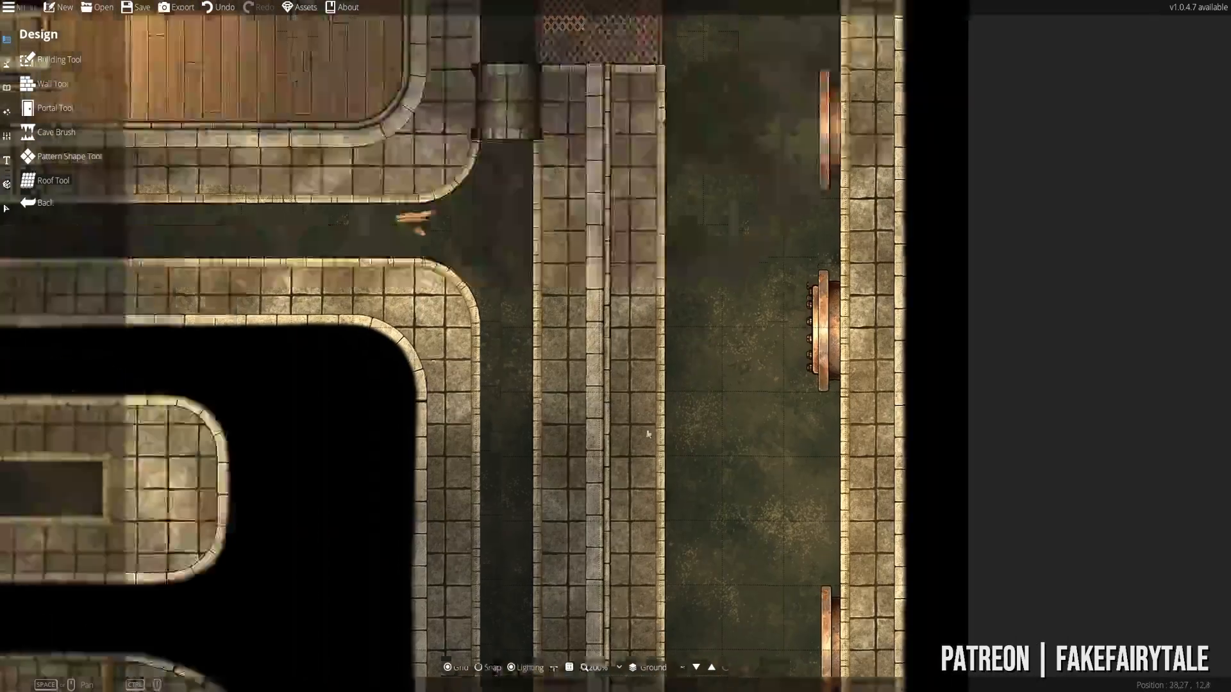
pyautogui.moveTo(649, 432); pyautogui.dragTo(1228, 410)
pyautogui.moveTo(420, 500); pyautogui.dragTo(709, 591)
pyautogui.moveTo(641, 483); pyautogui.dragTo(937, 435)
pyautogui.moveTo(665, 380); pyautogui.dragTo(625, 591)
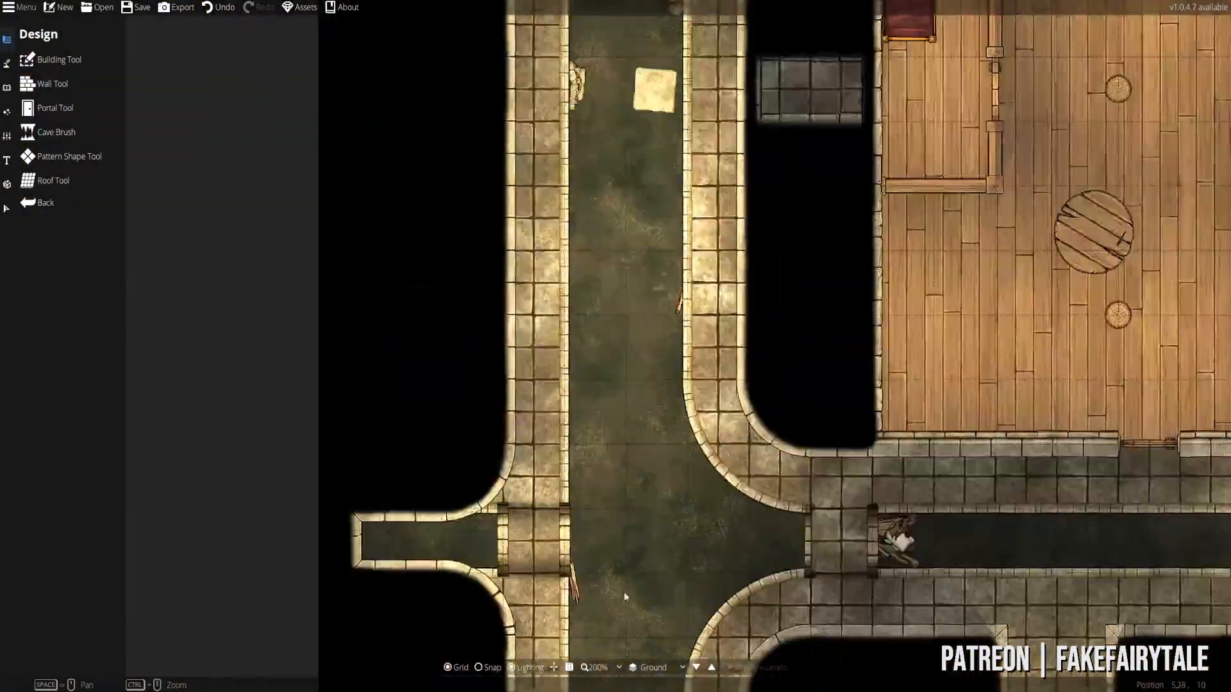
pyautogui.moveTo(641, 442); pyautogui.dragTo(605, 590)
pyautogui.moveTo(923, 513); pyautogui.dragTo(627, 417)
pyautogui.moveTo(800, 685); pyautogui.dragTo(129, 357)
pyautogui.scroll(4, 480, 260)
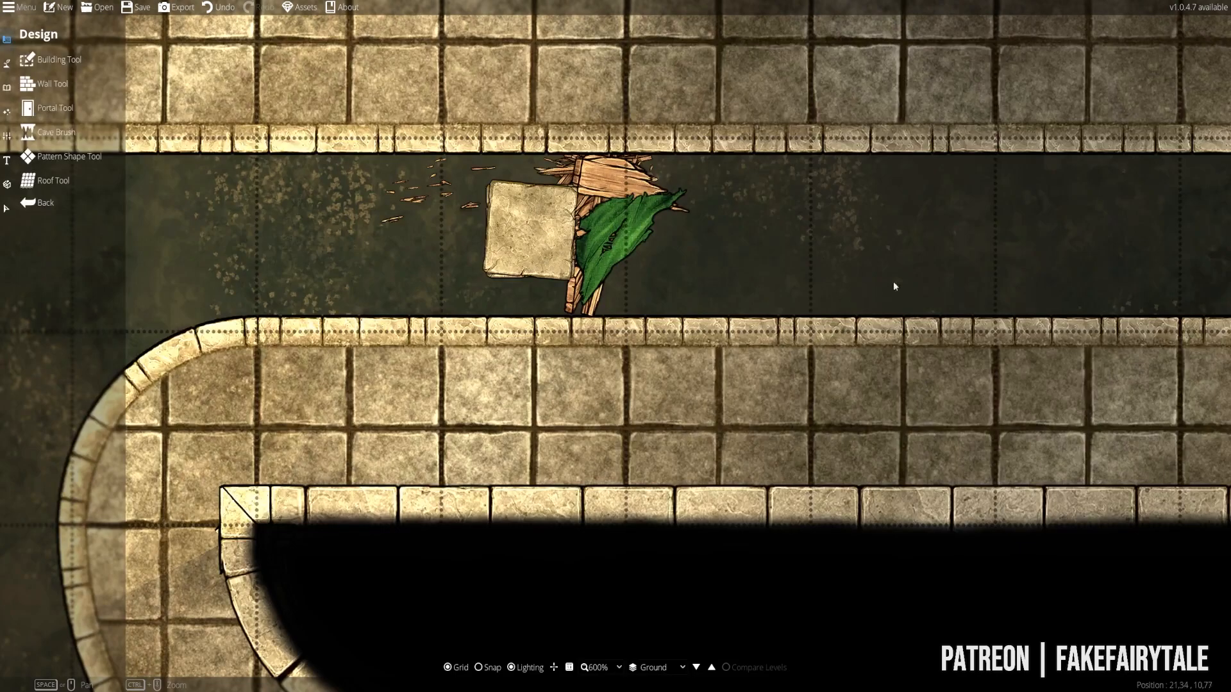
pyautogui.moveTo(895, 287); pyautogui.dragTo(912, 352)
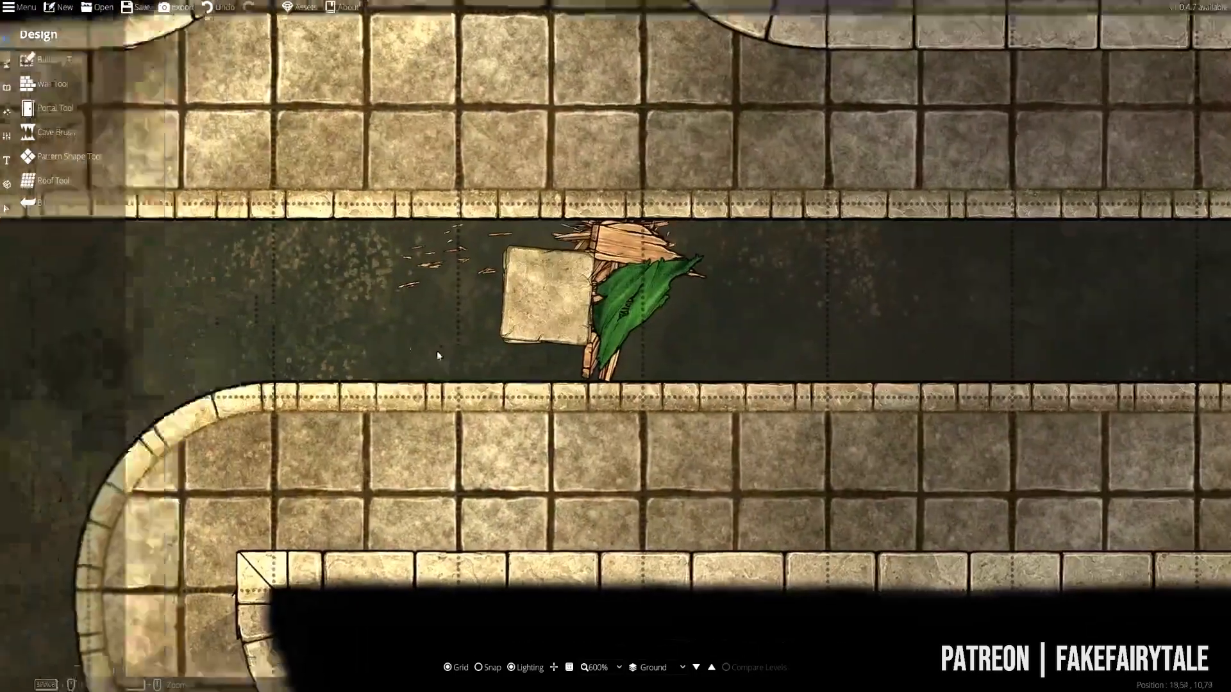
pyautogui.moveTo(320, 351); pyautogui.dragTo(1073, 361)
pyautogui.moveTo(167, 330); pyautogui.dragTo(1122, 394)
# - Look over the western canal from the northwest junction past the cobbled canal's rubble to the southwest corner pile
pyautogui.scroll(-3, 992, 387)
pyautogui.moveTo(619, 398); pyautogui.dragTo(938, 673)
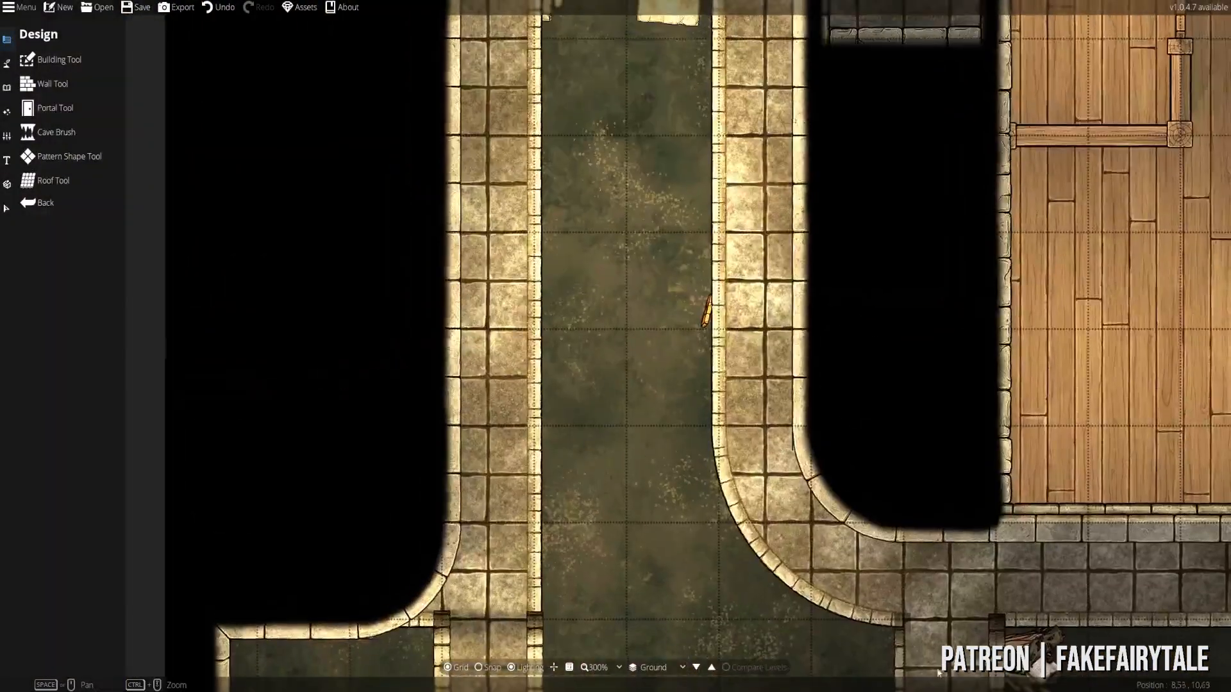
pyautogui.moveTo(660, 257); pyautogui.dragTo(674, 481)
pyautogui.moveTo(692, 199); pyautogui.dragTo(651, 429)
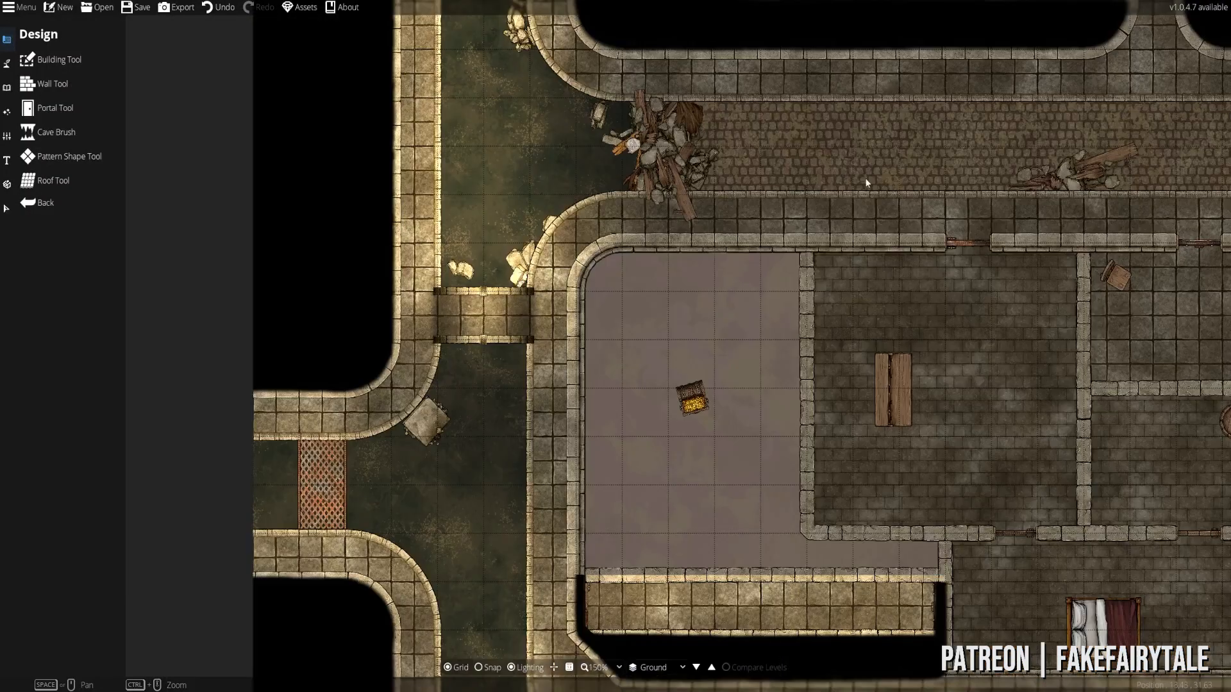
pyautogui.moveTo(987, 644); pyautogui.dragTo(237, 321)
pyautogui.moveTo(745, 233); pyautogui.dragTo(1038, 247)
pyautogui.moveTo(538, 297); pyautogui.dragTo(894, 337)
pyautogui.moveTo(456, 199); pyautogui.dragTo(471, 248)
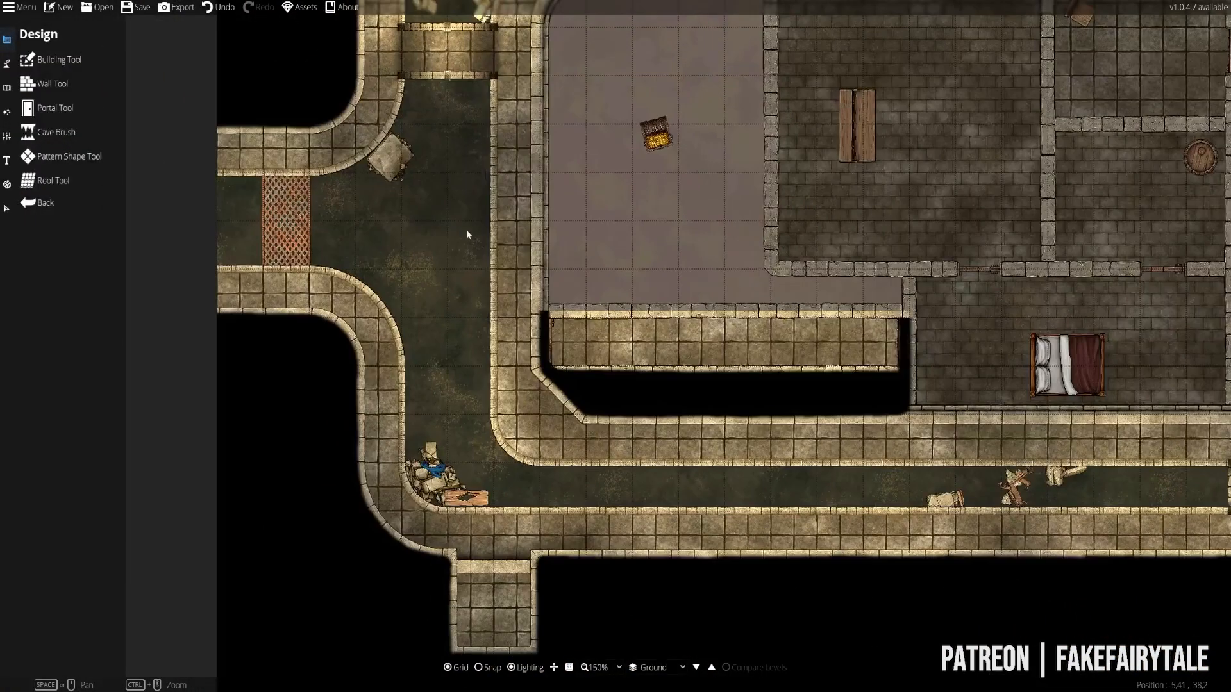
pyautogui.moveTo(428, 334); pyautogui.dragTo(368, 253)
# - Survey the whole map's canals, from the southern section and eastern pipe channel to the cobbled canal, for debris coverage
pyautogui.scroll(-8, 848, 374)
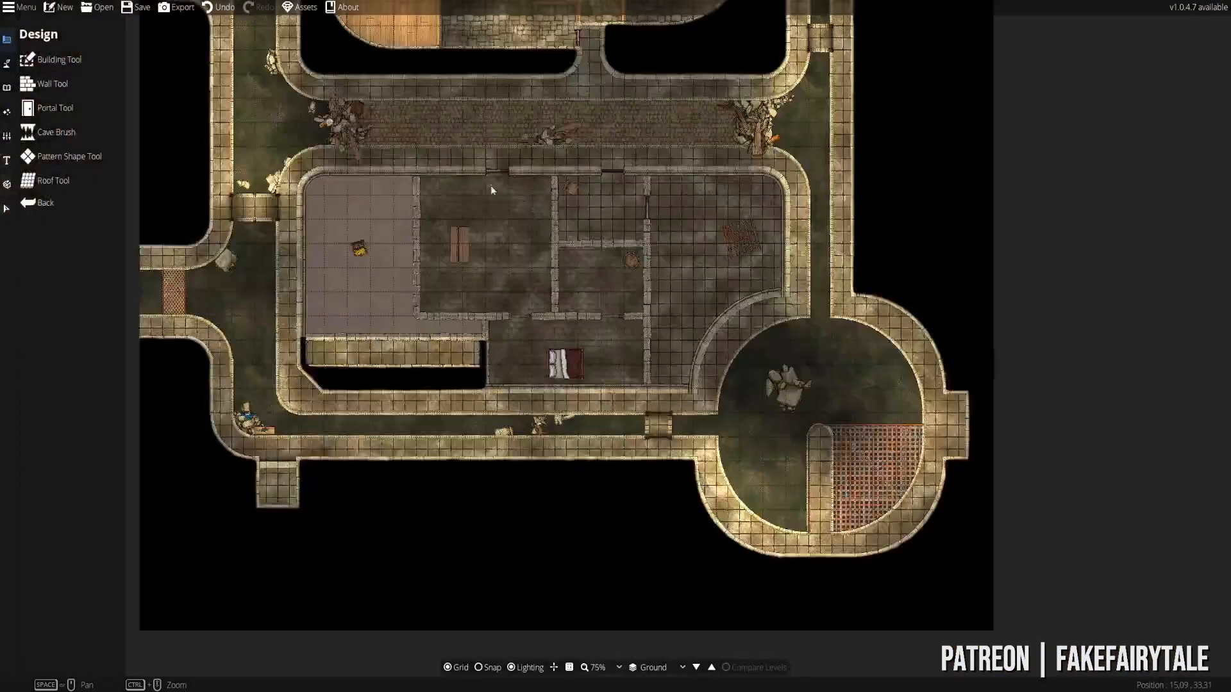
pyautogui.scroll(6, 559, 412)
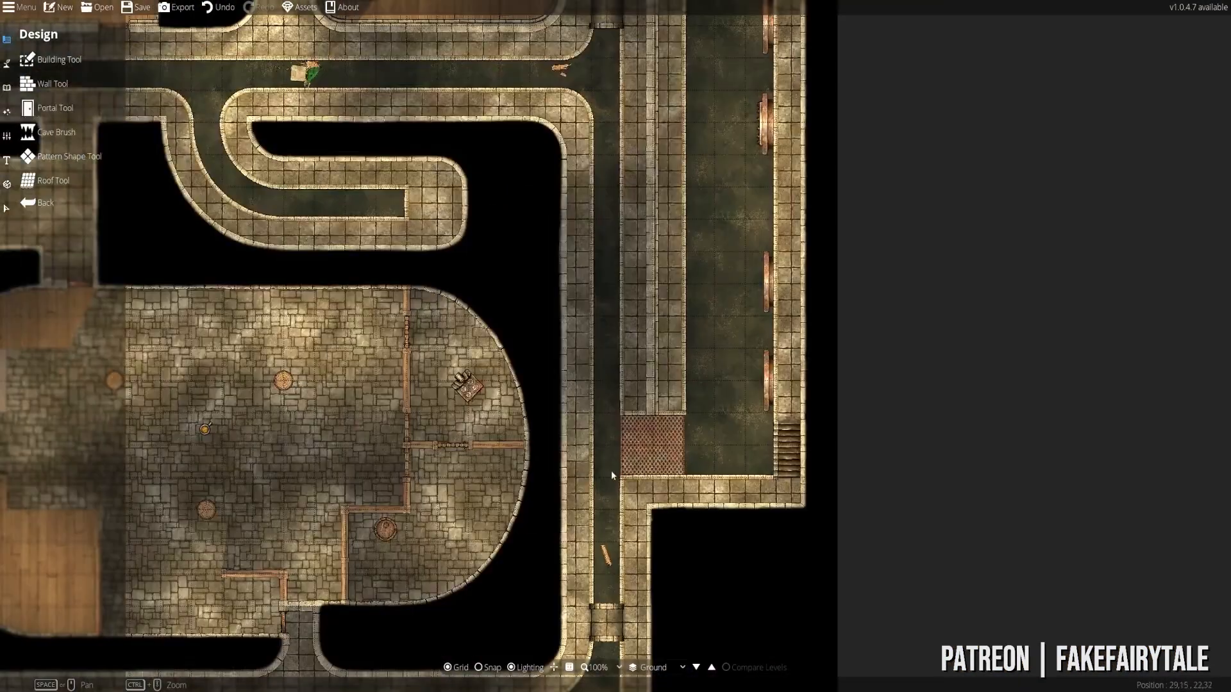
pyautogui.scroll(3, 692, 391)
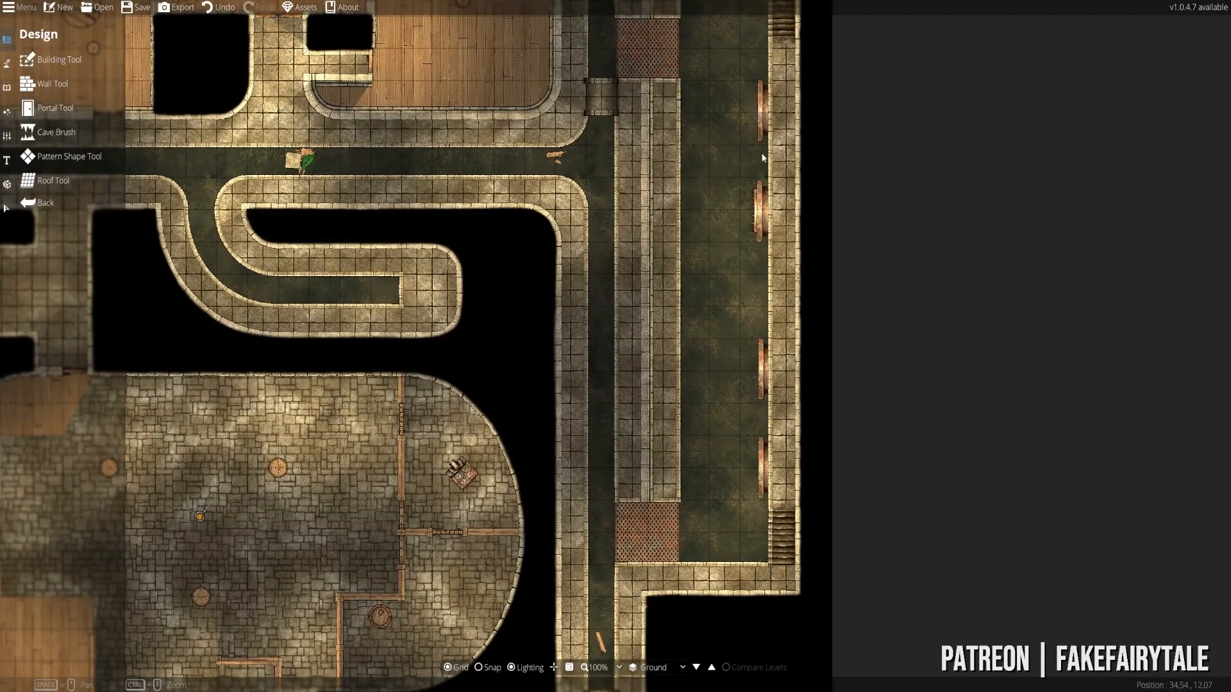
pyautogui.moveTo(593, 376); pyautogui.dragTo(608, 523)
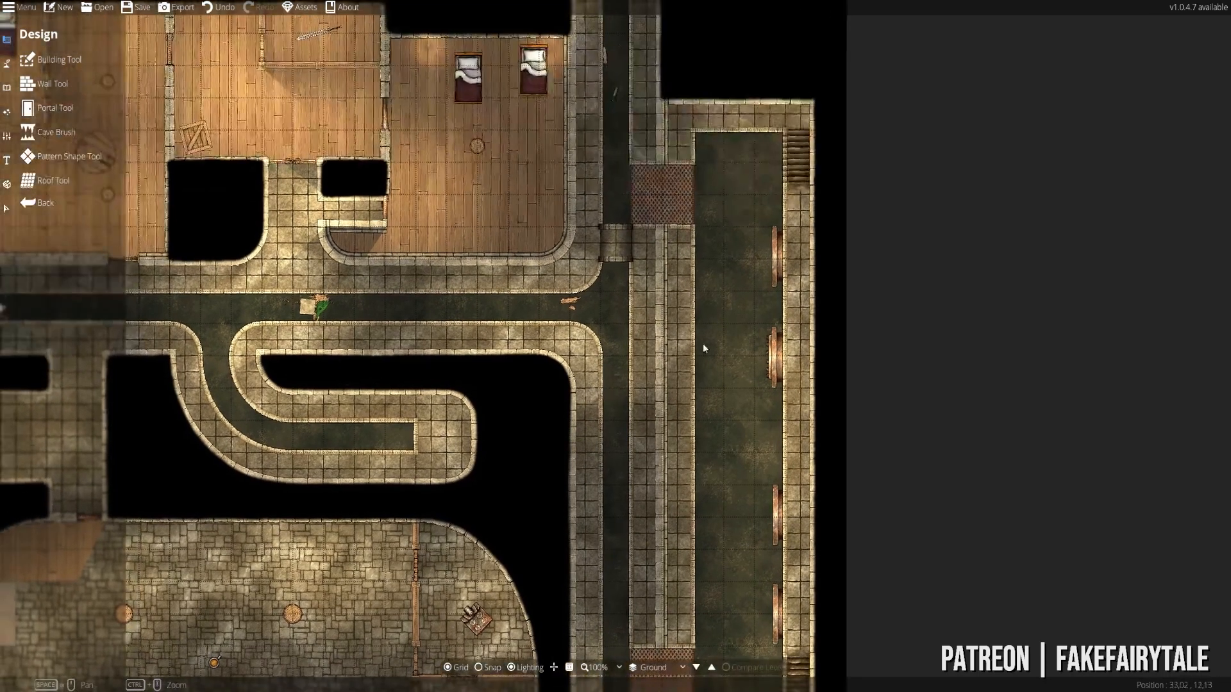
pyautogui.moveTo(463, 377); pyautogui.dragTo(661, 359)
pyautogui.moveTo(450, 219); pyautogui.dragTo(145, 302)
pyautogui.moveTo(647, 406); pyautogui.dragTo(654, 458)
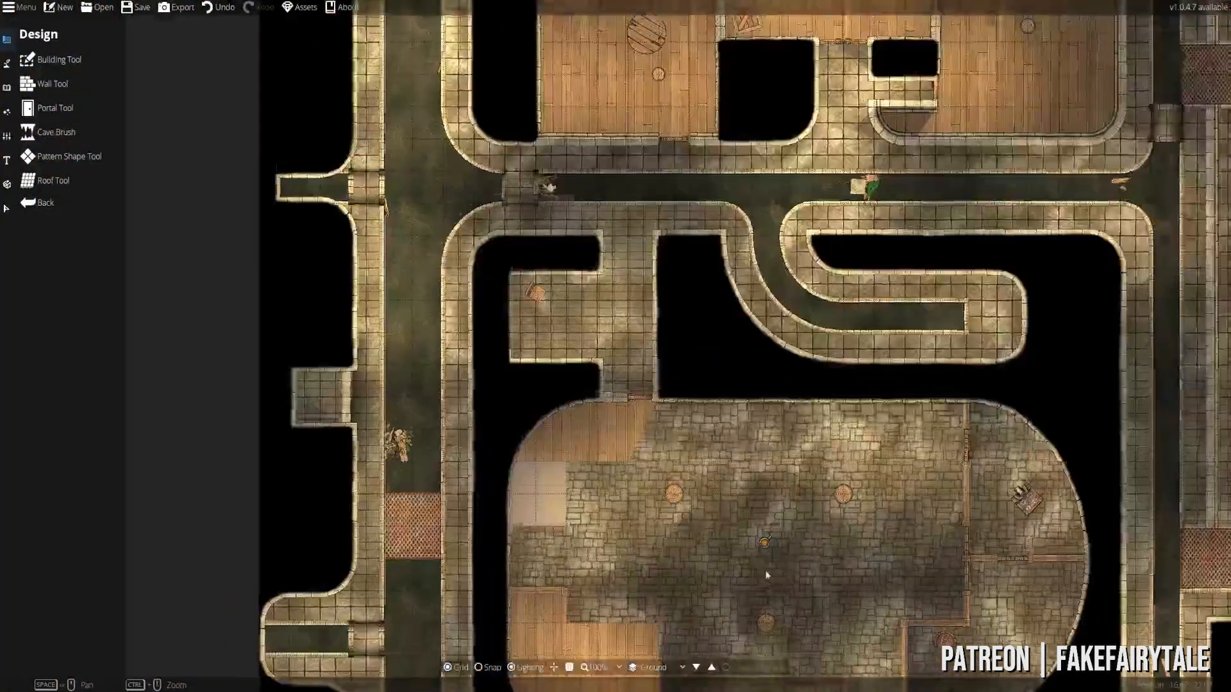
pyautogui.moveTo(602, 296); pyautogui.dragTo(694, 517)
pyautogui.moveTo(635, 596); pyautogui.dragTo(576, 126)
pyautogui.moveTo(466, 524); pyautogui.dragTo(465, 345)
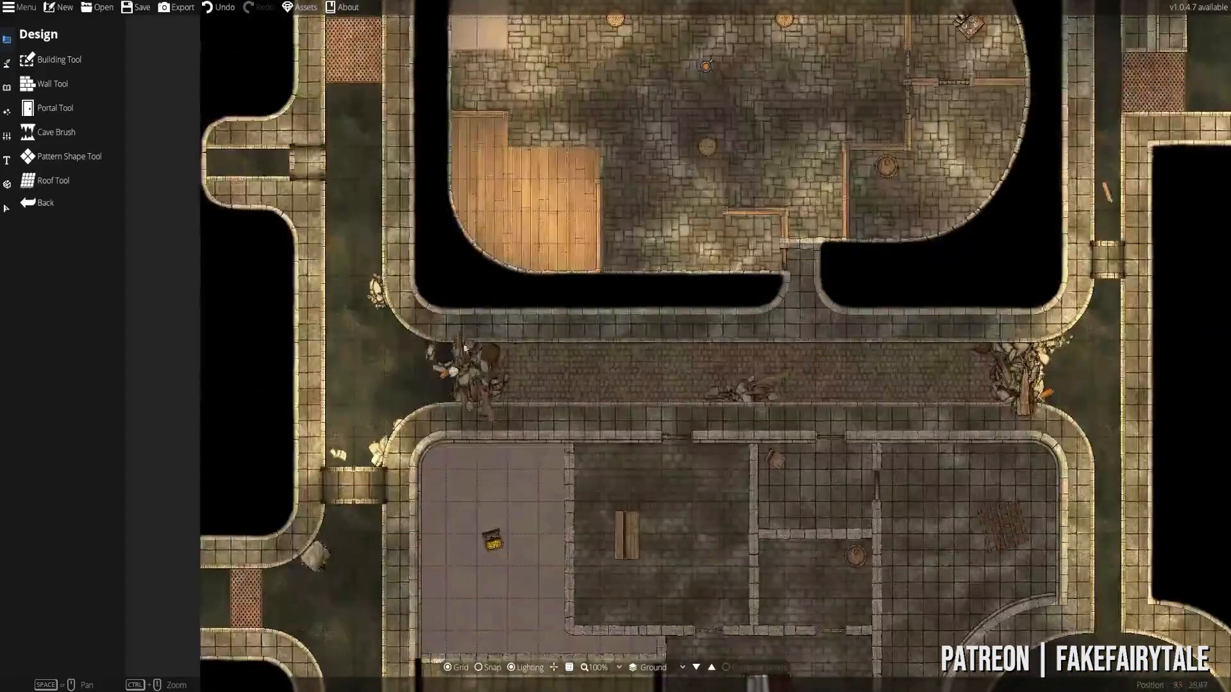
# - Set up the Path tool with the thin wavy water line above Water B Path for the northwest canal's northern end
pyautogui.moveTo(336, 550); pyautogui.dragTo(369, 674)
pyautogui.moveTo(591, 115); pyautogui.dragTo(545, 360)
pyautogui.moveTo(959, 211); pyautogui.dragTo(398, 456)
pyautogui.click(6, 87)
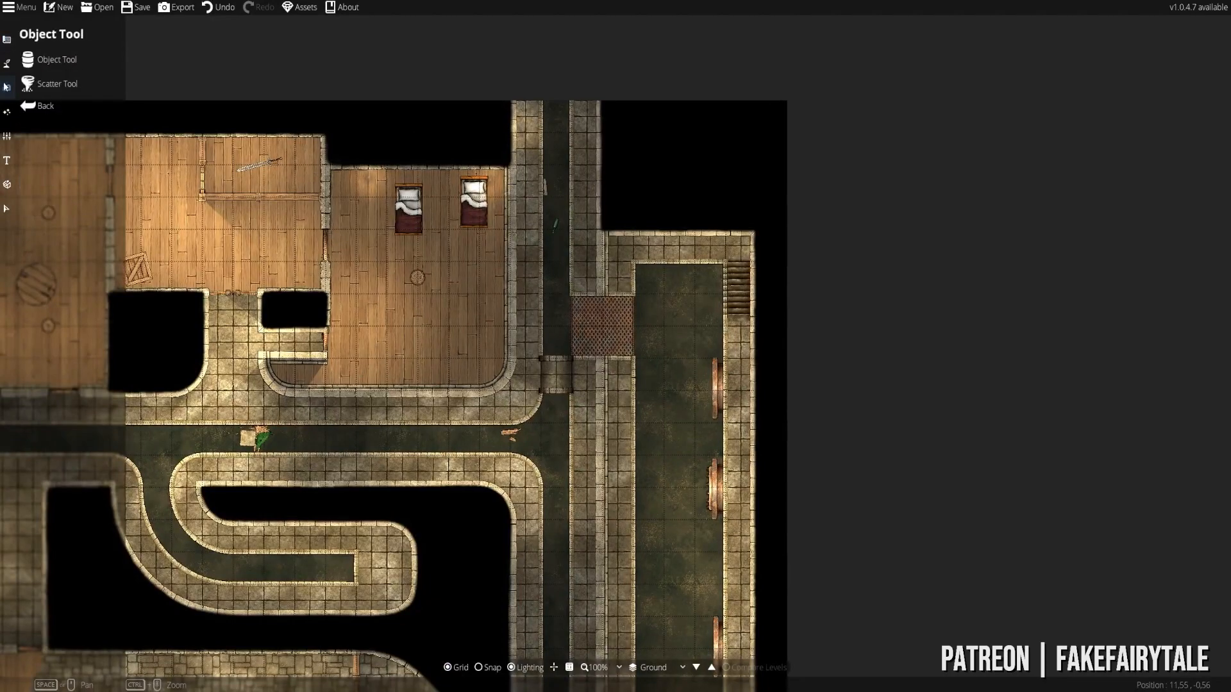
pyautogui.click(7, 63)
pyautogui.click(52, 132)
pyautogui.scroll(8, 769, 288)
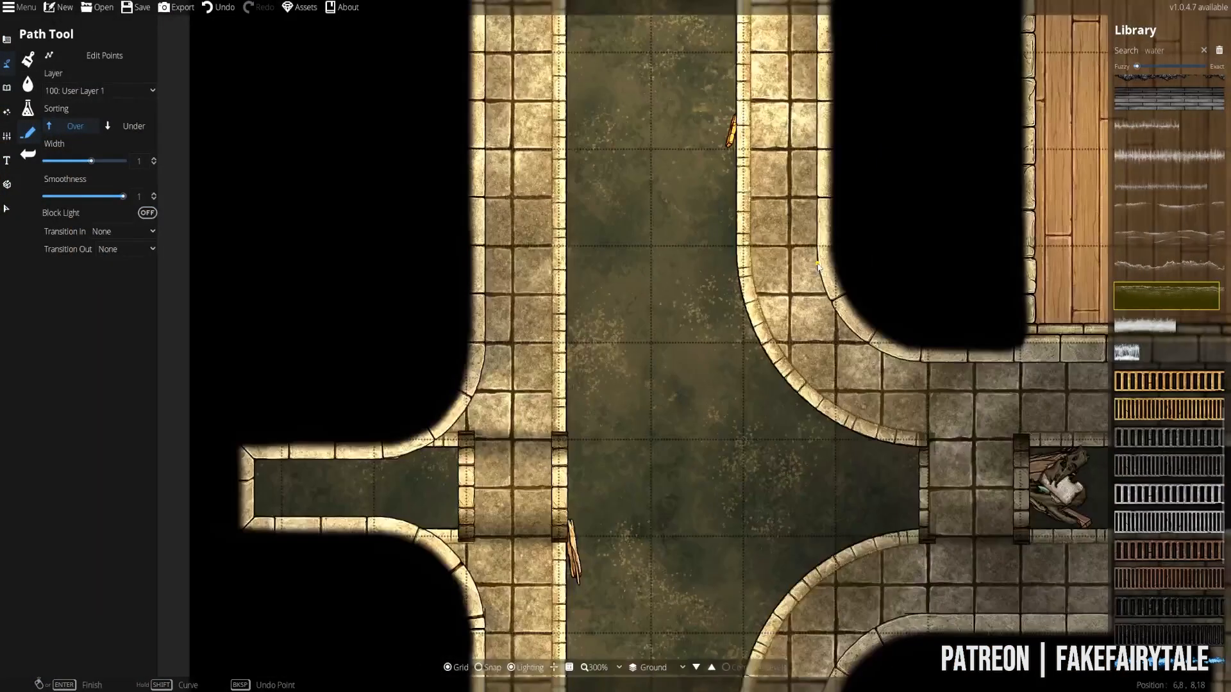
pyautogui.scroll(1, 817, 266)
pyautogui.moveTo(699, 160); pyautogui.dragTo(521, 343)
pyautogui.scroll(-2, 433, 237)
pyautogui.moveTo(851, 430)
pyautogui.mouseDown()
pyautogui.moveTo(802, 425)
pyautogui.moveTo(873, 429)
pyautogui.mouseUp()
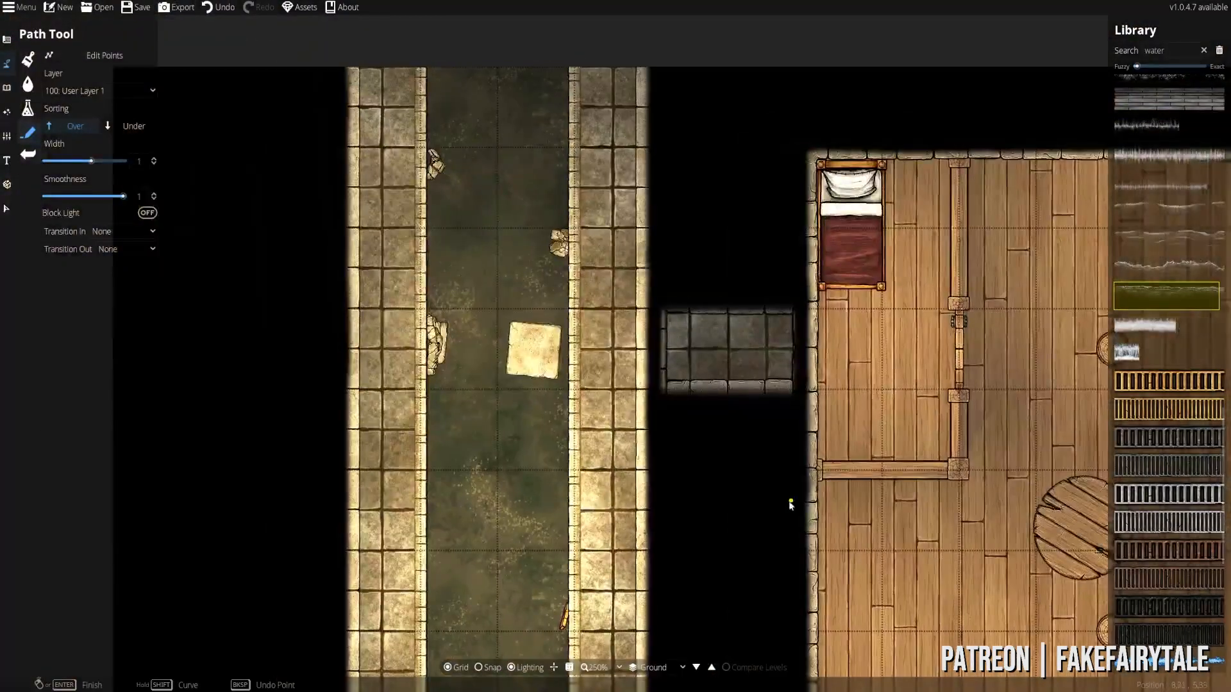
pyautogui.moveTo(498, 209); pyautogui.dragTo(567, 343)
pyautogui.moveTo(1154, 276)
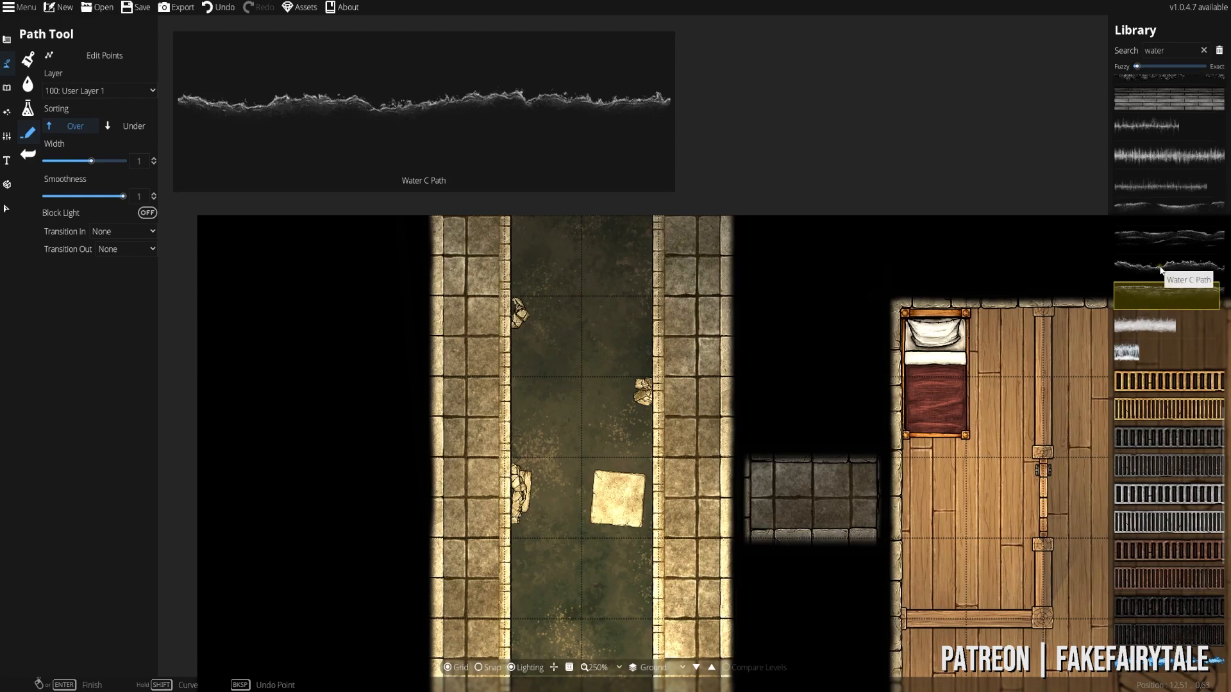
pyautogui.click(1149, 221)
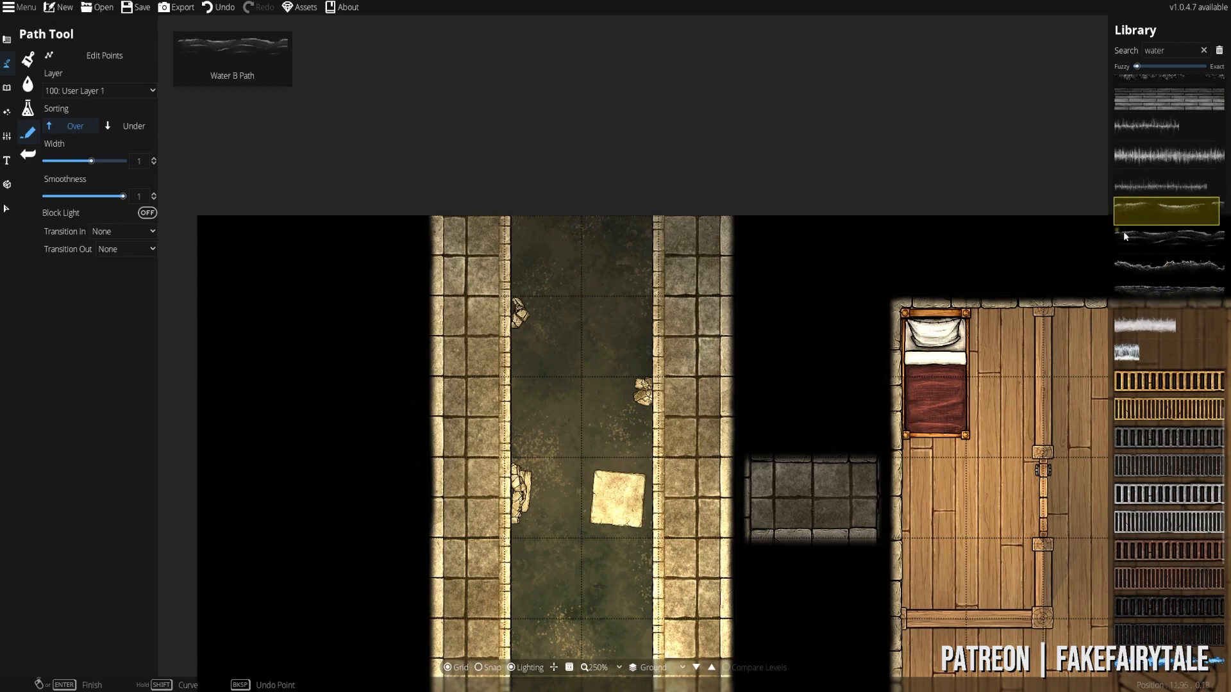
pyautogui.scroll(2, 635, 351)
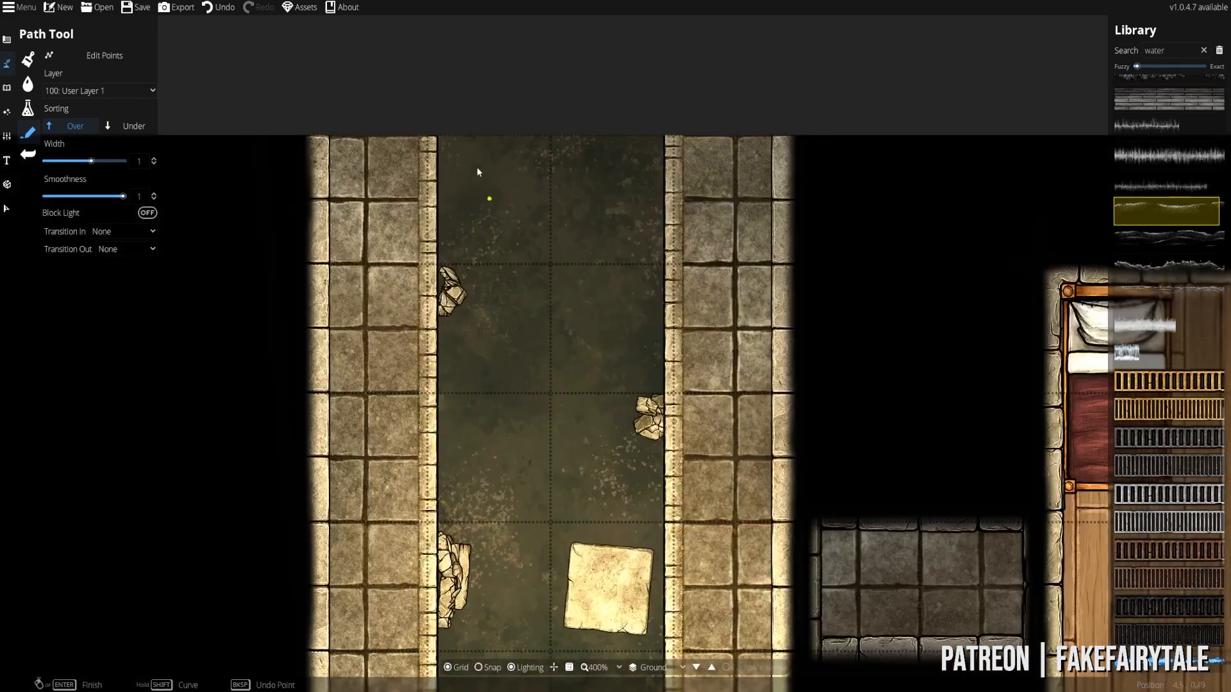
pyautogui.click(450, 138)
pyautogui.hotkey('ctrl', 'z')
pyautogui.rightClick(487, 372)
pyautogui.hotkey('ctrl', 'z')
# - Draw the thin water line along the canal's west edge, curving around the upper rubble and ending at the map's northern border
pyautogui.click(443, 376)
pyautogui.click(464, 315)
pyautogui.click(468, 278)
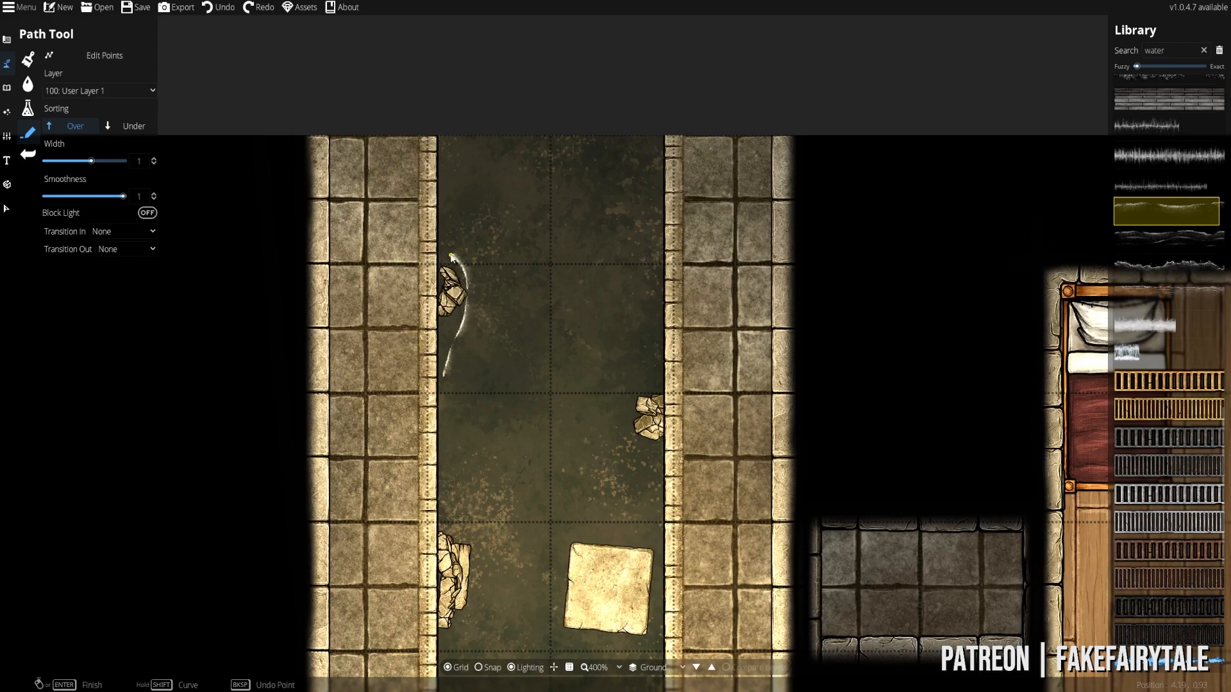
pyautogui.click(444, 178)
pyautogui.rightClick(451, 137)
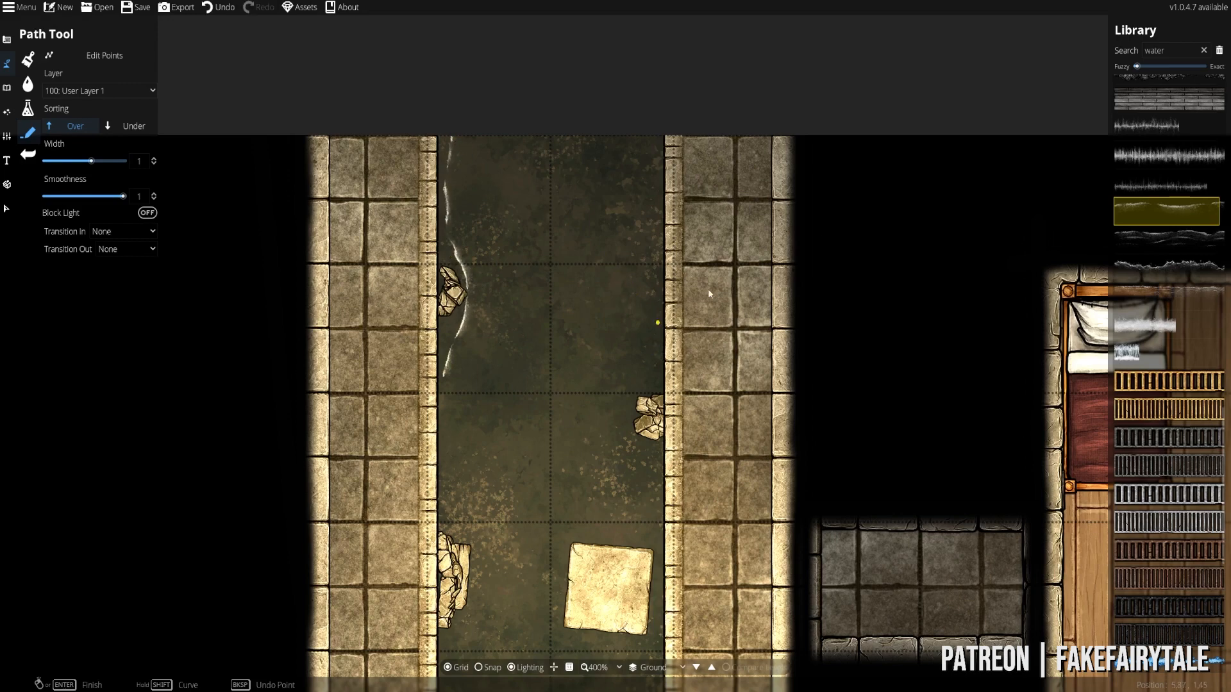
# - Draw a Water C Path along the canal's east edge from the eastern rubble up to the map's northern border
pyautogui.click(1166, 267)
pyautogui.click(605, 369)
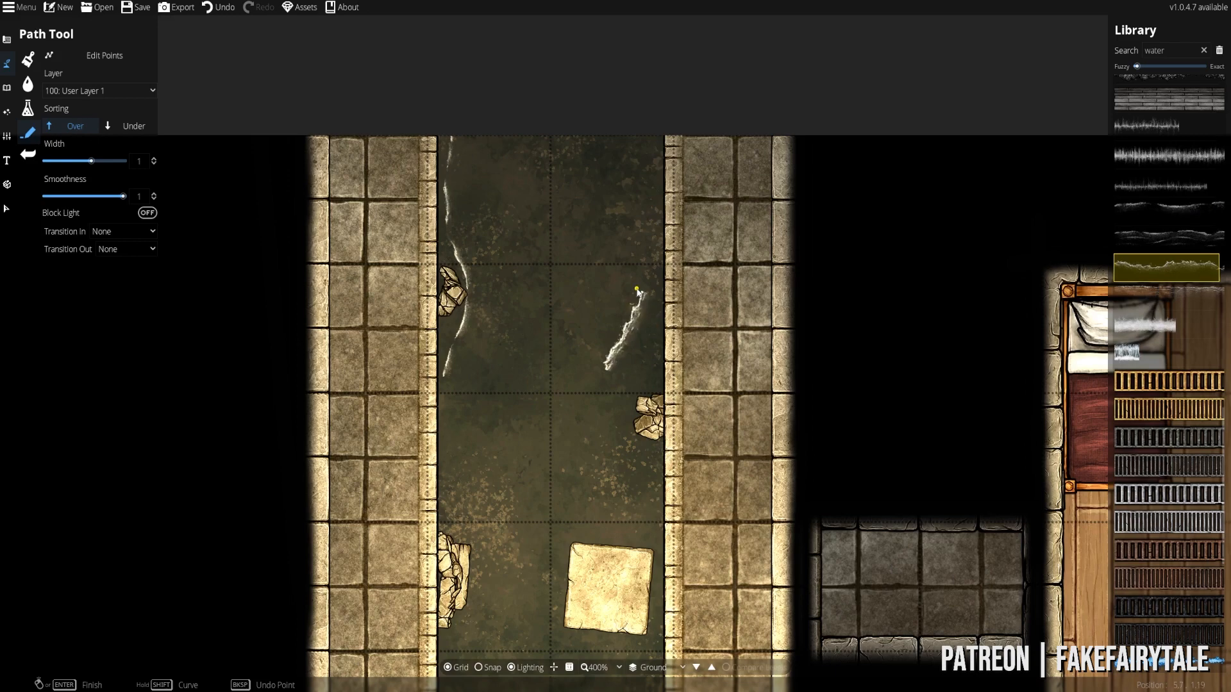
pyautogui.hotkey('ctrl', 'z')
pyautogui.click(645, 394)
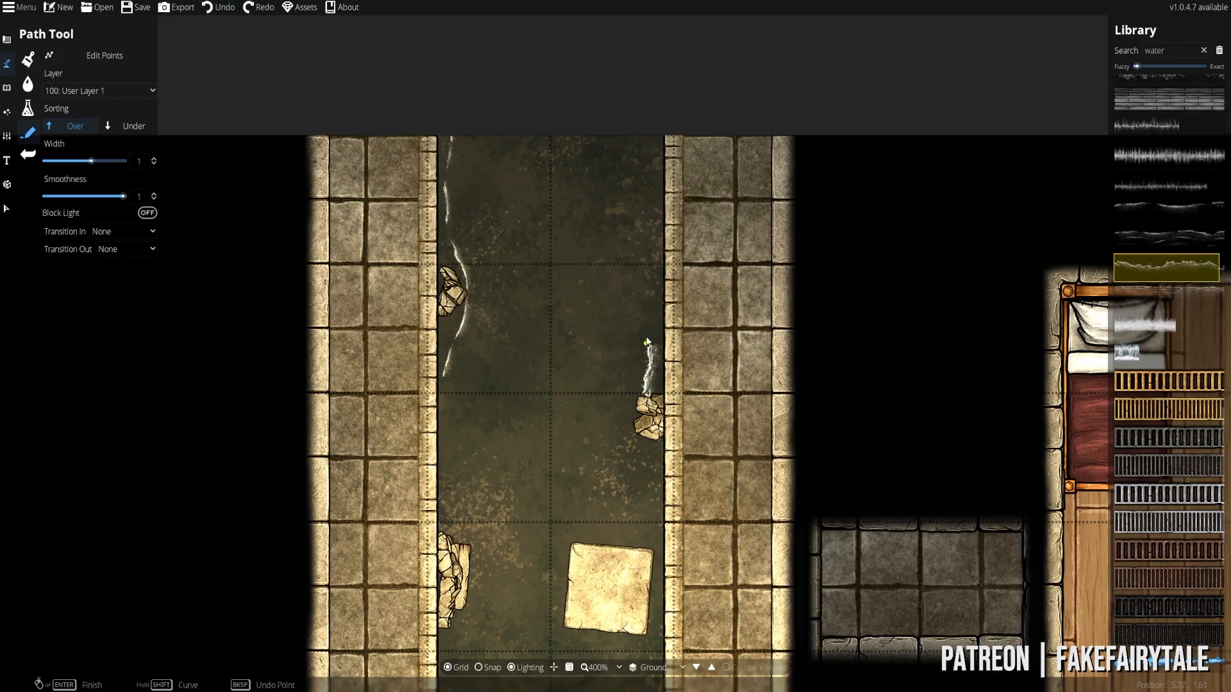
pyautogui.rightClick(652, 136)
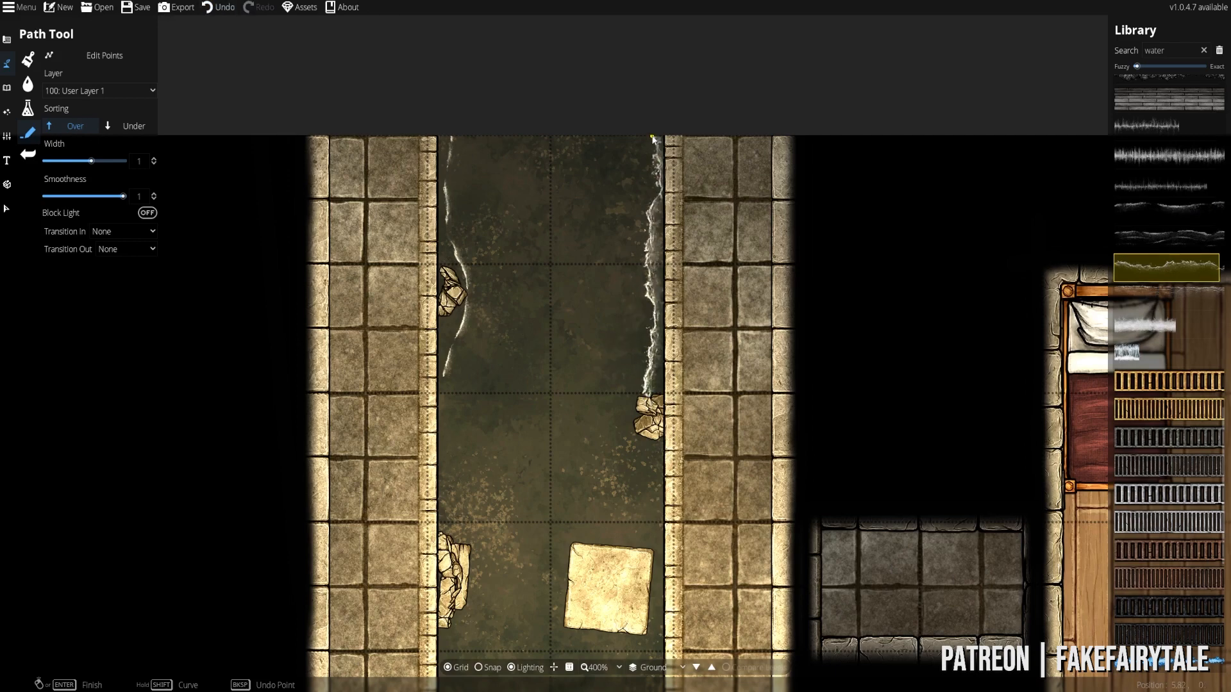
# - Try the Water D Path in mid-canal and along the west edge above the lower rubble, undoing both strokes
pyautogui.click(1156, 299)
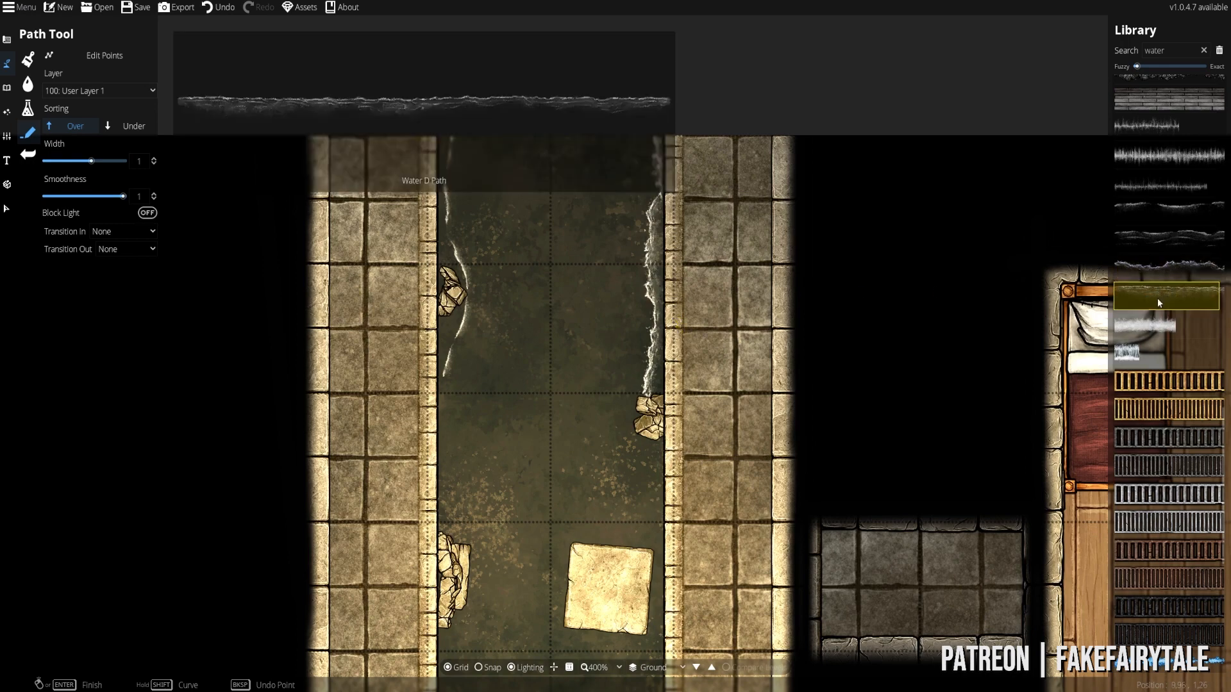
pyautogui.click(611, 414)
pyautogui.rightClick(627, 325)
pyautogui.hotkey('ctrl', 'z')
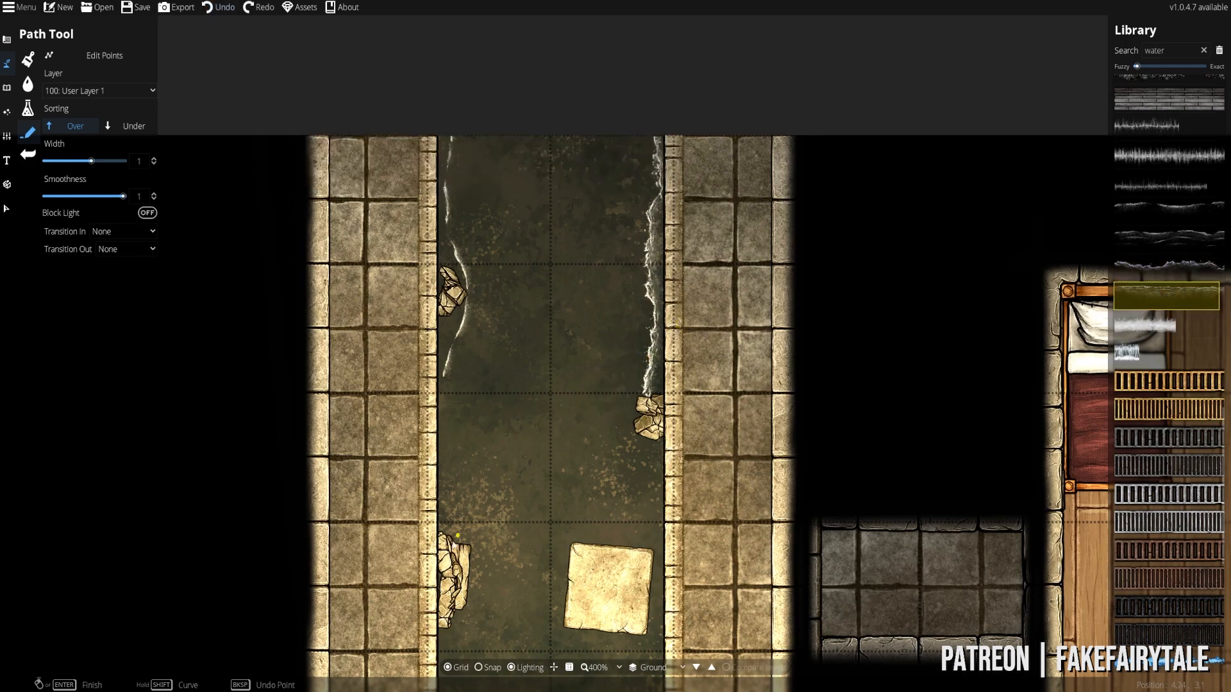
pyautogui.click(451, 546)
pyautogui.click(441, 430)
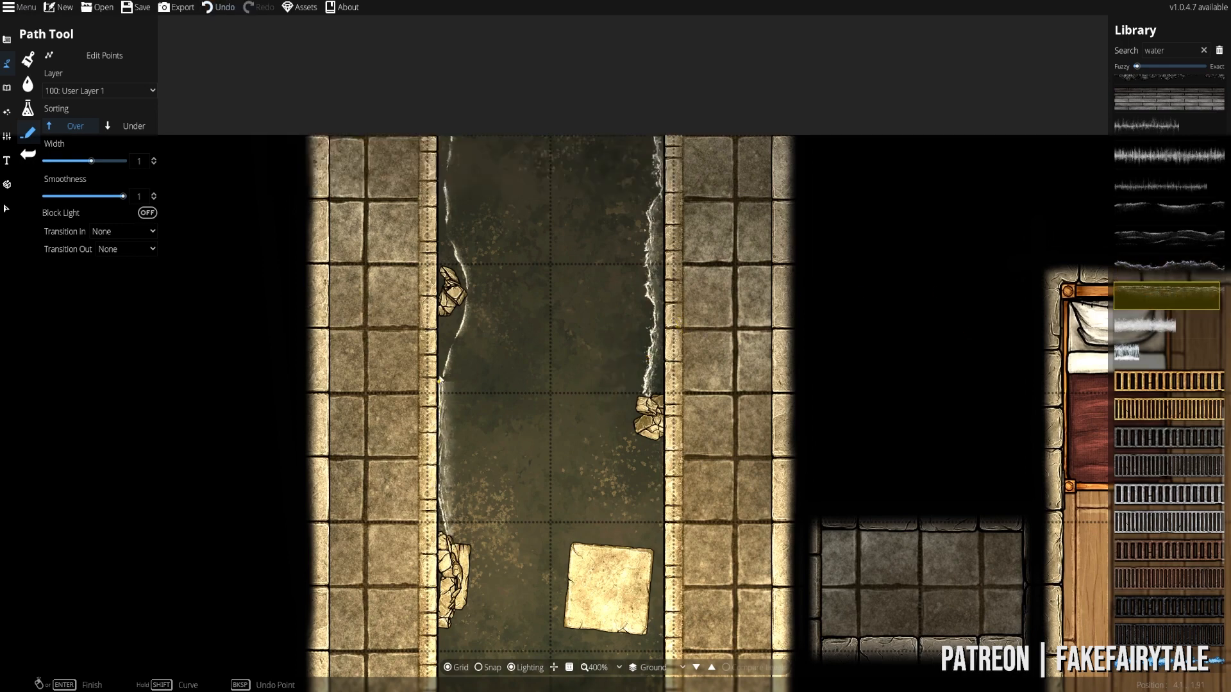
pyautogui.hotkey('ctrl', 'z')
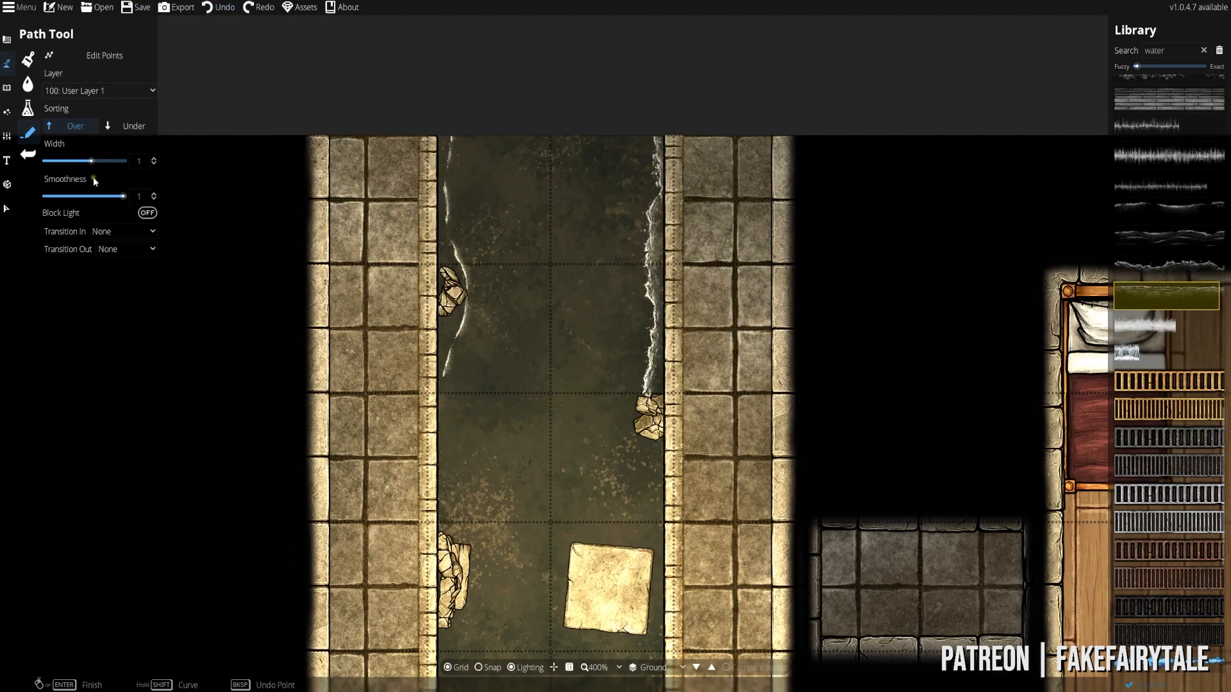
# - Set the path's Transition In and Transition Out to Fade
pyautogui.click(116, 235)
pyautogui.click(125, 266)
pyautogui.click(125, 249)
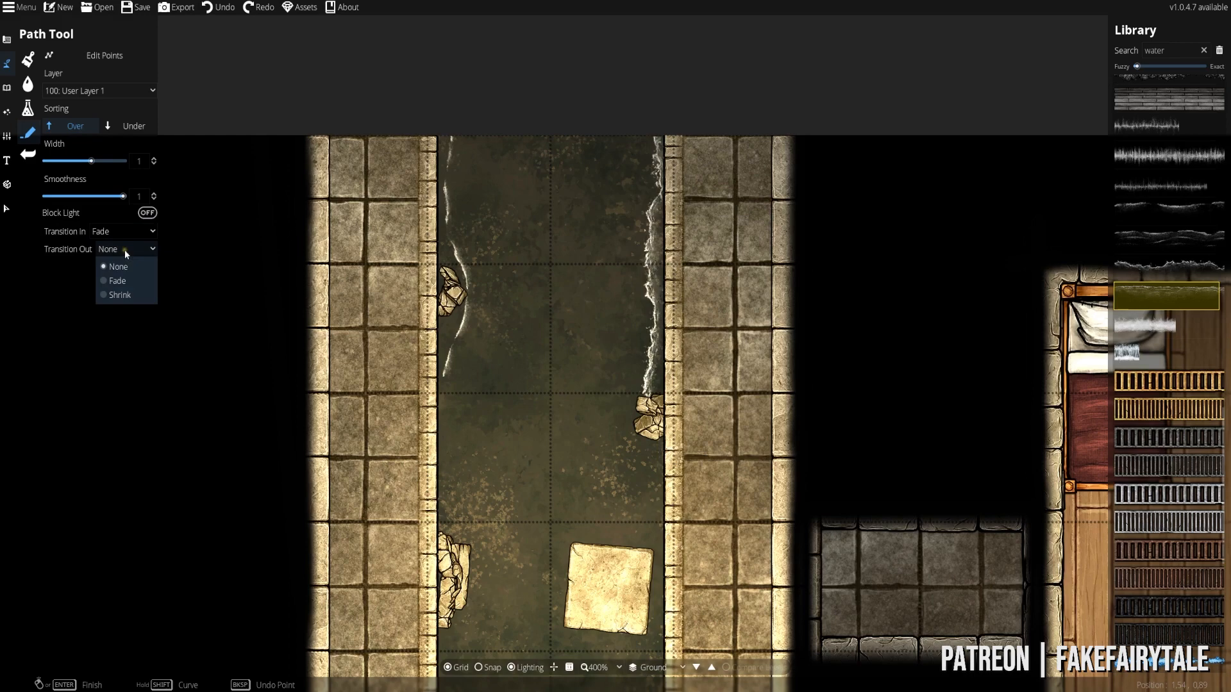
pyautogui.click(126, 283)
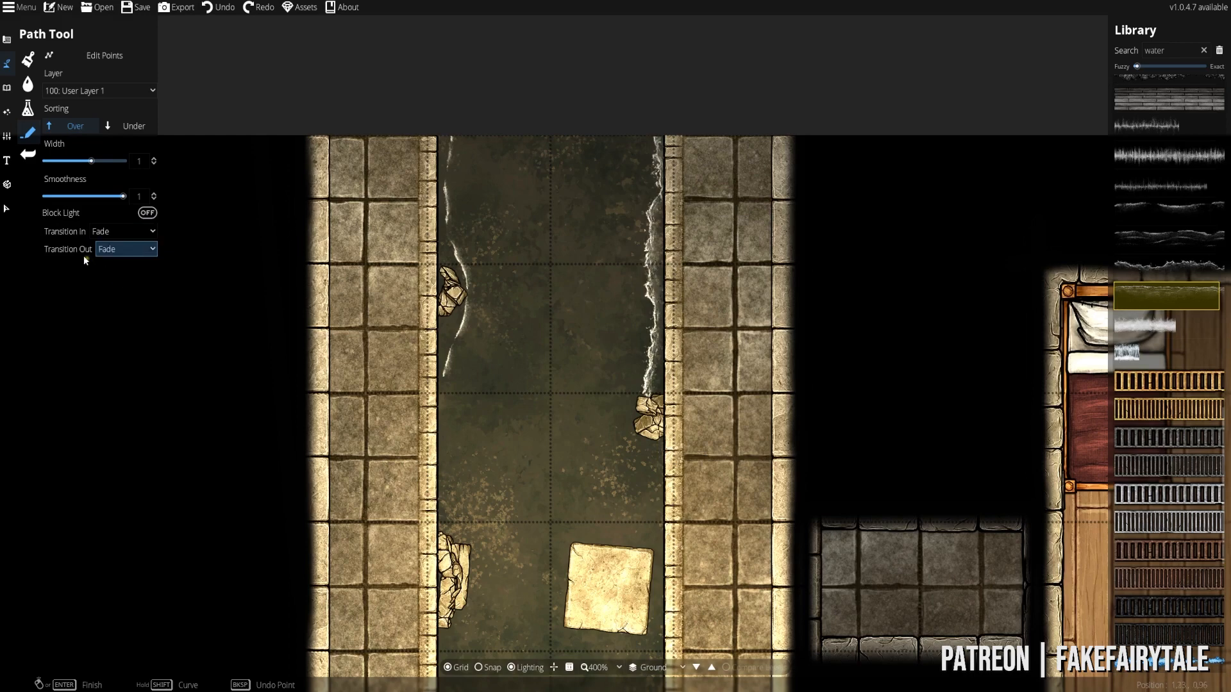
# - Draw a fading Water D Path along the west edge from the lower rubble up around the upper rubble
pyautogui.click(475, 550)
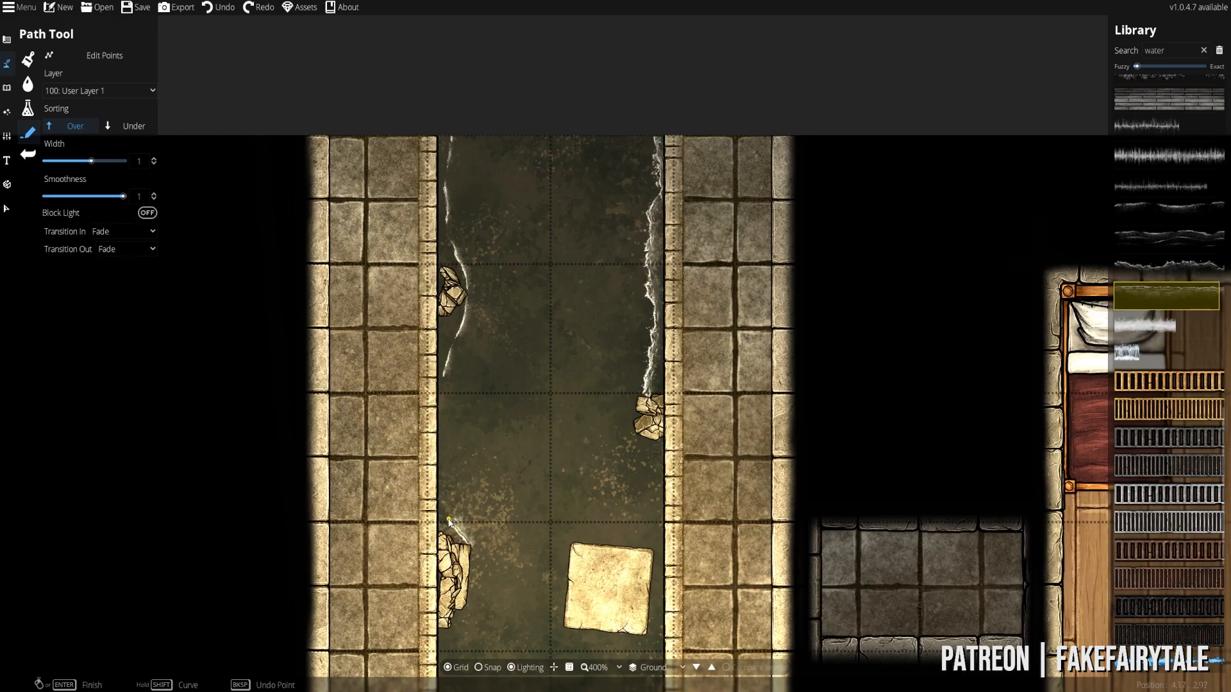
pyautogui.click(443, 365)
pyautogui.click(466, 288)
pyautogui.rightClick(452, 255)
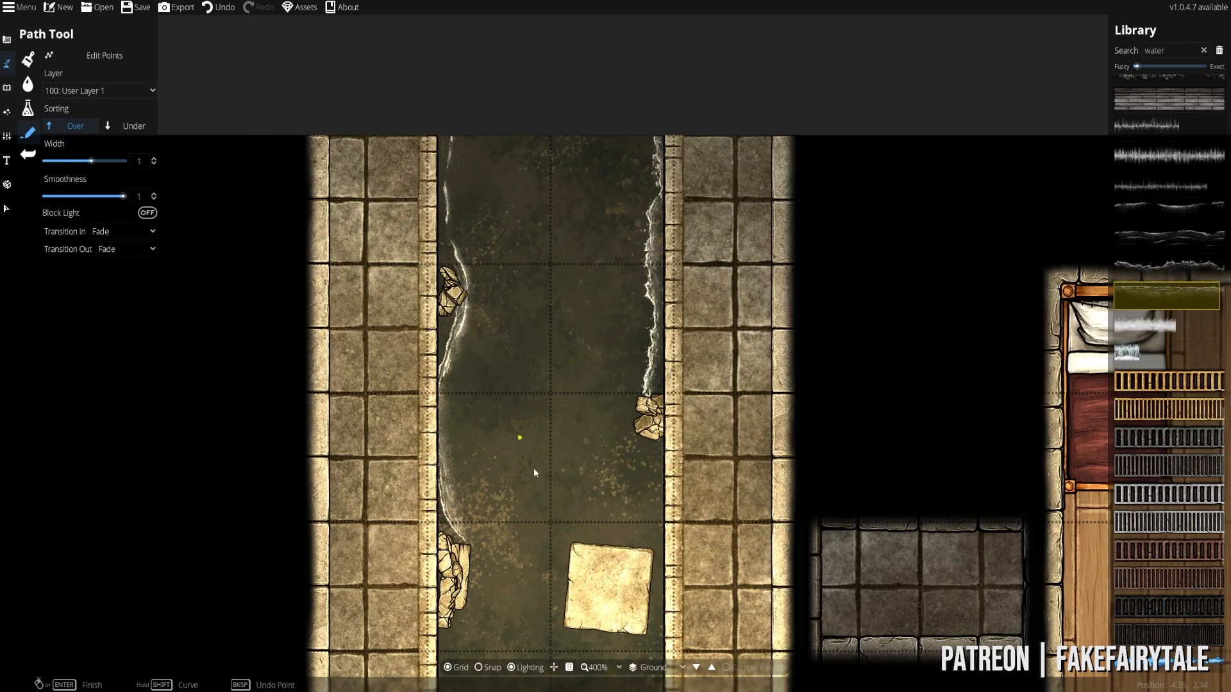
# - Draw a fading Water B Path from the stone slab's upper edge up past the eastern rubble
pyautogui.click(1138, 240)
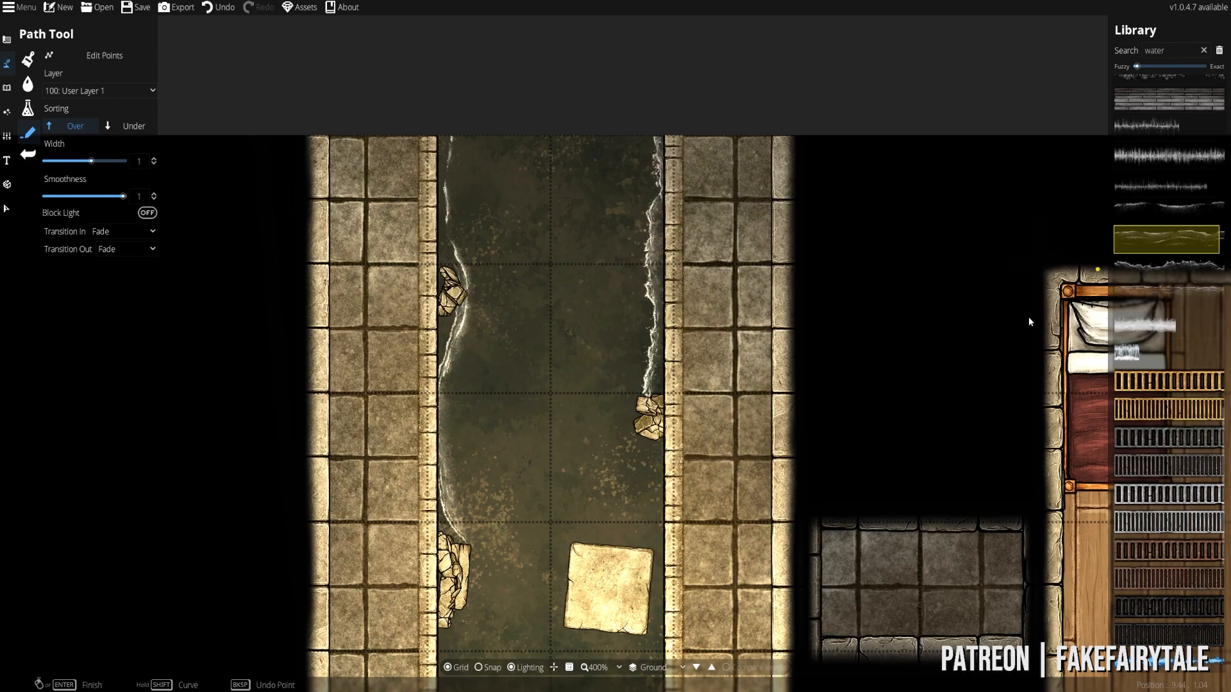
pyautogui.click(611, 547)
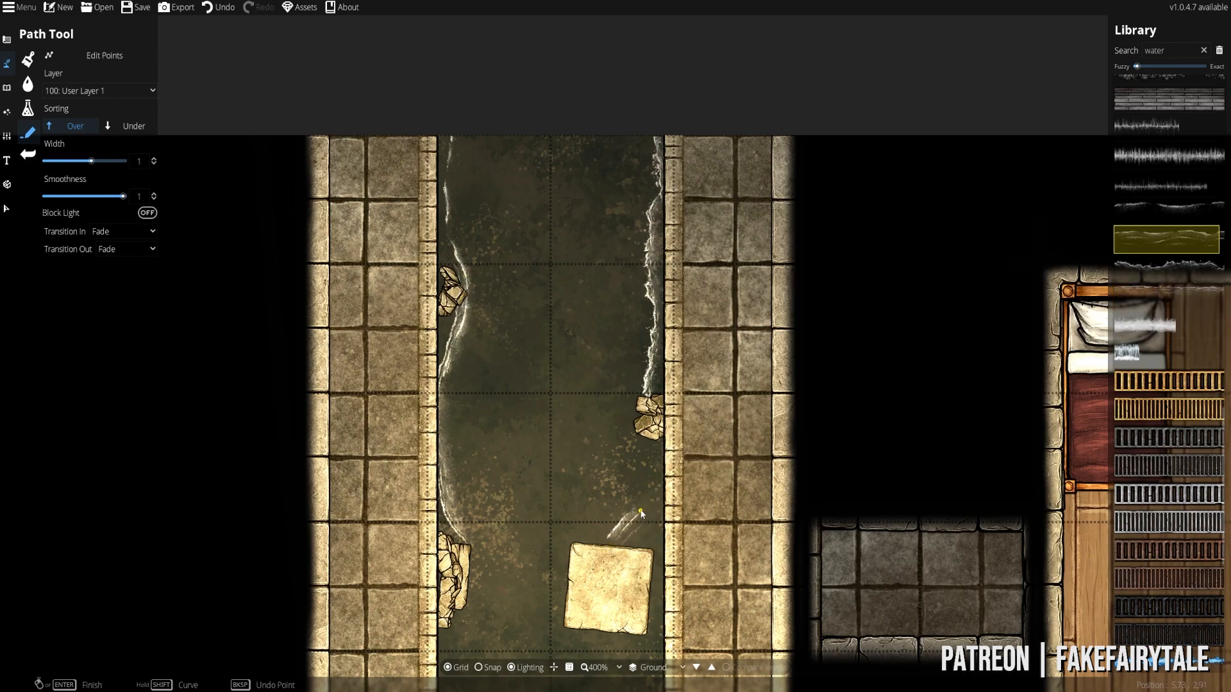
pyautogui.click(632, 380)
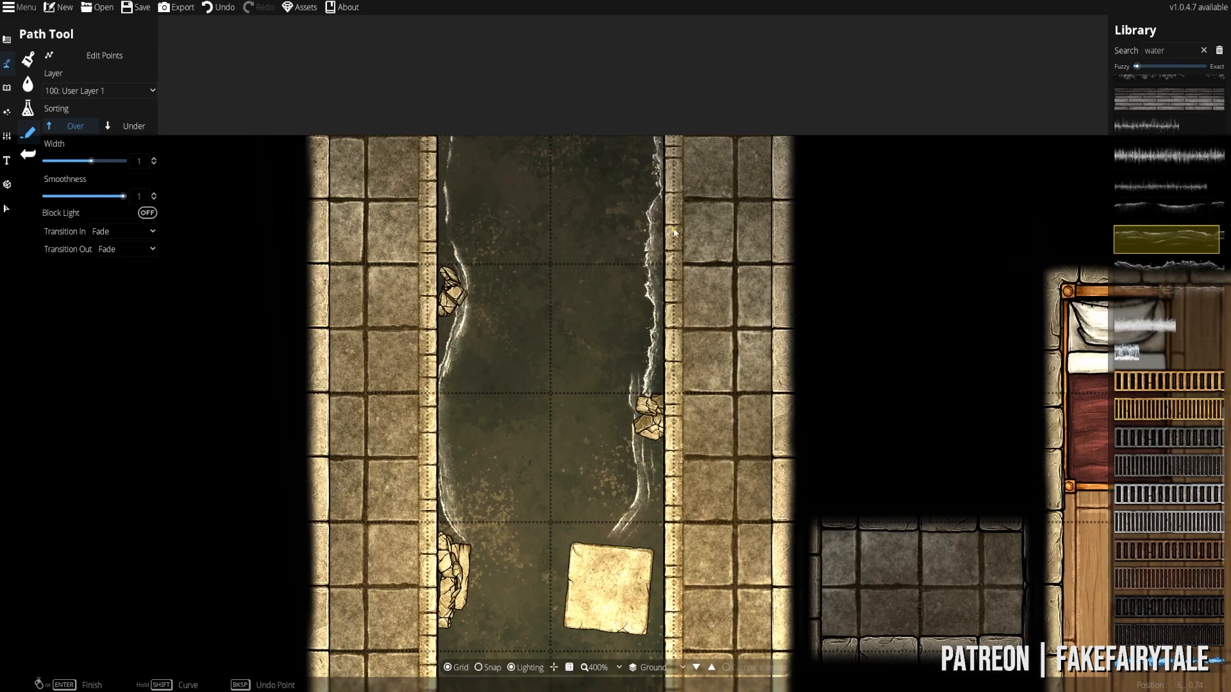
# - Delete the rough Water C Path along the canal's east edge
pyautogui.click(6, 209)
pyautogui.click(649, 295)
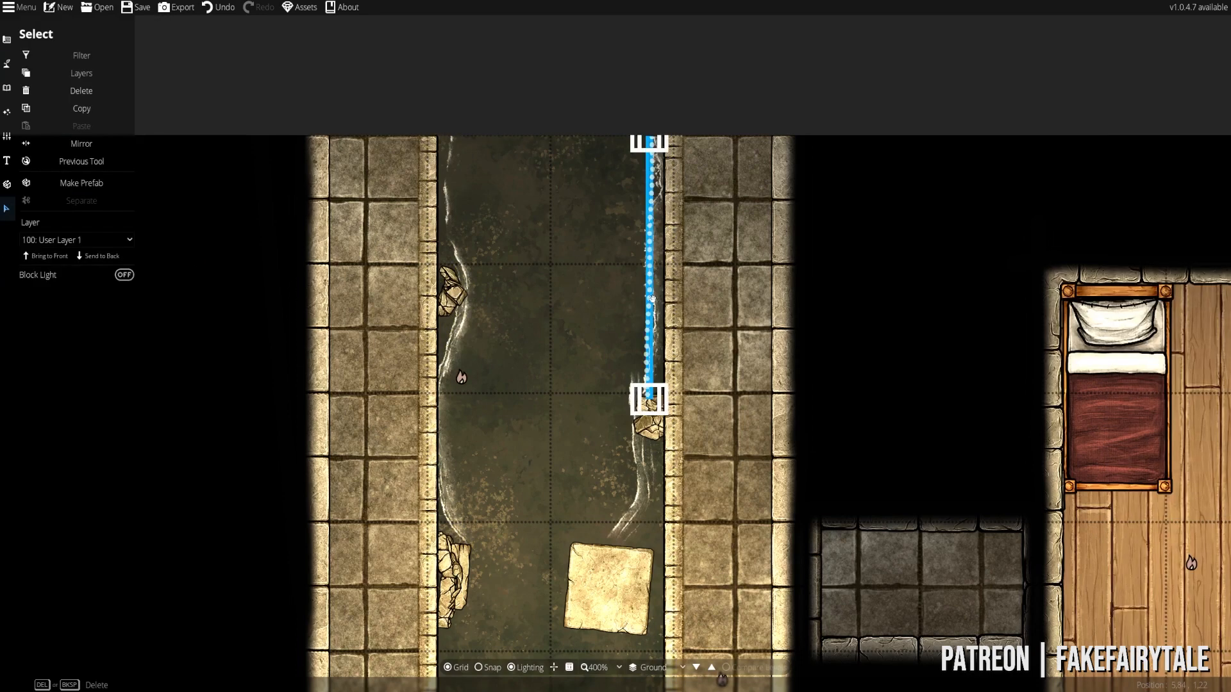
pyautogui.press('Delete')
# - Move the western Water D Path into the middle of the canal and delete it
pyautogui.moveTo(450, 498); pyautogui.dragTo(533, 409)
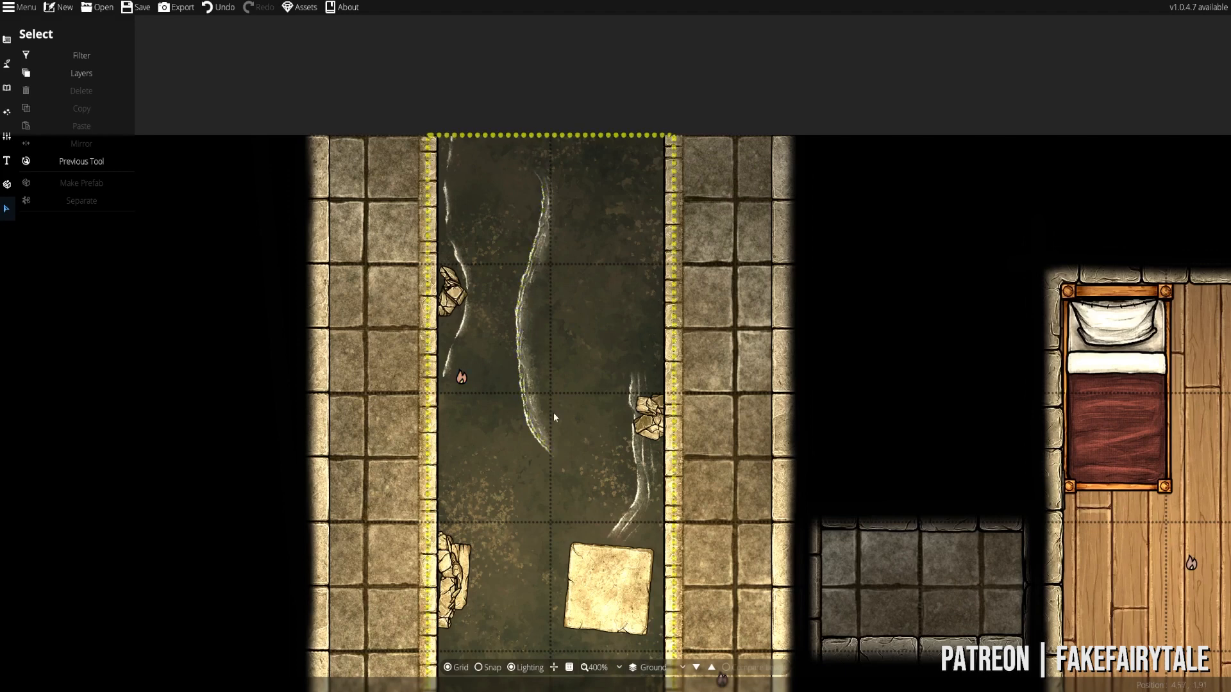
pyautogui.click(655, 477)
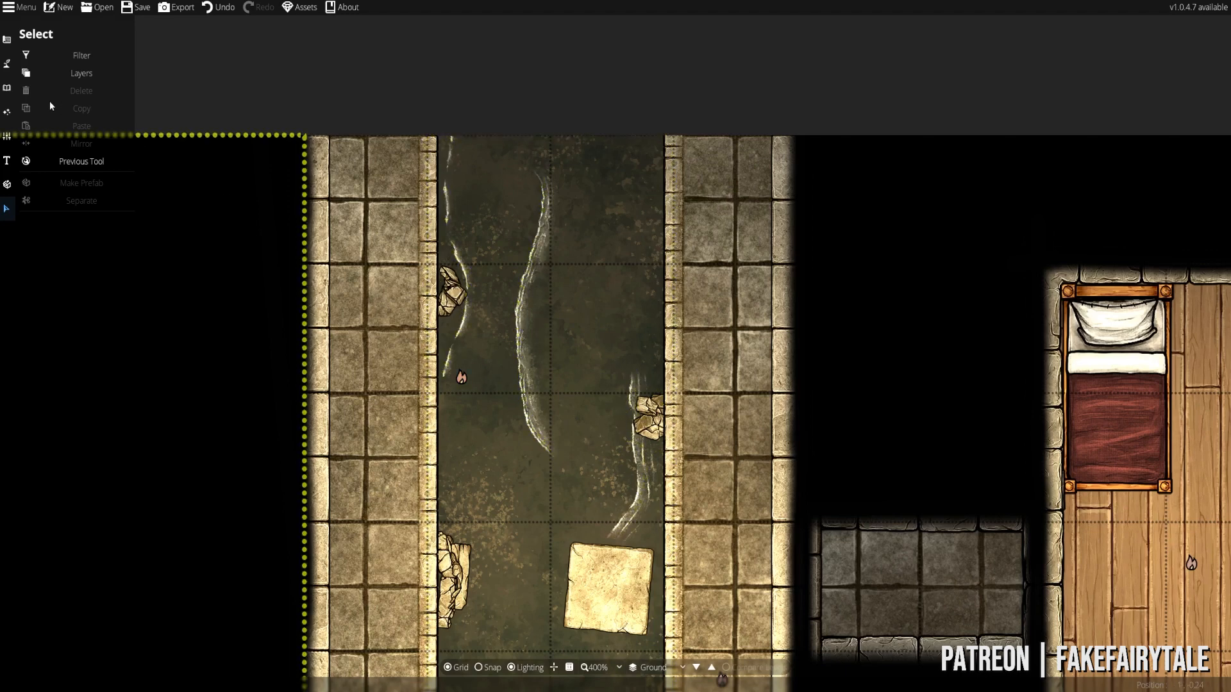
pyautogui.click(7, 87)
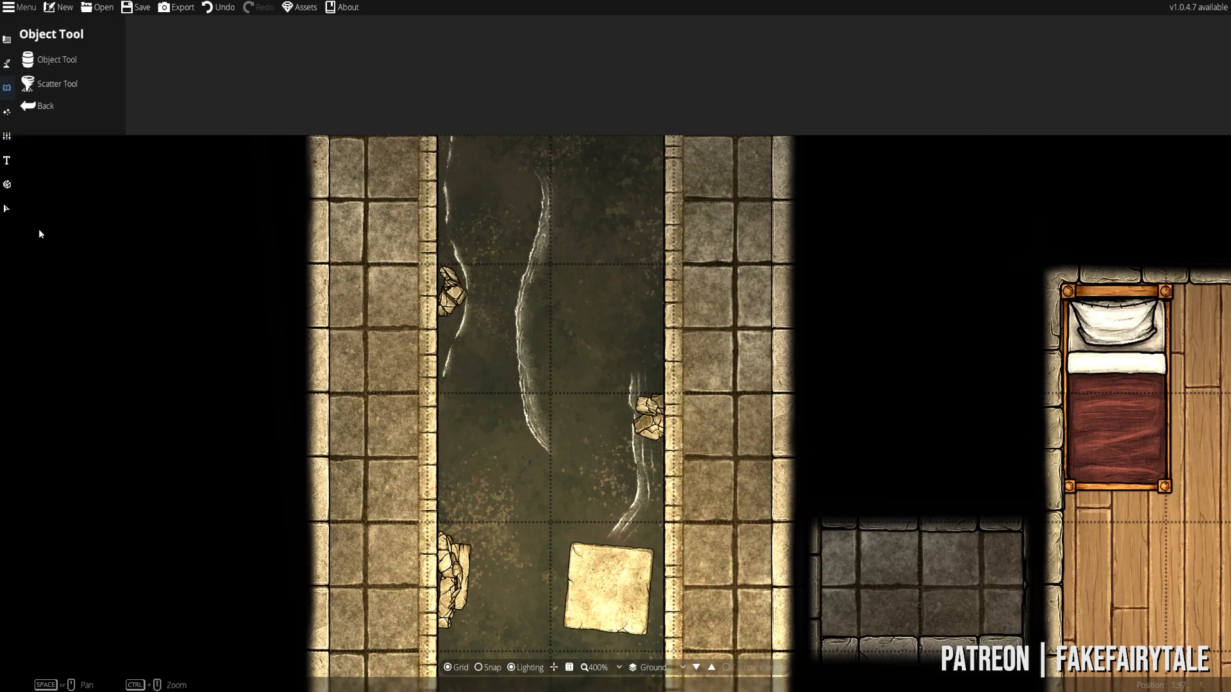
pyautogui.click(8, 209)
pyautogui.click(520, 313)
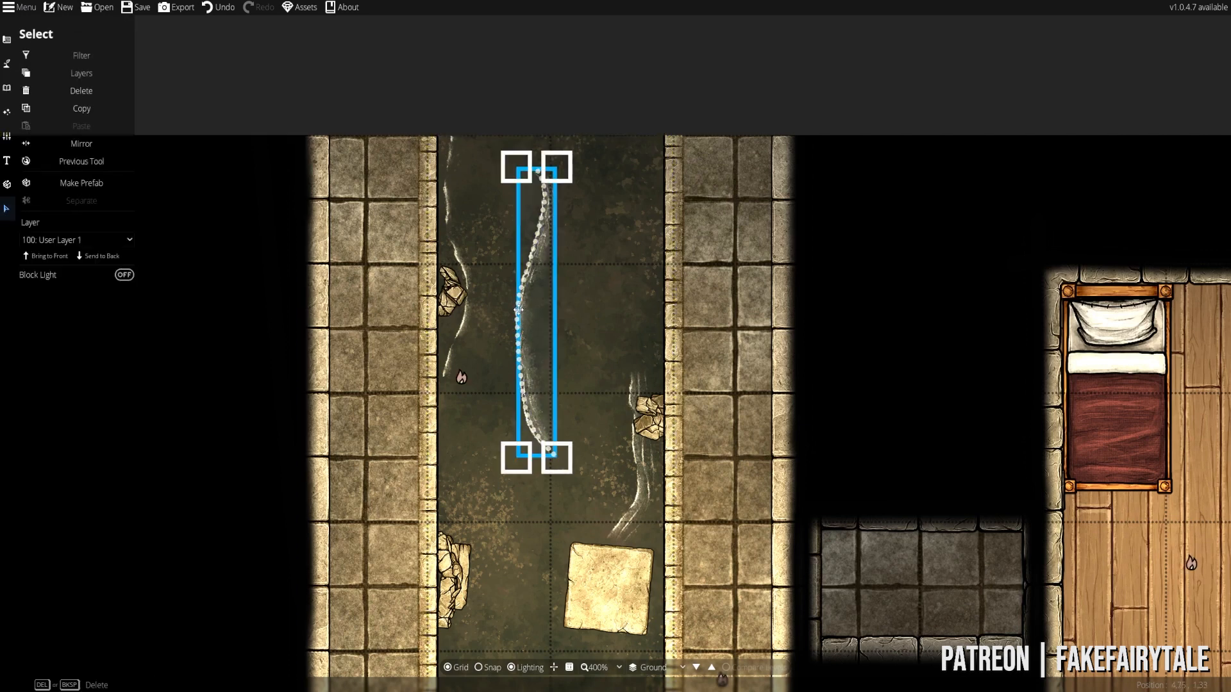
pyautogui.press('Delete')
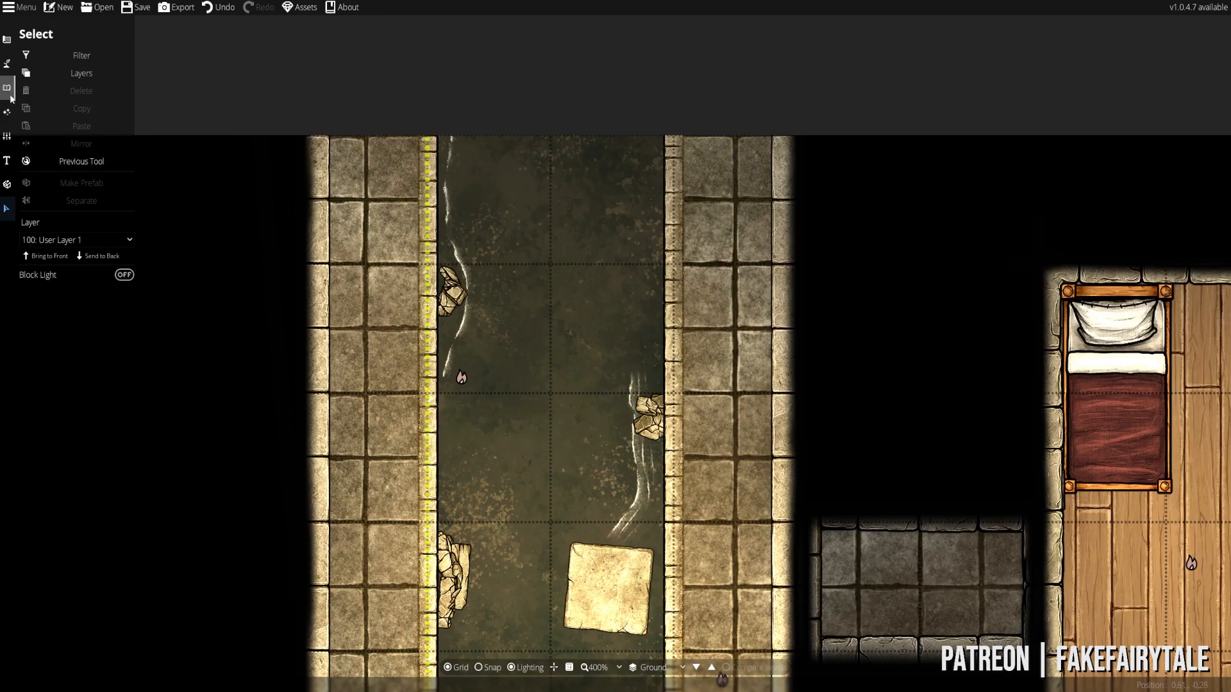
# - Return to the Path tool with the thin wavy water line above Water B Path and set its width to 0.48
pyautogui.click(6, 63)
pyautogui.click(7, 87)
pyautogui.click(7, 112)
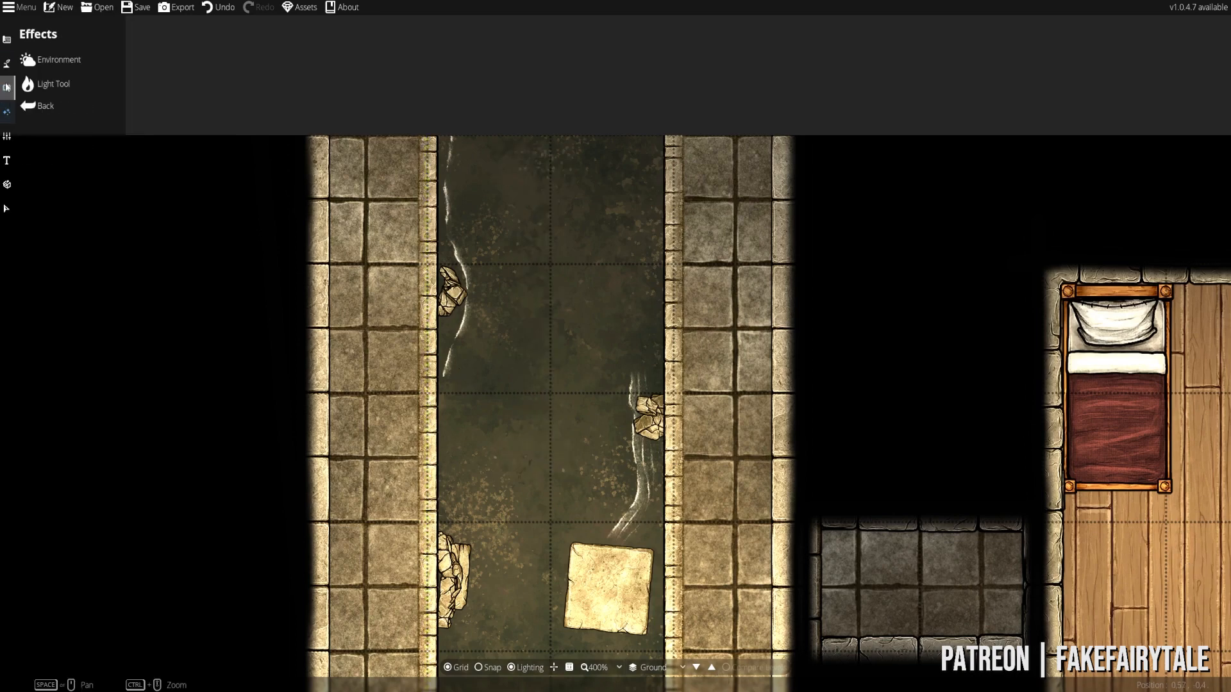
pyautogui.click(7, 87)
pyautogui.click(8, 68)
pyautogui.click(52, 131)
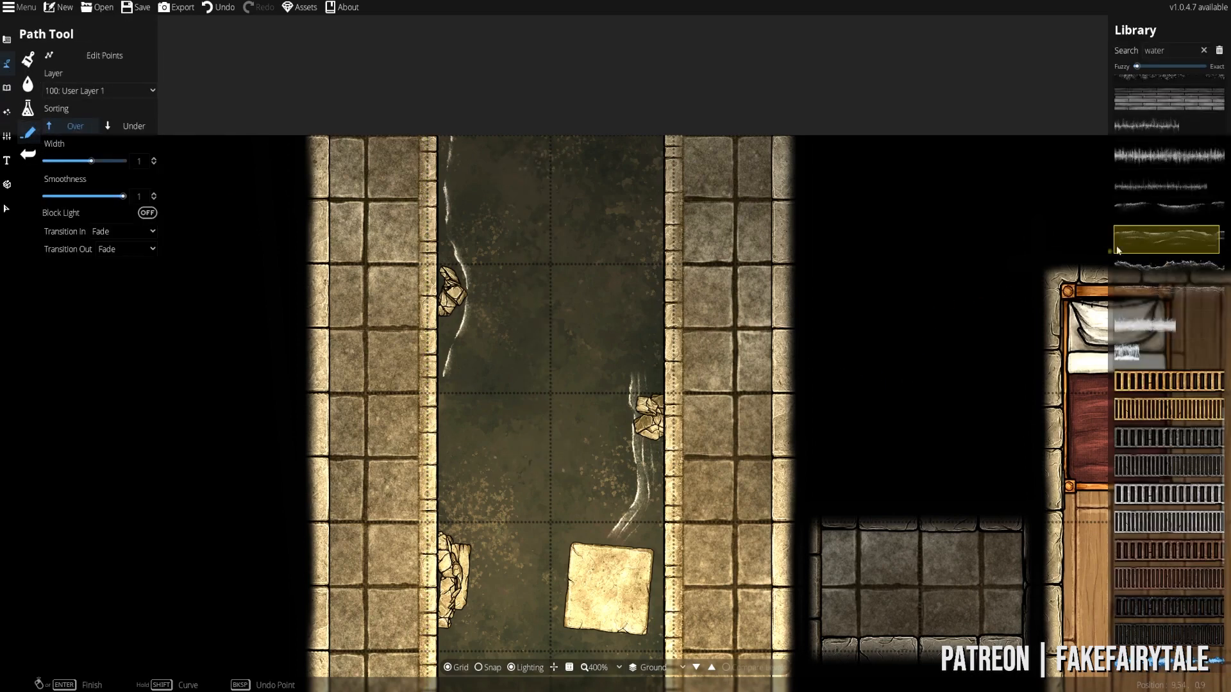
pyautogui.click(1150, 211)
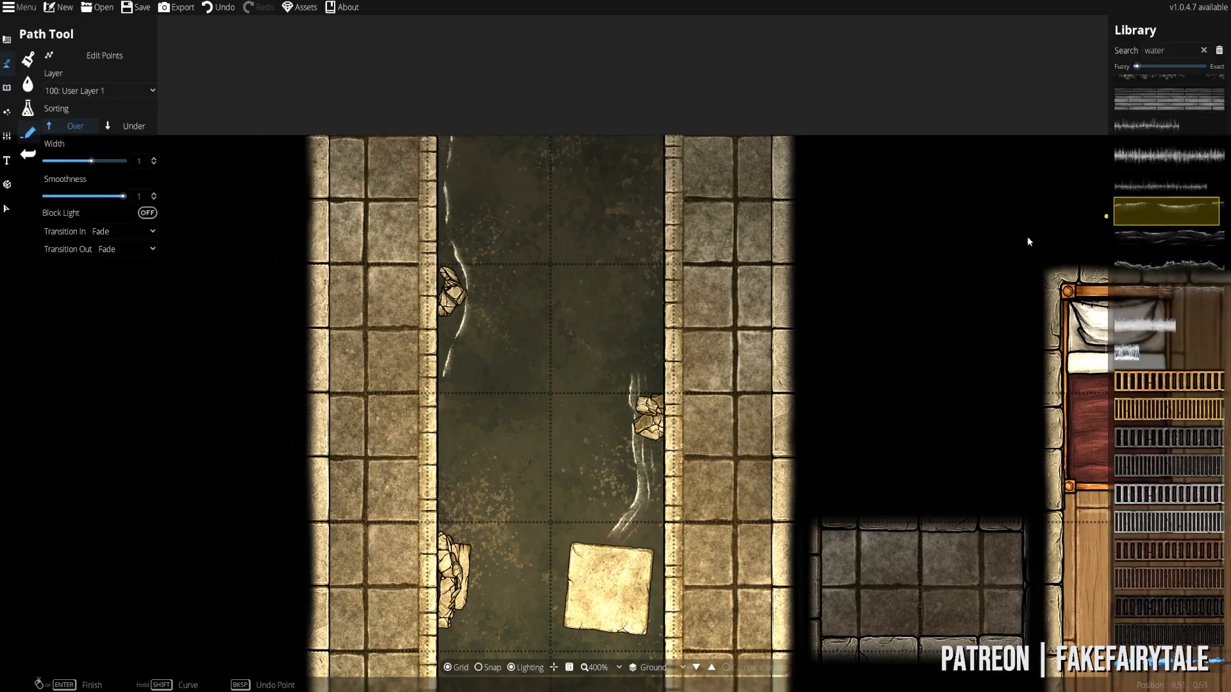
pyautogui.click(77, 160)
pyautogui.scroll(3, 497, 395)
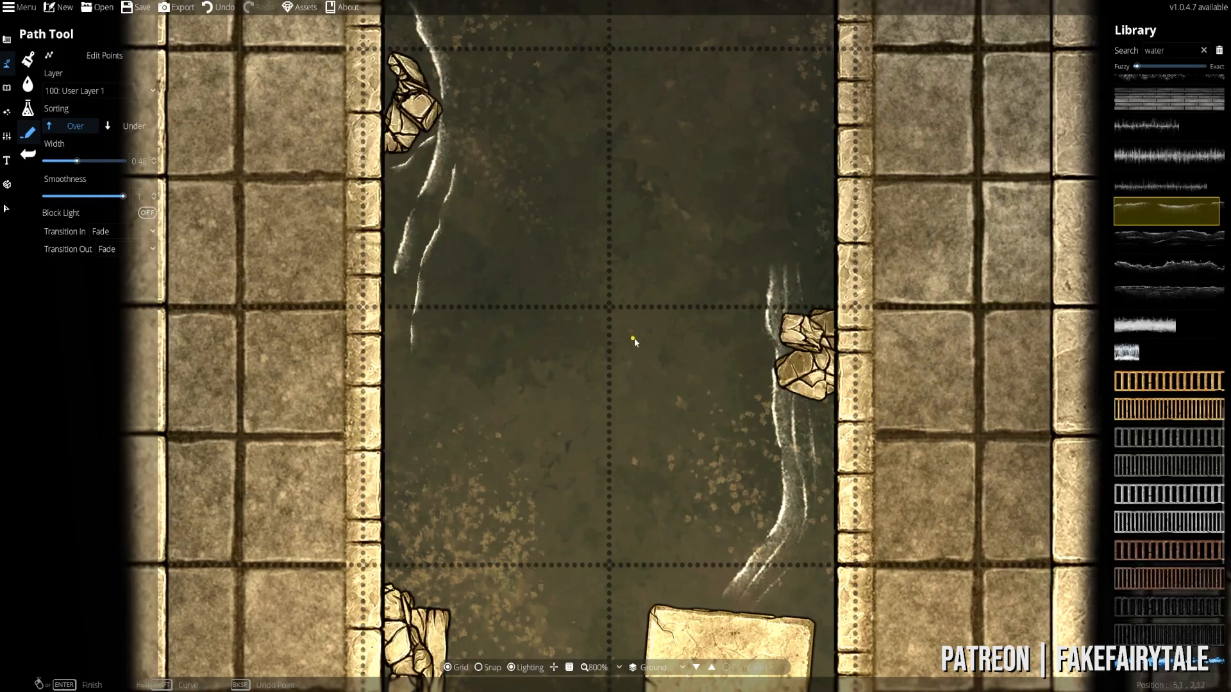
# - Try a fading Water D Path along the canal's east edge just above the eastern rubble, and undo it
pyautogui.moveTo(633, 339); pyautogui.dragTo(648, 505)
pyautogui.moveTo(607, 359); pyautogui.dragTo(602, 450)
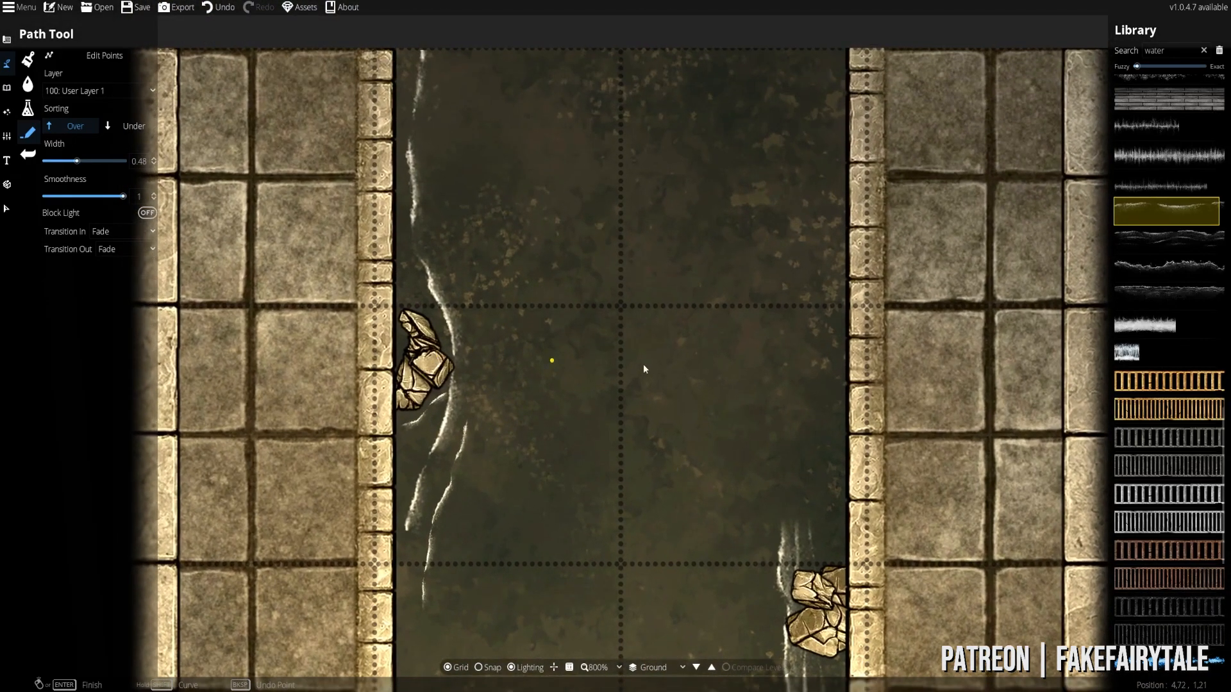
pyautogui.click(1158, 294)
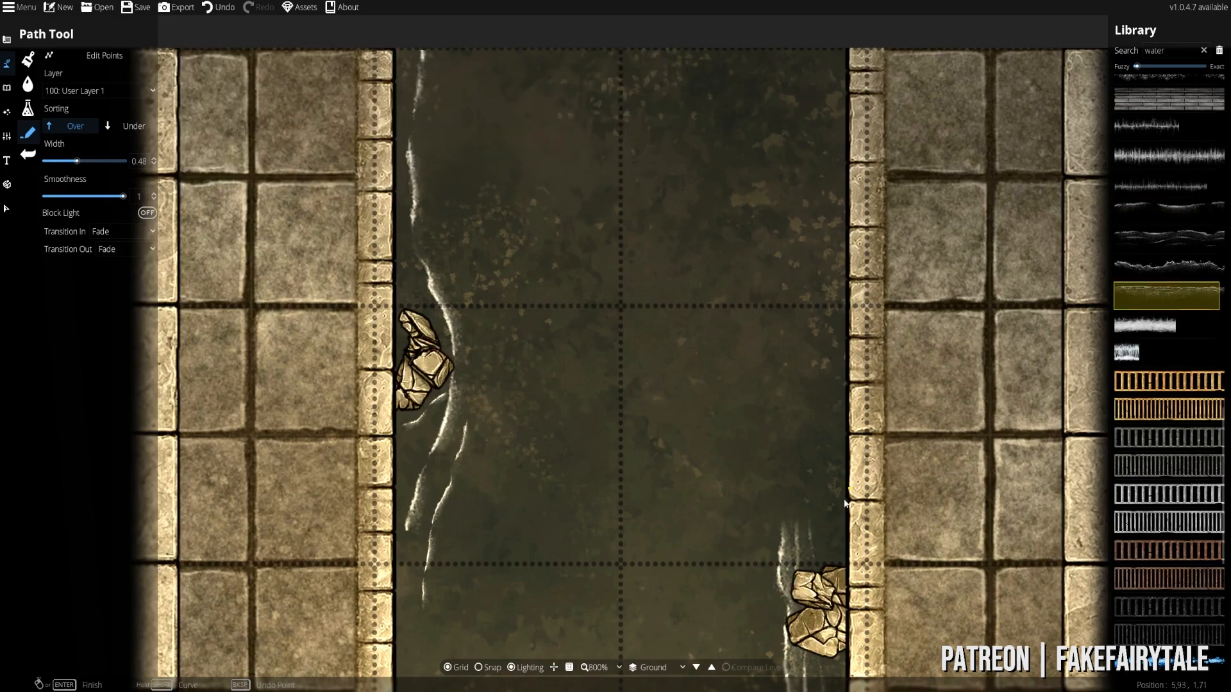
pyautogui.moveTo(801, 567); pyautogui.dragTo(774, 482)
pyautogui.click(805, 461)
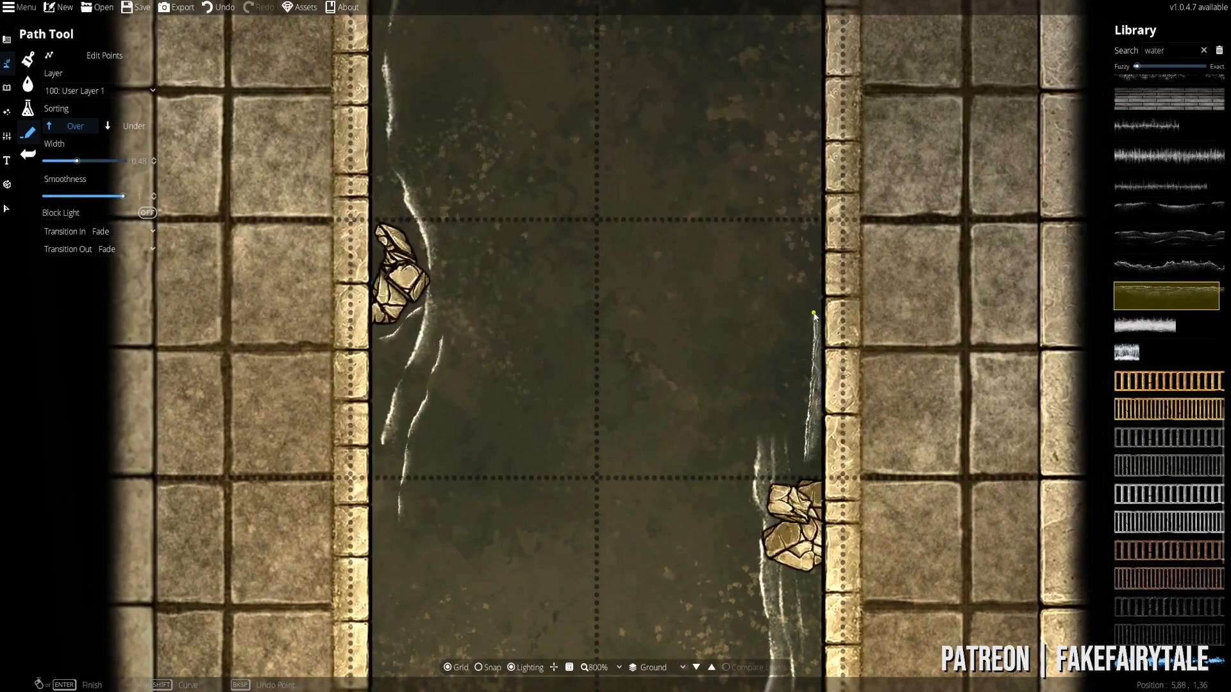
pyautogui.click(1164, 239)
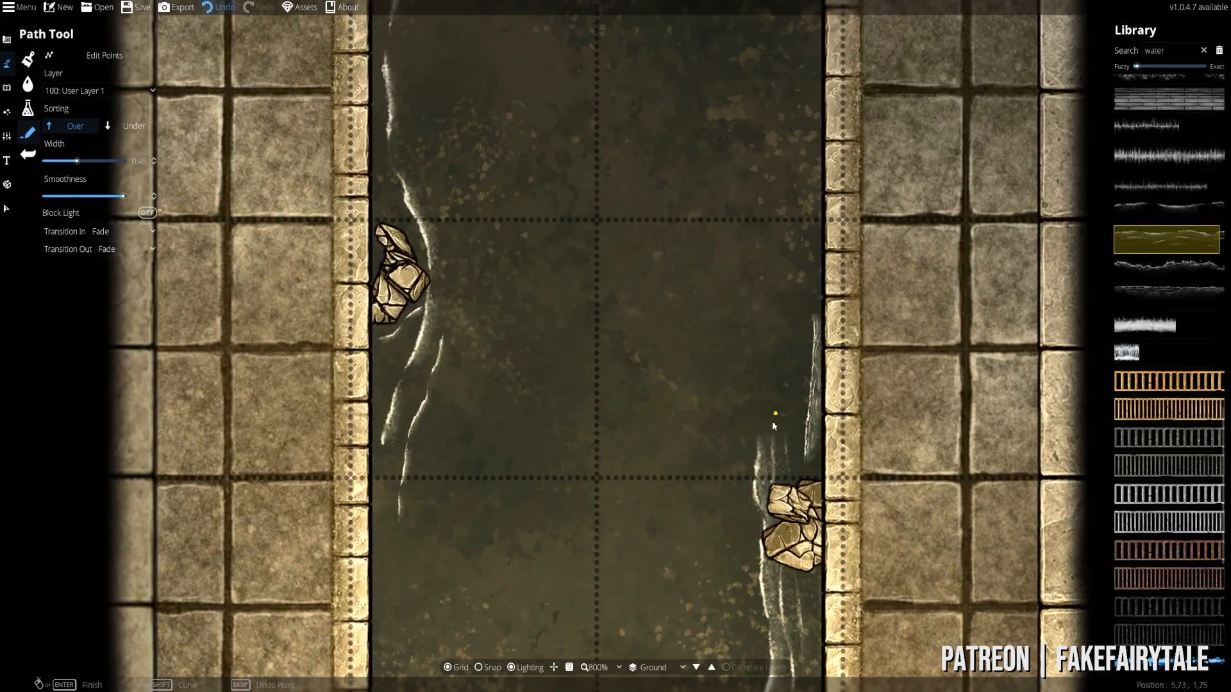
pyautogui.hotkey('ctrl', 'z')
# - Try a Water B Path in the same spot above the eastern rubble, and undo it
pyautogui.click(799, 468)
pyautogui.click(811, 354)
pyautogui.rightClick(812, 354)
pyautogui.hotkey('ctrl', 'z')
# - Set the path width to 1 and draw a Water B Path from above the eastern rubble along the east edge to the map's upper border
pyautogui.moveTo(77, 161); pyautogui.dragTo(82, 165)
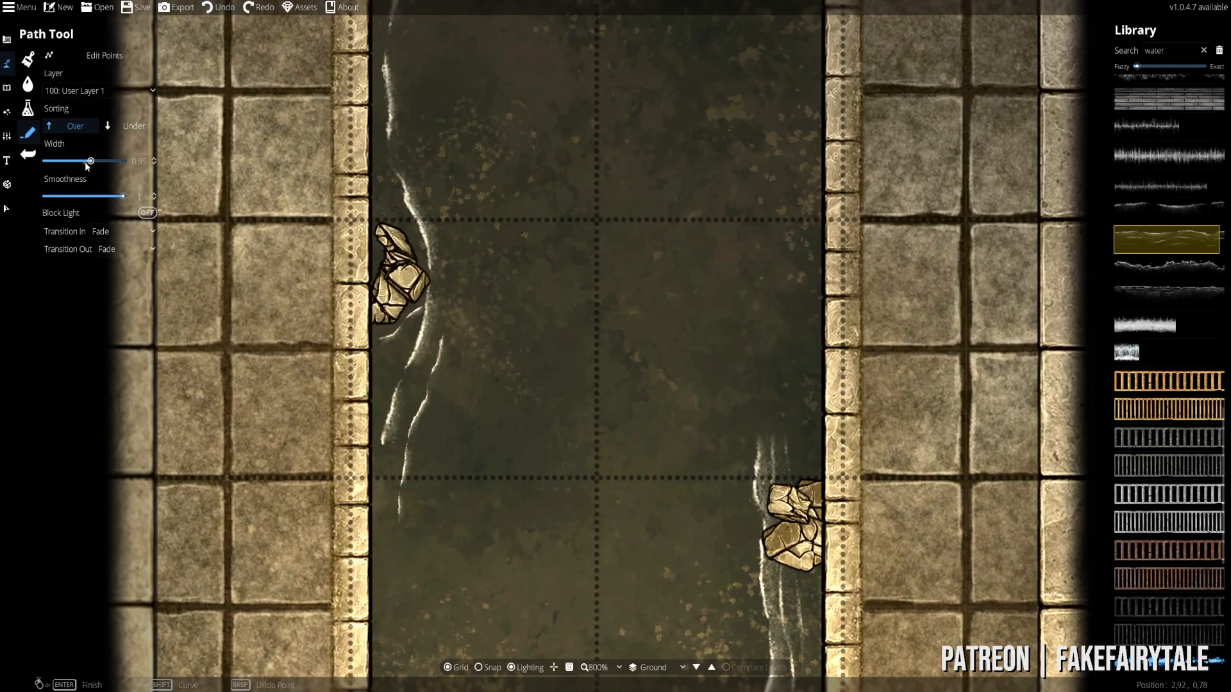
pyautogui.click(816, 288)
pyautogui.click(809, 244)
pyautogui.click(807, 185)
pyautogui.moveTo(817, 125); pyautogui.dragTo(833, 350)
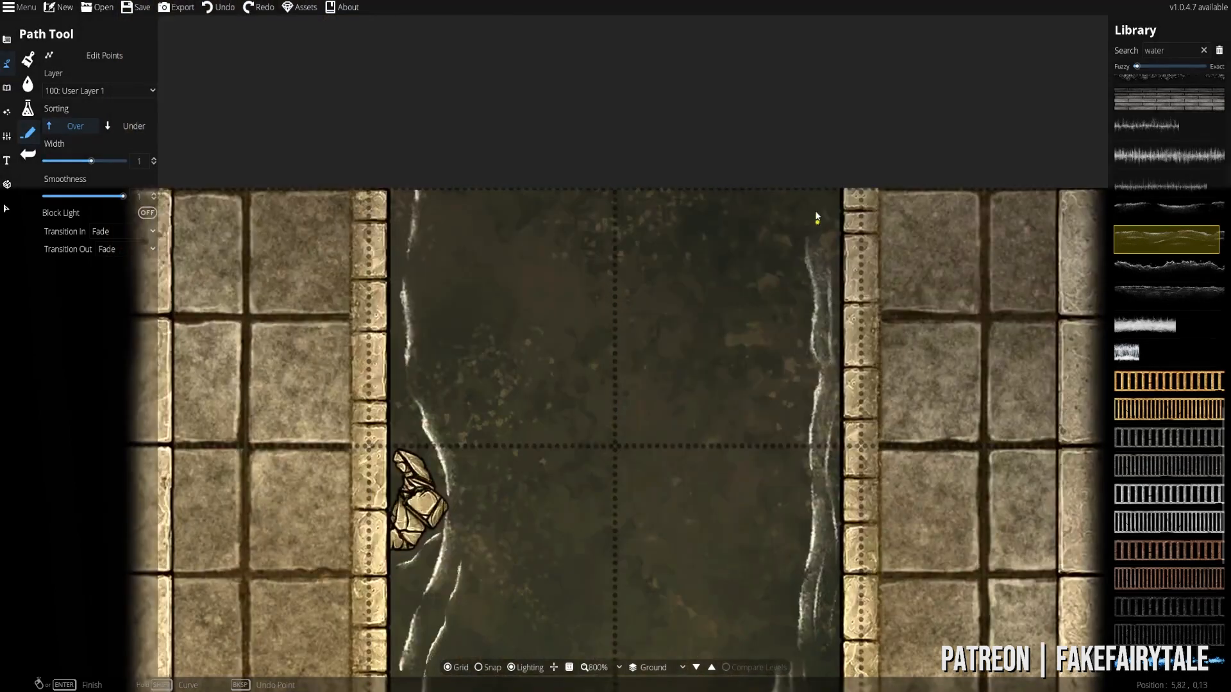
pyautogui.rightClick(826, 162)
# - Look over the north-south canal from the water paths down to the bridge junction and back up
pyautogui.scroll(-1, 850, 414)
pyautogui.moveTo(868, 600); pyautogui.dragTo(736, 320)
pyautogui.click(671, 155)
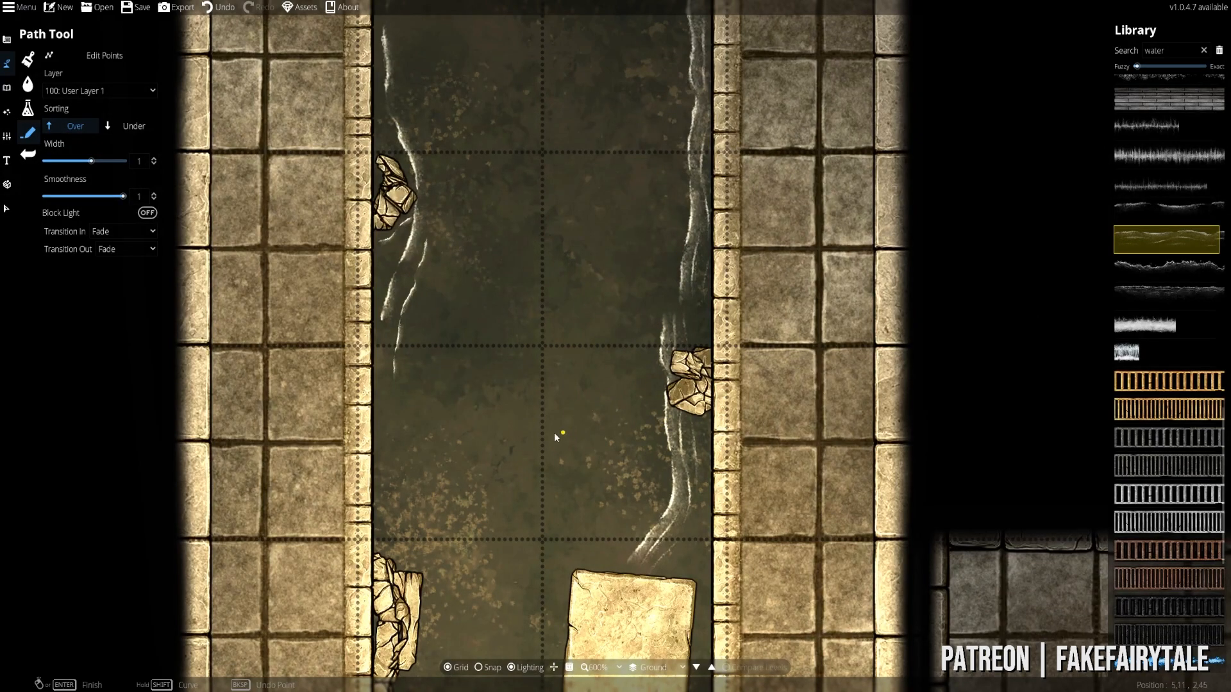
pyautogui.moveTo(498, 576); pyautogui.dragTo(448, 230)
pyautogui.moveTo(532, 519); pyautogui.dragTo(483, 229)
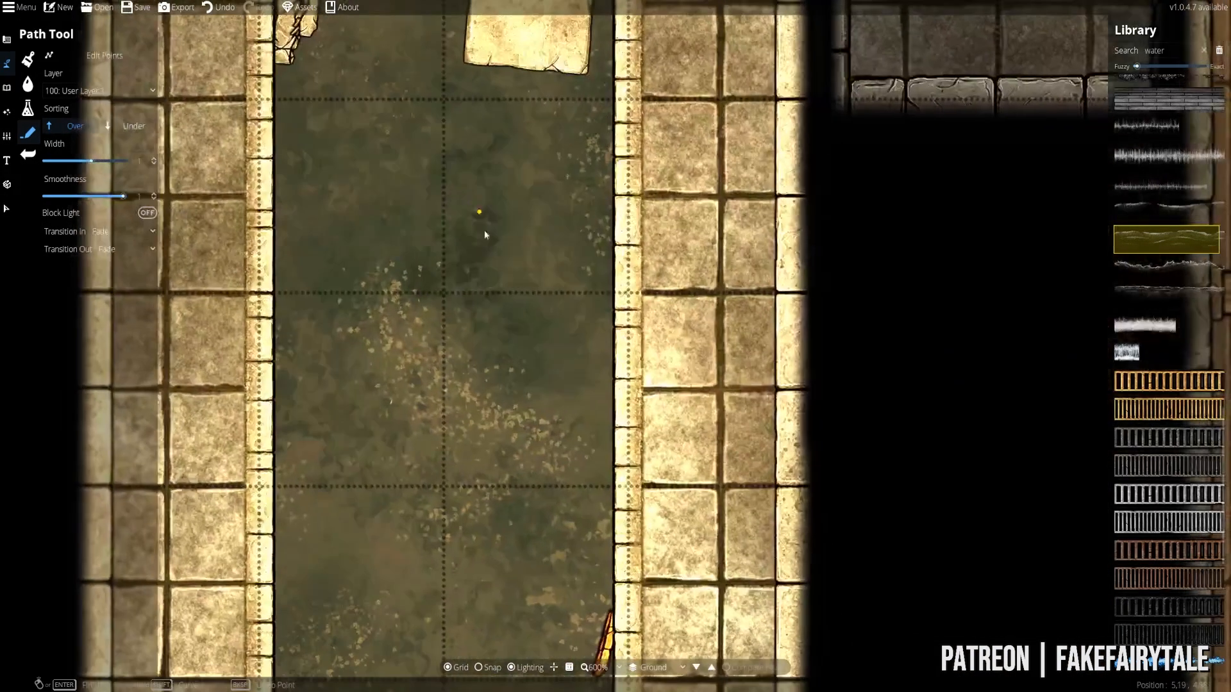
pyautogui.moveTo(417, 375); pyautogui.dragTo(410, 93)
pyautogui.scroll(-4, 478, 477)
pyautogui.moveTo(540, 539); pyautogui.dragTo(509, 106)
pyautogui.moveTo(518, 182); pyautogui.dragTo(547, 333)
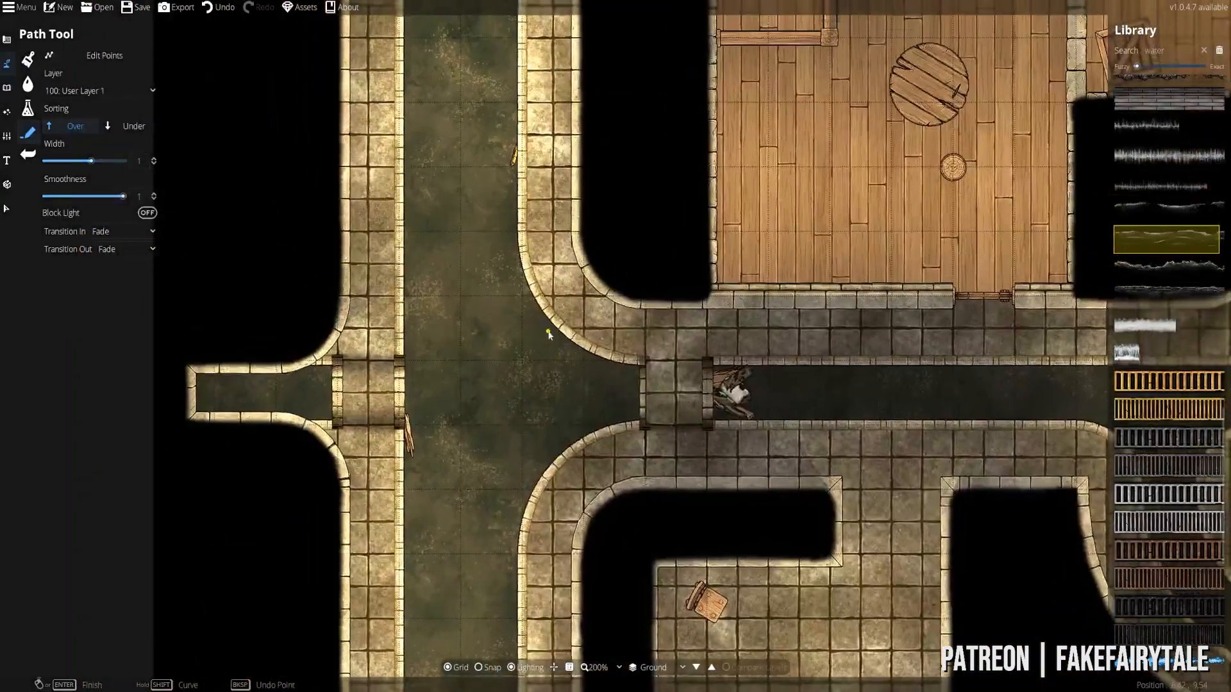
pyautogui.moveTo(499, 423); pyautogui.dragTo(484, 559)
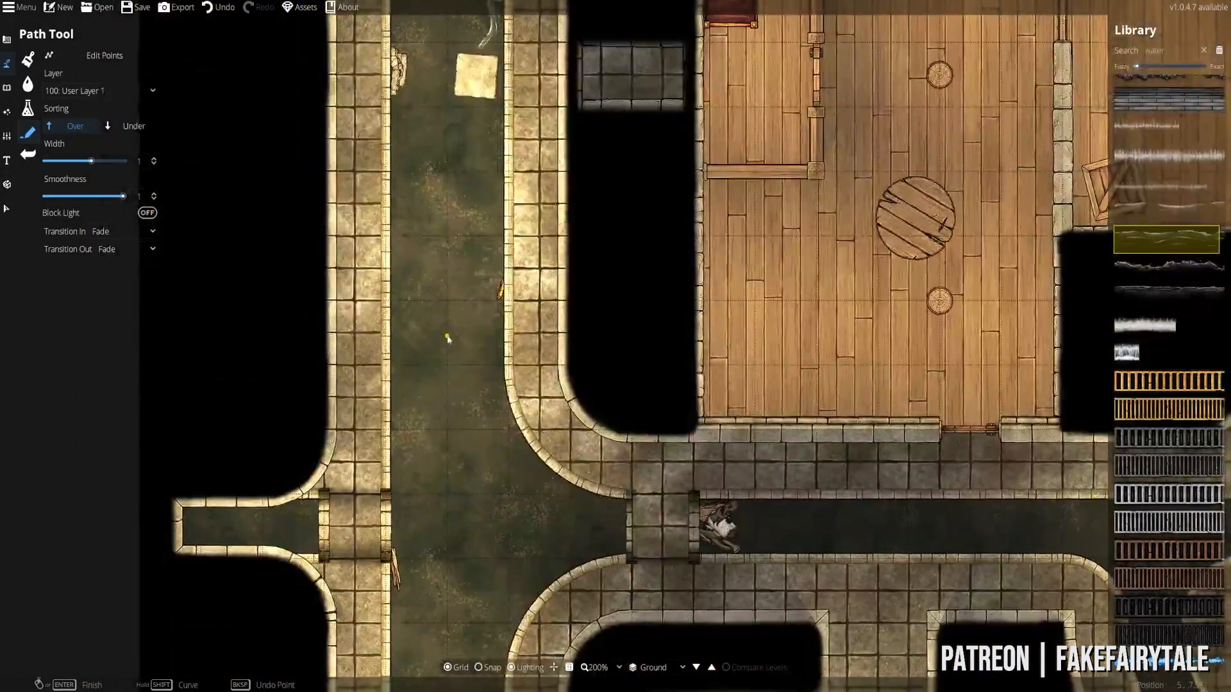
pyautogui.moveTo(549, 443); pyautogui.dragTo(370, 39)
pyautogui.moveTo(548, 474); pyautogui.dragTo(568, 136)
pyautogui.moveTo(568, 567); pyautogui.dragTo(756, 664)
pyautogui.moveTo(654, 71); pyautogui.dragTo(668, 589)
pyautogui.moveTo(565, 219); pyautogui.dragTo(608, 599)
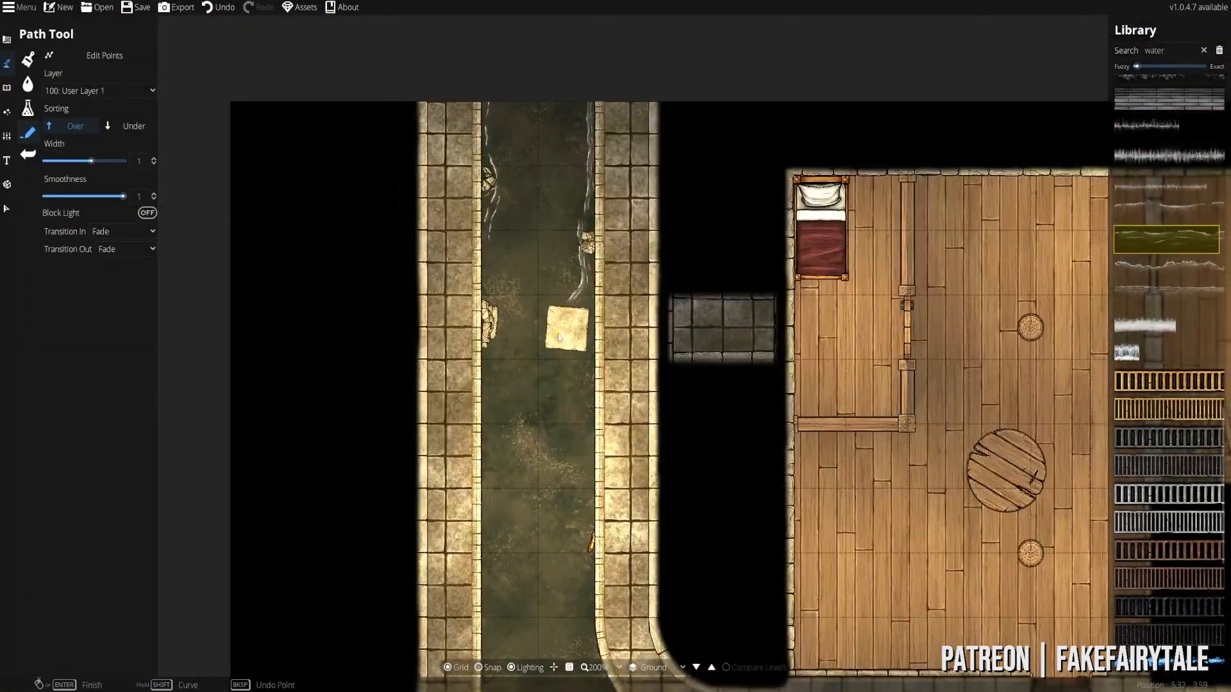
# - Undo all the water ripple paths around the rubble, the stone slab and the canal edges
pyautogui.hotkey('ctrl', 'z')
pyautogui.hotkey('ctrl', 'z')
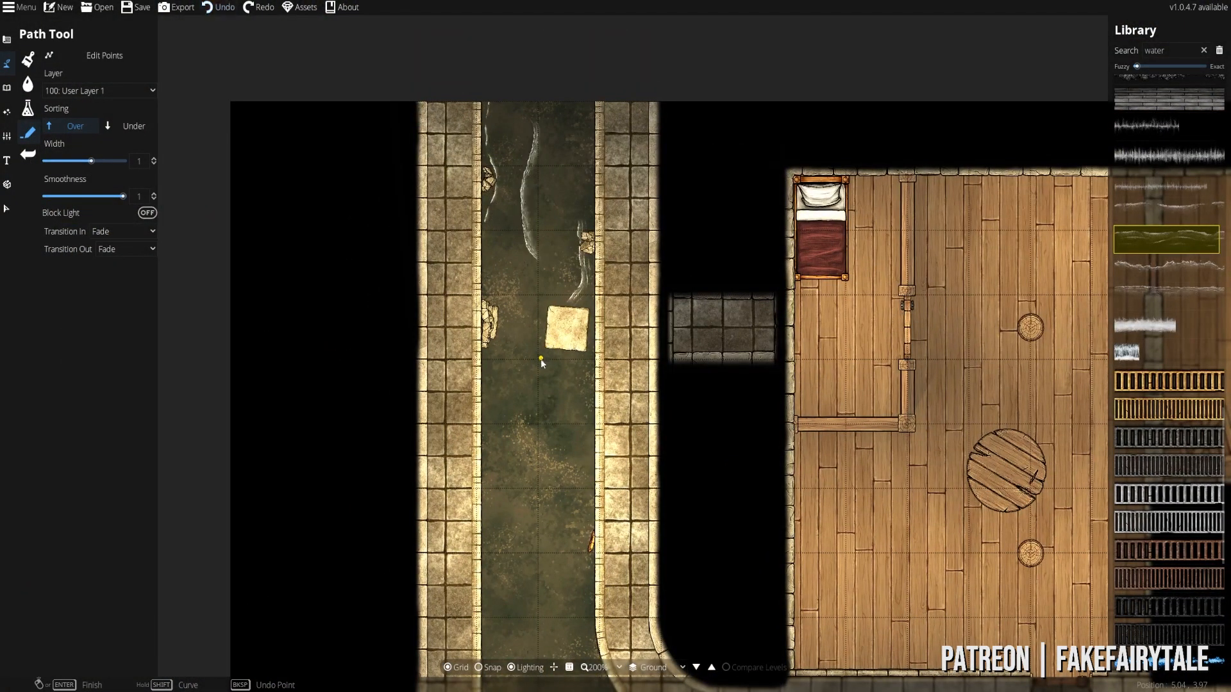
pyautogui.hotkey('ctrl', 'y')
pyautogui.hotkey('ctrl', 'y')
pyautogui.hotkey('ctrl', 'z')
pyautogui.hotkey('ctrl', 'z')
pyautogui.hotkey('ctrl', 'z')
pyautogui.hotkey('ctrl', 'z')
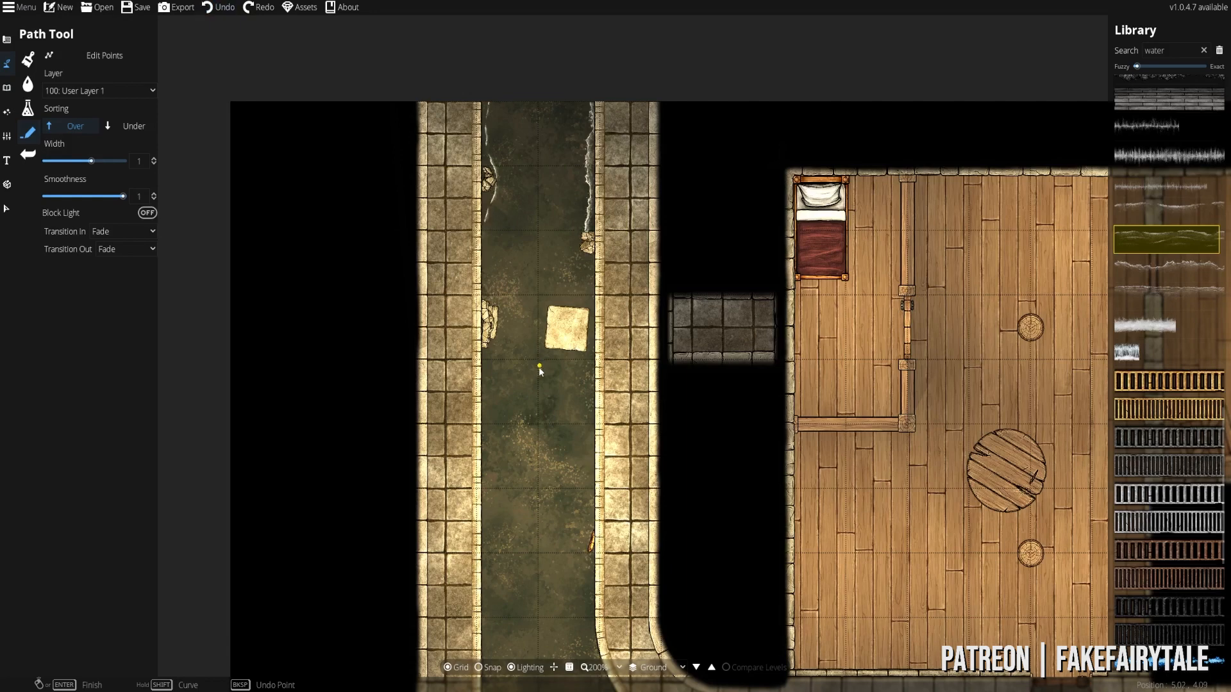
pyautogui.moveTo(504, 262); pyautogui.dragTo(573, 345)
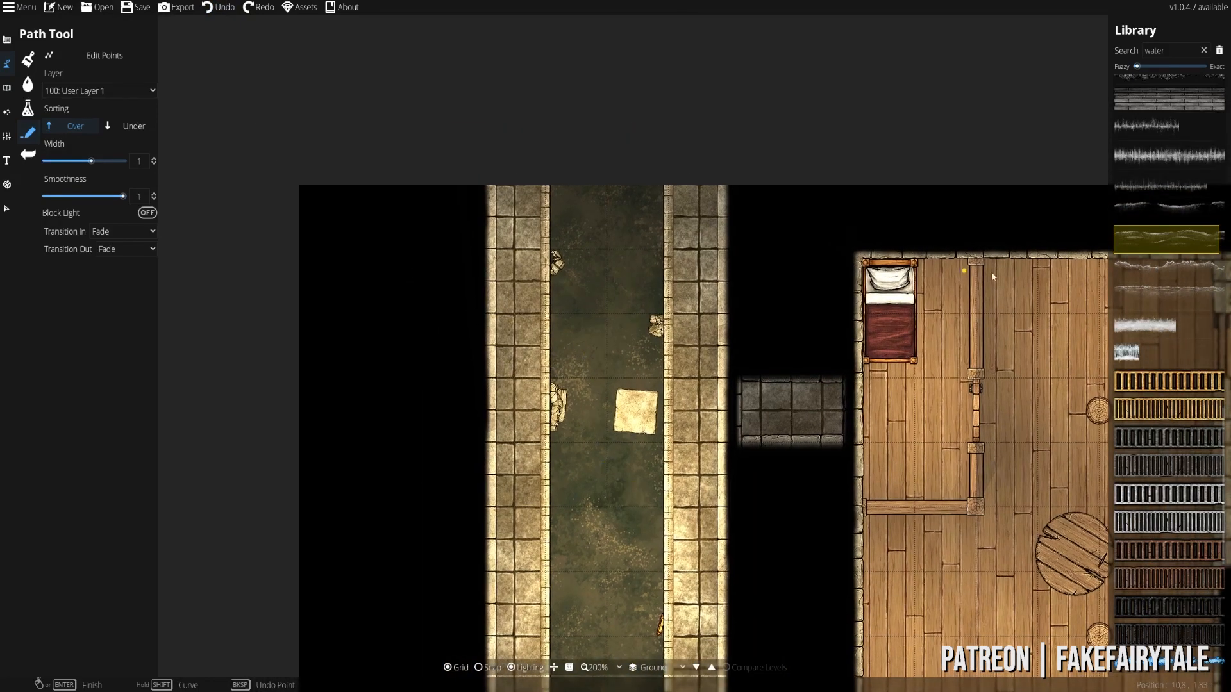
# - Switch from the Path tool to the Object tool and search its library for "rubble wood"
pyautogui.click(1166, 206)
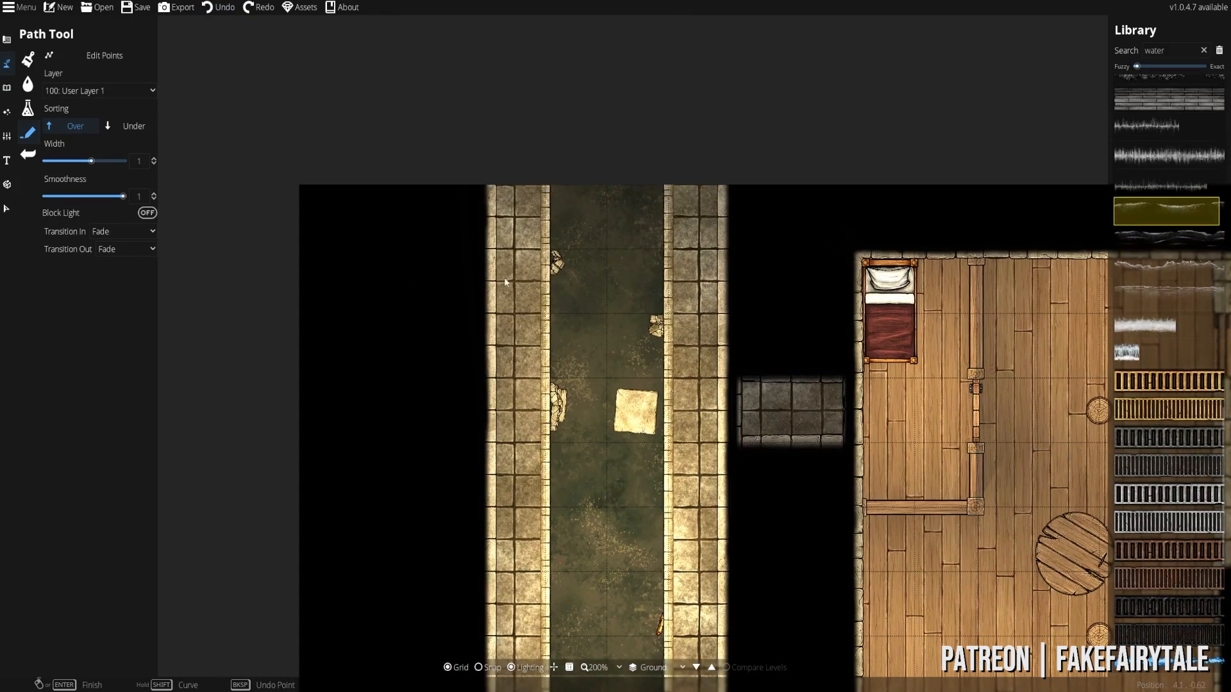
pyautogui.moveTo(594, 528); pyautogui.dragTo(594, 358)
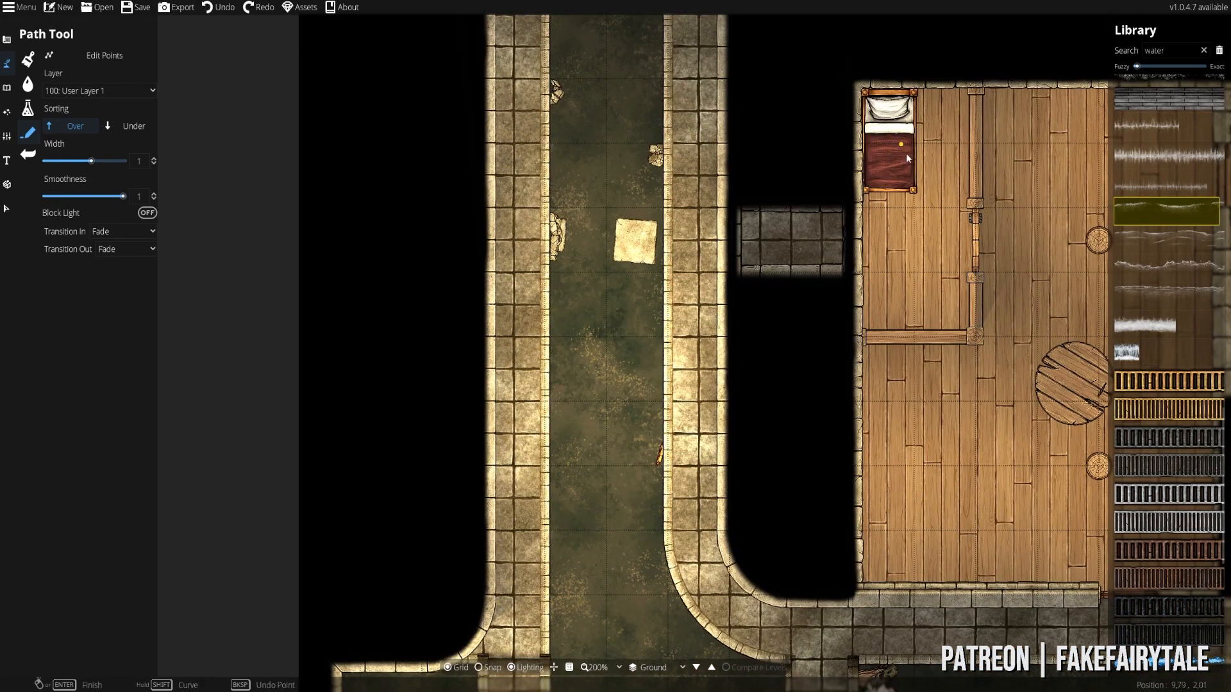
pyautogui.scroll(2, 593, 246)
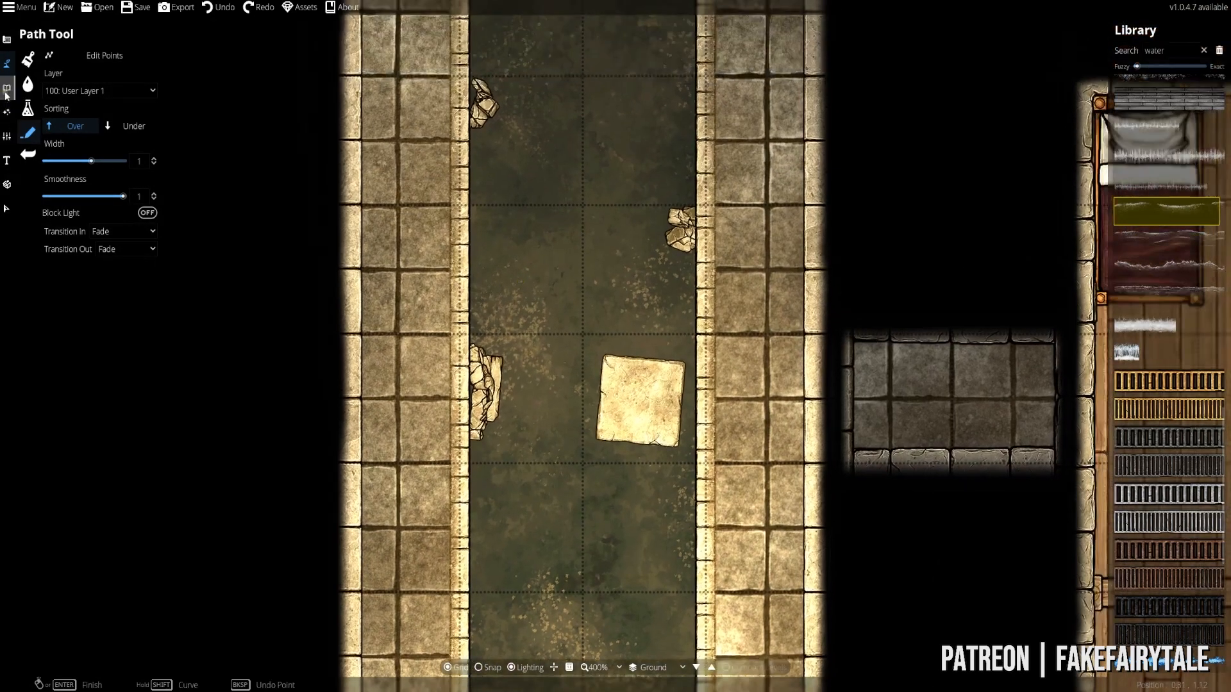
pyautogui.click(6, 90)
pyautogui.click(5, 63)
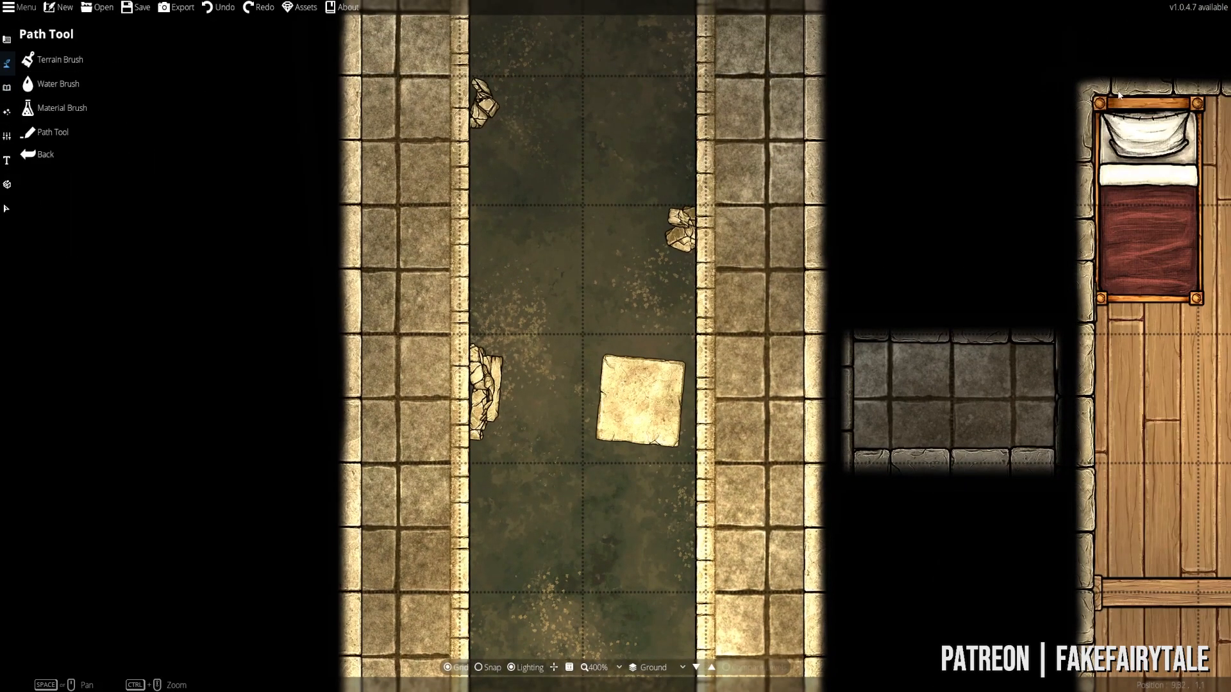
pyautogui.click(6, 87)
pyautogui.click(37, 60)
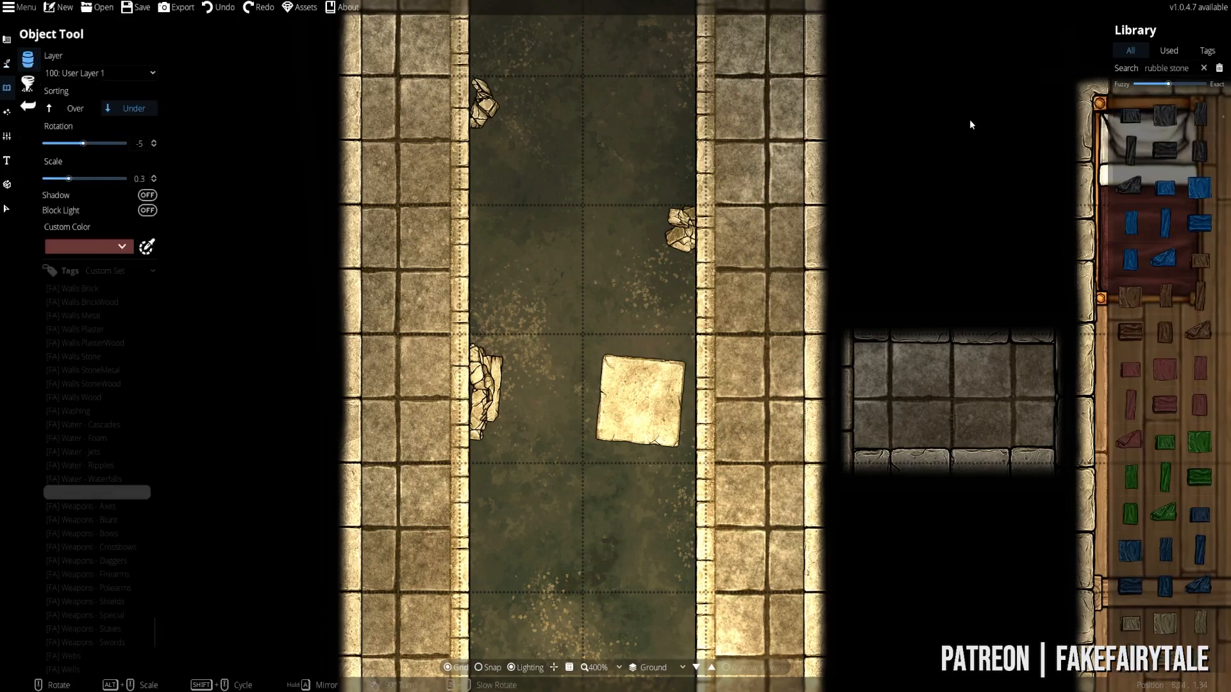
pyautogui.click(1200, 68)
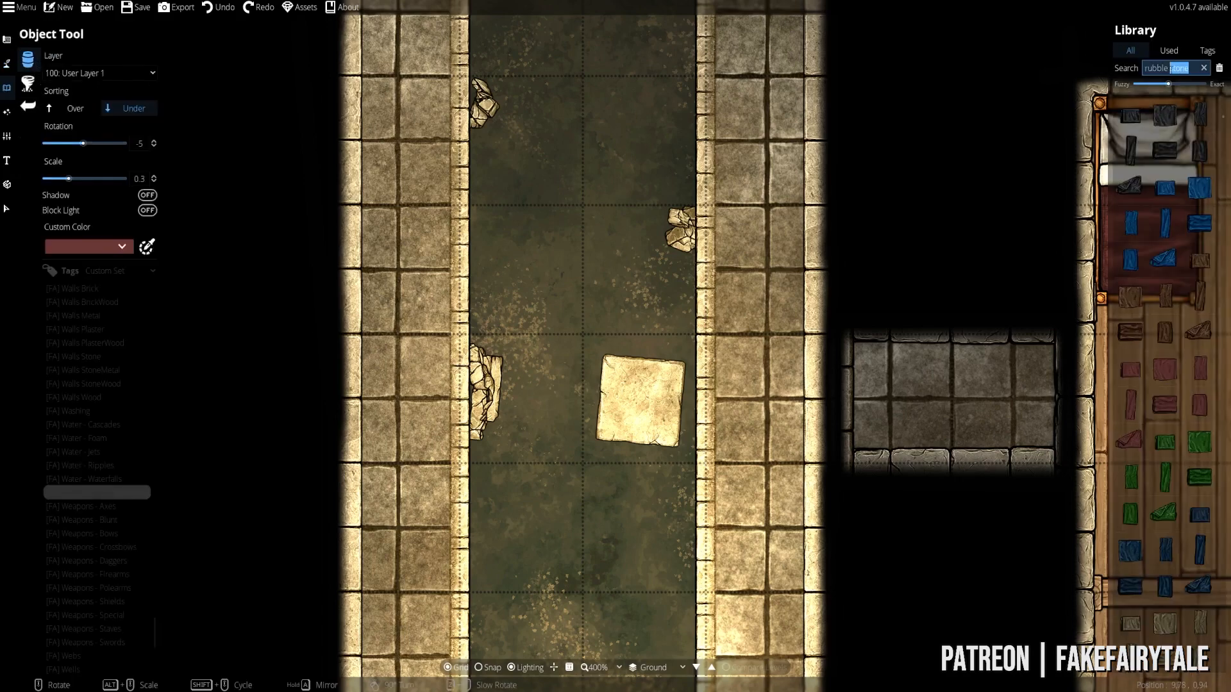
pyautogui.write('wood')
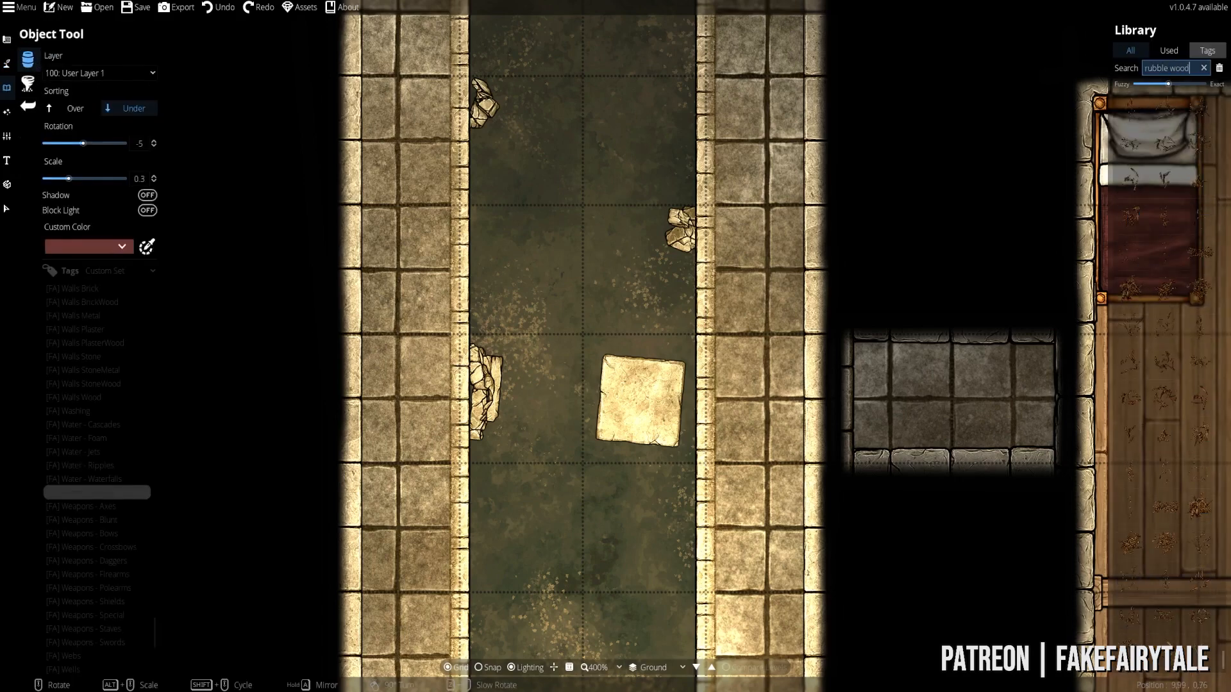
# - Browse the wood debris piles and try some out beside the eastern rubble
pyautogui.scroll(10, 1168, 152)
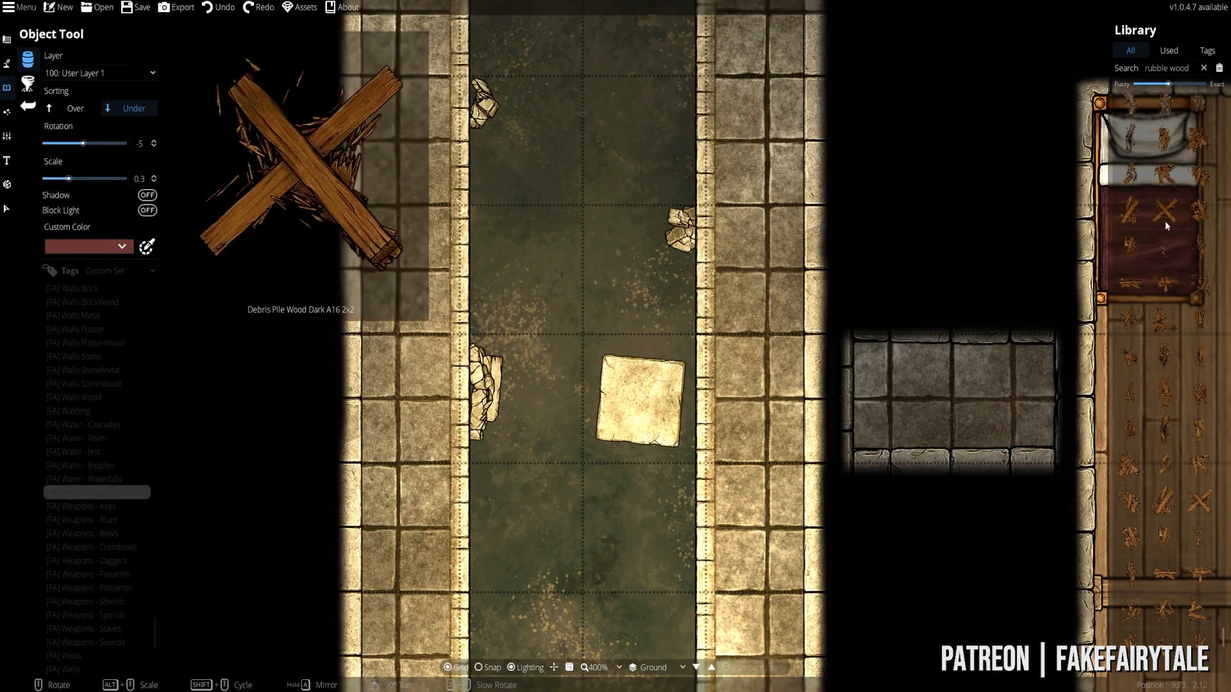
pyautogui.click(1196, 175)
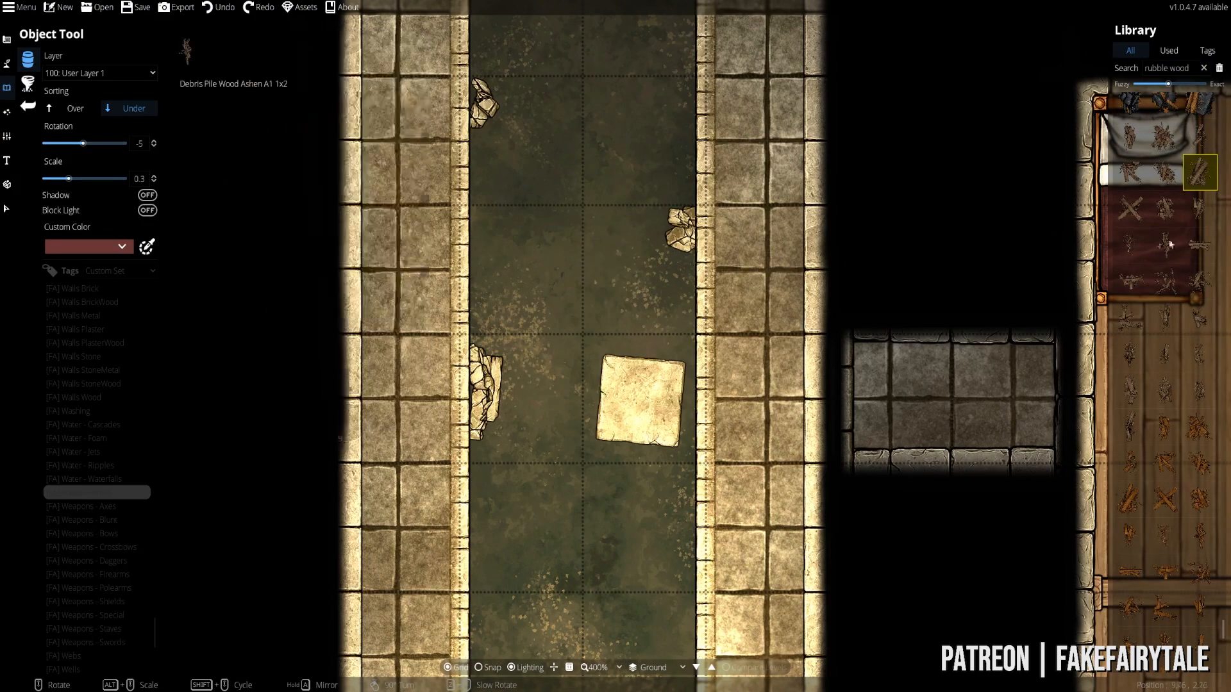
pyautogui.click(1199, 245)
pyautogui.scroll(-5, 1160, 320)
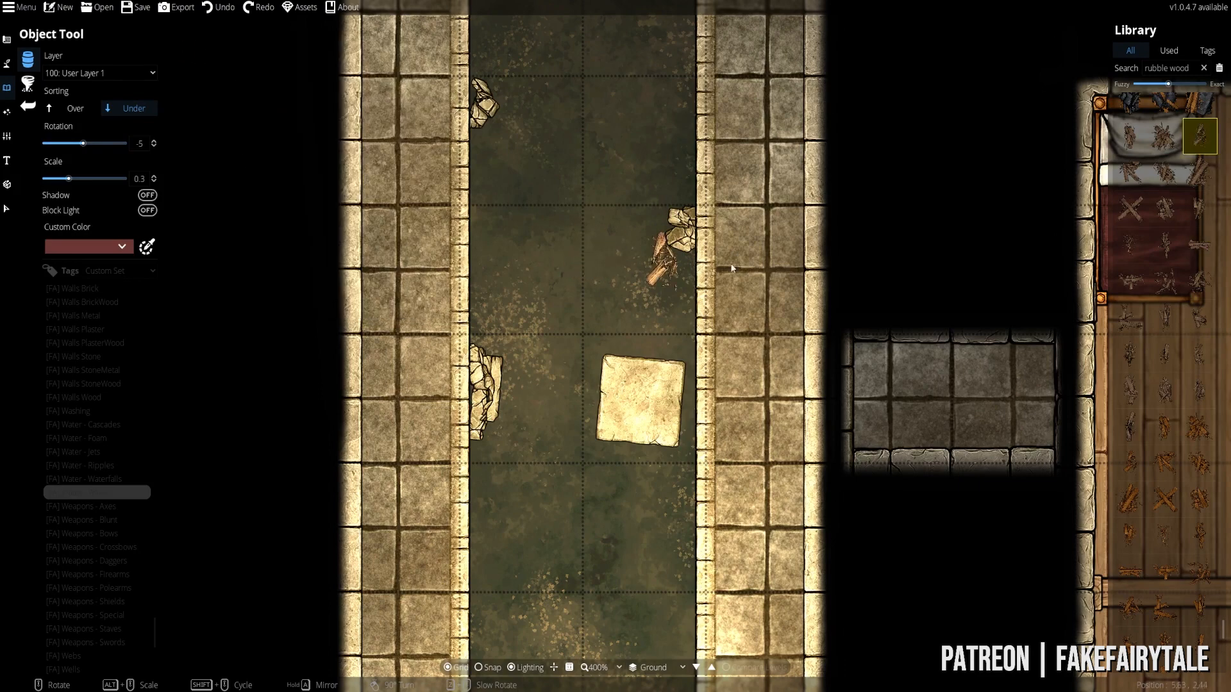
pyautogui.click(1161, 352)
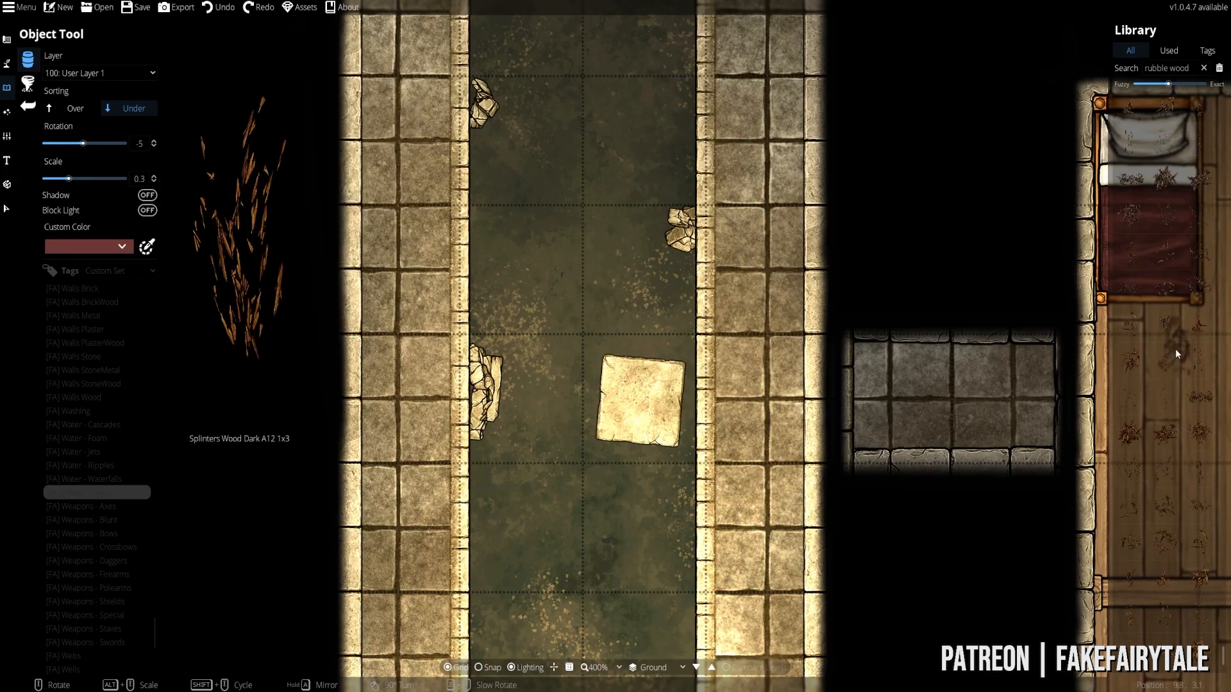
pyautogui.scroll(3, 625, 265)
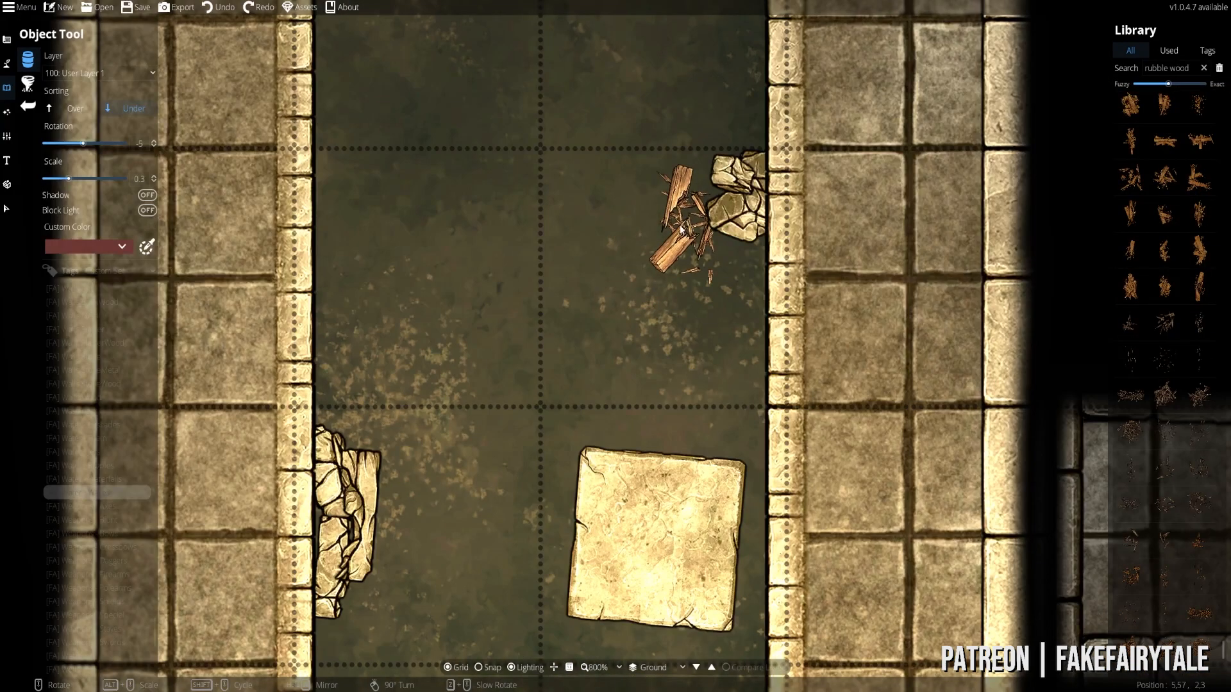
# - Set the object sorting to Over and search the object library for "plank"
pyautogui.moveTo(560, 124); pyautogui.dragTo(634, 397)
pyautogui.scroll(6, 437, 270)
pyautogui.press('Up')
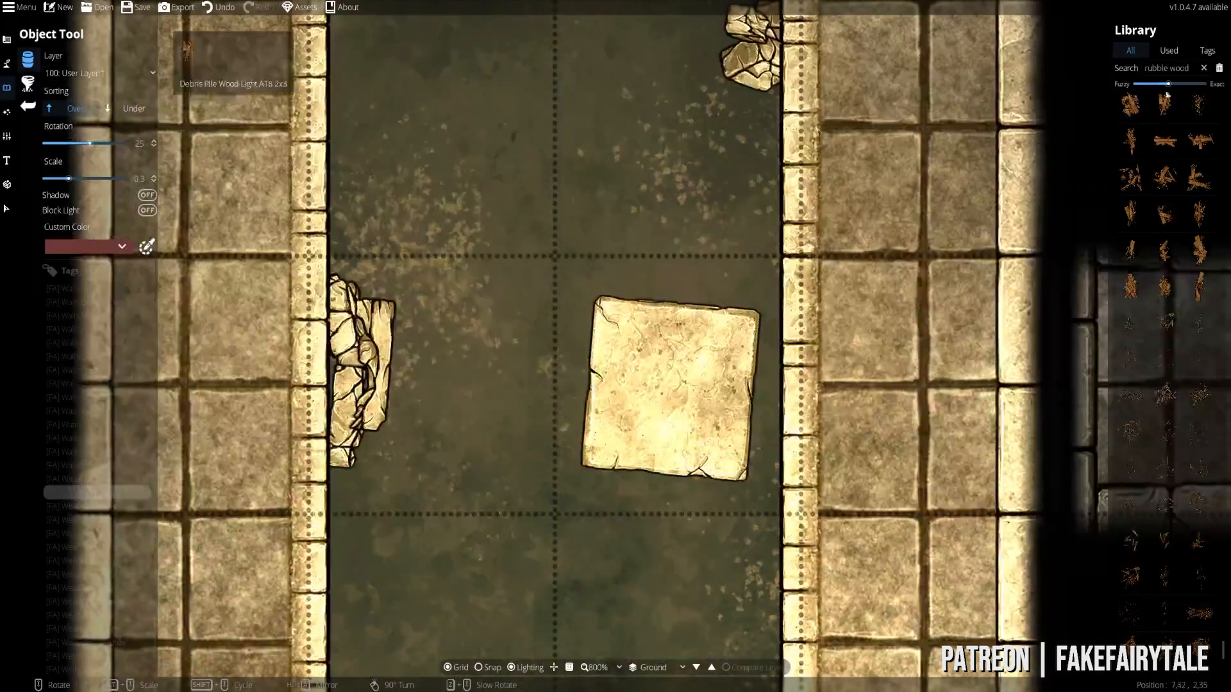
pyautogui.moveTo(1193, 70); pyautogui.dragTo(1101, 78)
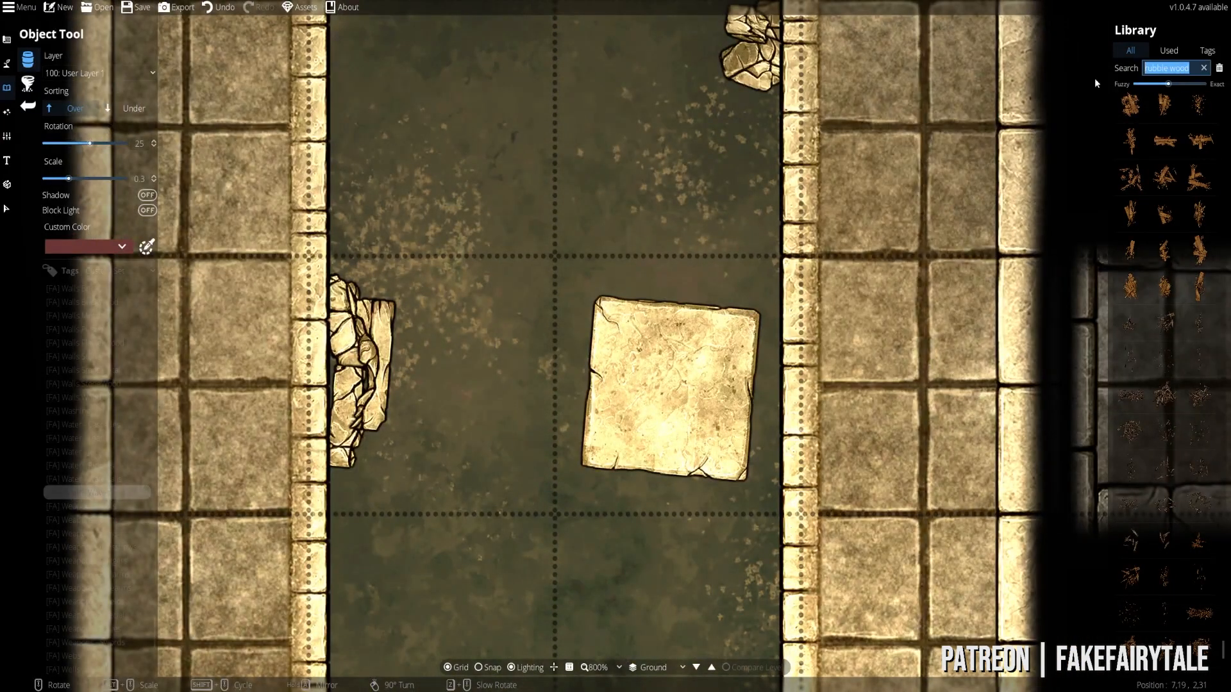
pyautogui.write('plank')
# - Set the rotation to 100 and scale to 0.7, and try a long plank along the stone slab's lower edge before undoing it
pyautogui.click(1164, 165)
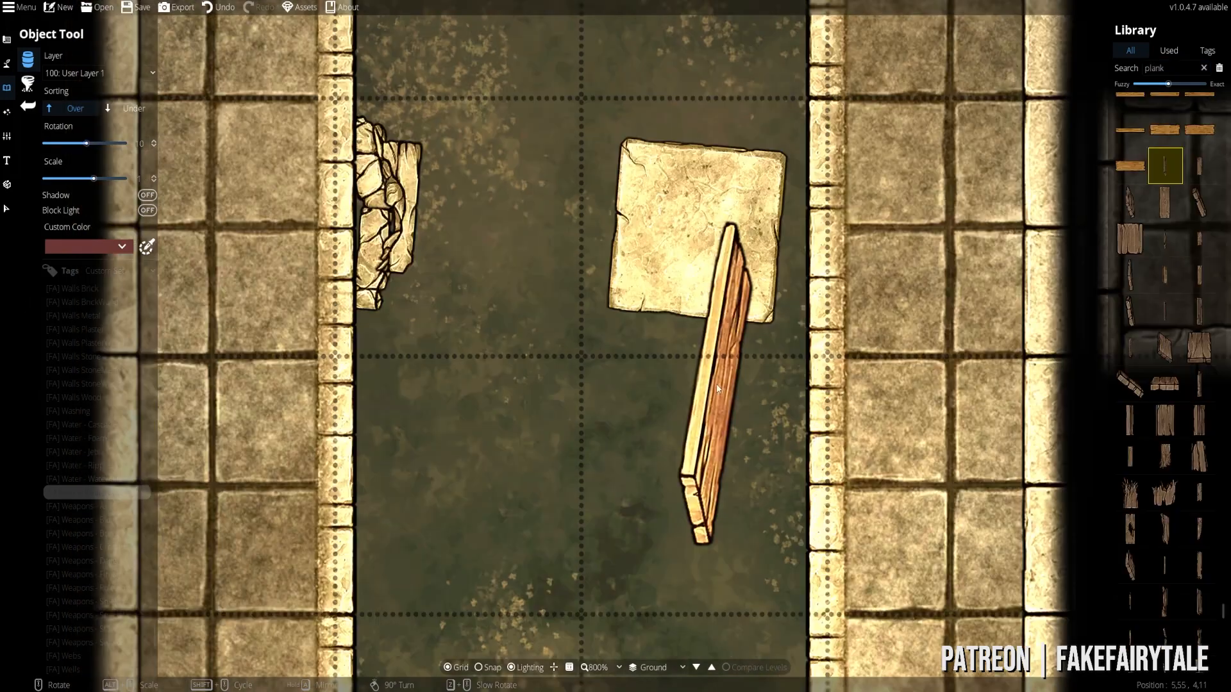
pyautogui.scroll(6, 717, 389)
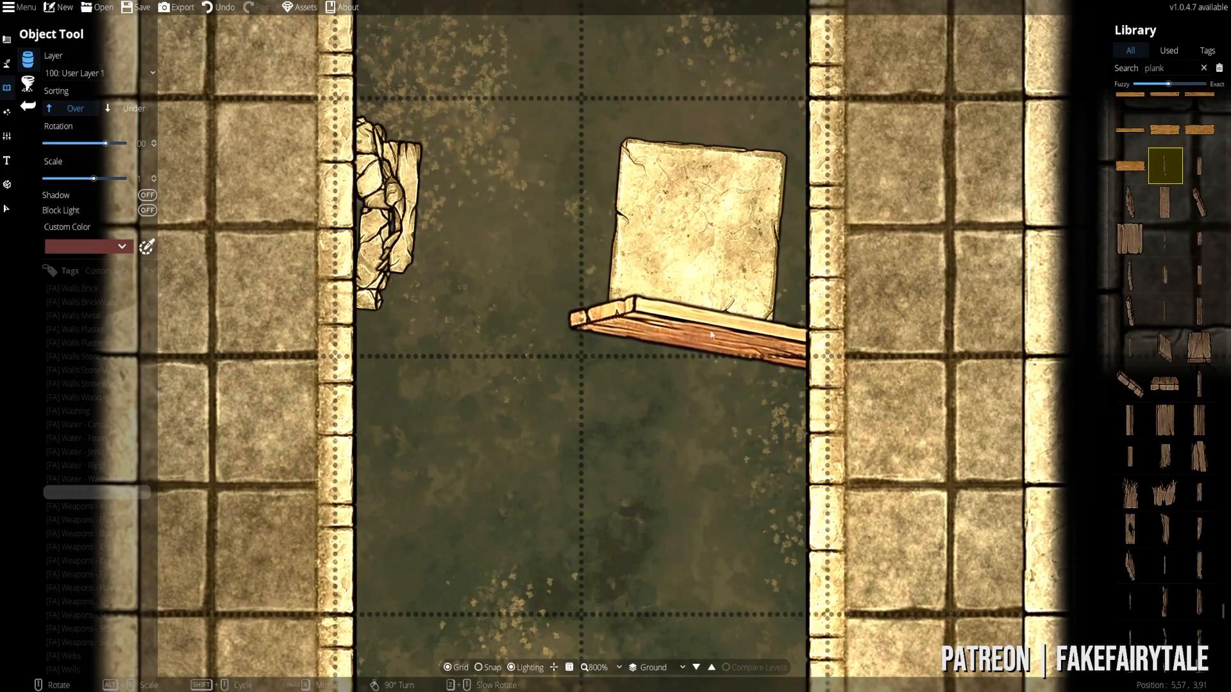
pyautogui.scroll(-3, 710, 336)
pyautogui.click(711, 335)
pyautogui.click(1130, 312)
pyautogui.click(219, 8)
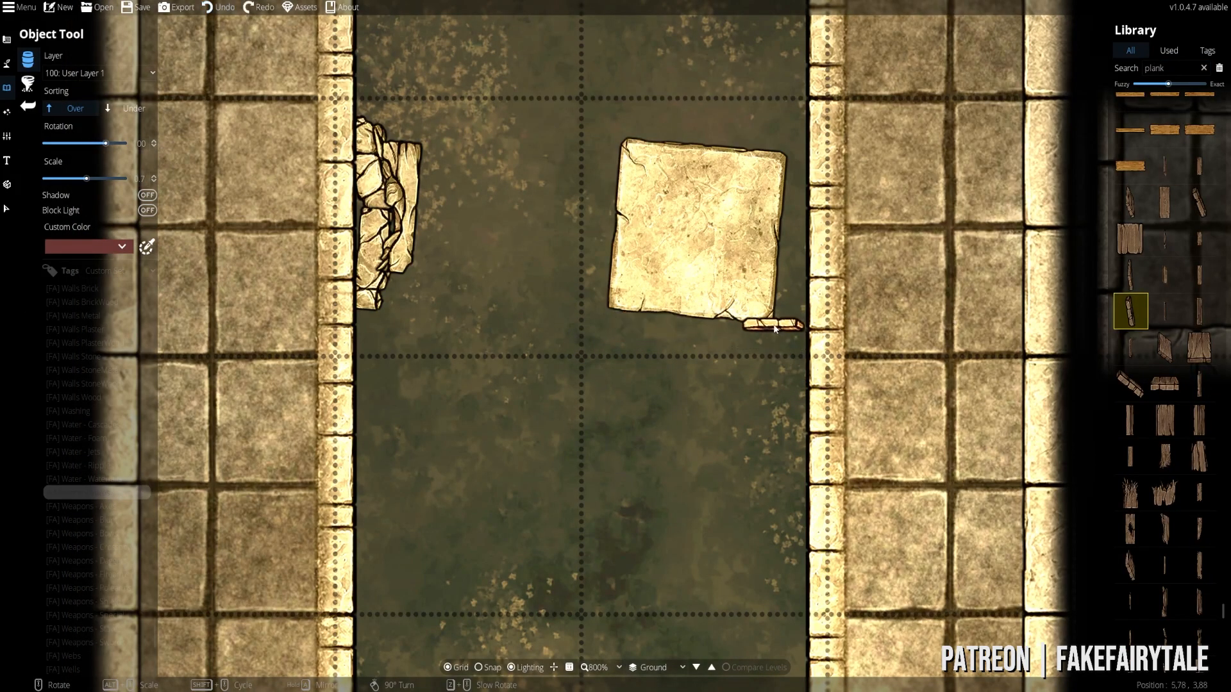
# - Place a short broken plank at the stone slab's lower right corner and a long plank along its lower edge
pyautogui.click(748, 327)
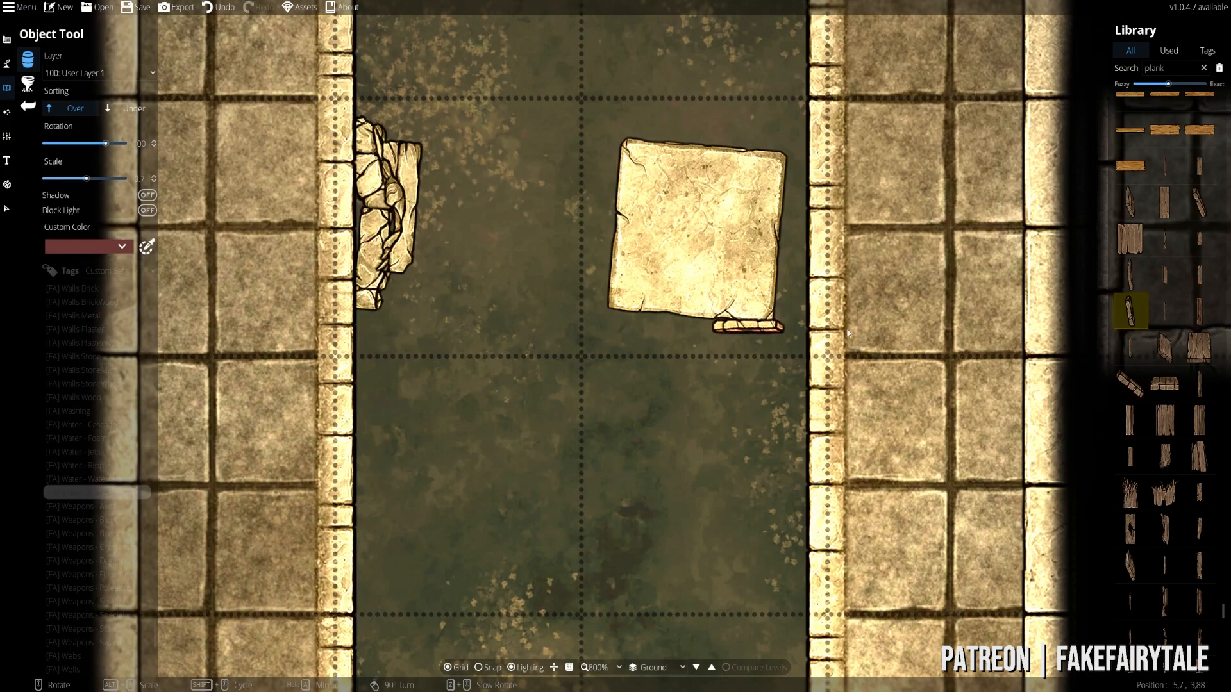
pyautogui.click(1164, 311)
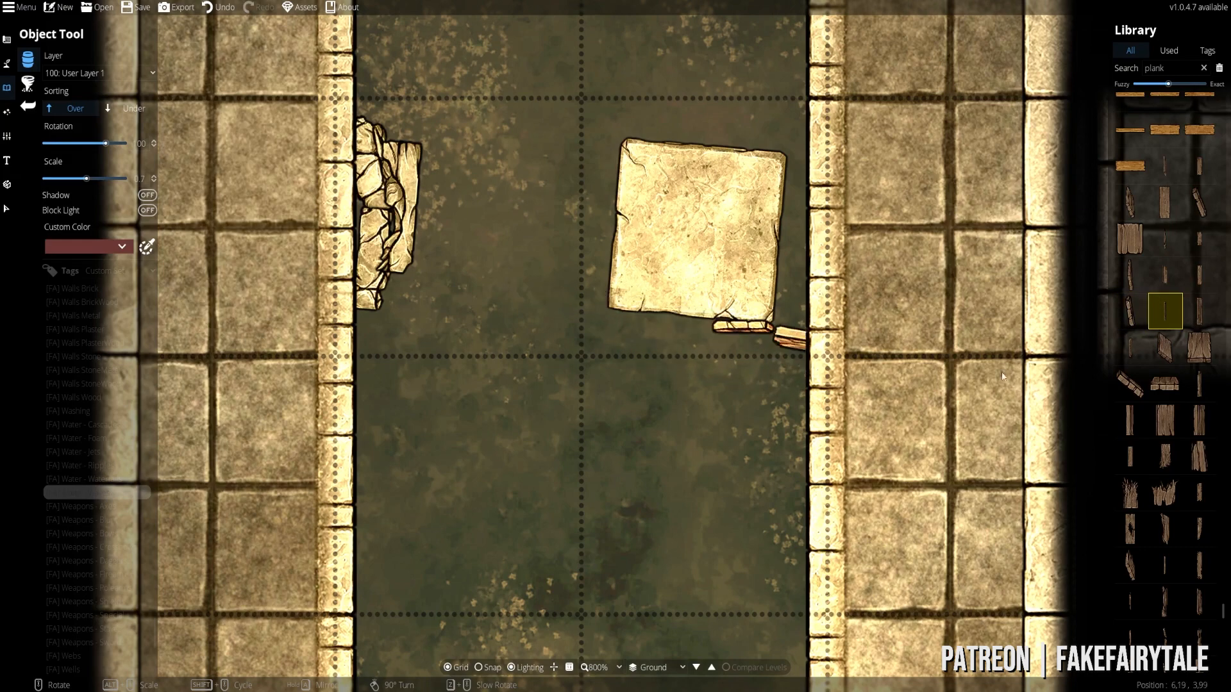
pyautogui.click(1129, 420)
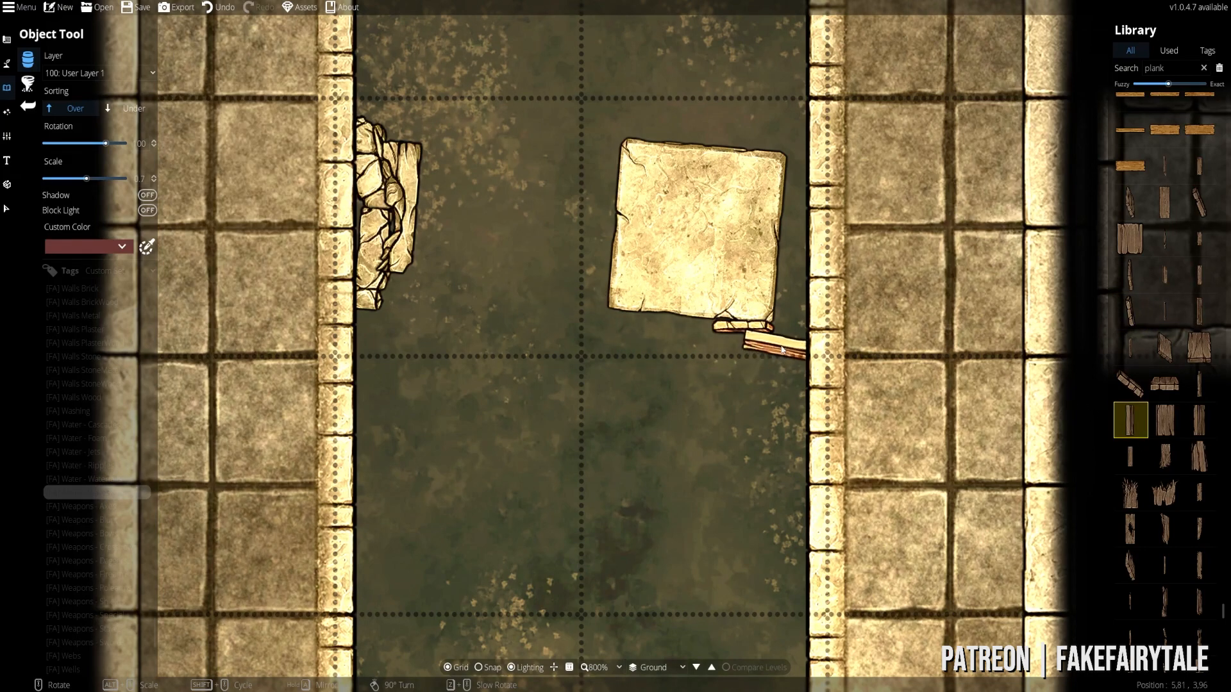
pyautogui.click(1199, 383)
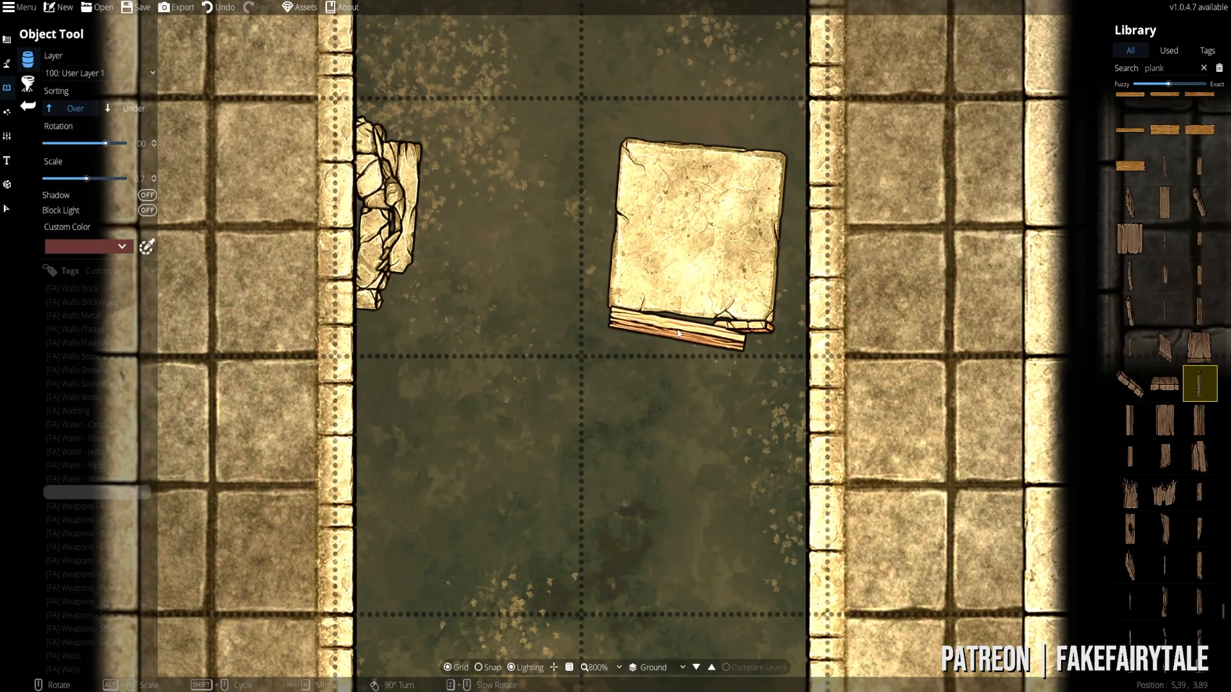
pyautogui.click(678, 332)
pyautogui.hotkey('ctrl', 'z')
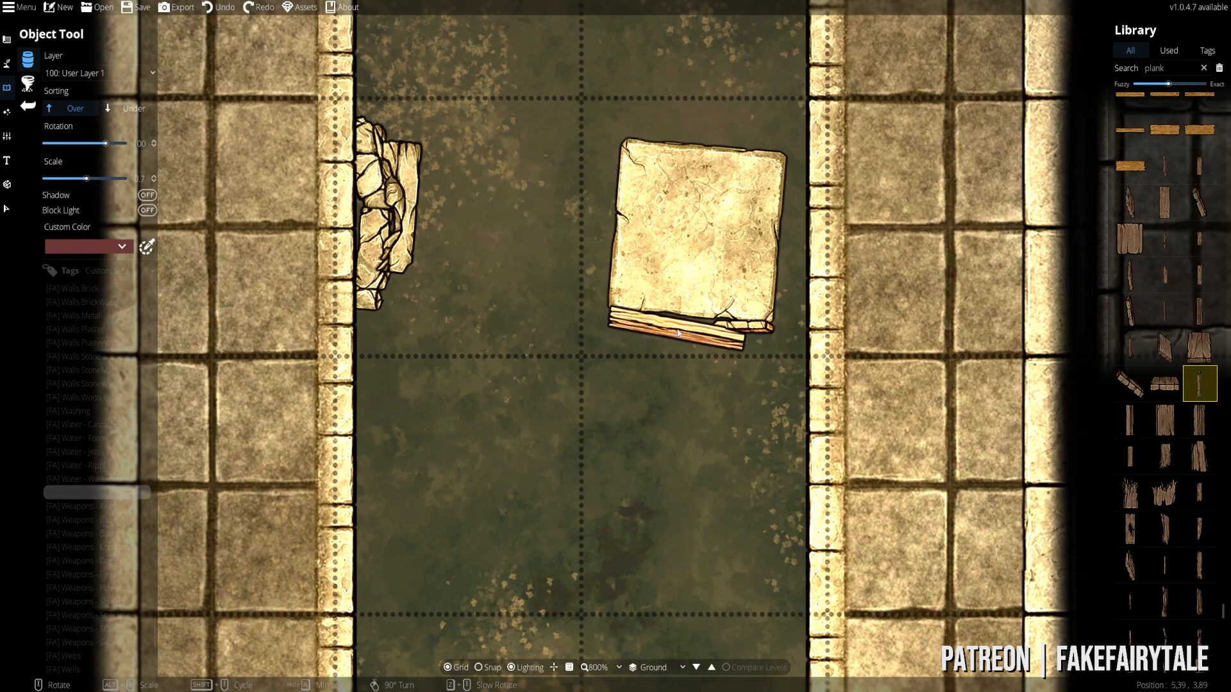
pyautogui.hotkey('ctrl', 'y')
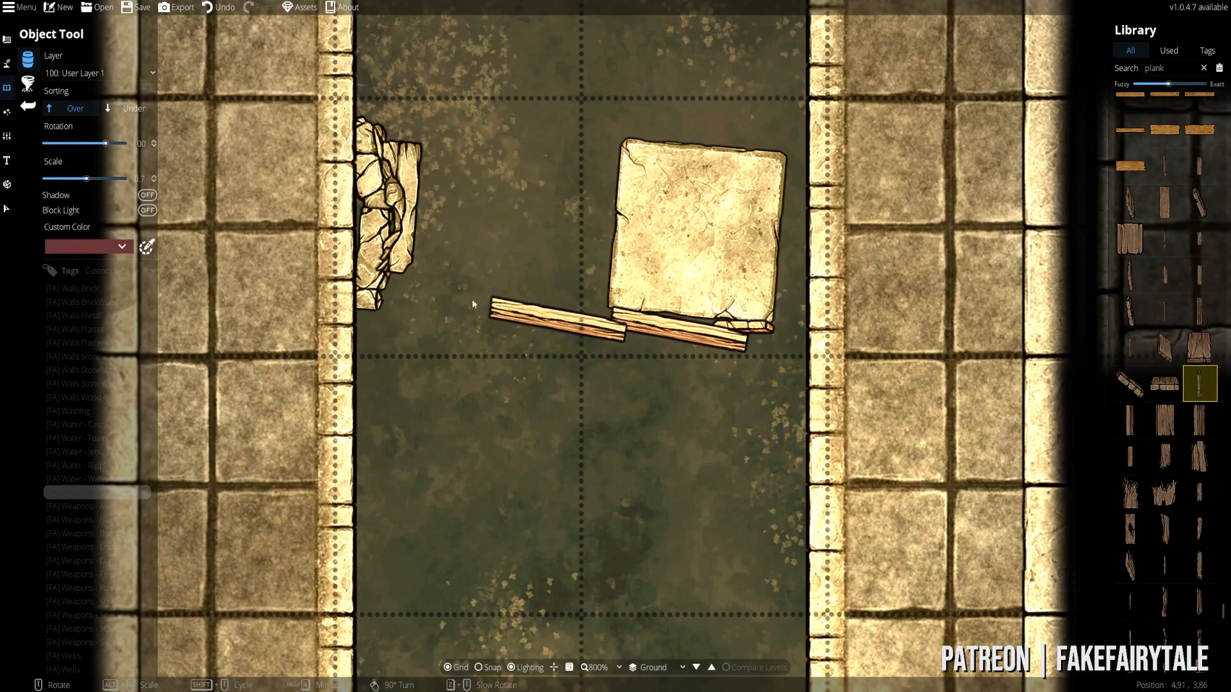
# - Select the long plank below the slab, shift it slightly west and rotate it a little clockwise
pyautogui.click(7, 209)
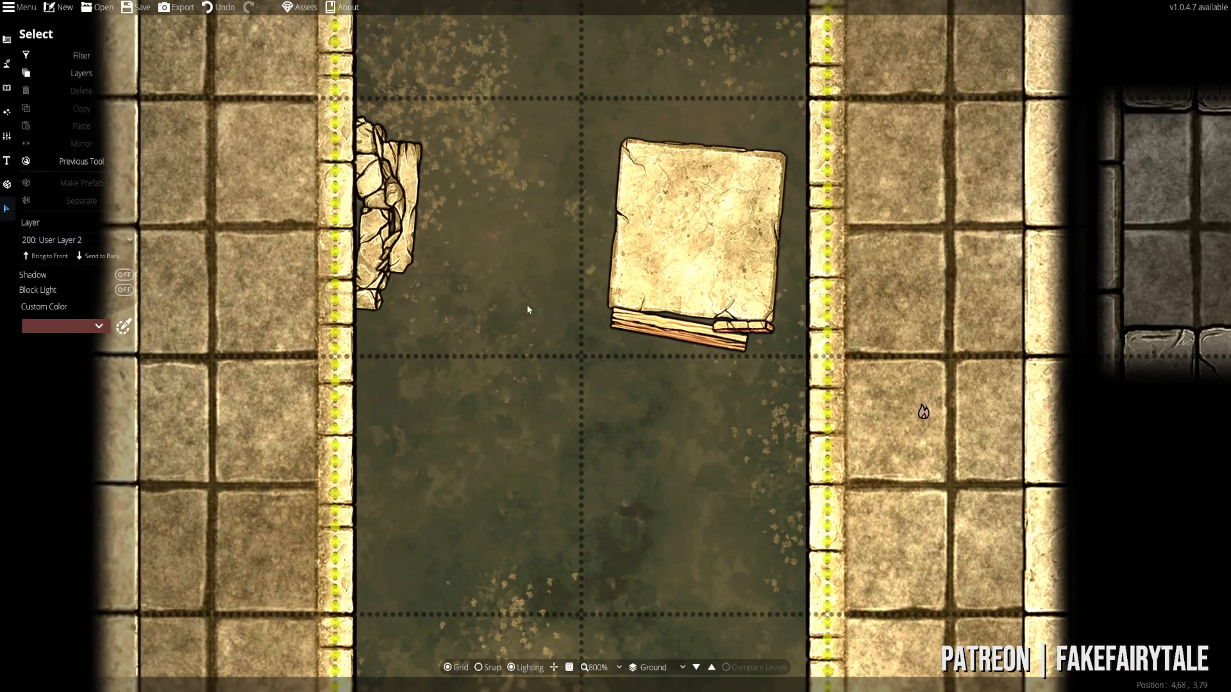
pyautogui.click(639, 333)
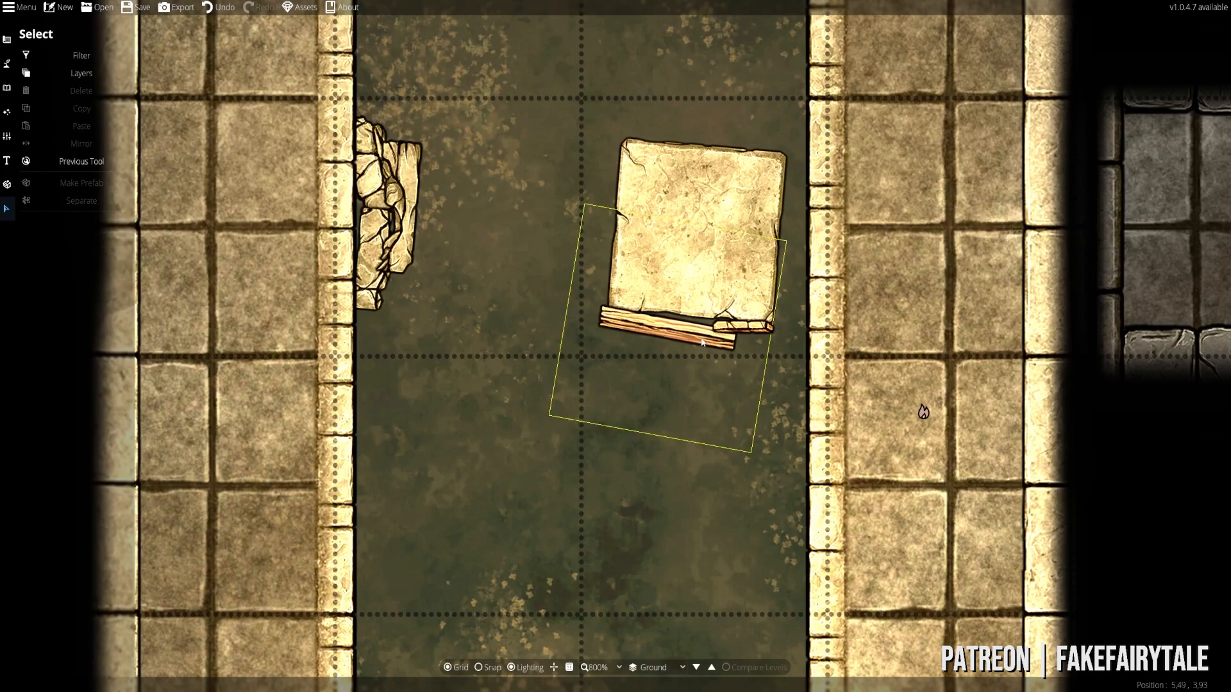
pyautogui.click(763, 390)
pyautogui.moveTo(799, 378); pyautogui.dragTo(796, 389)
pyautogui.moveTo(713, 348); pyautogui.dragTo(710, 346)
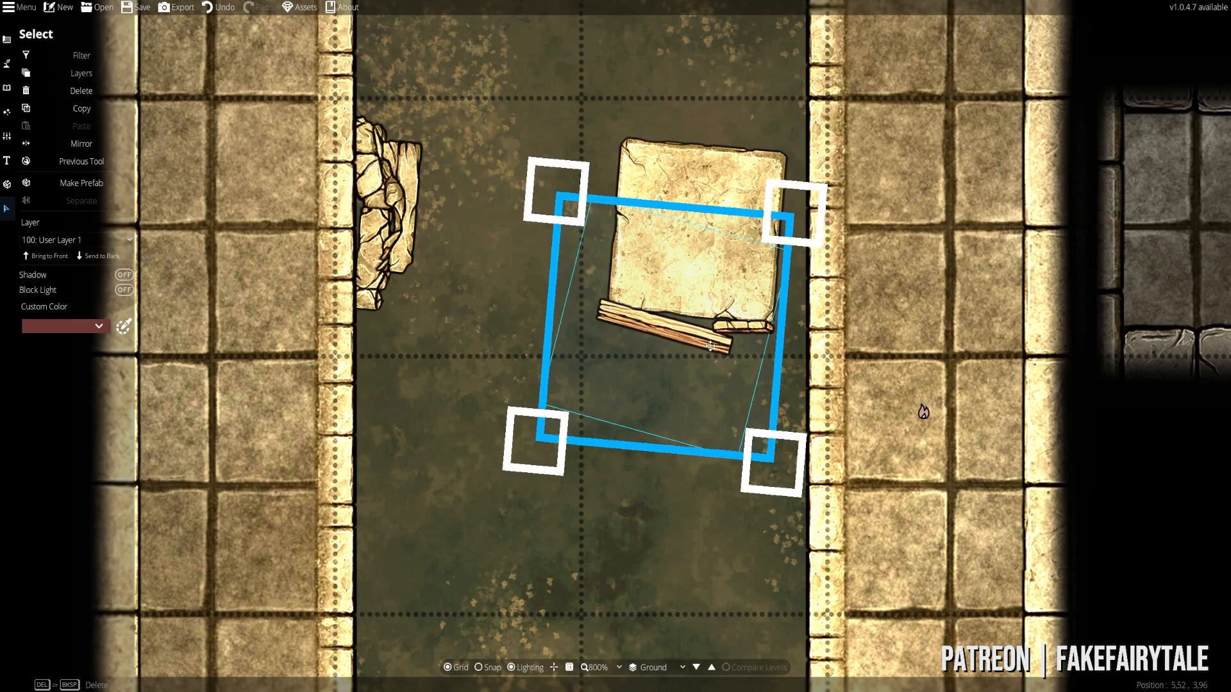
# - Return to the Object tool, search its library for "plank" again and try a jagged plank by the western rubble
pyautogui.click(6, 88)
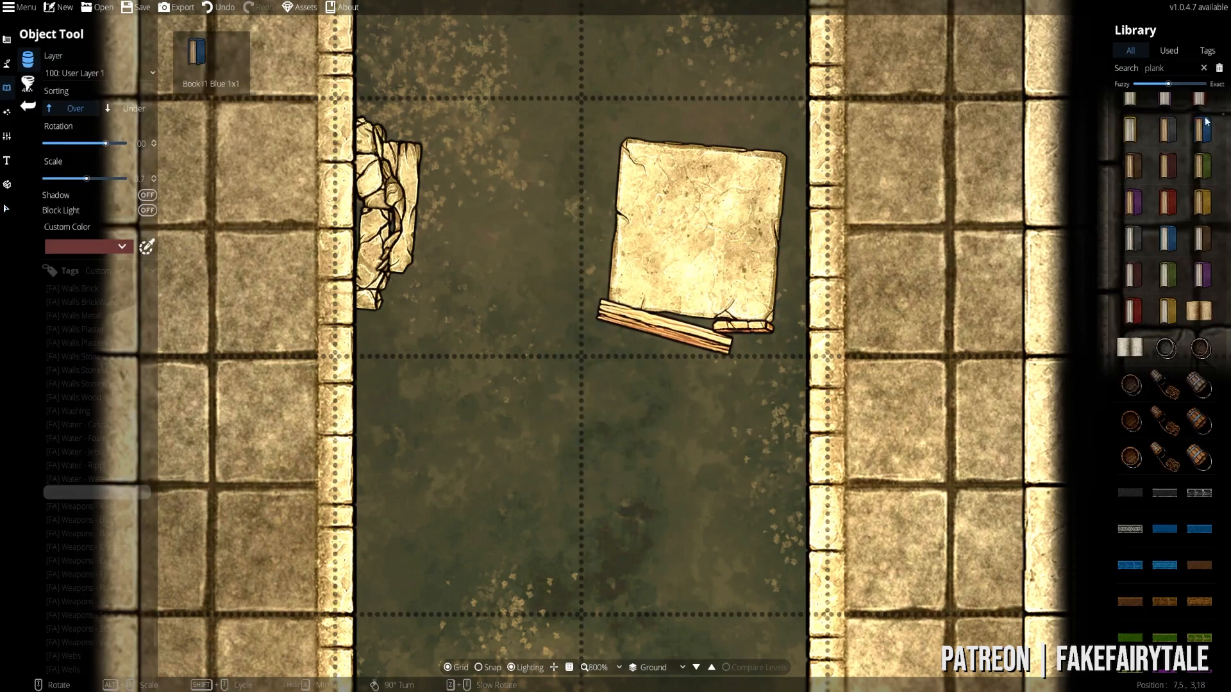
pyautogui.click(1172, 68)
pyautogui.press('Return')
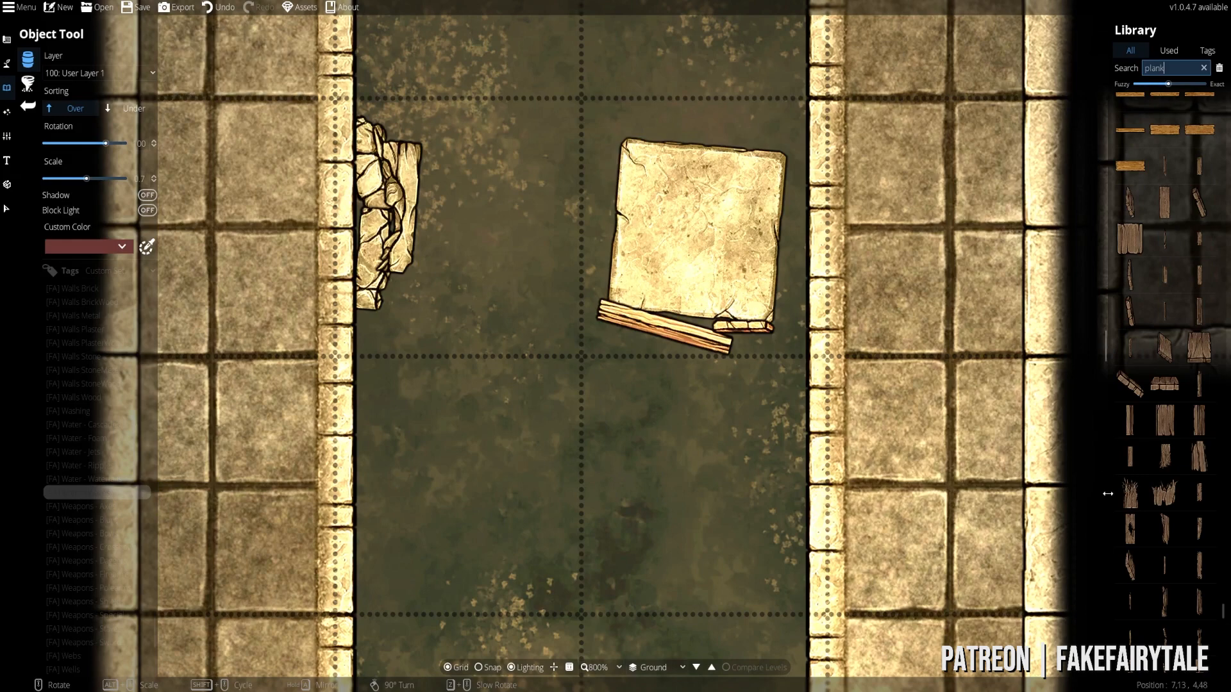
pyautogui.click(1132, 531)
pyautogui.click(1142, 569)
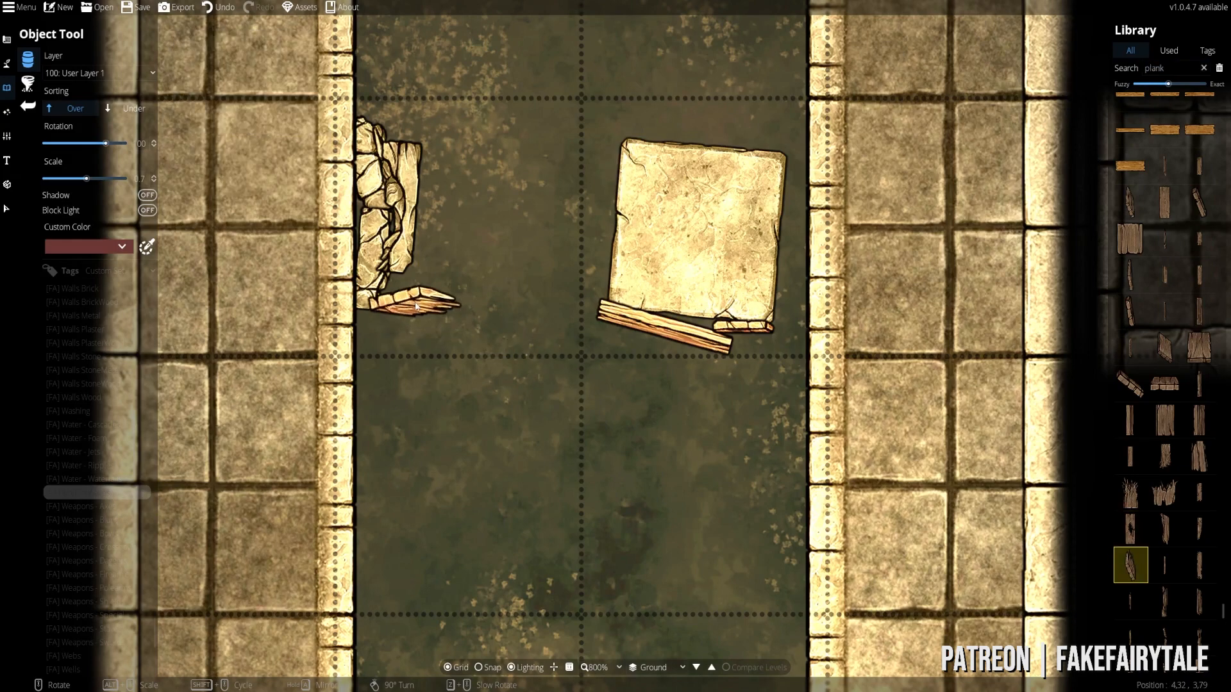
# - Place a splintered plank at scale 0.4 with Under sorting, standing nearly upright in the water between the rubble and the slab
pyautogui.scroll(-4, 385, 301)
pyautogui.click(1199, 529)
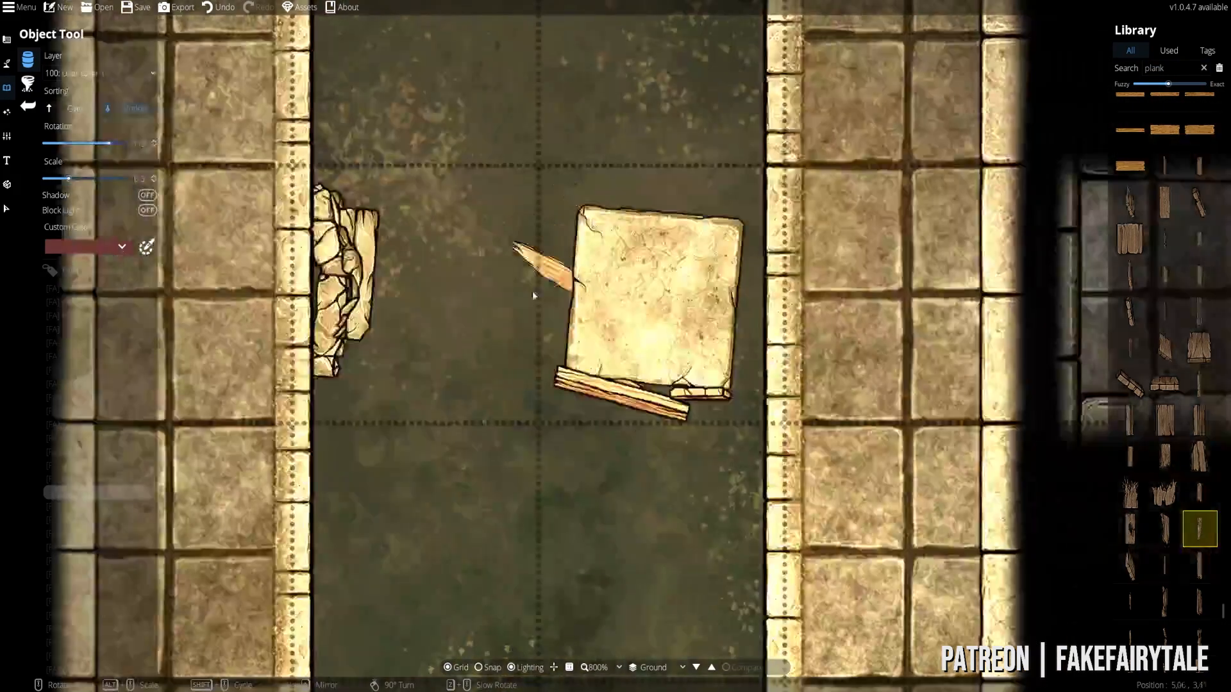
pyautogui.scroll(4, 532, 294)
pyautogui.keyDown('alt'); pyautogui.scroll(1, 506, 227); pyautogui.keyUp('alt')
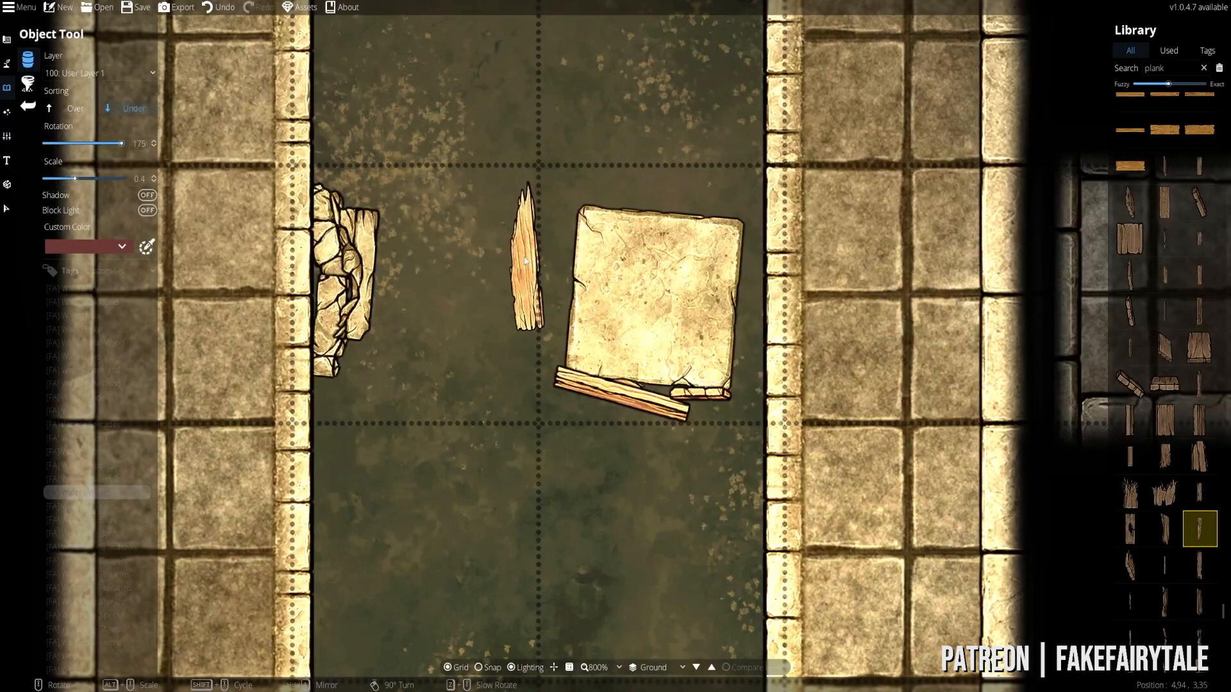
pyautogui.scroll(1, 518, 247)
pyautogui.click(524, 259)
pyautogui.scroll(1, 528, 257)
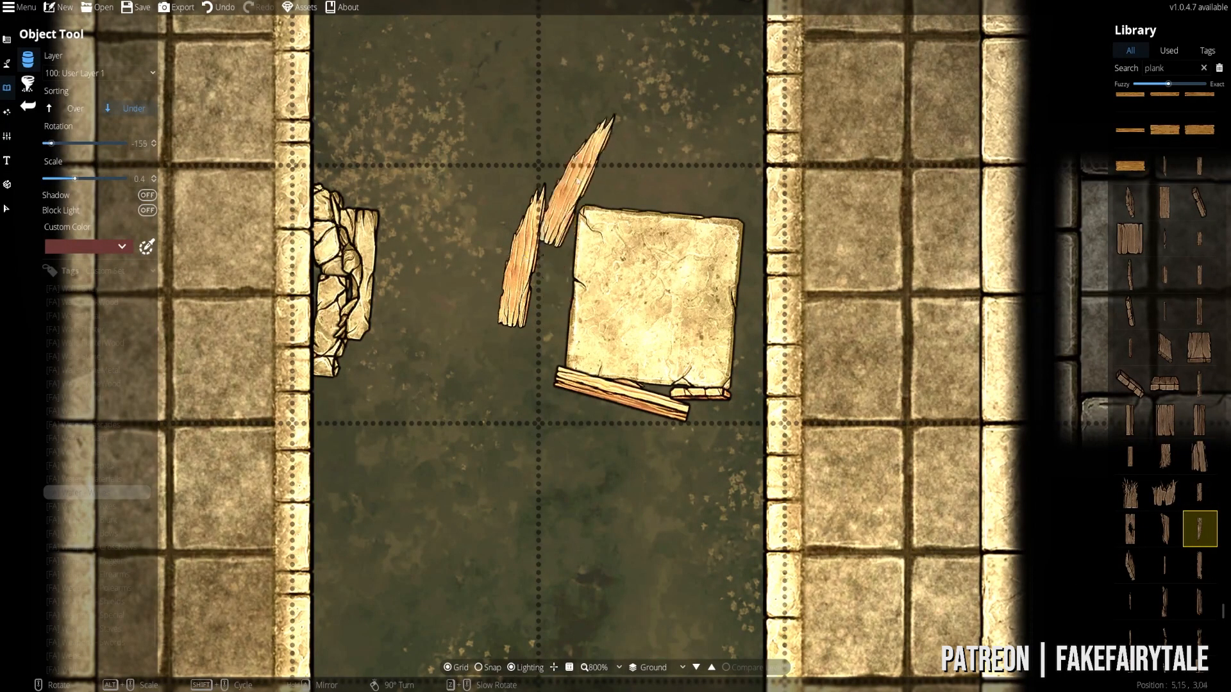
pyautogui.moveTo(577, 169); pyautogui.dragTo(579, 432)
pyautogui.moveTo(687, 310); pyautogui.dragTo(700, 382)
pyautogui.moveTo(586, 268); pyautogui.dragTo(572, 144)
pyautogui.moveTo(577, 465); pyautogui.dragTo(554, 221)
pyautogui.moveTo(453, 210); pyautogui.dragTo(470, 255)
pyautogui.scroll(-2, 470, 255)
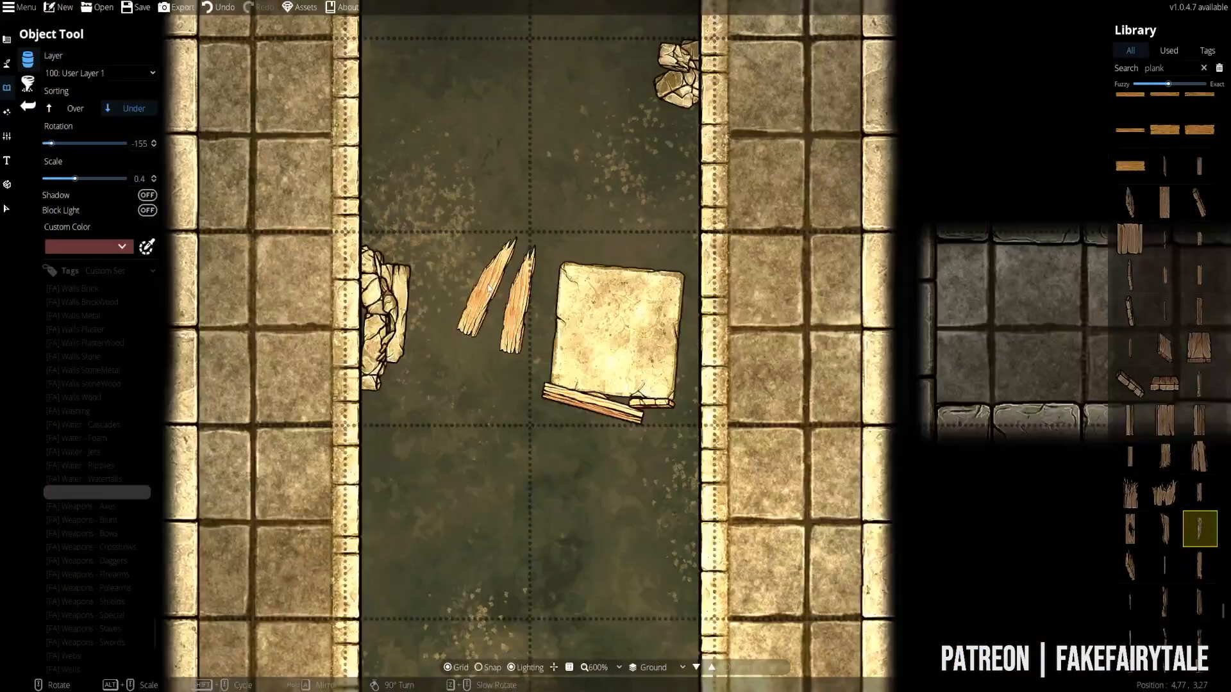
# - Search the object library for "paper" and place a sheet over the western rubble's lower end at rotation -20, scale 1, sorted Over
pyautogui.click(1129, 529)
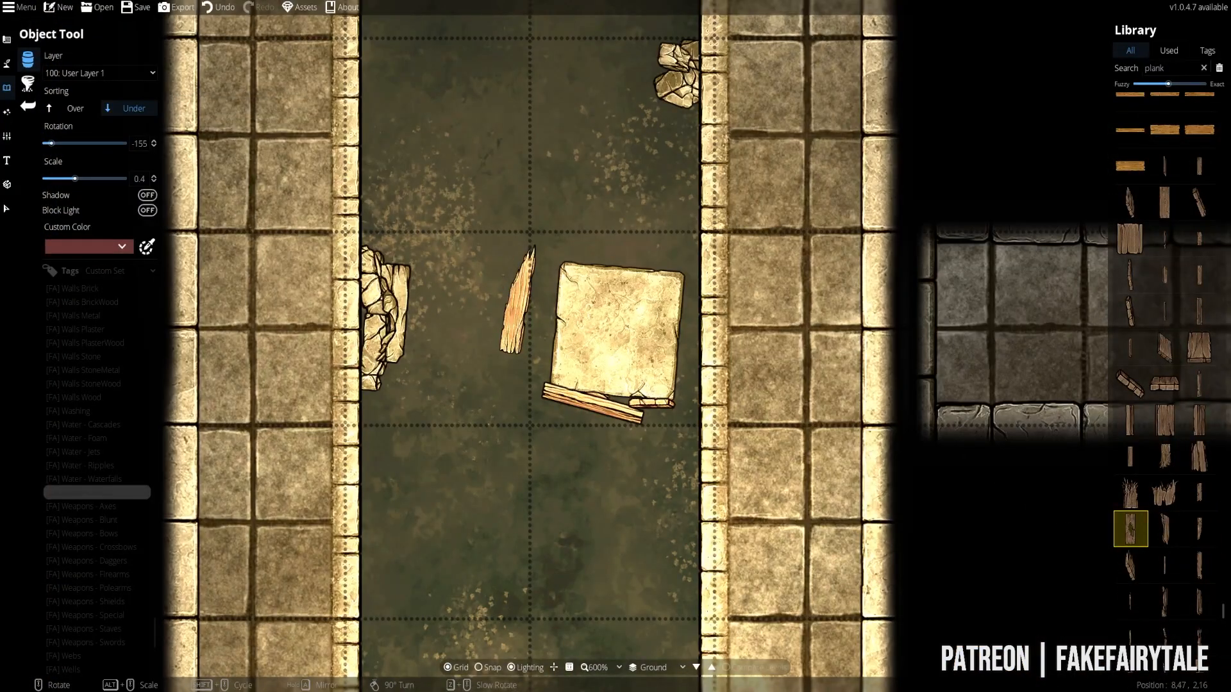
pyautogui.doubleClick(1156, 68)
pyautogui.write('paper')
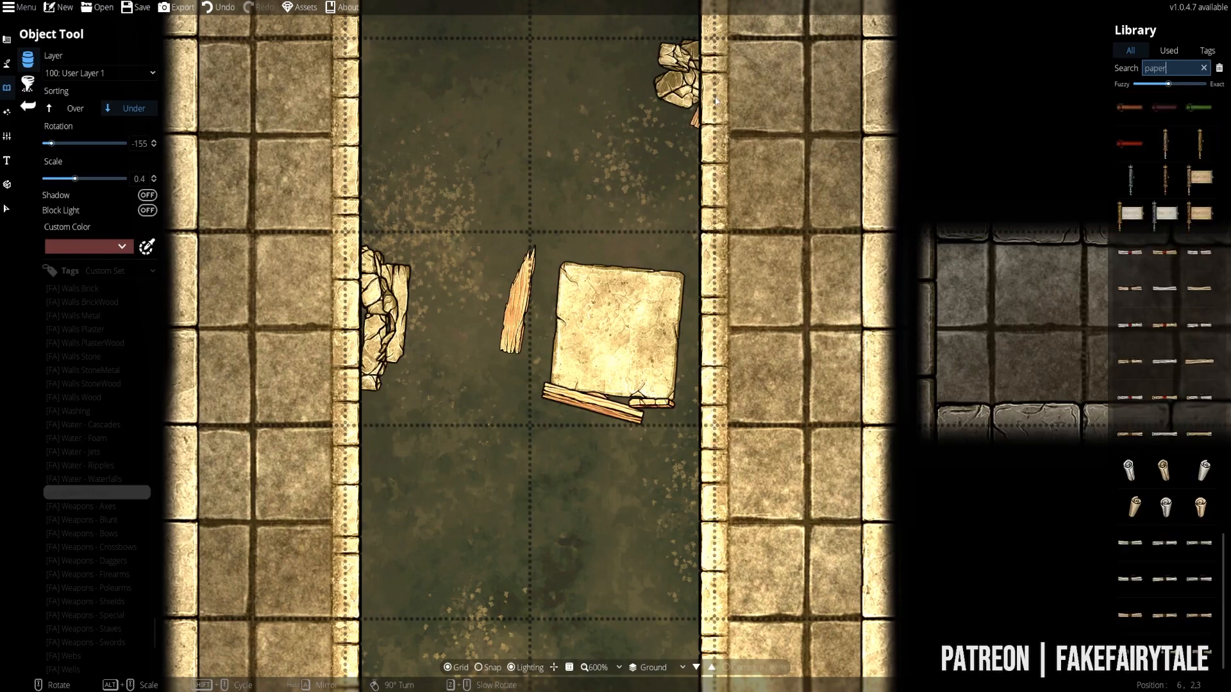
pyautogui.scroll(5, 1185, 241)
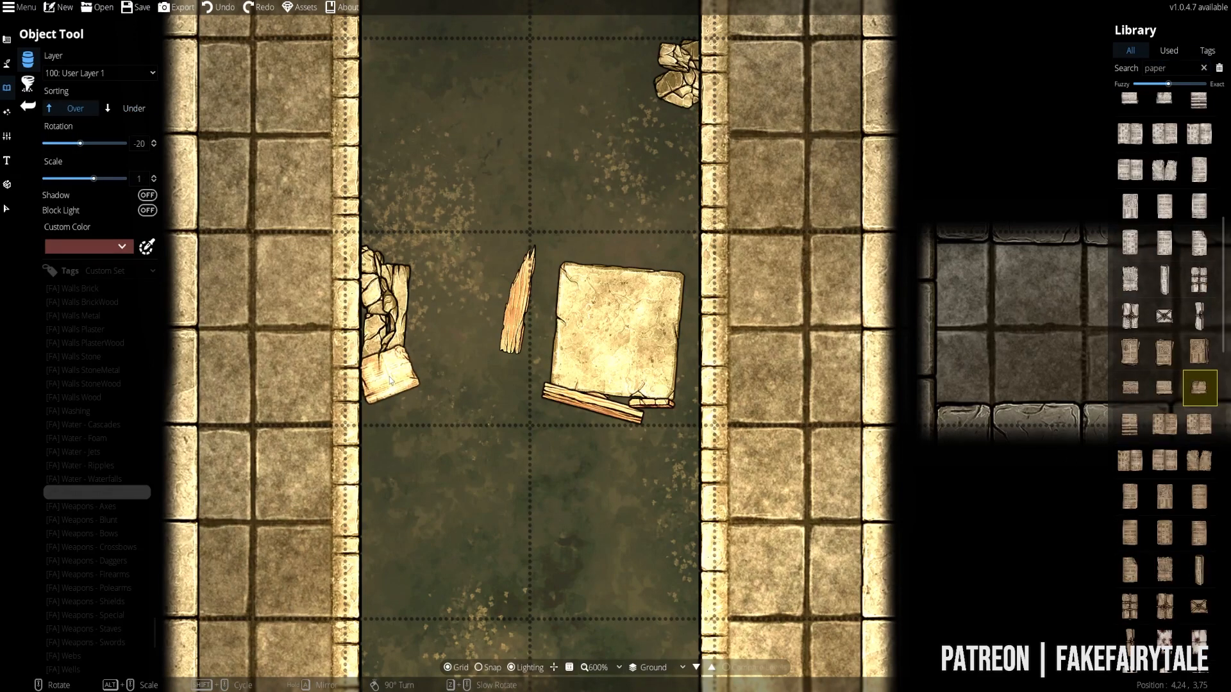
pyautogui.click(385, 374)
# - Switch to the Pattern Shape tool and choose the dark blue translucent water pattern
pyautogui.click(7, 62)
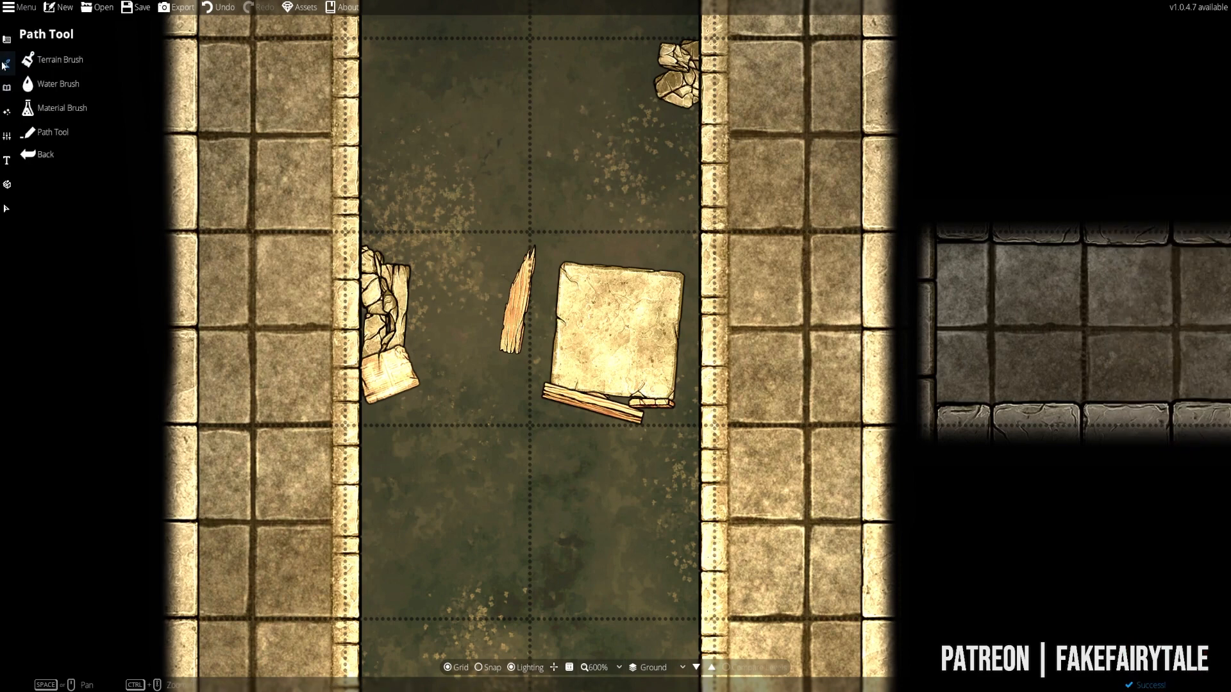
pyautogui.click(28, 109)
pyautogui.click(7, 88)
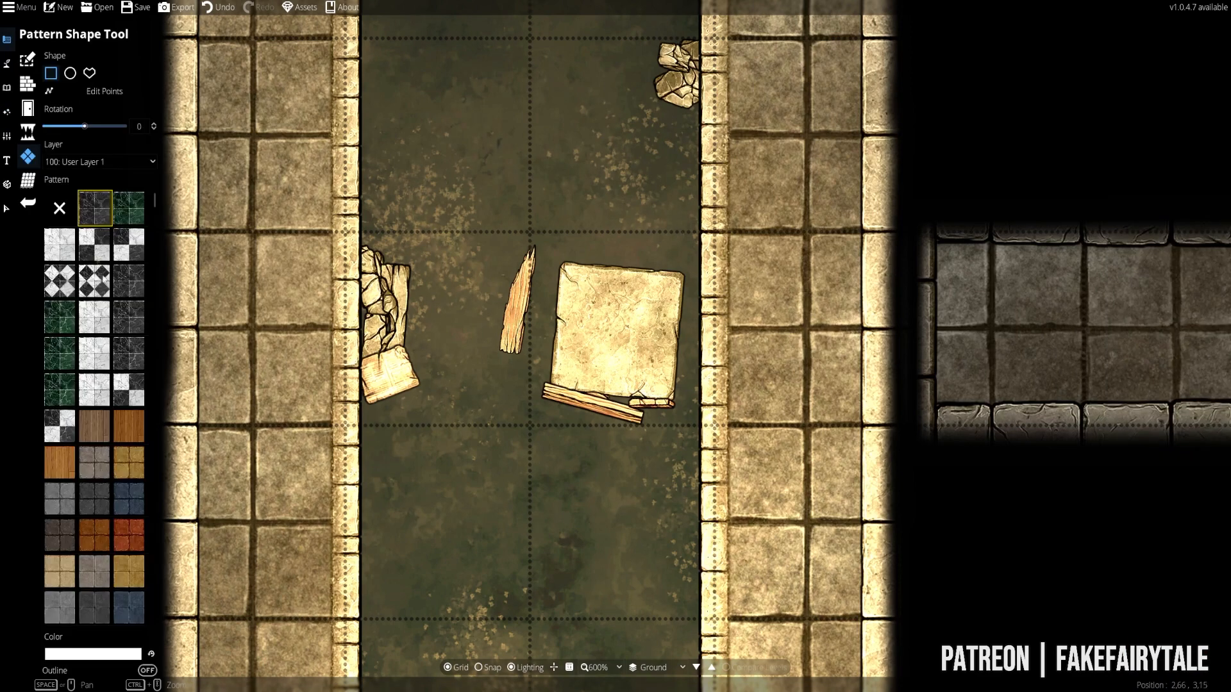
pyautogui.scroll(-7, 104, 278)
pyautogui.moveTo(155, 217); pyautogui.dragTo(154, 591)
pyautogui.scroll(-12, 145, 483)
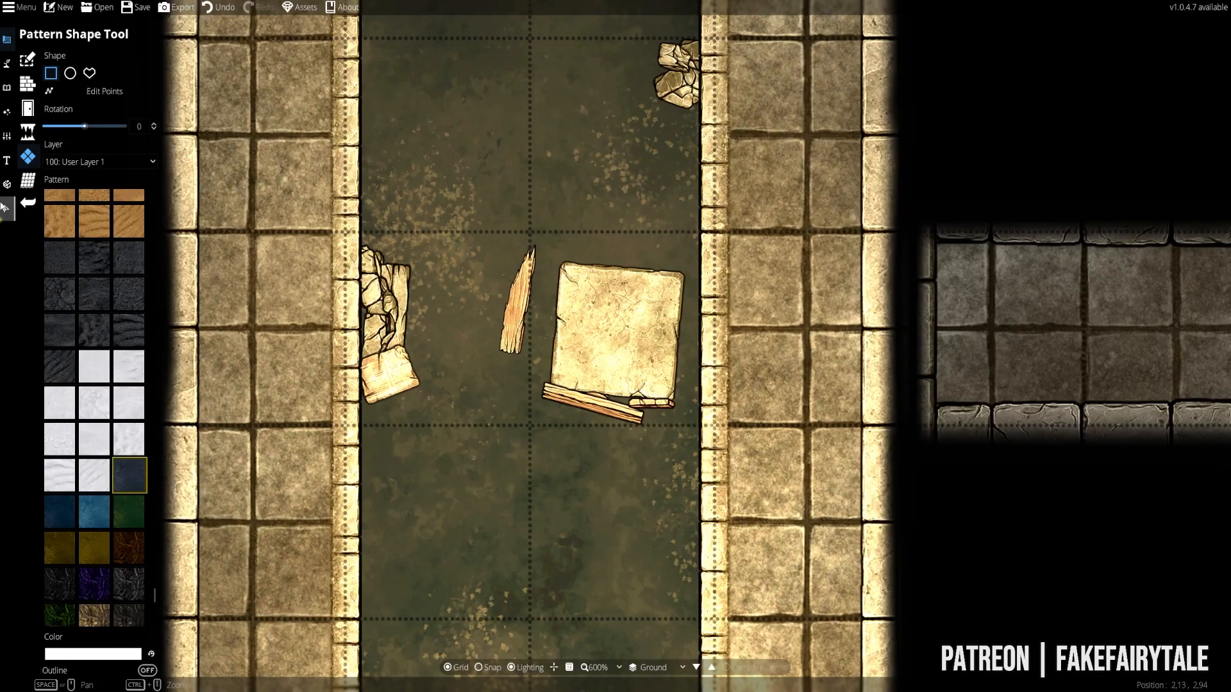
# - Draw a freeform water patch on layer 300: User Layer 3 covering the lower part of the paper sheet
pyautogui.click(89, 73)
pyautogui.scroll(2, 355, 331)
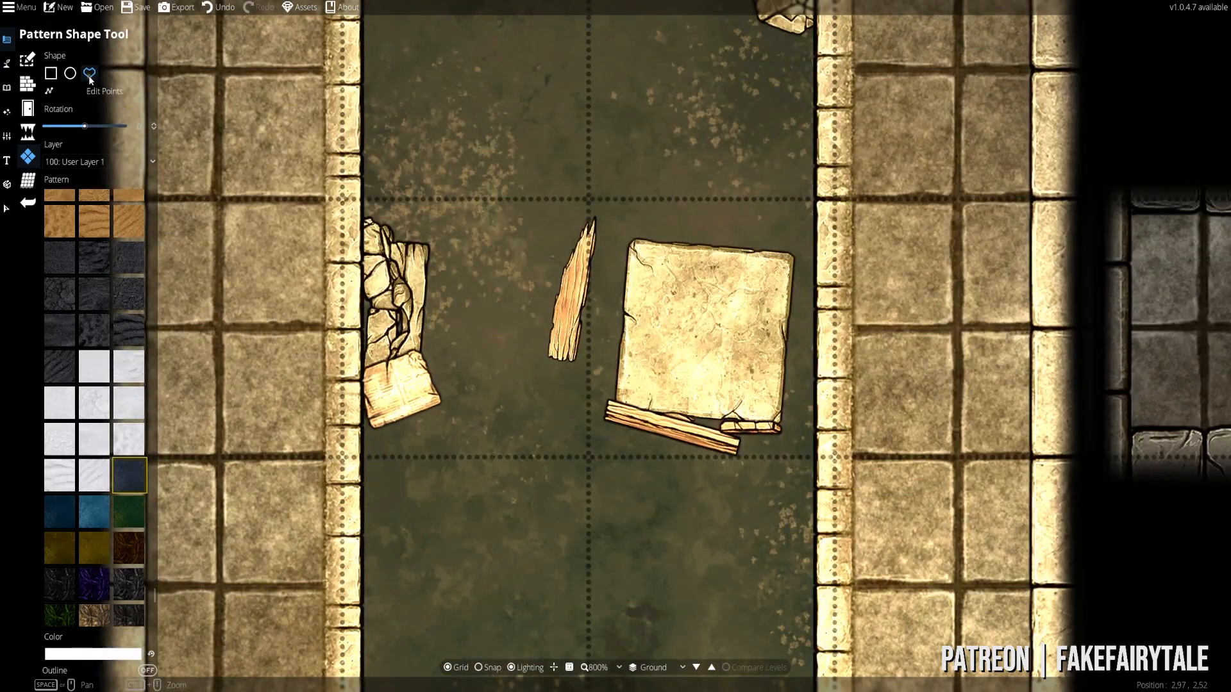
pyautogui.click(96, 162)
pyautogui.click(91, 293)
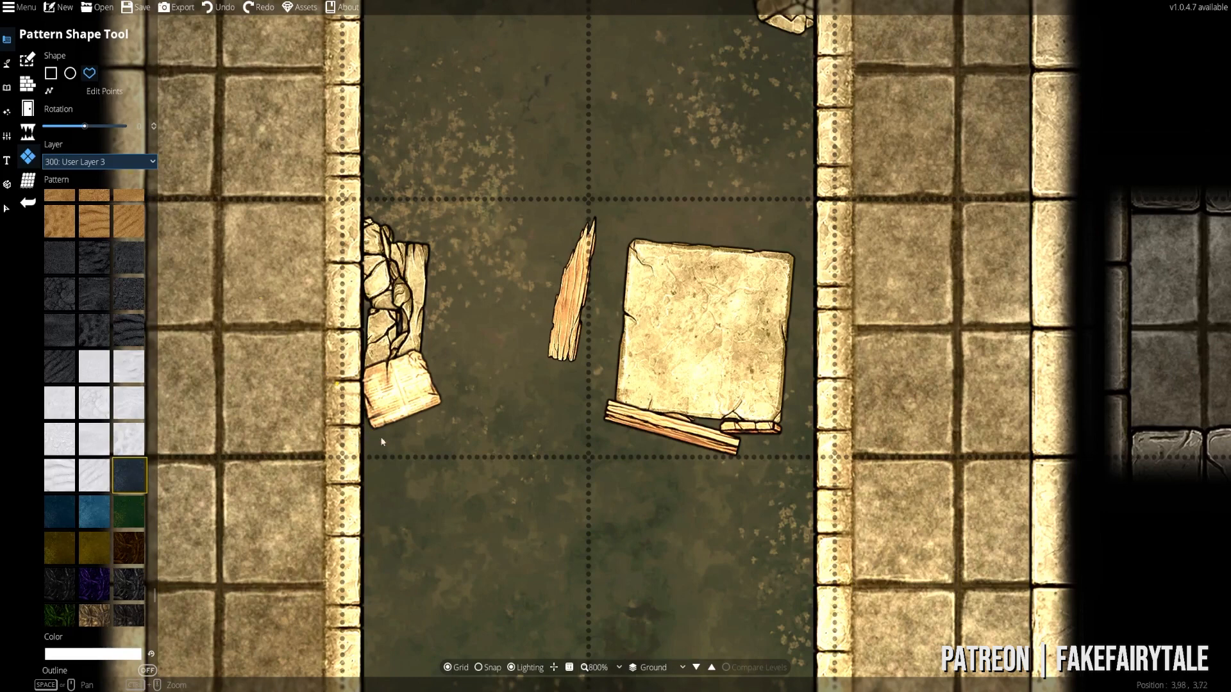
pyautogui.click(363, 435)
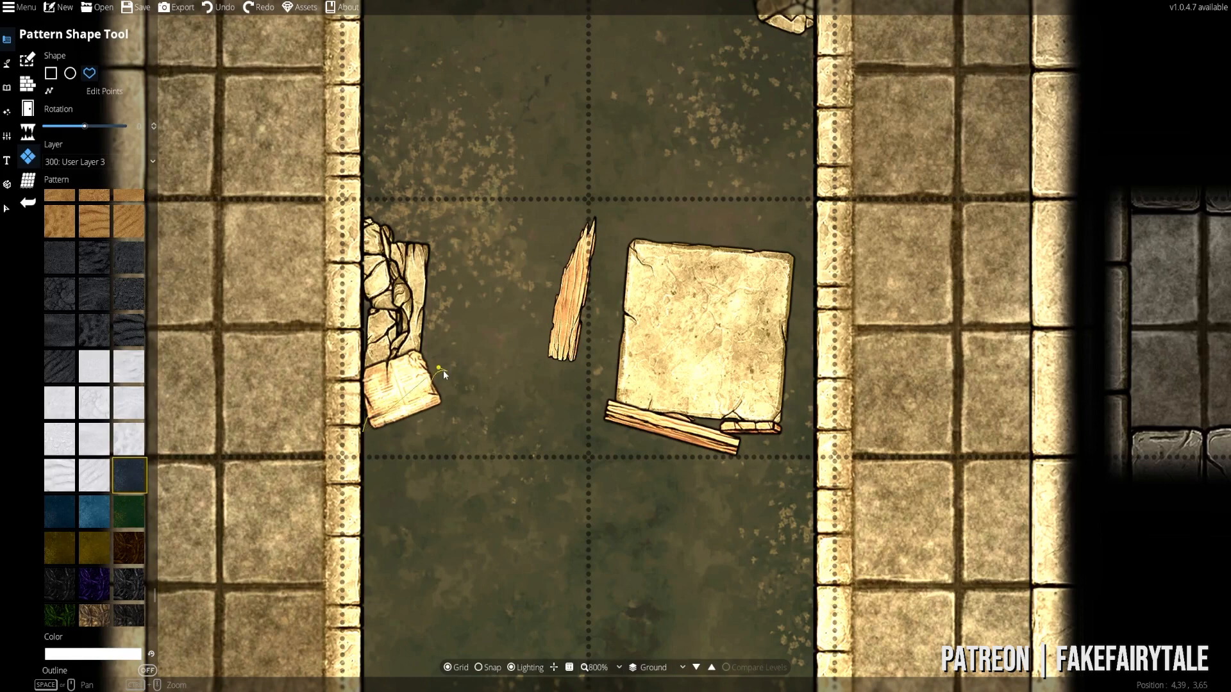
pyautogui.click(462, 403)
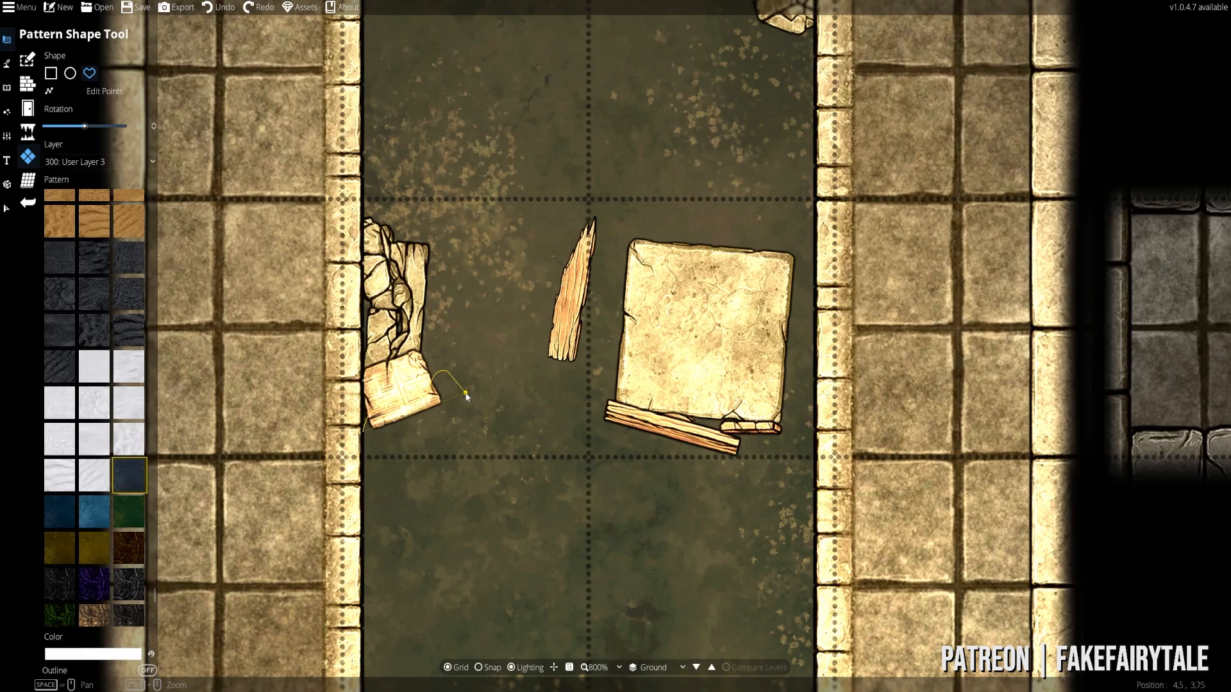
pyautogui.click(374, 443)
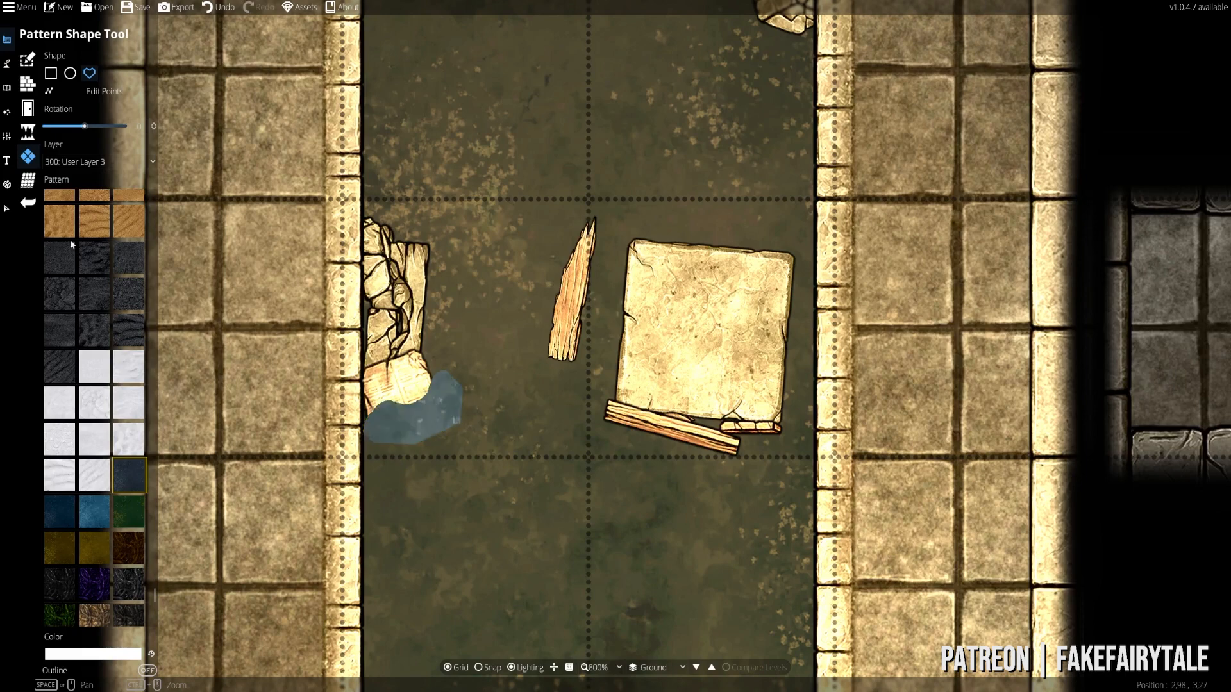
# - Select the canal's existing water shape on User Layer 1 and copy its colour code ffc683
pyautogui.click(7, 209)
pyautogui.click(417, 425)
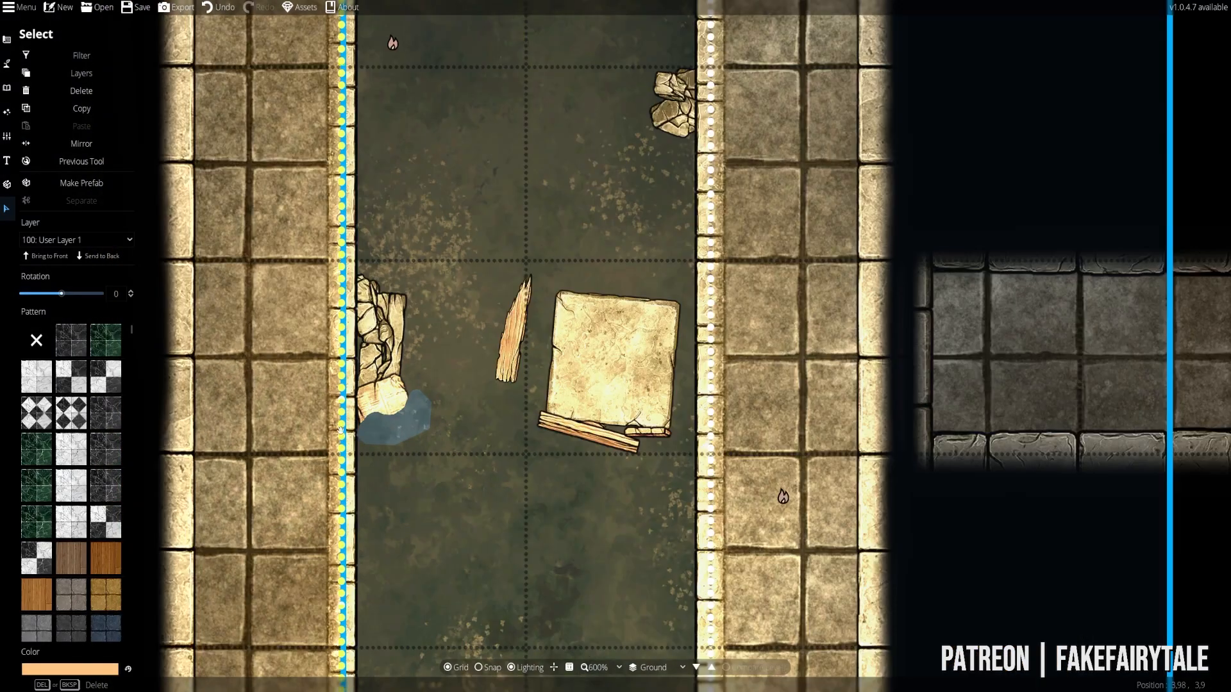
pyautogui.scroll(-2, 331, 443)
pyautogui.scroll(-2, 543, 236)
pyautogui.click(32, 669)
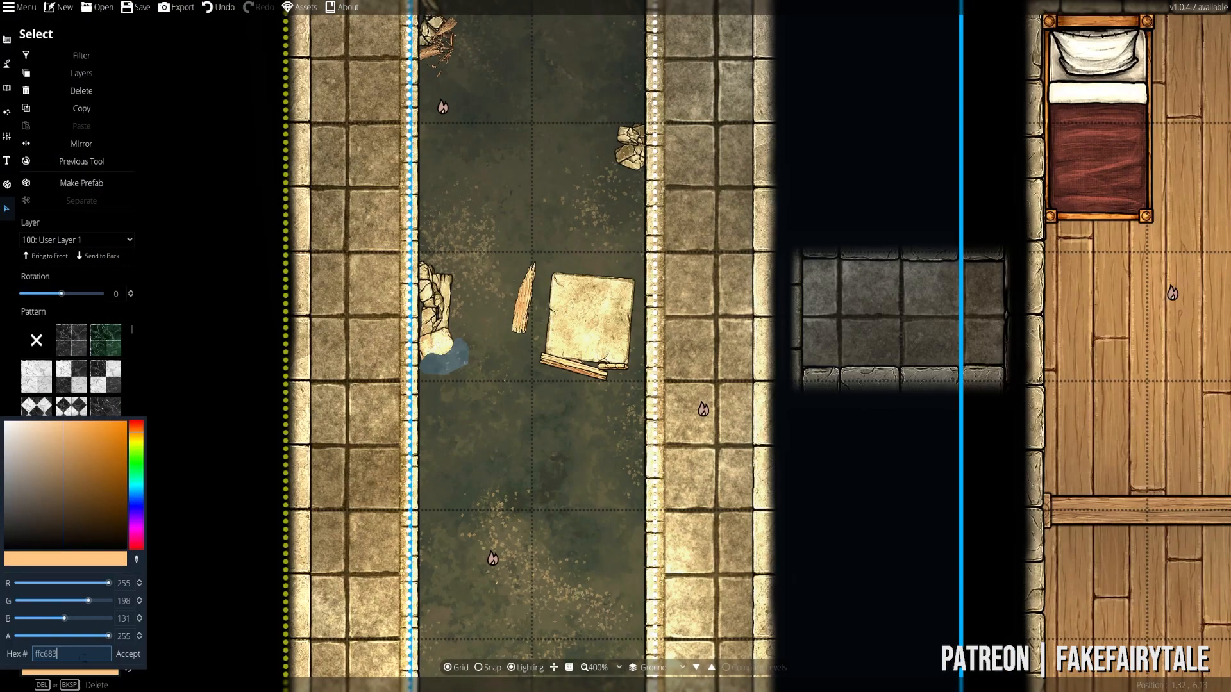
pyautogui.hotkey('ctrl', 'c')
pyautogui.click(128, 654)
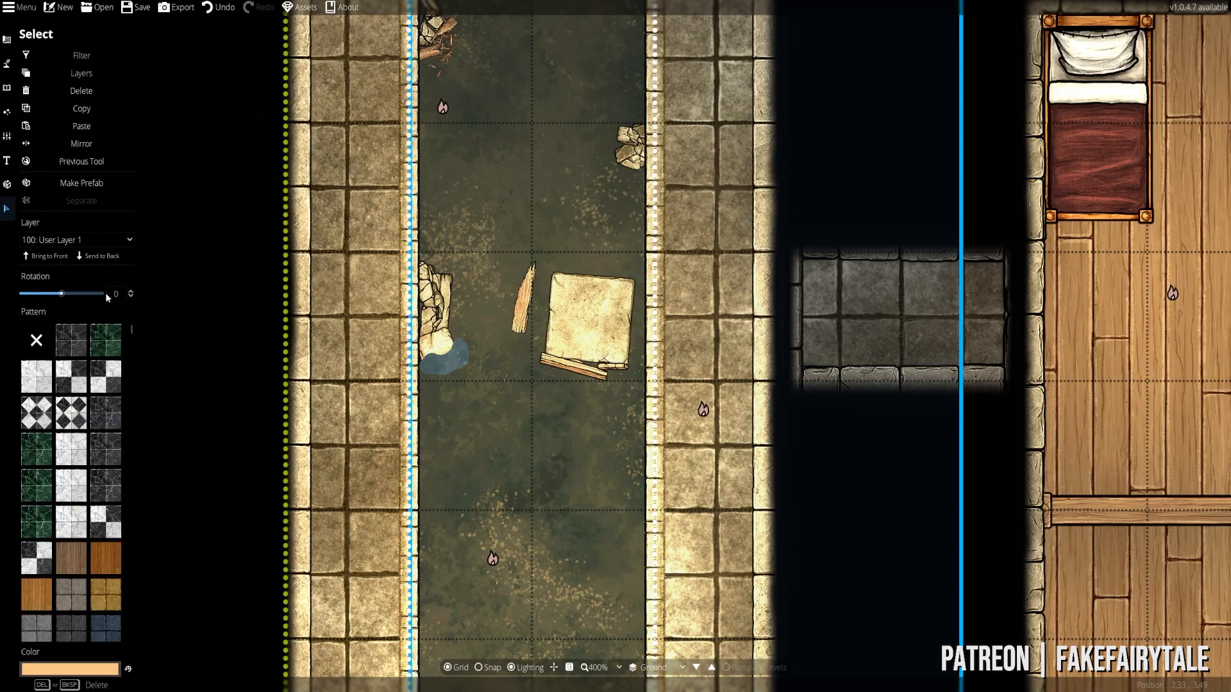
# - Select the blue water patch over the paper, set its colour to ffc683 and return to the Object tool
pyautogui.click(7, 209)
pyautogui.click(450, 359)
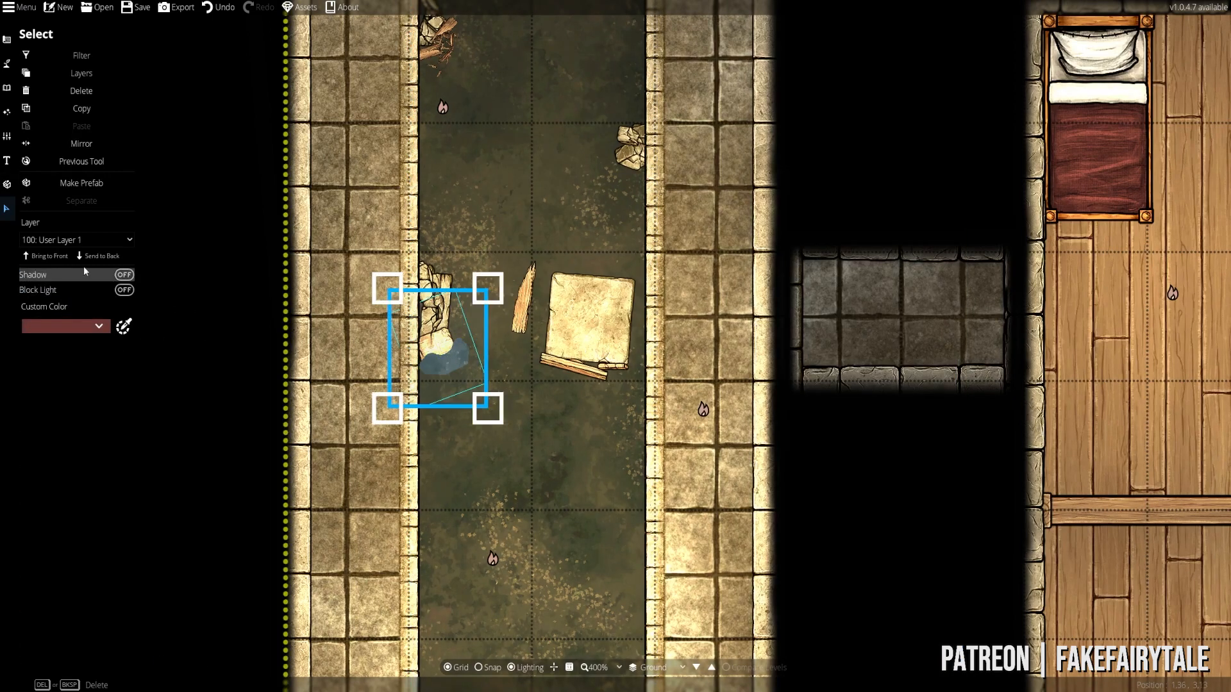
pyautogui.click(522, 373)
pyautogui.scroll(2, 522, 373)
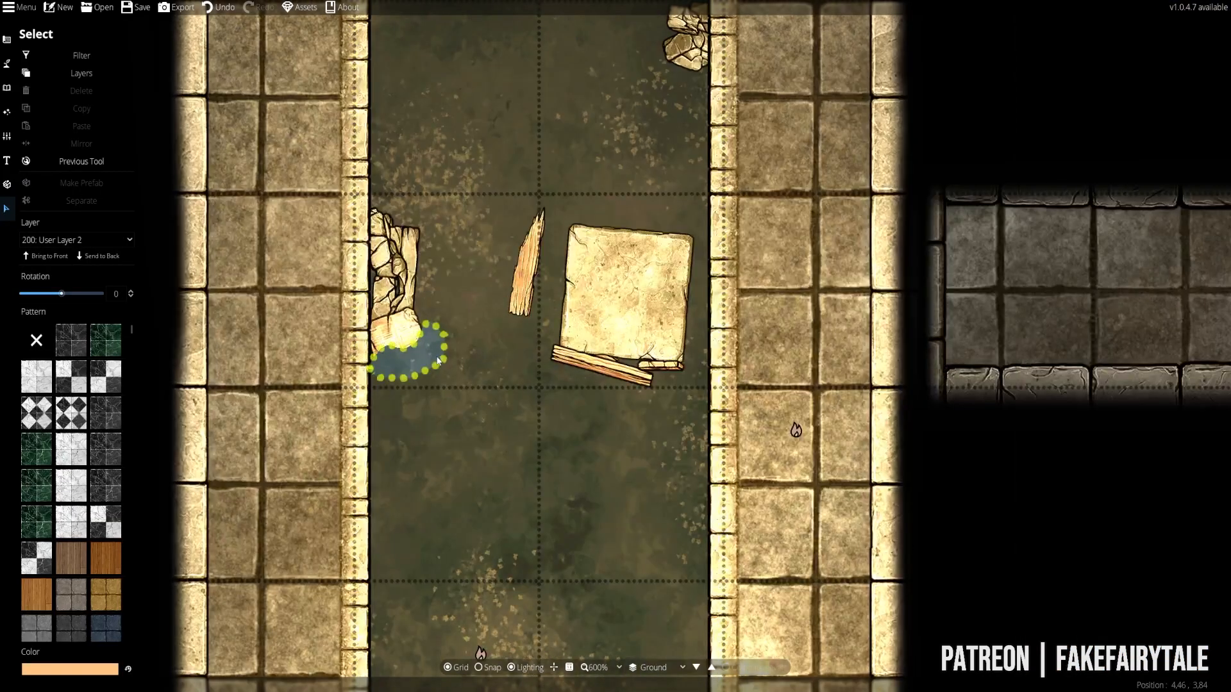
pyautogui.click(445, 357)
pyautogui.click(83, 670)
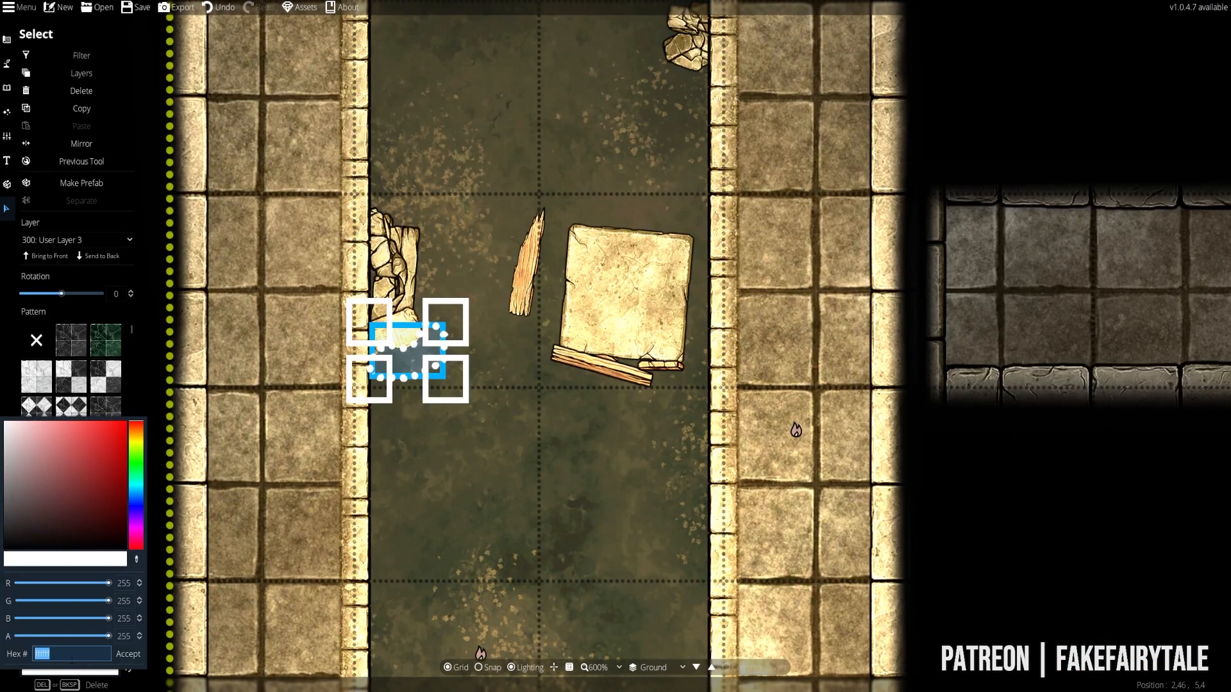
pyautogui.hotkey('ctrl', 'v')
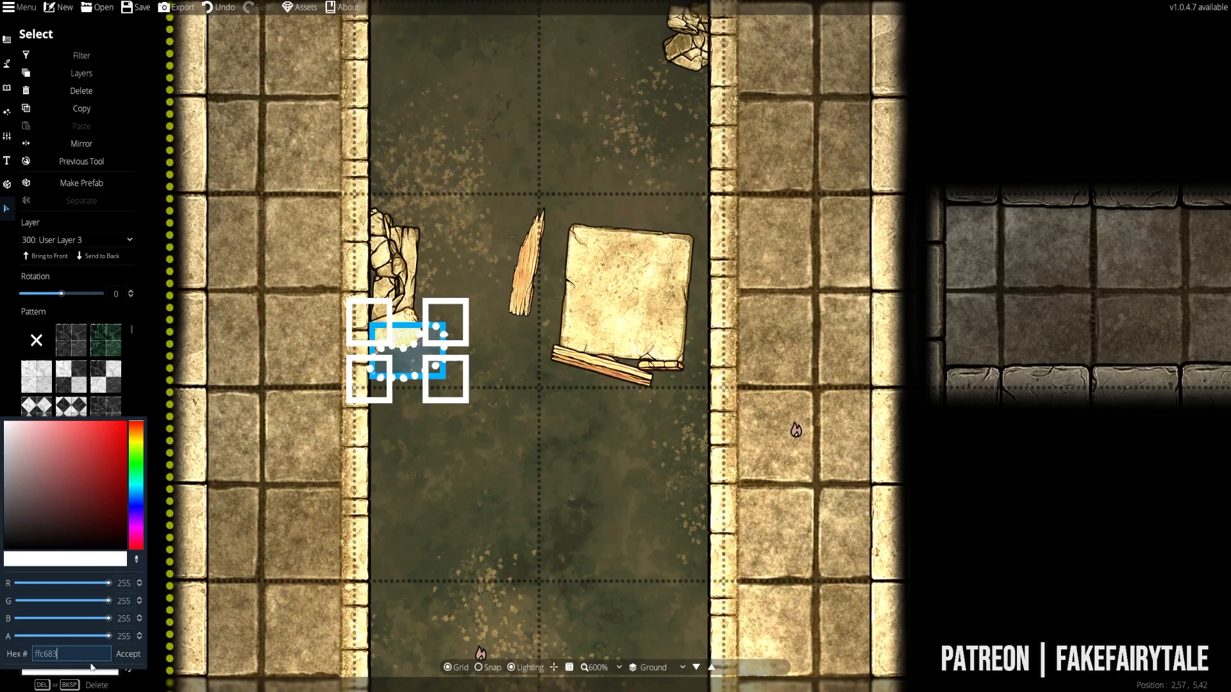
pyautogui.click(128, 655)
pyautogui.moveTo(157, 577); pyautogui.dragTo(148, 404)
pyautogui.click(6, 87)
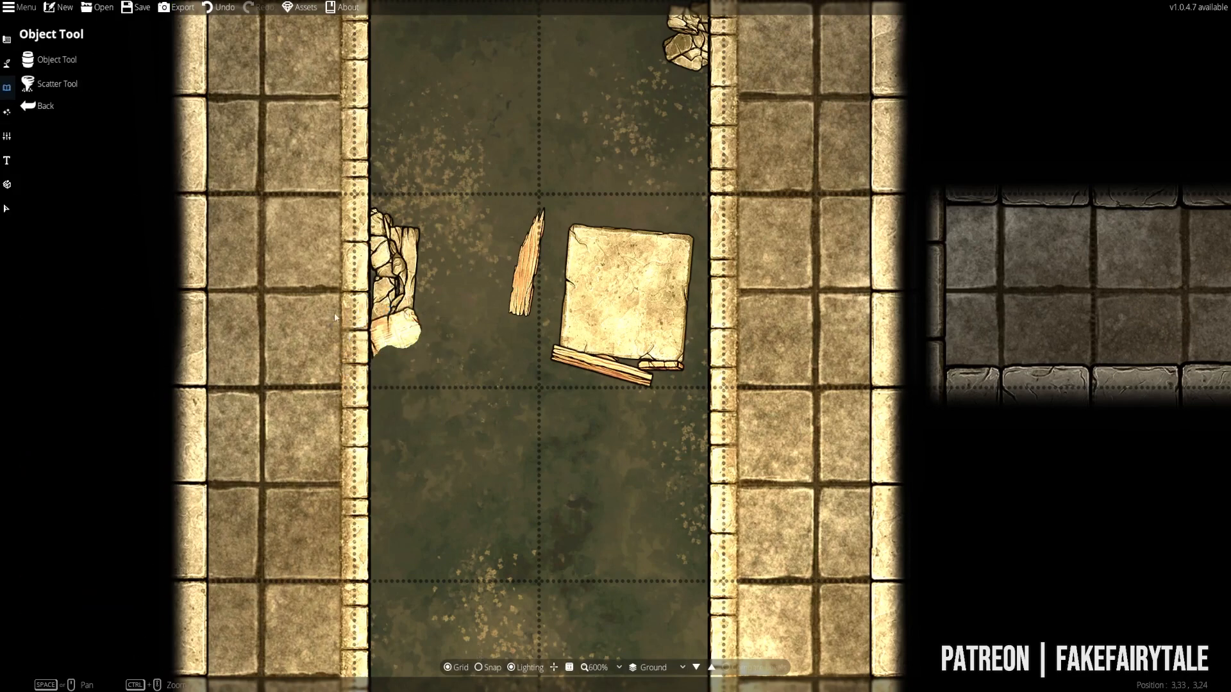
# - Switch to the Pattern Shape tool with the dark water pattern and paste the copied colour code ffc683 as its colour
pyautogui.scroll(2, 408, 376)
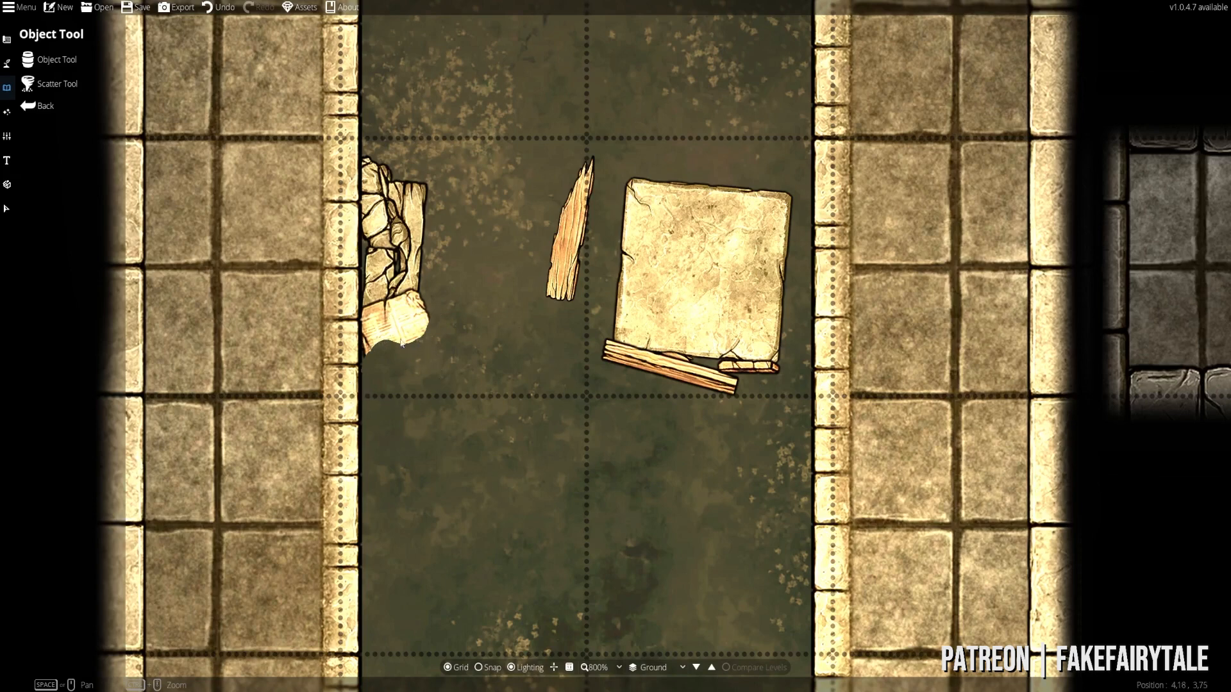
pyautogui.moveTo(561, 340); pyautogui.dragTo(576, 541)
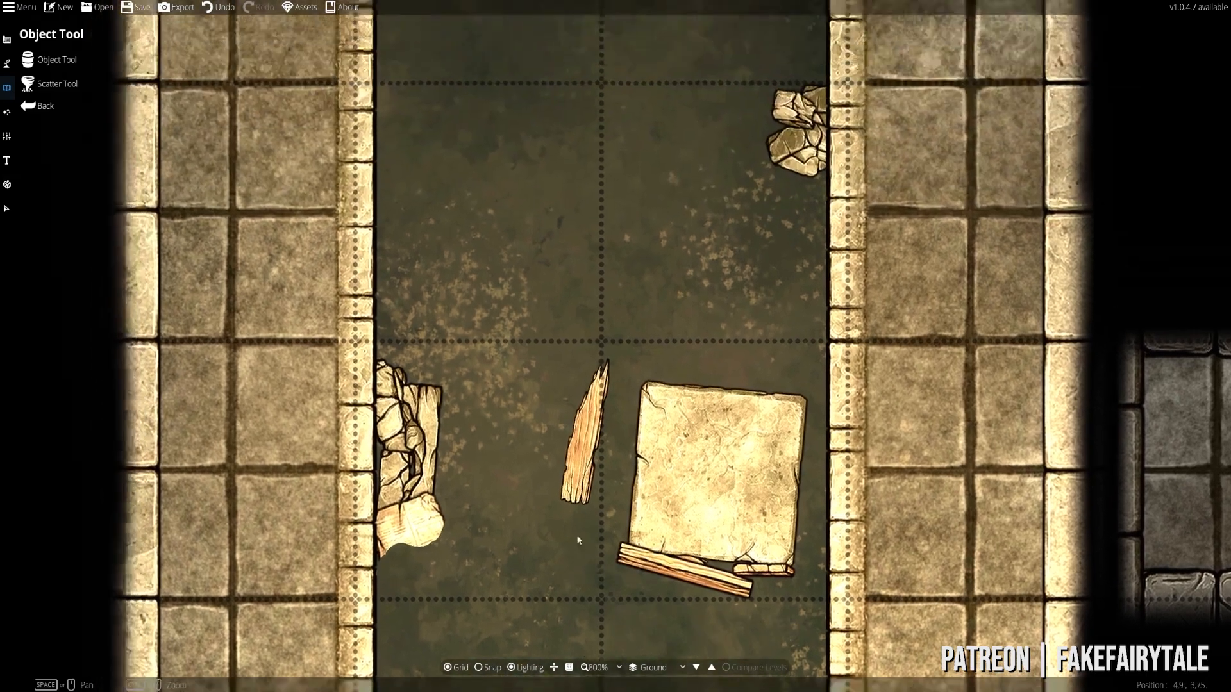
pyautogui.moveTo(514, 271); pyautogui.dragTo(560, 455)
pyautogui.moveTo(478, 183); pyautogui.dragTo(537, 352)
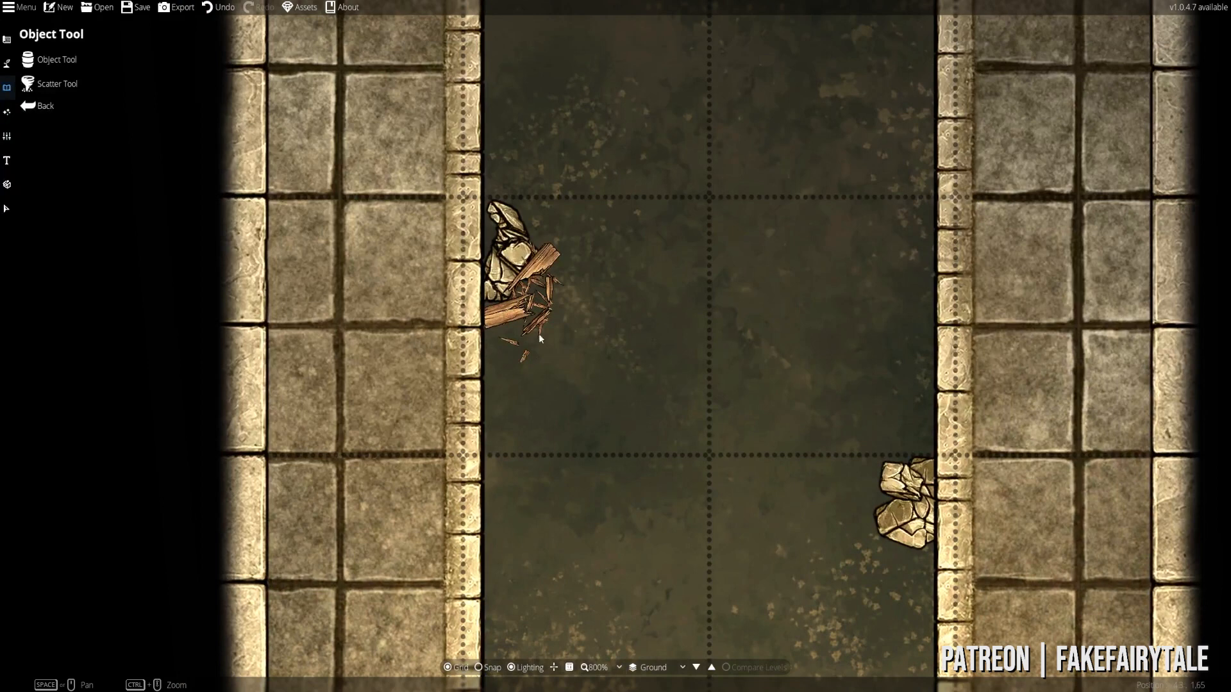
pyautogui.click(7, 112)
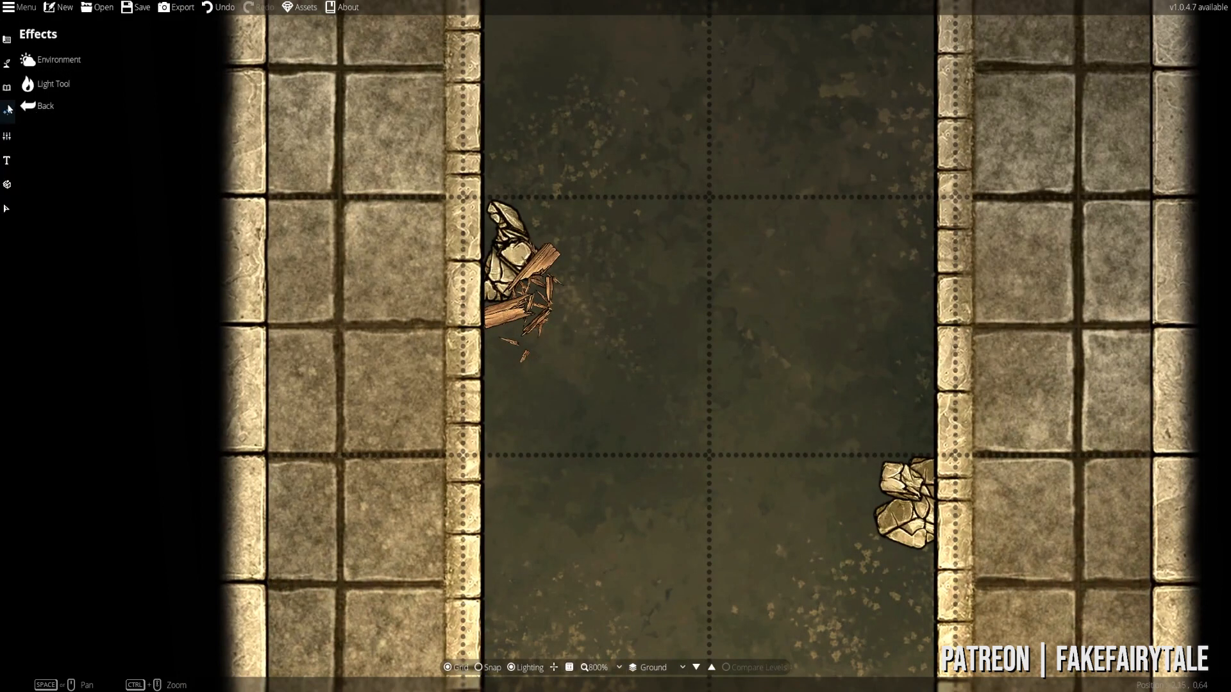
pyautogui.click(7, 39)
pyautogui.click(44, 90)
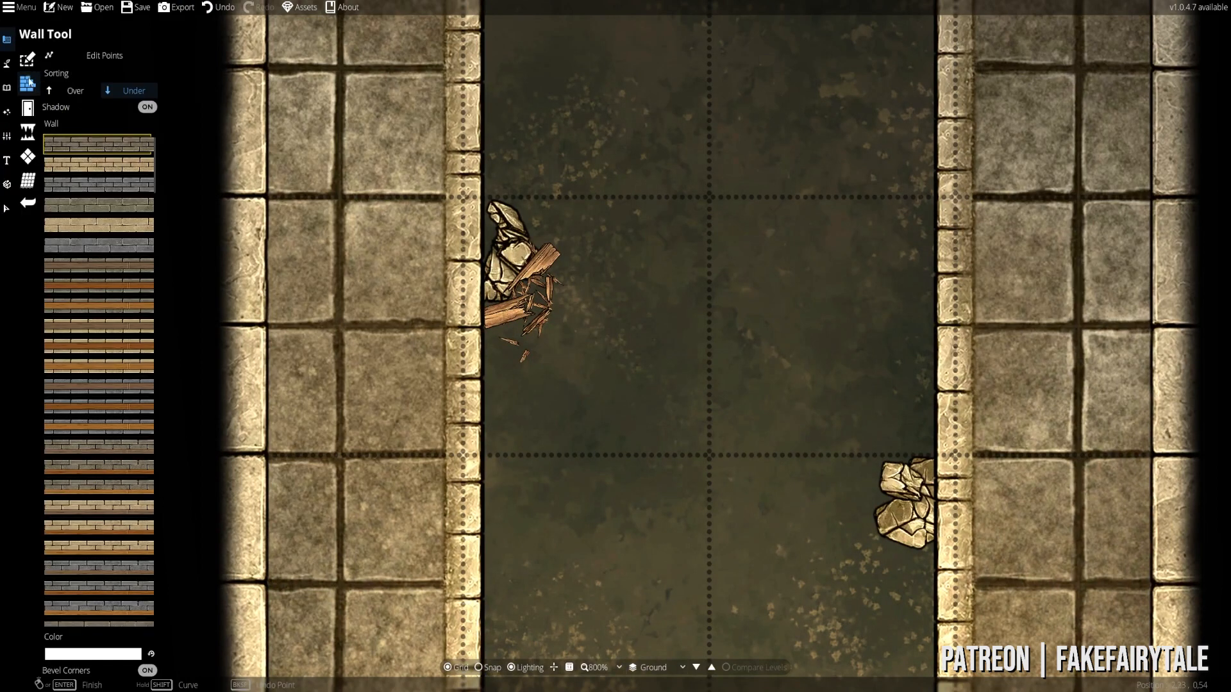
pyautogui.click(28, 107)
pyautogui.click(27, 156)
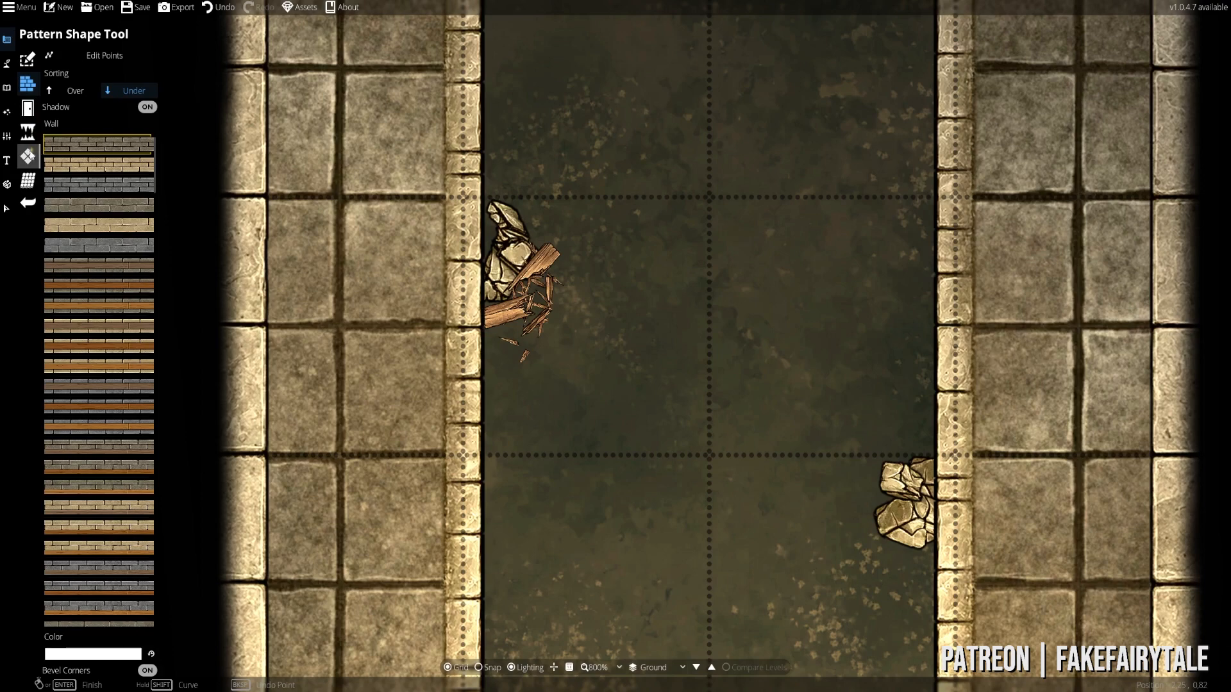
pyautogui.click(111, 652)
pyautogui.hotkey('ctrl', 'v')
# - Draw a freeform water patch on User Layer 3 over the loose splinters below the upper rubble pile's broken planks
pyautogui.click(493, 355)
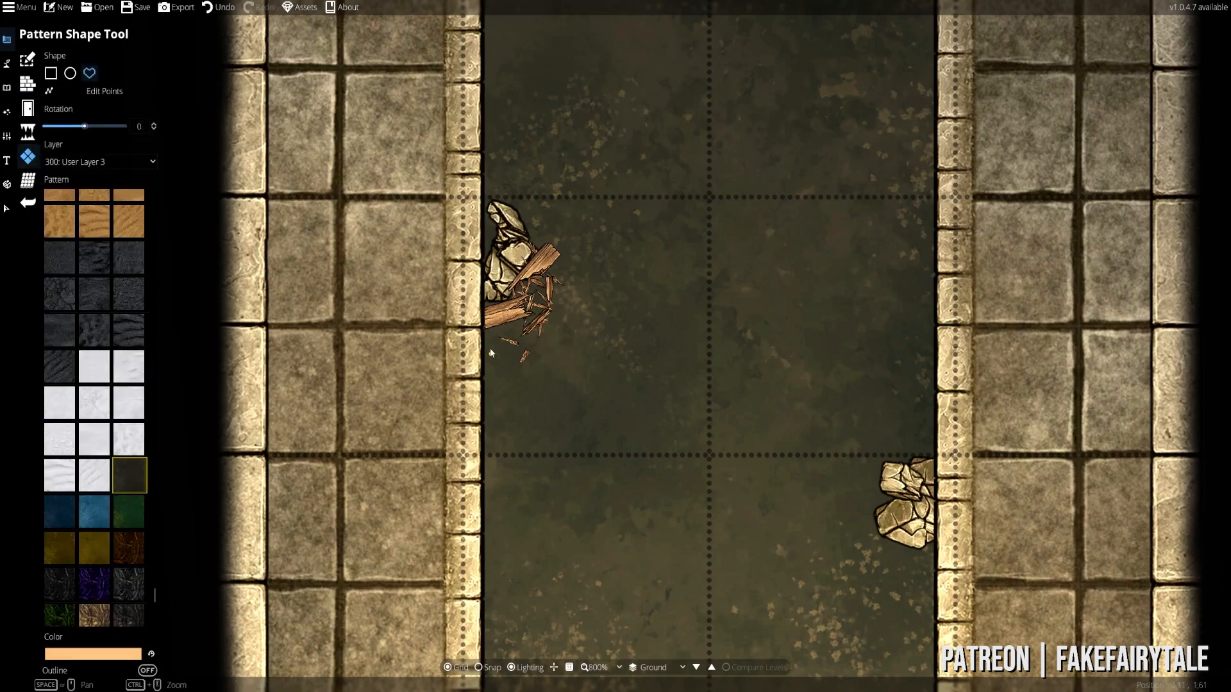
pyautogui.click(492, 335)
pyautogui.click(506, 331)
pyautogui.click(518, 373)
pyautogui.click(494, 358)
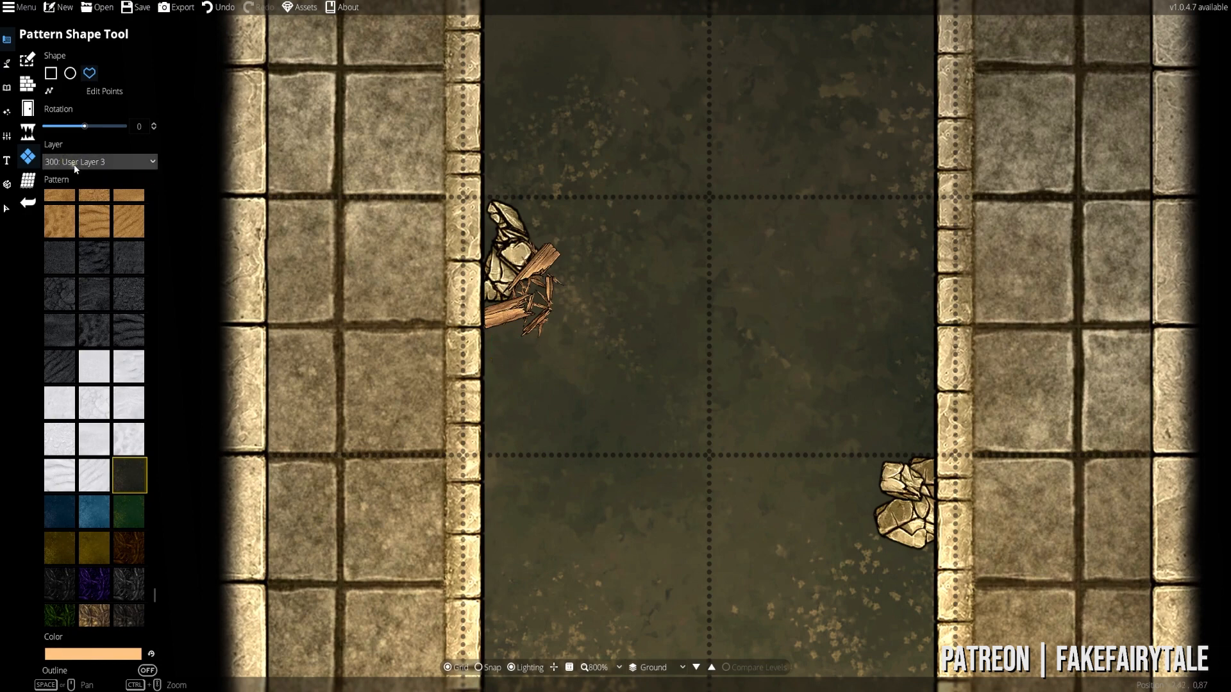
pyautogui.click(514, 332)
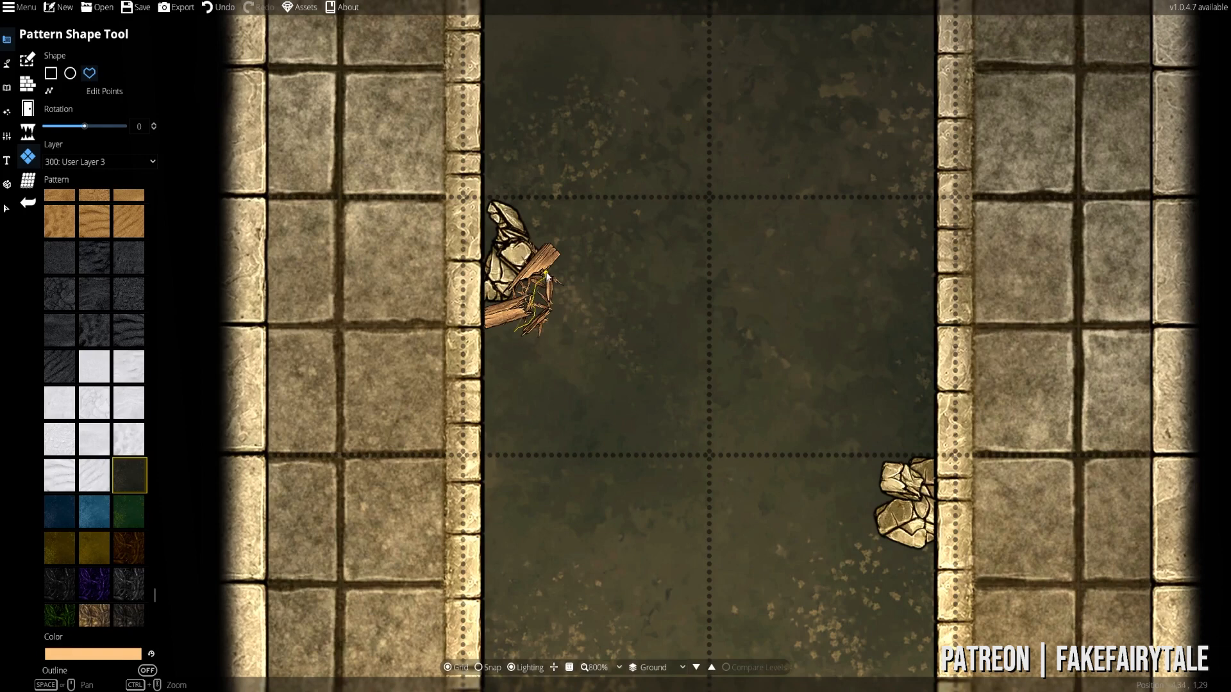
# - Draw another freeform water patch over the small wood fragments between the two broken planks beside the upper rubble
pyautogui.click(515, 334)
pyautogui.click(545, 285)
pyautogui.click(566, 252)
pyautogui.click(545, 283)
pyautogui.click(491, 329)
# - Examine the rubble, planks and slab along the full canal to check how the submerged debris blends with the water
pyautogui.moveTo(610, 294); pyautogui.dragTo(539, 383)
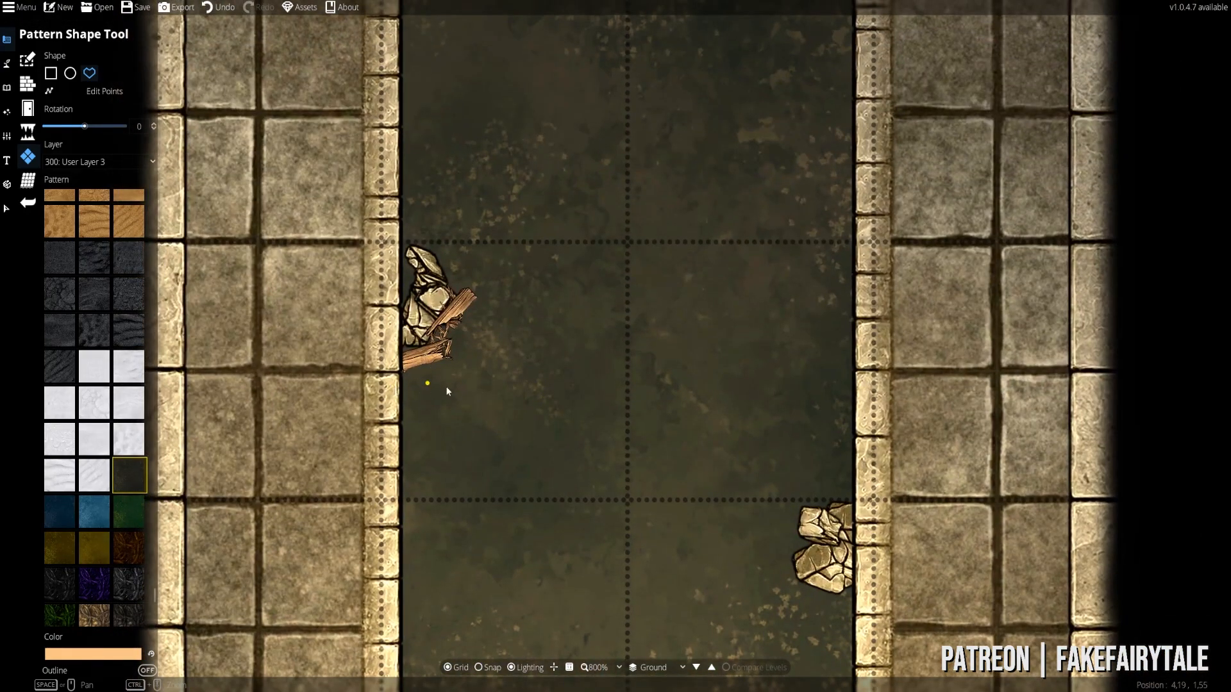
pyautogui.moveTo(610, 478); pyautogui.dragTo(360, 288)
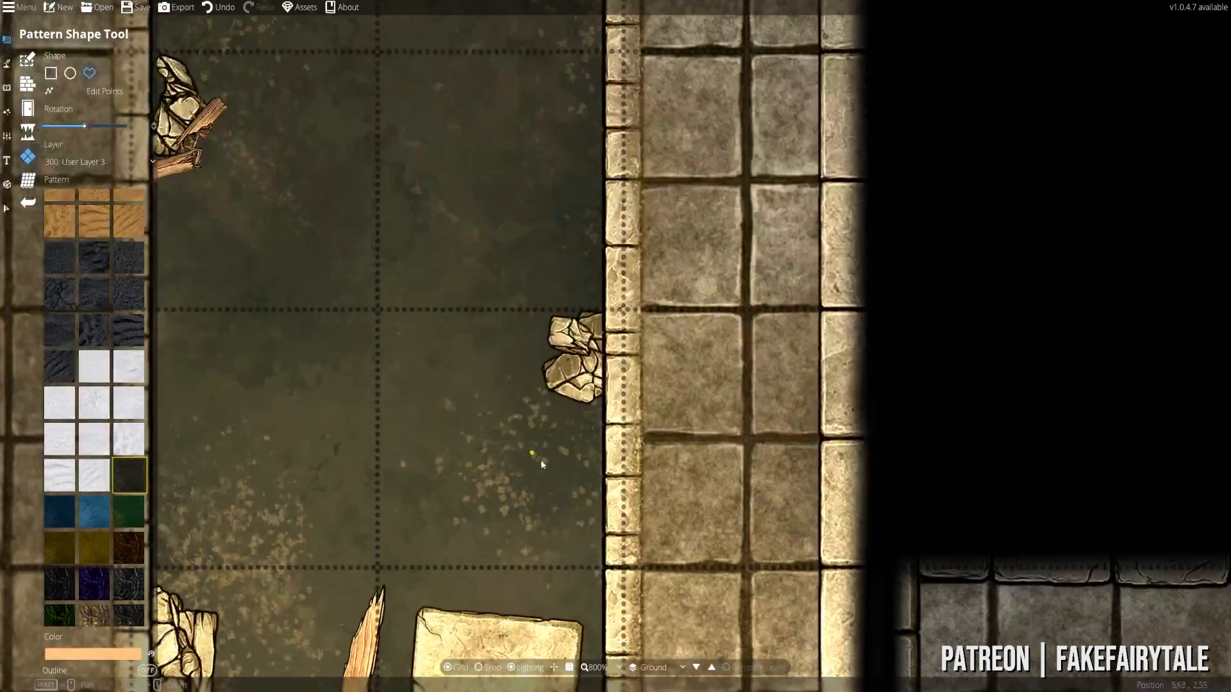
pyautogui.click(552, 402)
pyautogui.click(567, 403)
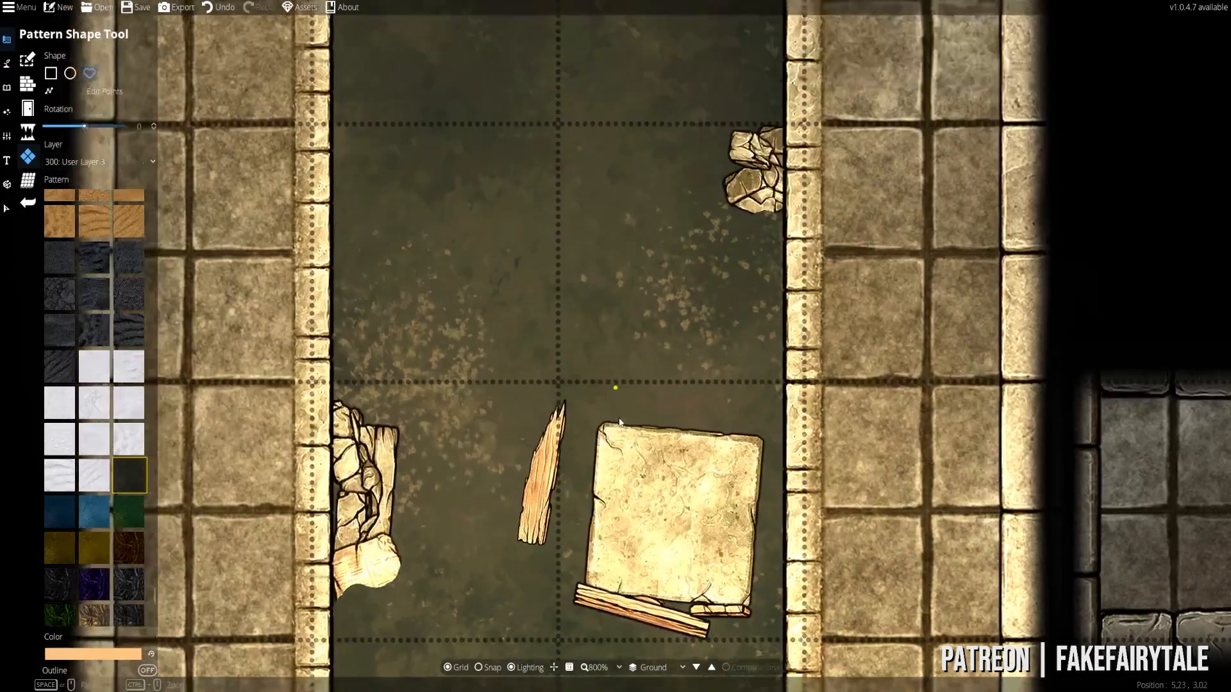
pyautogui.moveTo(619, 422); pyautogui.dragTo(625, 483)
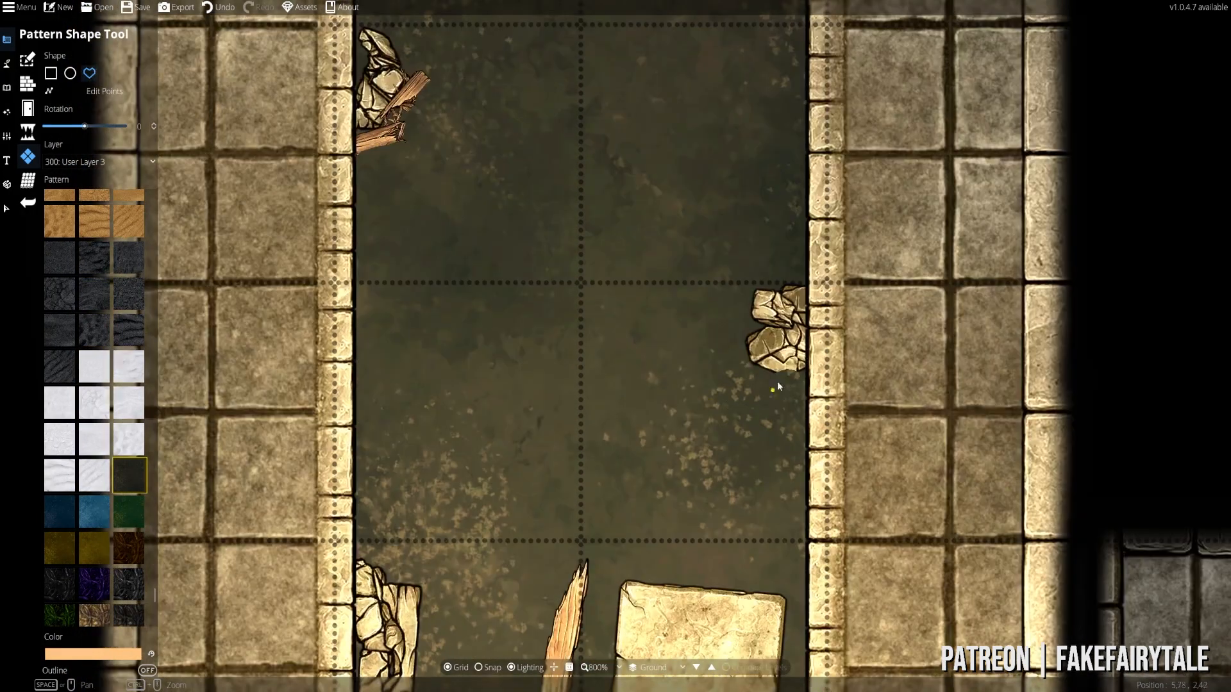
pyautogui.scroll(-4, 777, 381)
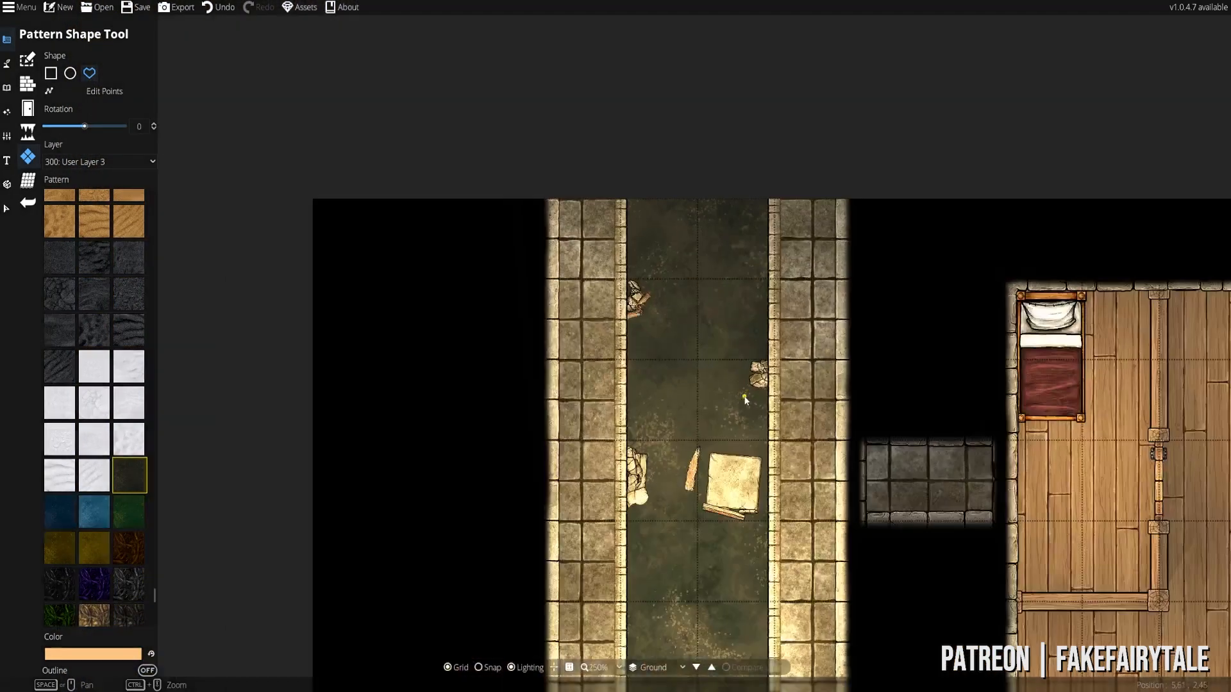
pyautogui.scroll(4, 743, 398)
pyautogui.moveTo(588, 493); pyautogui.dragTo(500, 360)
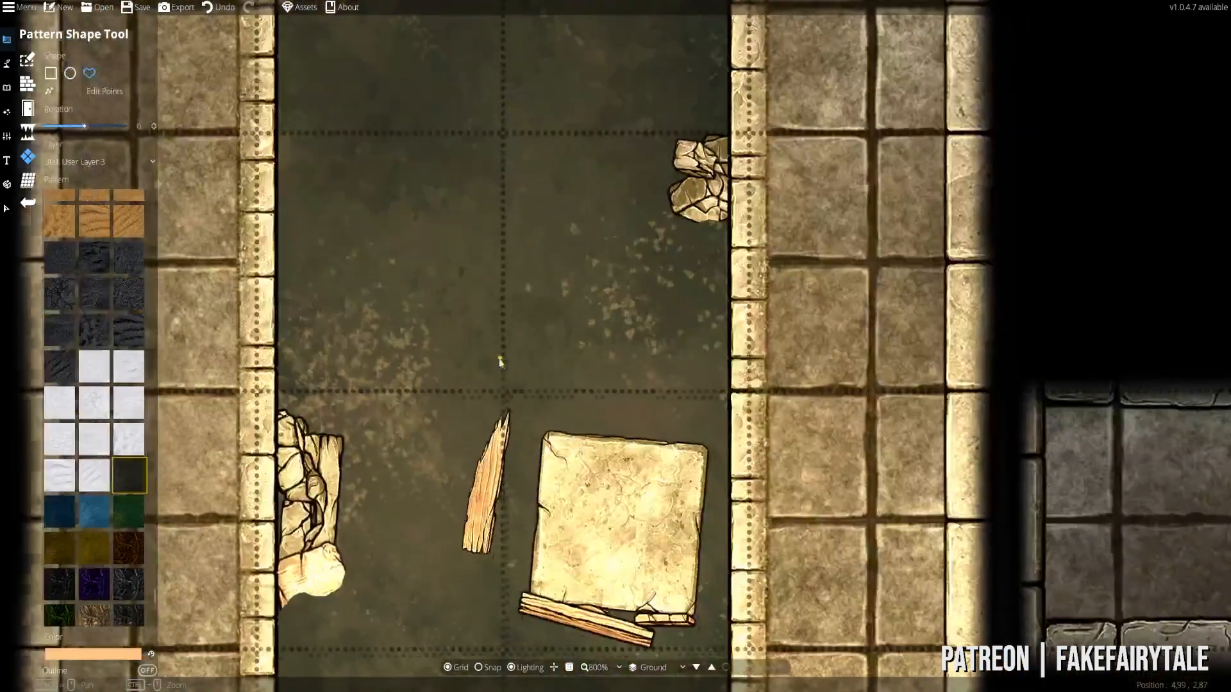
pyautogui.moveTo(463, 435); pyautogui.dragTo(501, 233)
pyautogui.moveTo(478, 22); pyautogui.dragTo(502, 374)
pyautogui.moveTo(462, 554); pyautogui.dragTo(516, 336)
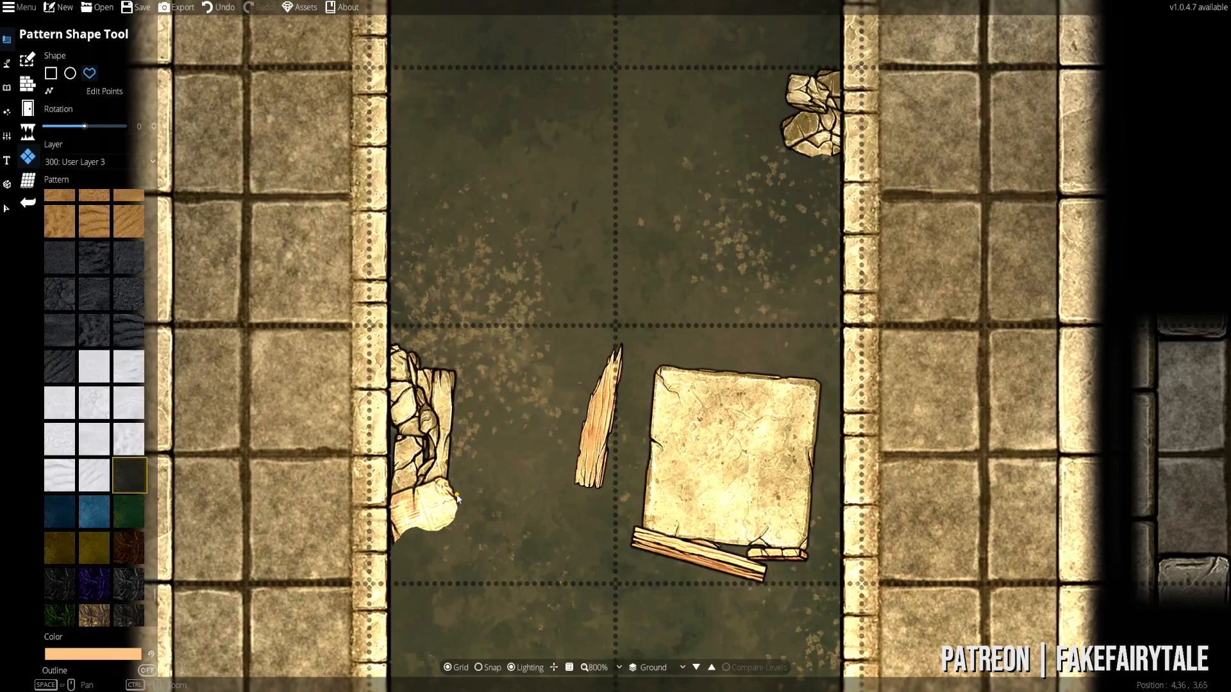
pyautogui.rightClick(452, 430)
pyautogui.moveTo(228, 215); pyautogui.dragTo(146, 136)
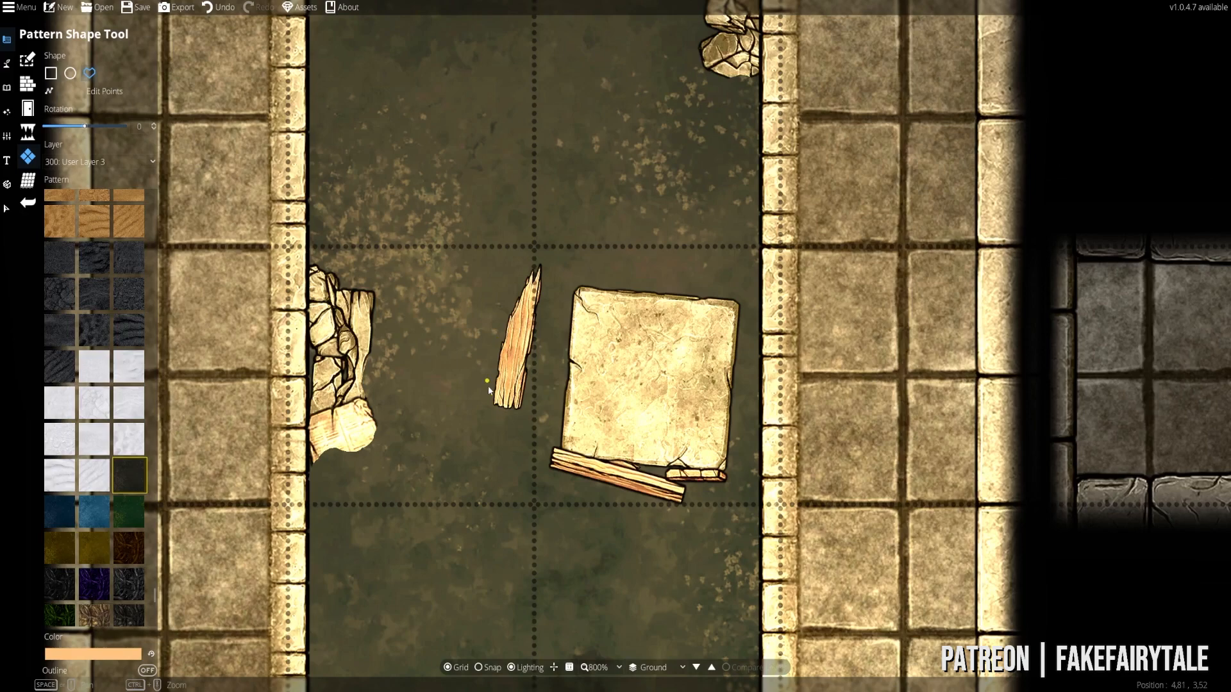
pyautogui.moveTo(497, 247); pyautogui.dragTo(466, 426)
pyautogui.moveTo(449, 266); pyautogui.dragTo(484, 453)
pyautogui.moveTo(476, 393); pyautogui.dragTo(509, 568)
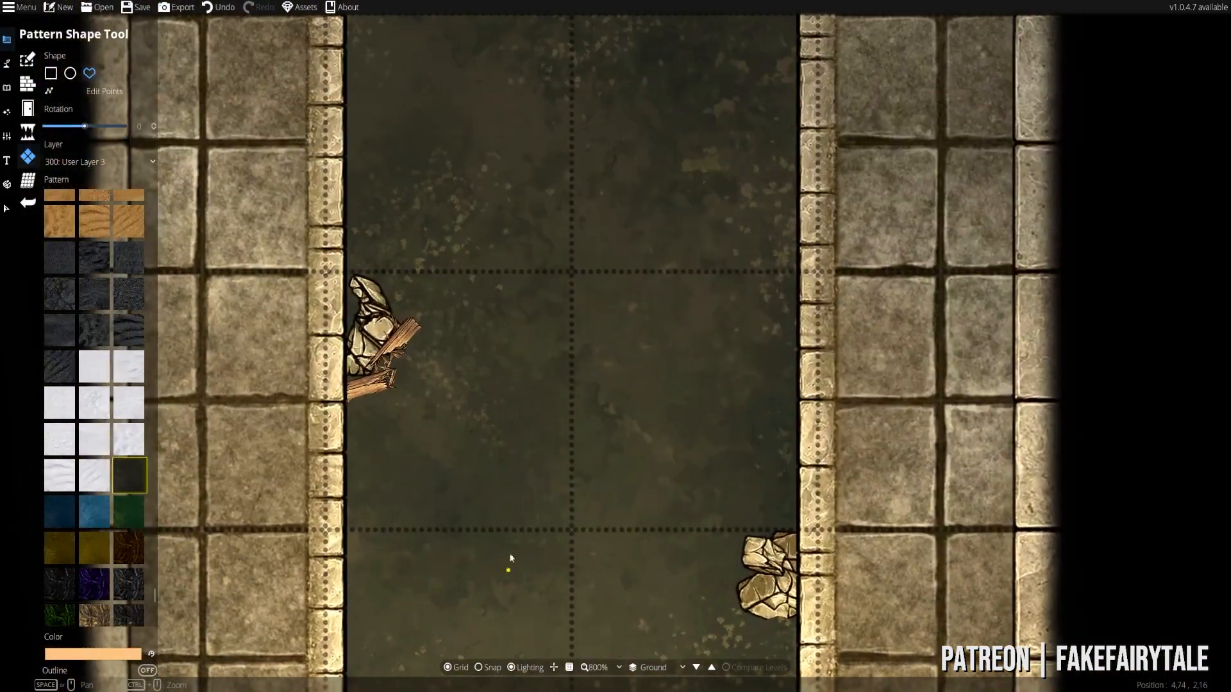
pyautogui.scroll(-1, 477, 373)
pyautogui.moveTo(513, 516); pyautogui.dragTo(513, 216)
pyautogui.moveTo(554, 496); pyautogui.dragTo(508, 264)
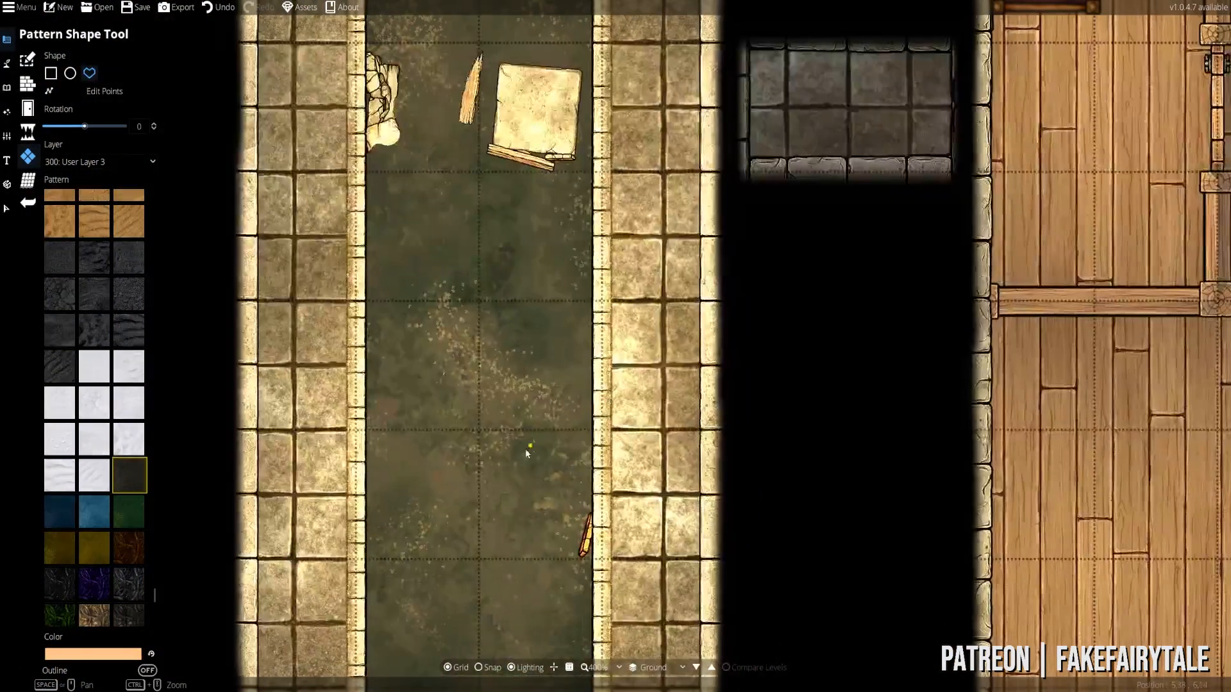
pyautogui.moveTo(534, 534)
pyautogui.mouseDown()
pyautogui.moveTo(504, 315)
pyautogui.moveTo(548, 542)
pyautogui.mouseUp()
pyautogui.moveTo(513, 347); pyautogui.dragTo(537, 564)
pyautogui.moveTo(513, 385); pyautogui.dragTo(528, 519)
# - Switch to the Path tool with the library filtered to water paths
pyautogui.click(7, 88)
pyautogui.click(6, 63)
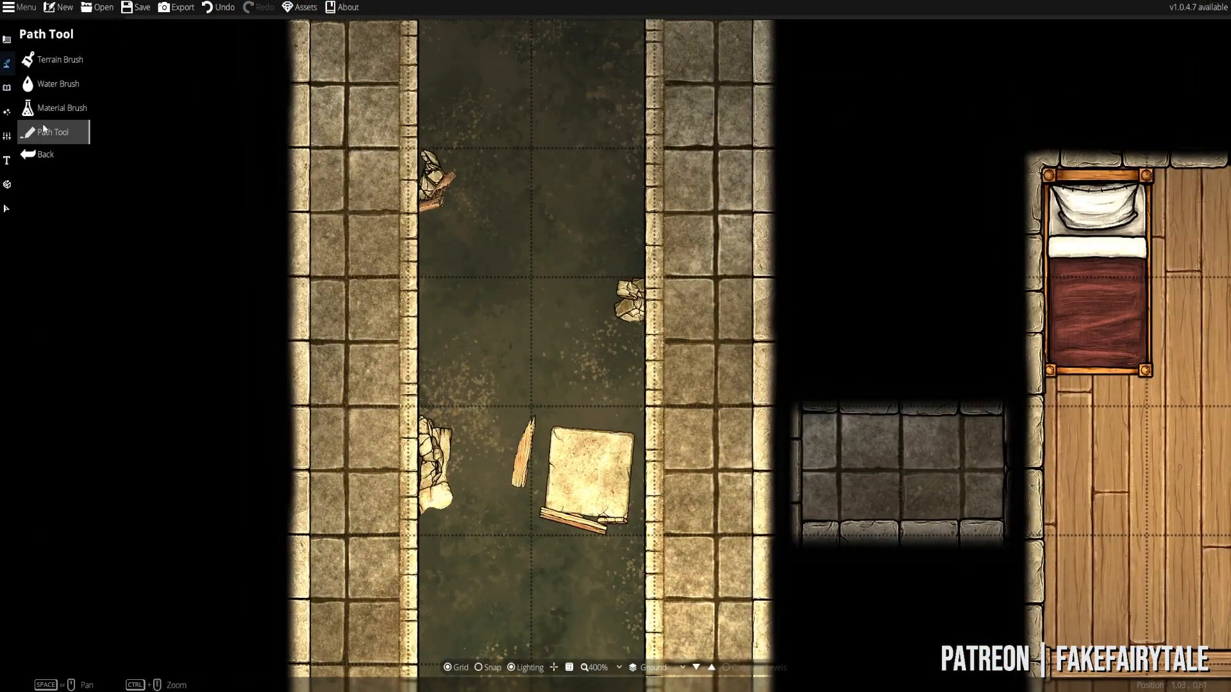
pyautogui.click(42, 131)
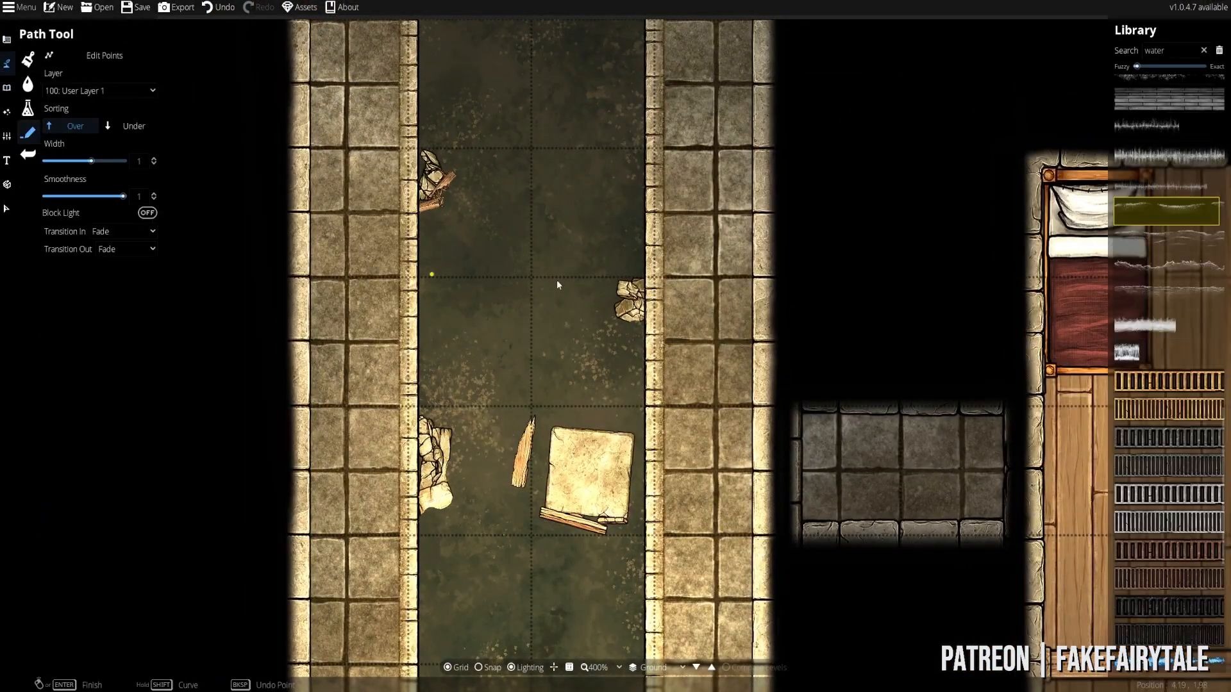
# - Try a multi-line water ripple path running down the middle of the canal at width 1, and undo it
pyautogui.click(1159, 240)
pyautogui.moveTo(512, 512); pyautogui.dragTo(544, 313)
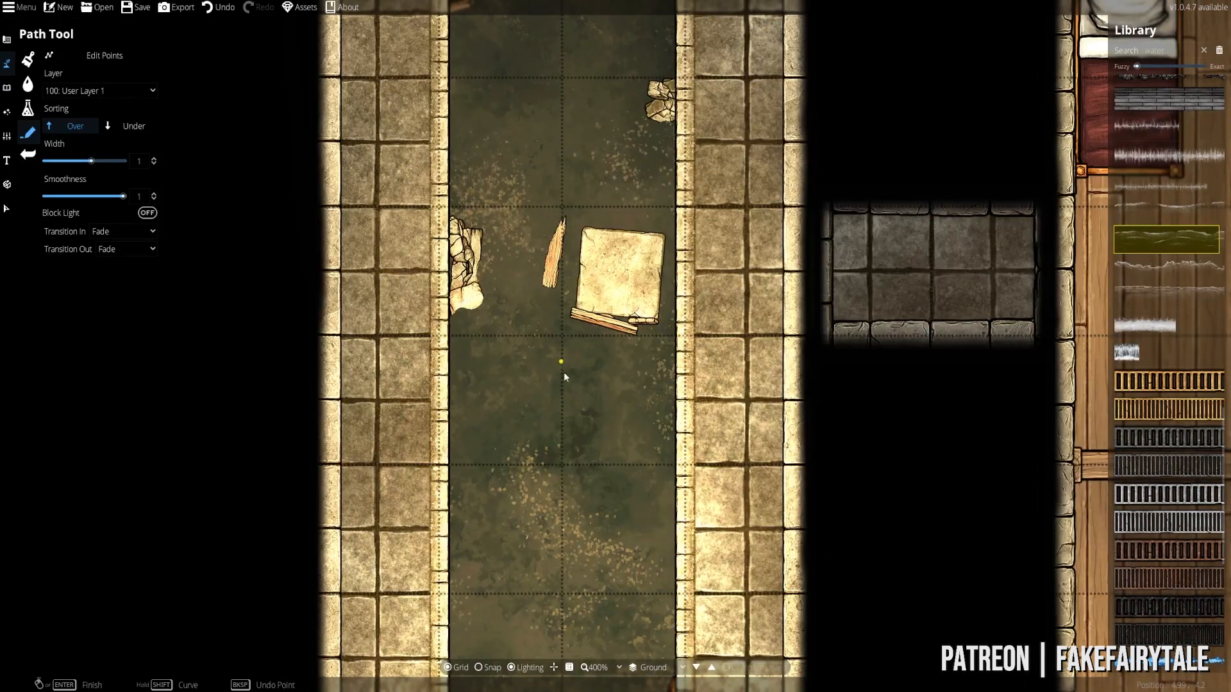
pyautogui.moveTo(563, 375); pyautogui.dragTo(567, 437)
pyautogui.click(549, 553)
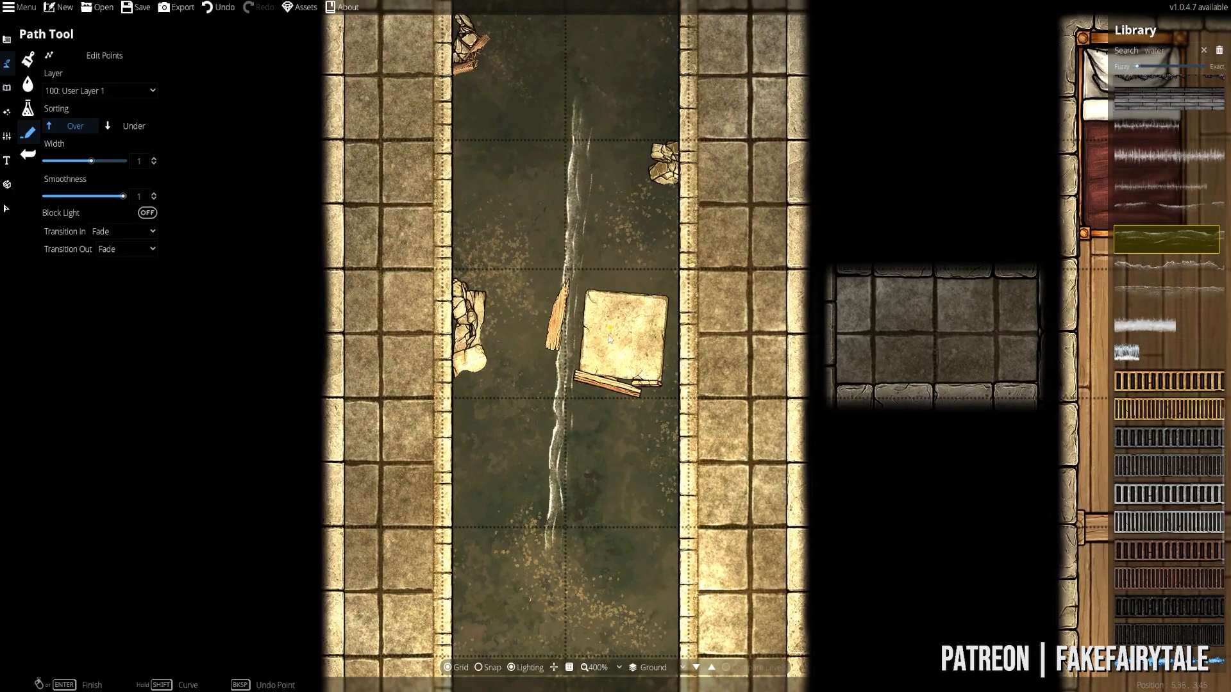
pyautogui.hotkey('ctrl', 'z')
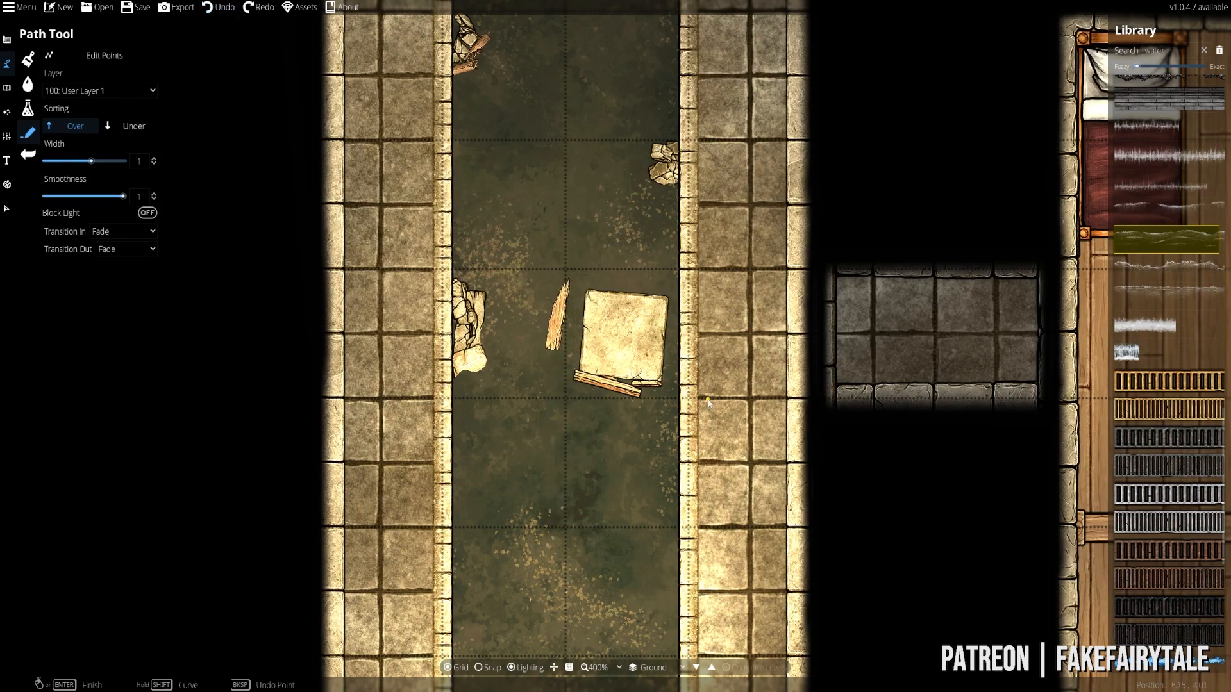
# - Choose the thinner wavy water-edge path and set its width to 0.3 on User Layer 1
pyautogui.moveTo(563, 305); pyautogui.dragTo(550, 373)
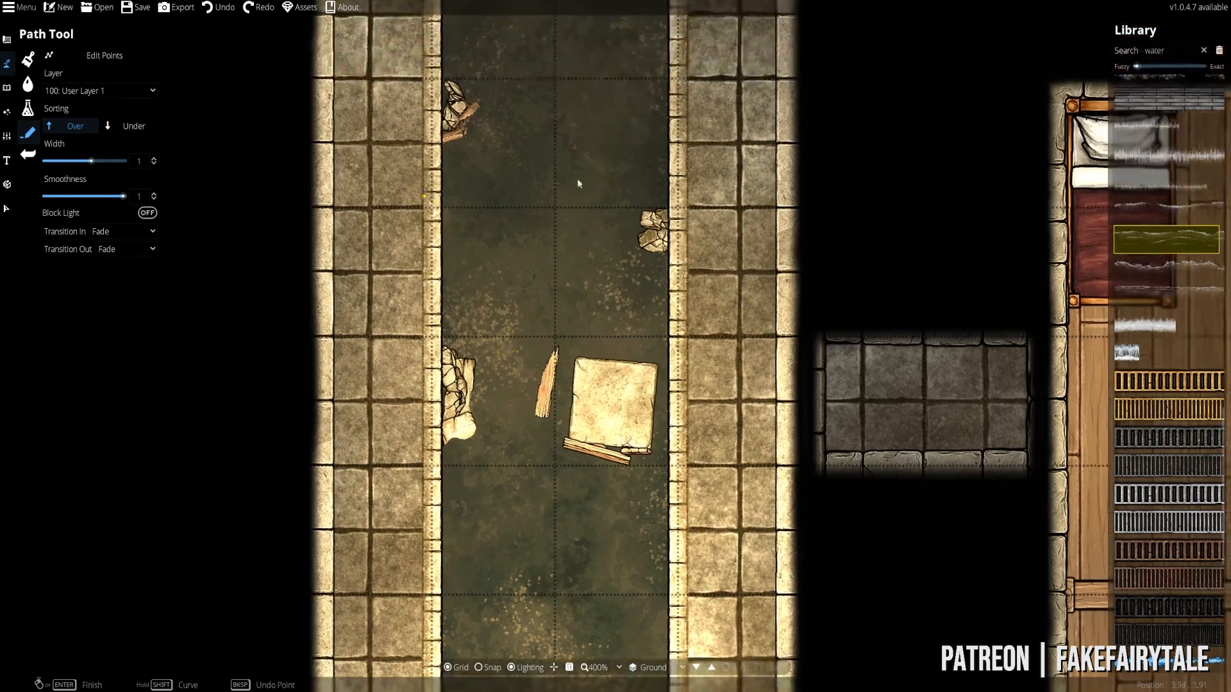
pyautogui.moveTo(586, 175); pyautogui.dragTo(591, 231)
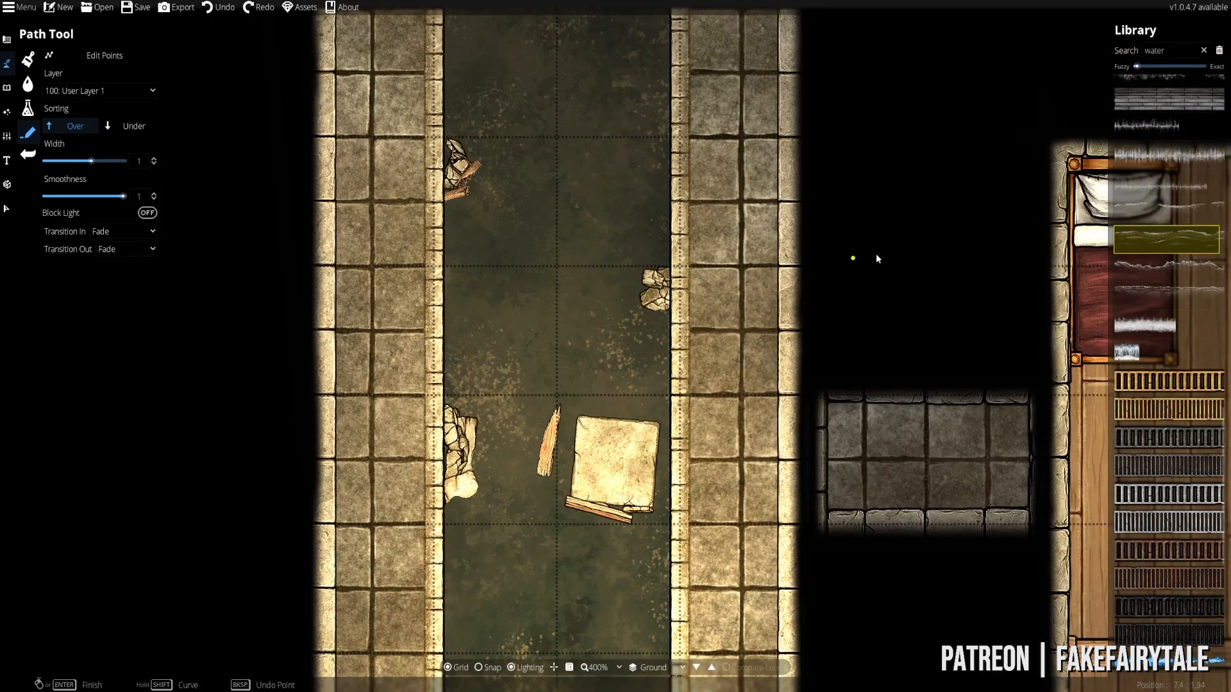
pyautogui.click(1166, 211)
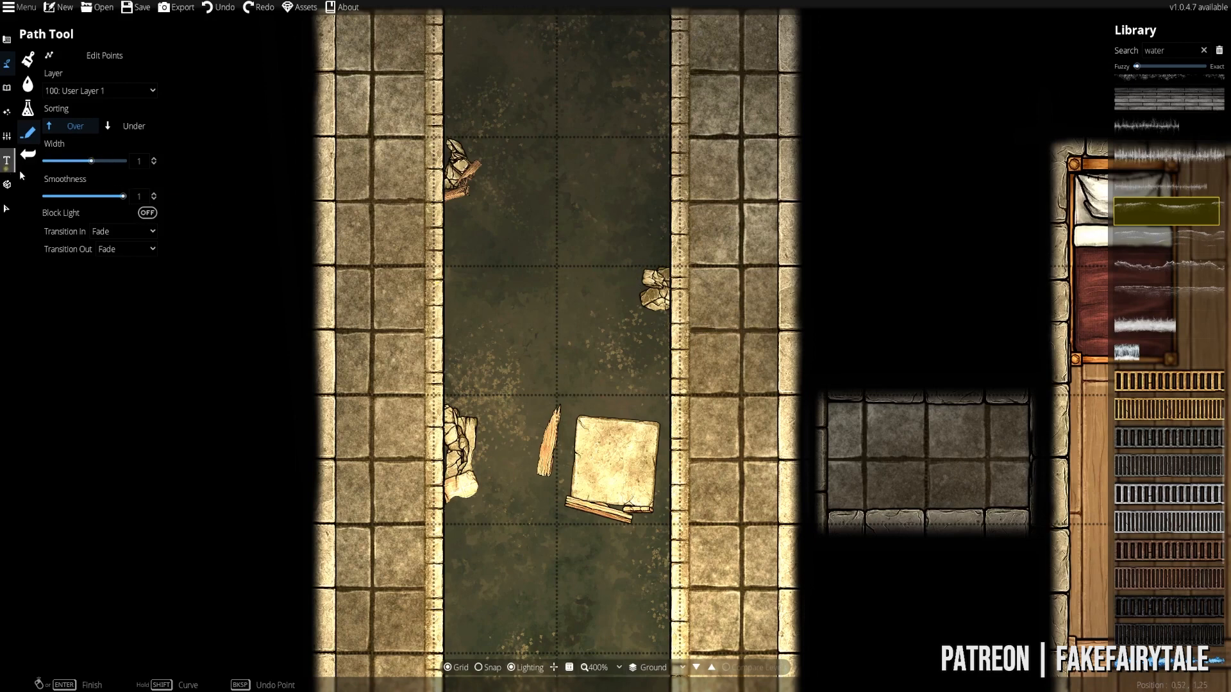
pyautogui.moveTo(475, 220); pyautogui.dragTo(488, 295)
pyautogui.scroll(3, 477, 214)
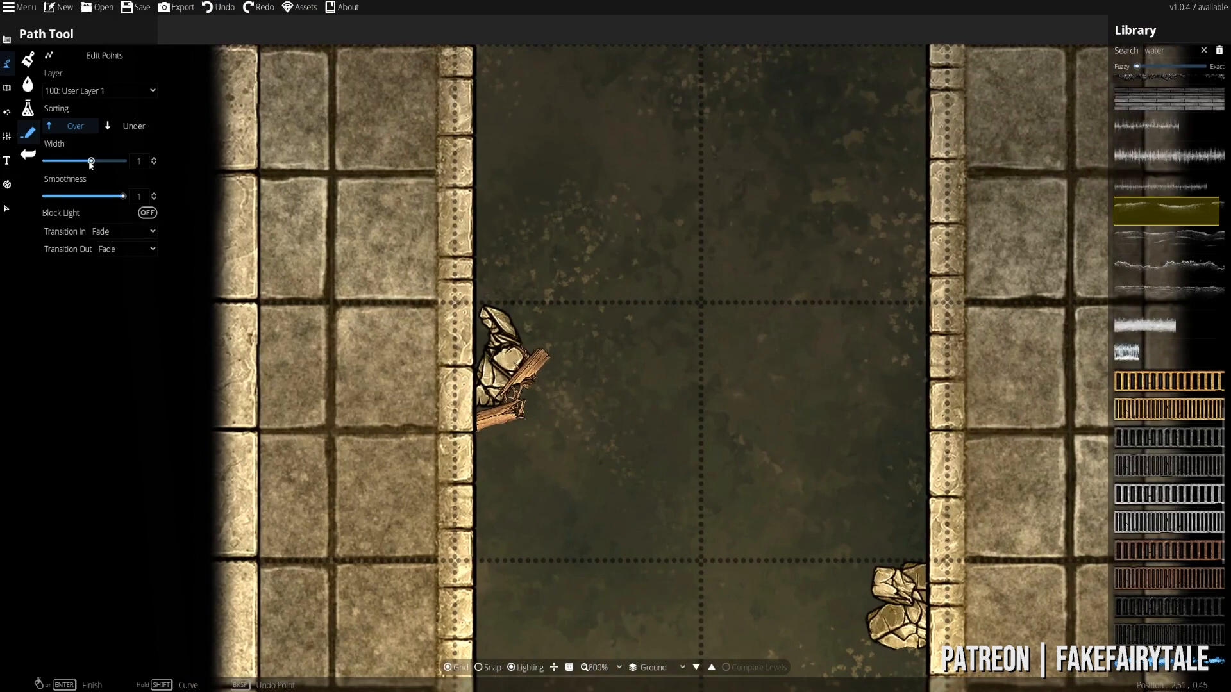
pyautogui.moveTo(91, 163); pyautogui.dragTo(68, 164)
pyautogui.scroll(1, 72, 162)
# - Draw a curved water ripple around the upper edge of the rubble pile that holds the broken planks
pyautogui.click(482, 301)
pyautogui.doubleClick(505, 303)
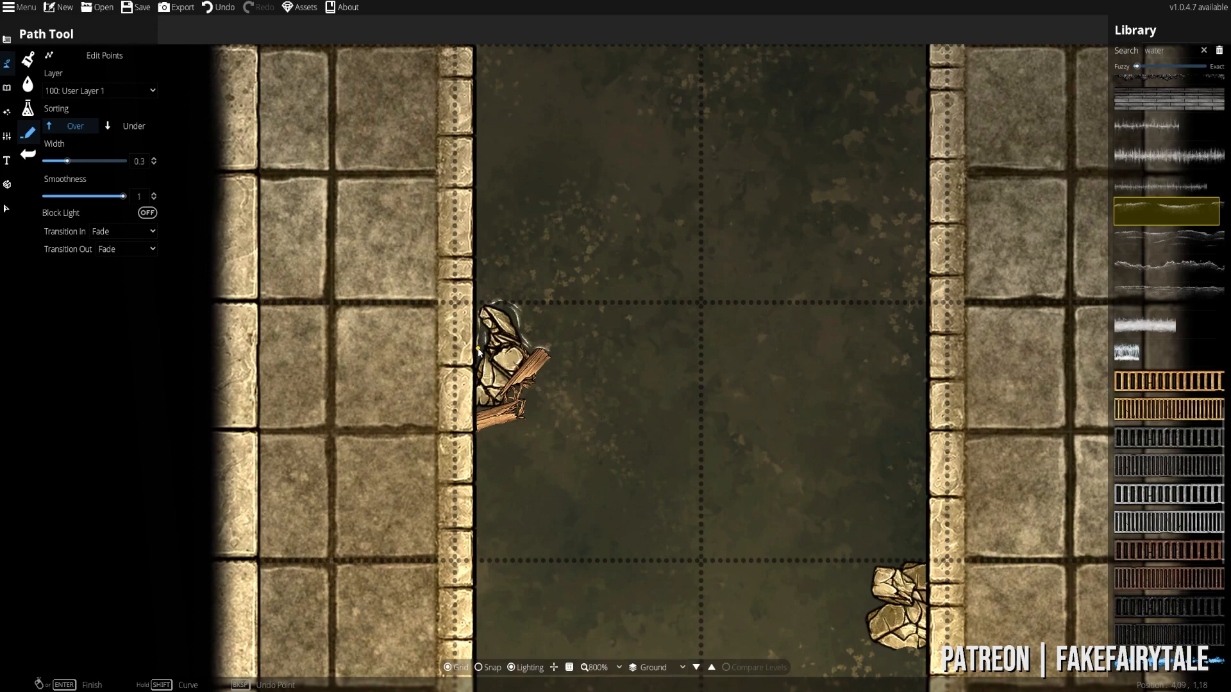
pyautogui.press('w')
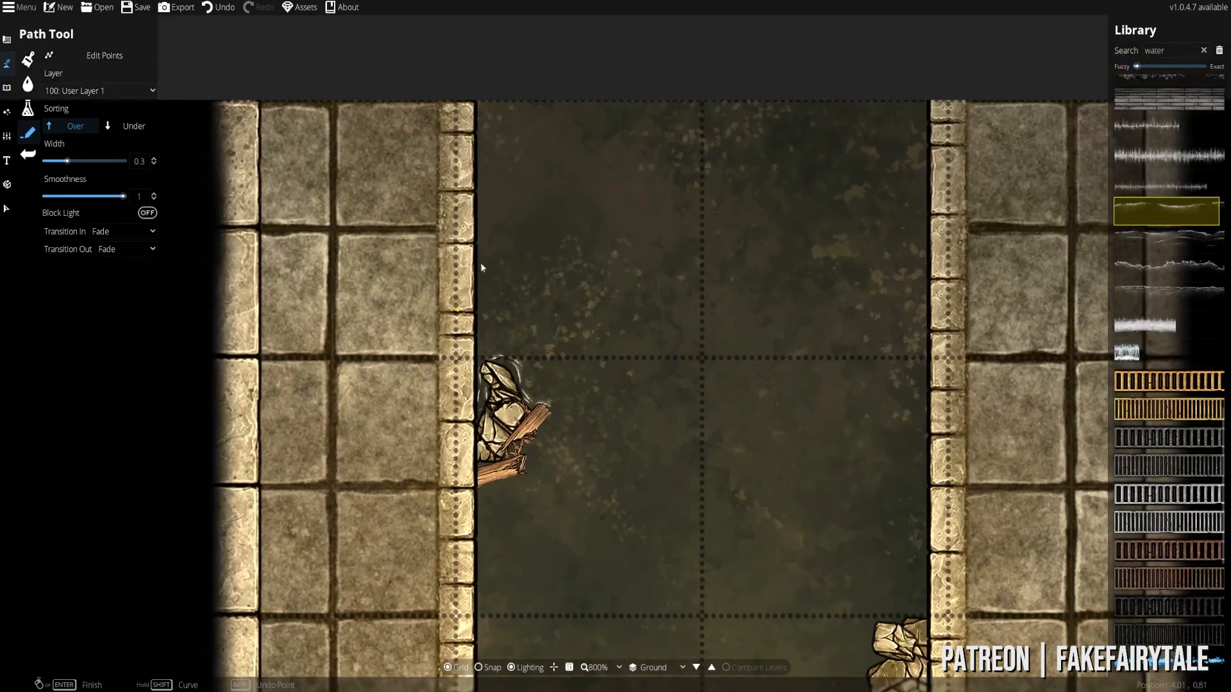
# - Draw a short water ripple along the upper edge of the small rubble pile against the canal's opposite wall
pyautogui.moveTo(578, 436); pyautogui.dragTo(389, 250)
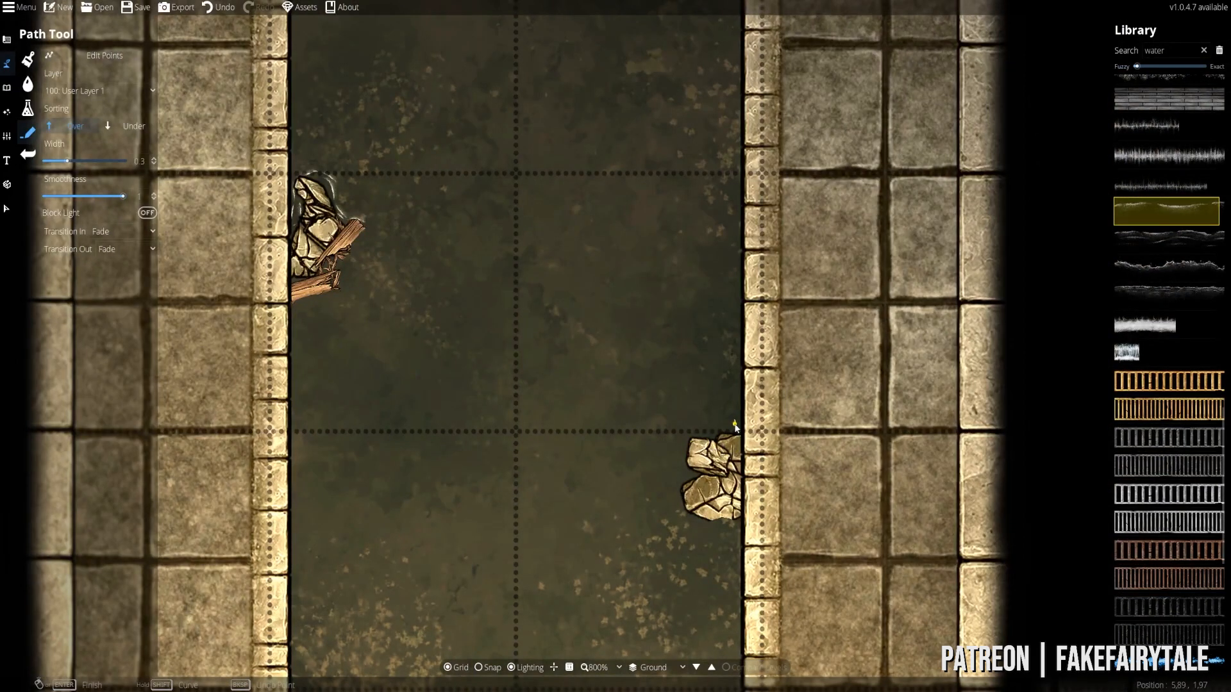
pyautogui.hotkey('ctrl', 'z')
pyautogui.click(715, 431)
pyautogui.moveTo(730, 513); pyautogui.dragTo(673, 391)
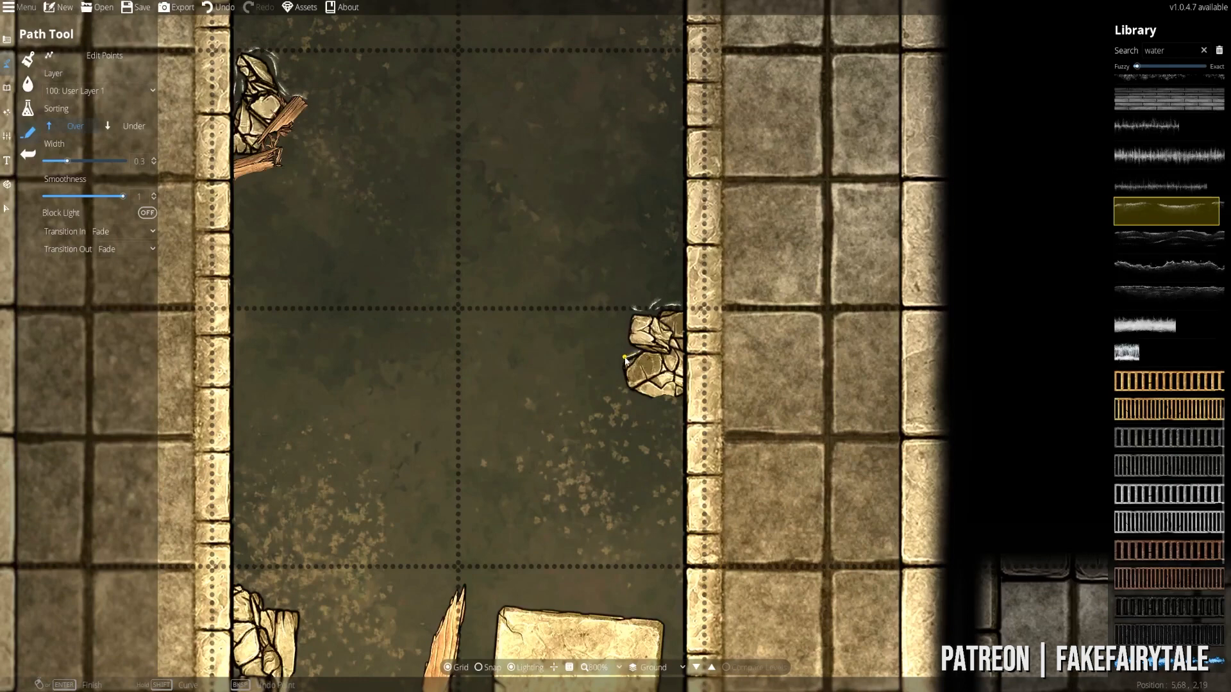
pyautogui.rightClick(625, 360)
# - Redraw the water ripple so it wraps around the pointed tip of the floating plank, and hide the grid
pyautogui.moveTo(640, 461)
pyautogui.mouseDown()
pyautogui.moveTo(614, 282)
pyautogui.moveTo(810, 247)
pyautogui.mouseUp()
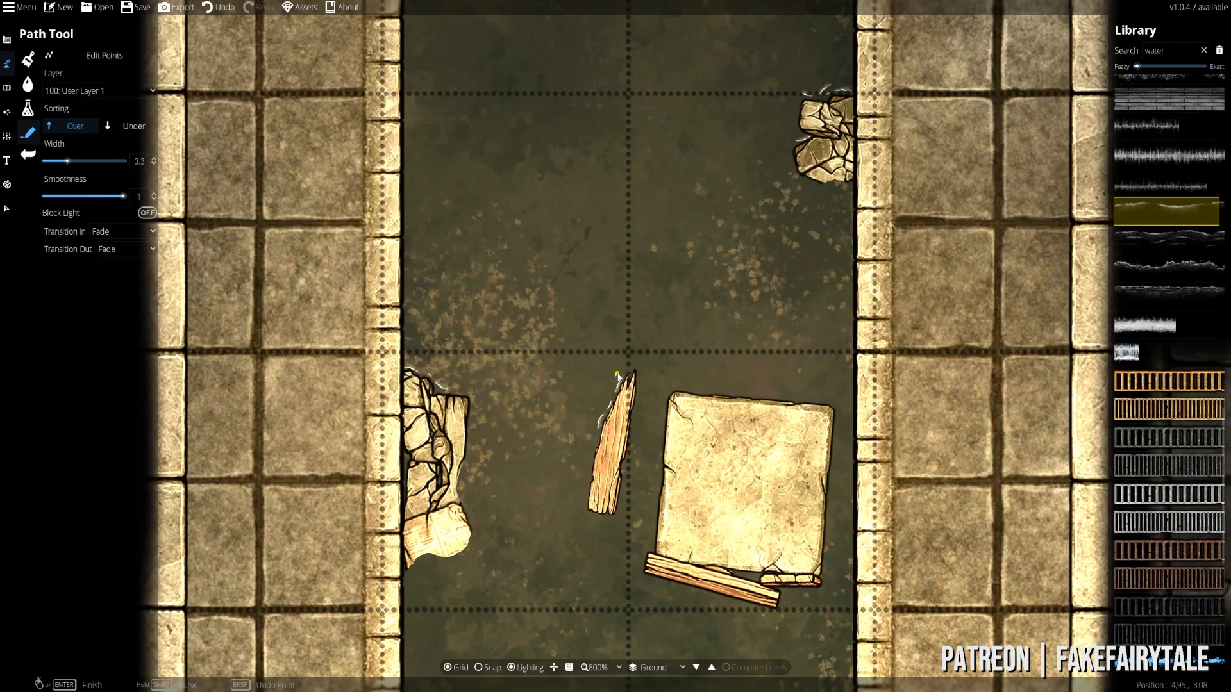
pyautogui.hotkey('ctrl', 'z')
pyautogui.click(638, 387)
pyautogui.moveTo(590, 502); pyautogui.dragTo(569, 428)
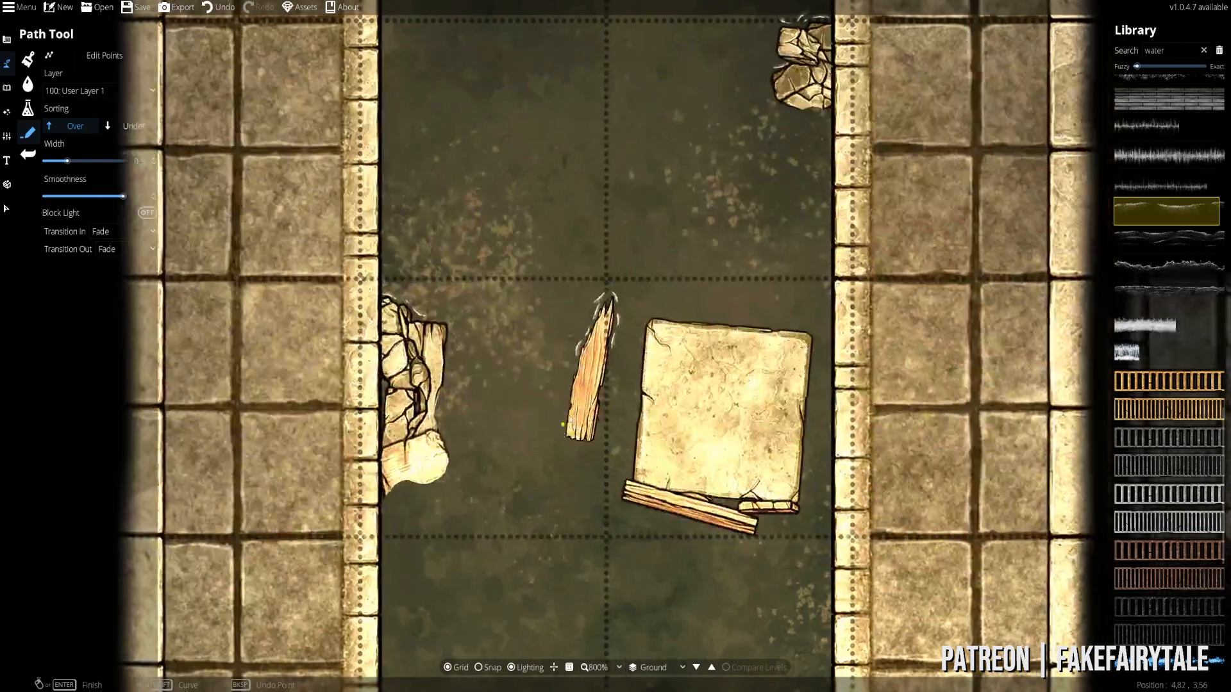
pyautogui.press('g')
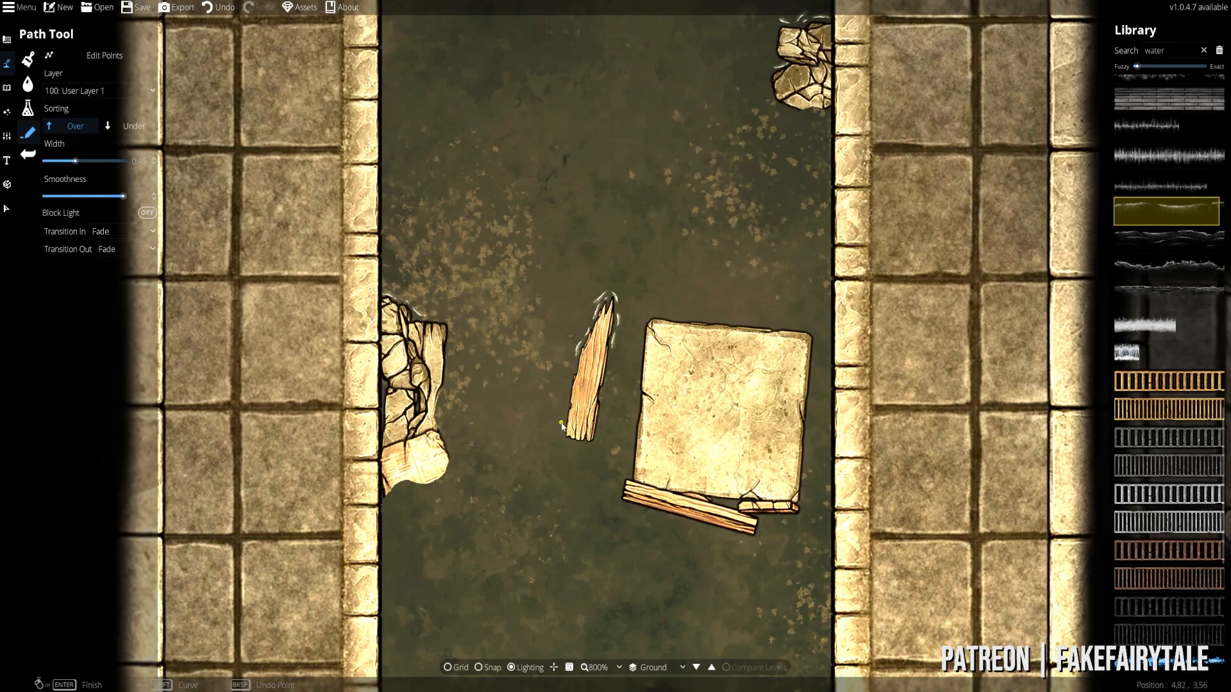
# - Draw a curved water ripple around the blunt lower end of the floating plank
pyautogui.click(560, 447)
pyautogui.click(584, 449)
pyautogui.moveTo(599, 387); pyautogui.dragTo(538, 448)
pyautogui.moveTo(561, 644); pyautogui.dragTo(547, 418)
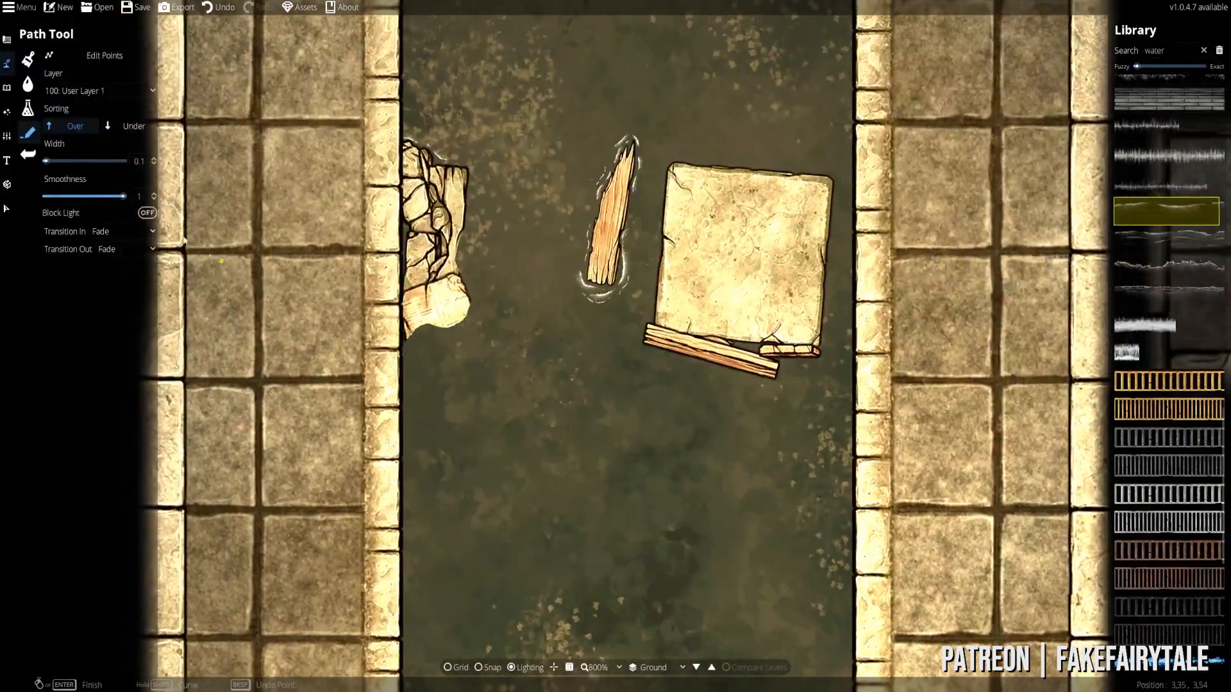
# - On User Layer 3 with width 0.45, draw a ripple around the rounded lower end of the large rubble pile, using the multi-line water-edge path
pyautogui.click(72, 93)
pyautogui.click(82, 198)
pyautogui.moveTo(72, 161); pyautogui.dragTo(87, 164)
pyautogui.click(100, 91)
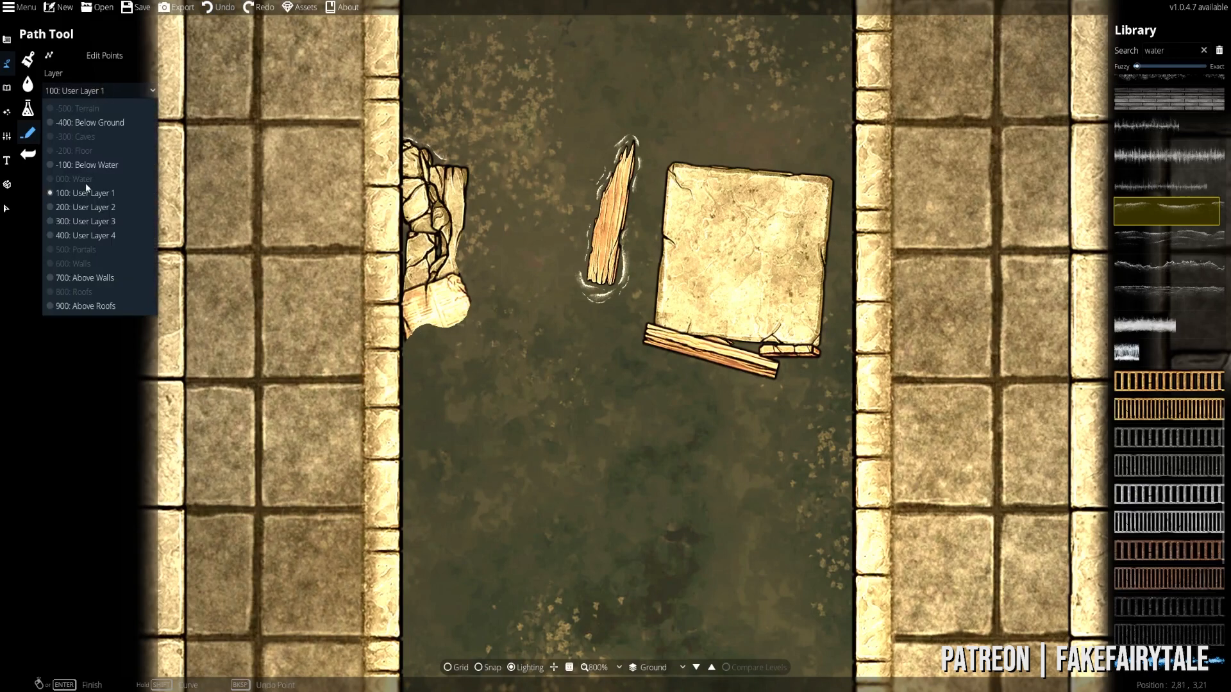
pyautogui.click(81, 222)
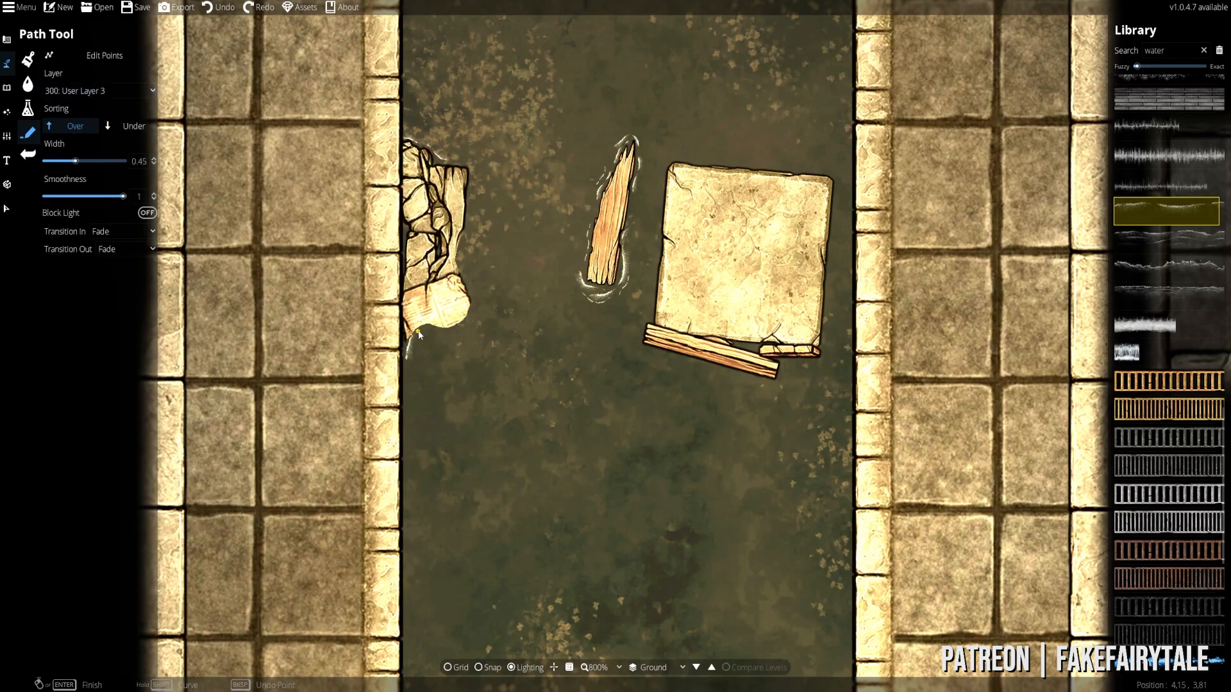
pyautogui.click(1157, 239)
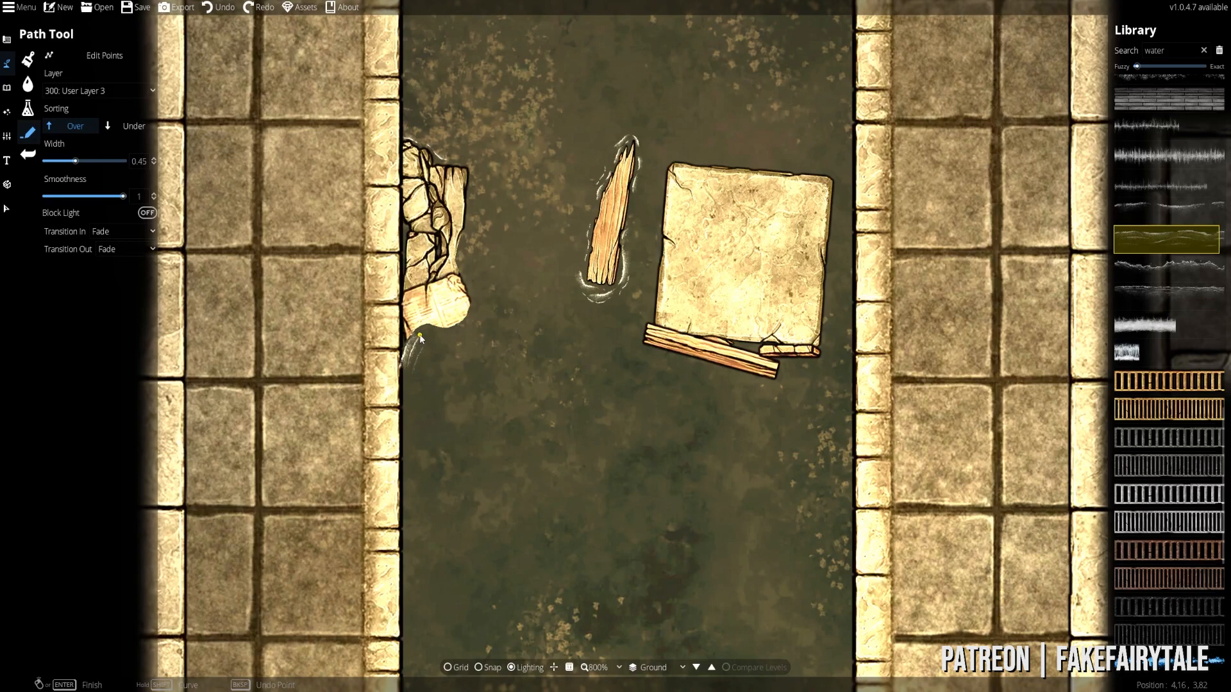
pyautogui.click(470, 329)
pyautogui.click(6, 208)
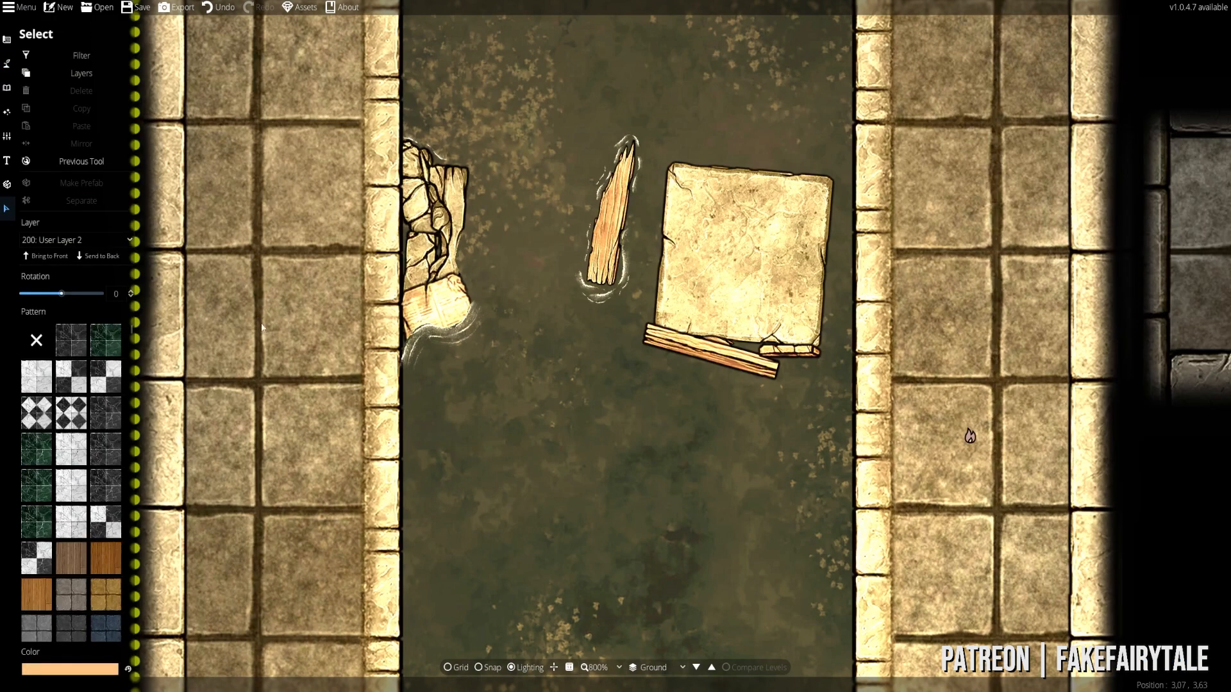
pyautogui.click(425, 340)
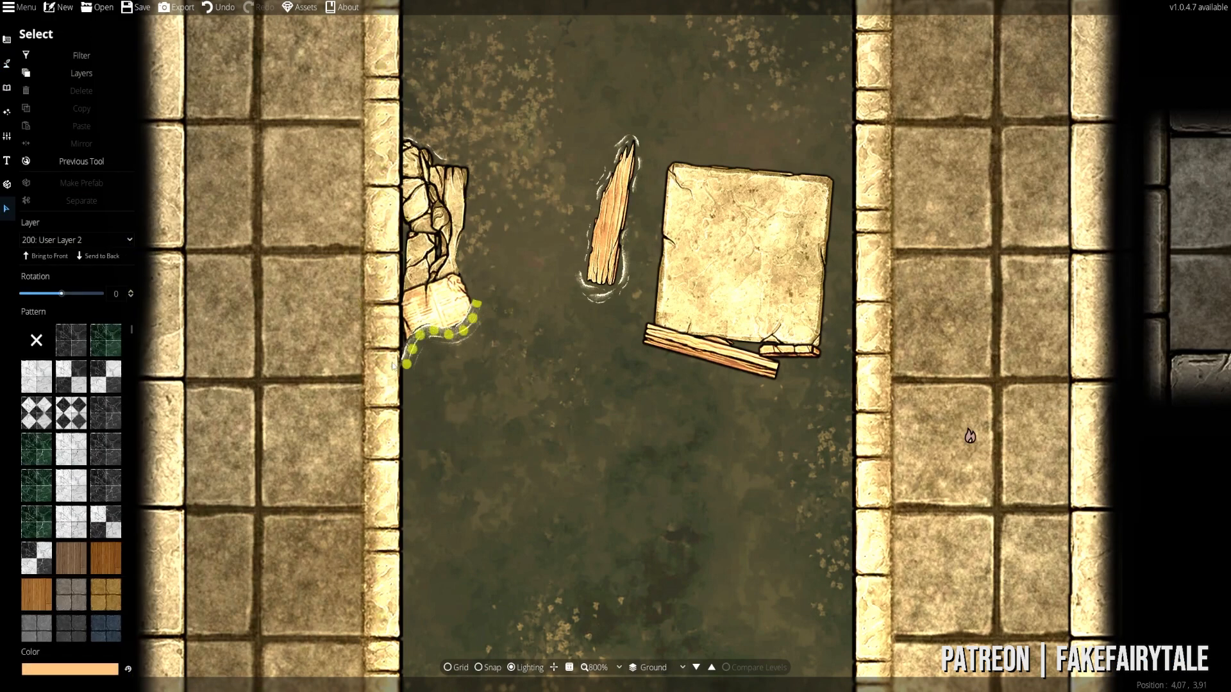
pyautogui.click(407, 359)
pyautogui.moveTo(403, 361); pyautogui.dragTo(403, 362)
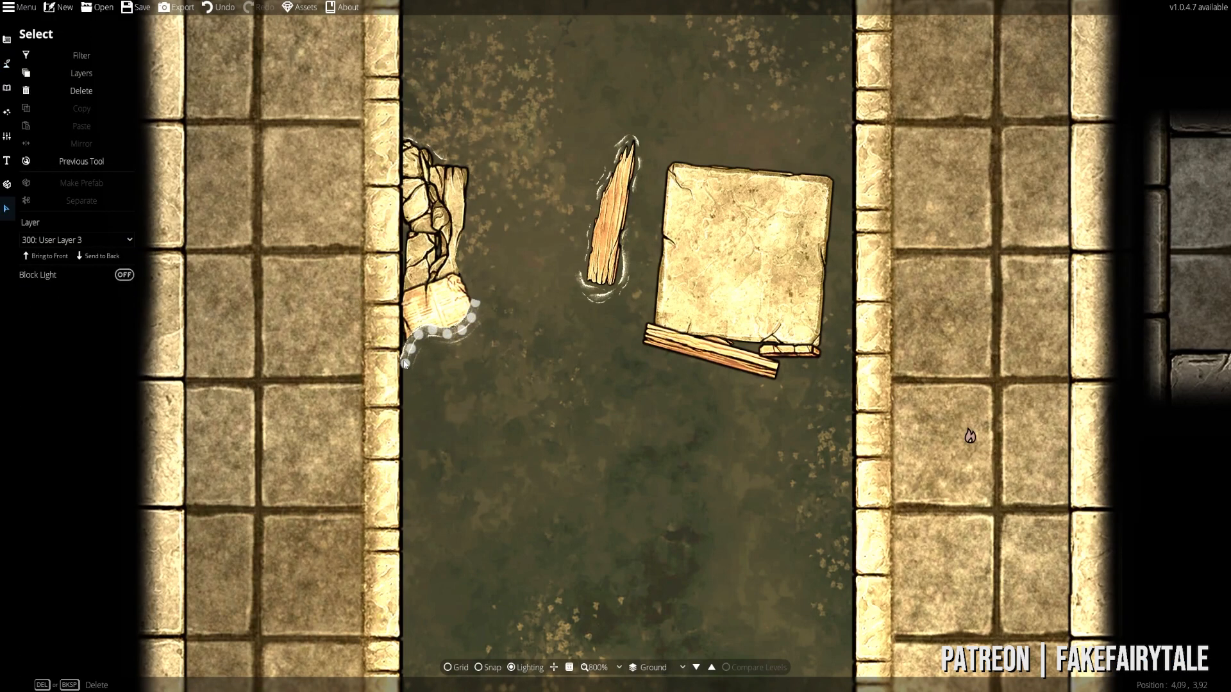
pyautogui.rightClick(402, 362)
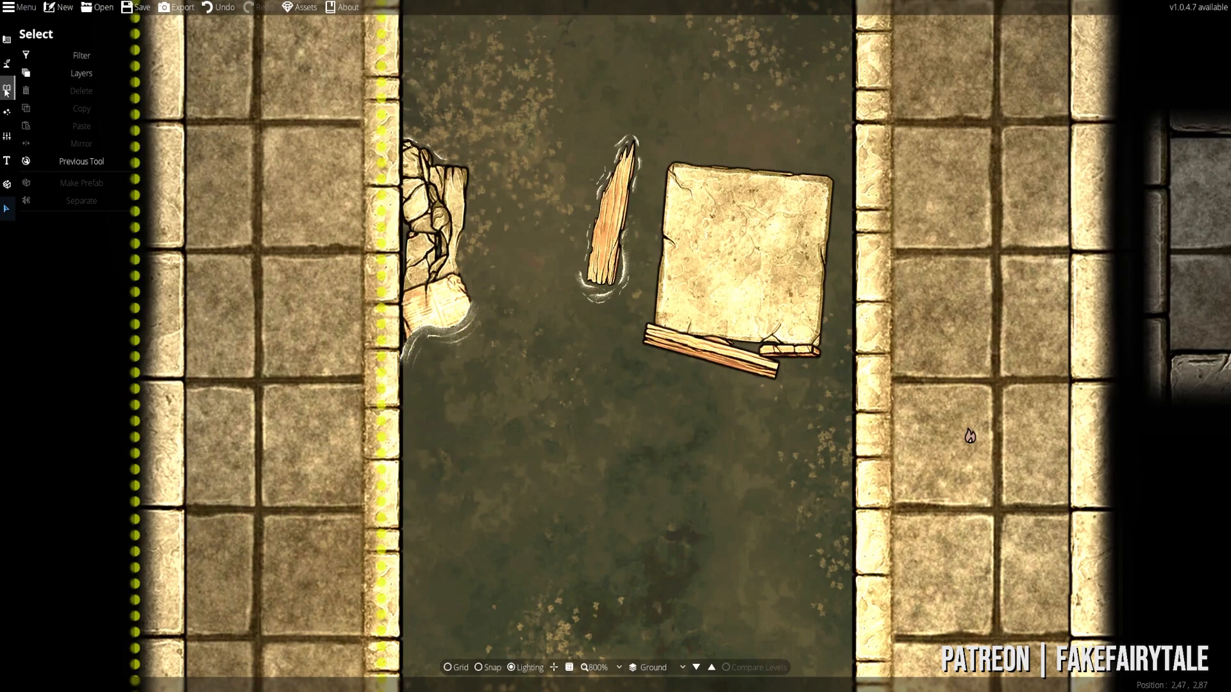
# - Edit the points of the ripple below the large rubble pile so it follows the stone and reaches the canal wall
pyautogui.click(58, 138)
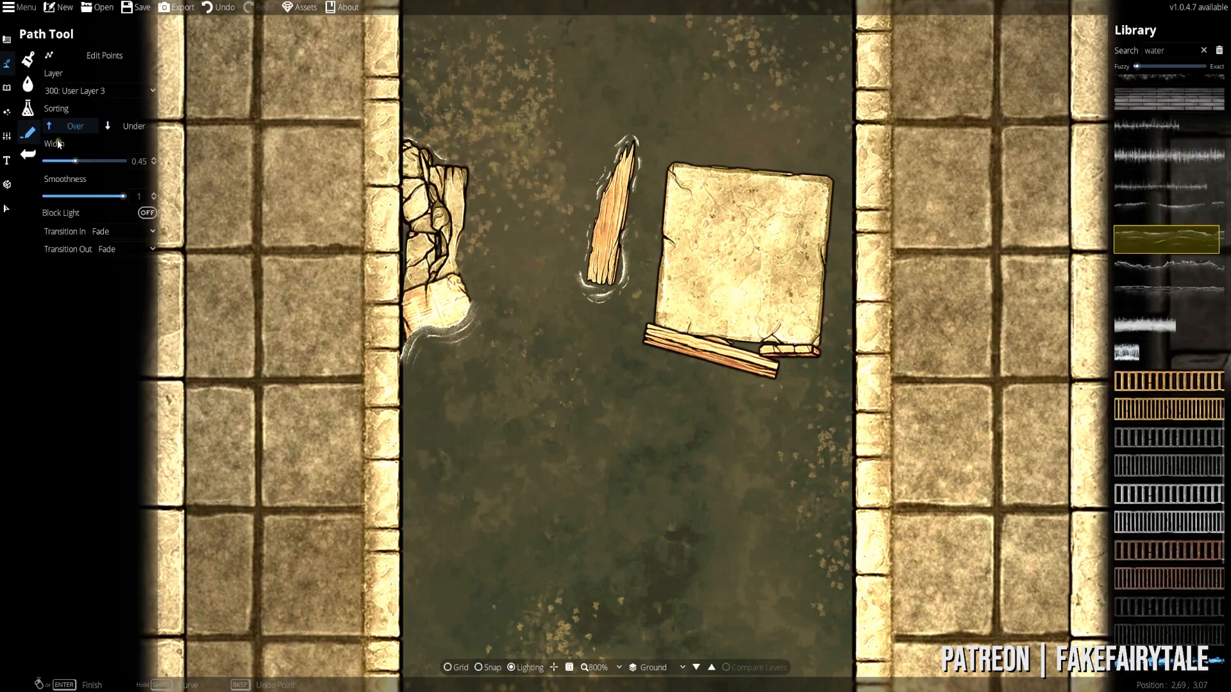
pyautogui.click(102, 55)
pyautogui.click(416, 345)
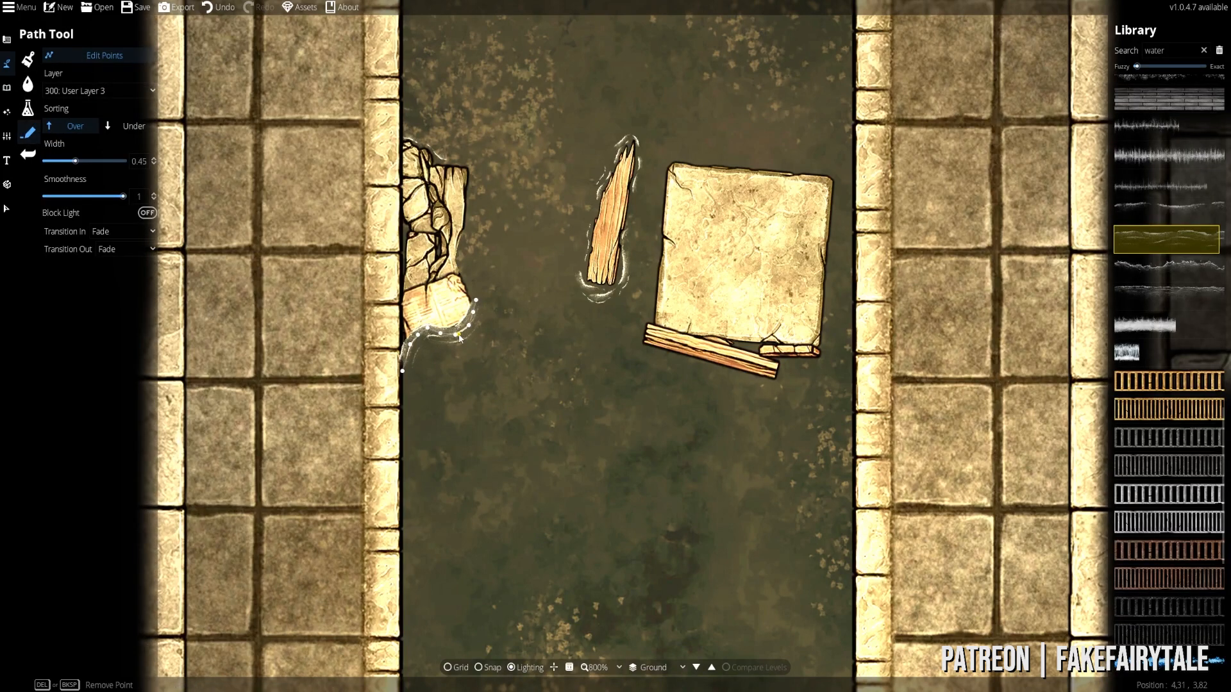
pyautogui.moveTo(456, 333); pyautogui.dragTo(454, 331)
# - Move the light on the walkway beside the canal into the short side passage next to the wooden-floored room
pyautogui.click(12, 211)
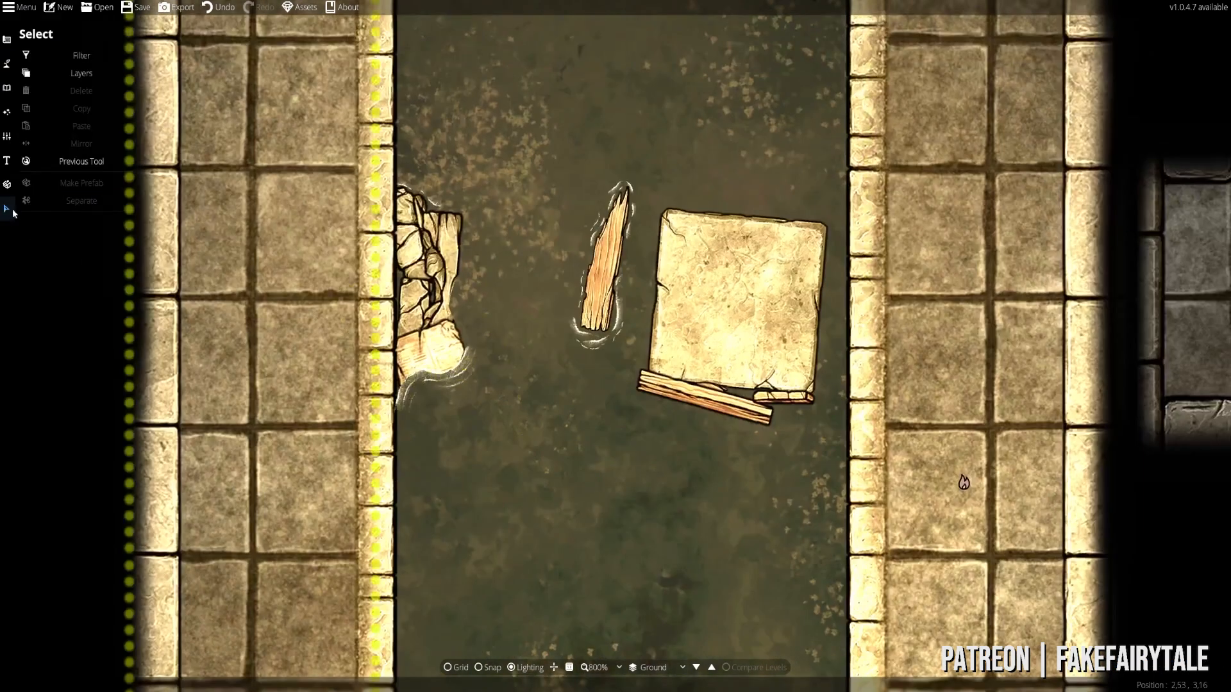
pyautogui.scroll(-2, 577, 279)
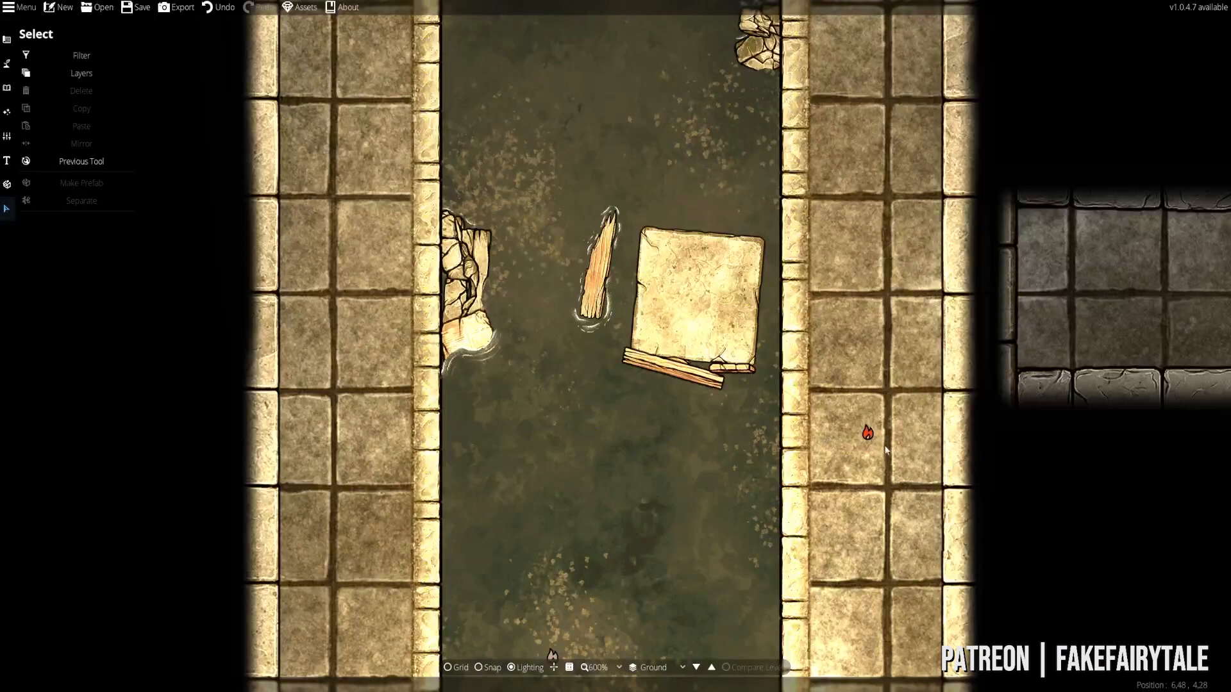
pyautogui.click(896, 410)
pyautogui.moveTo(897, 407); pyautogui.dragTo(1229, 276)
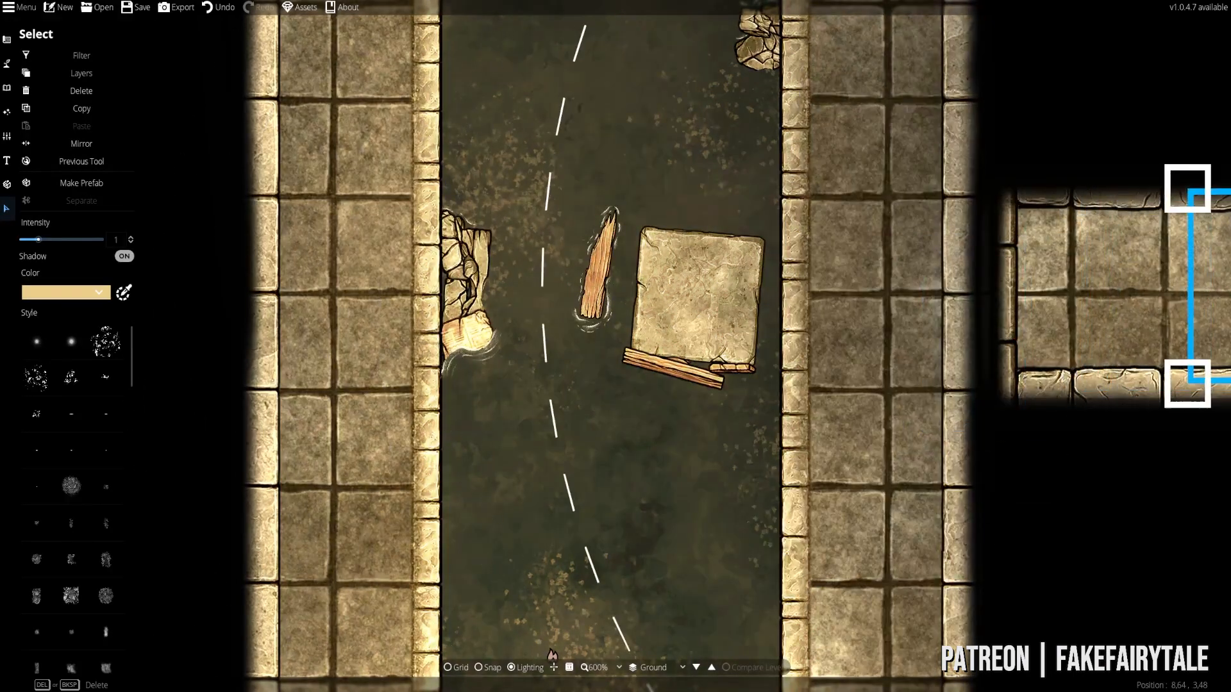
pyautogui.scroll(-1, 413, 232)
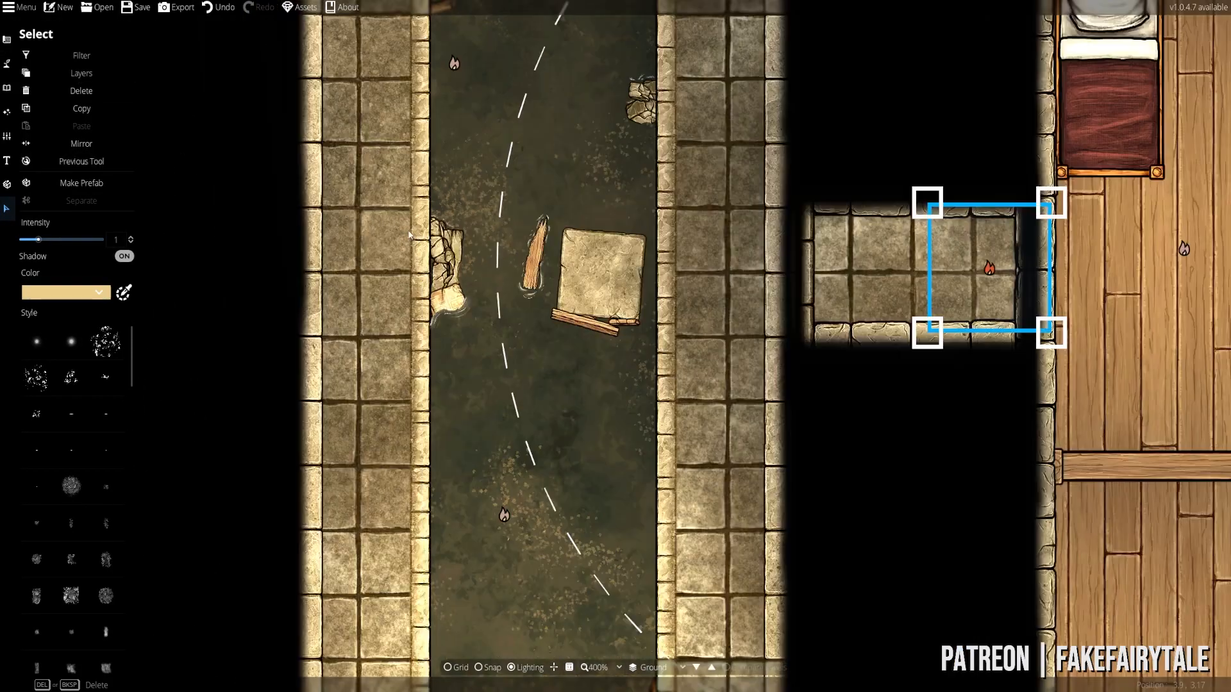
pyautogui.moveTo(530, 156); pyautogui.dragTo(545, 412)
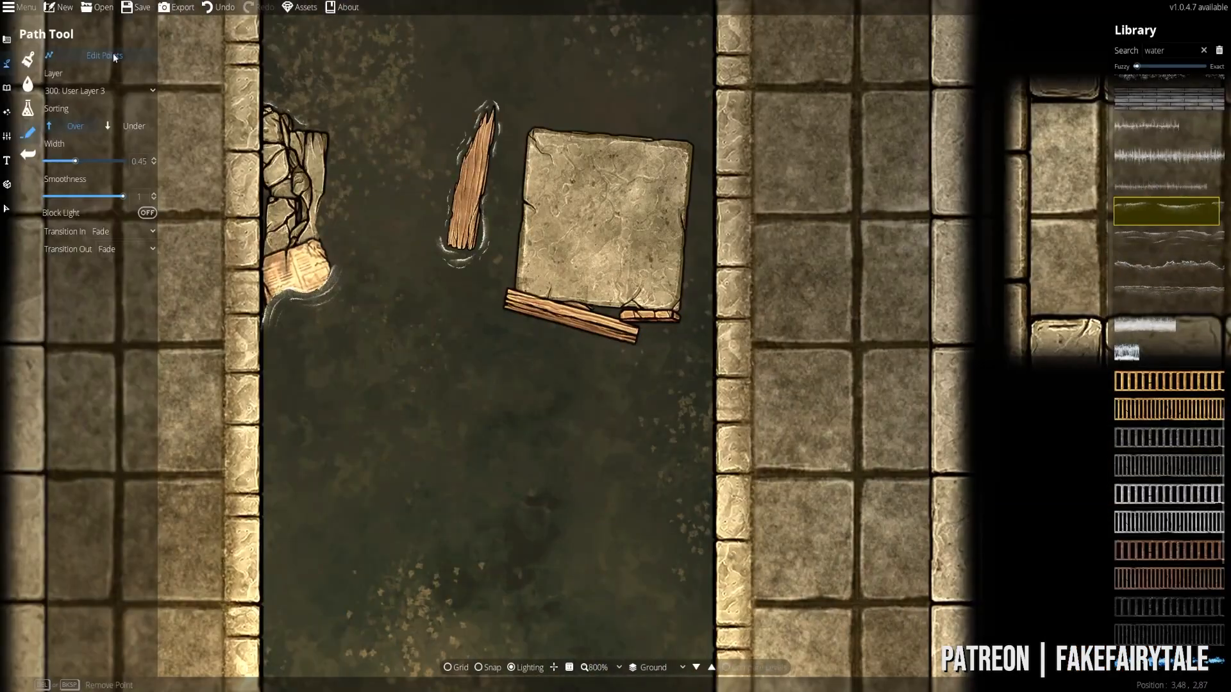
pyautogui.click(509, 322)
pyautogui.rightClick(646, 350)
pyautogui.hotkey('ctrl', 'z')
# - Draw a ripple on User Layer 1 along the lower edge of the plank lying against the stone slab
pyautogui.click(99, 91)
pyautogui.click(77, 139)
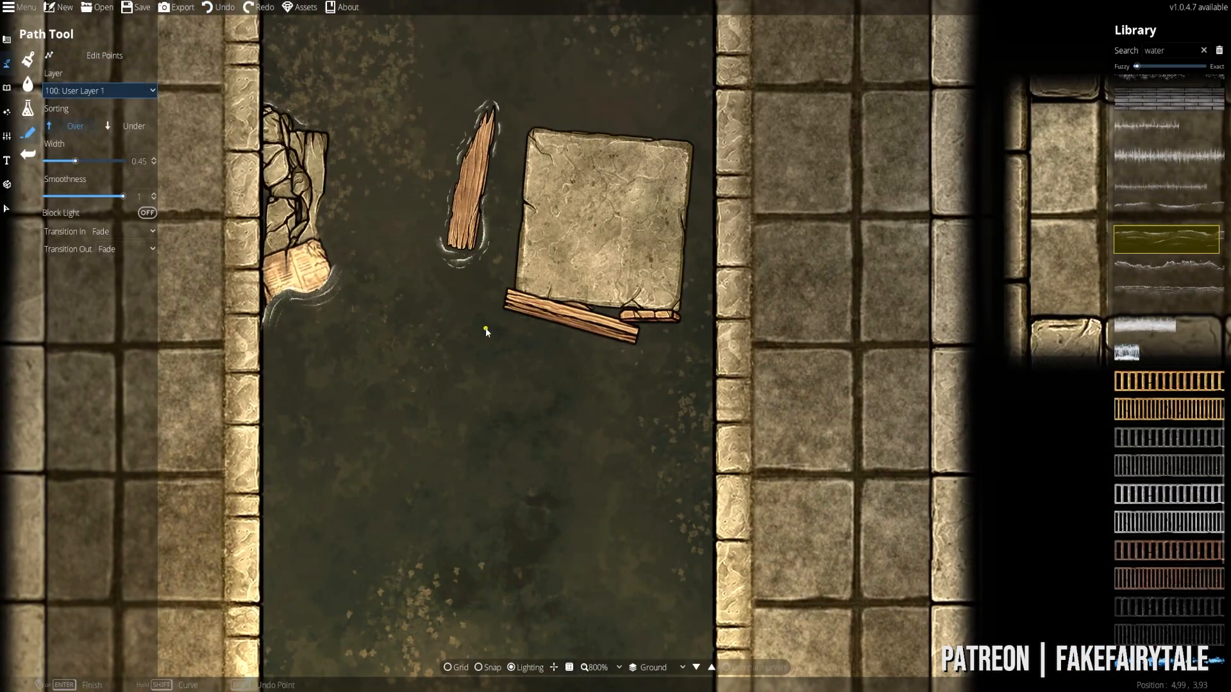
pyautogui.click(509, 320)
pyautogui.click(620, 351)
pyautogui.rightClick(667, 327)
# - Using the thinner water-edge path, draw ripples along the slab's side facing the canal wall and along the wall beside it
pyautogui.click(1166, 211)
pyautogui.click(683, 333)
pyautogui.rightClick(700, 152)
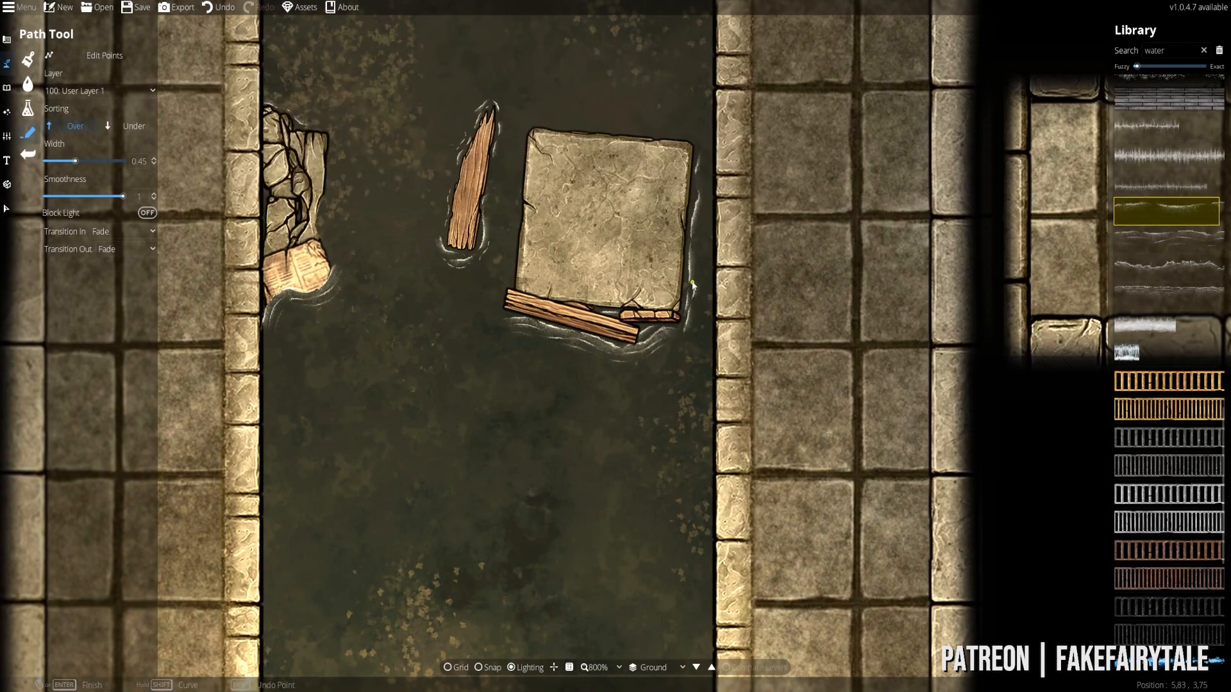
pyautogui.click(709, 147)
pyautogui.rightClick(708, 357)
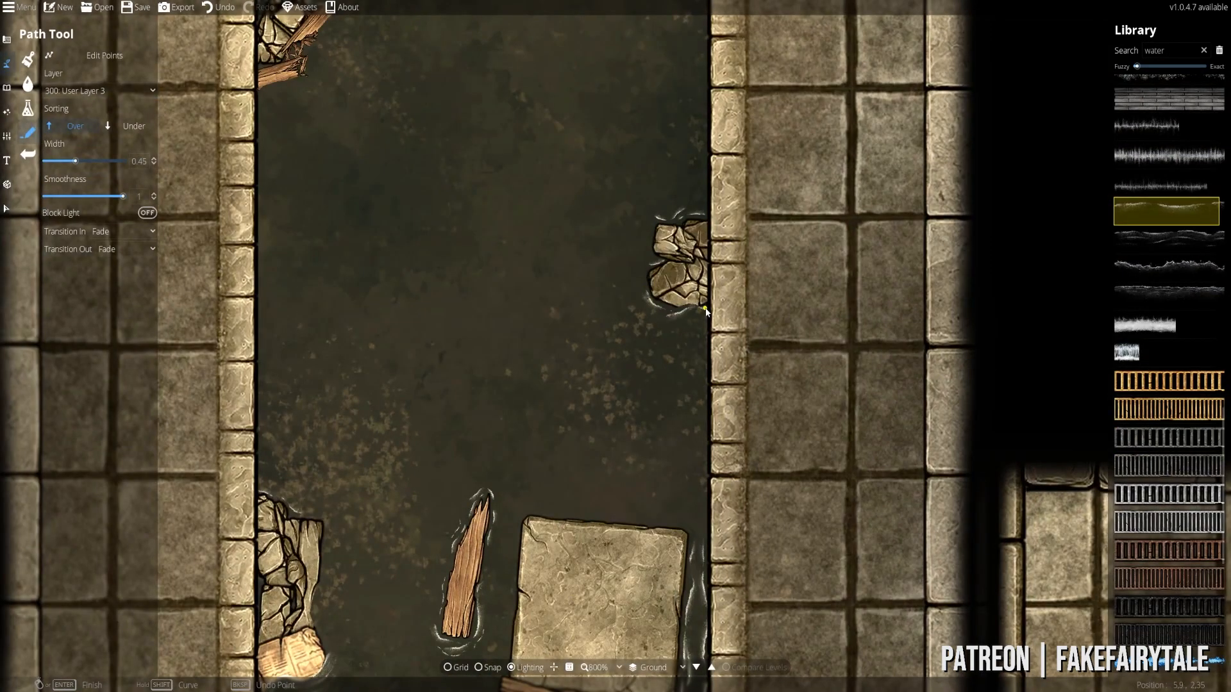
pyautogui.hotkey('ctrl', 'z')
# - Draw a multi-line ripple on User Layer 3 around the lower side of the broken planks sticking out of the upper rubble pile
pyautogui.scroll(-3, 536, 298)
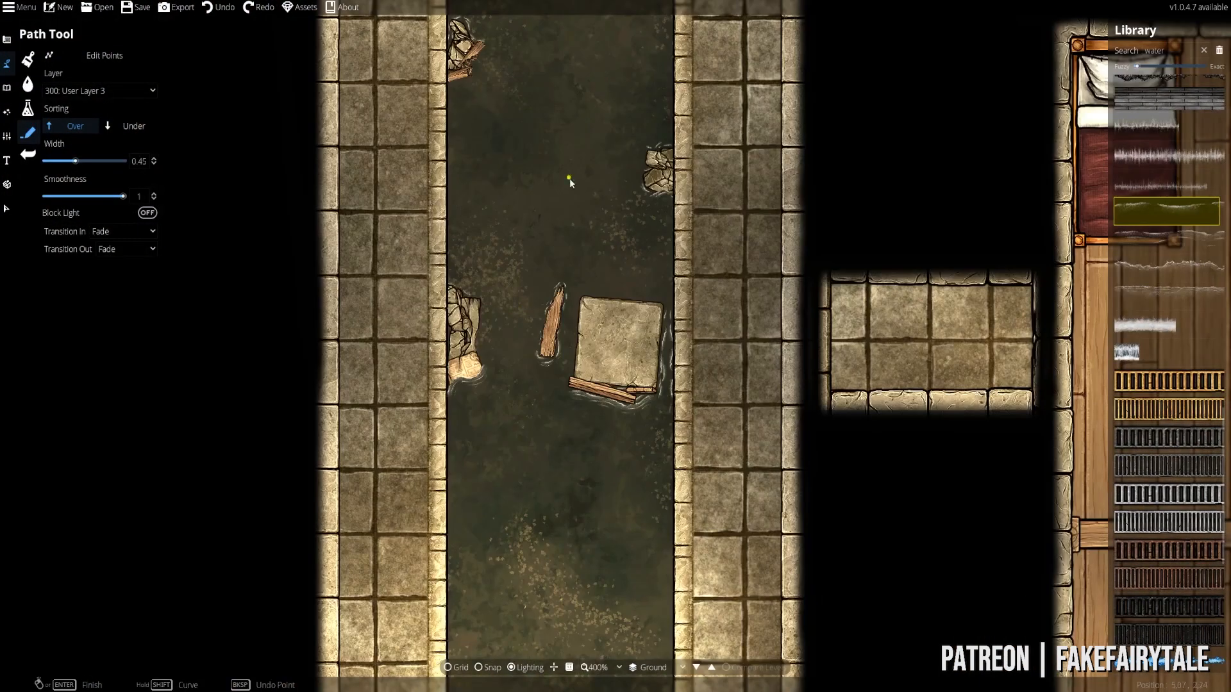
pyautogui.moveTo(569, 178); pyautogui.dragTo(559, 125)
pyautogui.moveTo(518, 194); pyautogui.dragTo(595, 412)
pyautogui.scroll(3, 547, 261)
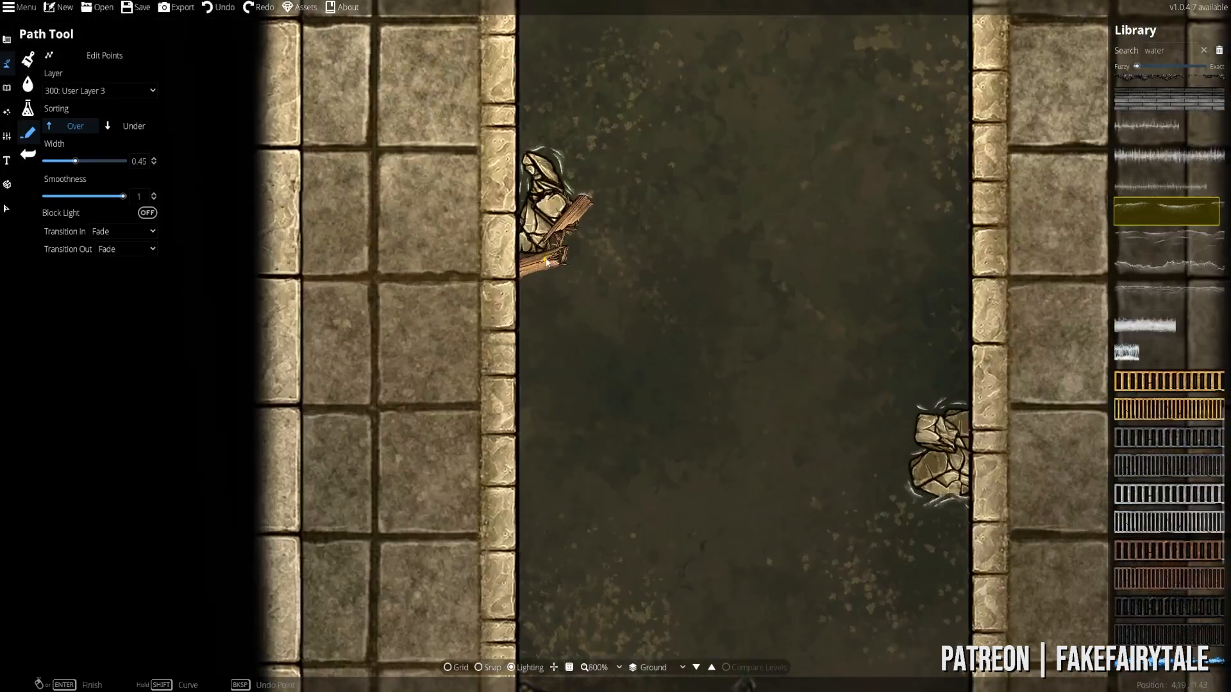
pyautogui.click(1155, 242)
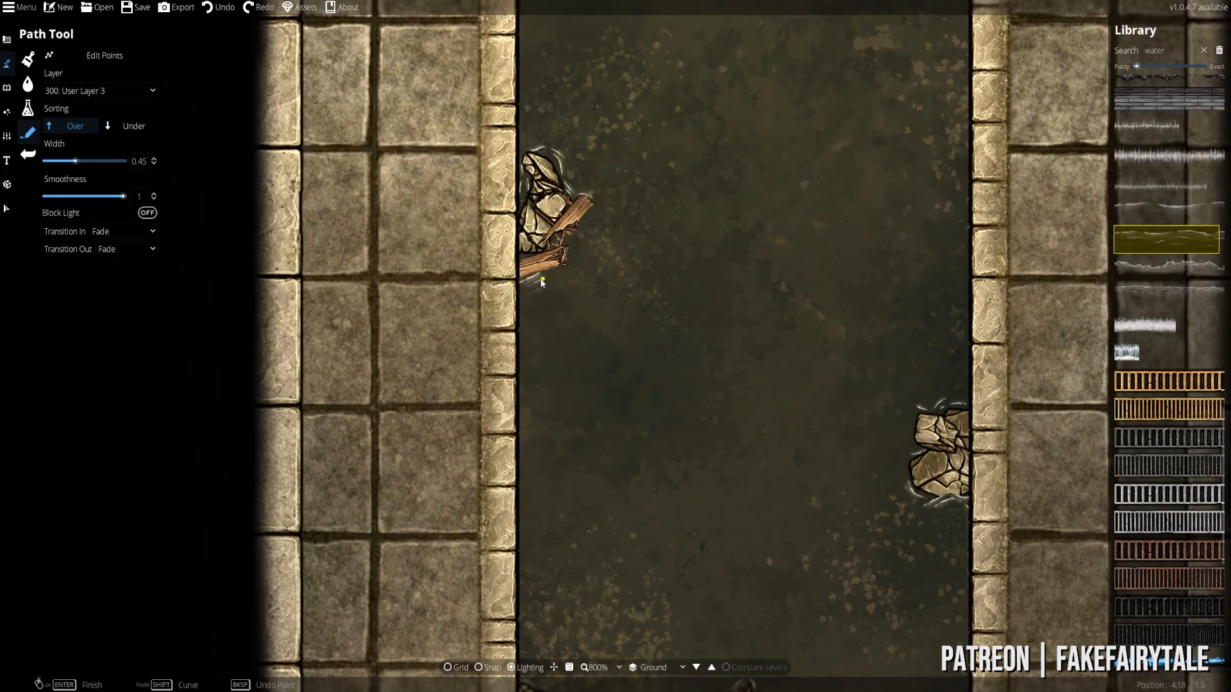
pyautogui.click(532, 276)
pyautogui.click(560, 274)
pyautogui.click(574, 244)
pyautogui.click(595, 206)
pyautogui.rightClick(595, 206)
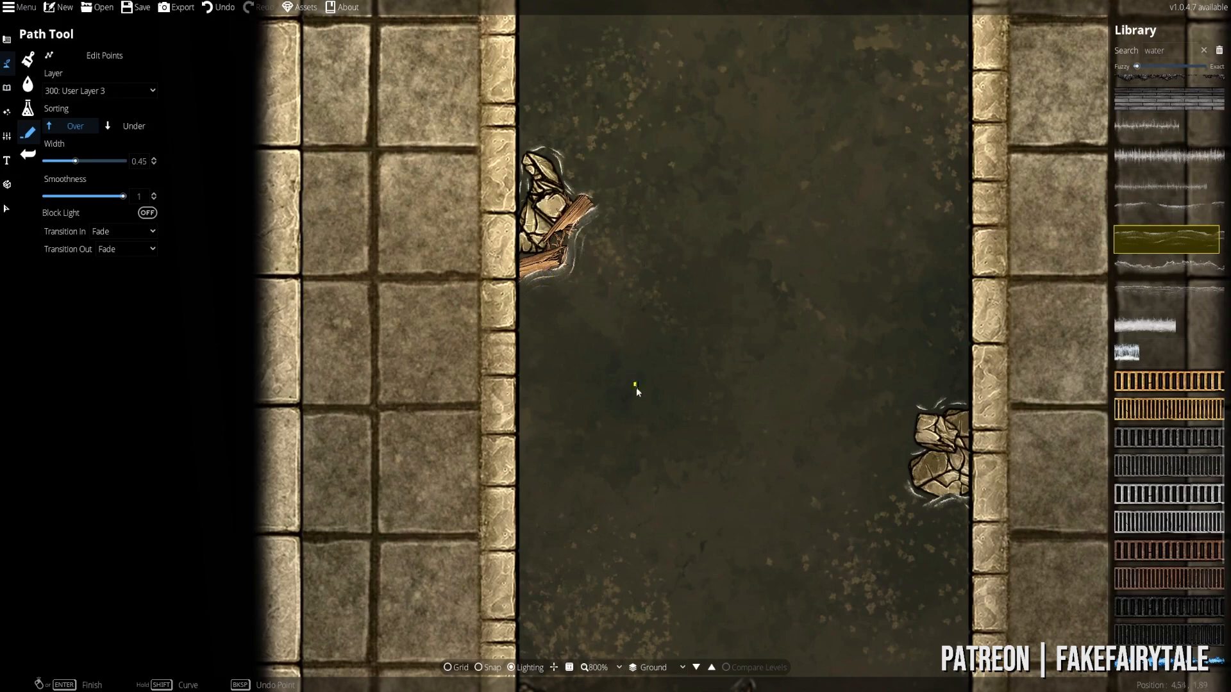
# - Set the water-edge path's width to 0.5 and its layer to User Layer 1
pyautogui.moveTo(637, 392); pyautogui.dragTo(547, 205)
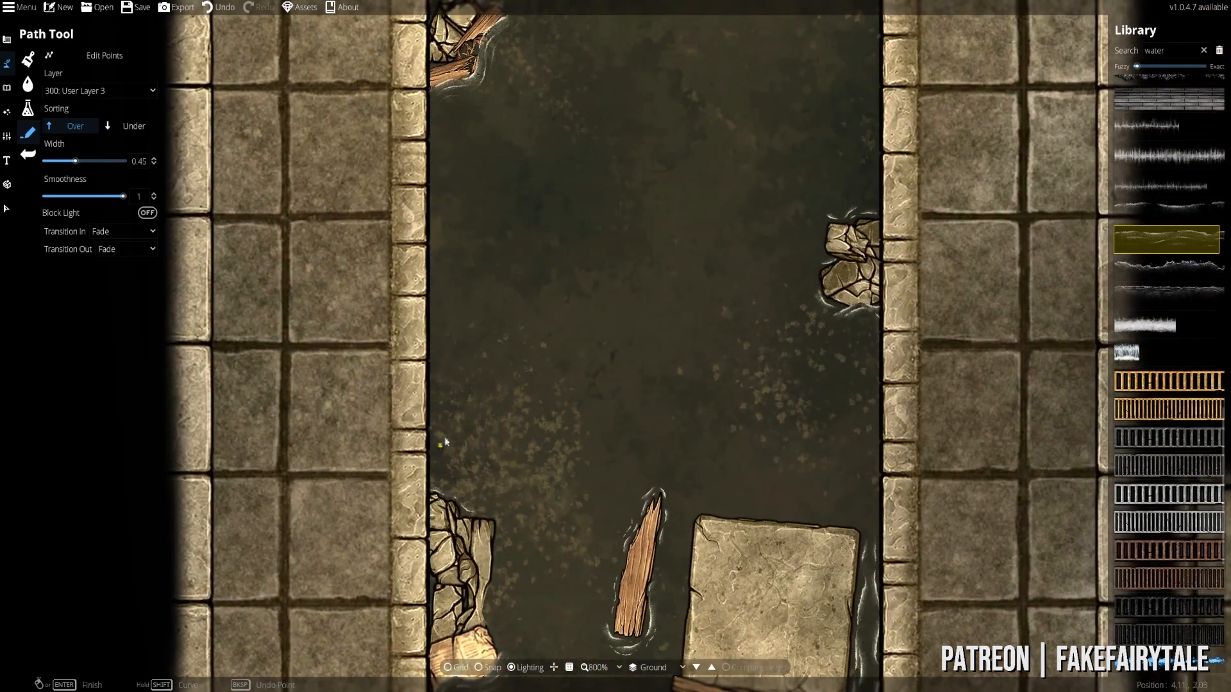
pyautogui.scroll(-4, 445, 442)
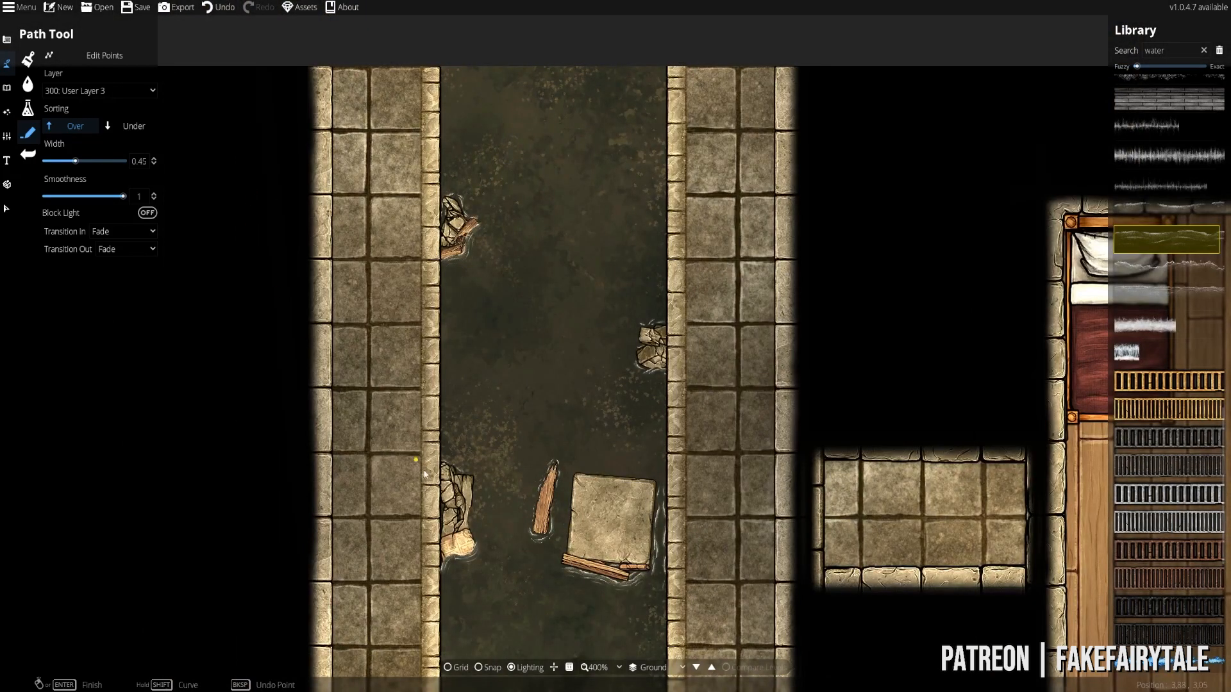
pyautogui.click(77, 161)
pyautogui.click(444, 460)
pyautogui.hotkey('ctrl', 'z')
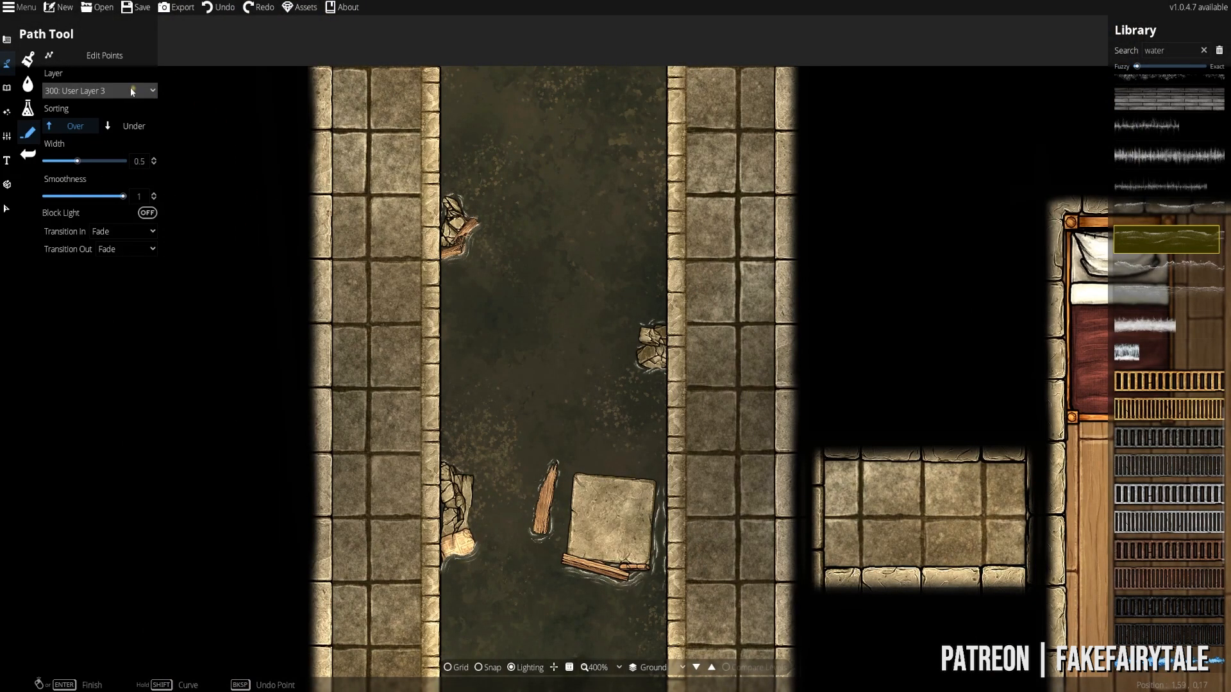
pyautogui.click(129, 91)
pyautogui.click(95, 194)
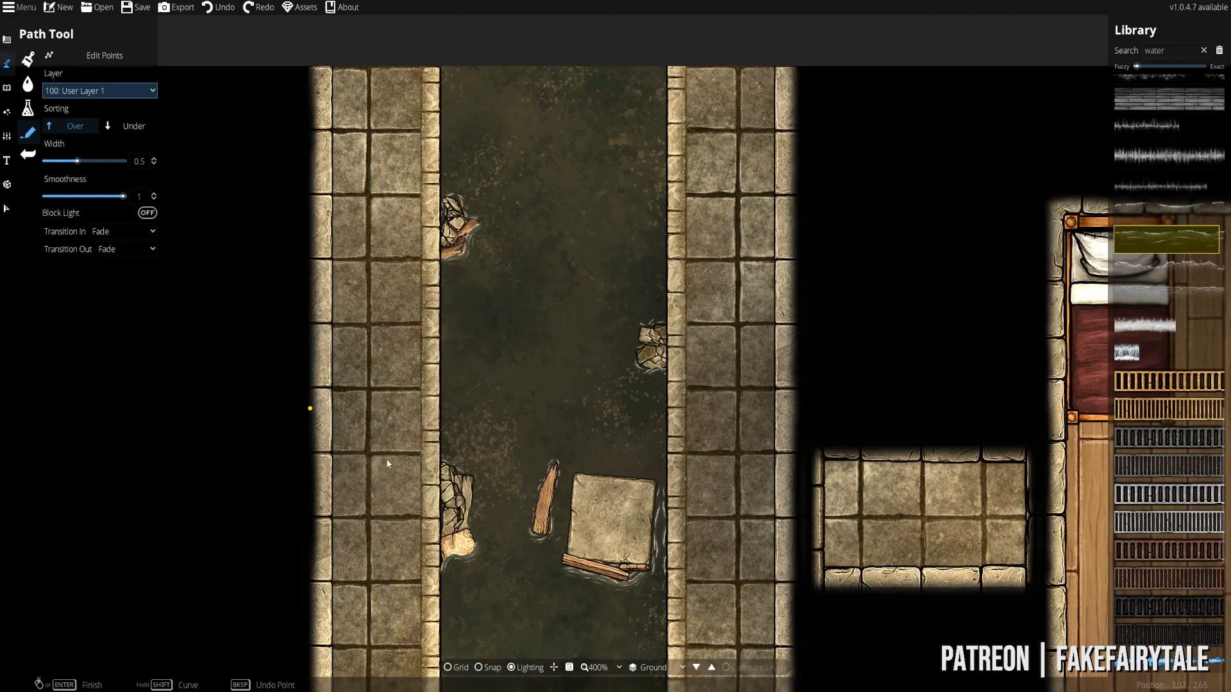
# - Draw straight water ripples along both canal walls, between and above the rubble piles in the canal's upper part
pyautogui.click(445, 459)
pyautogui.rightClick(445, 271)
pyautogui.click(446, 185)
pyautogui.rightClick(445, 71)
pyautogui.click(662, 71)
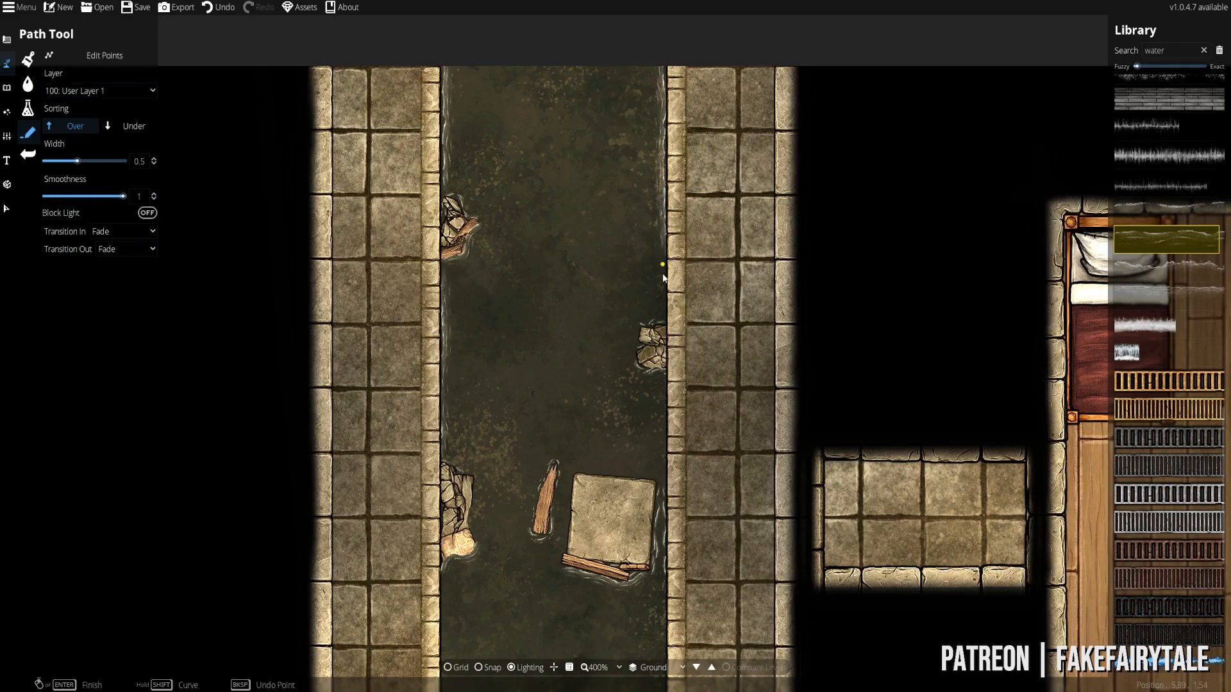
pyautogui.rightClick(662, 316)
# - Continue the straight water ripples along both canal walls below the rubble piles, through the canal's lower part
pyautogui.moveTo(652, 374); pyautogui.dragTo(608, 176)
pyautogui.moveTo(609, 466)
pyautogui.mouseDown()
pyautogui.moveTo(582, 263)
pyautogui.moveTo(582, 380)
pyautogui.mouseUp()
pyautogui.click(593, 296)
pyautogui.rightClick(595, 568)
pyautogui.click(375, 594)
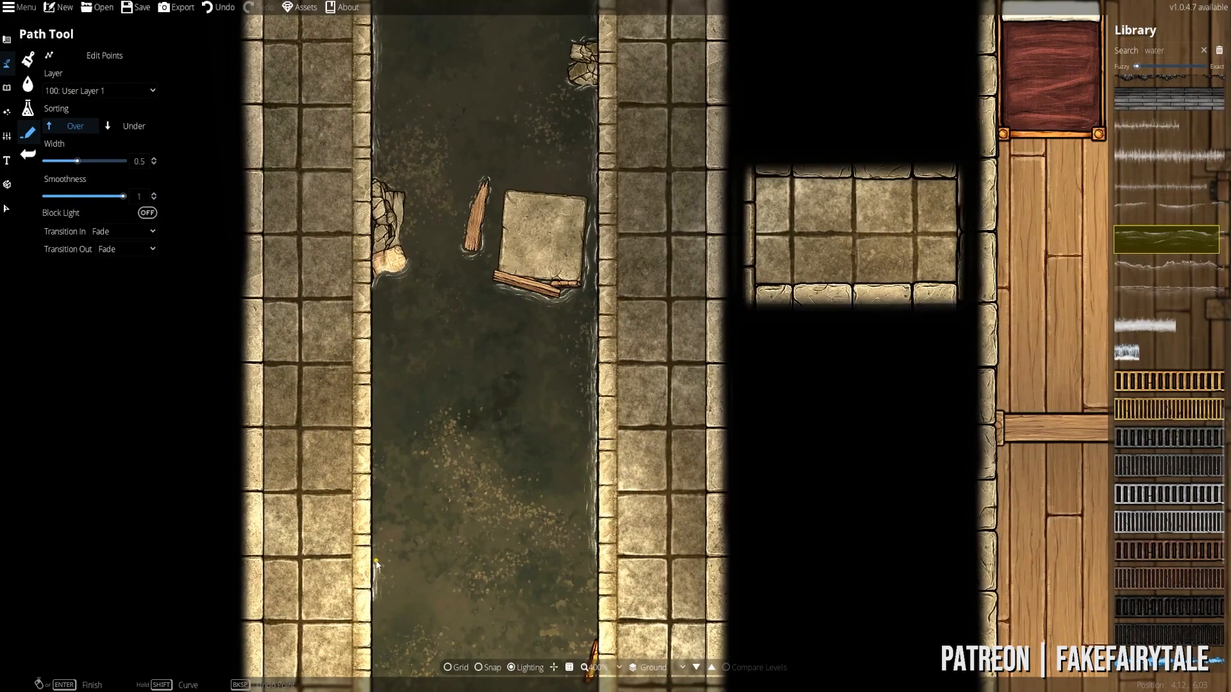
pyautogui.rightClick(376, 293)
pyautogui.moveTo(472, 533); pyautogui.dragTo(522, 583)
pyautogui.moveTo(482, 289); pyautogui.dragTo(498, 433)
pyautogui.moveTo(587, 213); pyautogui.dragTo(604, 114)
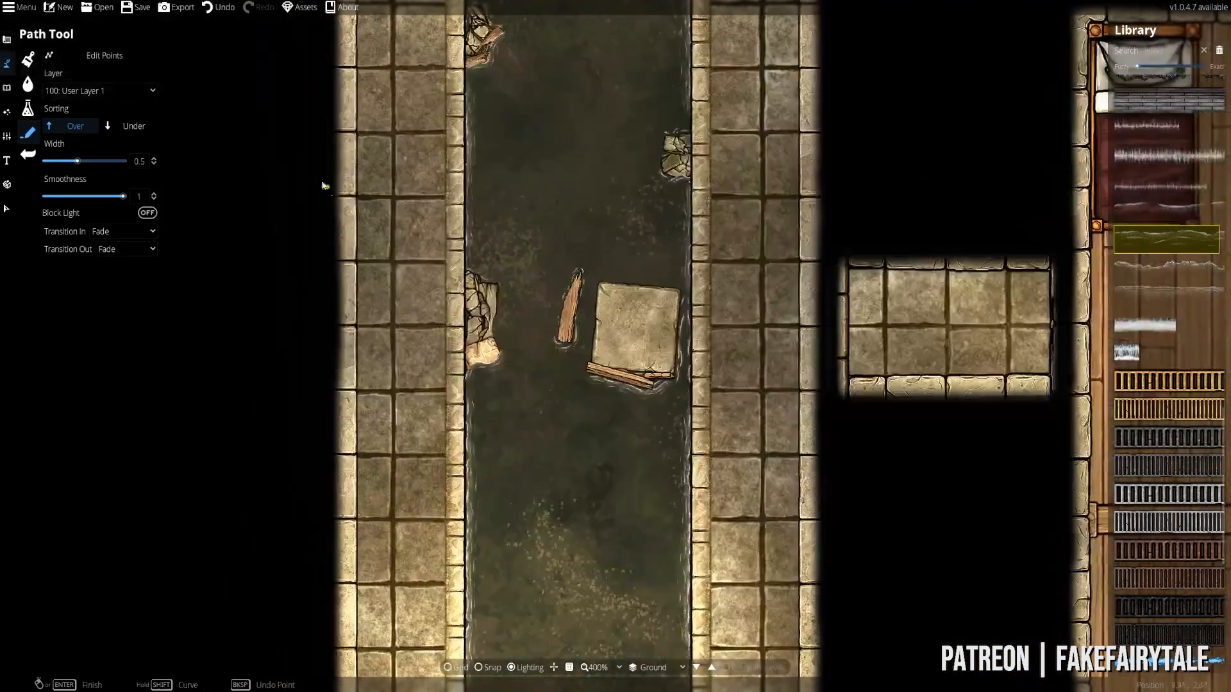
# - With the Object Tool, filter the library to [FA] Water - Waves and try out wave objects over the canal
pyautogui.click(5, 86)
pyautogui.click(28, 60)
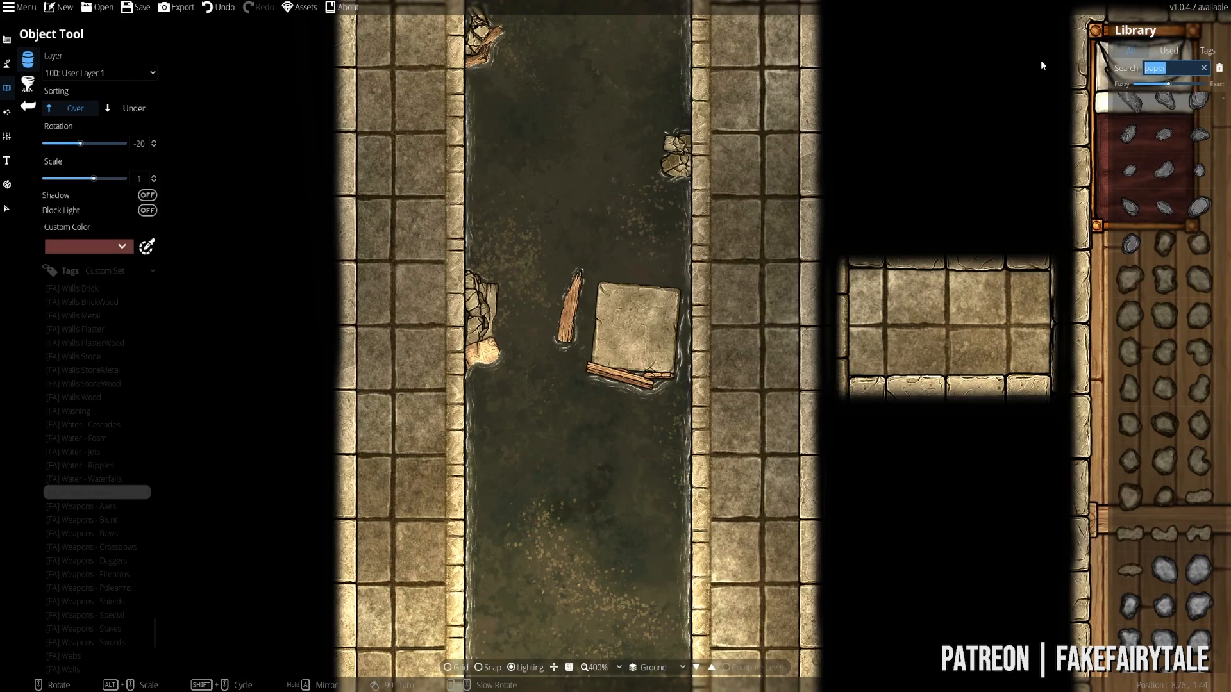
pyautogui.click(97, 492)
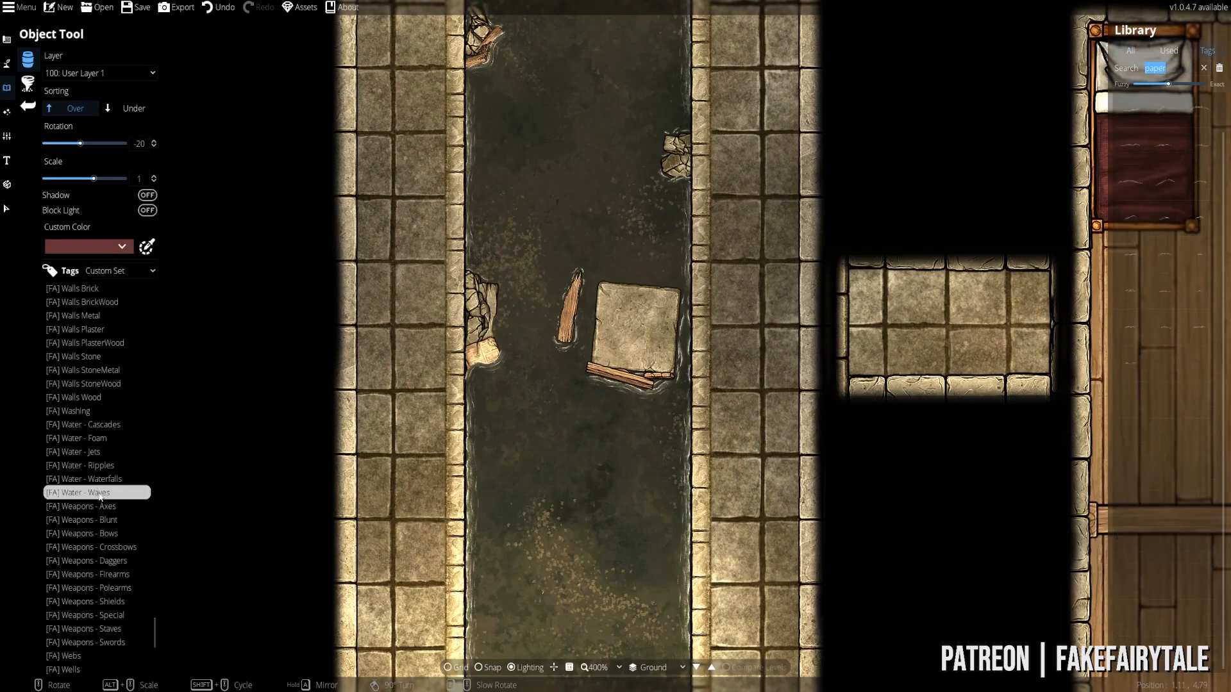
pyautogui.click(1164, 181)
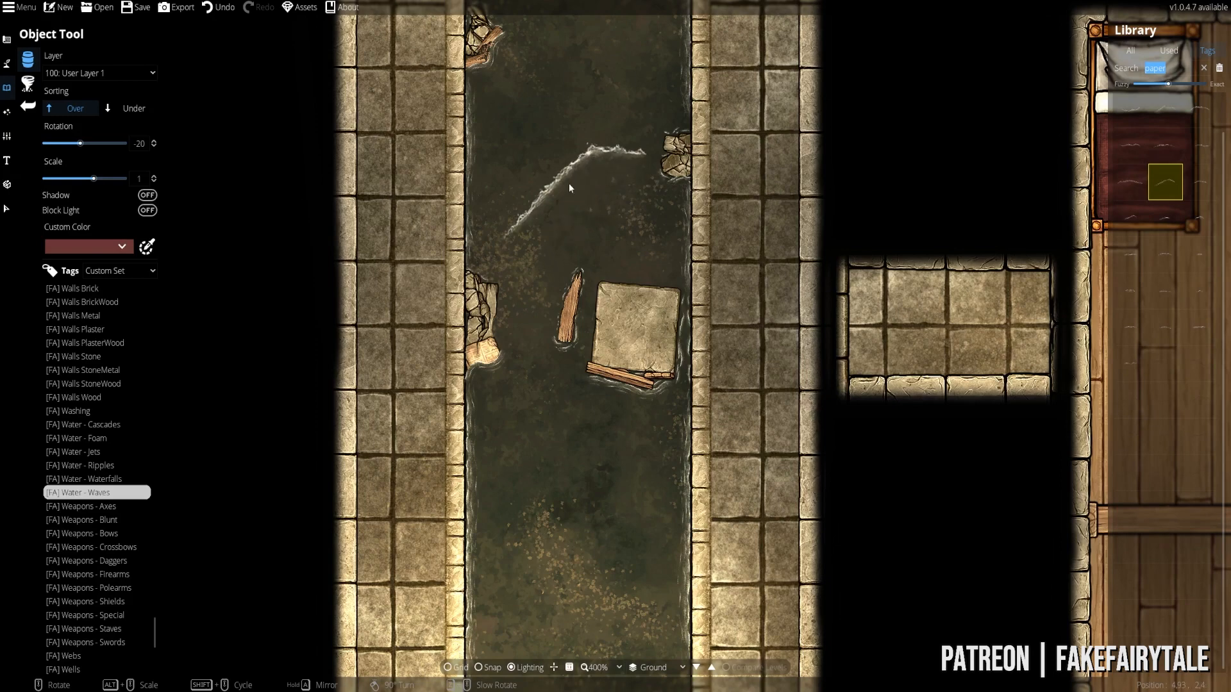
pyautogui.scroll(3, 582, 420)
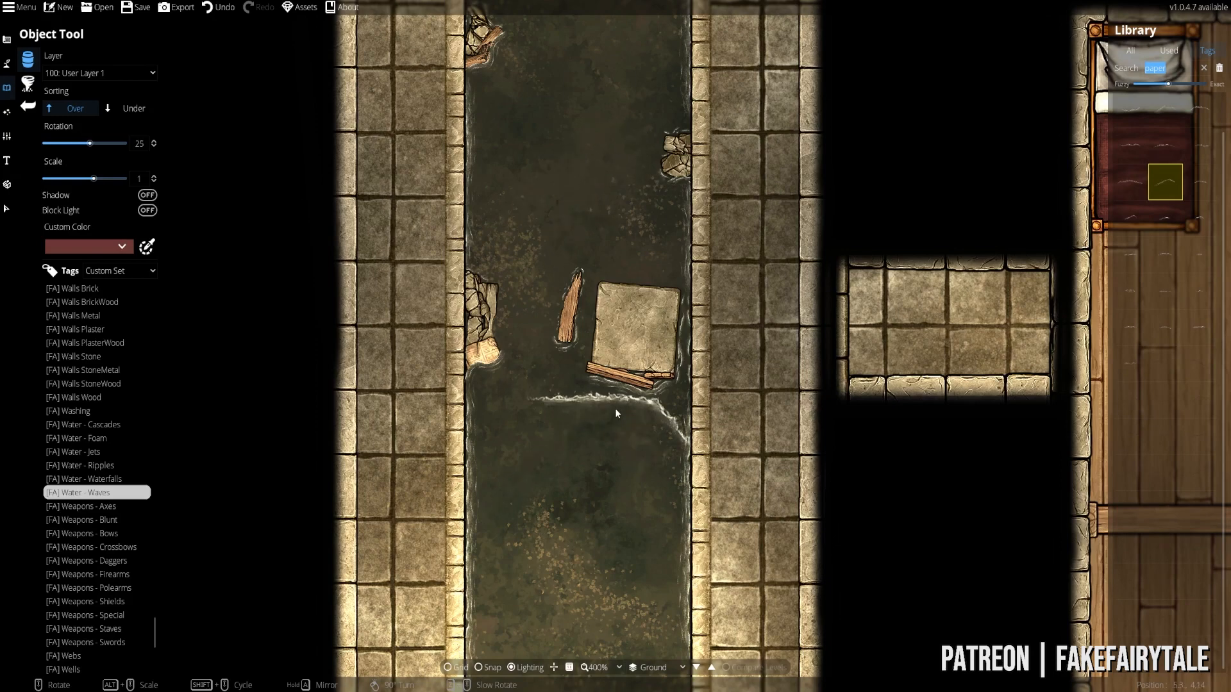
pyautogui.click(1205, 184)
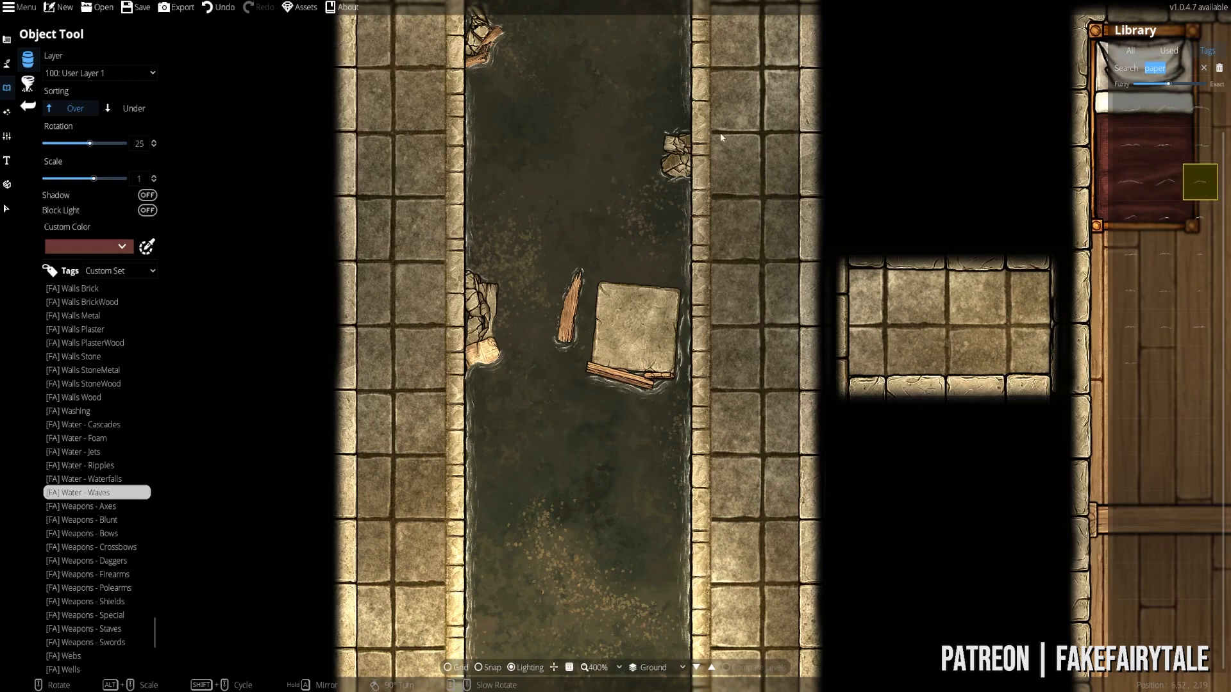
pyautogui.moveTo(653, 120); pyautogui.dragTo(634, 348)
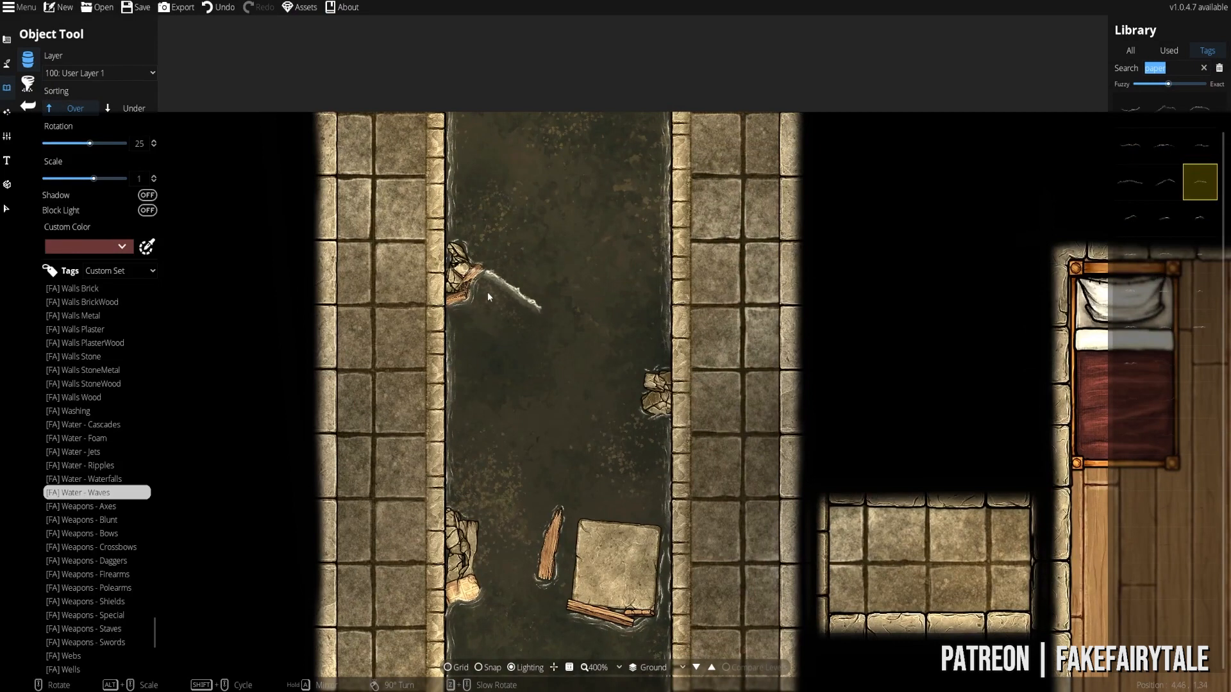
# - Set the object layer to User Layer 3 and look through the smaller wave shapes for the canal debris
pyautogui.click(96, 72)
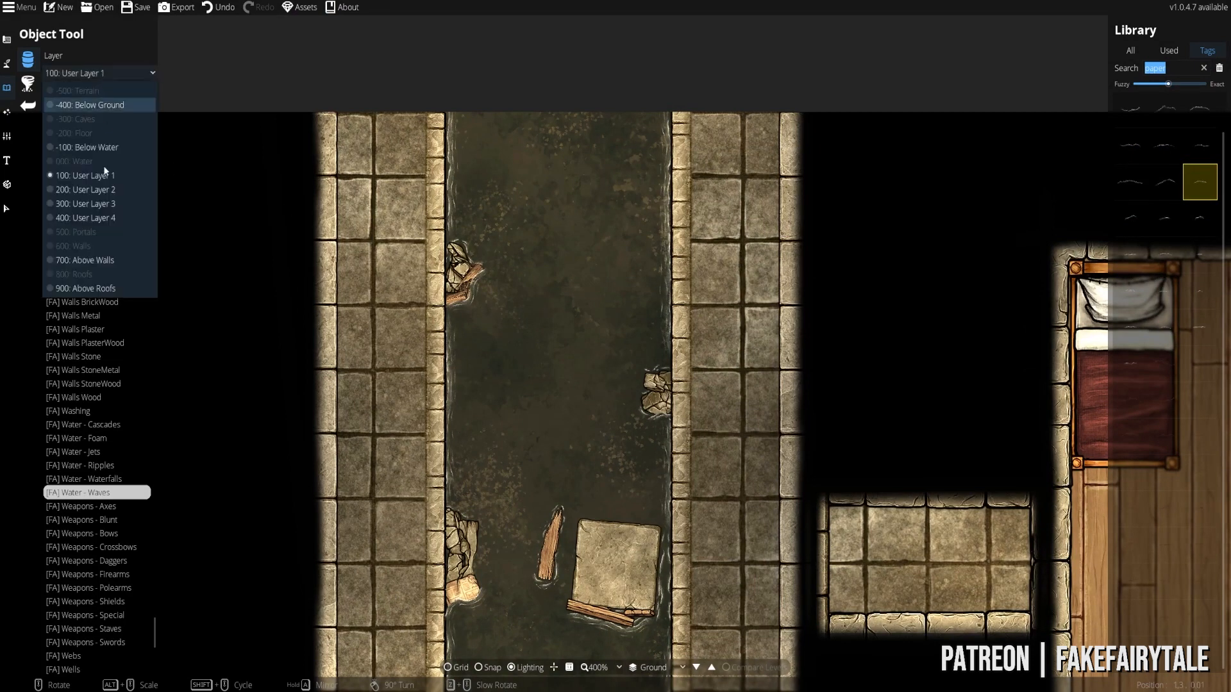
pyautogui.click(89, 208)
pyautogui.click(1199, 324)
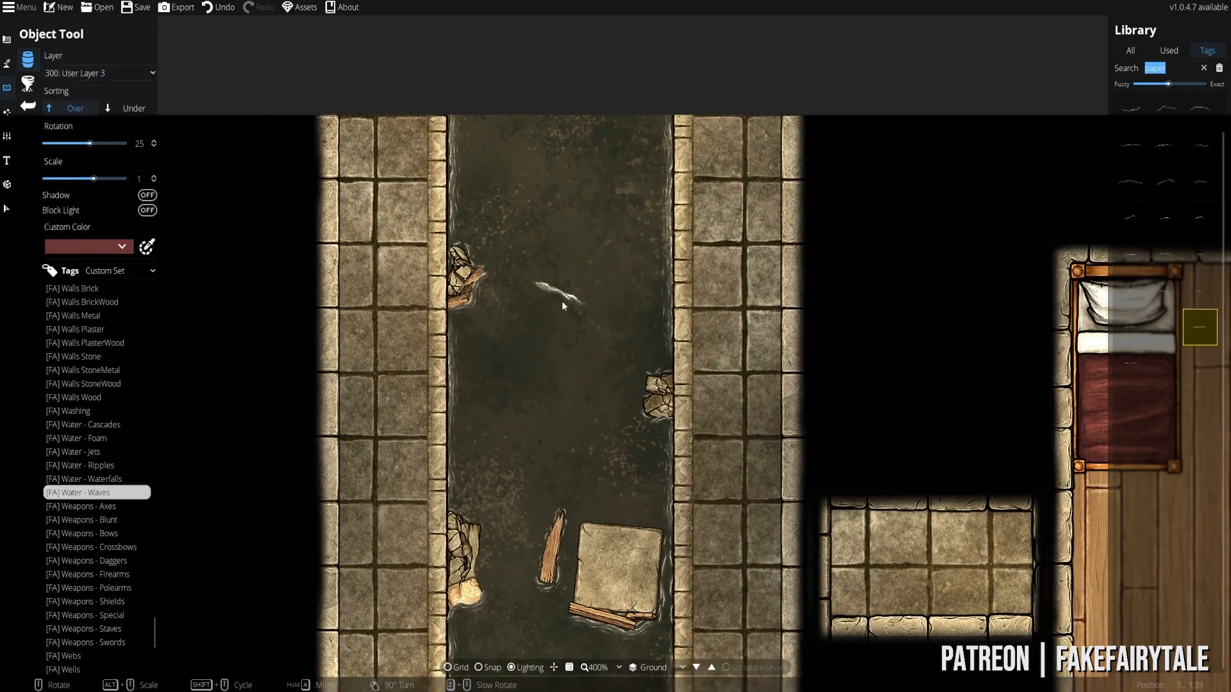
pyautogui.moveTo(585, 384); pyautogui.dragTo(590, 289)
pyautogui.moveTo(599, 432); pyautogui.dragTo(596, 288)
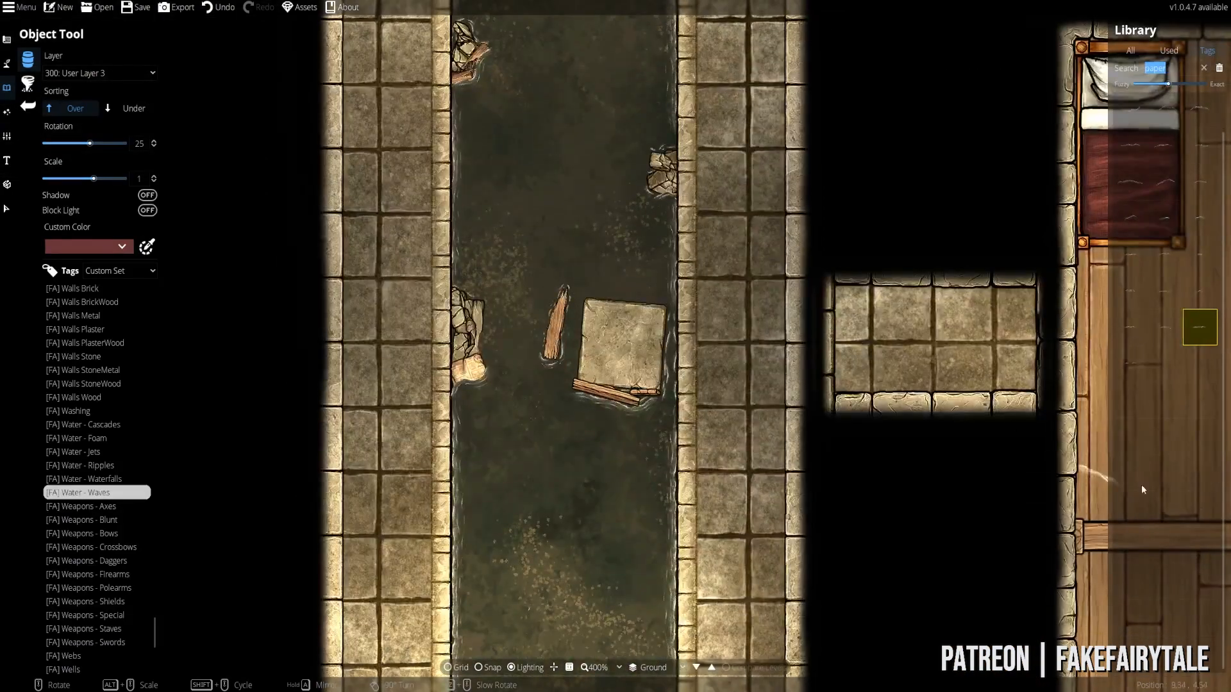
pyautogui.click(1164, 500)
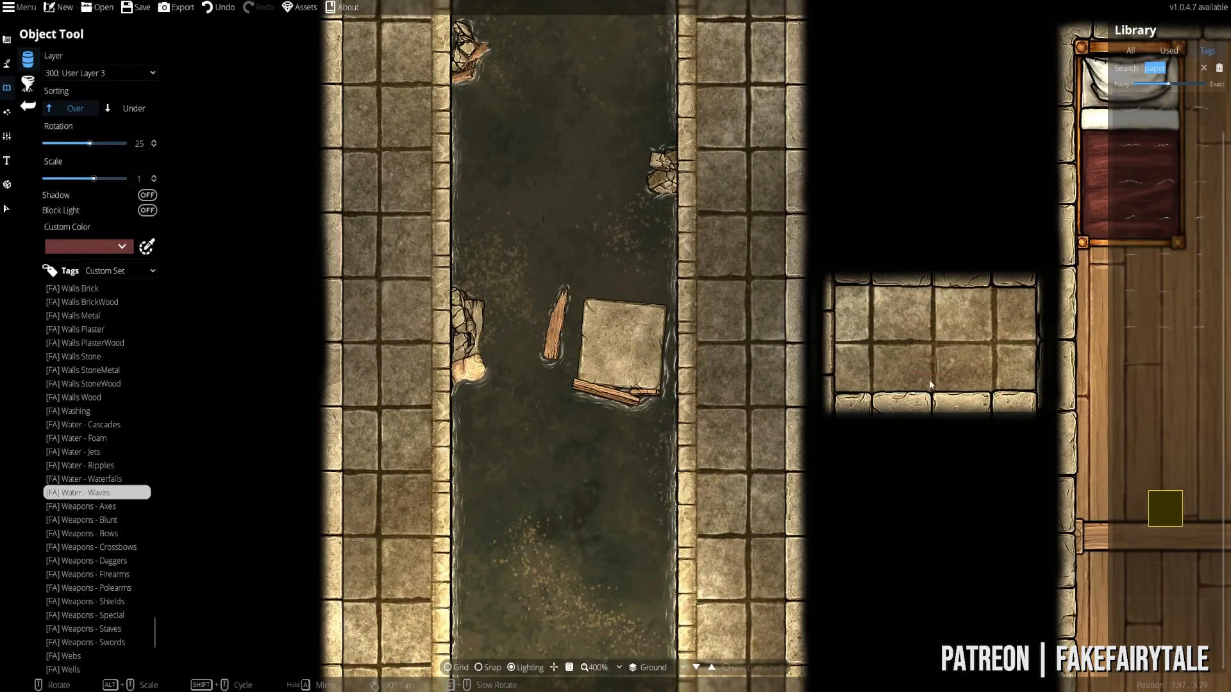
pyautogui.click(1165, 290)
pyautogui.click(1165, 254)
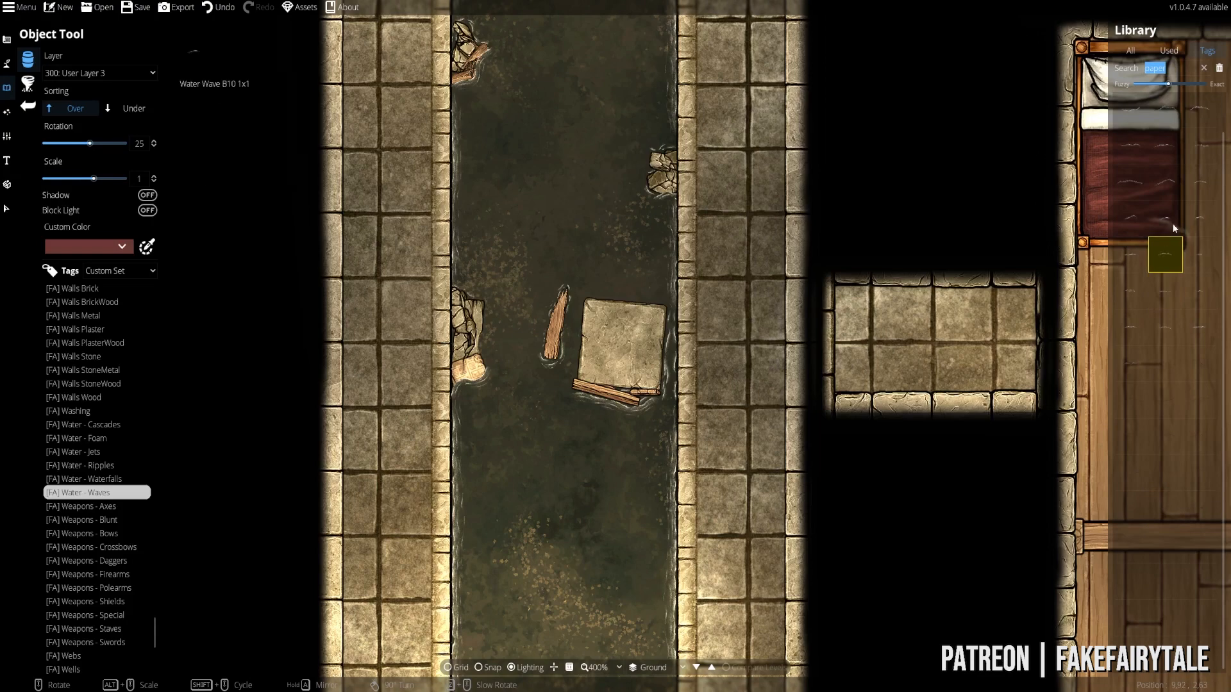
pyautogui.click(1134, 115)
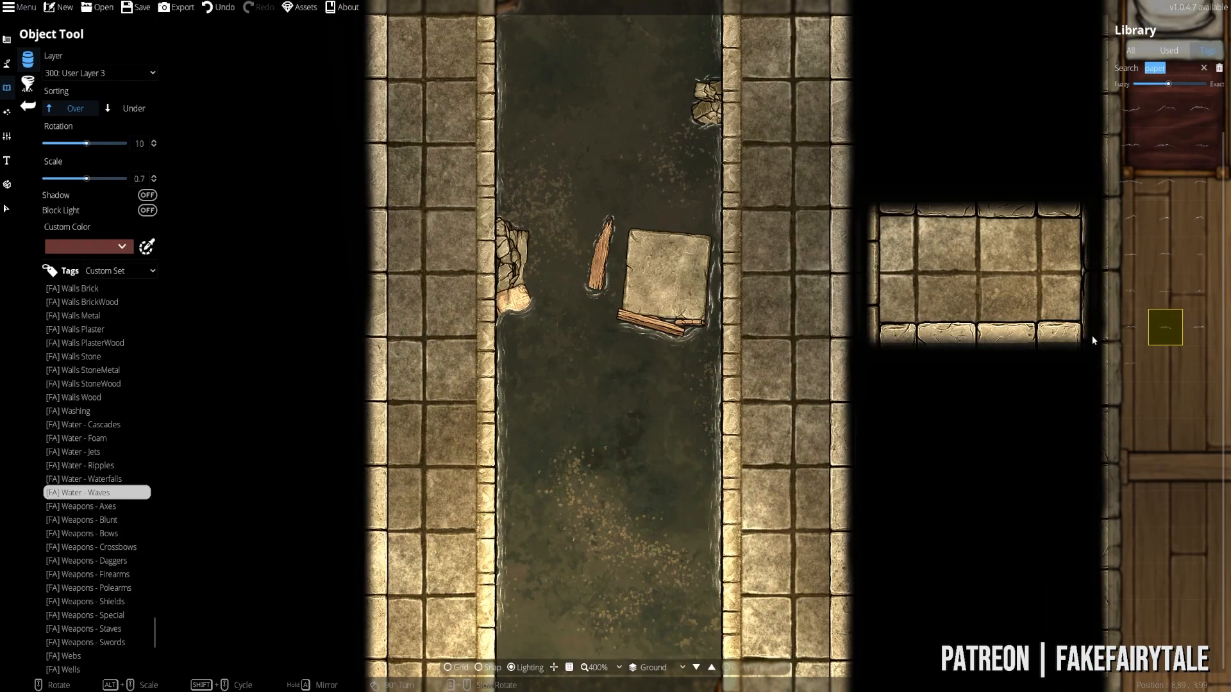
# - Place a small wave at 0.7 scale against the lower edge of the pale stone block in the rubble pile
pyautogui.scroll(3, 537, 282)
pyautogui.scroll(-2, 493, 381)
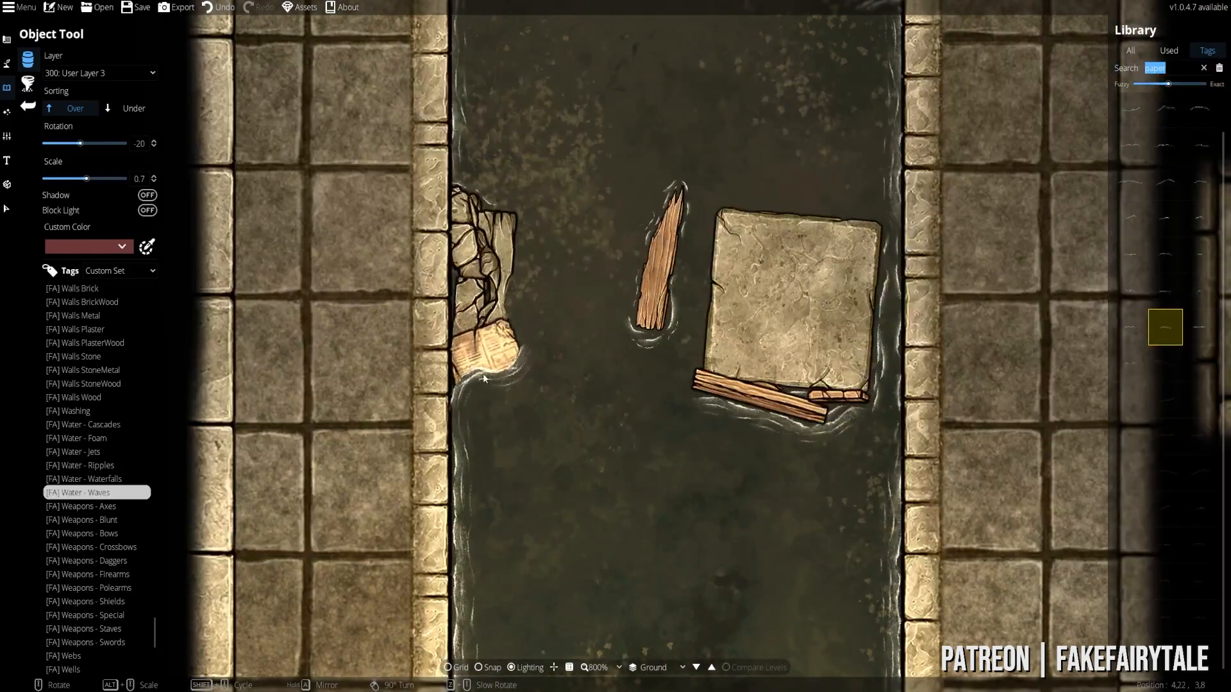
pyautogui.scroll(-1, 493, 379)
pyautogui.click(493, 378)
pyautogui.scroll(2, 495, 379)
pyautogui.scroll(-2, 513, 301)
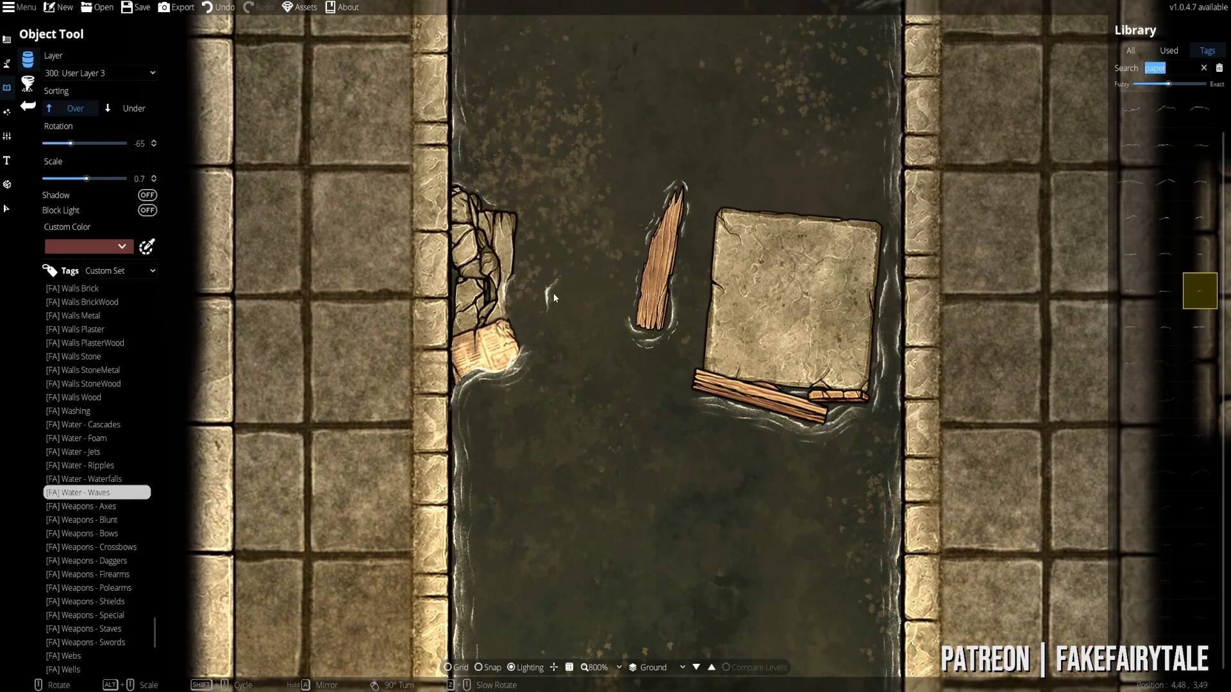
pyautogui.scroll(-1, 514, 314)
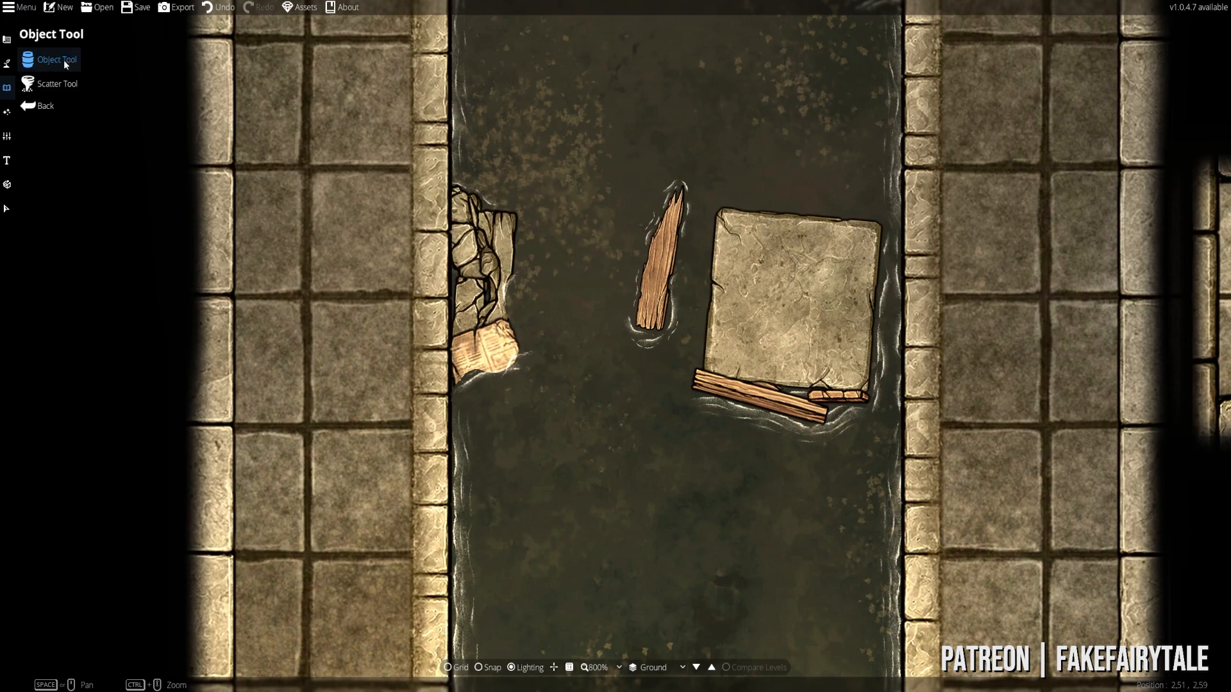
# - Try differently rotated wave shapes around the rubble pile beside the canal wall and reduce their scale to 0.6
pyautogui.click(63, 59)
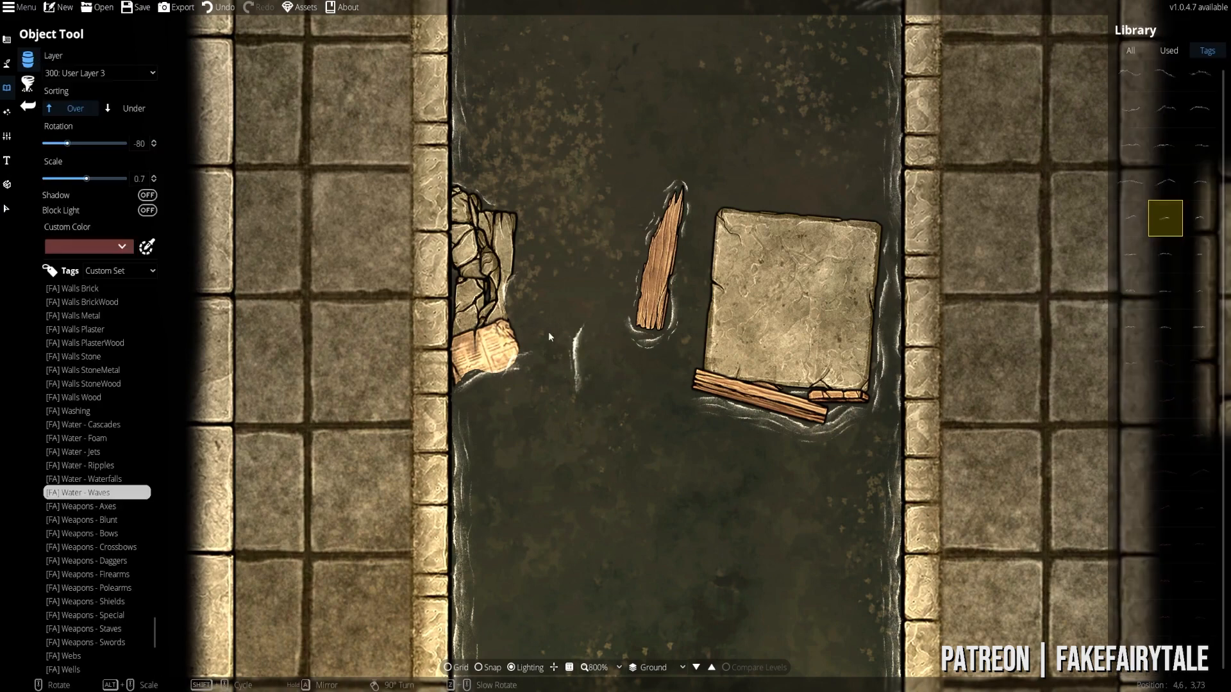
pyautogui.scroll(3, 532, 333)
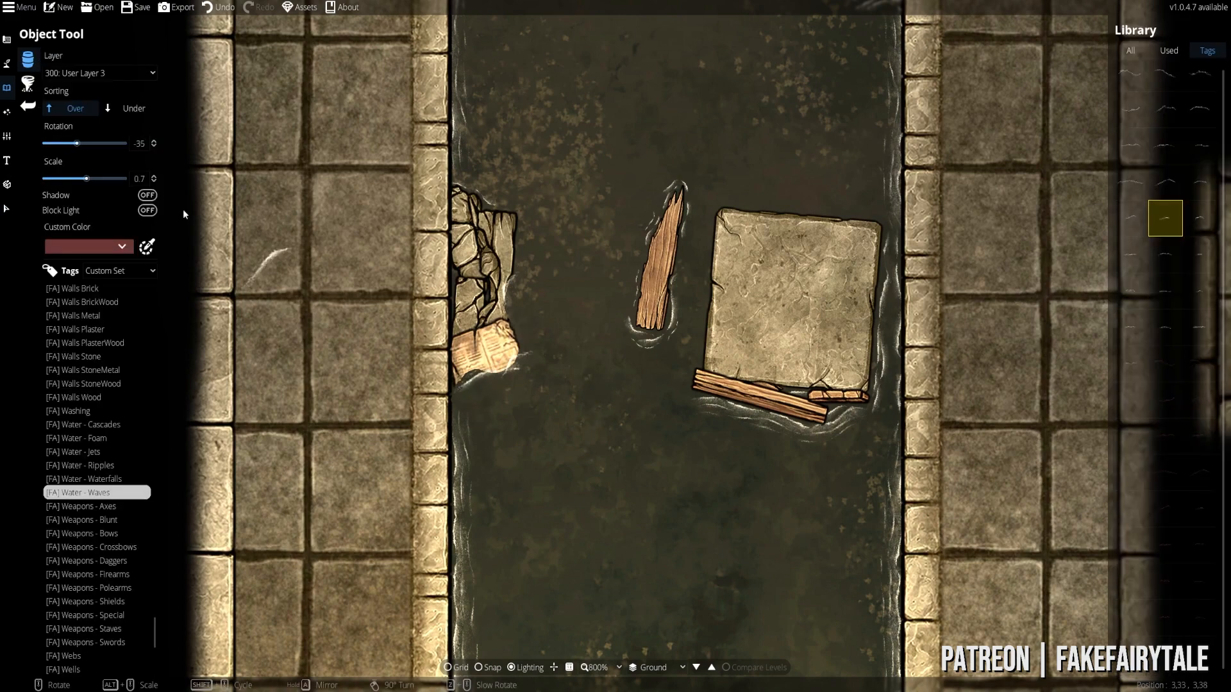
pyautogui.scroll(-4, 189, 218)
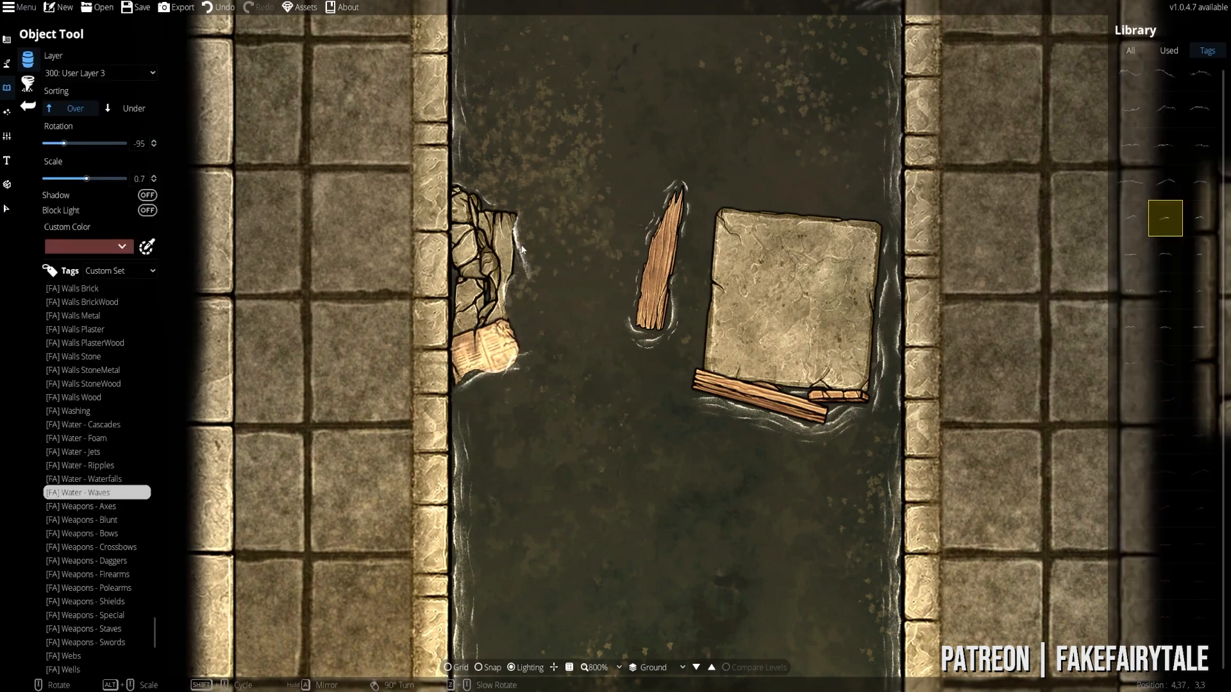
pyautogui.scroll(4, 480, 404)
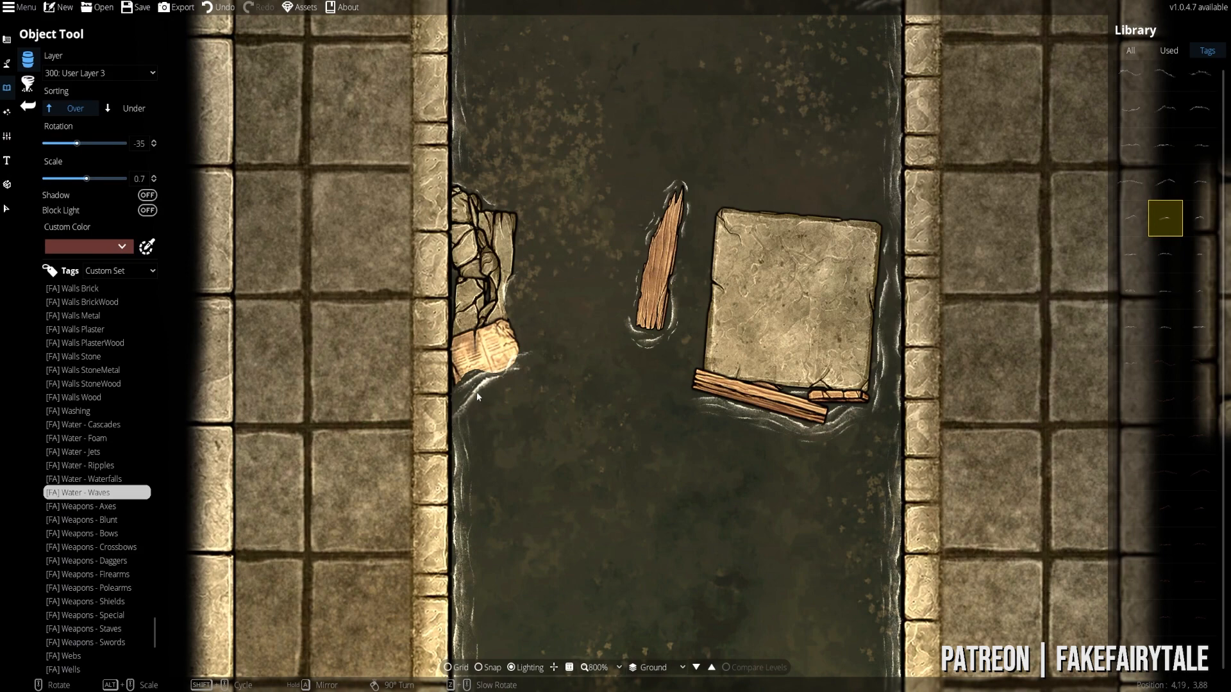
pyautogui.click(1194, 266)
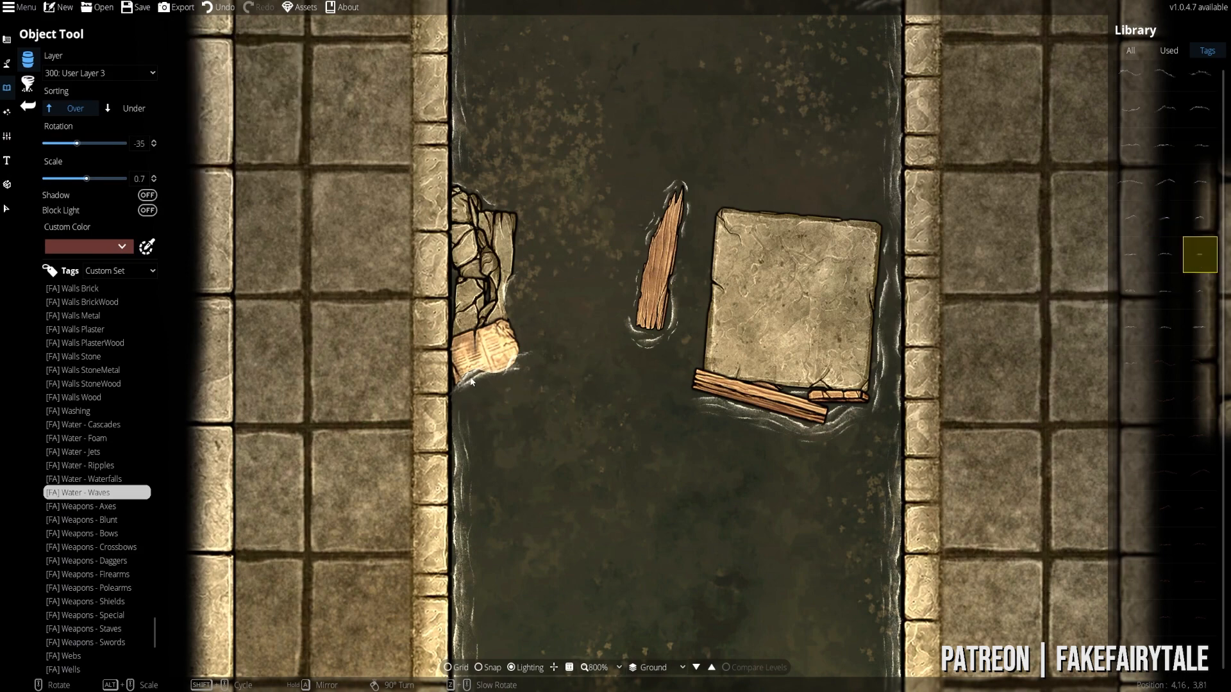
pyautogui.scroll(-2, 471, 383)
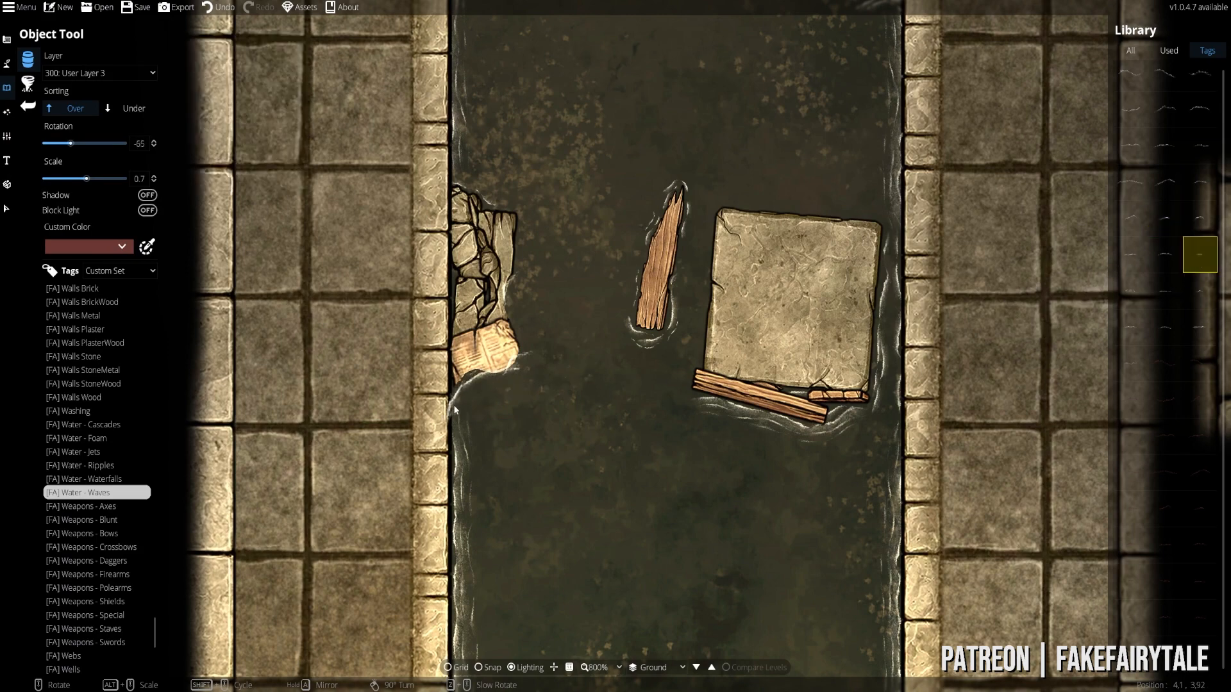
pyautogui.keyDown('shift'); pyautogui.scroll(1, 593, 372); pyautogui.keyUp('shift')
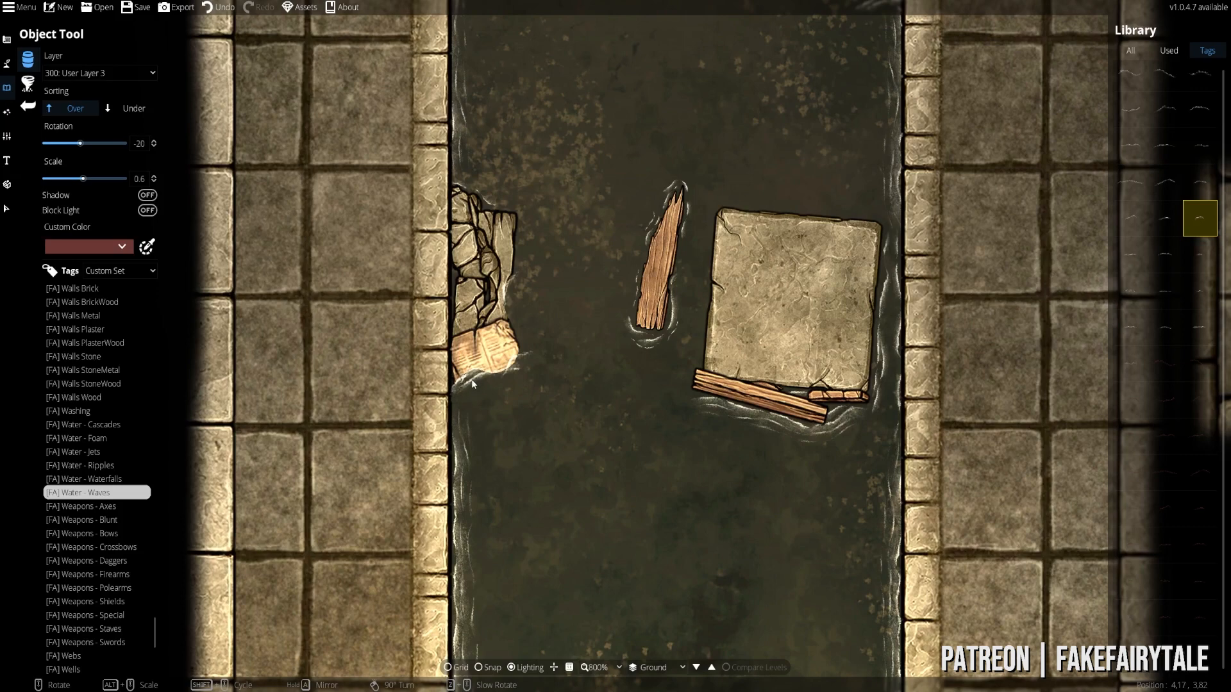
# - Place 0.6-scale waves below the rubble pile's pale block and below the planks at the stone slab
pyautogui.click(1200, 146)
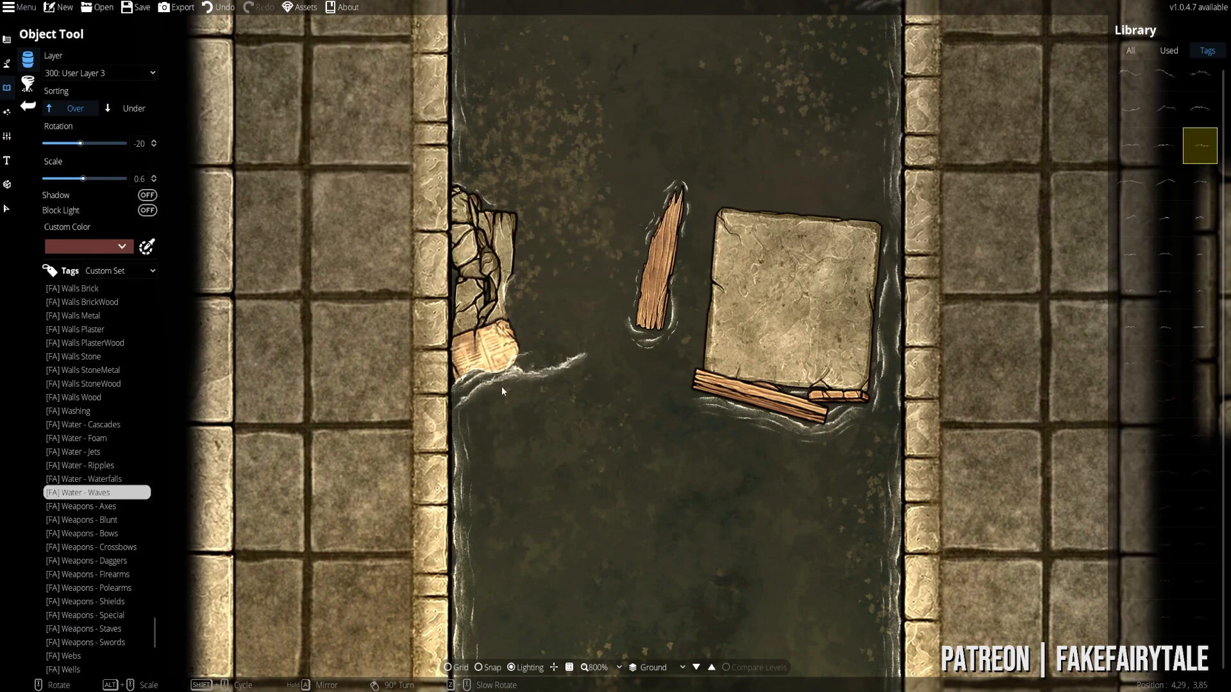
pyautogui.scroll(-17, 474, 405)
pyautogui.scroll(6, 488, 449)
pyautogui.scroll(6, 489, 399)
pyautogui.click(488, 385)
pyautogui.click(1131, 364)
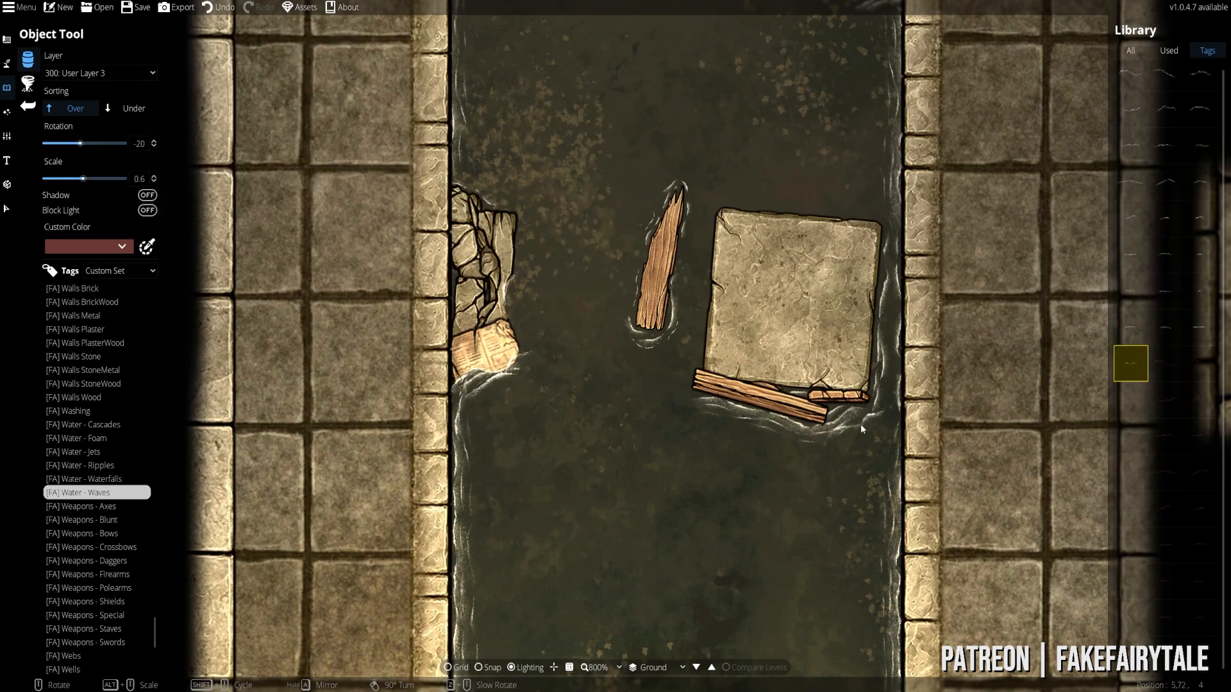
pyautogui.click(822, 425)
# - Filter the library to [FA] Water - Ripples and place a single circular ripple above the upper rubble pile
pyautogui.moveTo(648, 336); pyautogui.dragTo(596, 384)
pyautogui.click(80, 466)
pyautogui.click(1131, 79)
pyautogui.scroll(9, 658, 150)
pyautogui.moveTo(641, 116); pyautogui.dragTo(627, 344)
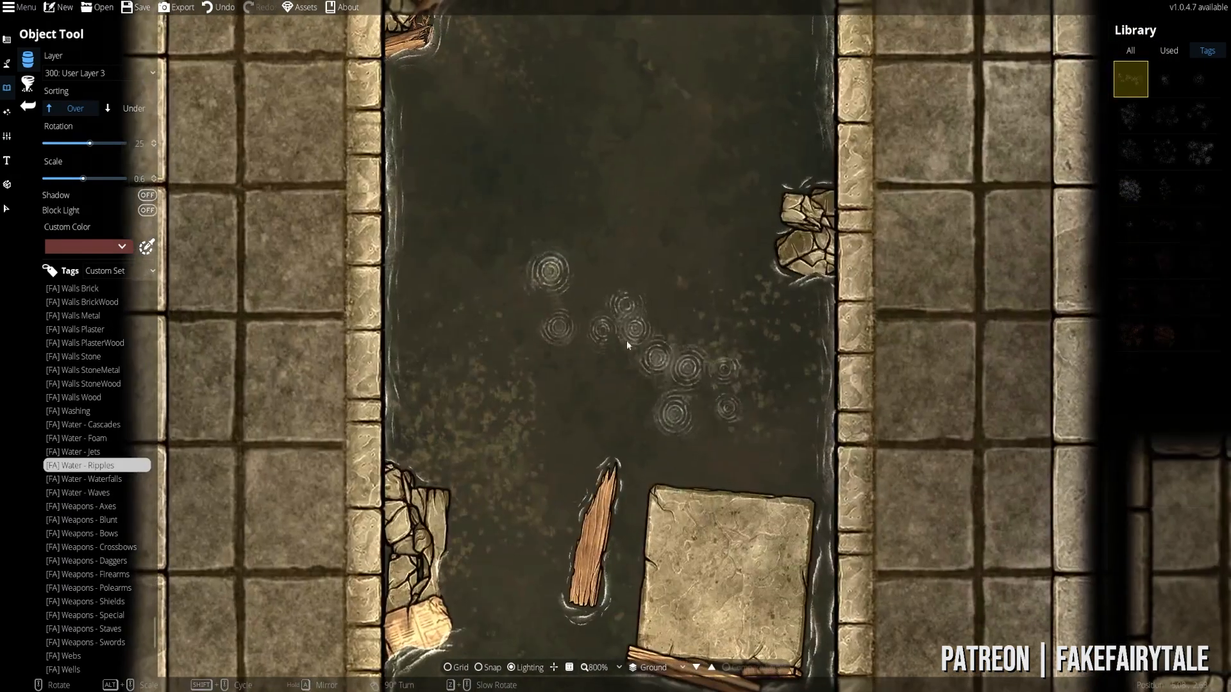
pyautogui.scroll(-2, 626, 170)
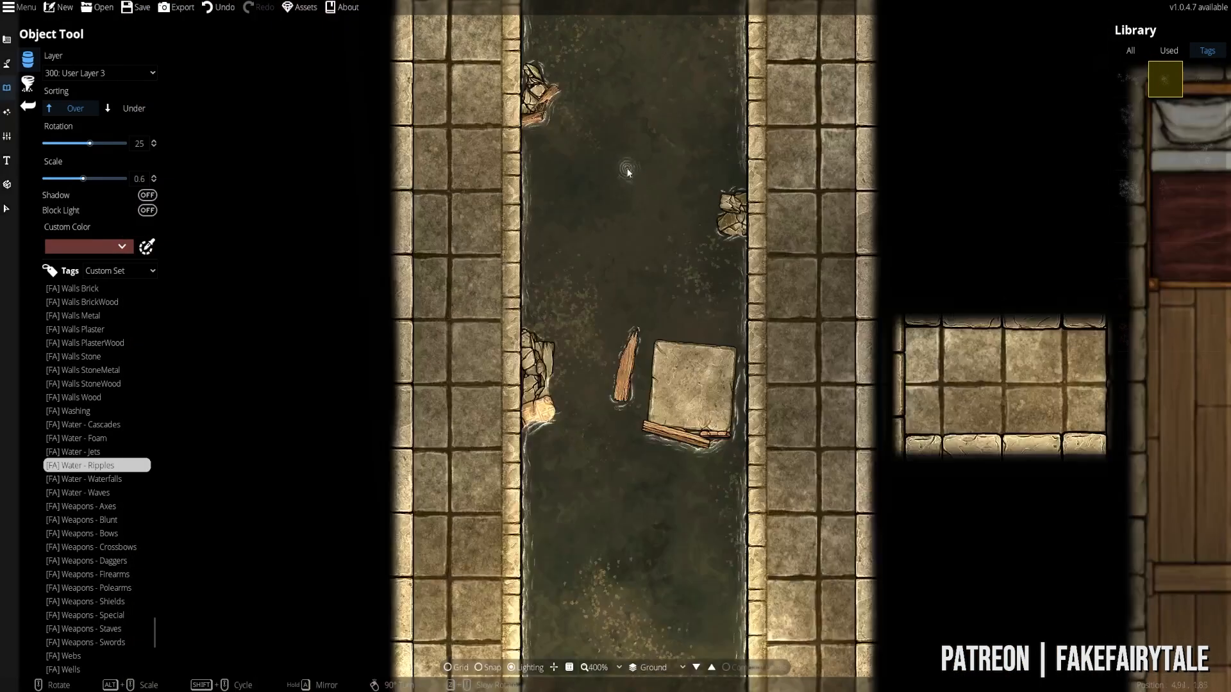
pyautogui.scroll(7, 616, 192)
pyautogui.click(593, 123)
# - Place clusters of circular ripples in the upper canal and in the water just above the stone slab
pyautogui.click(1163, 121)
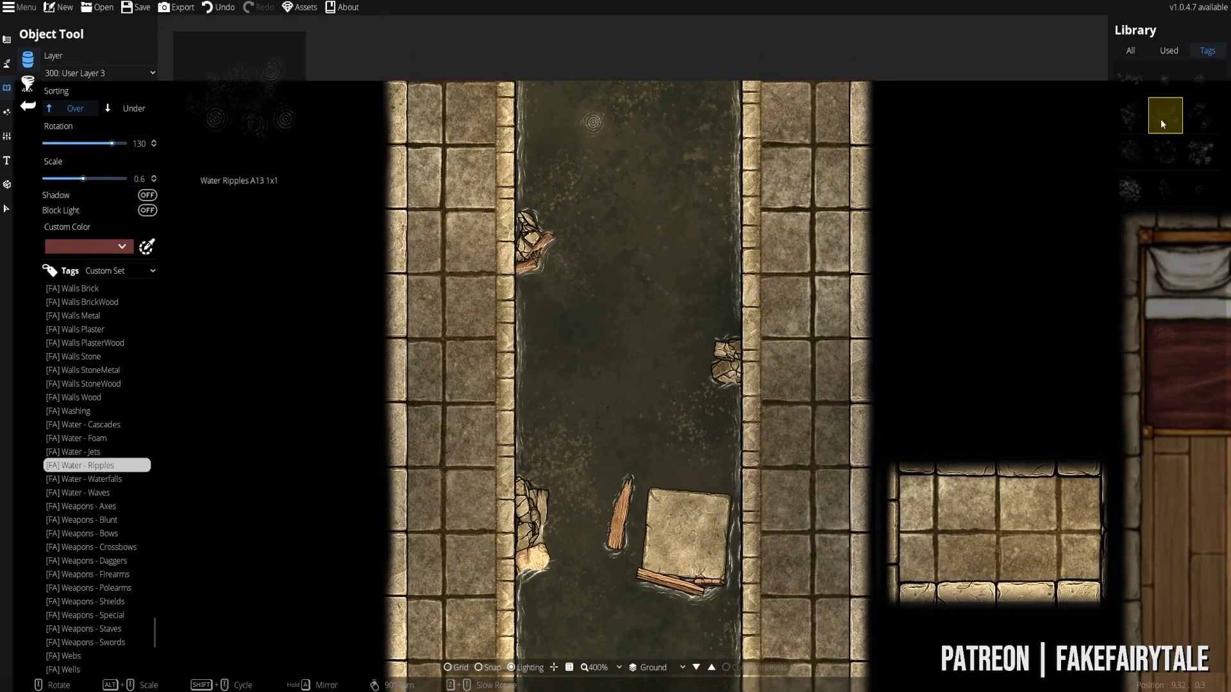
pyautogui.click(1130, 120)
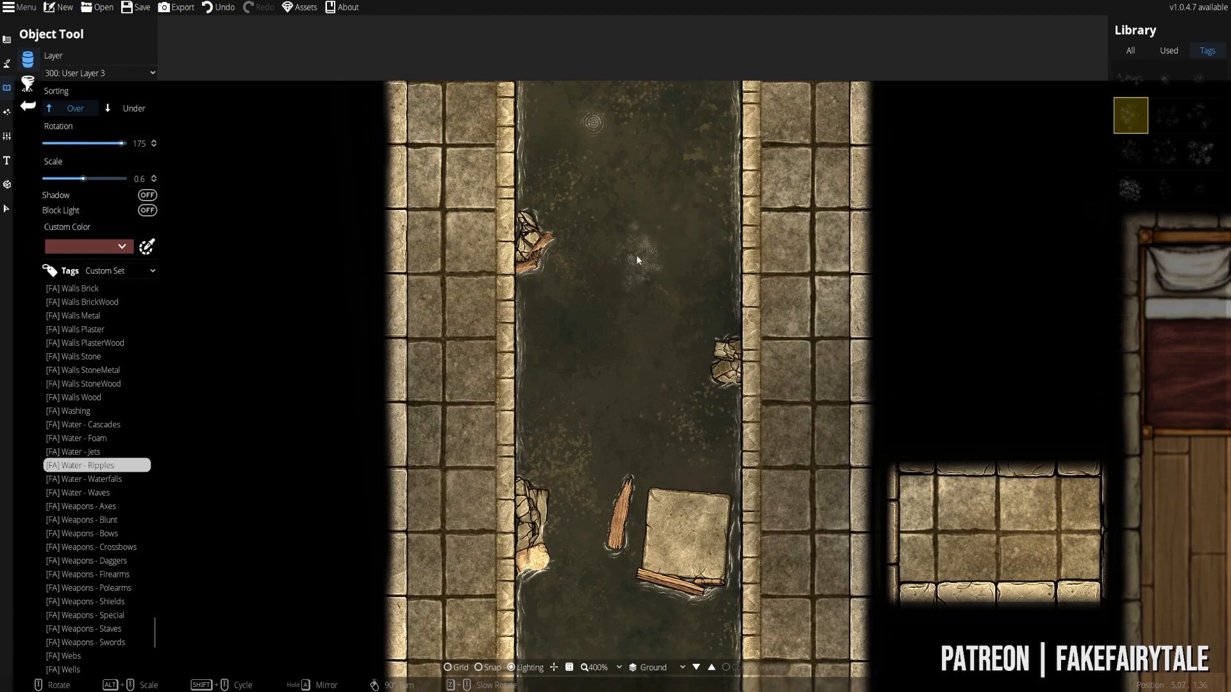
pyautogui.scroll(5, 695, 442)
pyautogui.click(695, 442)
pyautogui.click(1163, 154)
pyautogui.scroll(2, 590, 313)
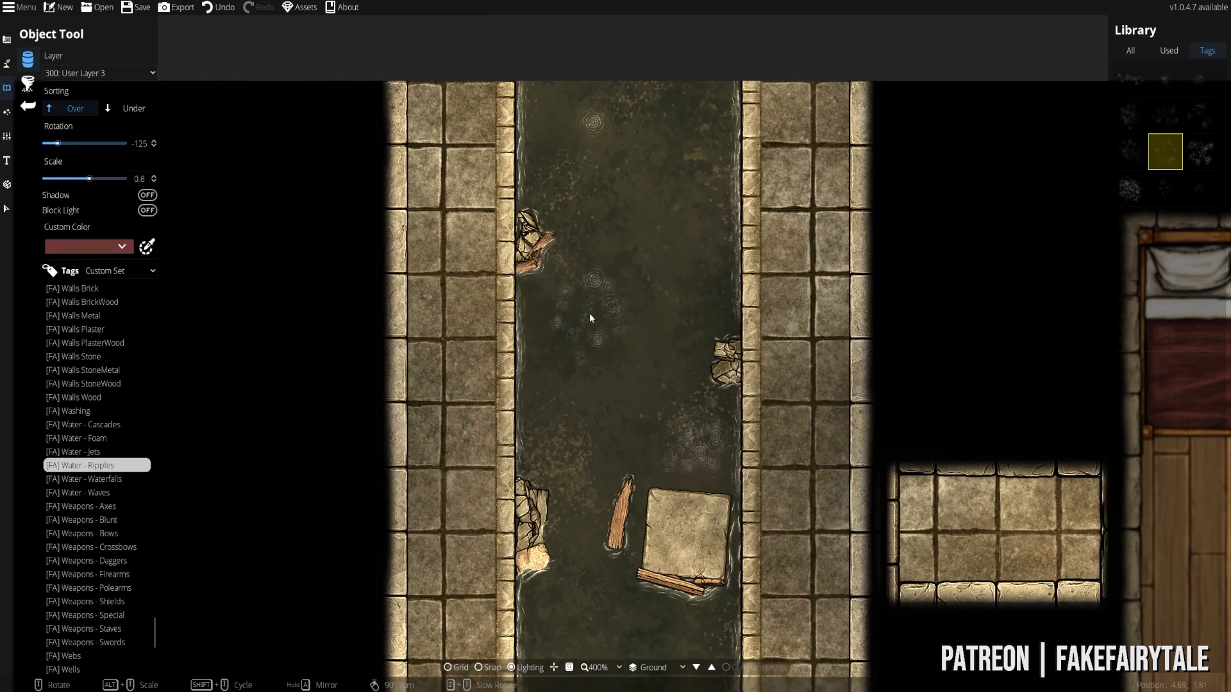
pyautogui.click(693, 443)
# - Look through the [FA] Water - Jets and [FA] Water - Cascades objects in the library
pyautogui.click(96, 438)
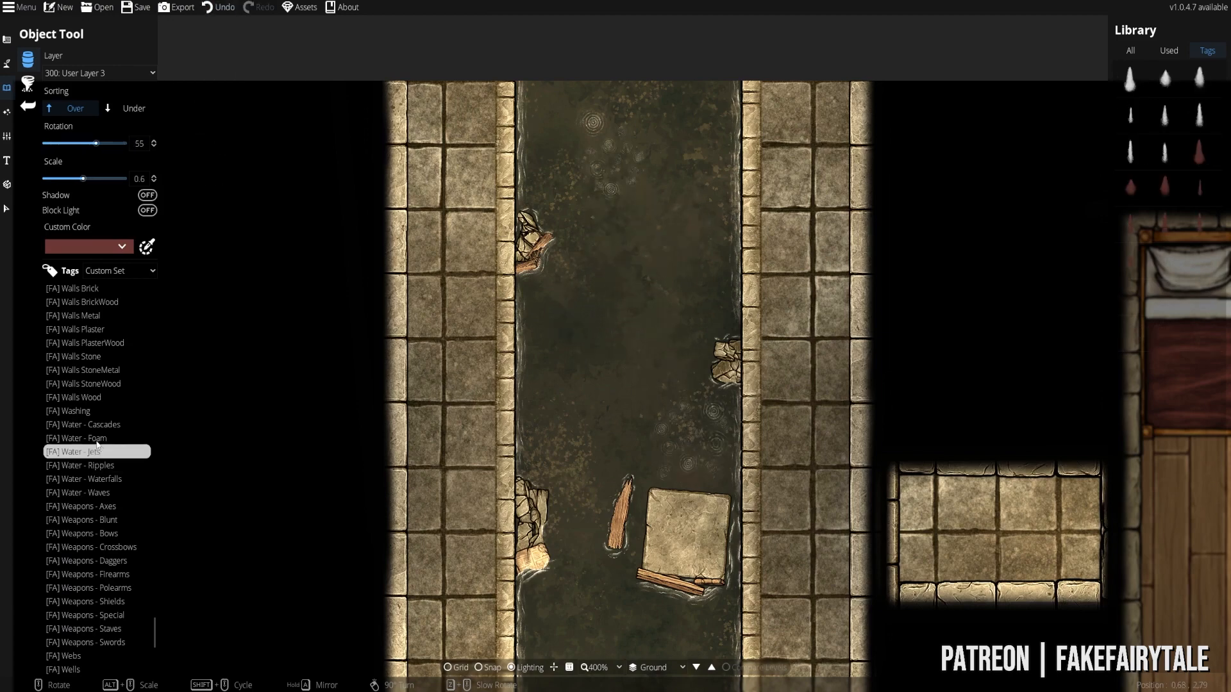
pyautogui.click(90, 426)
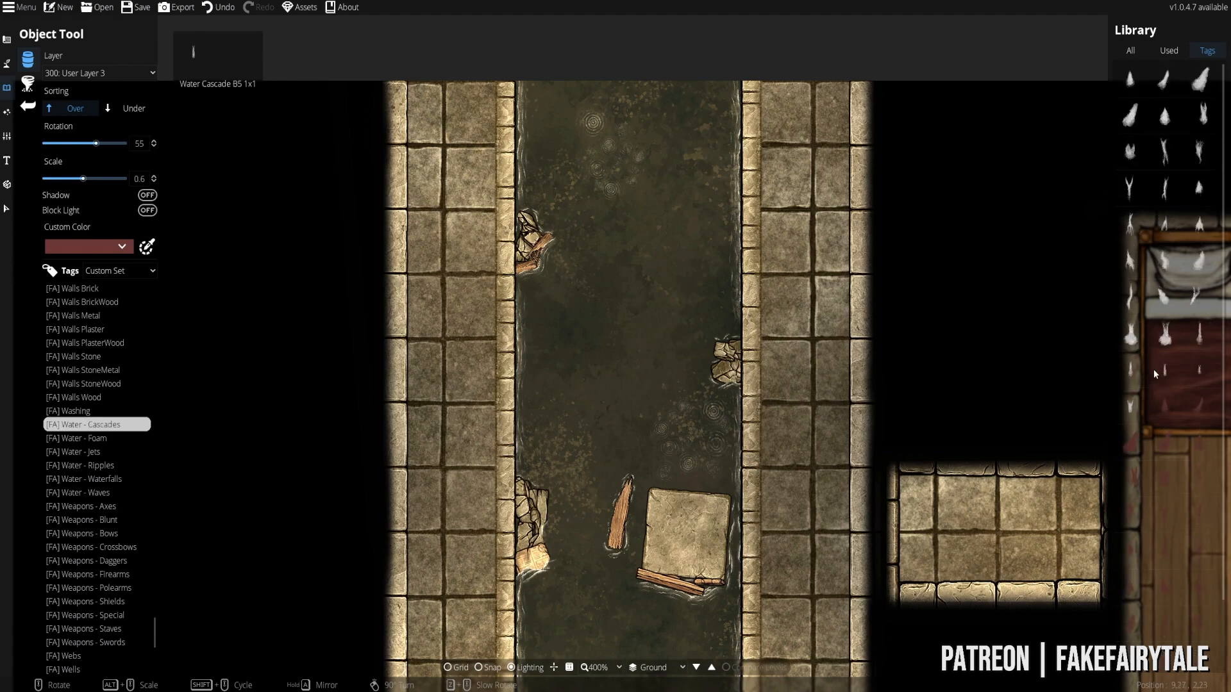
pyautogui.scroll(2, 234, 373)
# - Filter the library to [FA] Water - Foam and preview foam pieces beside the upper rubble pile and across the canal
pyautogui.click(96, 438)
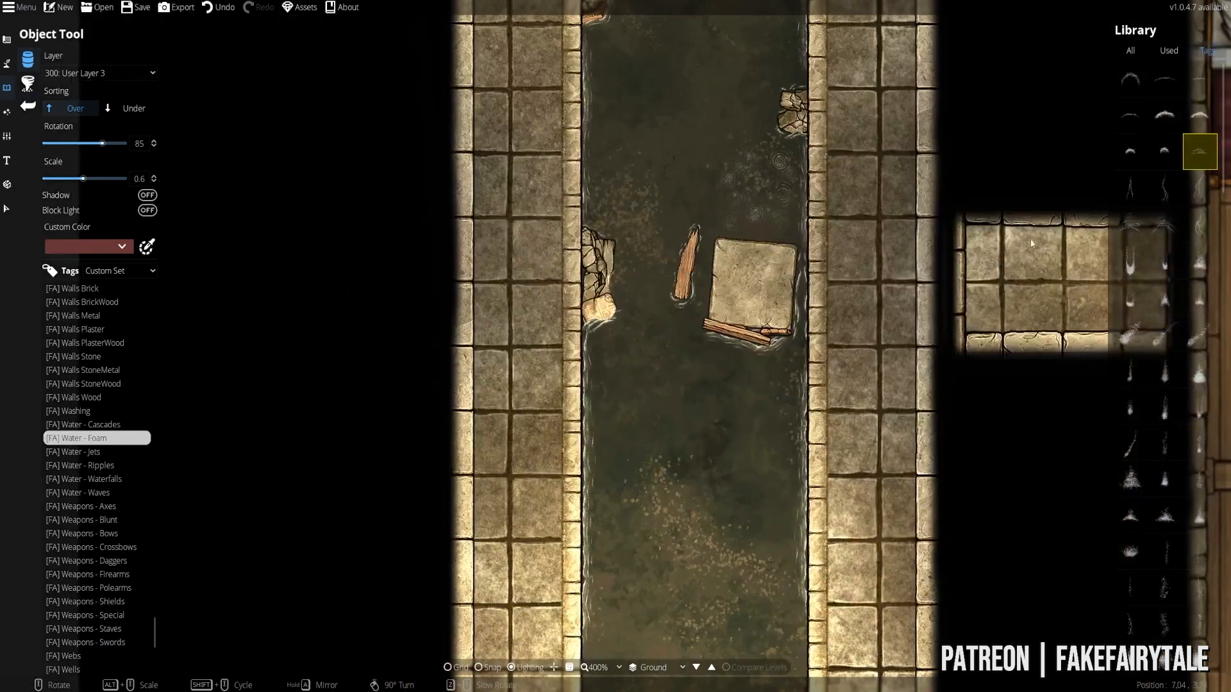
pyautogui.click(1195, 237)
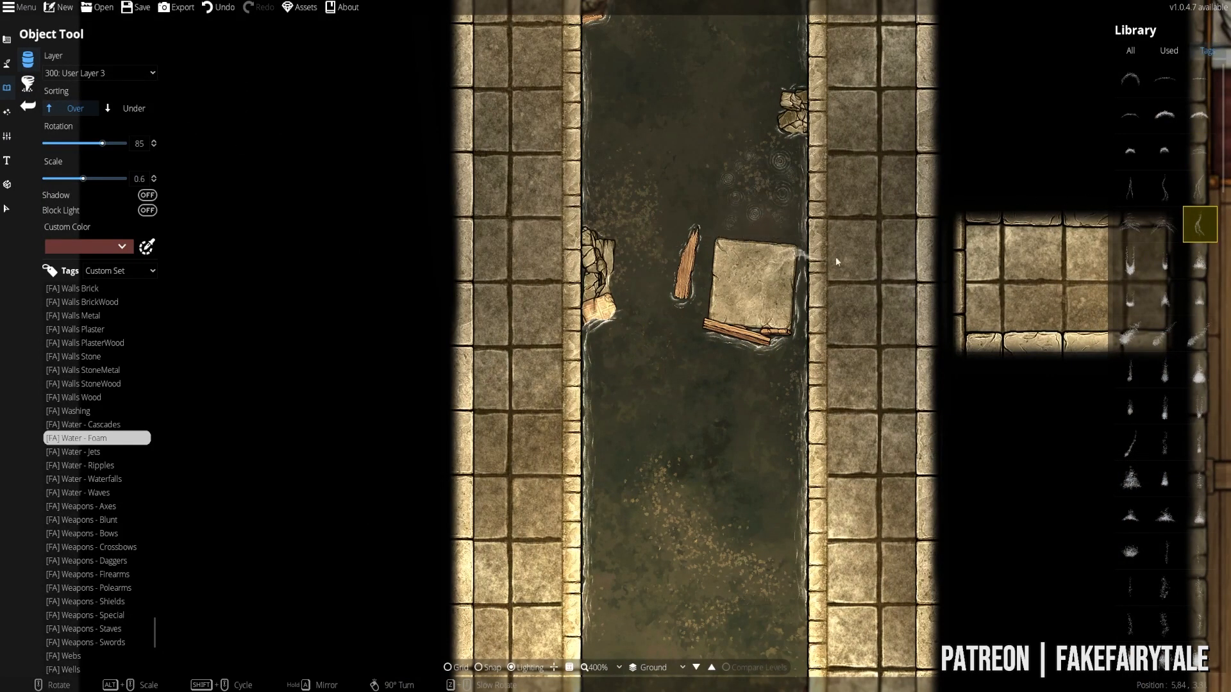
pyautogui.click(1167, 226)
pyautogui.scroll(2, 645, 329)
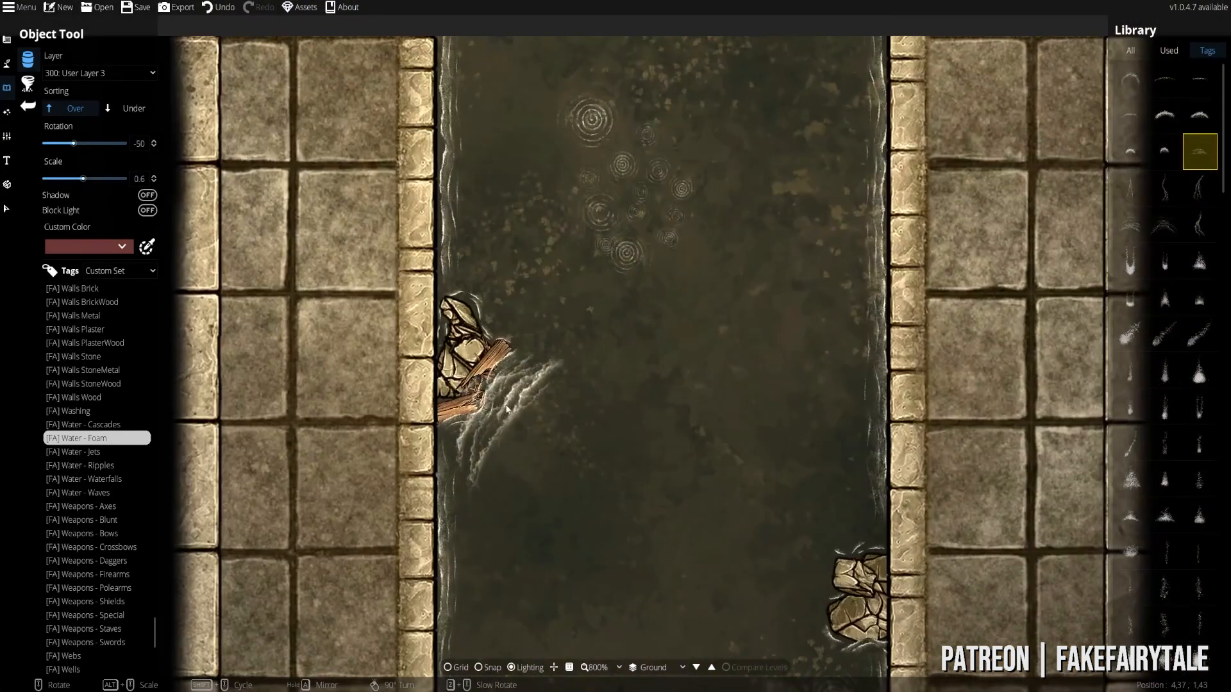
pyautogui.scroll(-1, 485, 401)
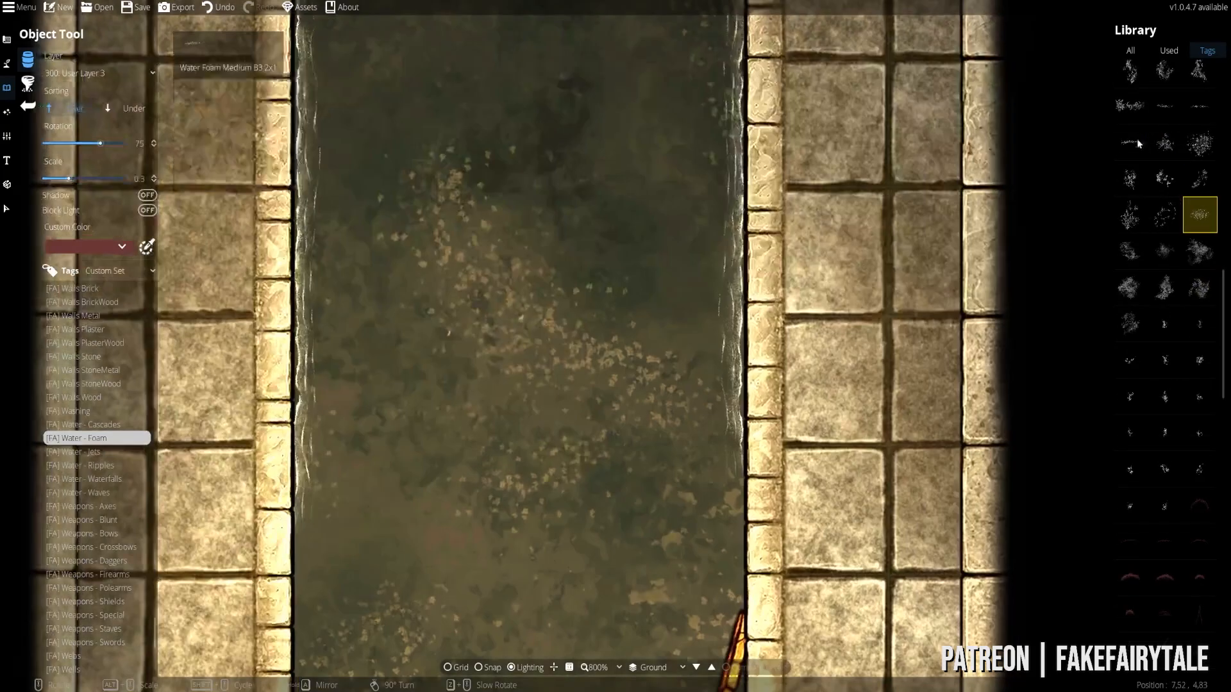
# - Compare the [FA] Water - Ripples and [FA] Water - Foam objects in the library and pick a narrow foam strip
pyautogui.click(101, 467)
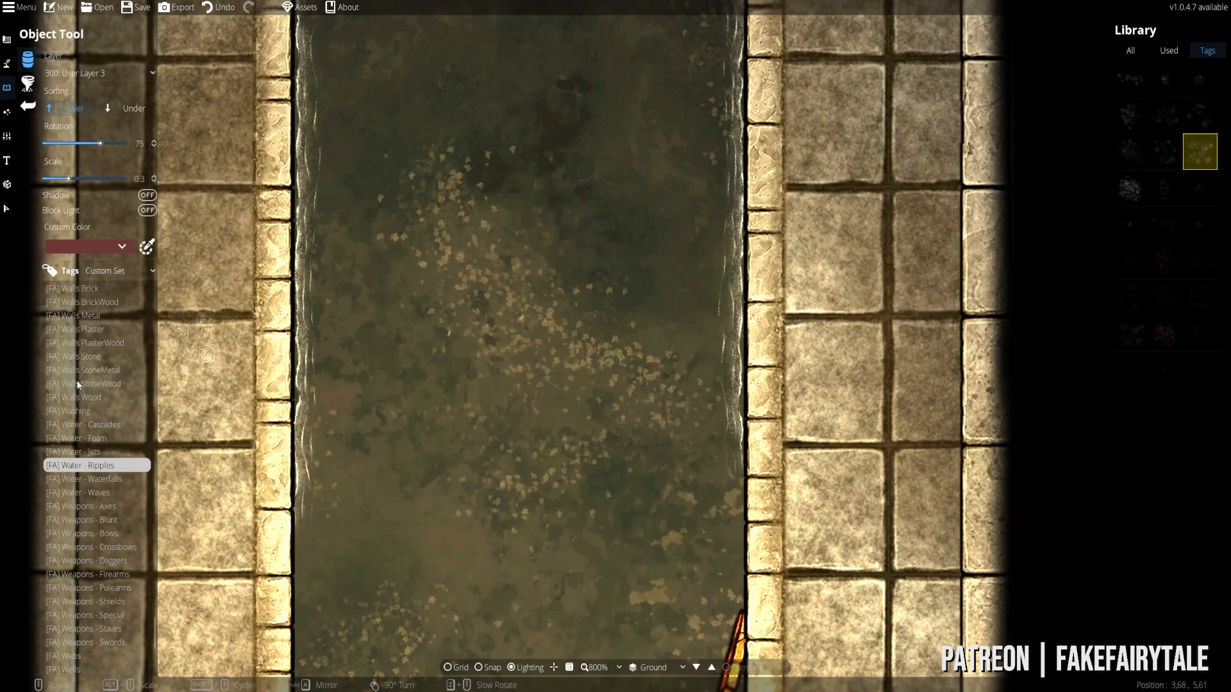
pyautogui.click(77, 438)
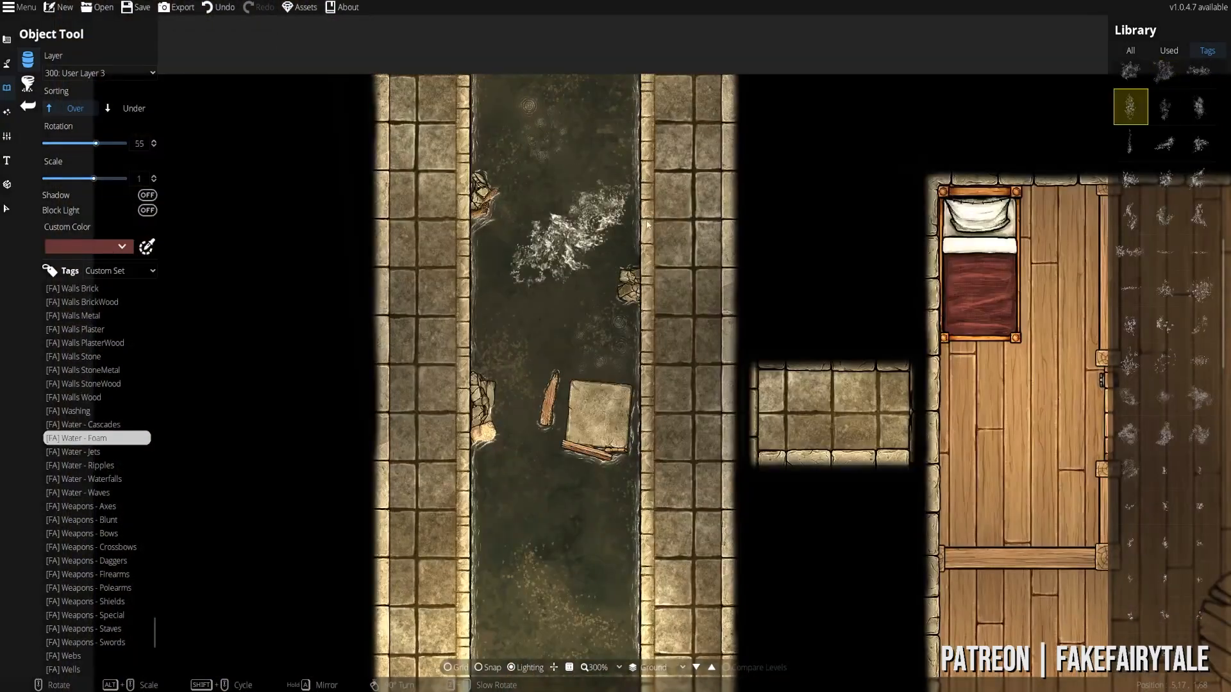
pyautogui.scroll(6, 1164, 289)
pyautogui.click(1164, 305)
pyautogui.click(1200, 89)
pyautogui.click(1165, 89)
pyautogui.scroll(-5, 523, 374)
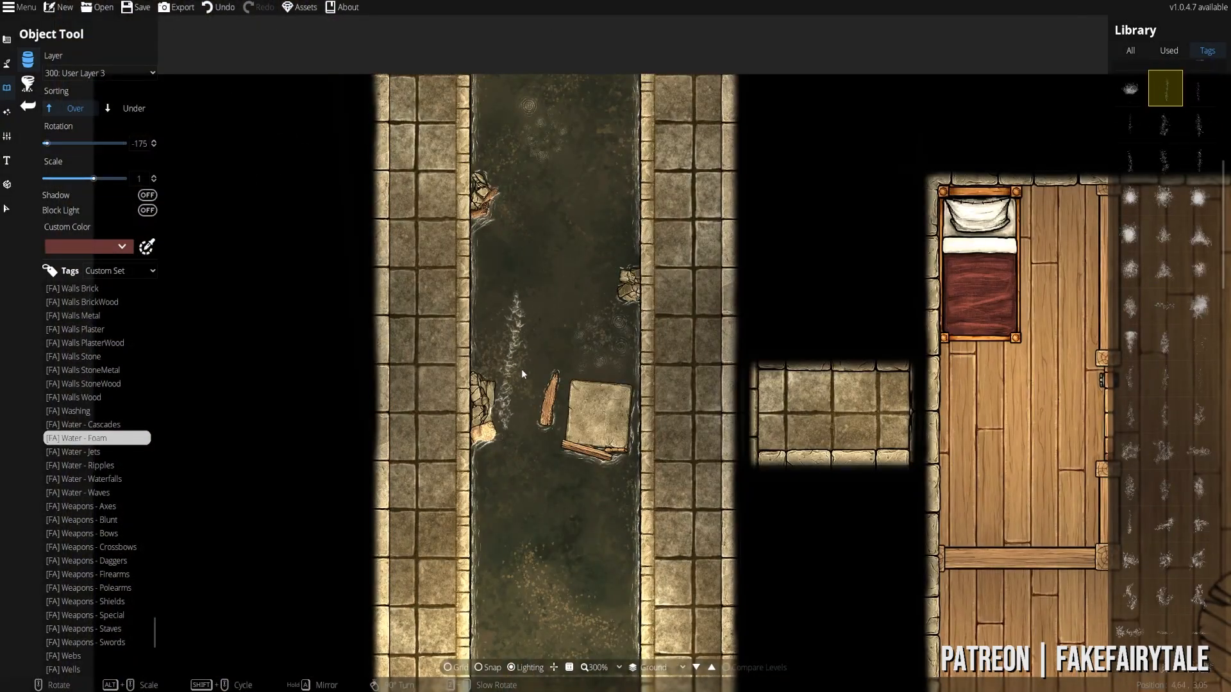
# - Try the narrow foam strip beside the lower rubble pile at the canal wall and undo the placement
pyautogui.click(491, 368)
pyautogui.click(1131, 125)
pyautogui.hotkey('ctrl', 'z')
# - Place the narrow foam strip along and beneath the floating narrow plank on layer 100: User Layer 1
pyautogui.click(100, 73)
pyautogui.click(83, 175)
pyautogui.click(1199, 162)
pyautogui.click(1165, 89)
pyautogui.scroll(3, 533, 386)
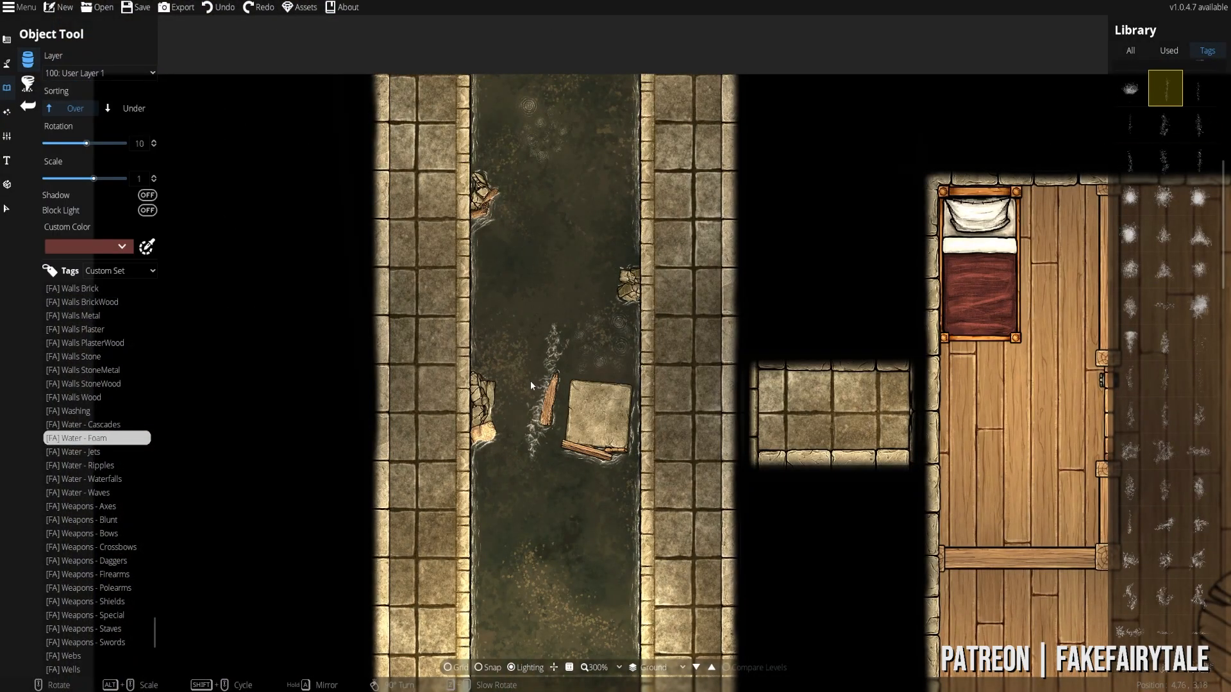
pyautogui.scroll(3, 1165, 205)
pyautogui.click(1165, 98)
pyautogui.click(1199, 317)
# - Place a foam strip below the upper rubble pile on layer 300: User Layer 3, sorted Under
pyautogui.click(99, 74)
pyautogui.click(84, 203)
pyautogui.click(493, 254)
pyautogui.click(1165, 316)
pyautogui.scroll(-2, 611, 202)
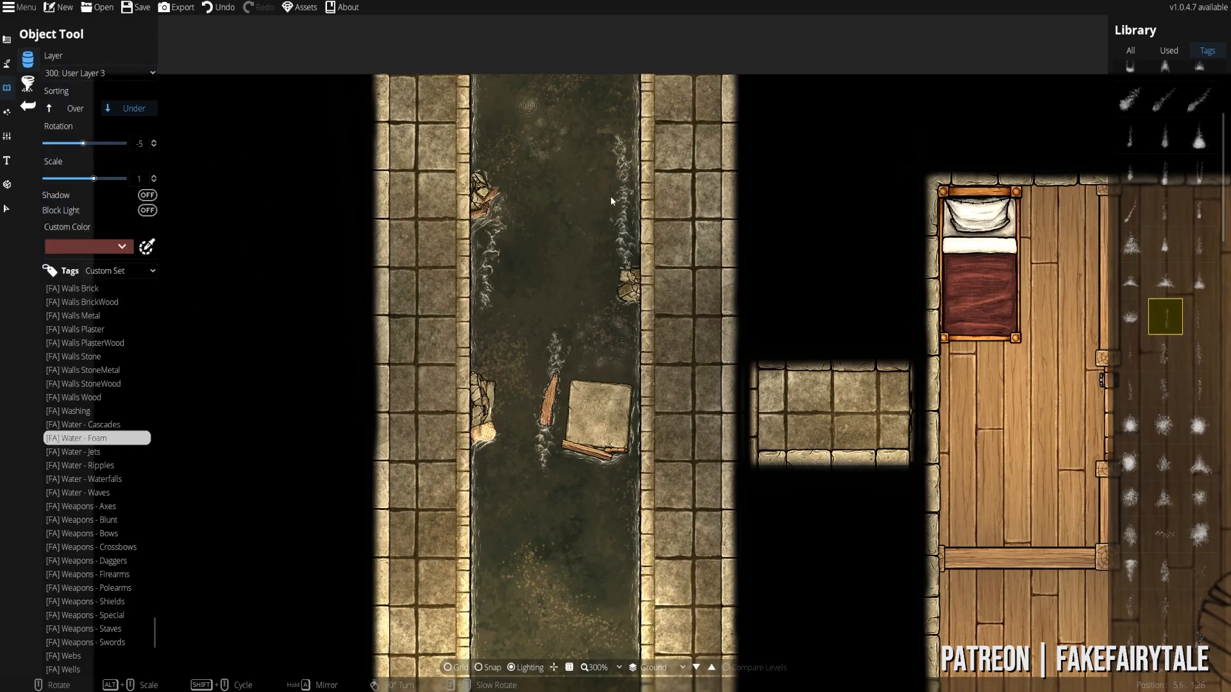
# - Look through the foam objects and pick a colorable foam shape
pyautogui.scroll(-10, 1165, 256)
pyautogui.click(1165, 79)
pyautogui.click(1199, 152)
pyautogui.scroll(3, 607, 269)
pyautogui.scroll(3, 1166, 474)
pyautogui.click(1165, 455)
# - Set the foam's custom color to light grey d8d8d8 with reduced alpha
pyautogui.click(90, 247)
pyautogui.doubleClick(83, 282)
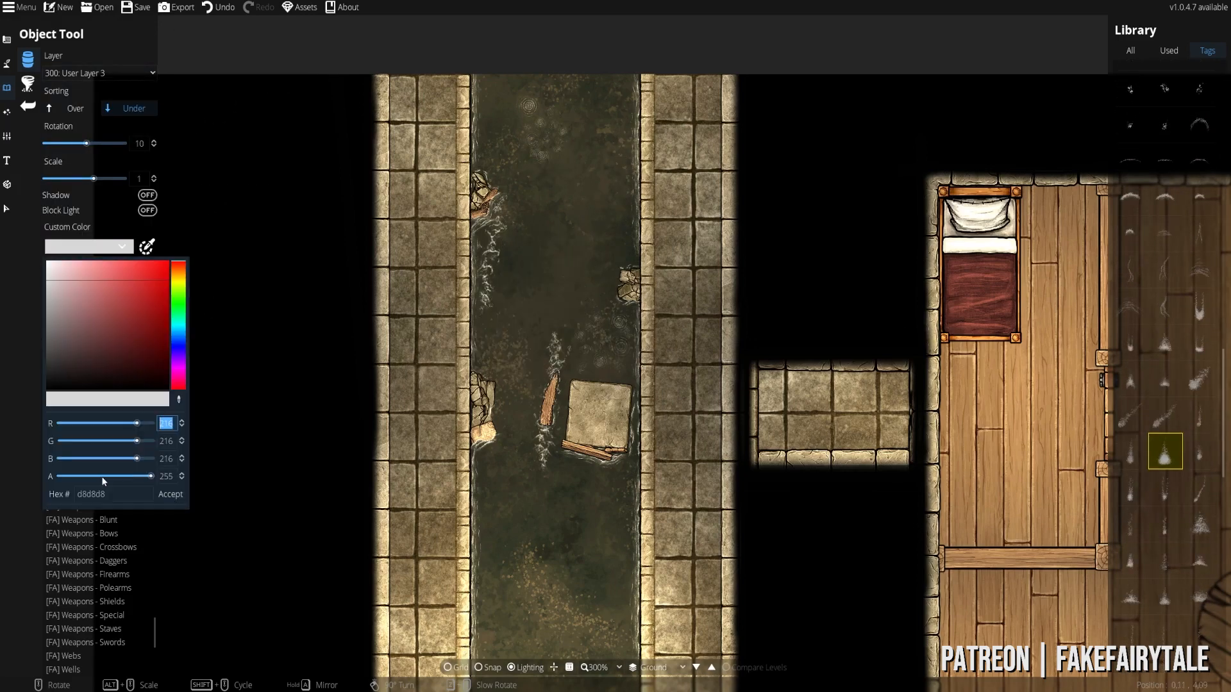
pyautogui.click(103, 477)
pyautogui.click(171, 494)
pyautogui.click(90, 246)
pyautogui.click(75, 476)
pyautogui.click(171, 495)
# - Pick a colorable foam flow shape, assign it to layer 100: User Layer 1 and preview it over the canal
pyautogui.click(1131, 196)
pyautogui.click(1200, 378)
pyautogui.scroll(-3, 551, 242)
pyautogui.click(99, 73)
pyautogui.click(84, 176)
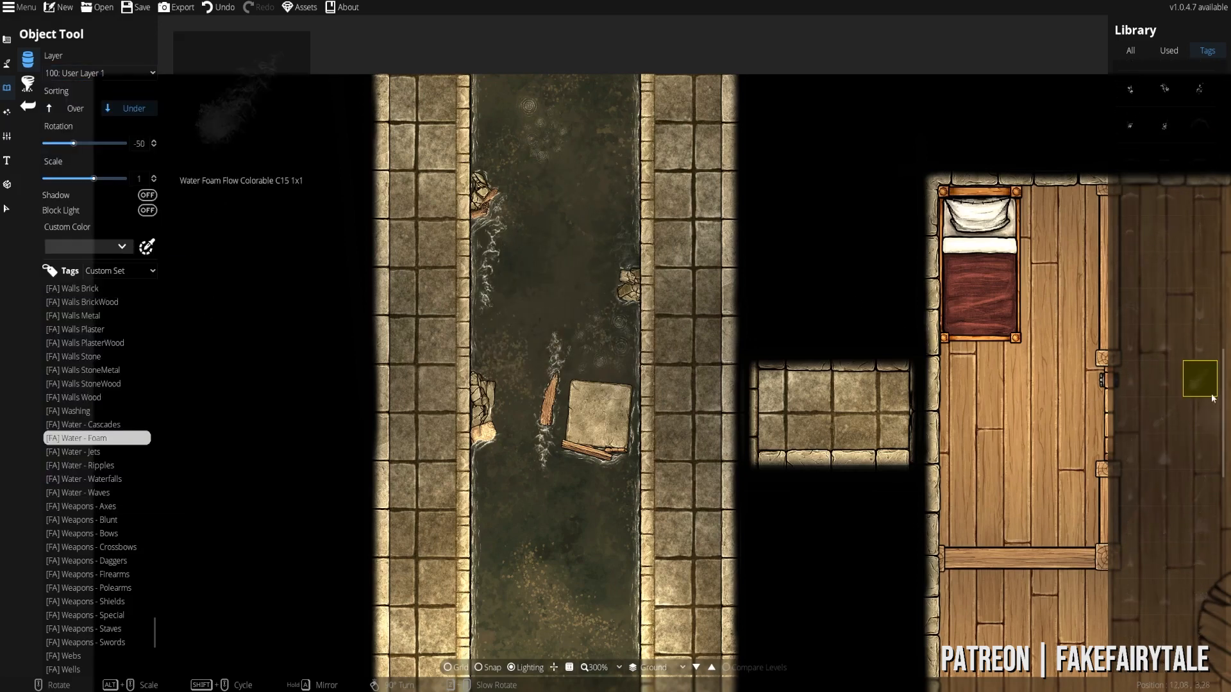
pyautogui.scroll(-3, 1205, 391)
pyautogui.click(1199, 368)
pyautogui.scroll(3, 540, 308)
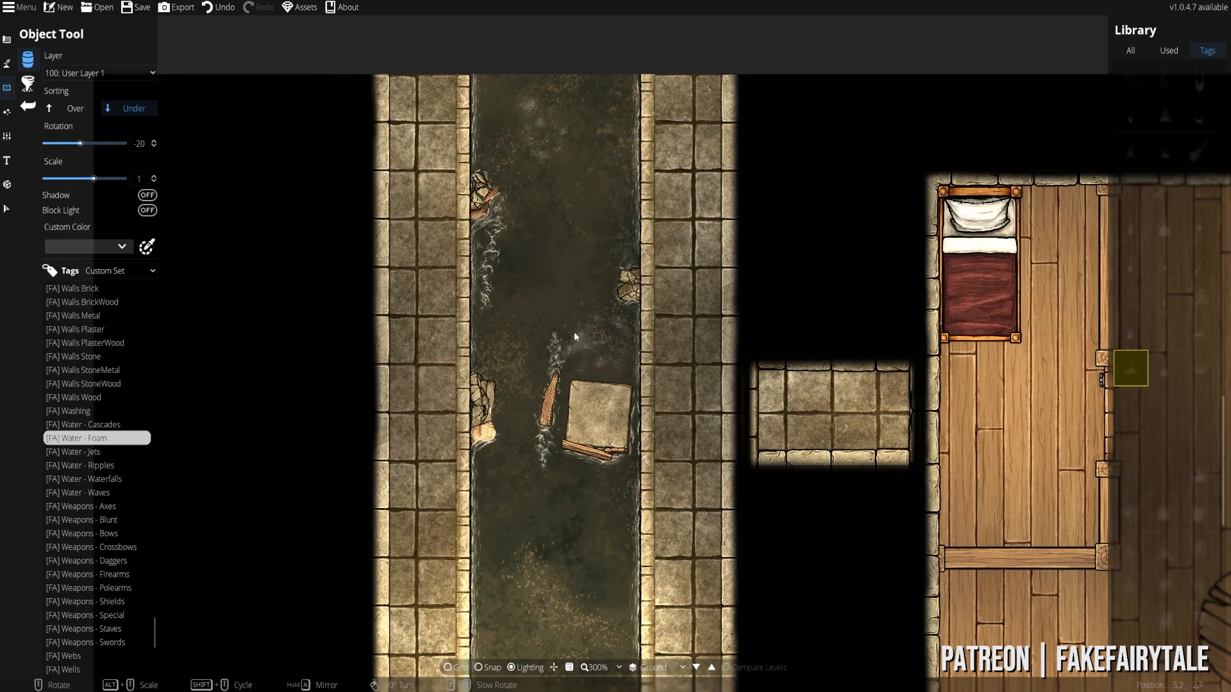
pyautogui.moveTo(582, 233); pyautogui.dragTo(553, 295)
pyautogui.scroll(5, 552, 291)
pyautogui.moveTo(539, 156); pyautogui.dragTo(574, 333)
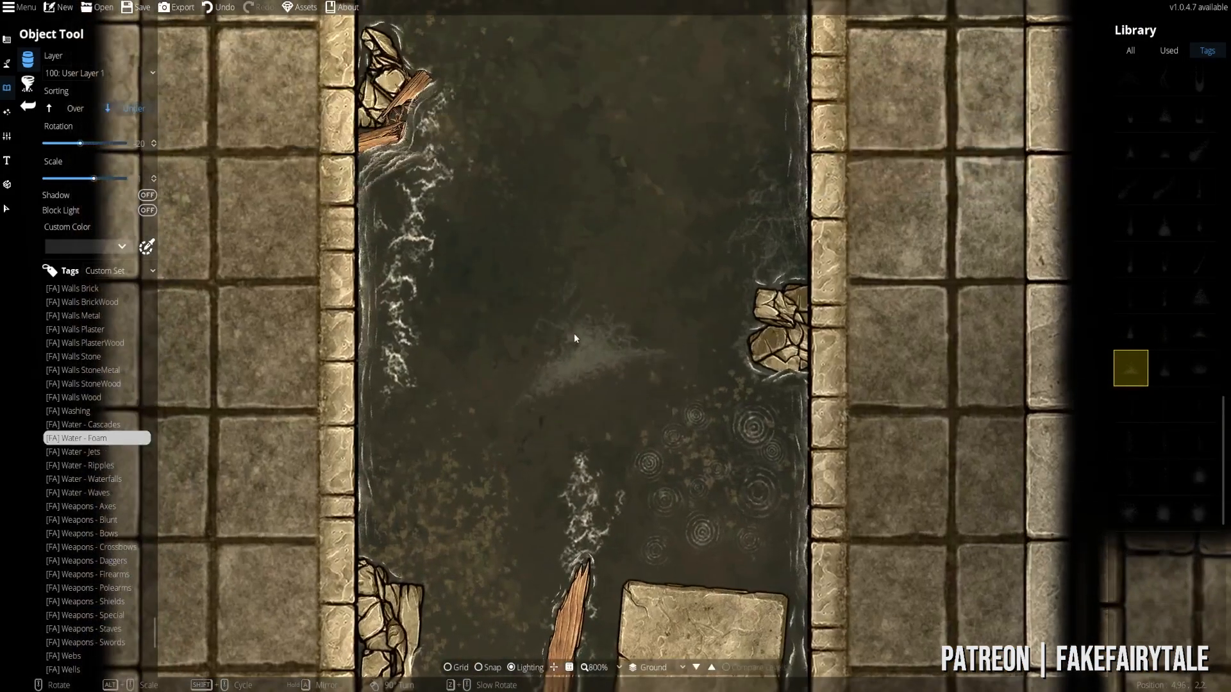
# - Select and delete the foam strip below the upper rubble pile
pyautogui.press('v')
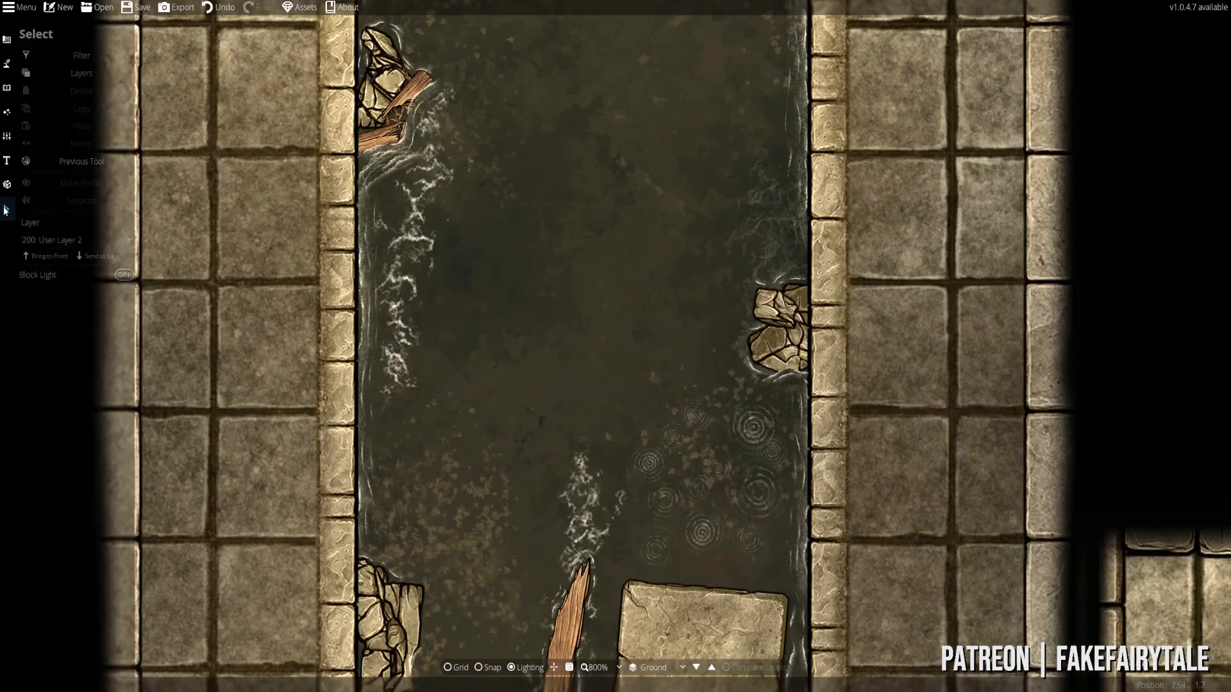
pyautogui.click(383, 242)
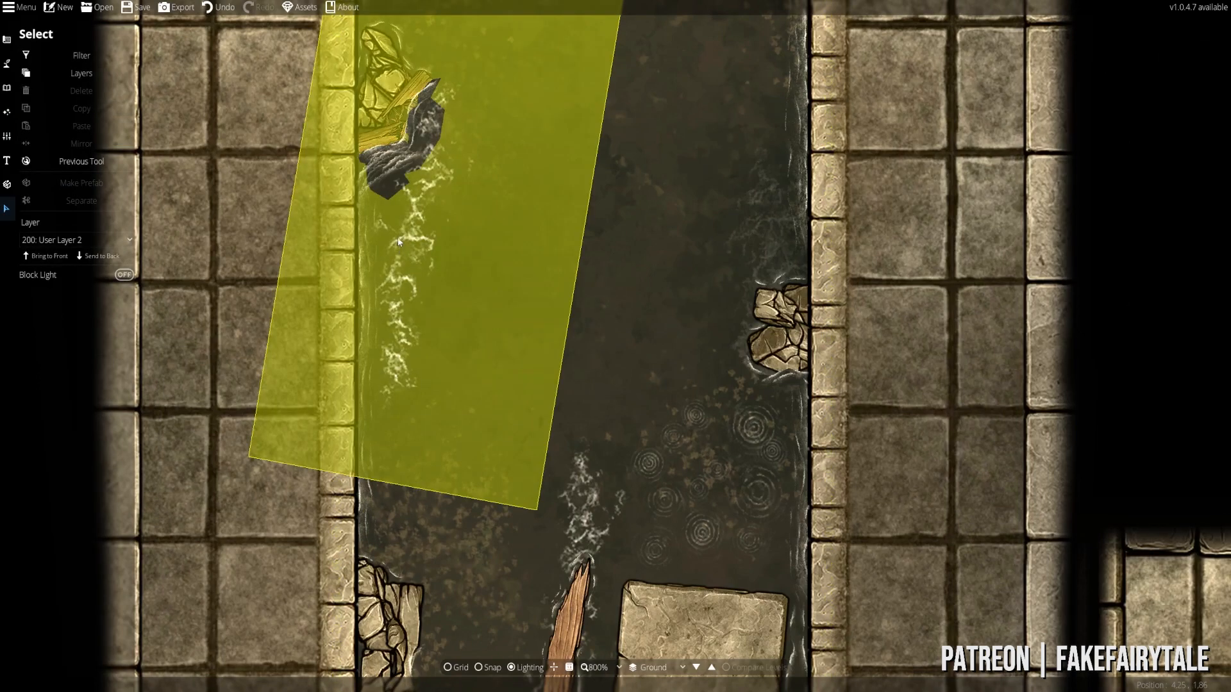
pyautogui.click(404, 241)
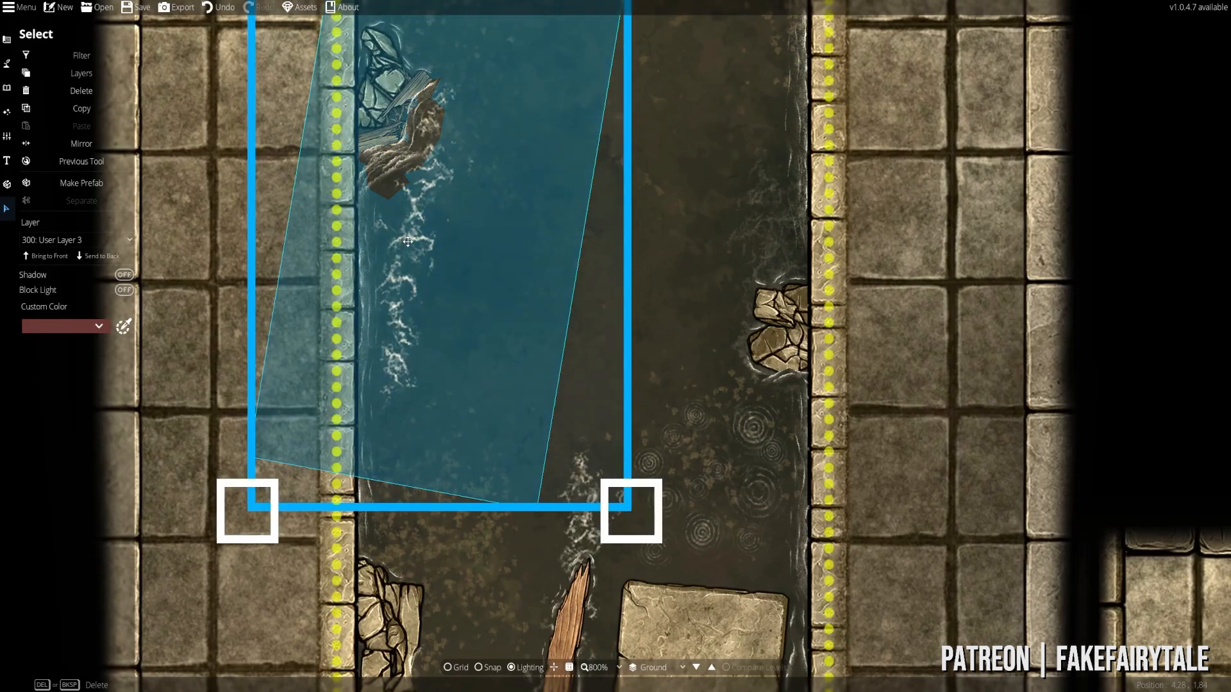
pyautogui.press('Delete')
# - Return to the Object Tool, set the foam color to the opaque light grey swatch and assign it to layer 300: User Layer 3
pyautogui.click(5, 88)
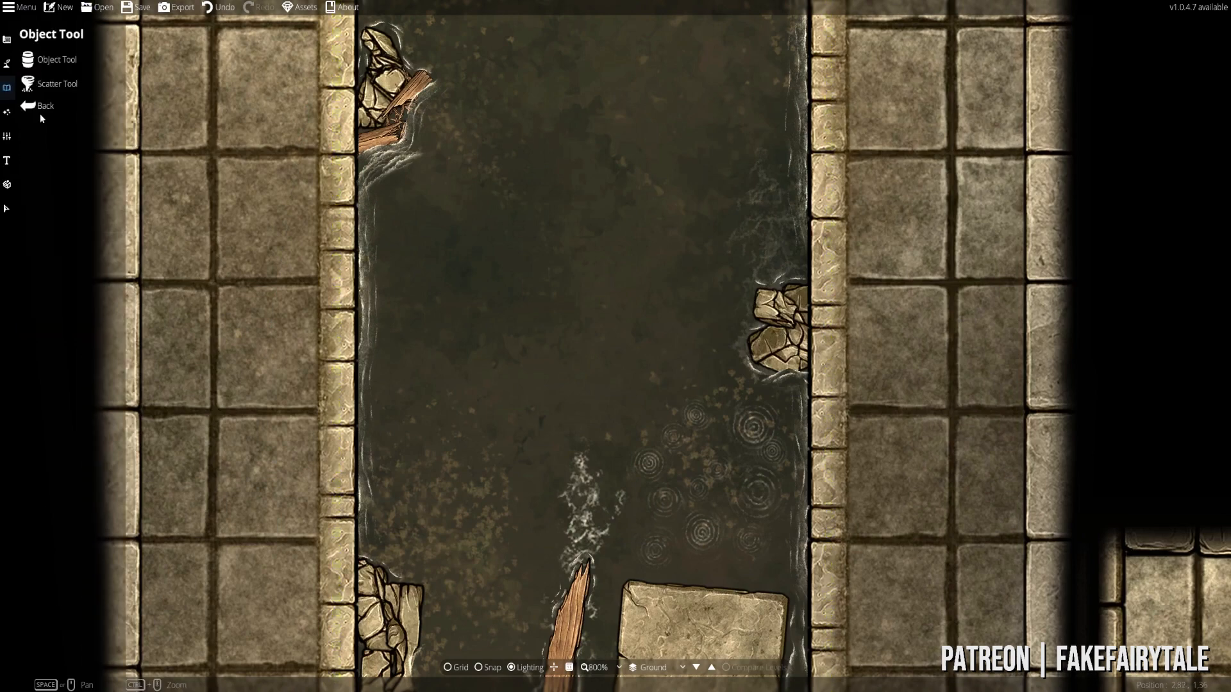
pyautogui.click(62, 61)
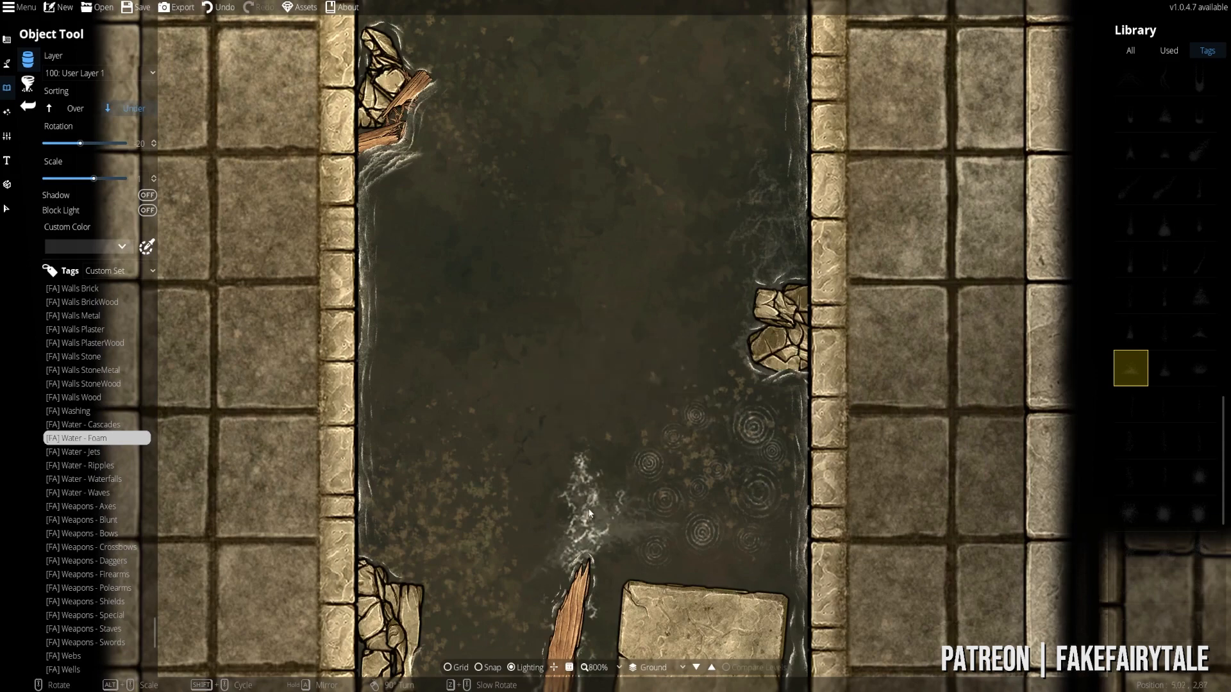
pyautogui.moveTo(522, 265); pyautogui.dragTo(539, 359)
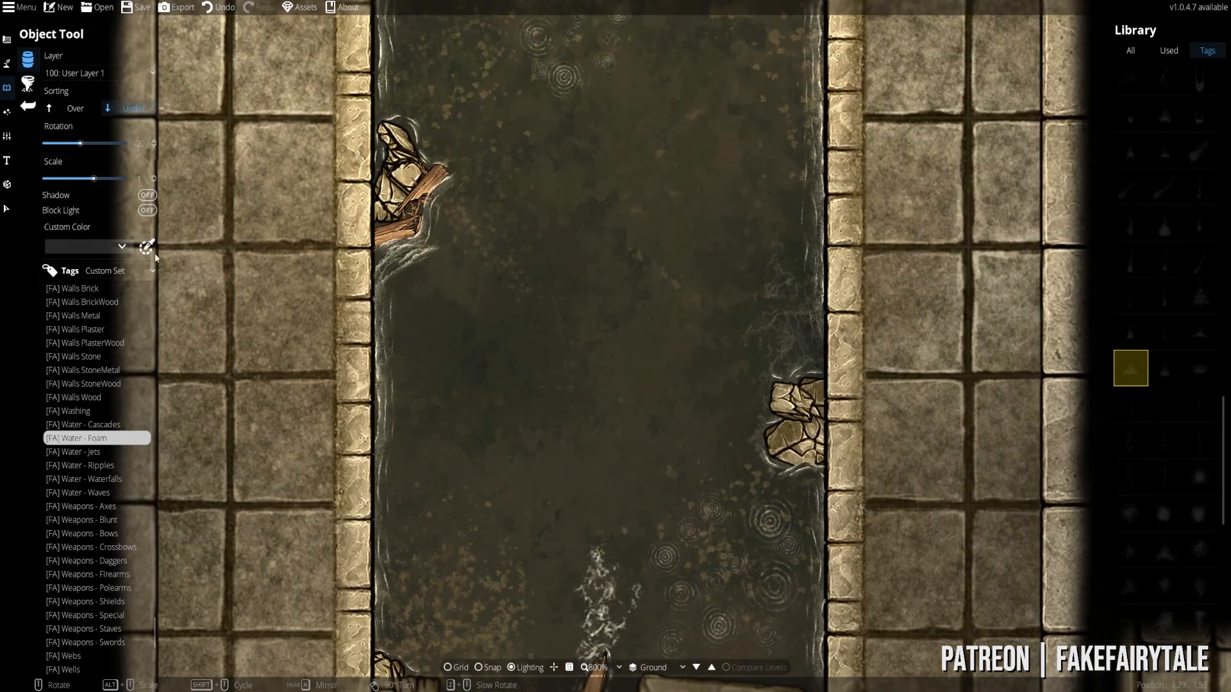
pyautogui.click(95, 247)
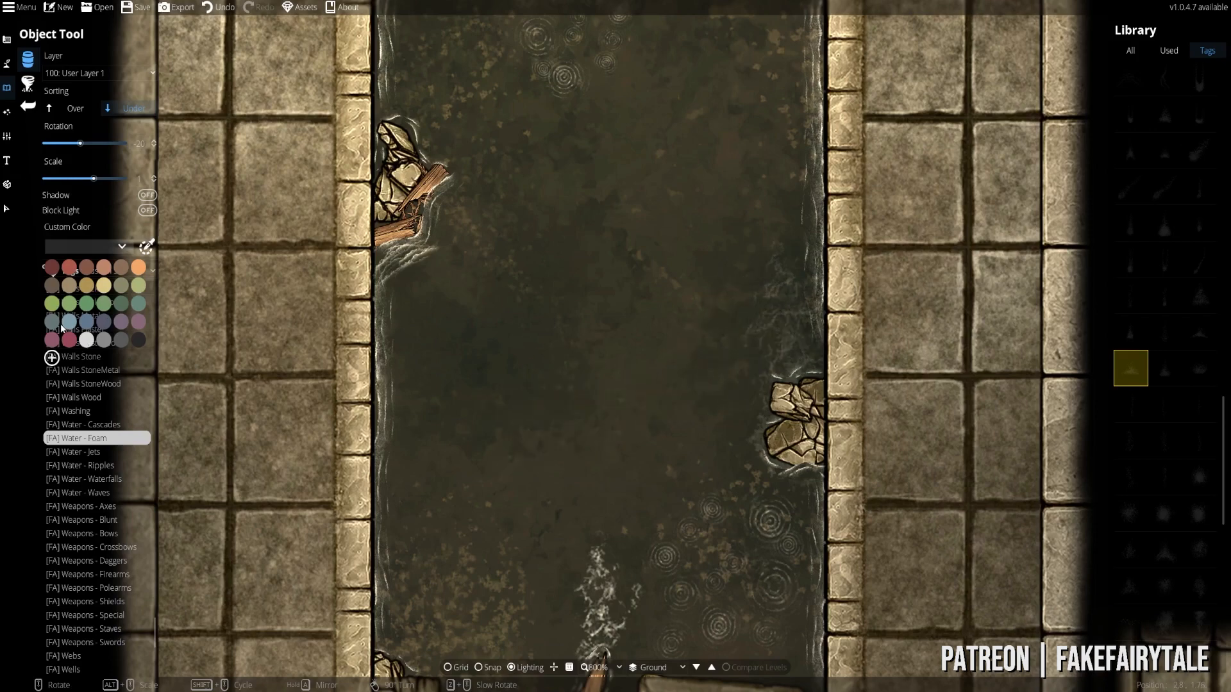
pyautogui.click(83, 344)
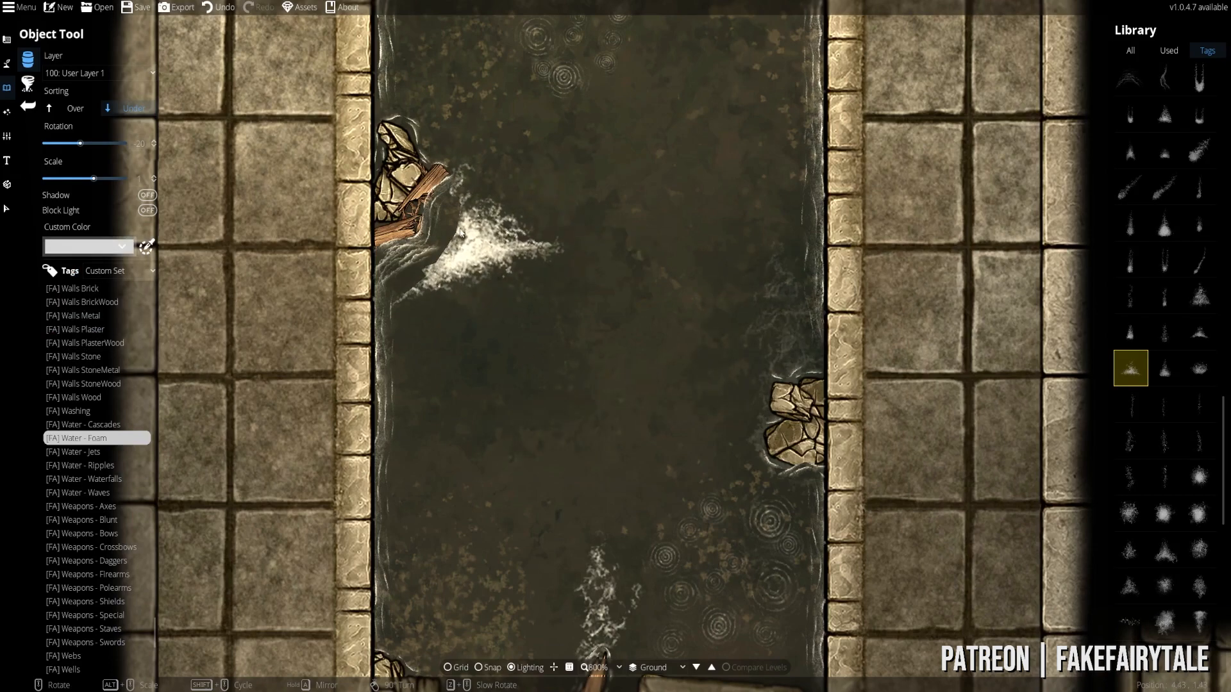
pyautogui.click(94, 79)
pyautogui.click(75, 202)
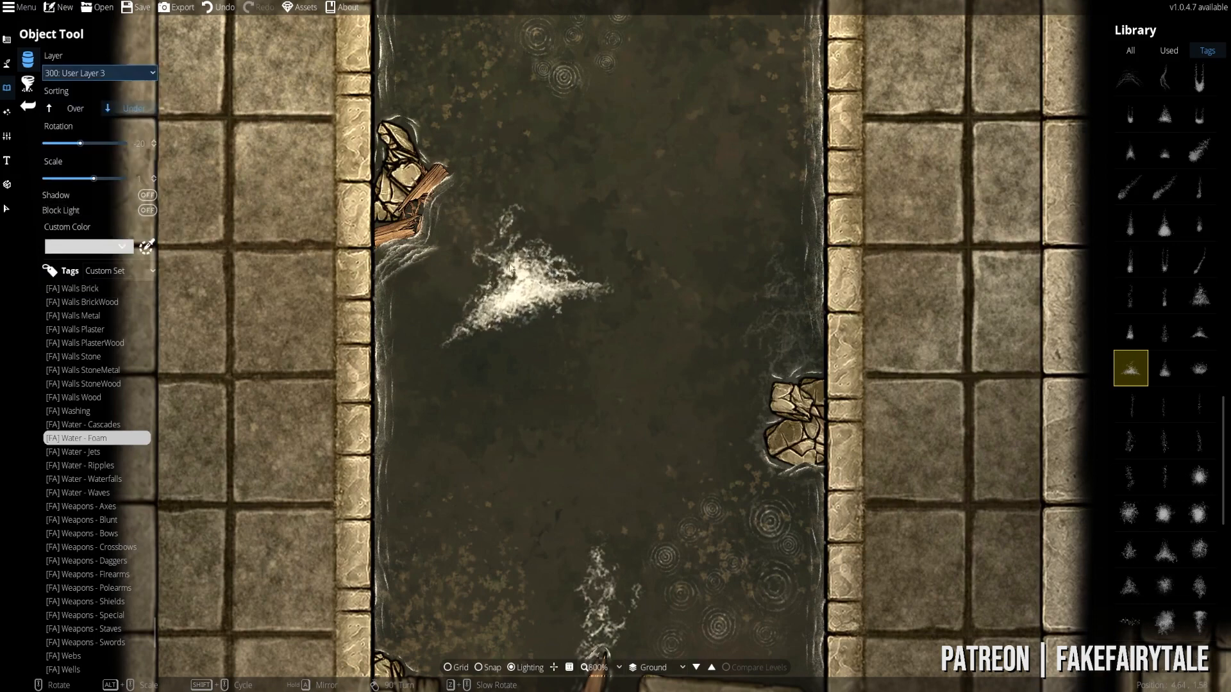
pyautogui.scroll(3, 455, 238)
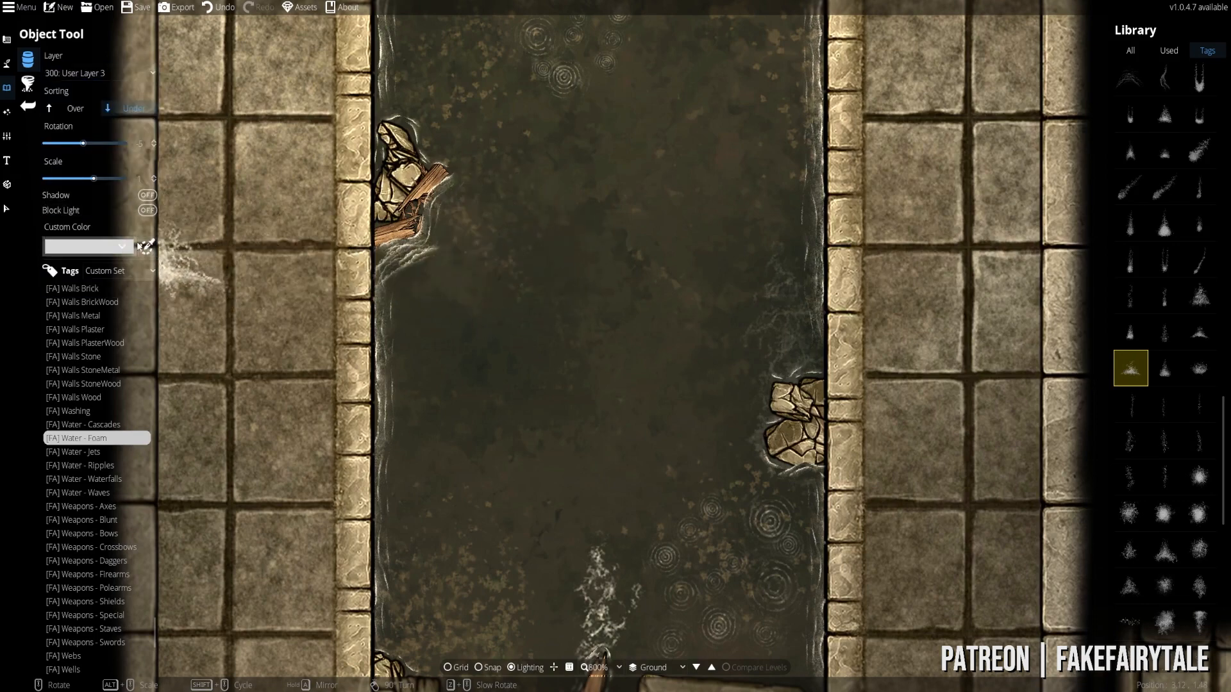
# - Lower the light grey foam color's alpha to 80 and preview the foam below the upper rubble pile
pyautogui.click(90, 246)
pyautogui.moveTo(100, 475); pyautogui.dragTo(89, 476)
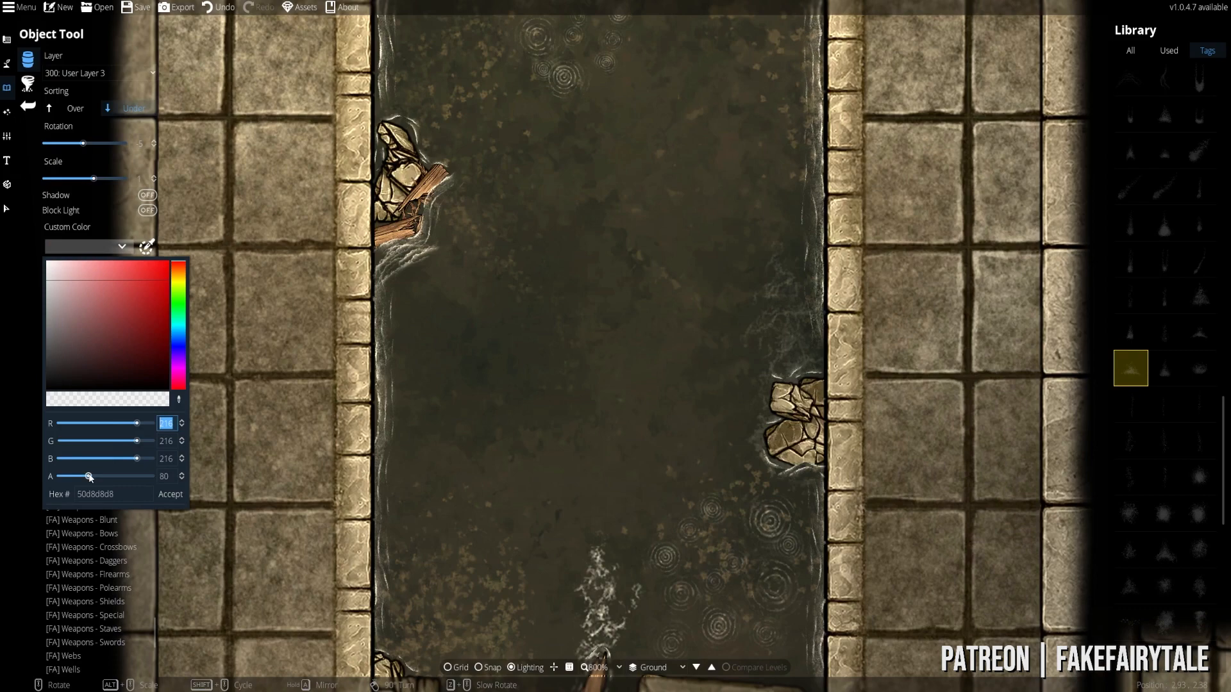
pyautogui.click(165, 497)
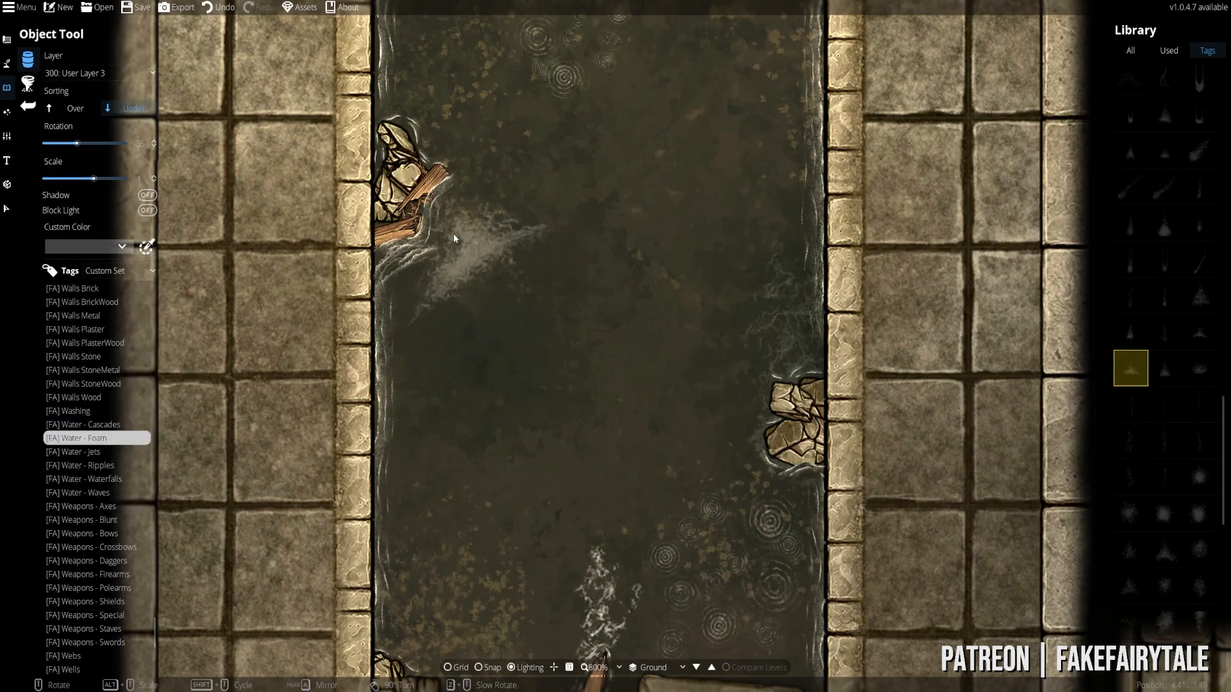
pyautogui.scroll(-1, 451, 245)
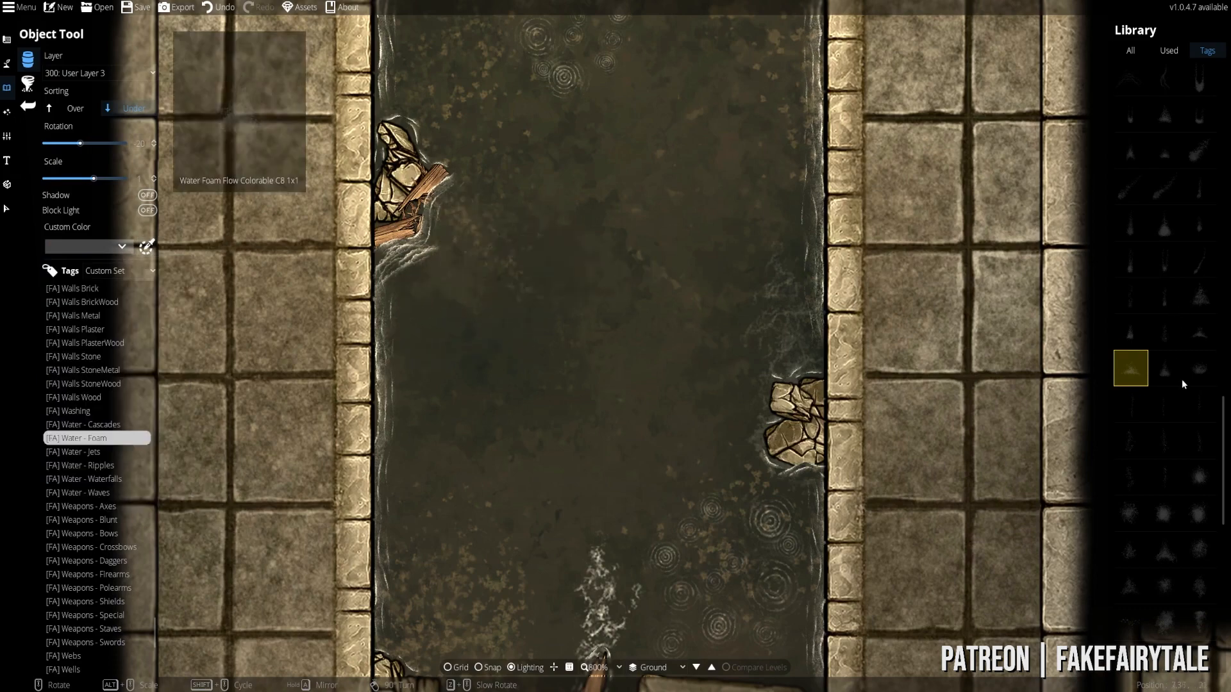
# - Browse the colorable foam flow shapes and pick the long forked one for the middle of the canal
pyautogui.scroll(3, 1173, 301)
pyautogui.scroll(-5, 1166, 241)
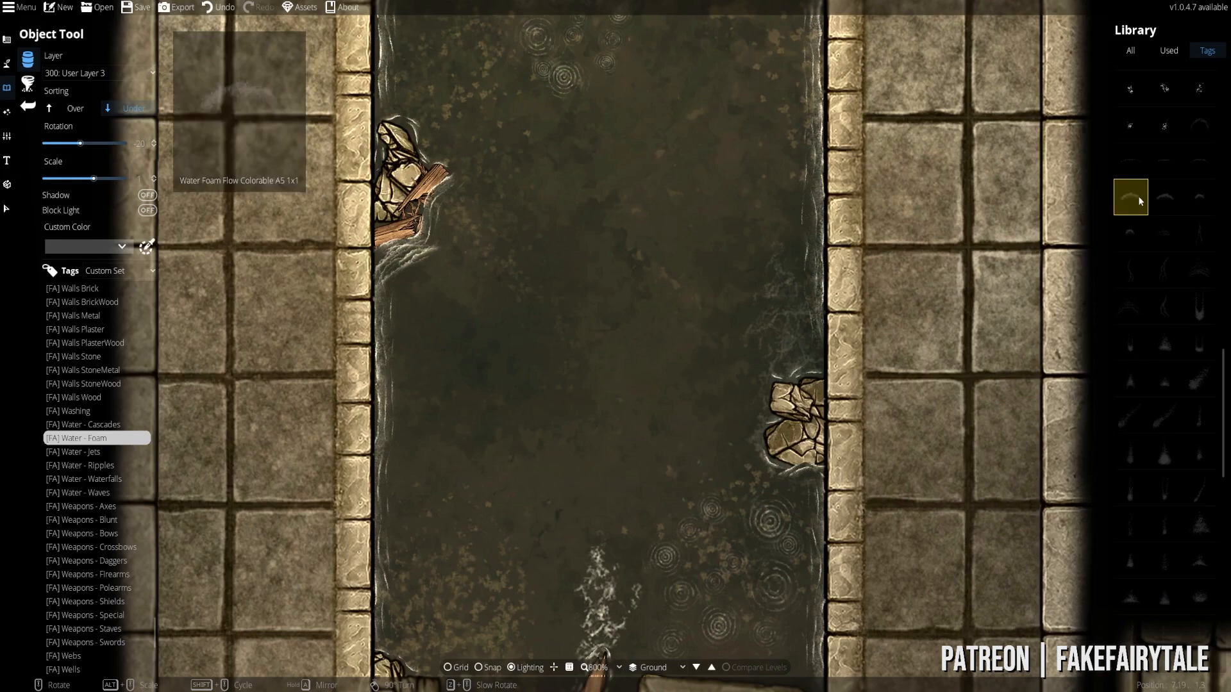
pyautogui.scroll(10, 1137, 194)
pyautogui.scroll(-5, 1173, 282)
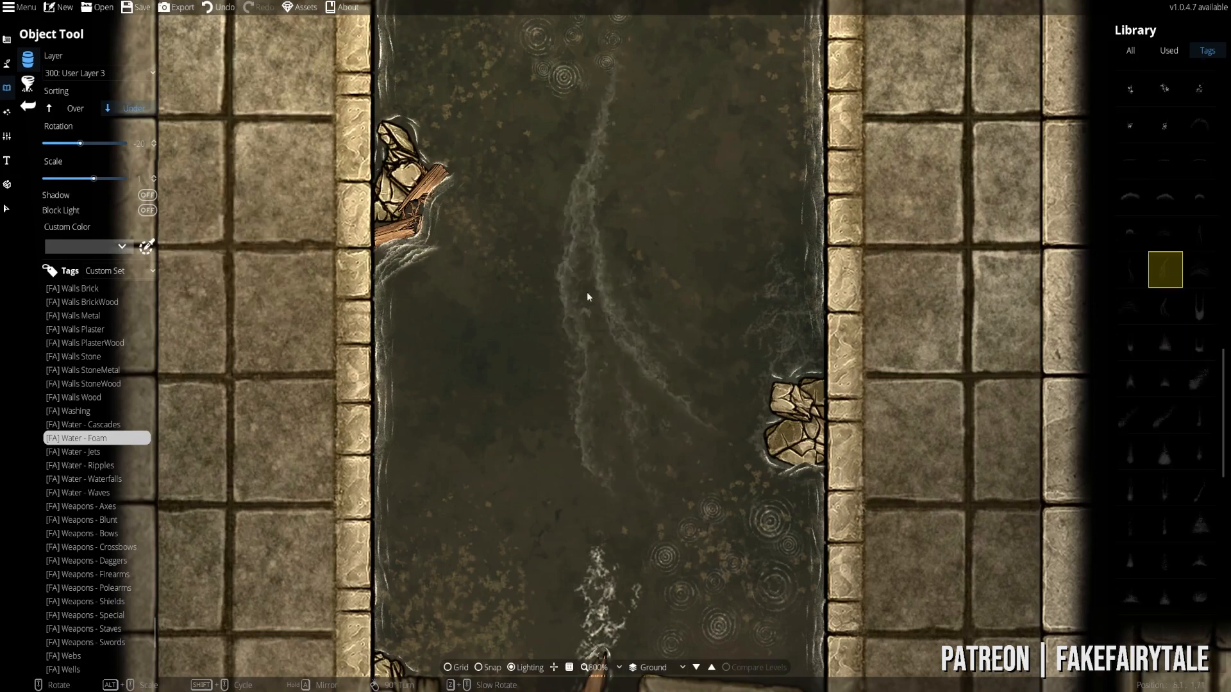
# - Examine the sewer canals from the northern debris down past the bridges and grate to the treasure room
pyautogui.scroll(3, 544, 306)
pyautogui.scroll(-2, 491, 354)
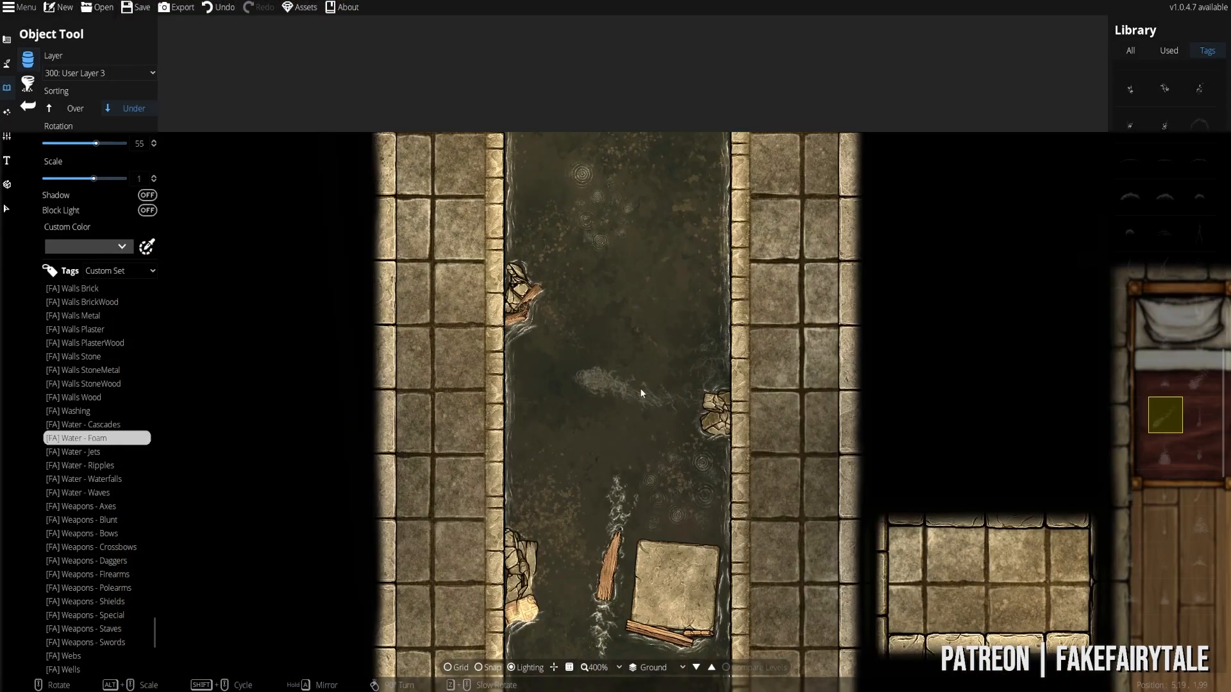
pyautogui.scroll(-4, 639, 385)
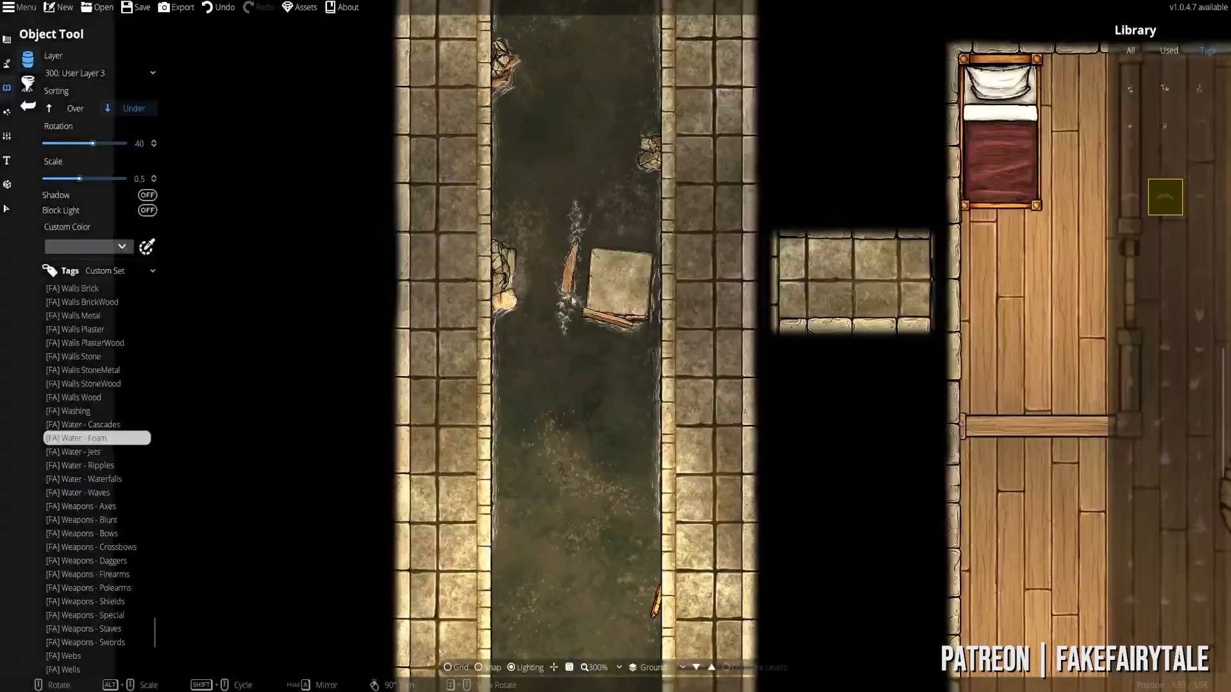
pyautogui.moveTo(599, 403); pyautogui.dragTo(545, 7)
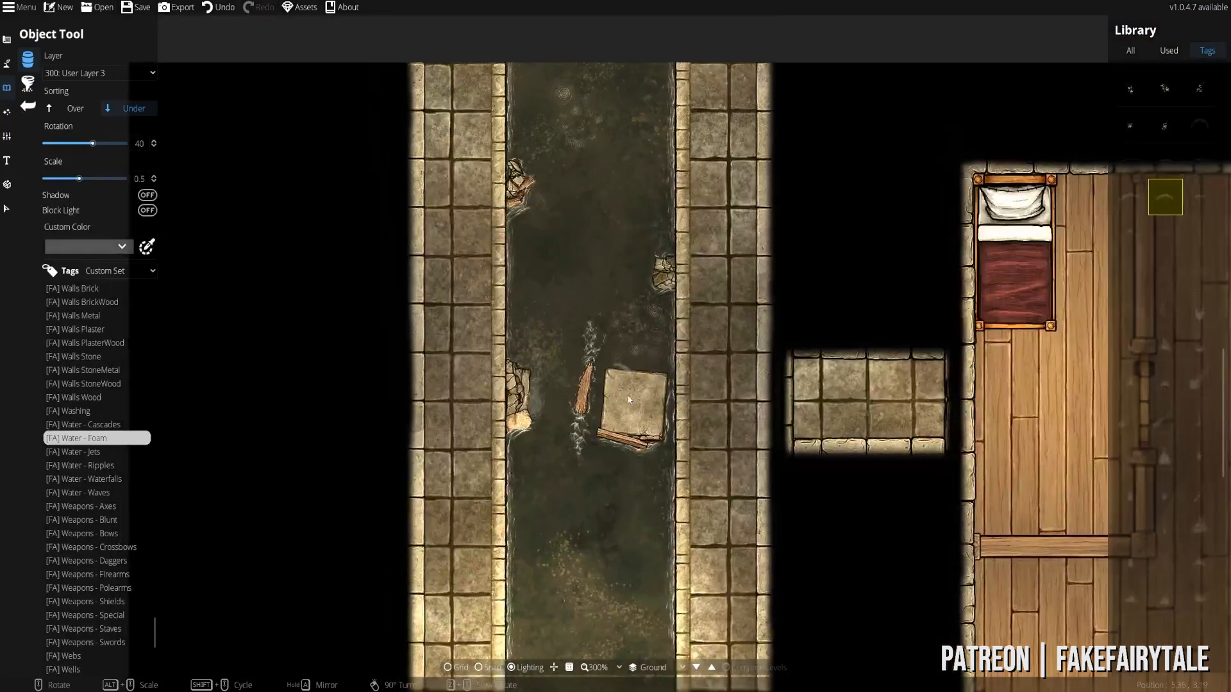
pyautogui.moveTo(628, 397); pyautogui.dragTo(629, 398)
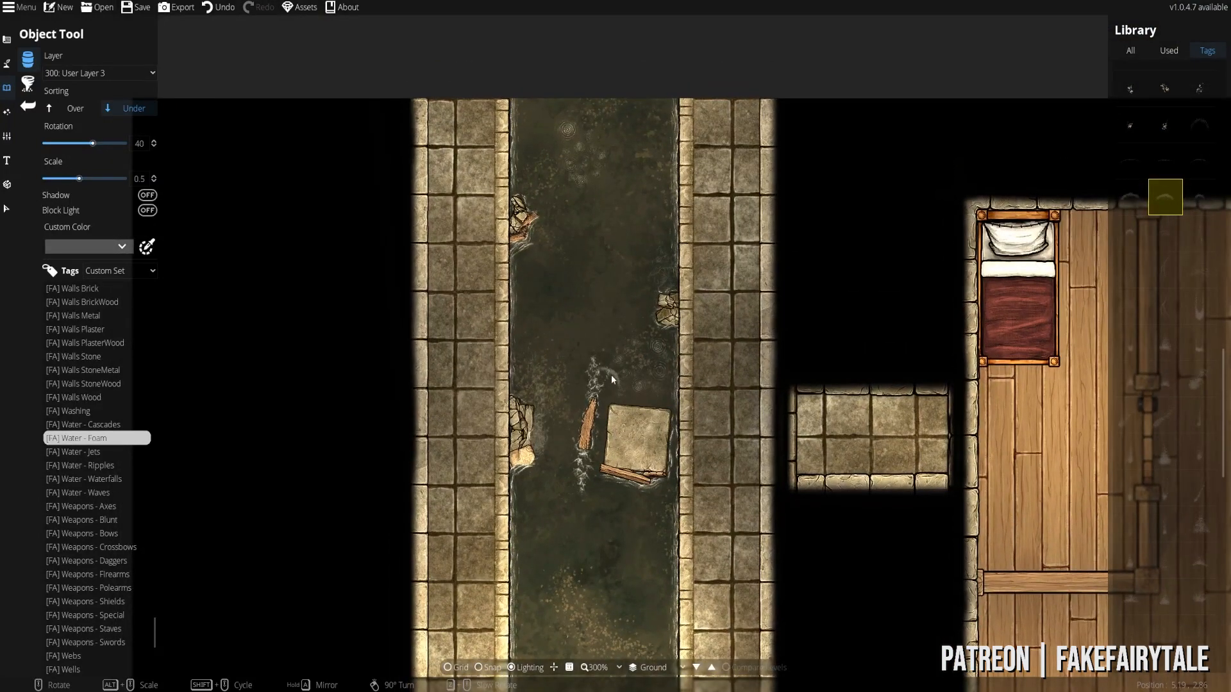
pyautogui.scroll(-3, 624, 408)
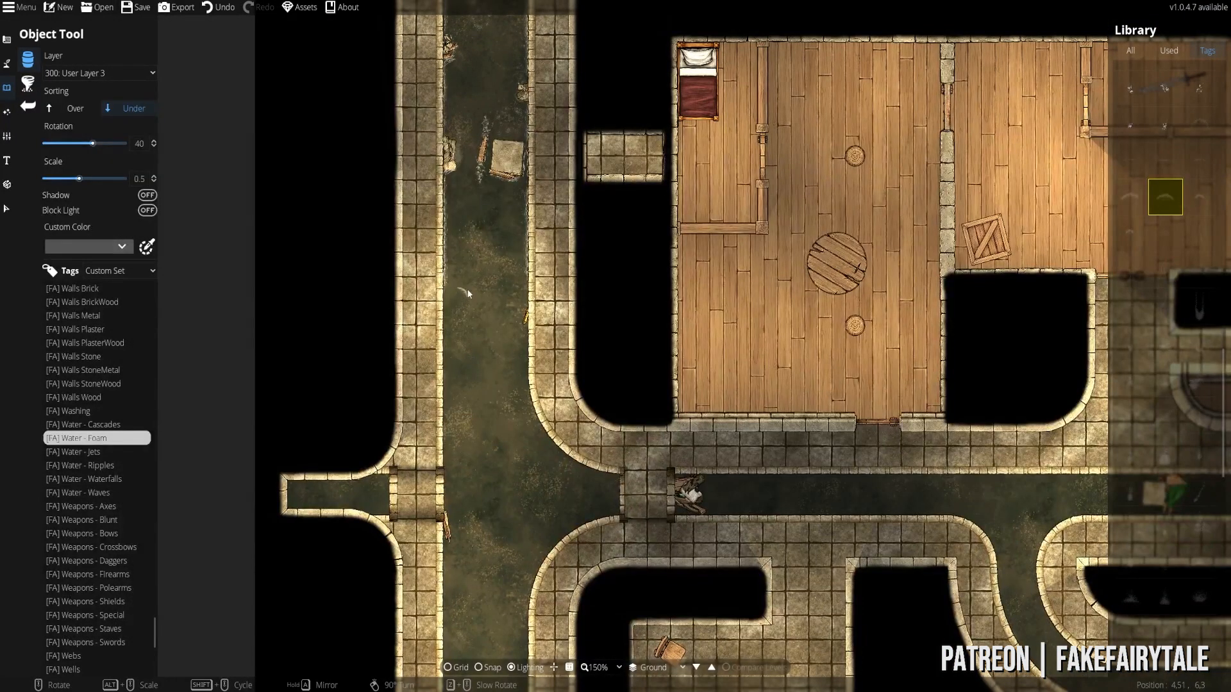
pyautogui.moveTo(483, 268); pyautogui.dragTo(513, 380)
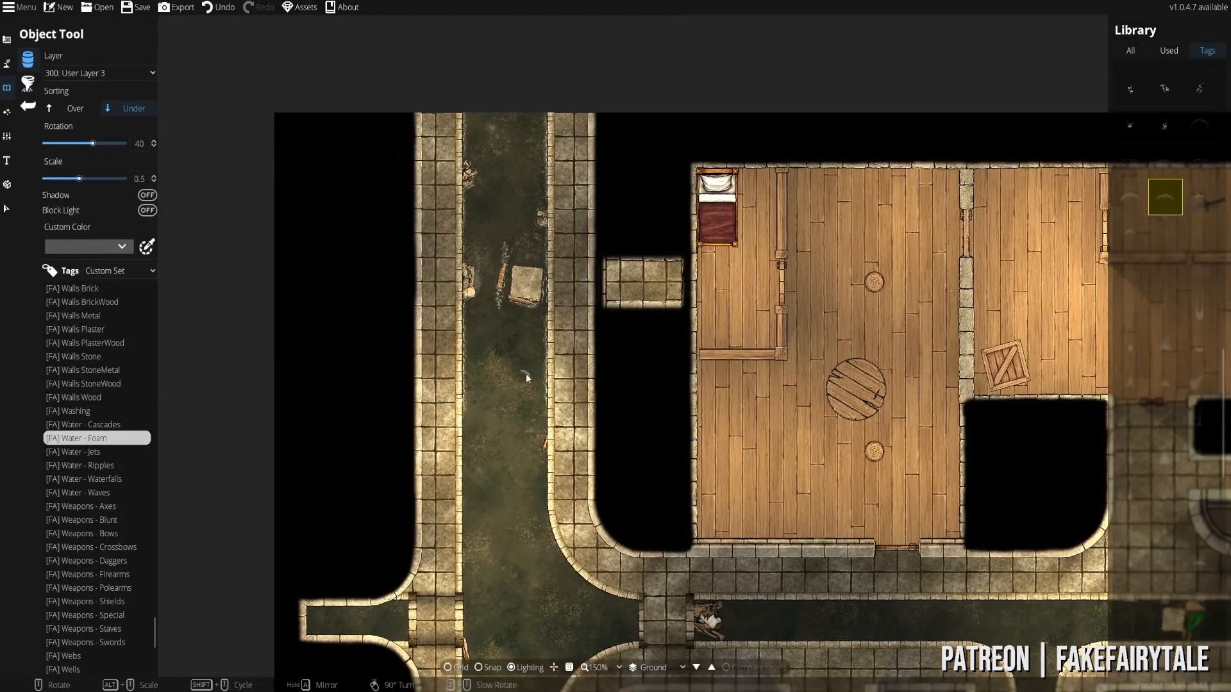
pyautogui.moveTo(536, 458); pyautogui.dragTo(529, 349)
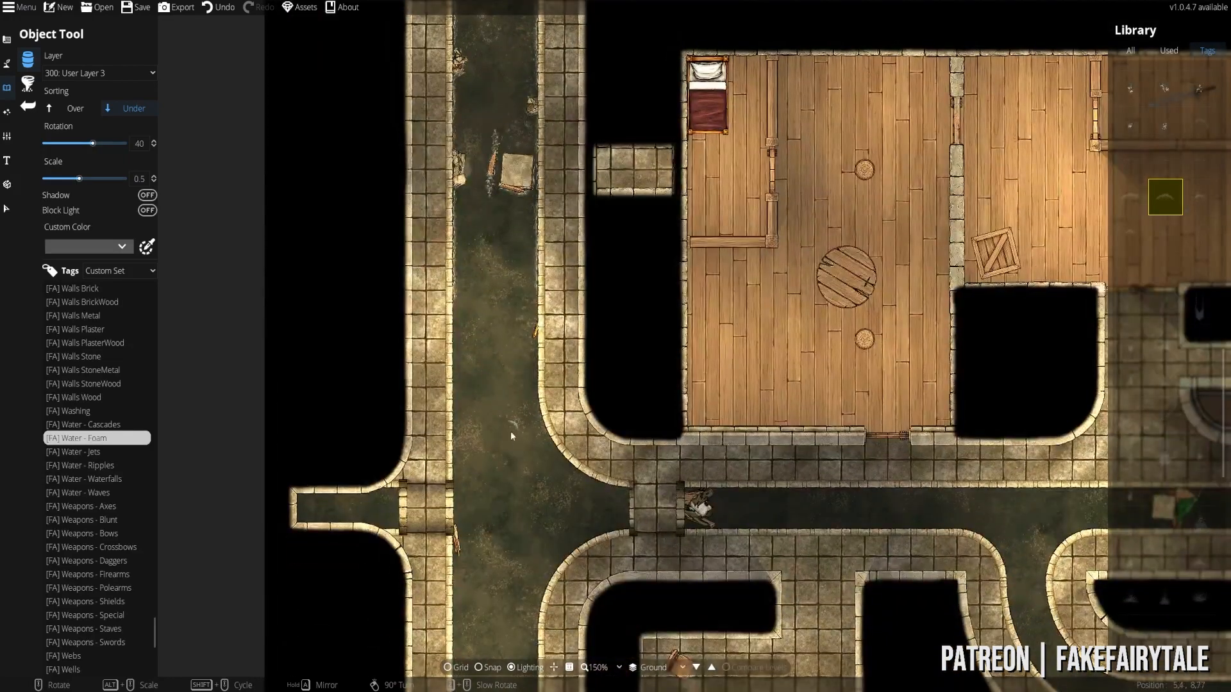
pyautogui.moveTo(540, 478); pyautogui.dragTo(476, 306)
pyautogui.moveTo(468, 400); pyautogui.dragTo(425, 215)
pyautogui.moveTo(450, 400); pyautogui.dragTo(449, 244)
pyautogui.moveTo(407, 379); pyautogui.dragTo(453, 172)
pyautogui.moveTo(456, 491); pyautogui.dragTo(435, 136)
pyautogui.moveTo(446, 455); pyautogui.dragTo(490, 103)
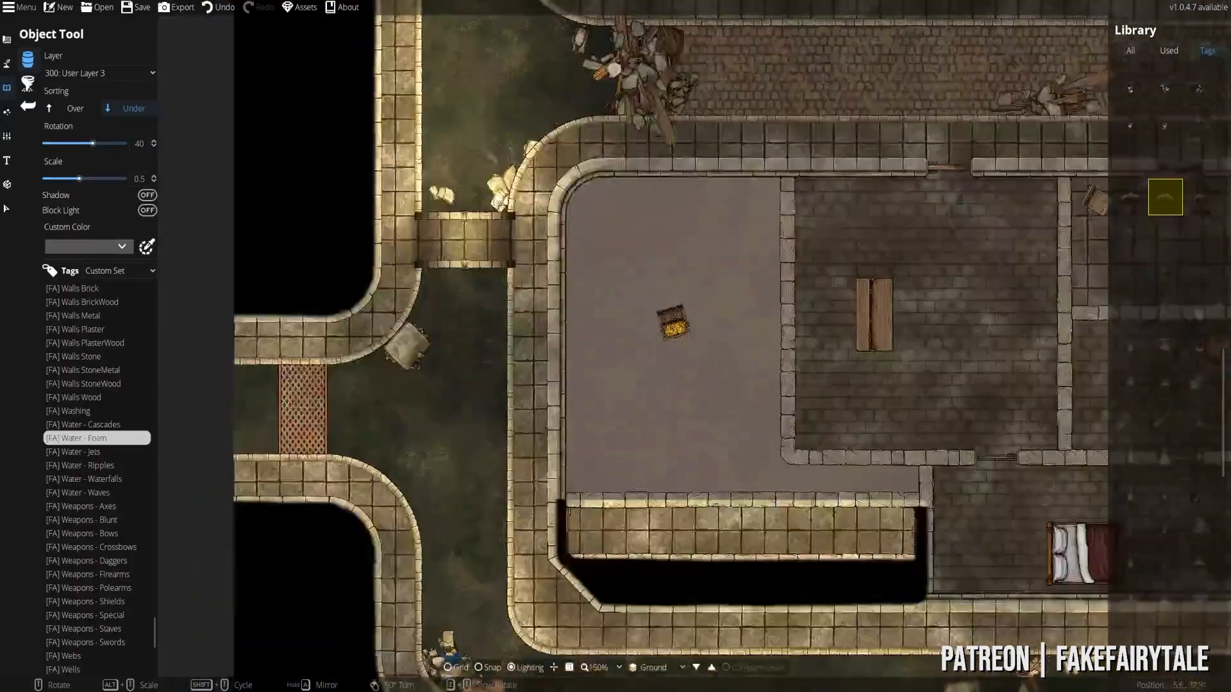
pyautogui.moveTo(475, 391); pyautogui.dragTo(444, 116)
pyautogui.moveTo(1013, 378); pyautogui.dragTo(724, 318)
pyautogui.moveTo(923, 306); pyautogui.dragTo(340, 307)
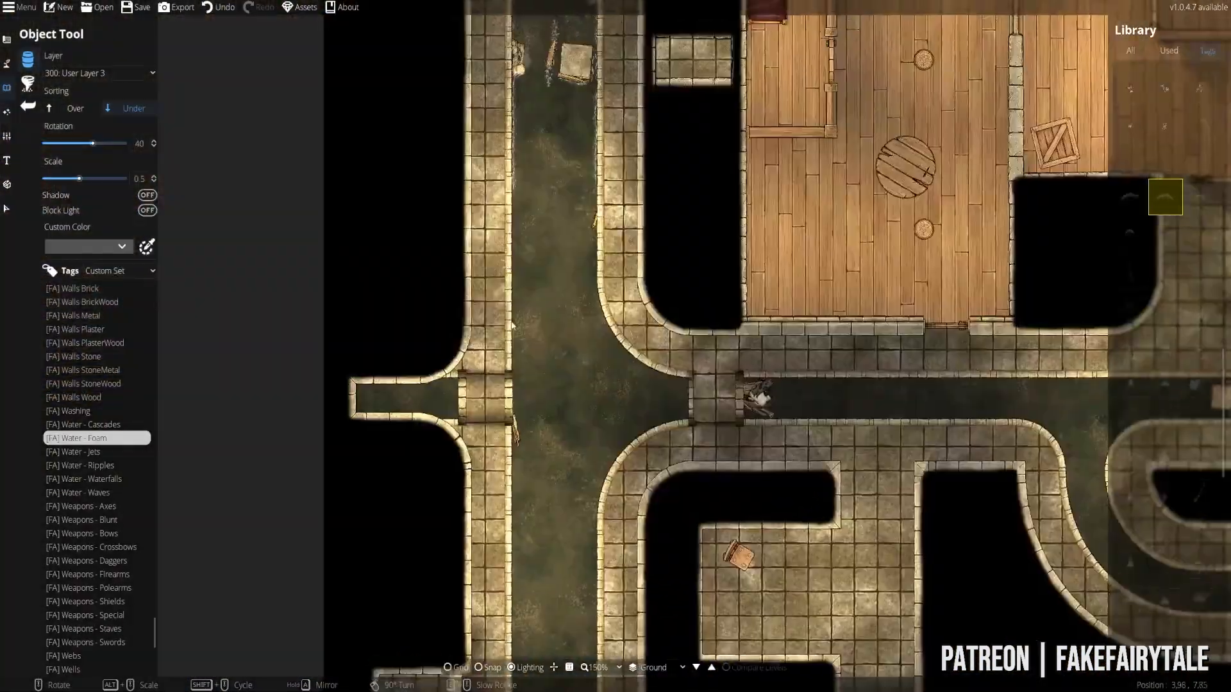
pyautogui.moveTo(546, 124); pyautogui.dragTo(544, 421)
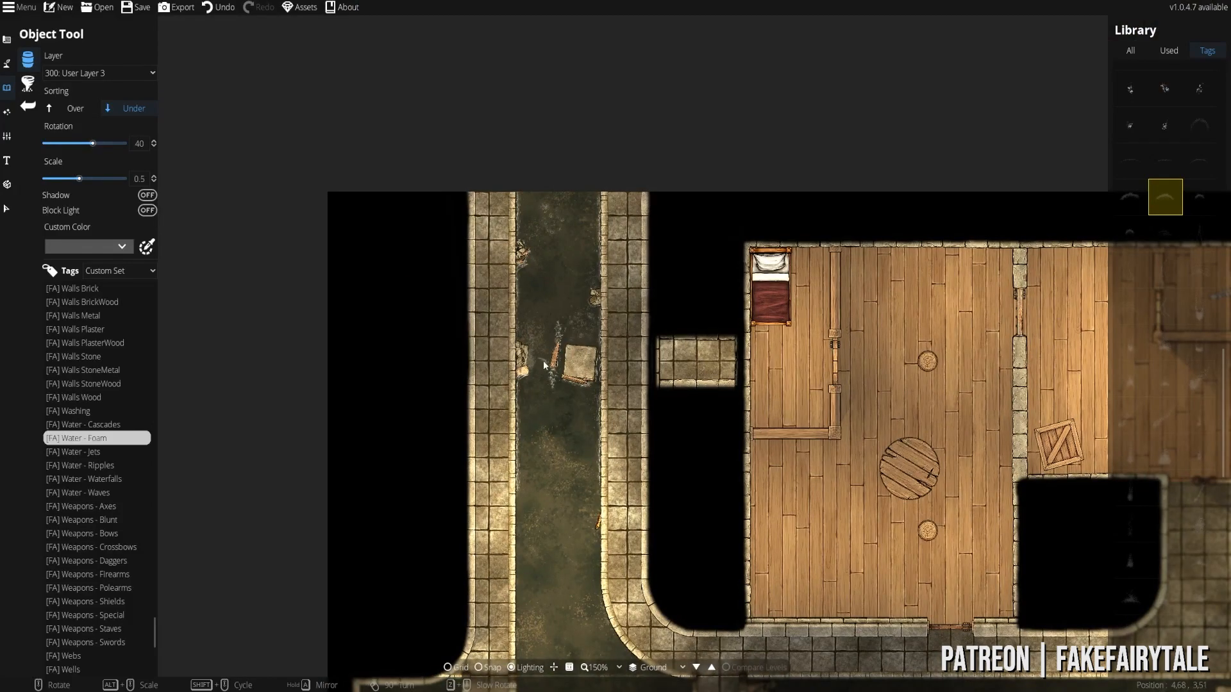
# - Set the water foam object to User Layer 3 with sorting Over for the floating plank in the northern canal
pyautogui.moveTo(544, 365); pyautogui.dragTo(553, 422)
pyautogui.scroll(5, 561, 436)
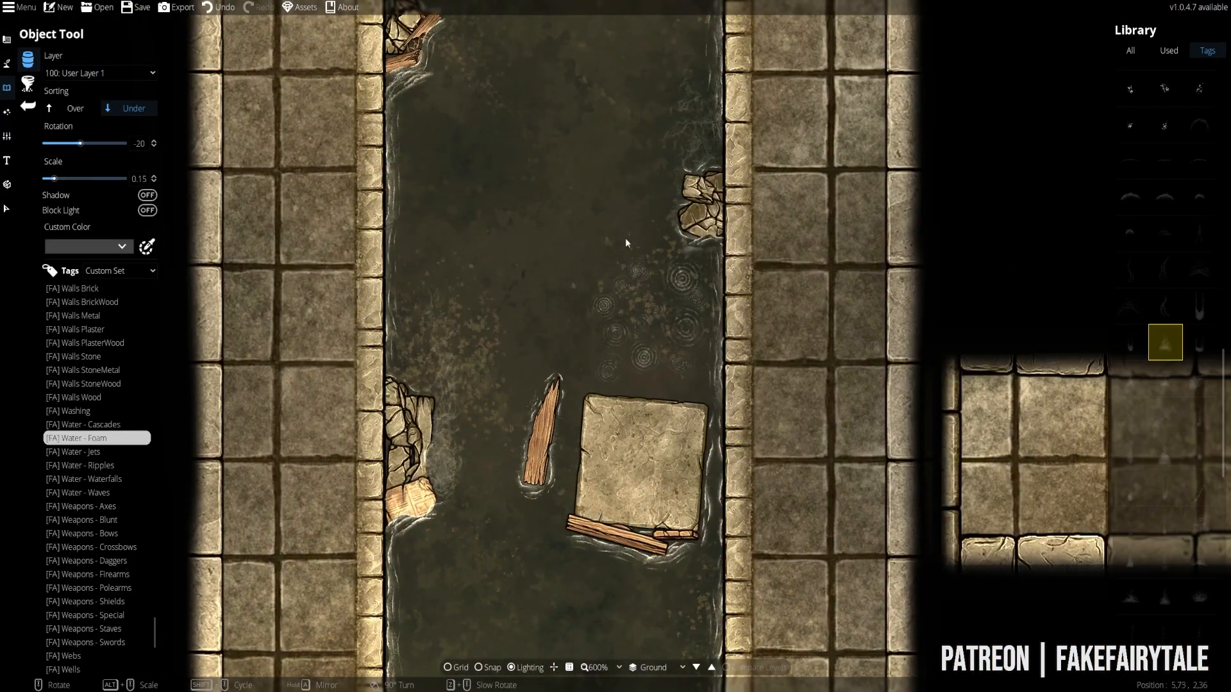
pyautogui.click(99, 73)
pyautogui.click(83, 199)
pyautogui.click(75, 109)
pyautogui.scroll(1, 710, 236)
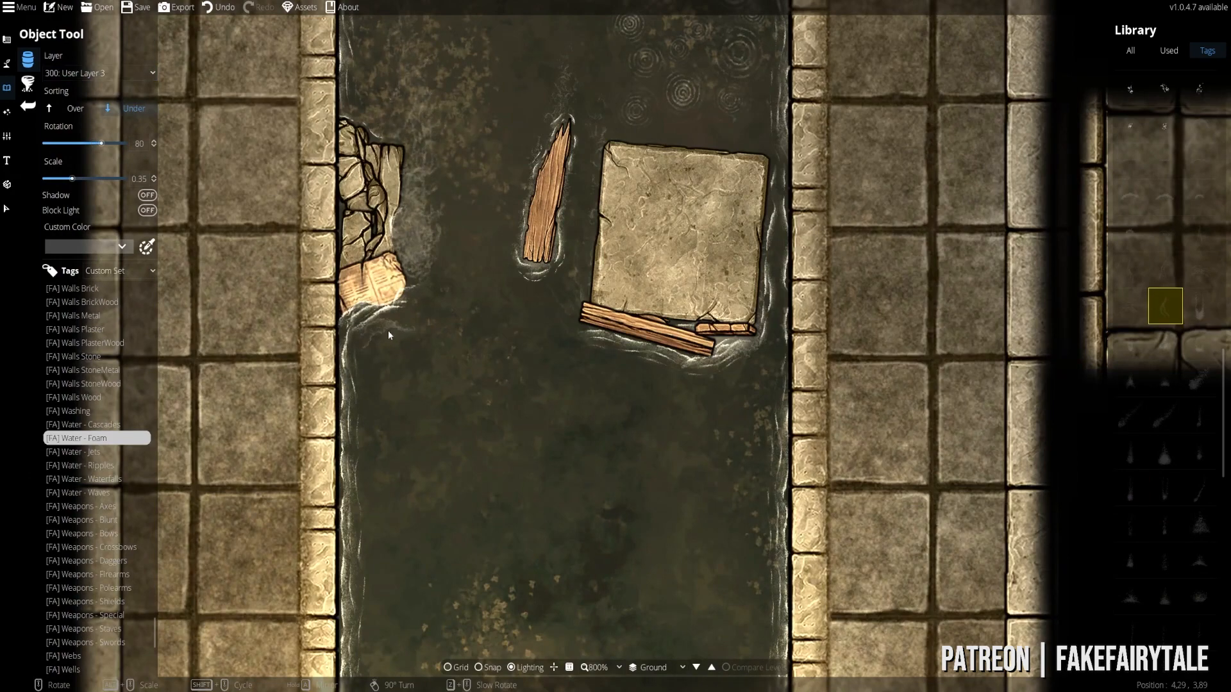
pyautogui.scroll(5, 388, 209)
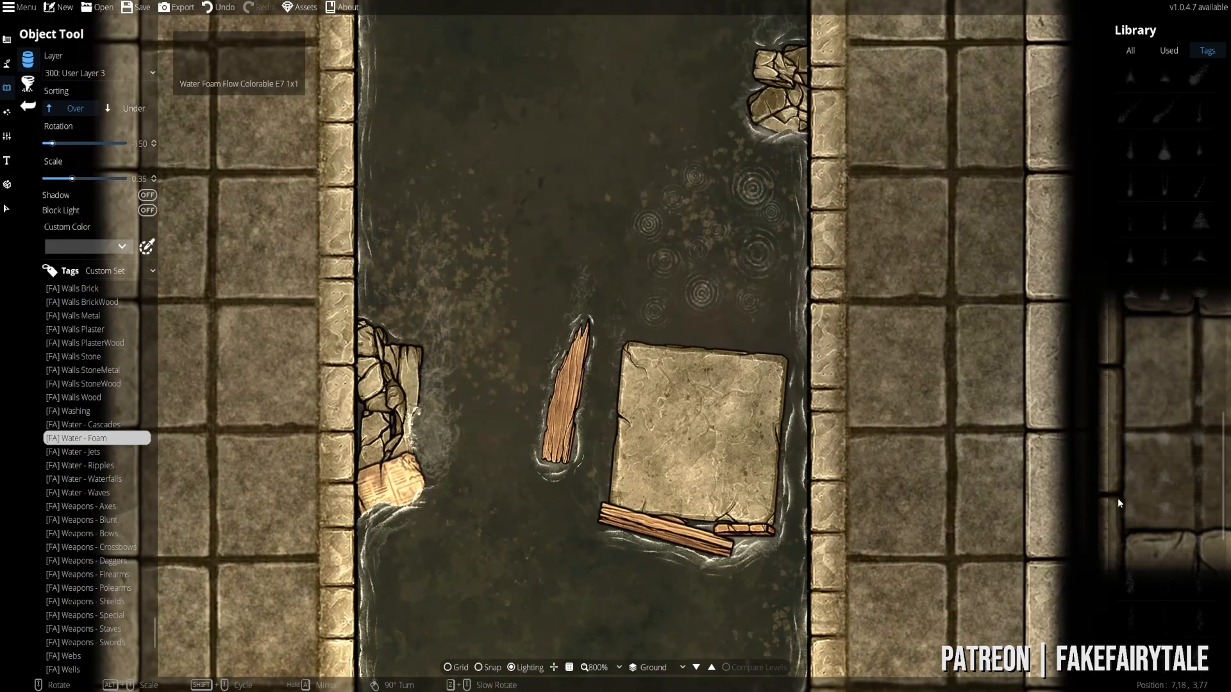
# - Place a water foam object on User Layer 1 in the canal junction, just before the eastern footbridge
pyautogui.scroll(5, 1117, 498)
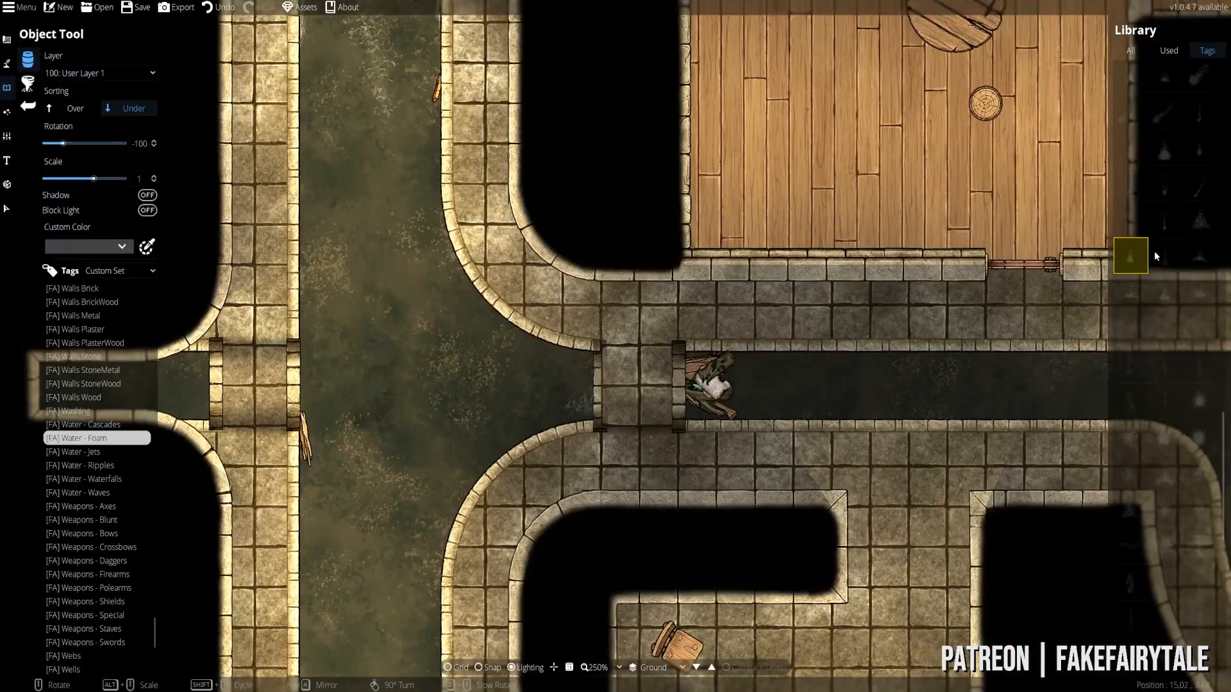
pyautogui.click(540, 378)
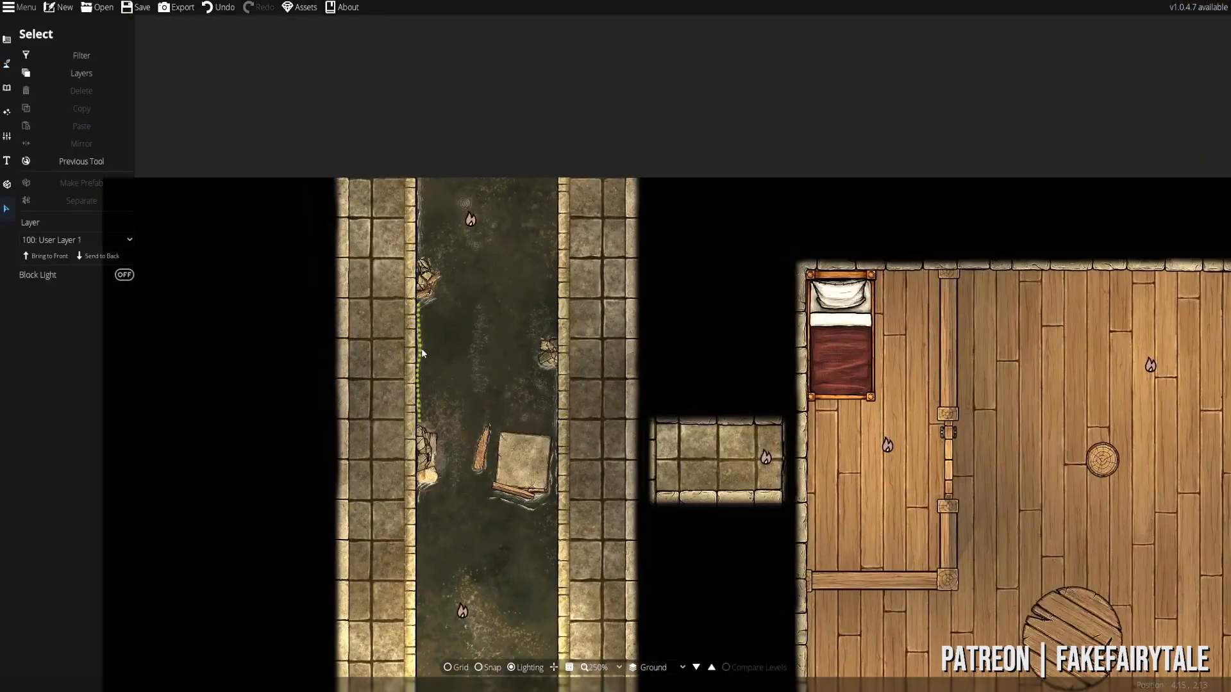
pyautogui.press('p')
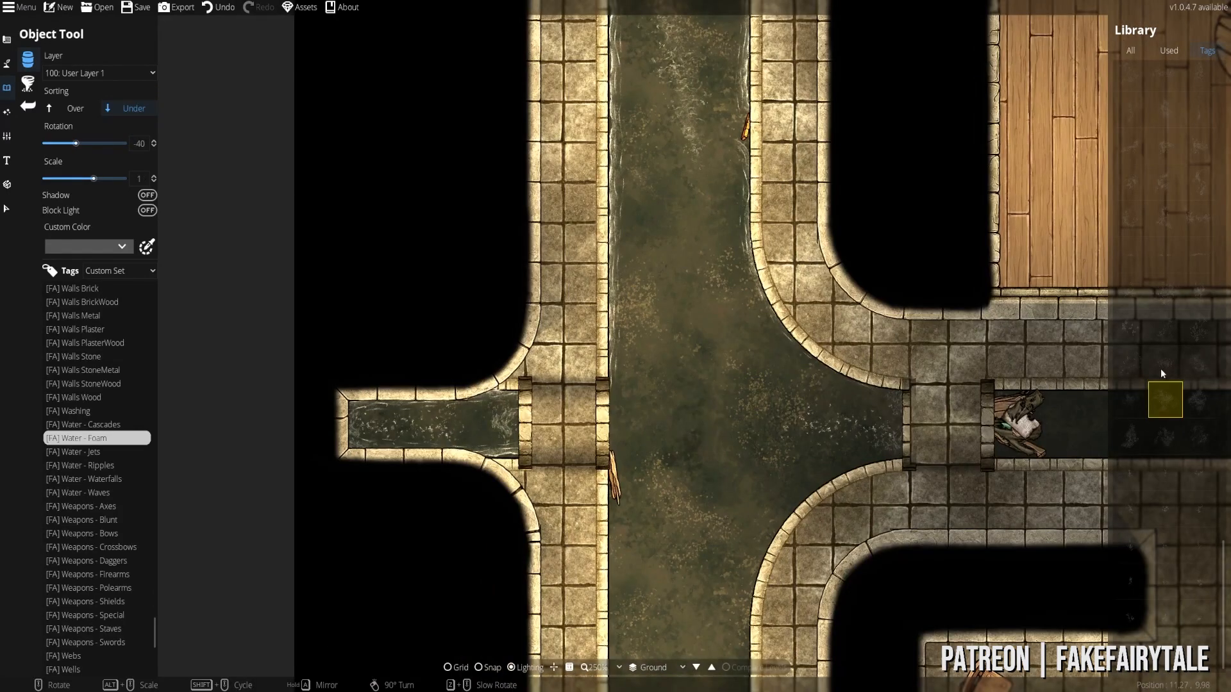
# - Place a Water Cascade object against the closed end of the short western side channel
pyautogui.scroll(8, 1199, 254)
pyautogui.click(1199, 173)
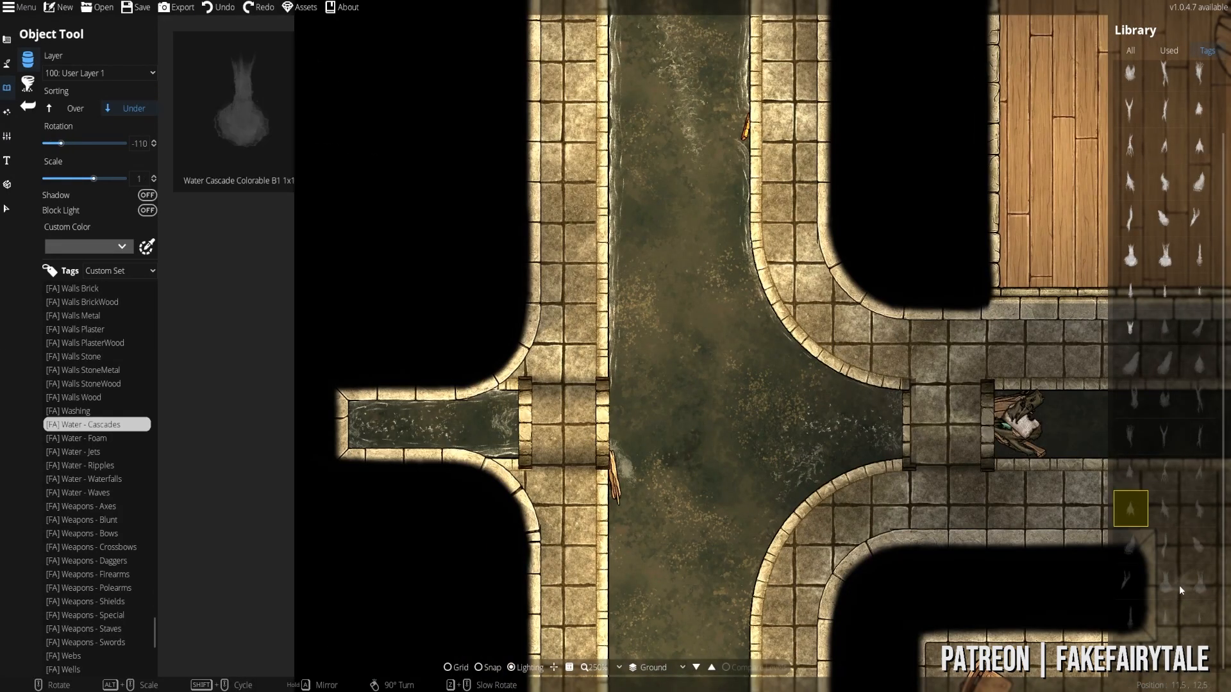
pyautogui.click(1129, 581)
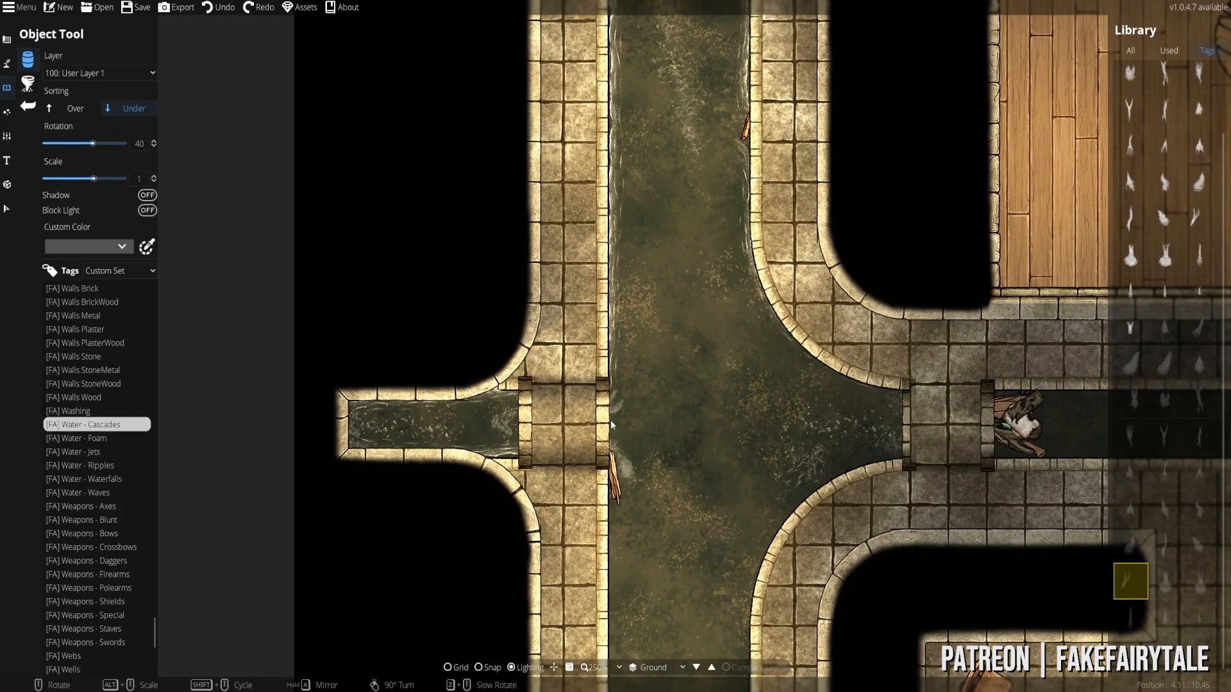
pyautogui.scroll(2, 1147, 192)
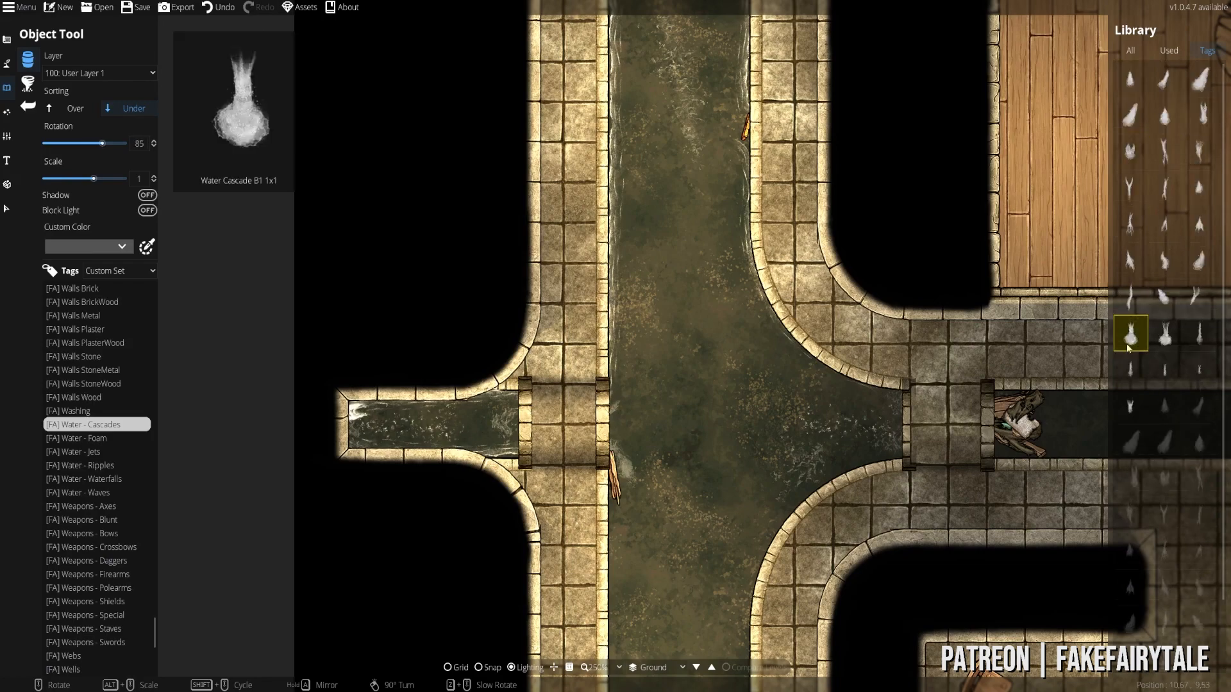
# - Add another water cascade at the side channel's closed end and open the custom colour of the cascade object
pyautogui.click(1165, 333)
pyautogui.click(122, 247)
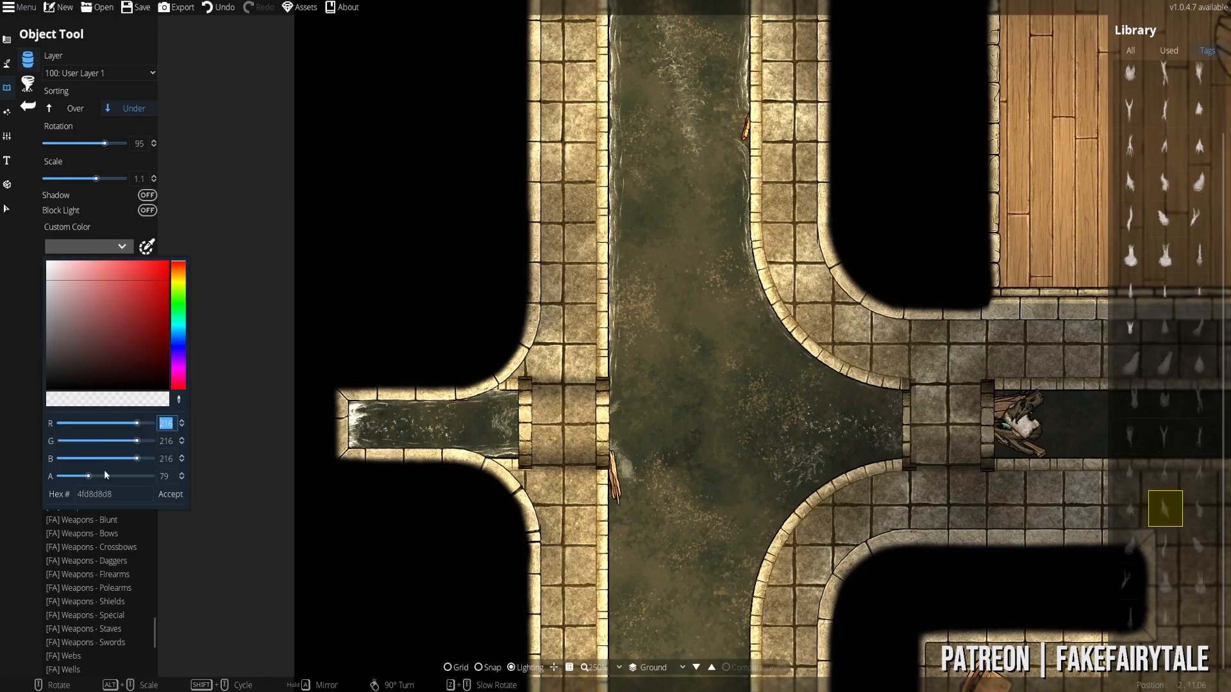
pyautogui.click(488, 508)
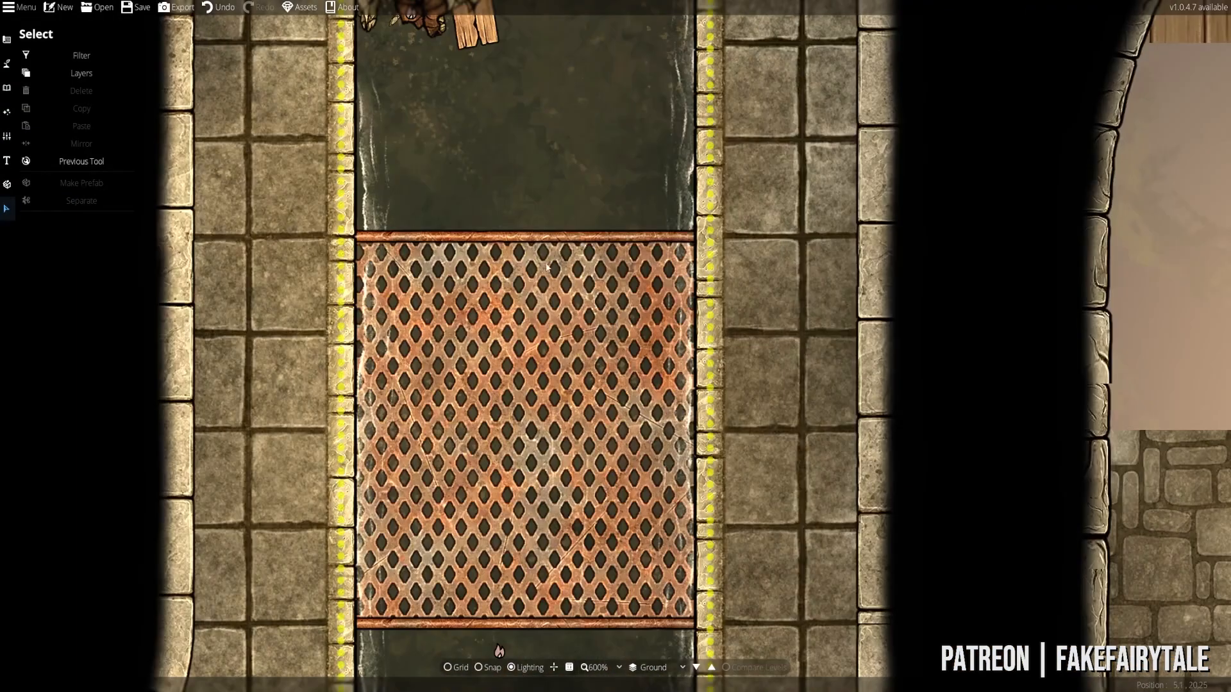
# - Move the rusted grates spanning the canals and their edge rails to 400: User Layer 4
pyautogui.scroll(-3, 525, 329)
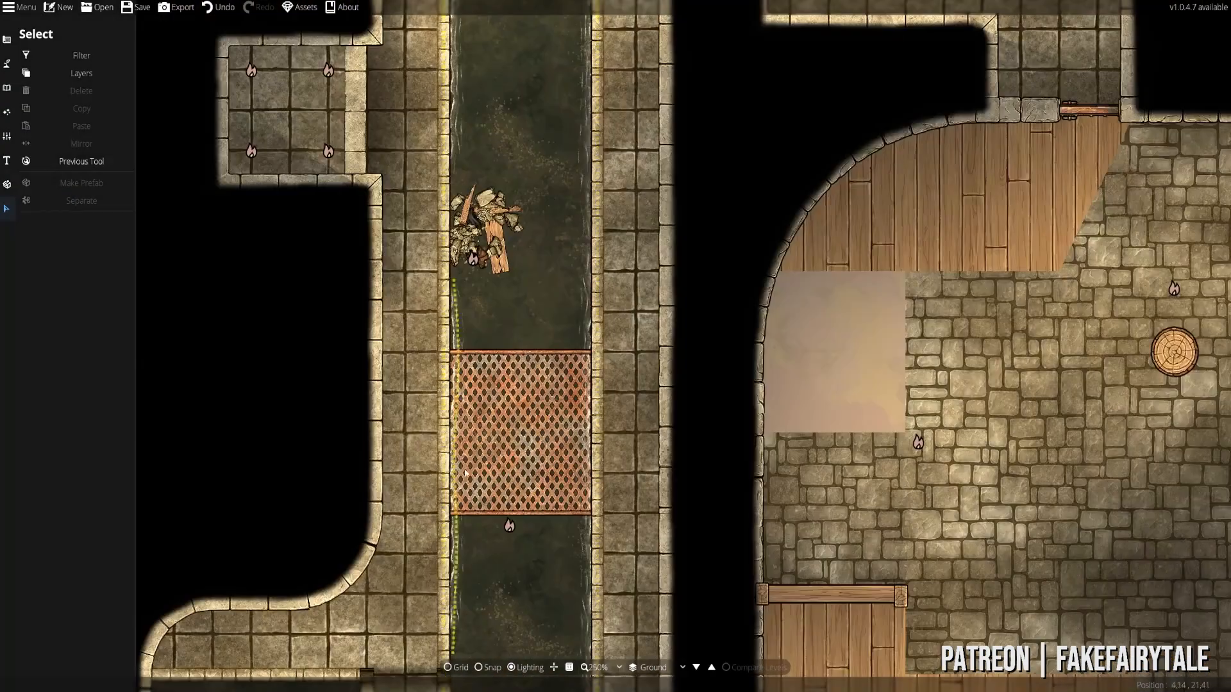
pyautogui.scroll(-3, 524, 328)
pyautogui.scroll(-2, 525, 328)
pyautogui.scroll(4, 383, 134)
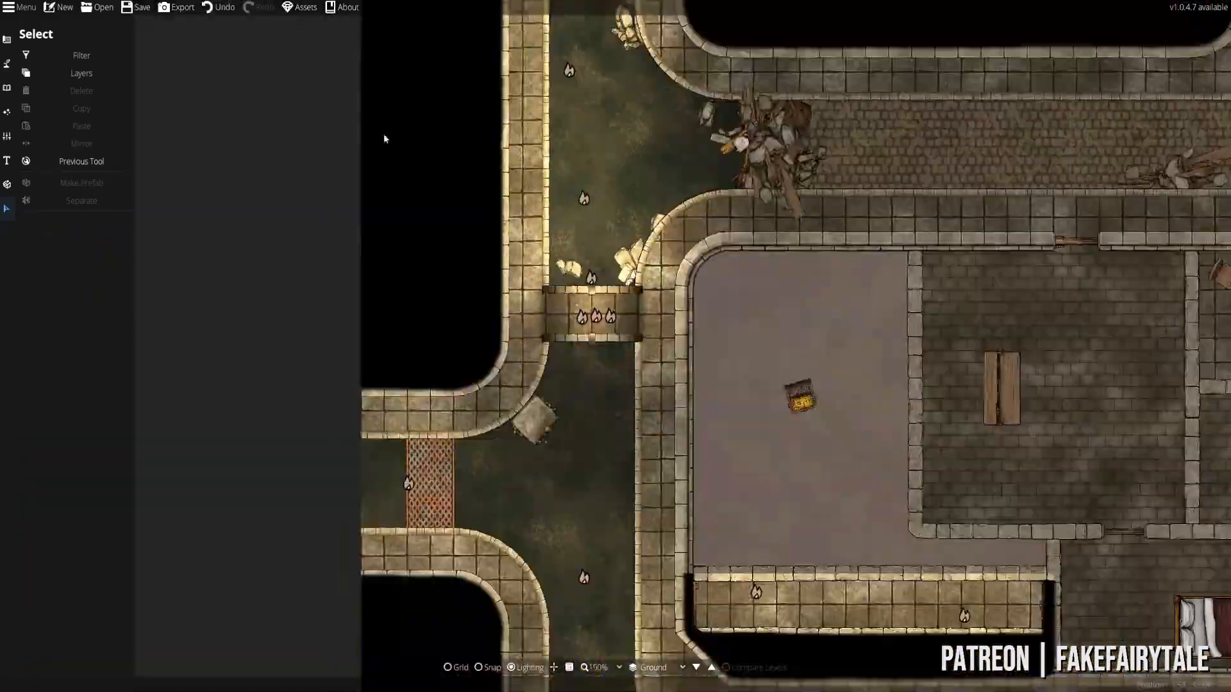
pyautogui.scroll(8, 486, 283)
pyautogui.click(490, 268)
pyautogui.scroll(-10, 572, 413)
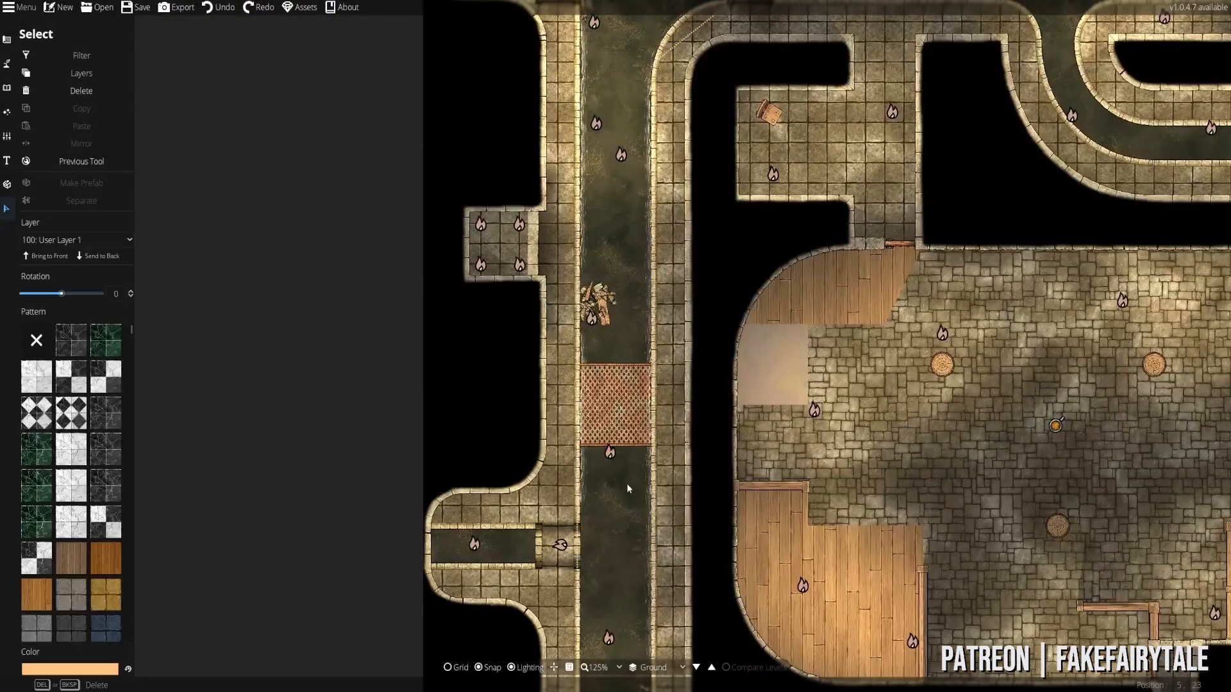
pyautogui.click(77, 239)
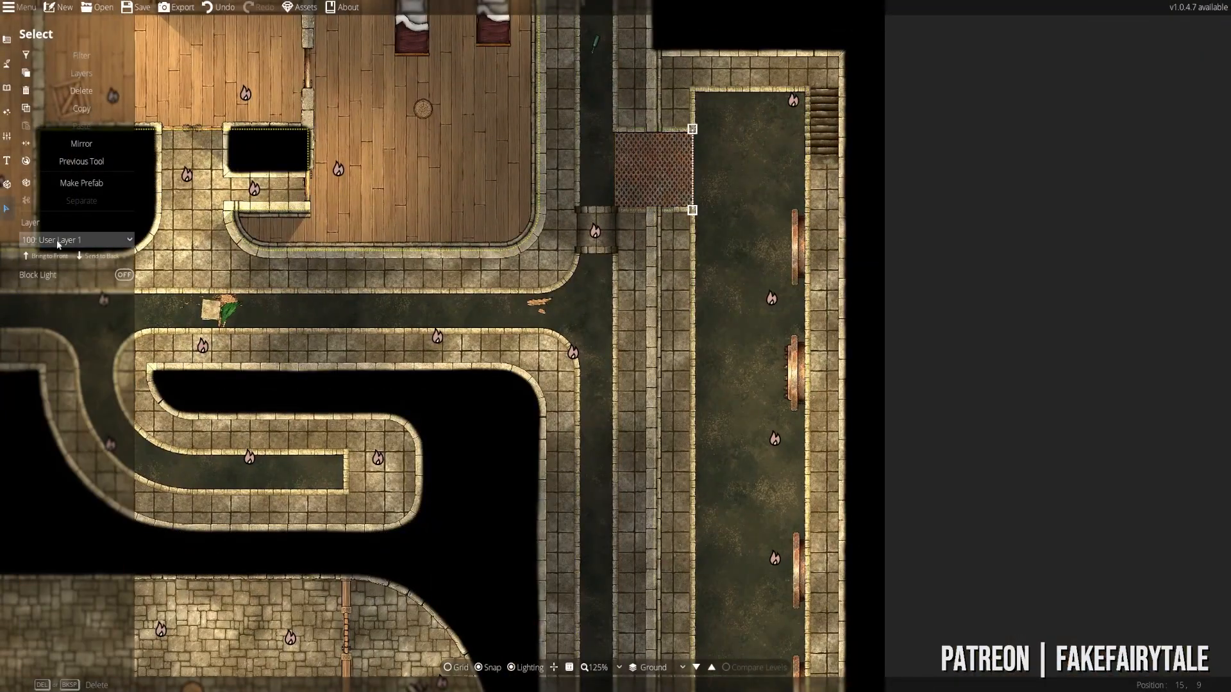
pyautogui.click(77, 239)
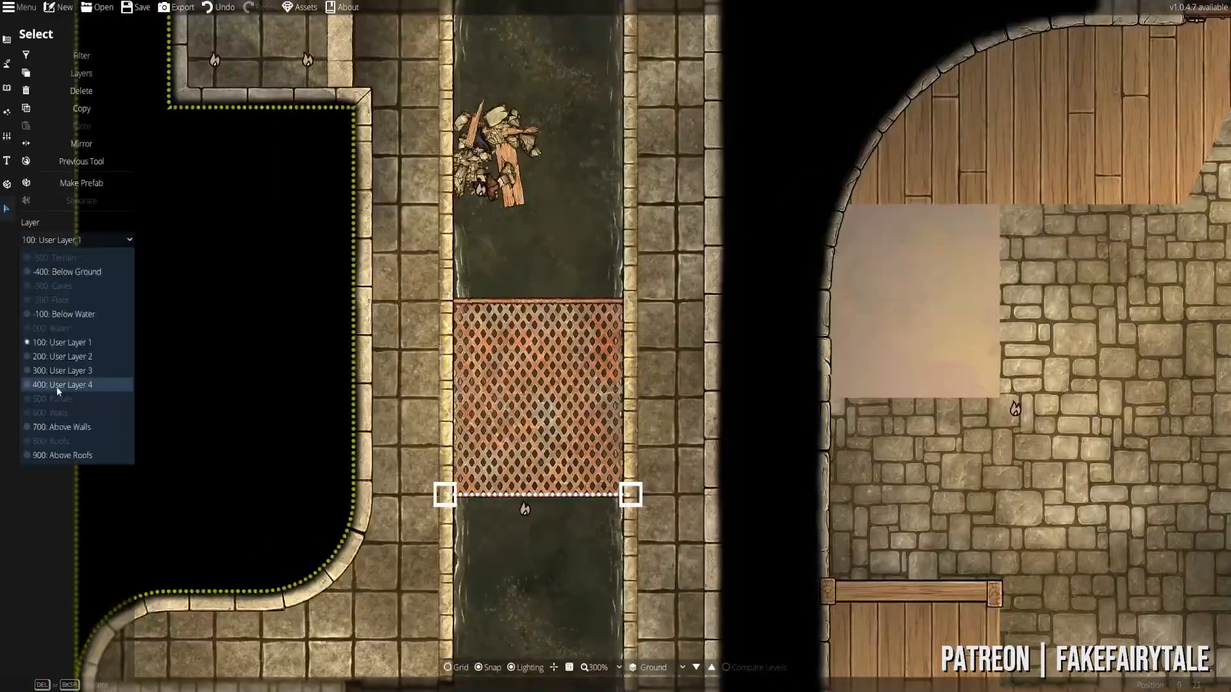
pyautogui.click(57, 387)
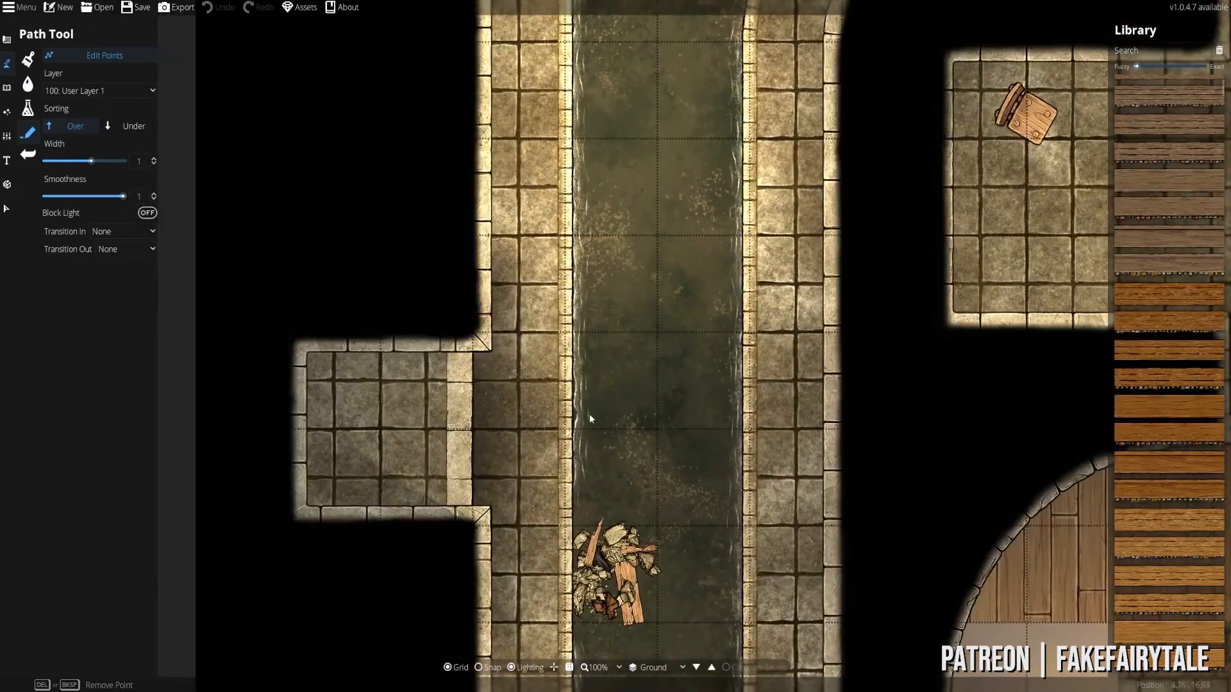
# - Turn off point editing for the Path tool and choose the Water B Path
pyautogui.moveTo(589, 413); pyautogui.dragTo(606, 282)
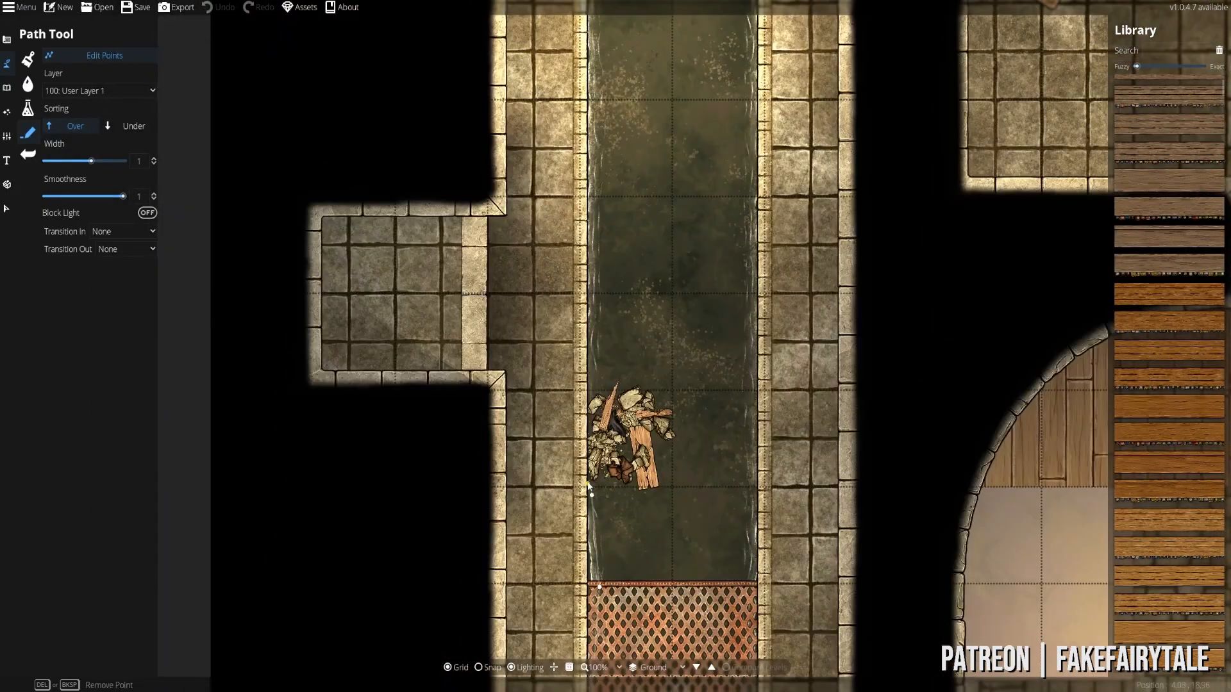
pyautogui.moveTo(606, 545); pyautogui.dragTo(614, 137)
pyautogui.moveTo(614, 516); pyautogui.dragTo(545, 119)
pyautogui.moveTo(658, 385); pyautogui.dragTo(740, 317)
pyautogui.click(104, 56)
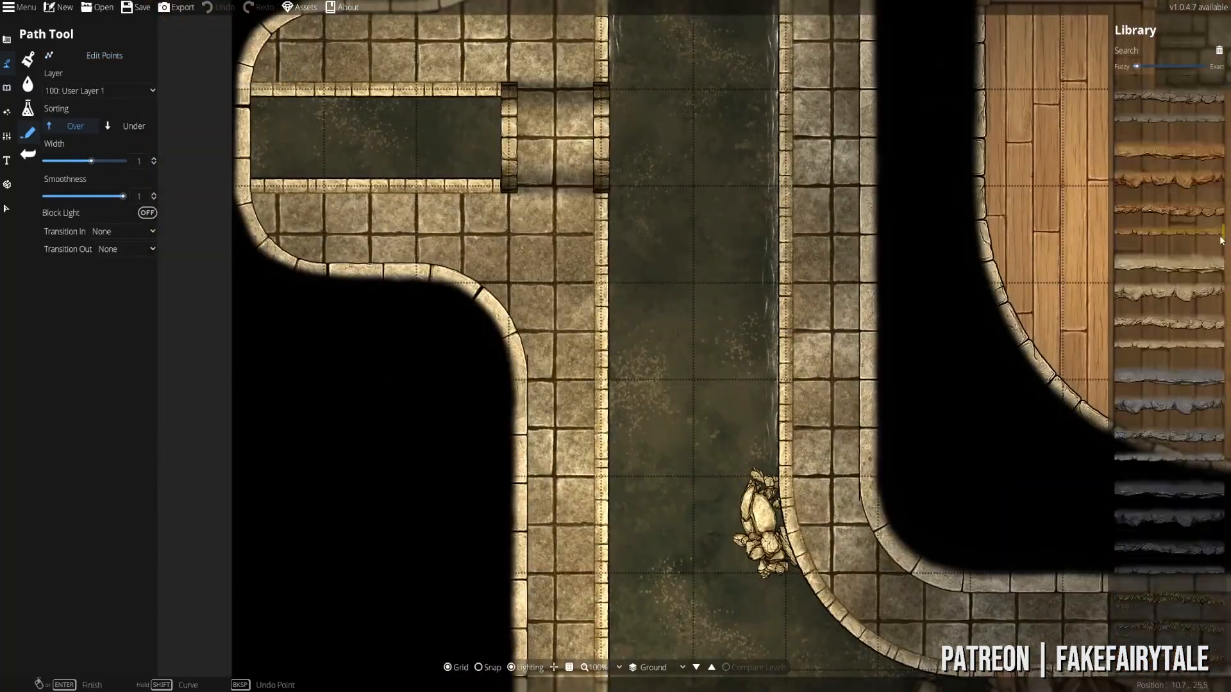
pyautogui.scroll(10, 1207, 585)
pyautogui.scroll(10, 1183, 410)
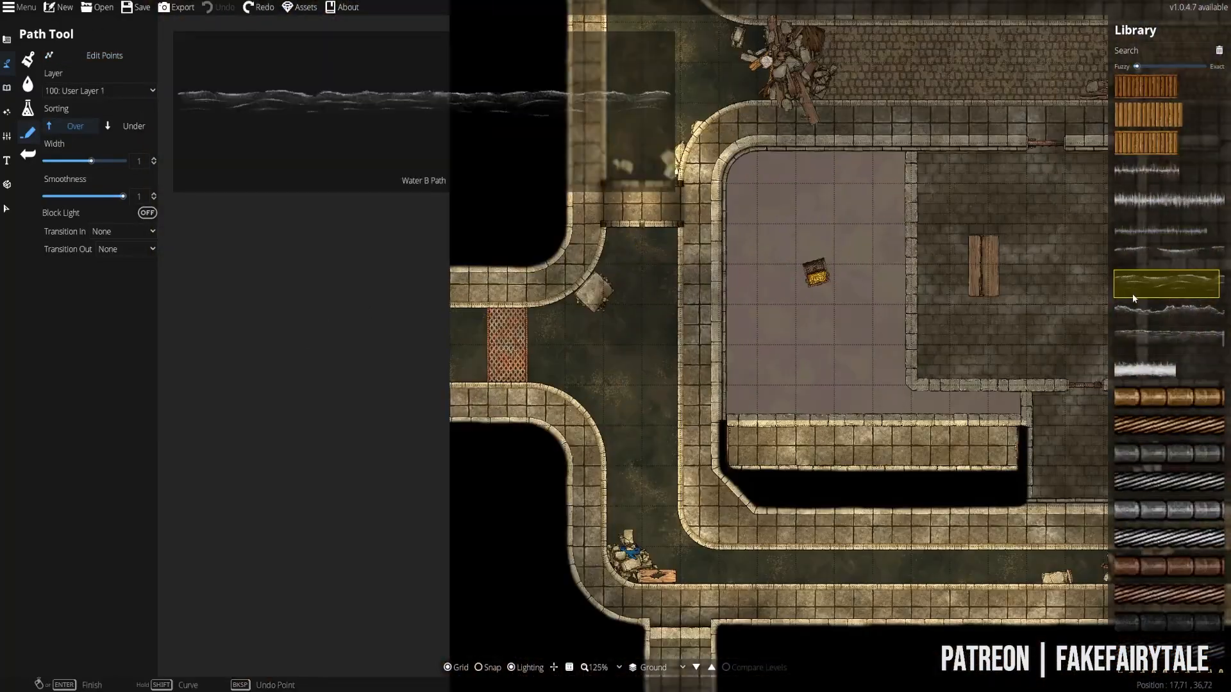
# - Set Transition Out to Fade and draw the water path along the canal's northern wall, past the grate and into the curve
pyautogui.scroll(5, 453, 326)
pyautogui.click(126, 248)
pyautogui.click(116, 280)
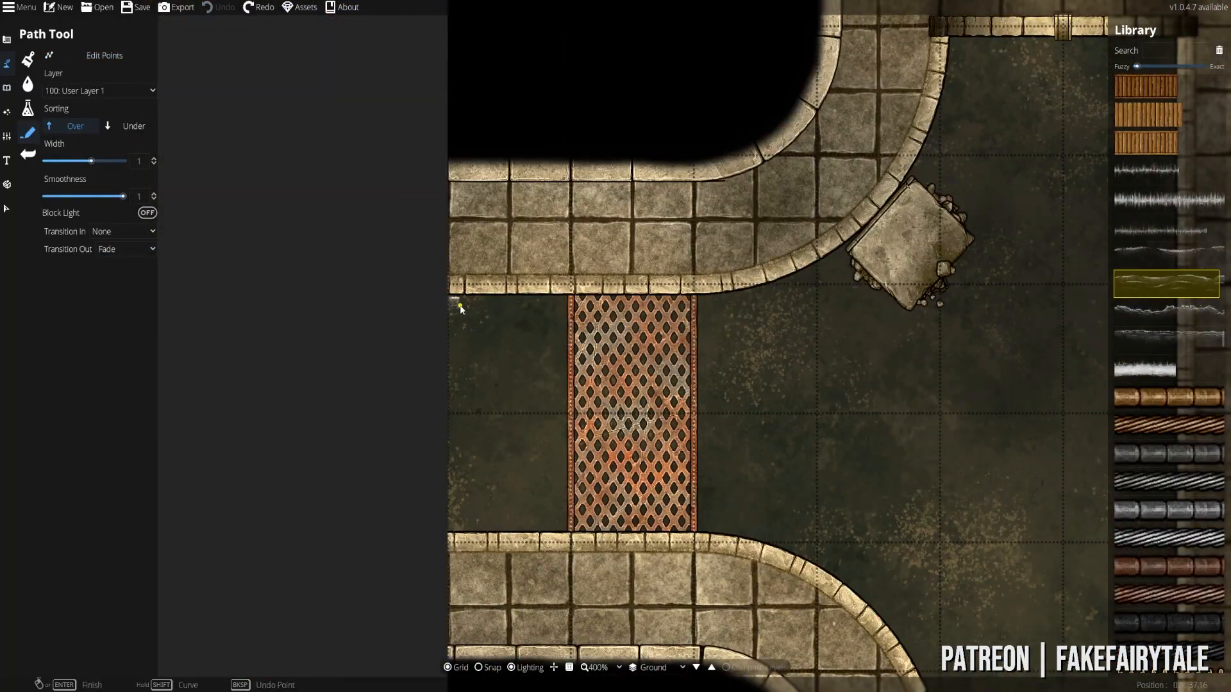
pyautogui.click(452, 298)
pyautogui.click(698, 297)
pyautogui.click(782, 282)
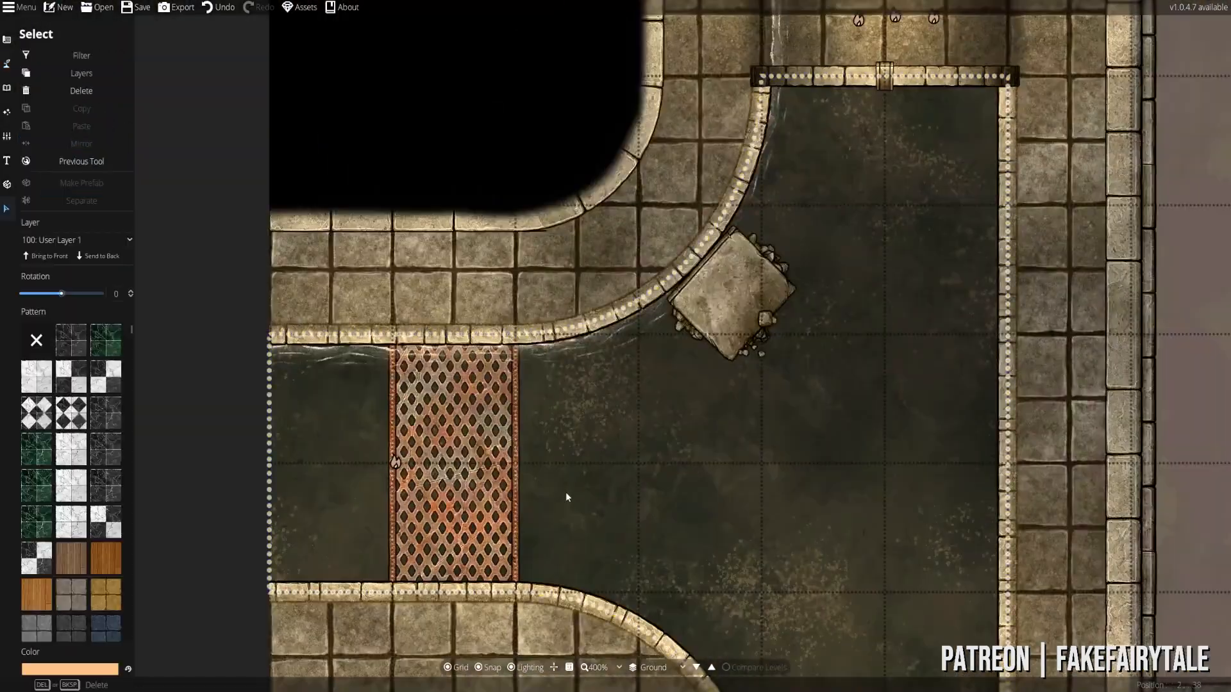
# - Change the layer of the stone bridge floor crossing the canal so it lies above the water paths
pyautogui.click(453, 468)
pyautogui.press('Escape')
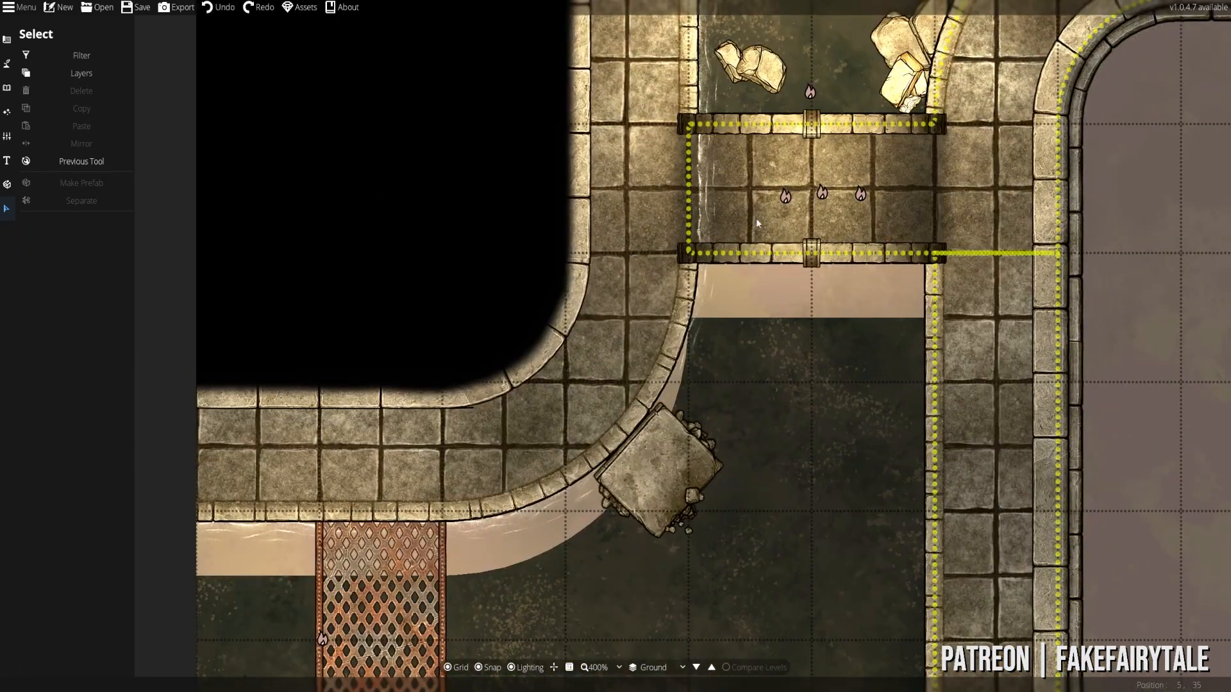
pyautogui.click(931, 203)
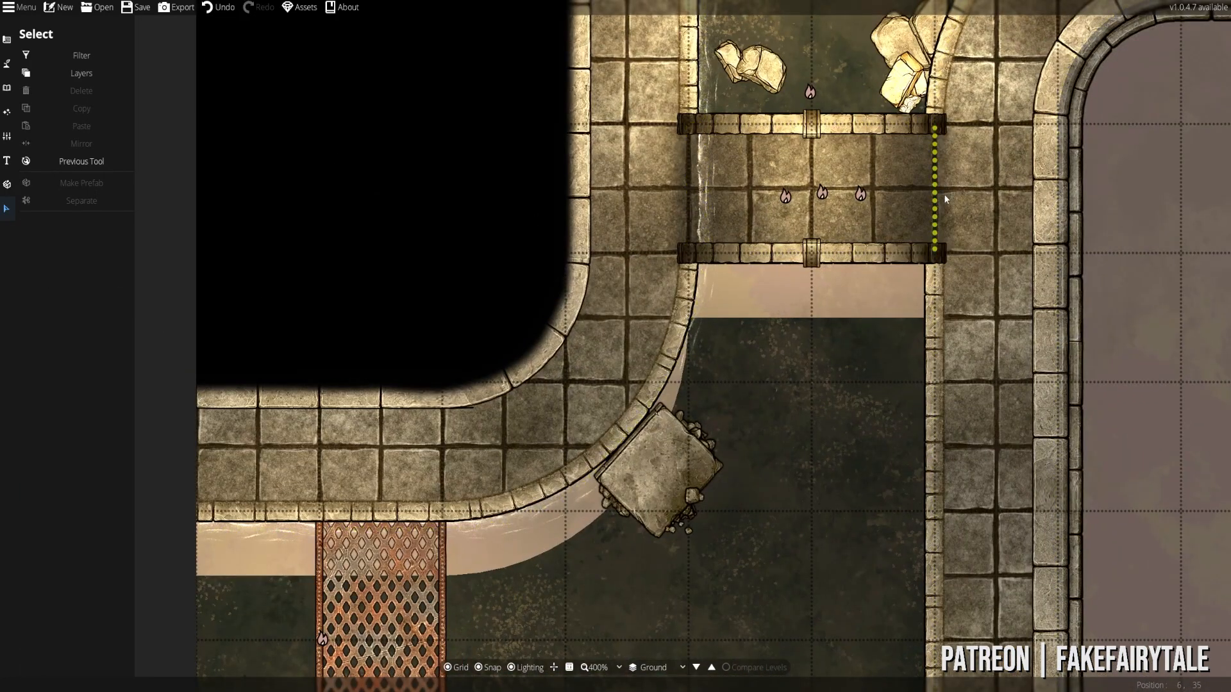
pyautogui.click(77, 240)
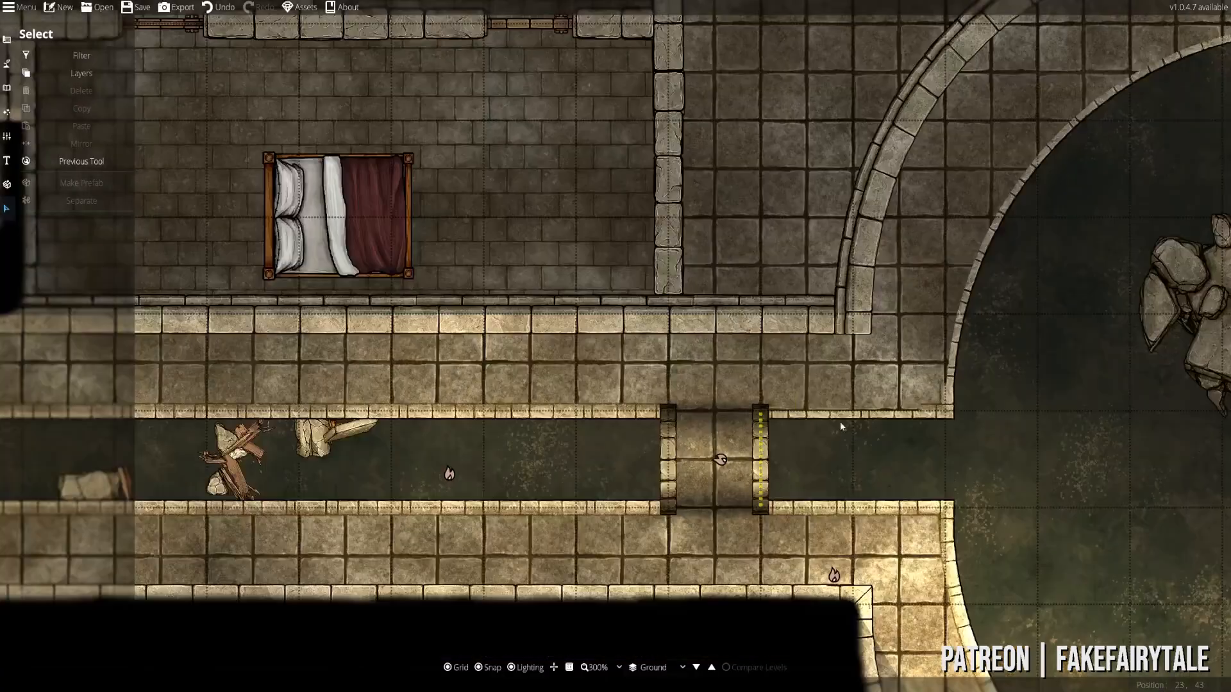
# - Draw water paths with faded ends along the canal walls and the curve beside the debris pile, and adjust the foam in the closed side channel
pyautogui.click(358, 254)
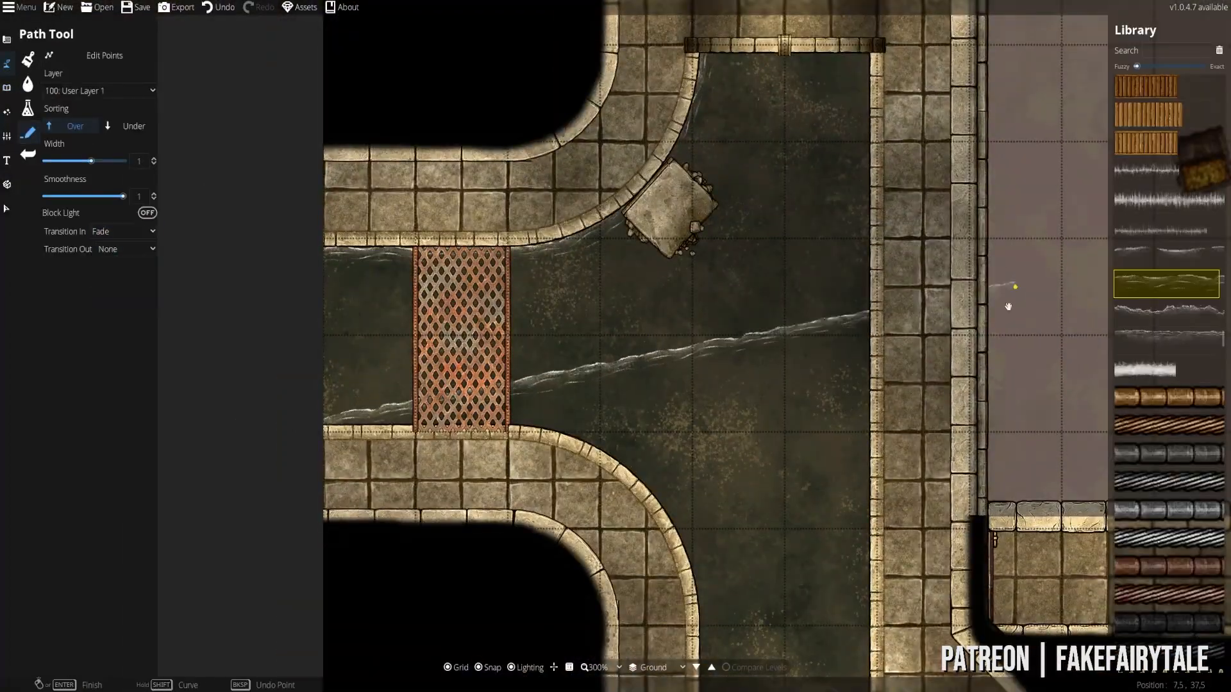
pyautogui.hotkey('ctrl', 'z')
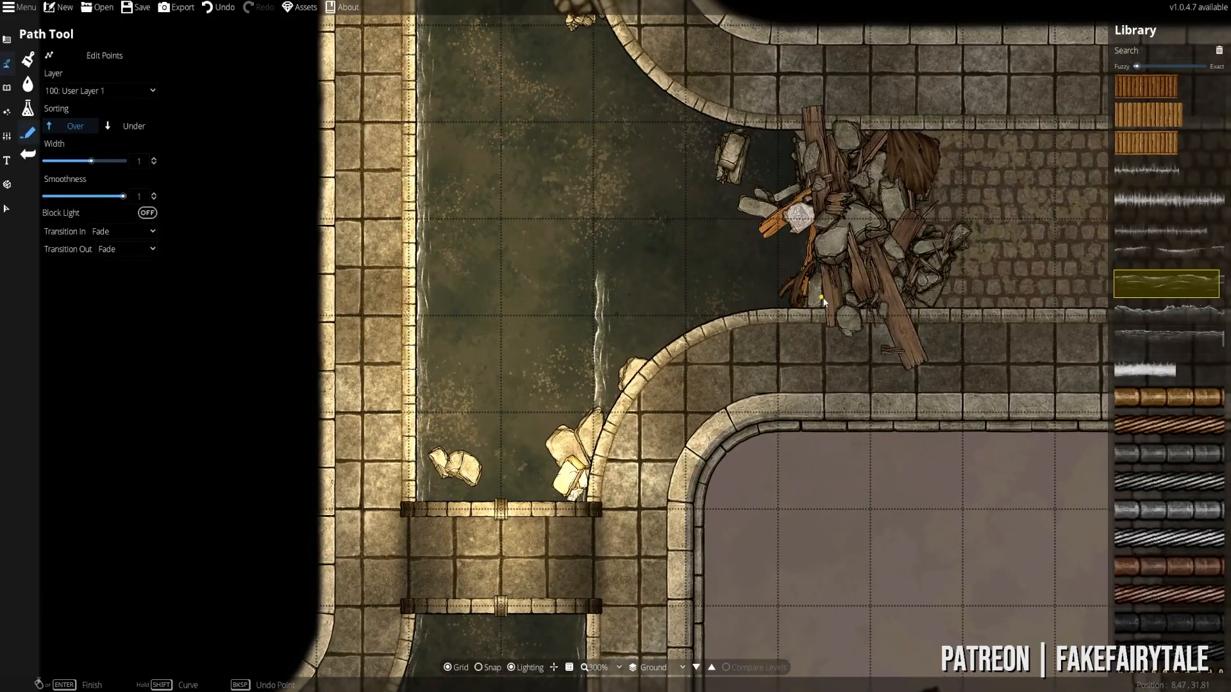
pyautogui.moveTo(795, 308)
pyautogui.mouseDown()
pyautogui.moveTo(761, 303)
pyautogui.moveTo(646, 365)
pyautogui.mouseUp()
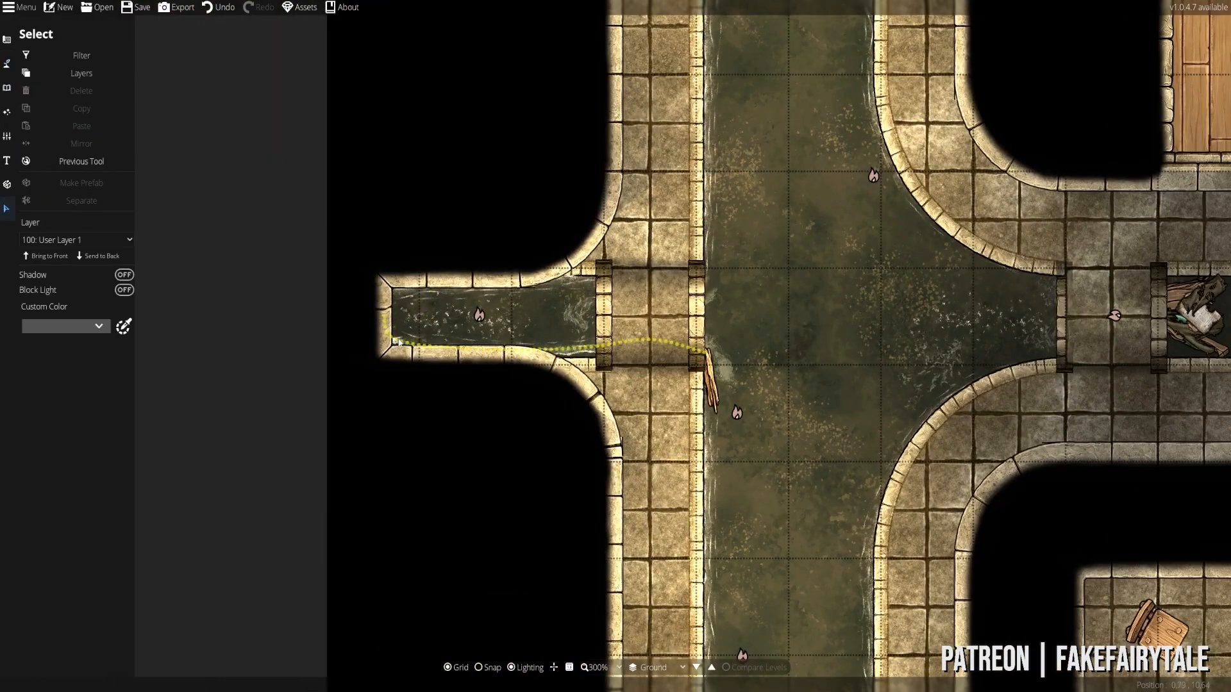
pyautogui.click(597, 318)
pyautogui.moveTo(597, 318); pyautogui.dragTo(399, 310)
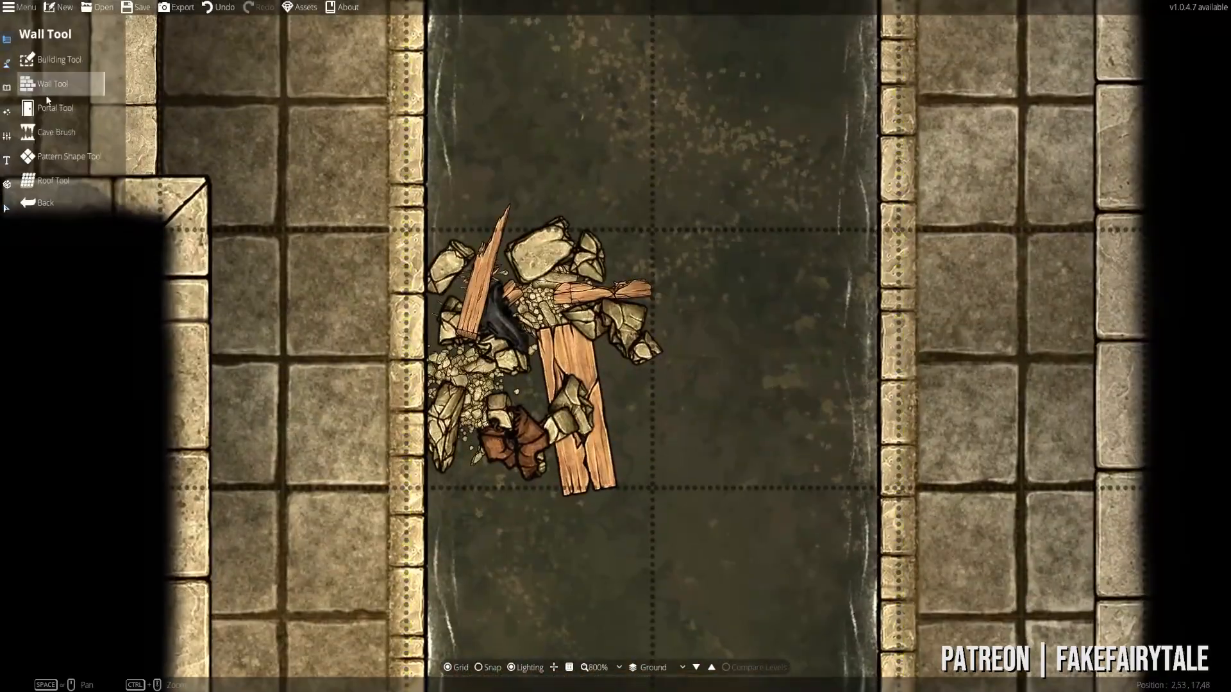
# - Draw freeform shapes with the dark water pattern on 300: User Layer 3 over the wide plank's lower end and the eastern plank's tip
pyautogui.click(28, 156)
pyautogui.scroll(-10, 154, 513)
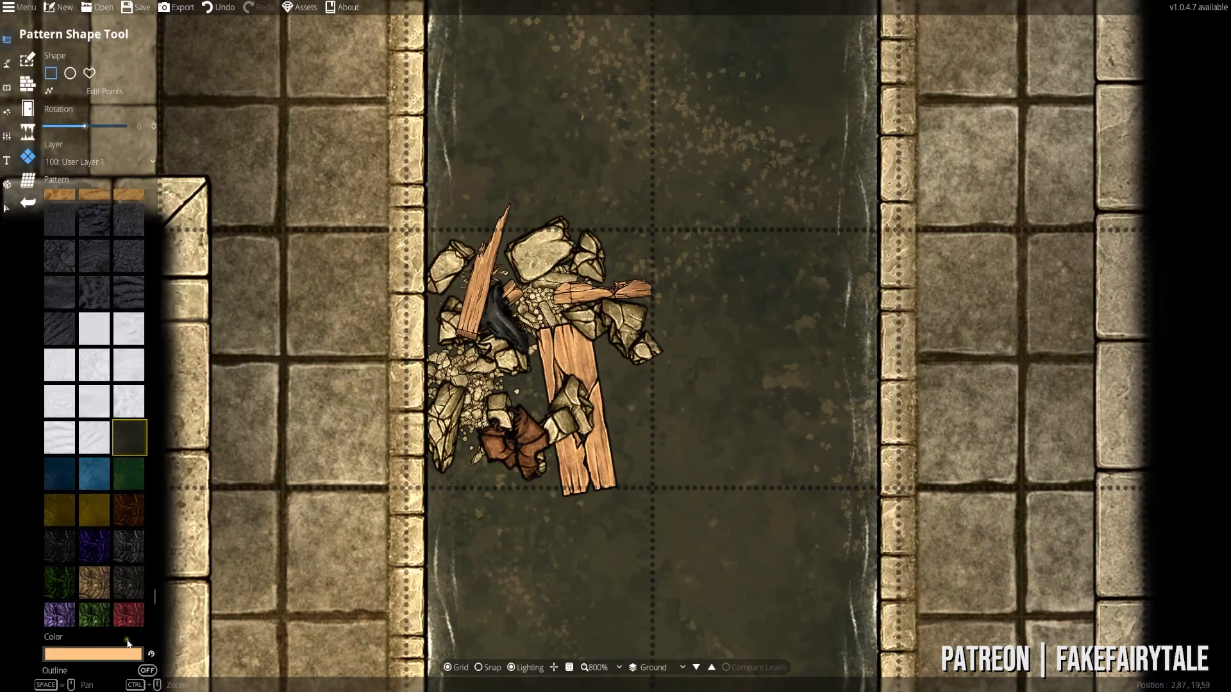
pyautogui.click(555, 499)
pyautogui.click(578, 510)
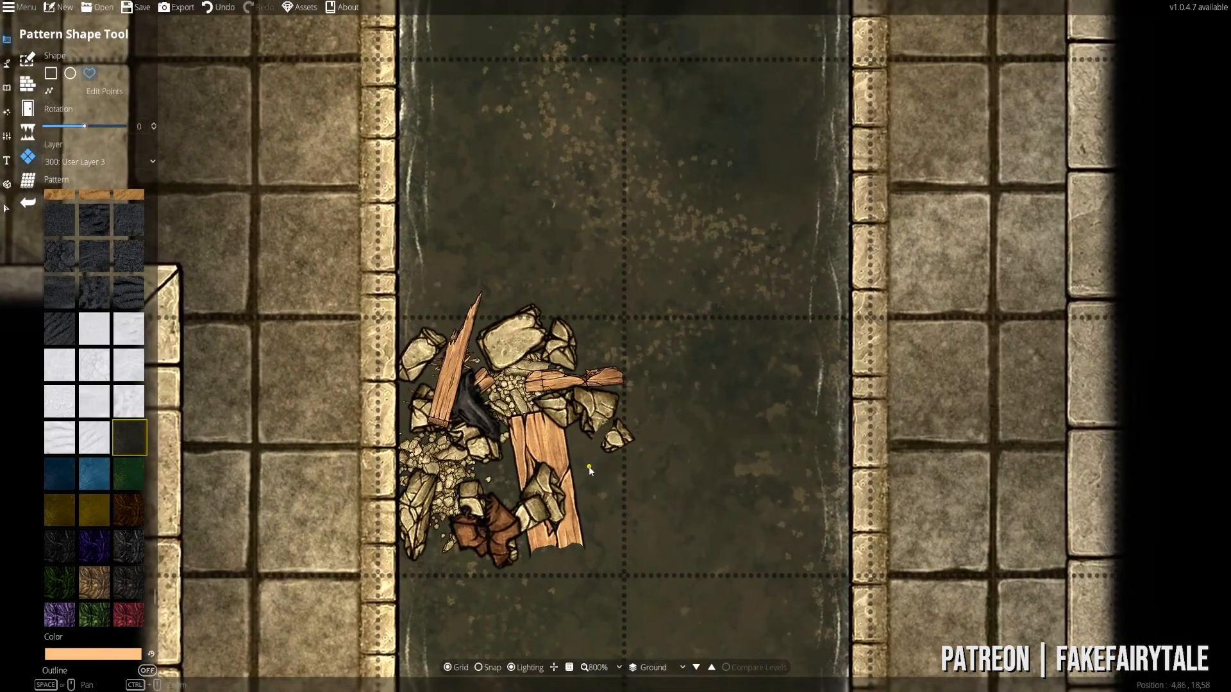
pyautogui.press('Tab')
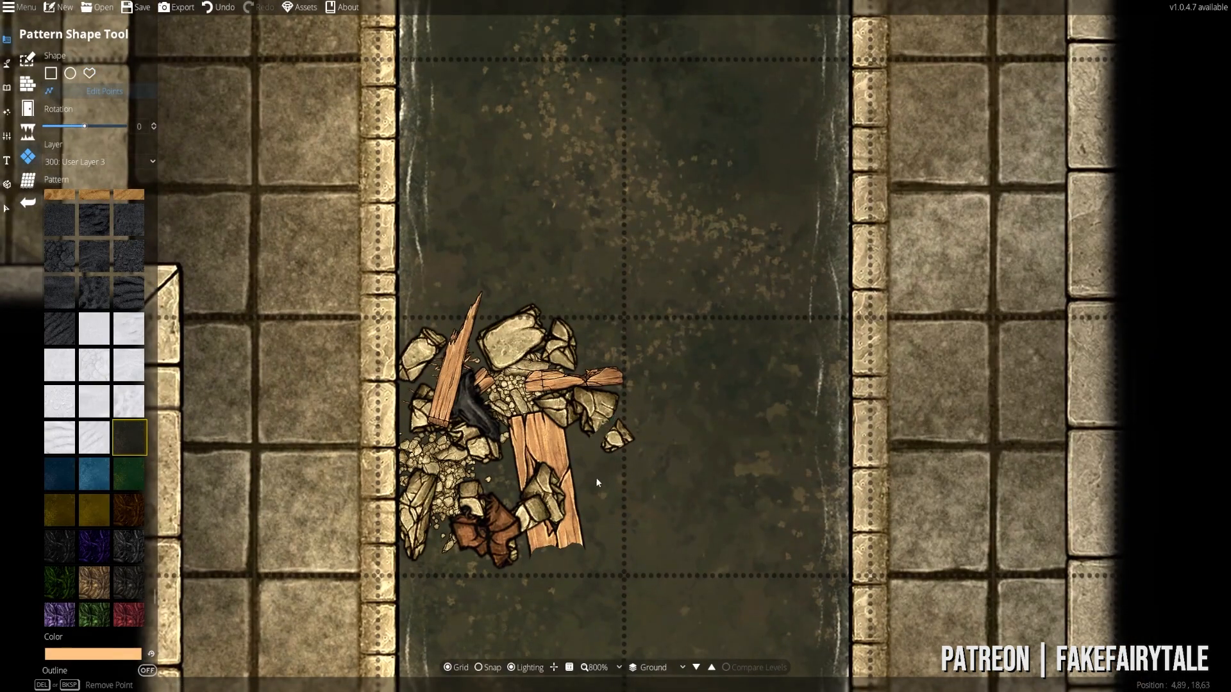
pyautogui.press('Tab')
pyautogui.moveTo(620, 356); pyautogui.dragTo(596, 389)
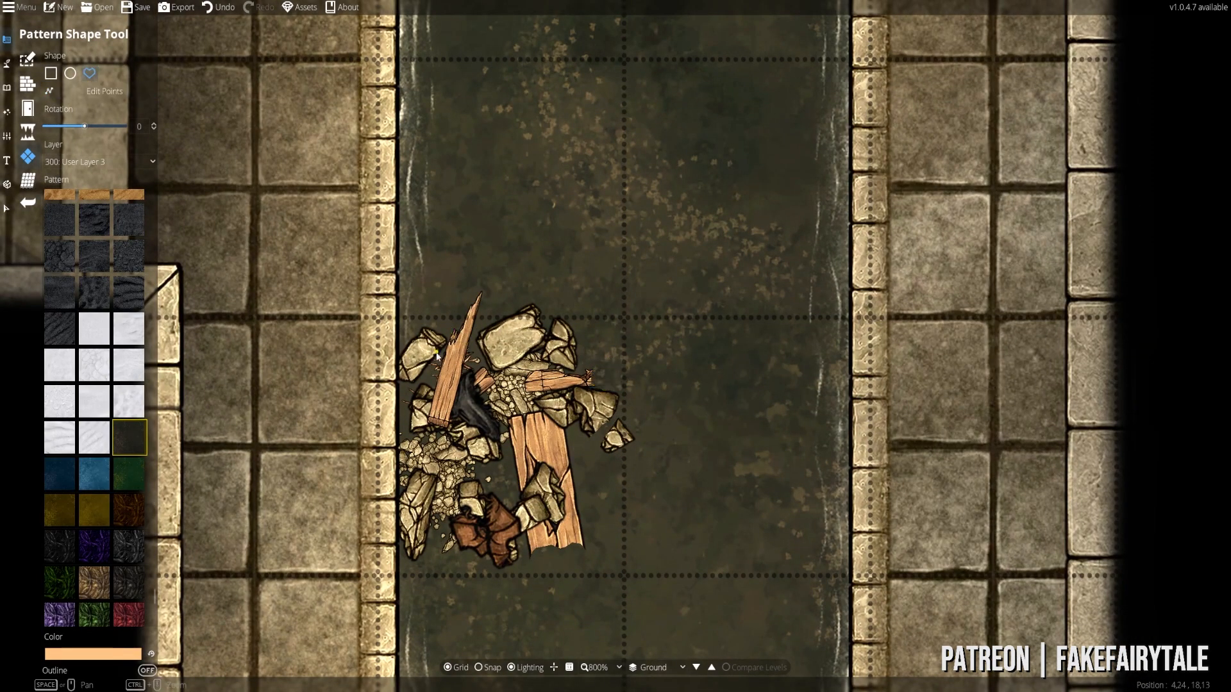
# - Cover the tall plank's pointed tip and the stones by the canal wall with water pattern shapes on 300: User Layer 3
pyautogui.click(100, 162)
pyautogui.click(83, 288)
pyautogui.click(483, 289)
pyautogui.click(99, 162)
pyautogui.click(83, 289)
pyautogui.click(494, 472)
pyautogui.click(466, 466)
pyautogui.click(467, 479)
# - Refine the water pattern shapes over the small stones along the canal wall so the rubble looks partly submerged
pyautogui.press('Tab')
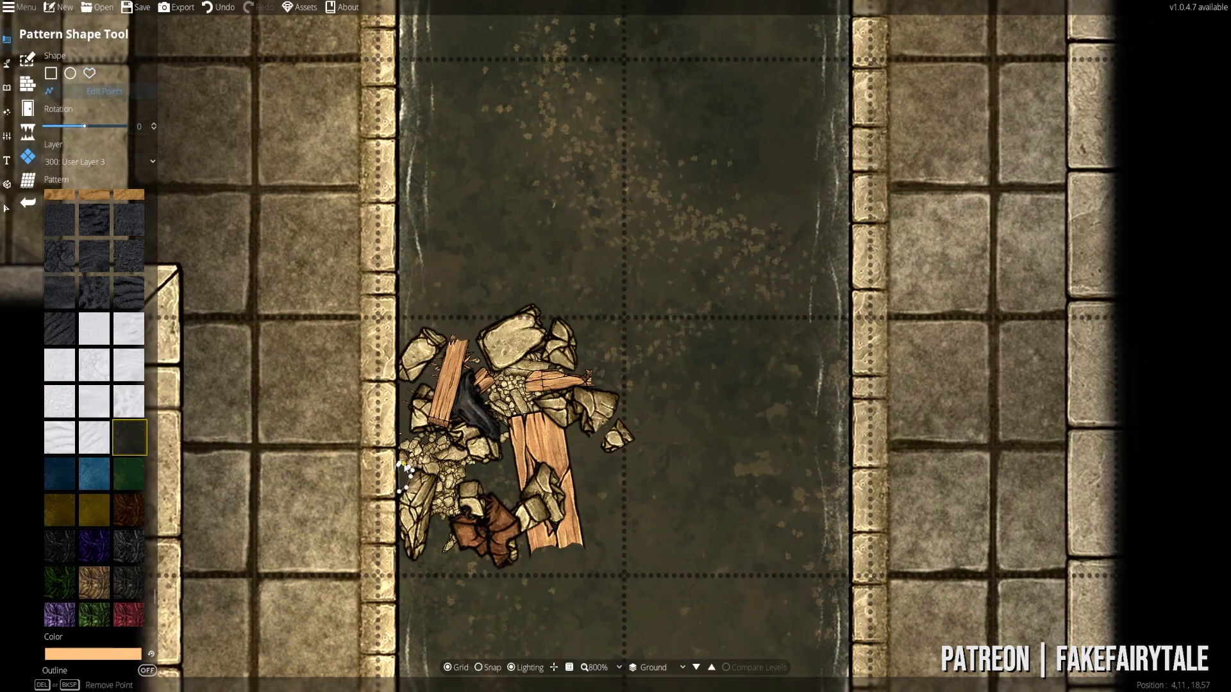
pyautogui.press('Tab')
pyautogui.click(362, 369)
pyautogui.press('Tab')
pyautogui.press('Tab')
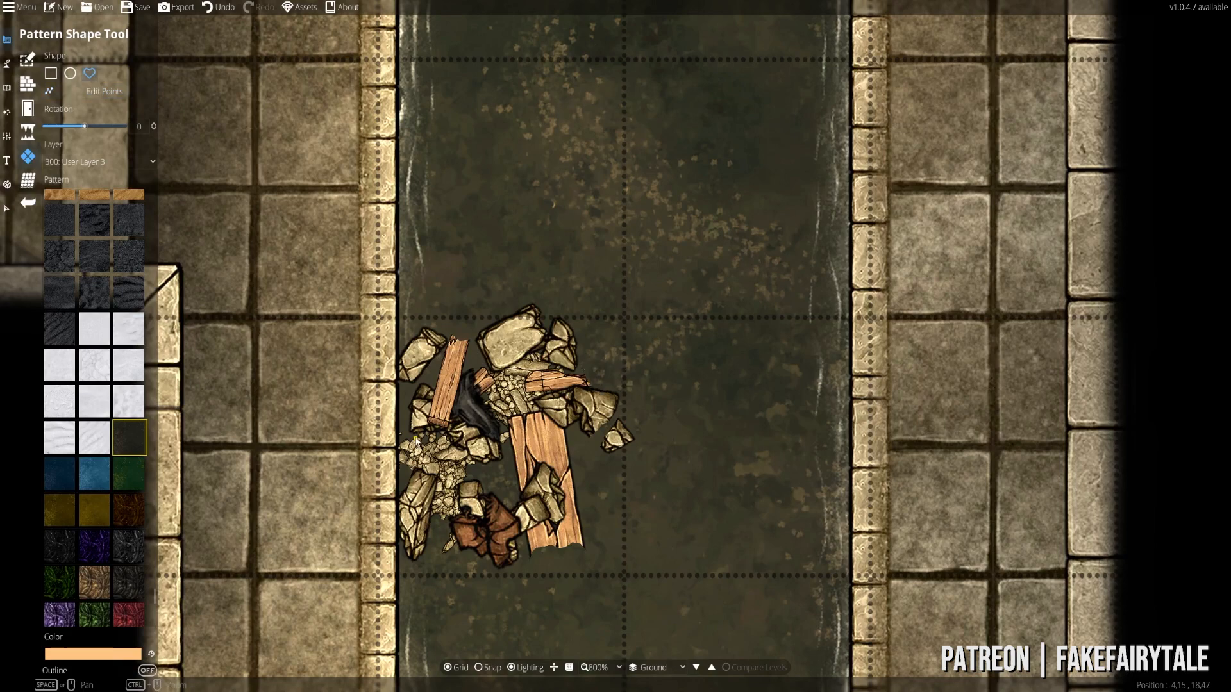
pyautogui.press('Tab')
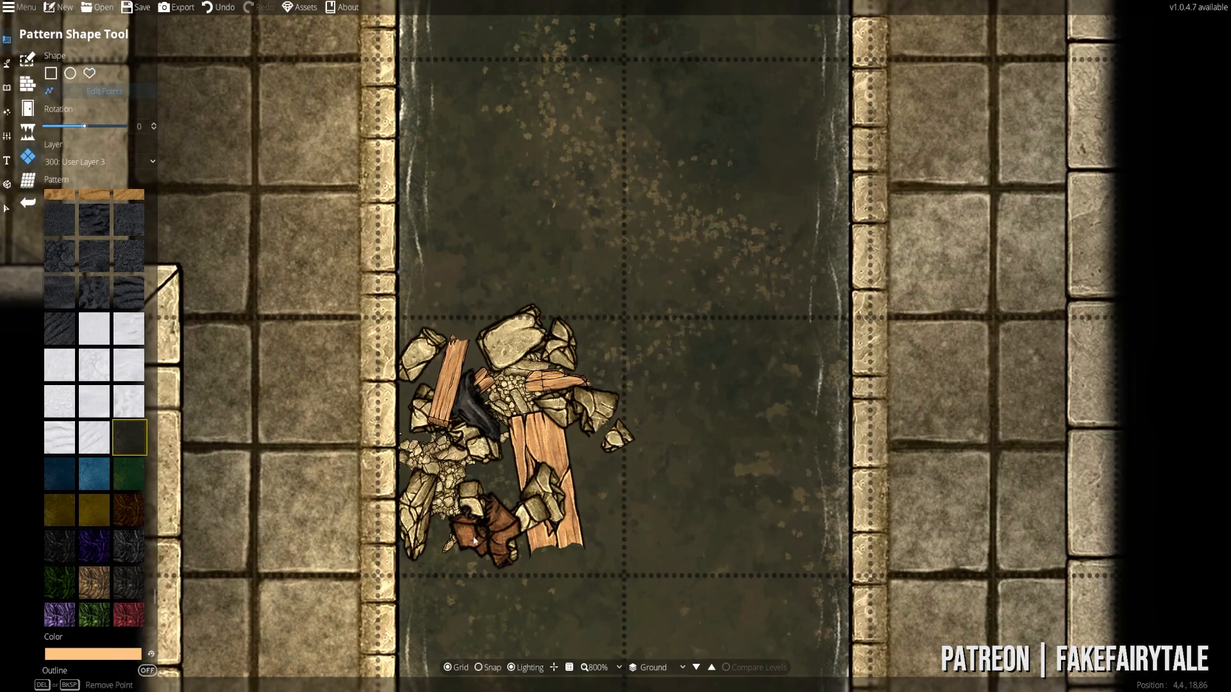
pyautogui.press('Tab')
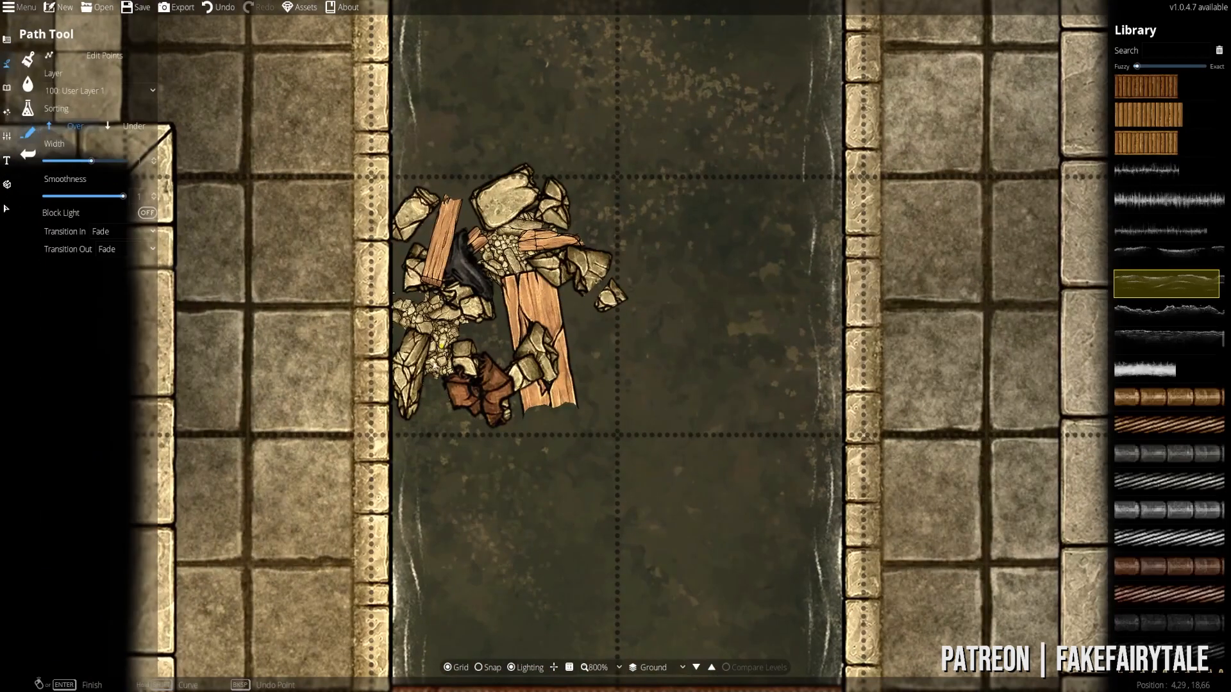
# - Set the path layer to 300: User Layer 3 and the width to 0.18, and draw Water B Path ripples around the rubble's southern and eastern edges
pyautogui.hotkey('ctrl', 'z')
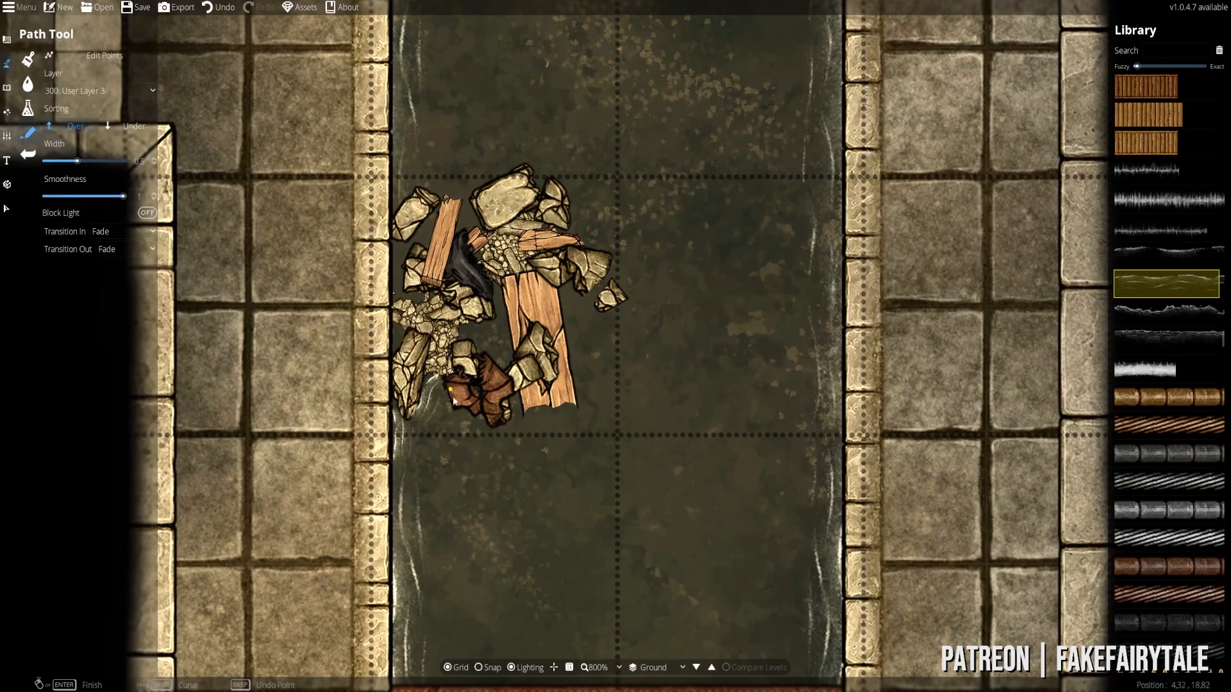
pyautogui.hotkey('ctrl', 'z')
pyautogui.moveTo(479, 427); pyautogui.dragTo(476, 504)
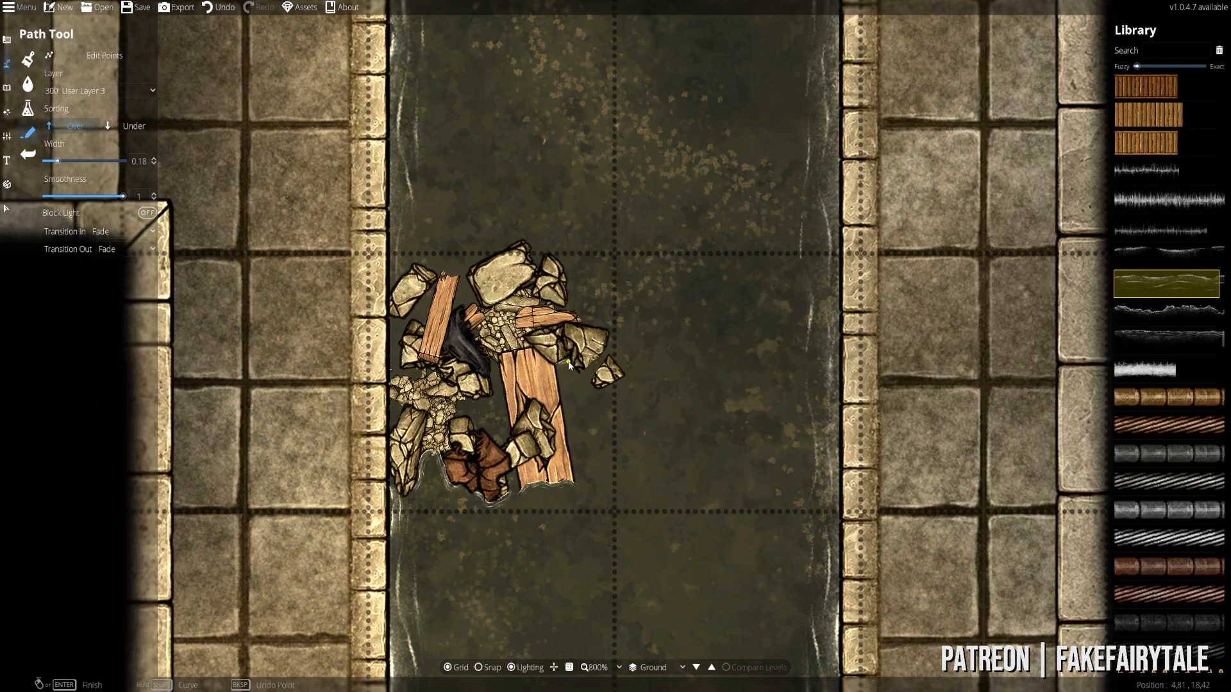
pyautogui.click(593, 386)
pyautogui.click(623, 379)
pyautogui.rightClick(623, 379)
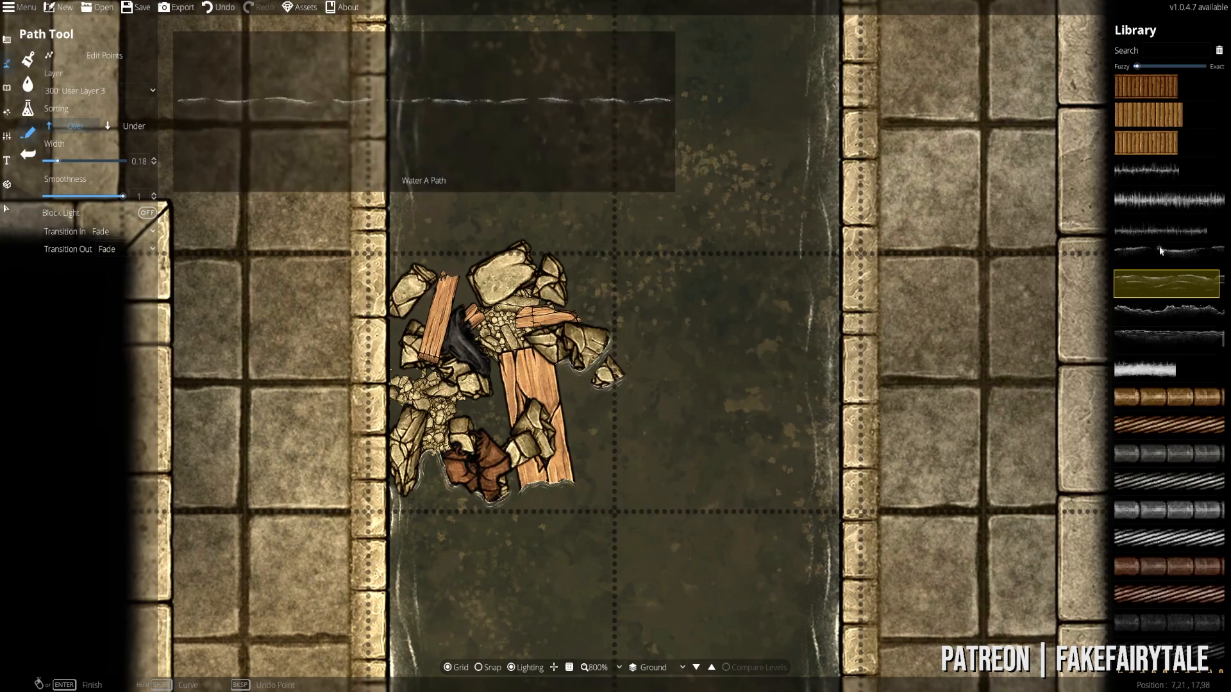
# - Choose the Water A Path, and set up the Object Tool with the [FA] Water - Waves tag on 300: User Layer 3
pyautogui.click(1160, 252)
pyautogui.click(7, 88)
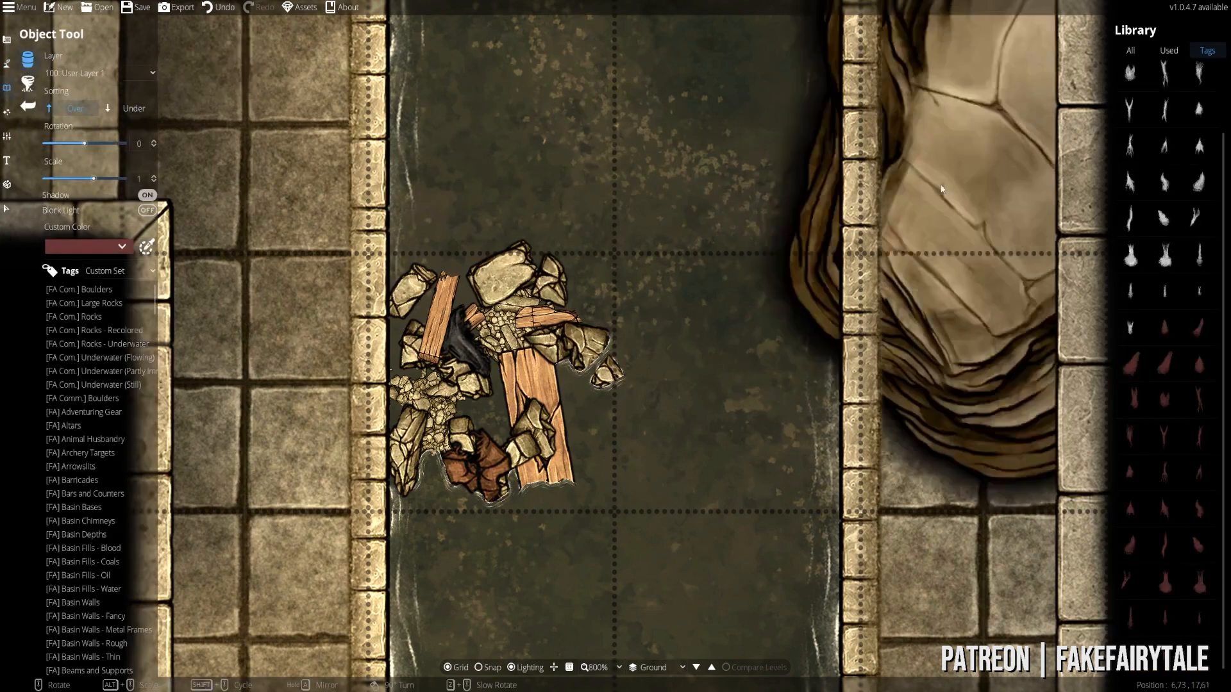
pyautogui.scroll(-20, 100, 559)
pyautogui.click(96, 550)
pyautogui.click(96, 576)
pyautogui.click(96, 603)
pyautogui.click(102, 73)
pyautogui.click(115, 168)
pyautogui.scroll(-7, 466, 494)
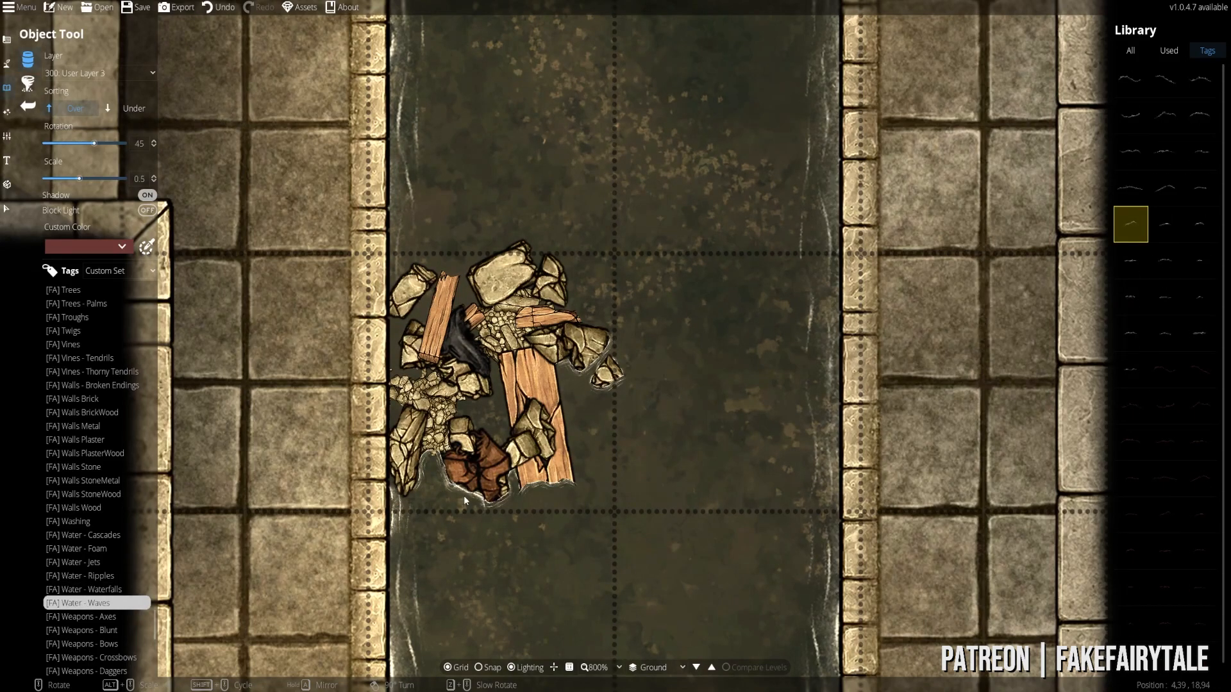
# - Place small wave objects at reduced scale along the rubble's southern edge and in the gaps between its stones and planks
pyautogui.scroll(-1, 466, 494)
pyautogui.click(466, 494)
pyautogui.scroll(-1, 558, 486)
pyautogui.click(461, 405)
pyautogui.scroll(-3, 564, 368)
pyautogui.scroll(12, 492, 365)
pyautogui.click(492, 366)
pyautogui.scroll(2, 659, 312)
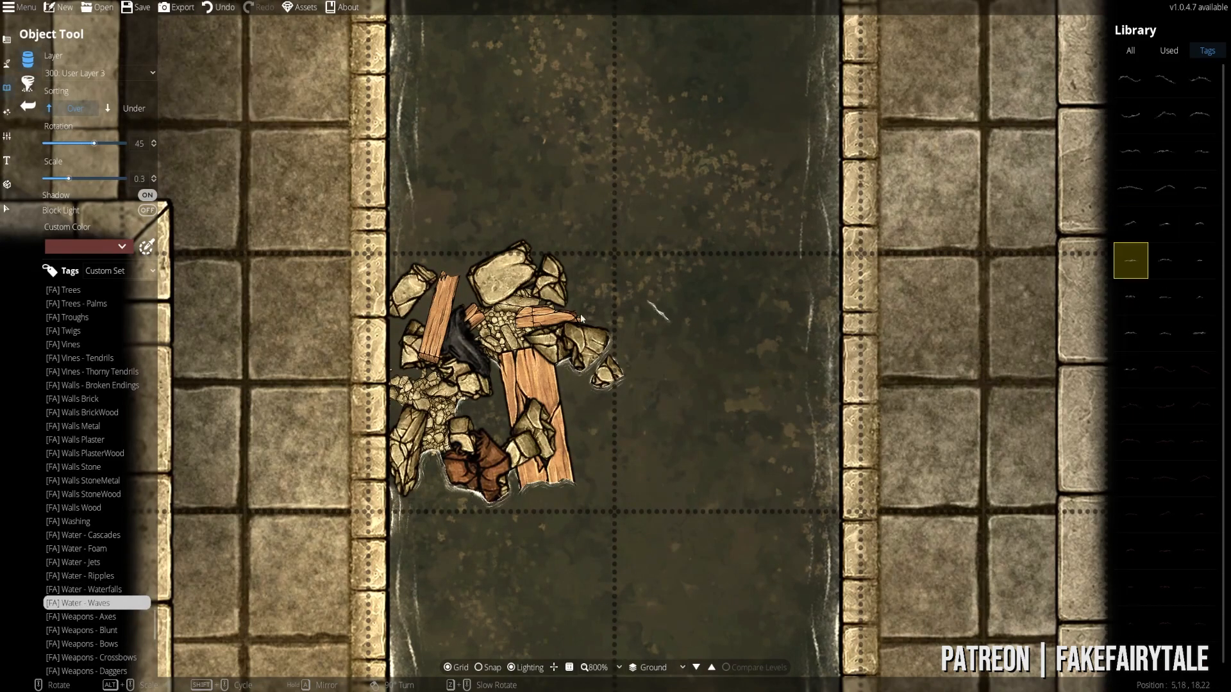
# - Try a wave beside the rubble near the wall and switch to 200: User Layer 2, undo the placement and restore 300: User Layer 3
pyautogui.scroll(20, 416, 377)
pyautogui.click(416, 377)
pyautogui.scroll(-2, 706, 310)
pyautogui.click(128, 73)
pyautogui.click(99, 190)
pyautogui.scroll(20, 397, 378)
pyautogui.hotkey('ctrl', 'z')
pyautogui.click(115, 73)
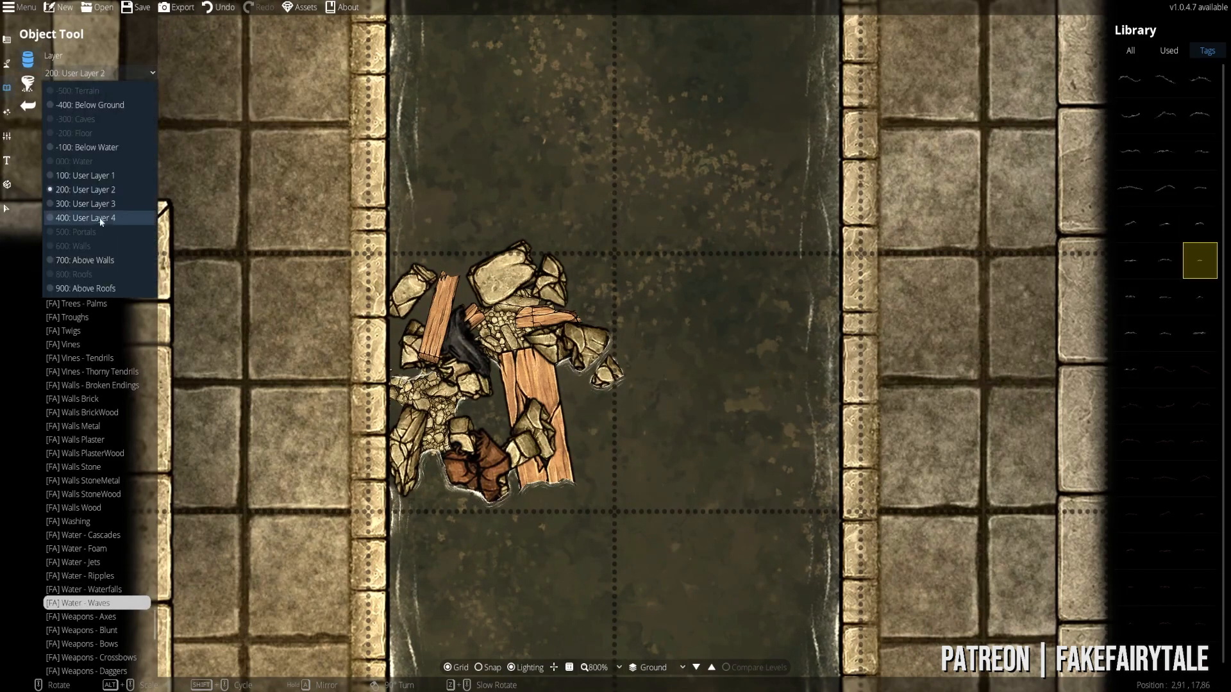
pyautogui.click(99, 205)
# - Place more small rotated waves beside the northwestern stone, the eastern stones and the middle gap of the rubble pile
pyautogui.scroll(1, 397, 323)
pyautogui.scroll(2, 404, 310)
pyautogui.click(417, 302)
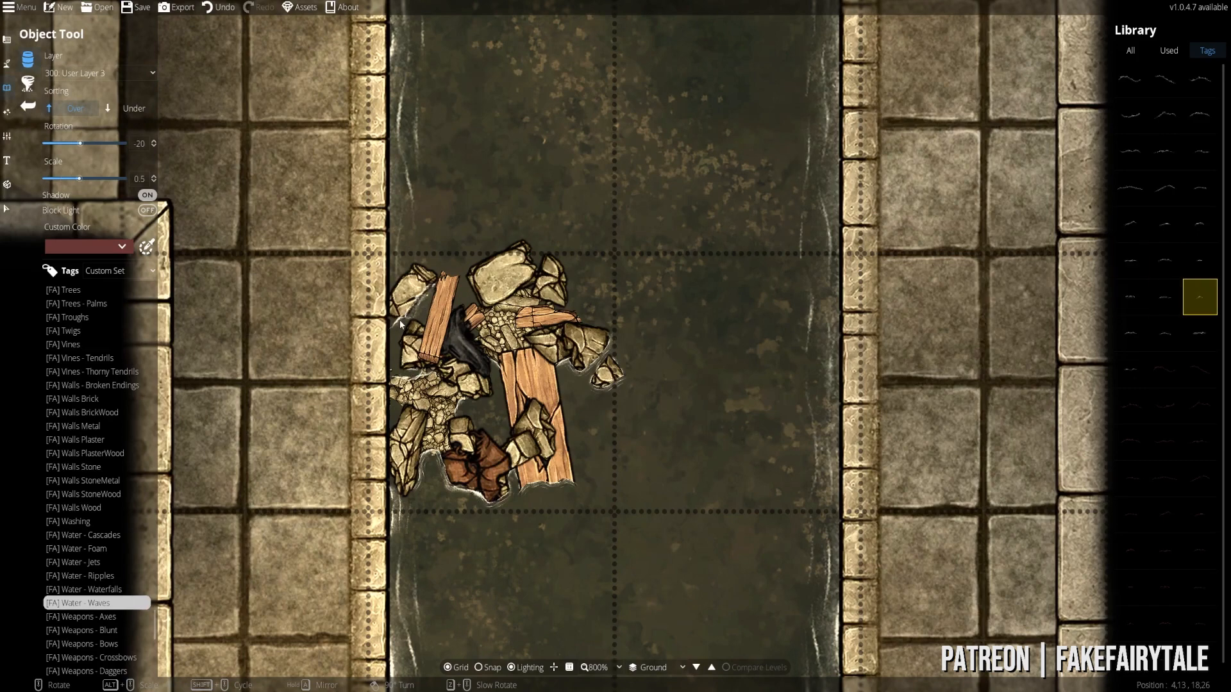
pyautogui.scroll(2, 859, 324)
pyautogui.scroll(8, 573, 366)
pyautogui.click(574, 366)
pyautogui.scroll(-1, 590, 381)
pyautogui.click(473, 408)
pyautogui.scroll(1, 537, 355)
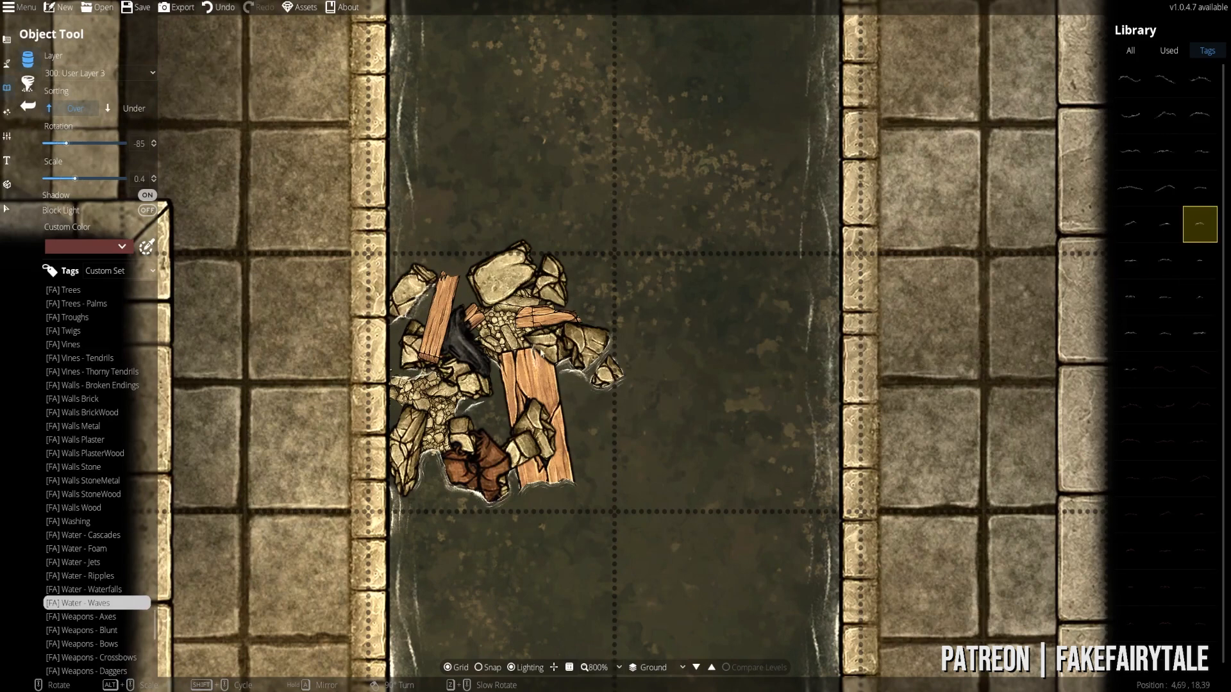
# - Try thin Water A Path strokes at the rubble's northern side, undoing the first and switching to 400: User Layer 4
pyautogui.press('p')
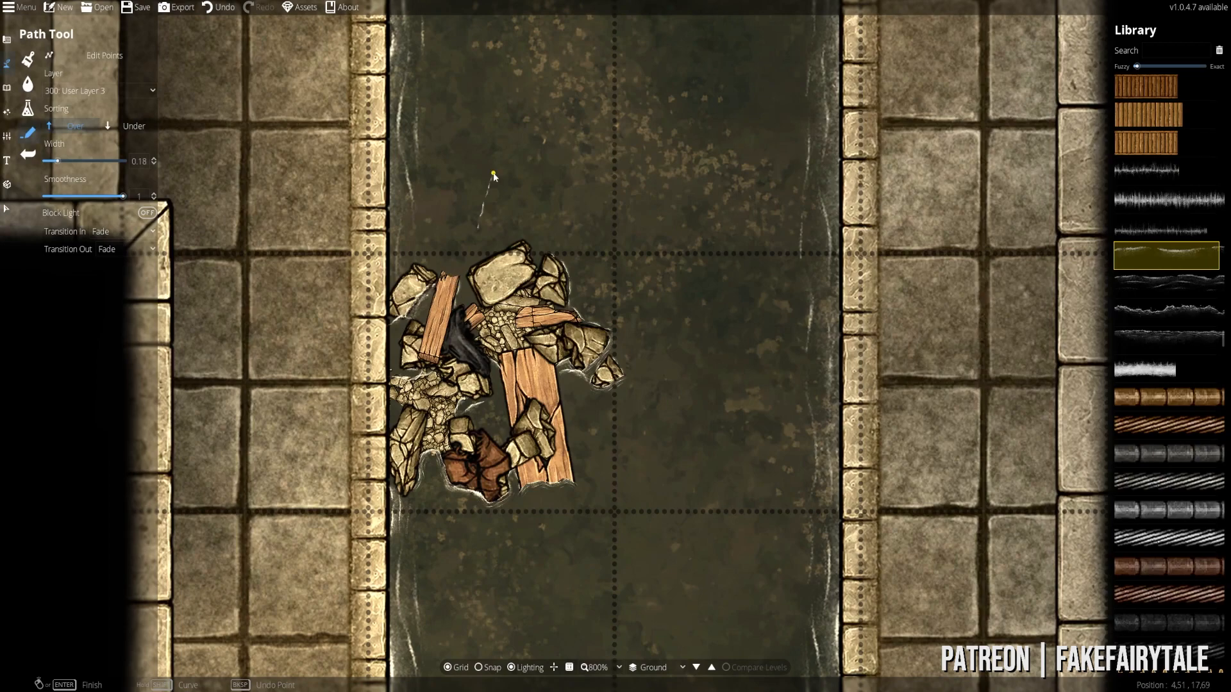
pyautogui.hotkey('ctrl', 'z')
pyautogui.click(115, 91)
pyautogui.click(108, 234)
pyautogui.click(445, 290)
# - Set the path layer to 200: User Layer 2 and the width to 0.4, and outline the boulder pile's southern and western edges with water
pyautogui.click(115, 90)
pyautogui.click(114, 207)
pyautogui.hotkey('ctrl', 'z')
pyautogui.scroll(-5, 615, 401)
pyautogui.scroll(5, 492, 398)
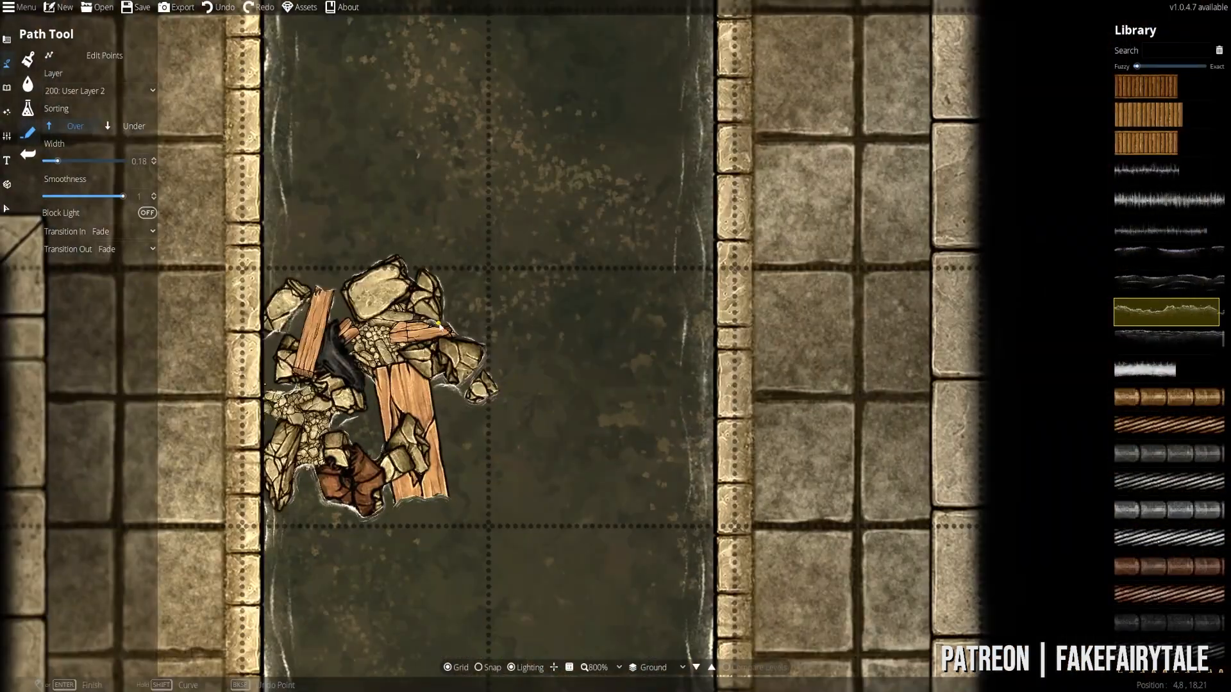
pyautogui.scroll(-5, 439, 325)
pyautogui.scroll(5, 507, 519)
pyautogui.moveTo(525, 509); pyautogui.dragTo(573, 485)
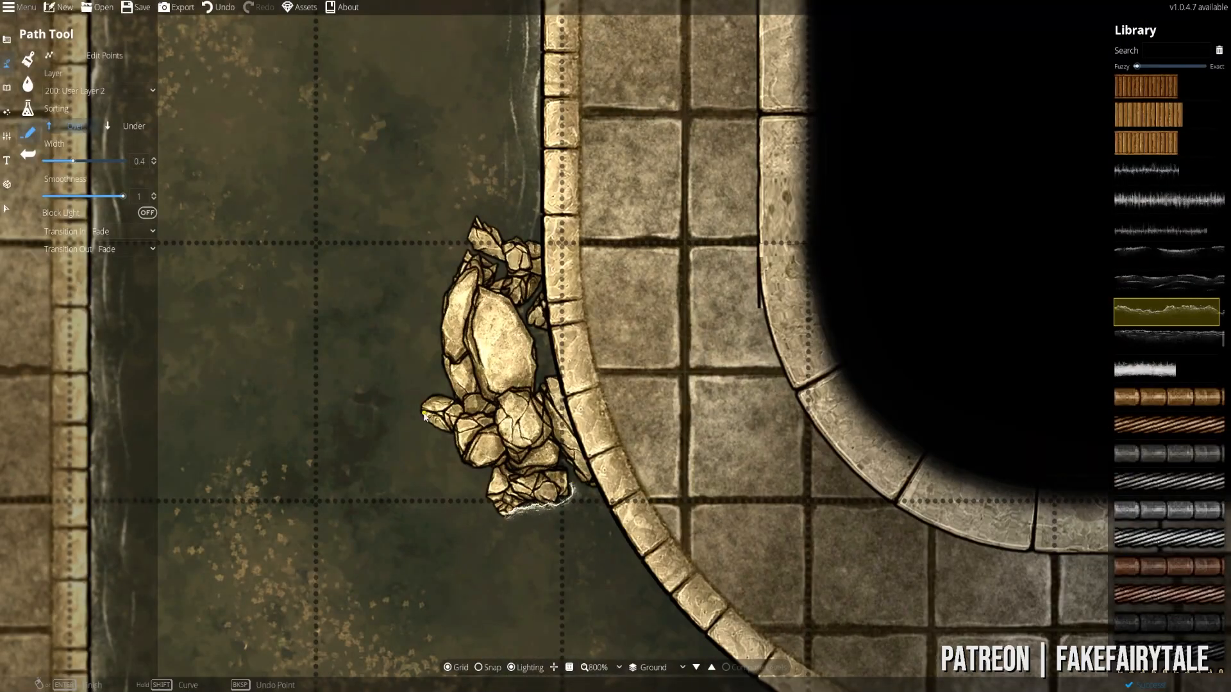
pyautogui.moveTo(472, 219); pyautogui.dragTo(447, 291)
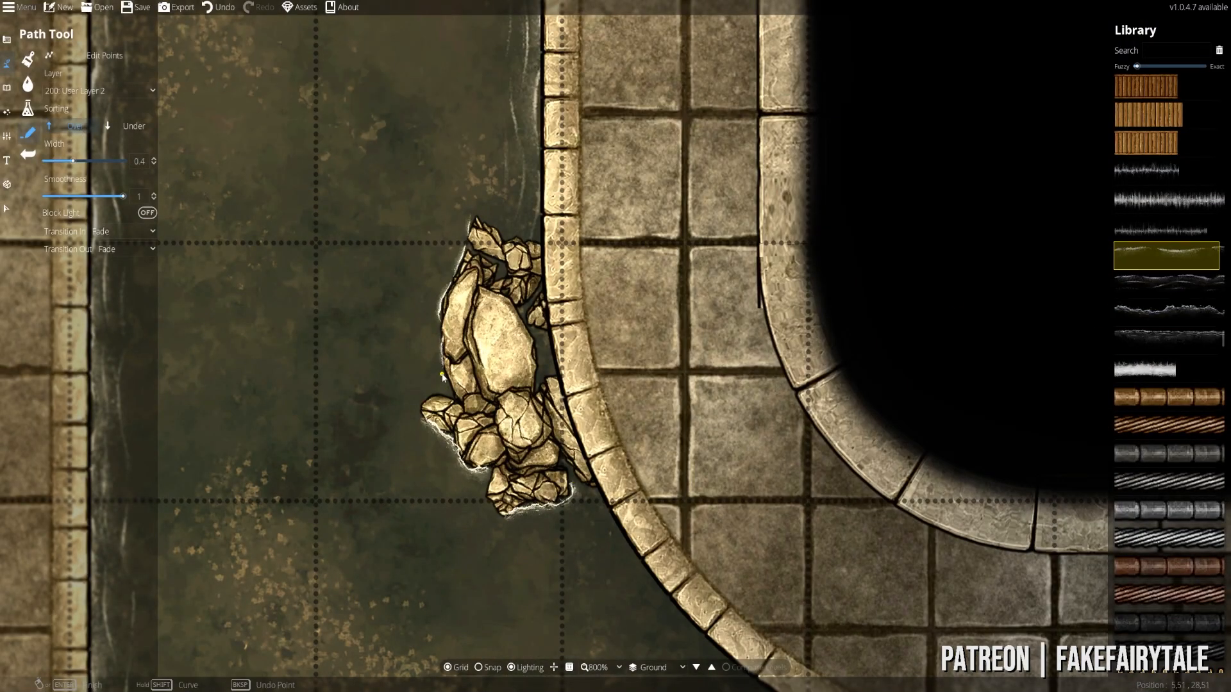
# - Switch the path layer to 100: User Layer 1 and add a water stroke between the boulder pile and the curved canal wall
pyautogui.click(99, 90)
pyautogui.click(76, 143)
pyautogui.click(554, 374)
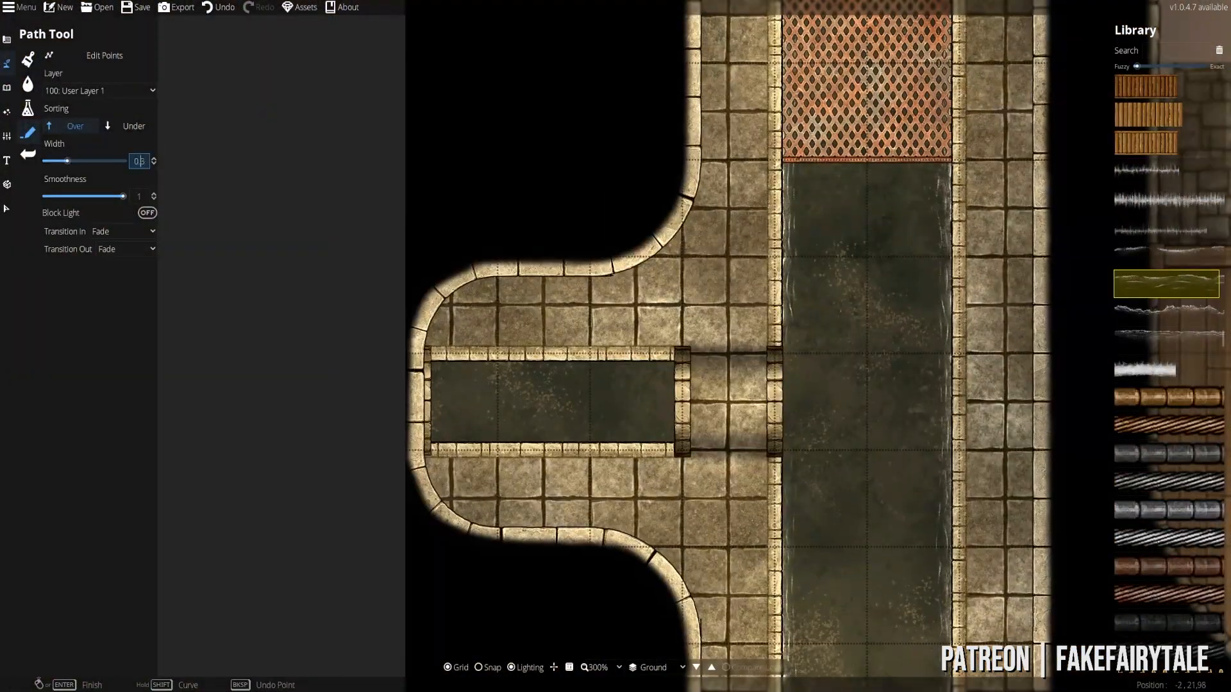
# - Draw Water B Path ripples along the northern and southern walls of the closed side basin
pyautogui.moveTo(431, 363); pyautogui.dragTo(674, 362)
pyautogui.click(674, 441)
pyautogui.rightClick(432, 441)
# - Try other water path styles at the side basin's closed end, undo the trial and draw a short stroke across the basin
pyautogui.click(1166, 256)
pyautogui.click(1167, 199)
pyautogui.click(1166, 171)
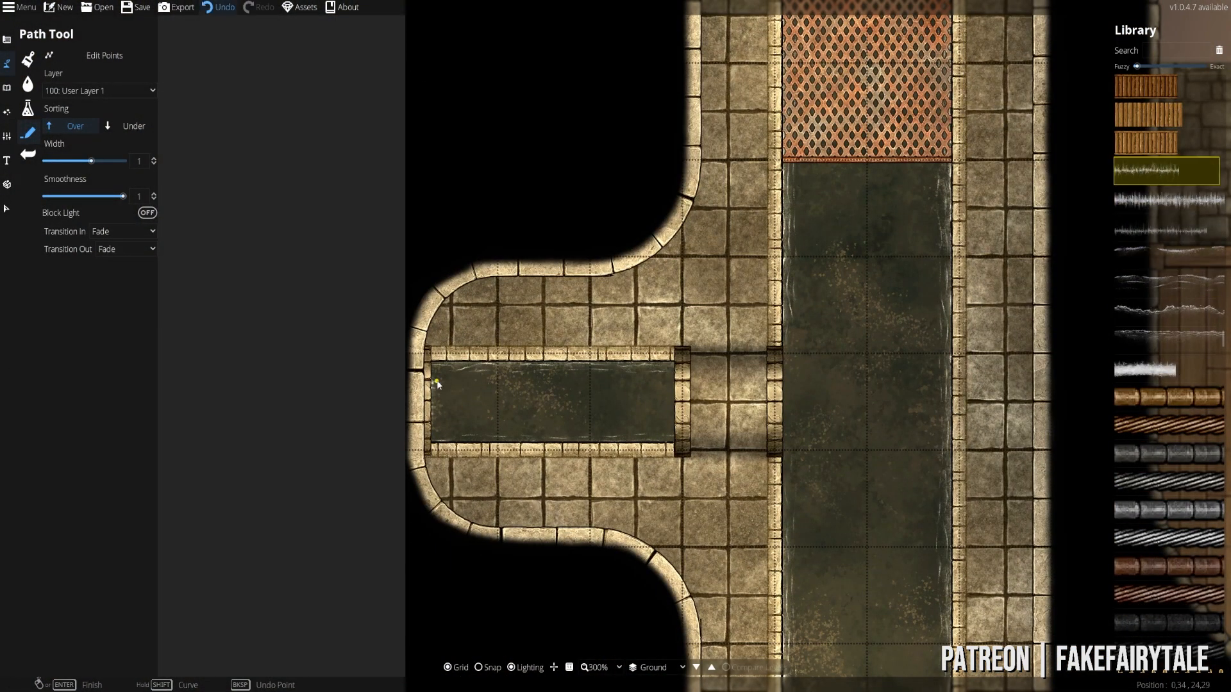
pyautogui.click(219, 7)
pyautogui.click(490, 380)
pyautogui.rightClick(490, 420)
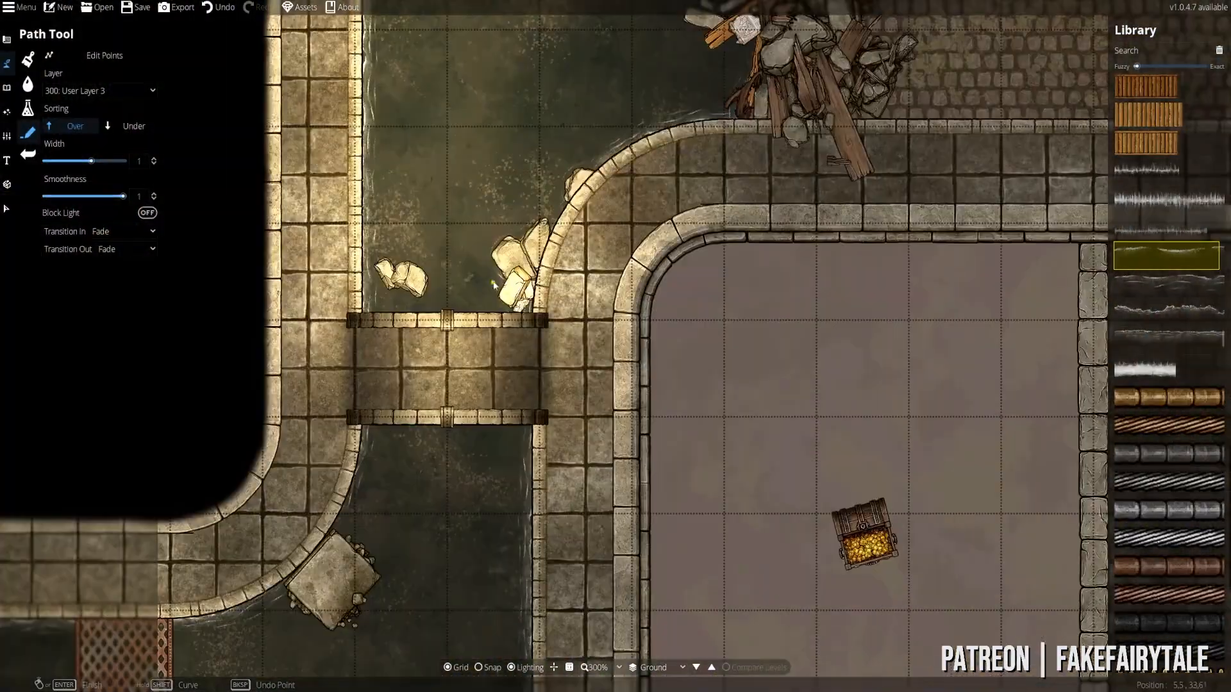
# - Outline the rocks north of the bridge with the Water A Path at width 0.4, undoing a stroke and switching to 100: User Layer 1
pyautogui.scroll(-5, 601, 400)
pyautogui.scroll(10, 525, 368)
pyautogui.click(564, 398)
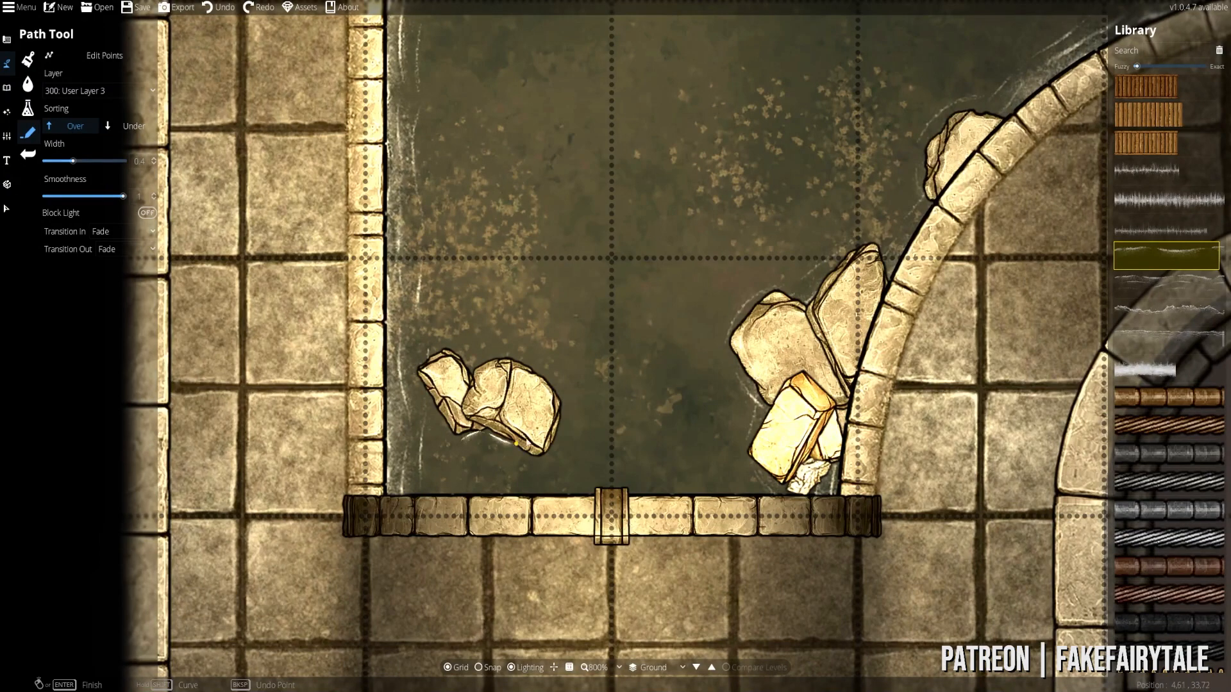
pyautogui.hotkey('ctrl', 'z')
pyautogui.click(99, 91)
pyautogui.click(75, 143)
pyautogui.click(457, 439)
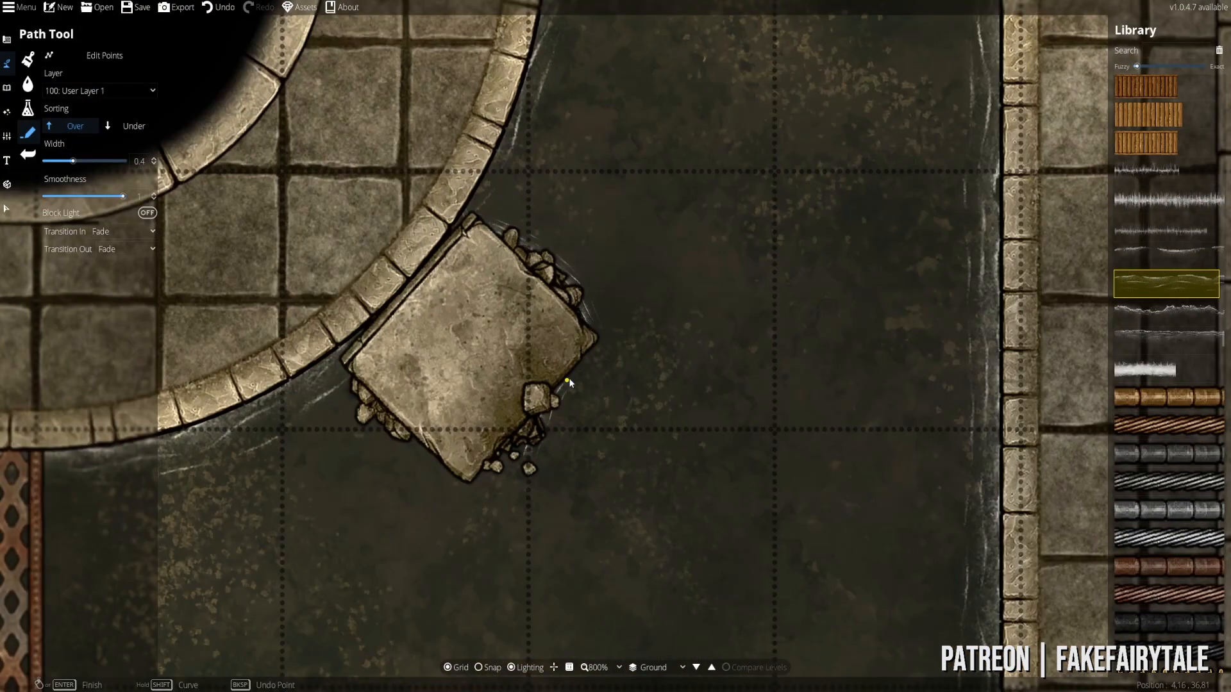
# - Add Water A Path ripples around the small stones at the fallen slab's southern corner, and toggle point editing on and off
pyautogui.click(1166, 255)
pyautogui.click(104, 55)
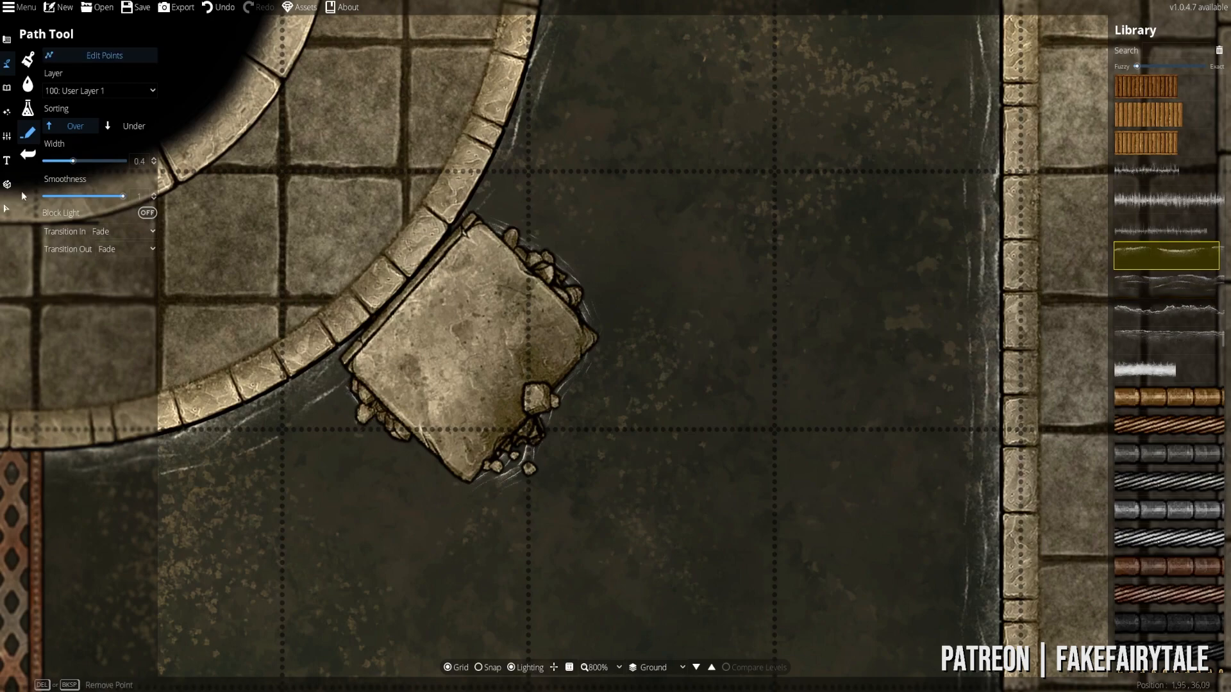
pyautogui.click(103, 56)
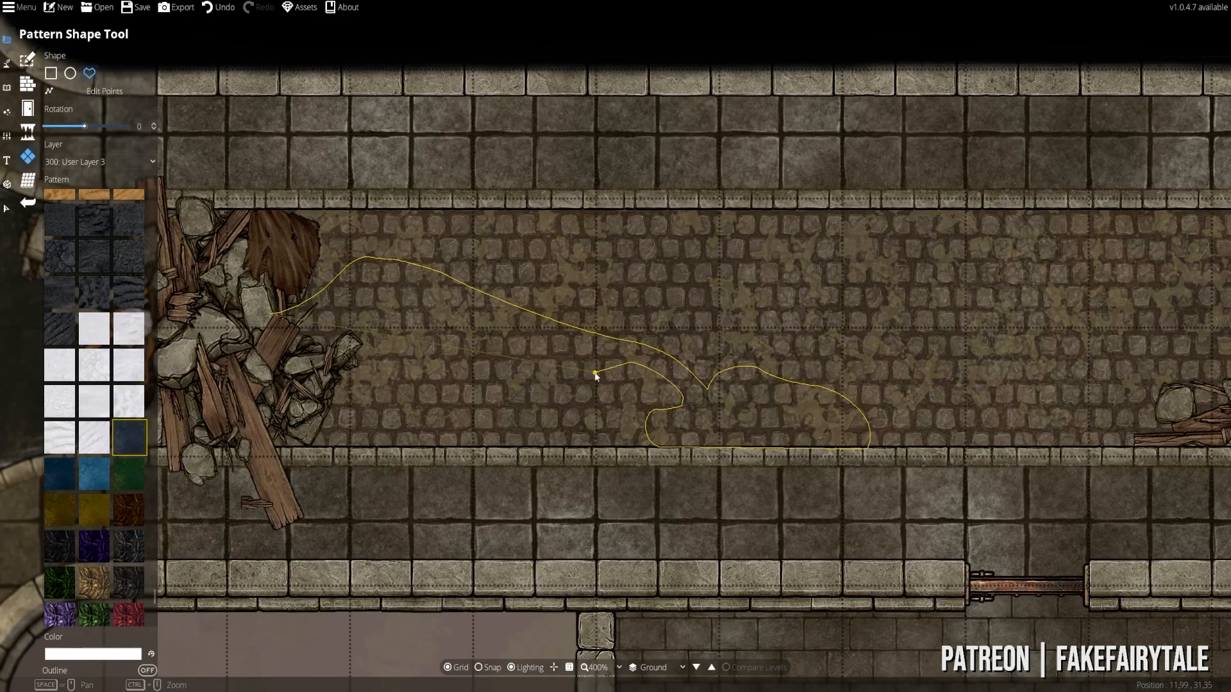
# - Draw a branching water stream from the rubble pile to a puddle at the cobbled channel's southern wall, and change its layer
pyautogui.moveTo(429, 443); pyautogui.dragTo(319, 448)
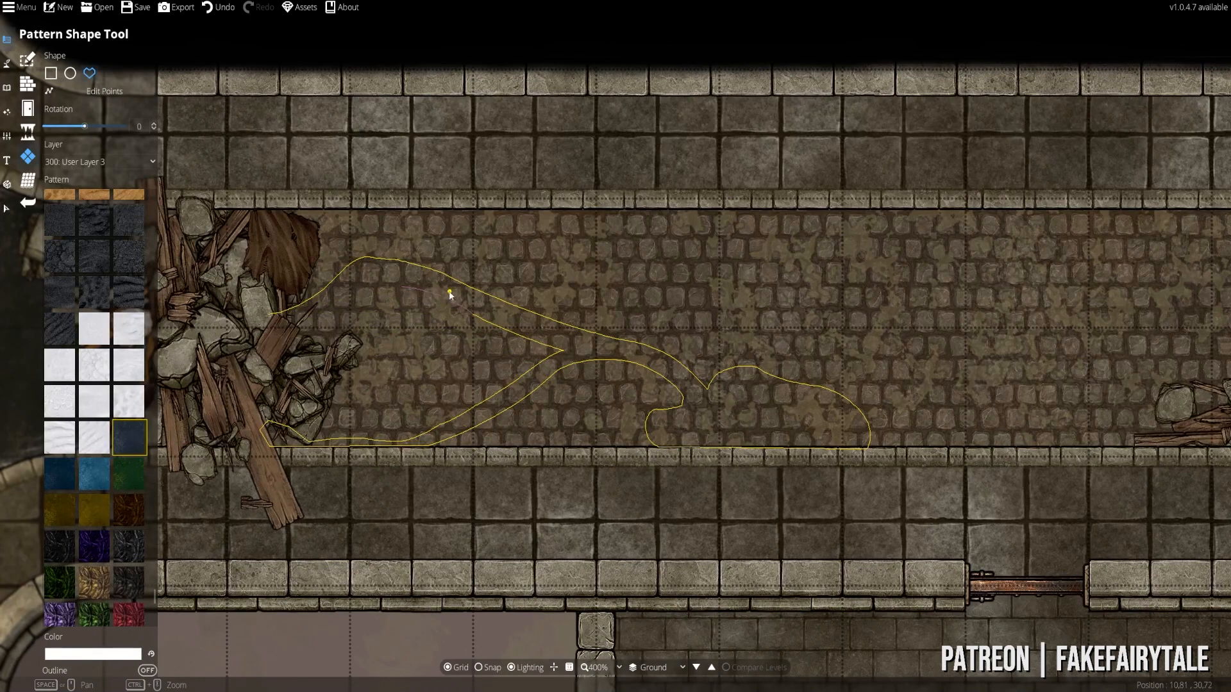
pyautogui.moveTo(319, 323); pyautogui.dragTo(319, 323)
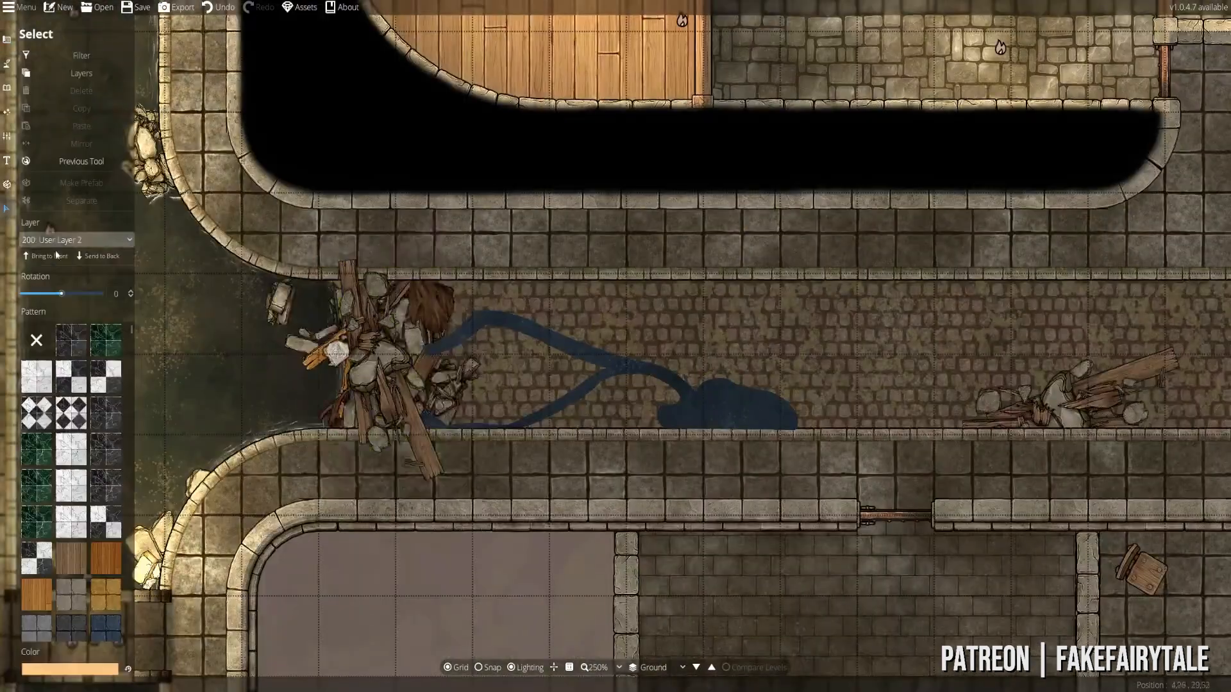
pyautogui.click(730, 406)
pyautogui.click(75, 240)
pyautogui.click(61, 301)
# - Recolour the stream and puddle shape to the murky dark tone of the canal water
pyautogui.click(308, 378)
pyautogui.moveTo(680, 359); pyautogui.dragTo(680, 321)
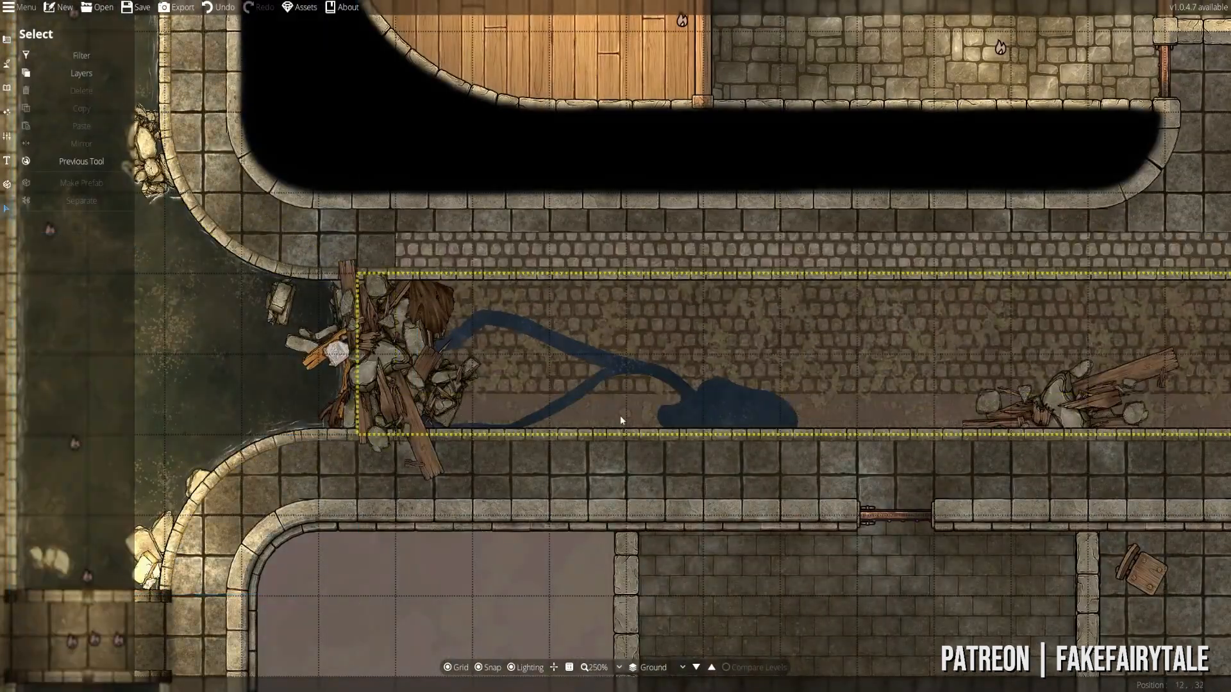
pyautogui.click(729, 405)
pyautogui.click(83, 669)
pyautogui.click(129, 654)
# - Outline the stream's northern bank with the Water A Path at width 0.7 on 100: User Layer 1, with Fade transitions
pyautogui.click(810, 307)
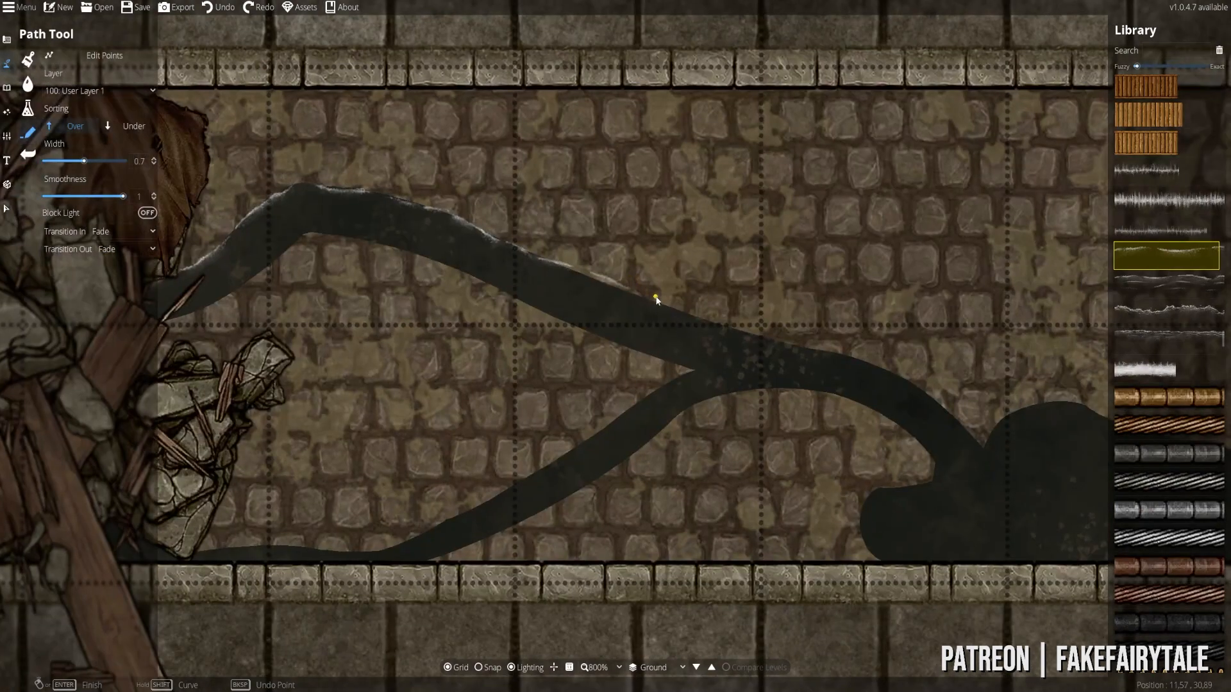
pyautogui.click(124, 249)
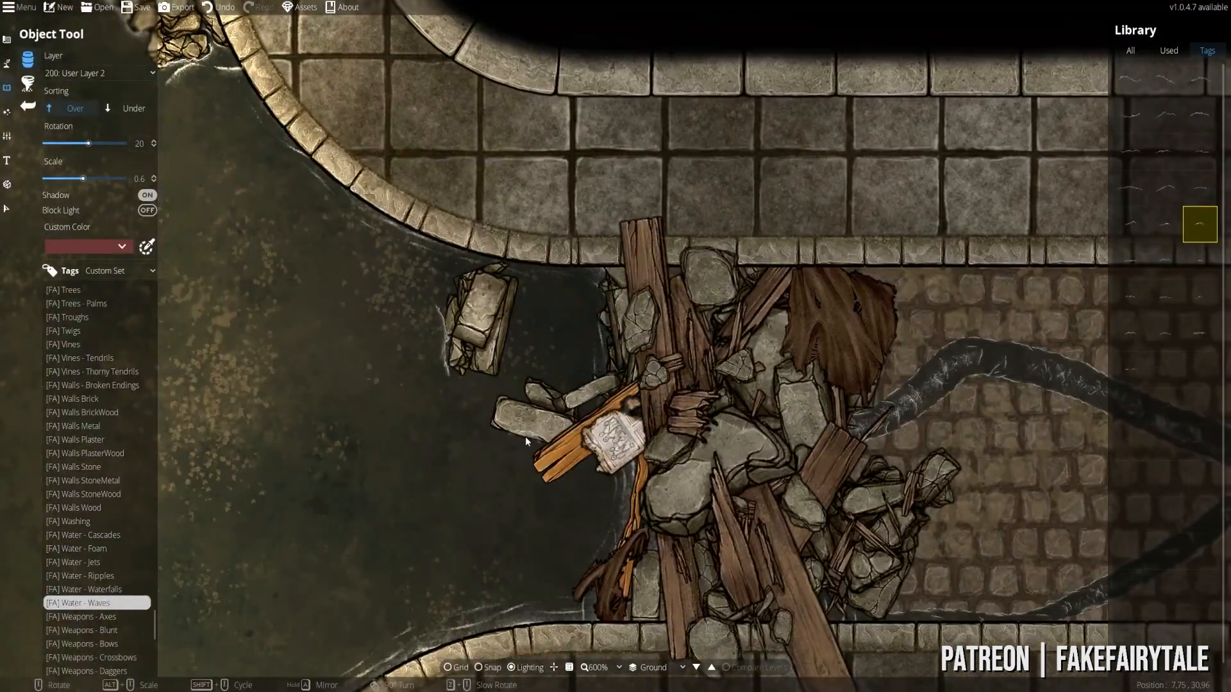
# - Place small Water - Waves objects at scale 0.6 along the canal side of the rubble pile and its loose stones
pyautogui.click(1199, 333)
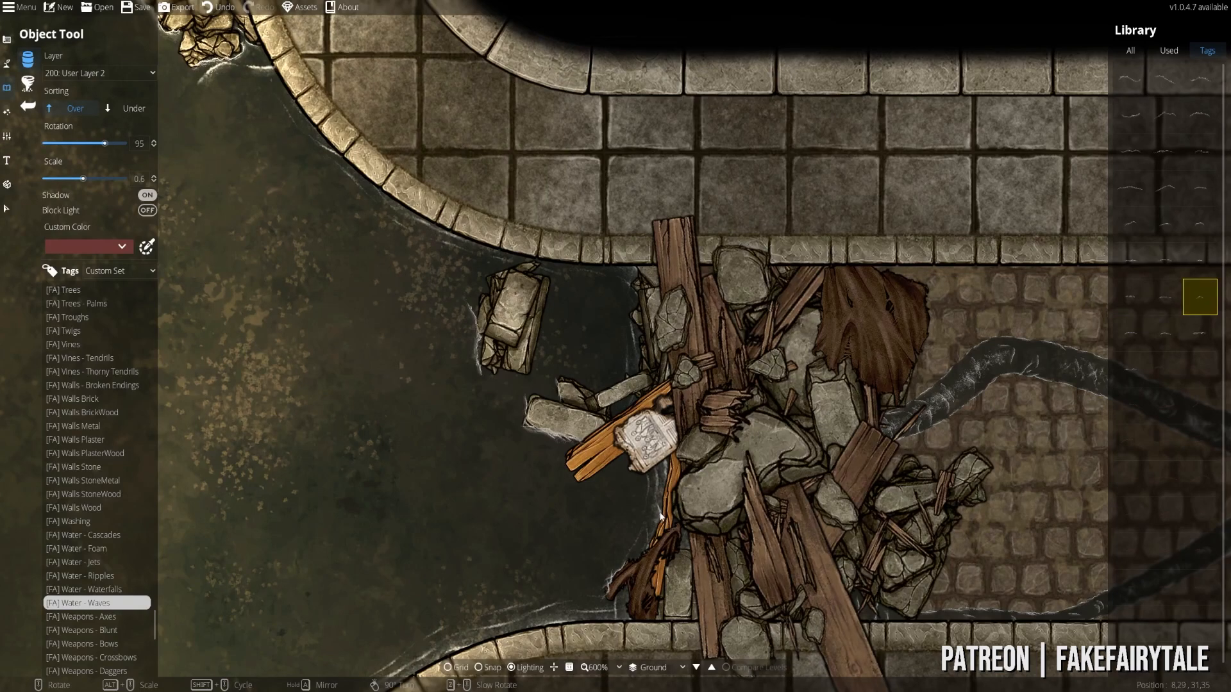
pyautogui.click(640, 337)
pyautogui.scroll(3, 671, 478)
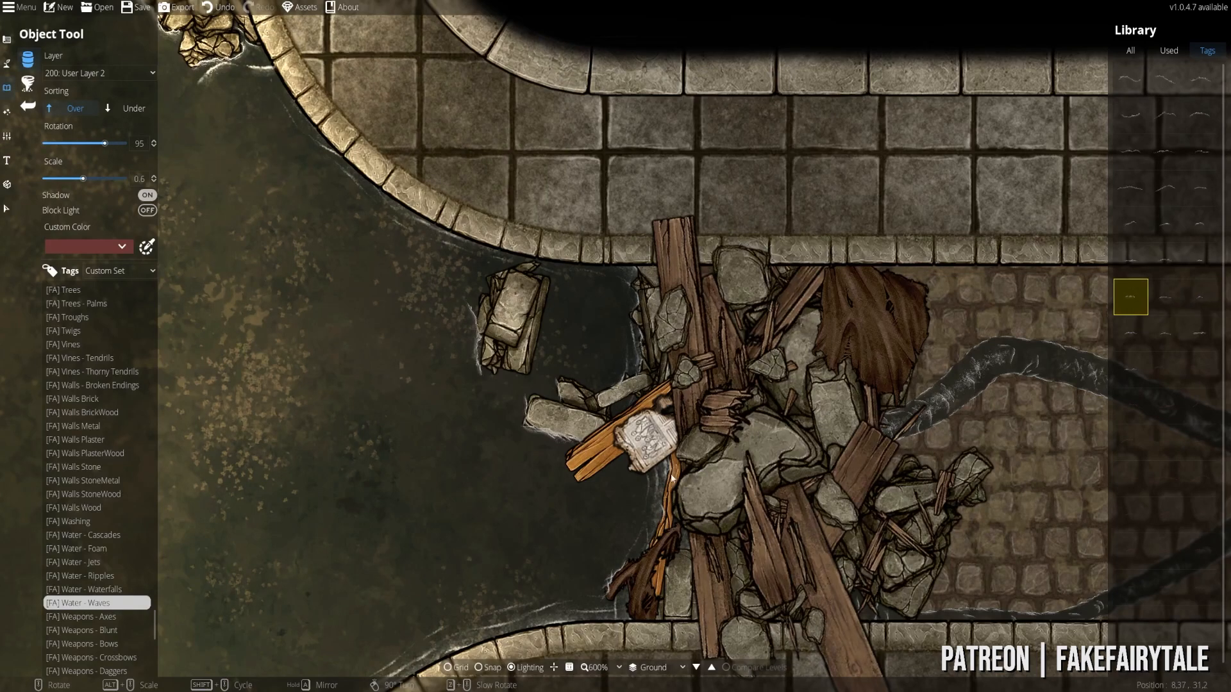
pyautogui.click(505, 379)
pyautogui.scroll(-15, 631, 410)
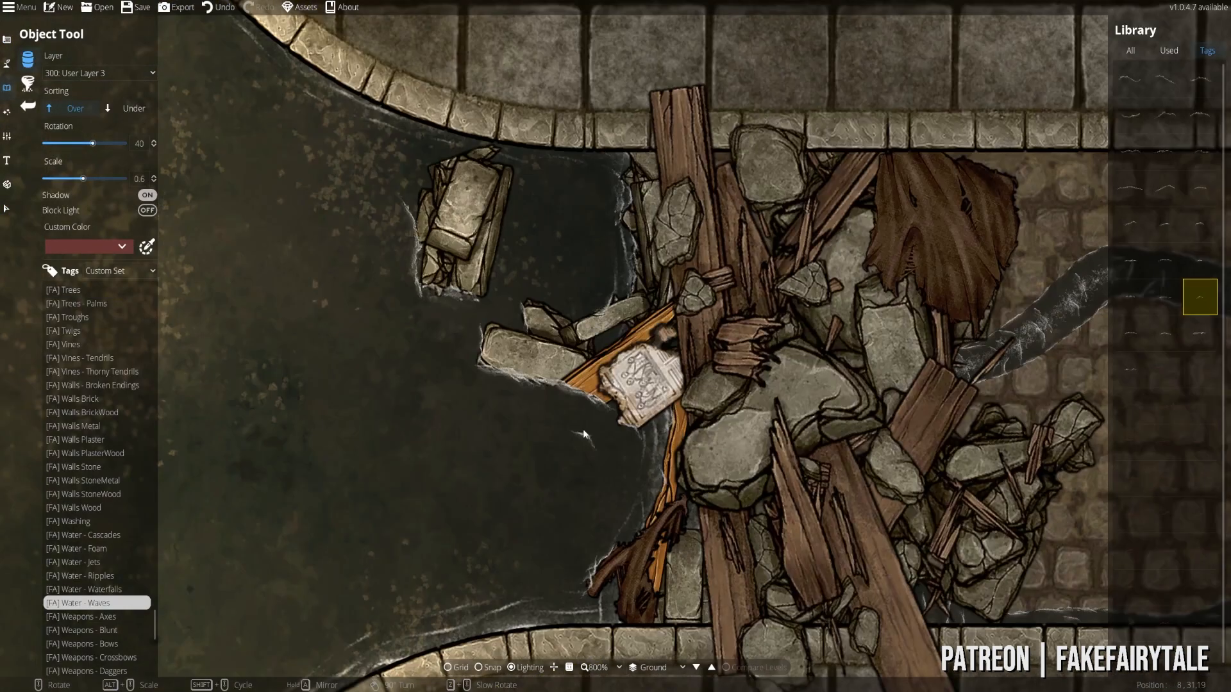
# - Add Water B Path ripples at width 0.4 inside the puddle on 100: User Layer 1
pyautogui.click(7, 64)
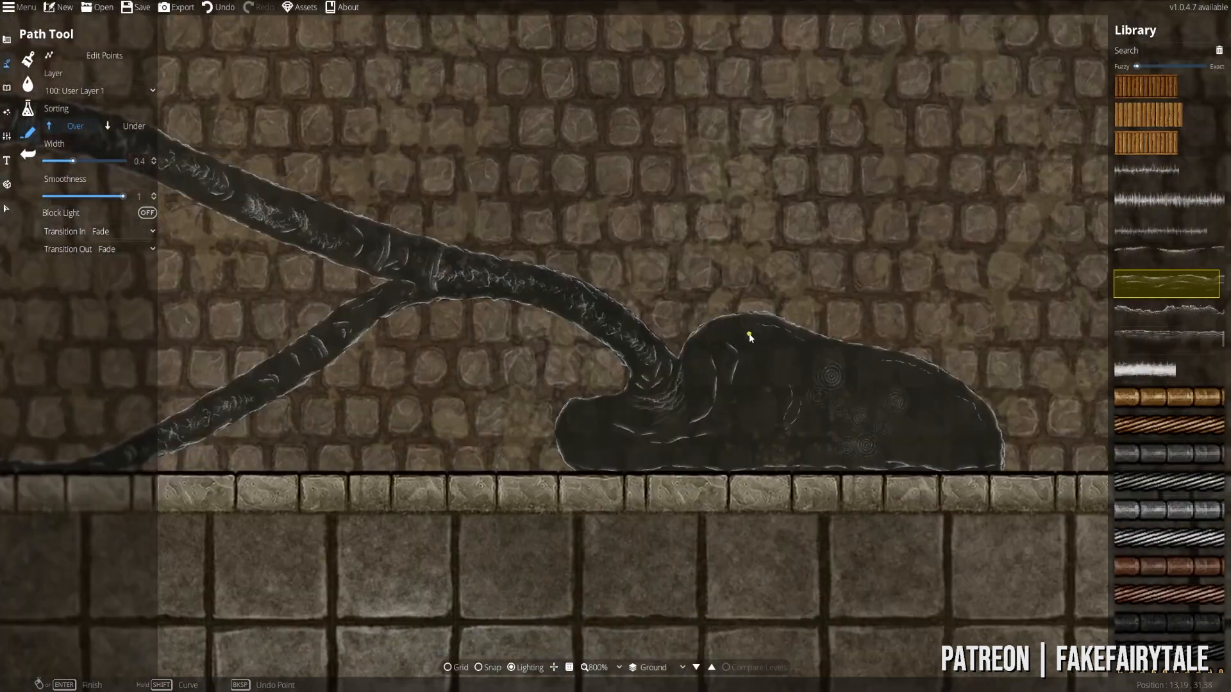
pyautogui.press('Return')
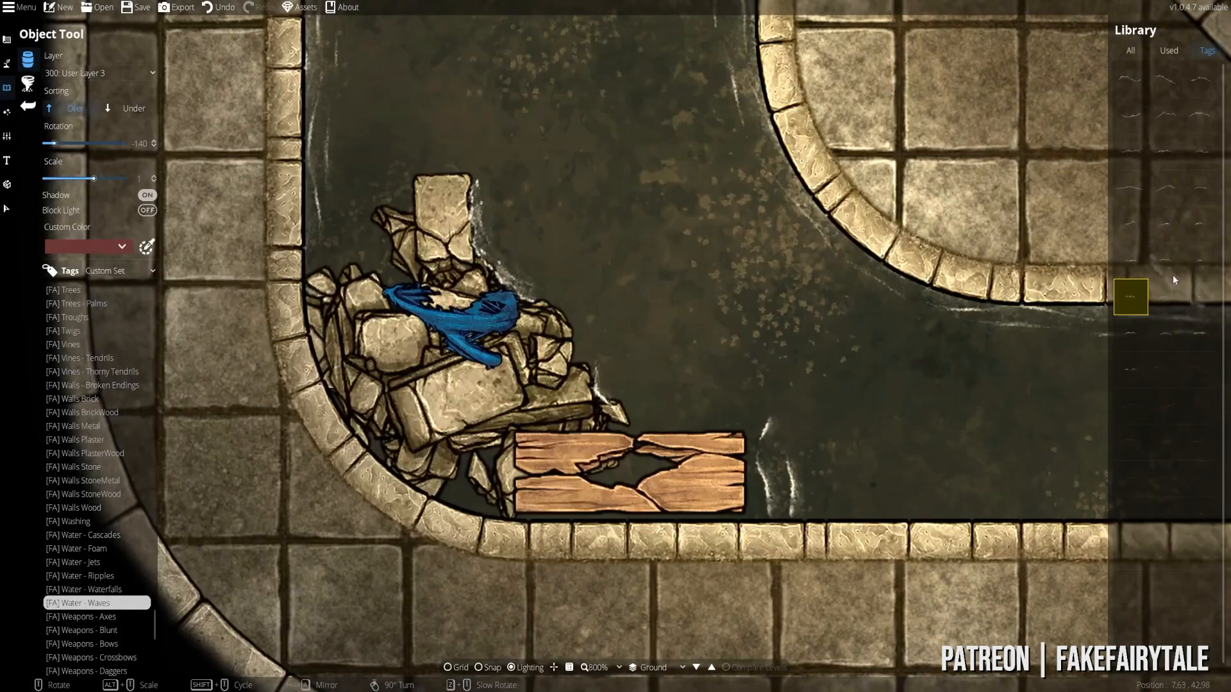
# - Place Water - Waves objects around the canal-corner rubble with the blue cloth, switching to 100: User Layer 1
pyautogui.click(1131, 261)
pyautogui.click(1198, 225)
pyautogui.click(100, 73)
pyautogui.click(333, 271)
pyautogui.click(1131, 333)
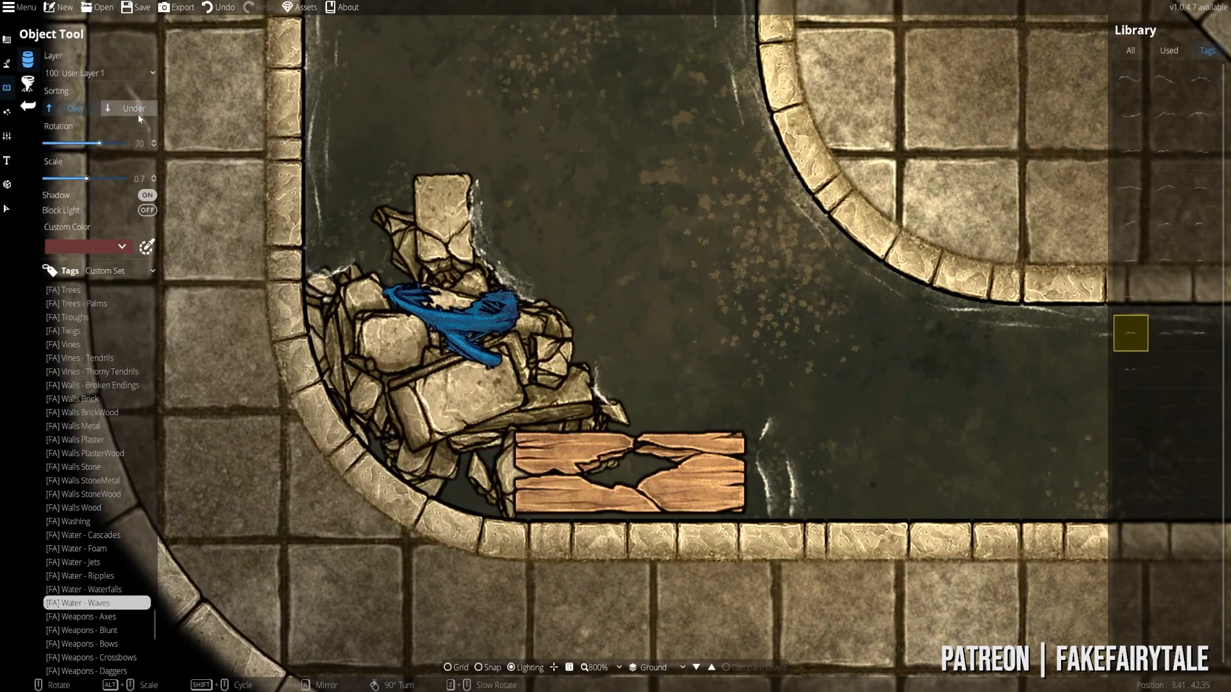
# - Submerge the eastern part of the broken plank under a water shape beside the corner rubble
pyautogui.click(7, 40)
pyautogui.click(638, 423)
pyautogui.click(634, 450)
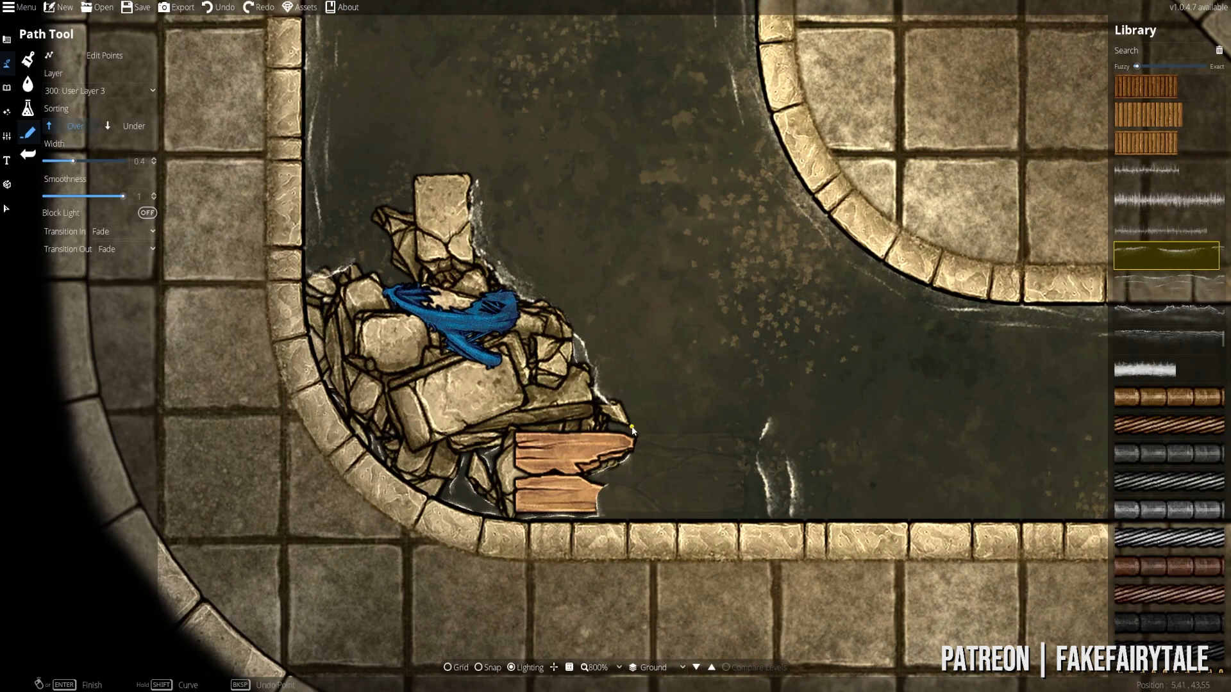
# - Prepare a small wave object at scale 0.4 for the corner rubble and open the layer choices
pyautogui.click(7, 88)
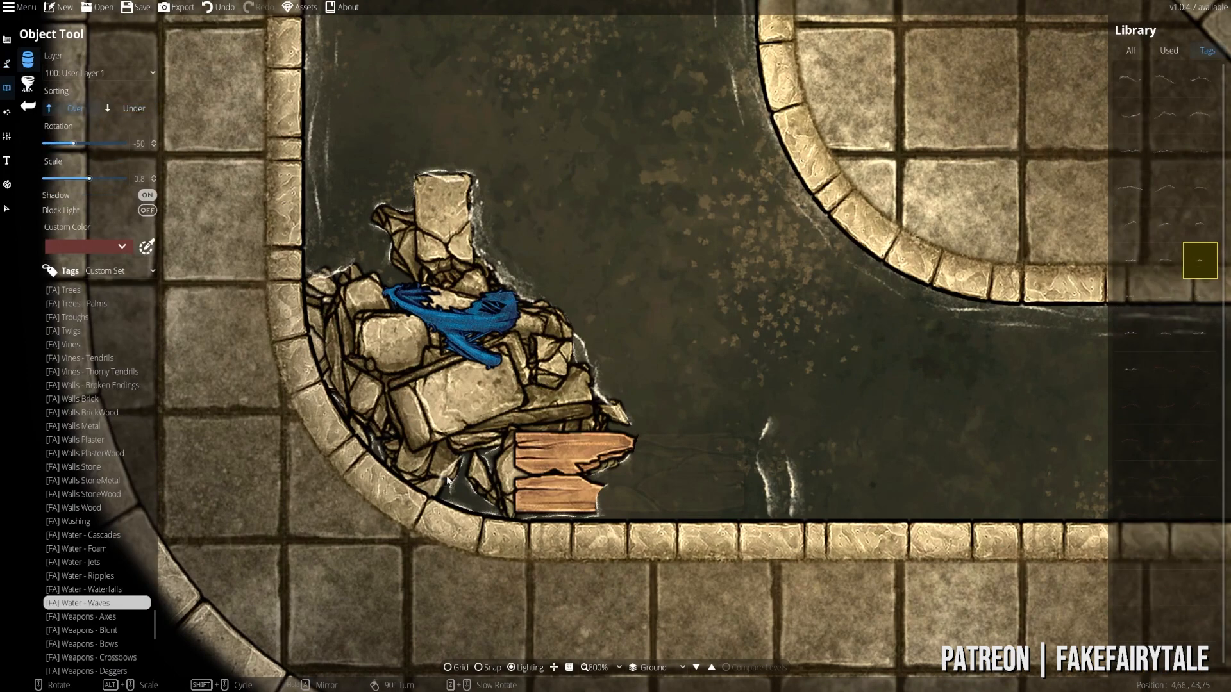
pyautogui.scroll(-3, 379, 281)
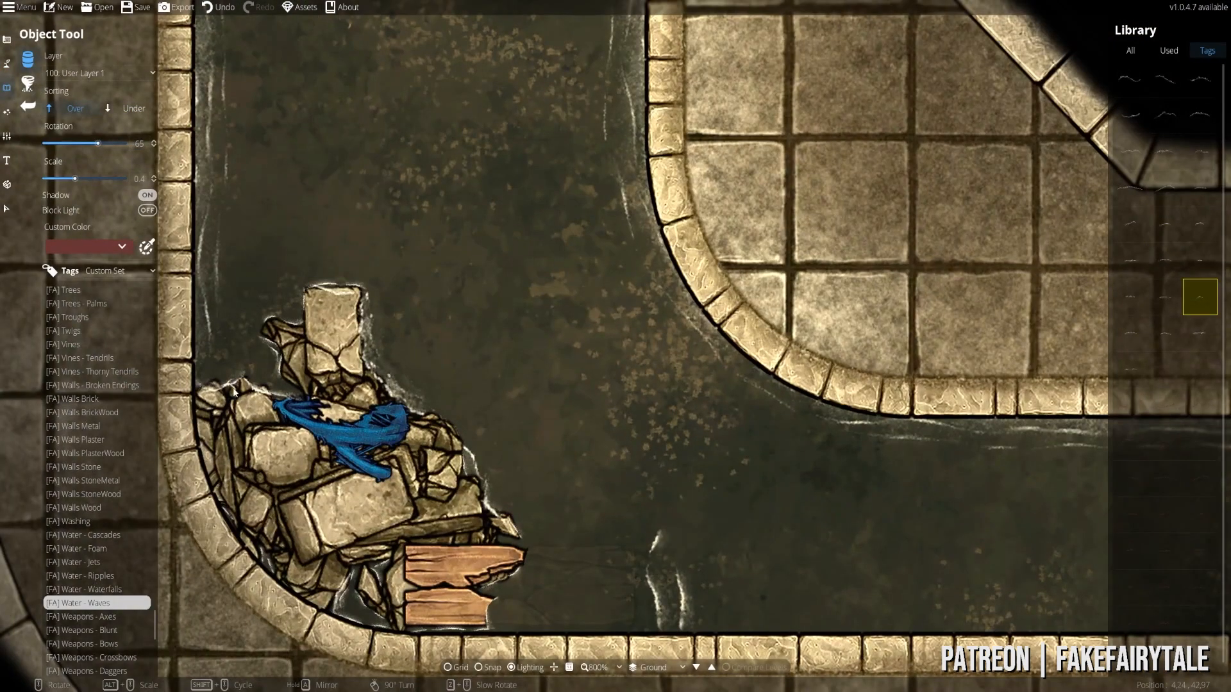
pyautogui.click(88, 74)
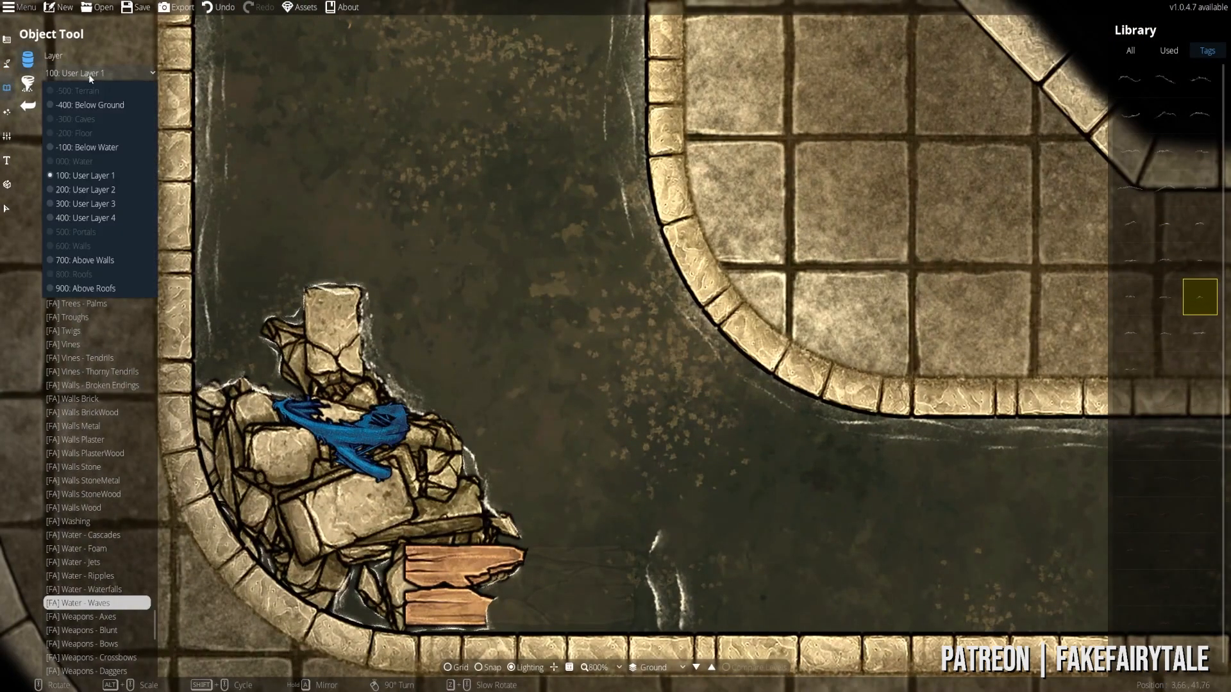
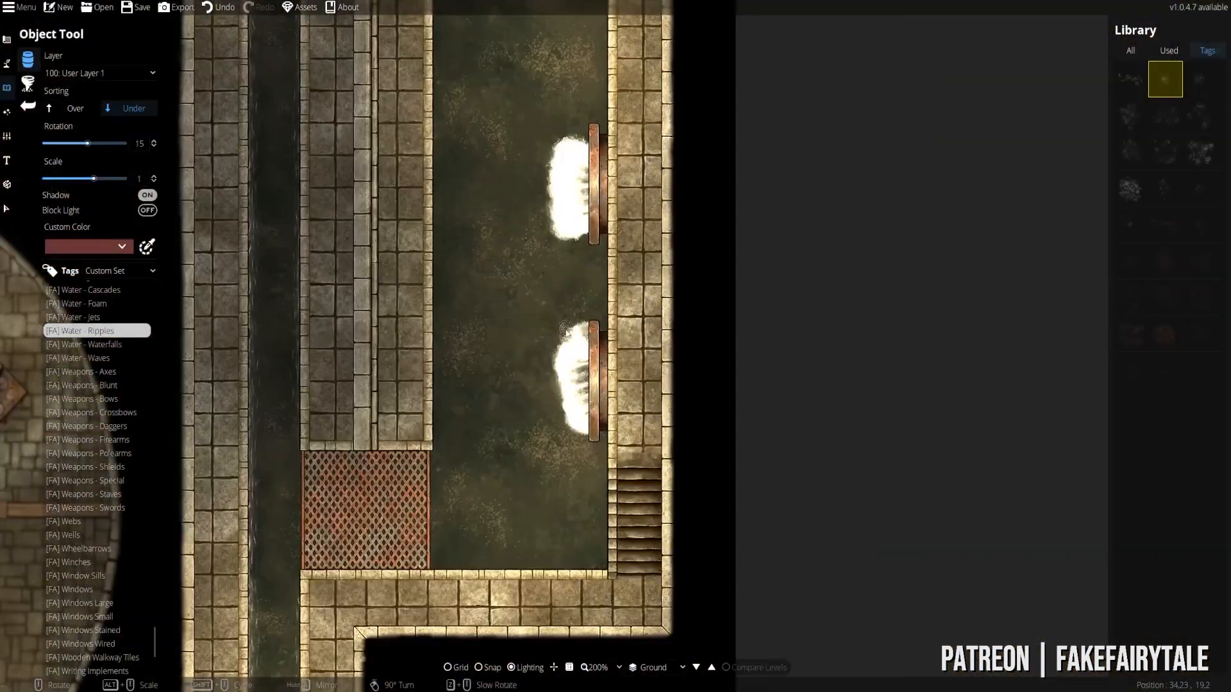
# - Try curved water paths and wave objects around the southern outlet's white foam
pyautogui.scroll(1, 98, 319)
pyautogui.click(108, 408)
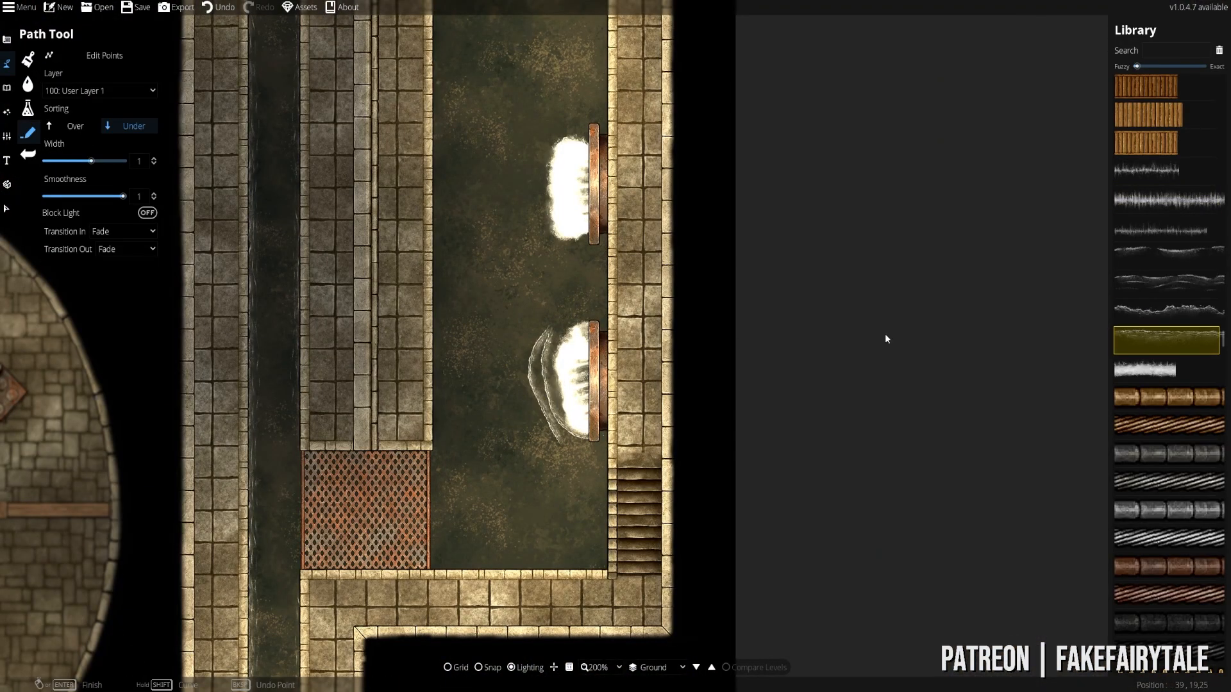
pyautogui.moveTo(1163, 369)
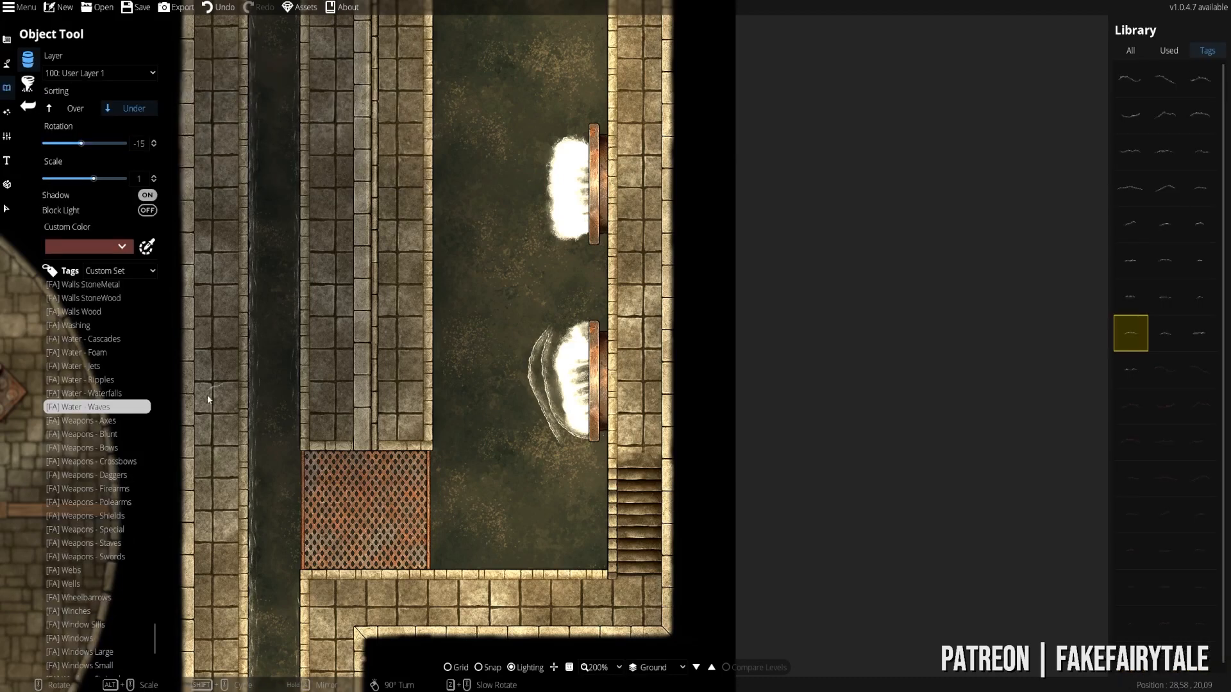
pyautogui.moveTo(1128, 227)
# - Place curved Water - Foam ripples at scale 1 around the southern outlet's white foam, sorted under on 100: User Layer 1
pyautogui.scroll(-5, 1131, 385)
pyautogui.click(1130, 498)
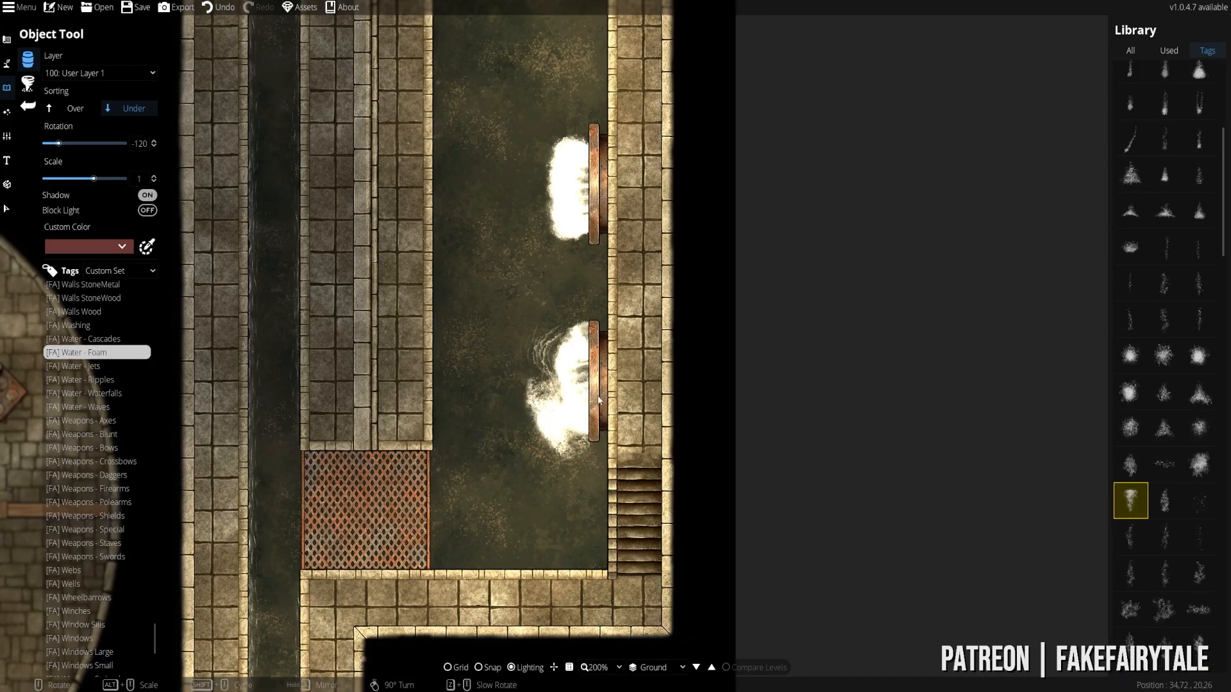
pyautogui.click(1129, 534)
pyautogui.click(1198, 610)
pyautogui.scroll(-1, 1154, 321)
pyautogui.click(1130, 98)
pyautogui.scroll(5, 1131, 320)
pyautogui.click(1130, 225)
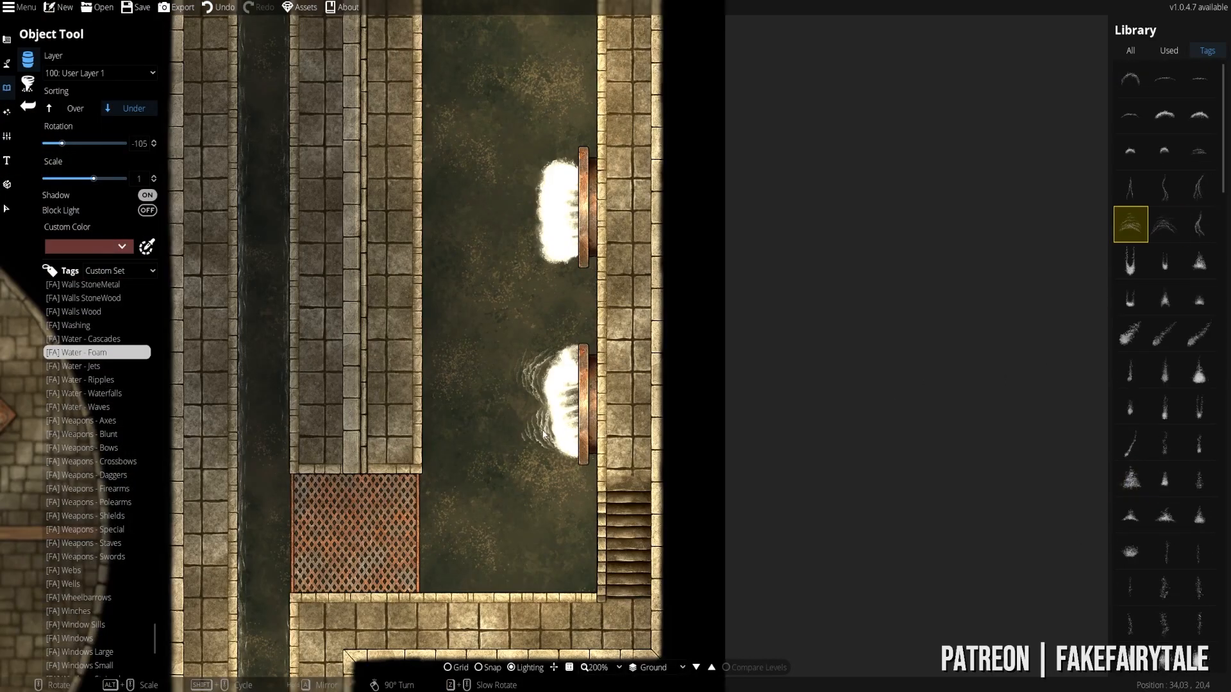
pyautogui.scroll(1, 545, 443)
pyautogui.click(544, 440)
# - Add smaller foam ripples at scale 0.7 to the southern outlet and try a cone-shaped splash beside them
pyautogui.click(1130, 152)
pyautogui.scroll(2, 506, 425)
pyautogui.click(1199, 116)
pyautogui.click(1130, 479)
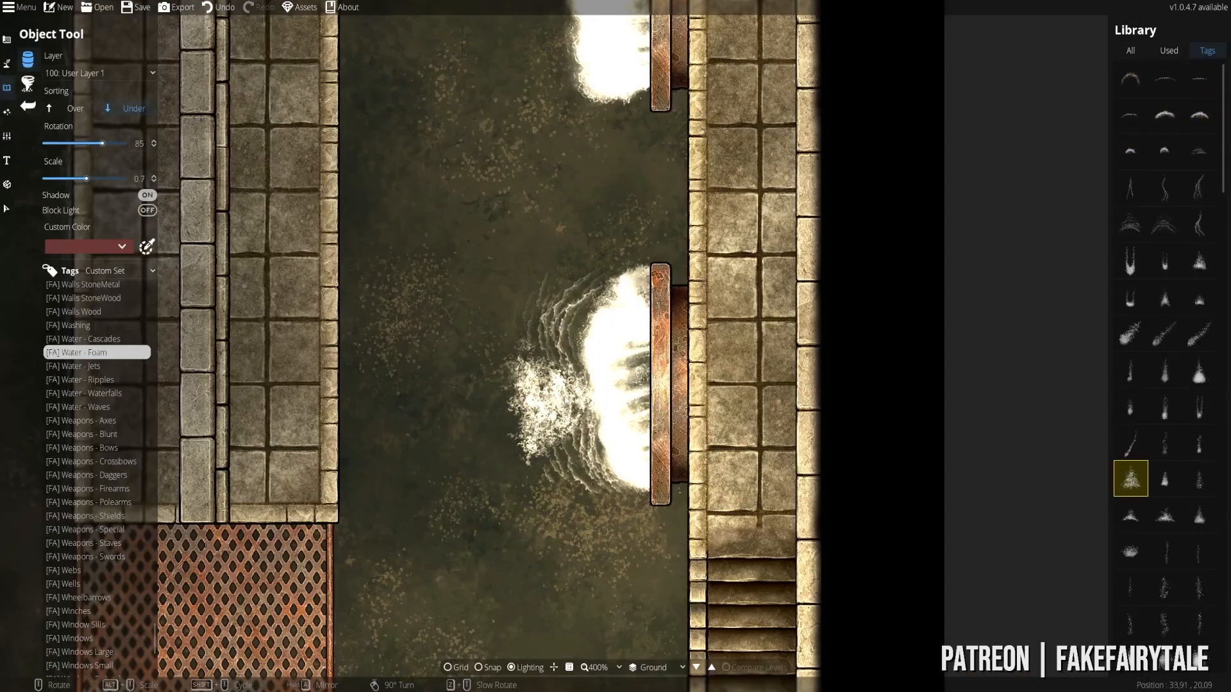
# - Place a foam splash at the northern outlet and surround it with curved foam ripples at scale 0.7
pyautogui.click(1165, 515)
pyautogui.click(1199, 334)
pyautogui.scroll(-1, 651, 448)
pyautogui.click(1199, 407)
pyautogui.click(618, 183)
pyautogui.click(1165, 152)
pyautogui.click(1130, 225)
pyautogui.scroll(-3, 591, 161)
pyautogui.scroll(1, 591, 161)
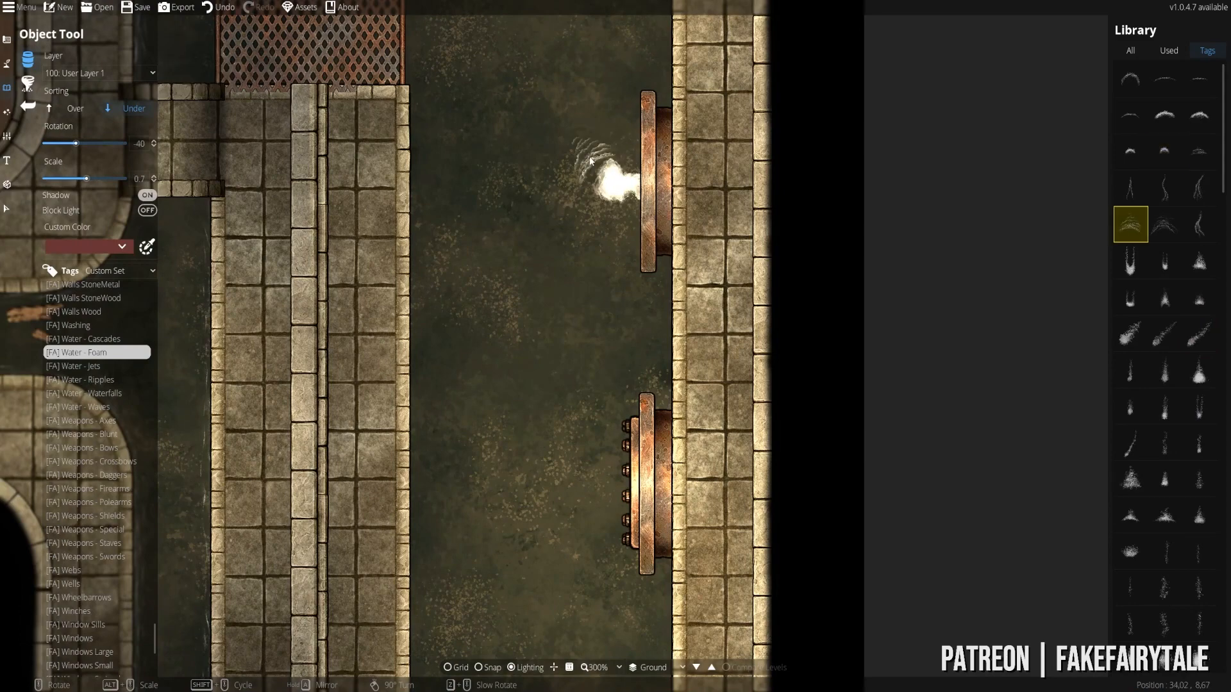
pyautogui.click(614, 212)
# - Line the western edges of the two southern outlets' foam with thin foam arcs at scale 0.7
pyautogui.click(1165, 79)
pyautogui.scroll(10, 551, 333)
pyautogui.click(489, 417)
pyautogui.click(1199, 79)
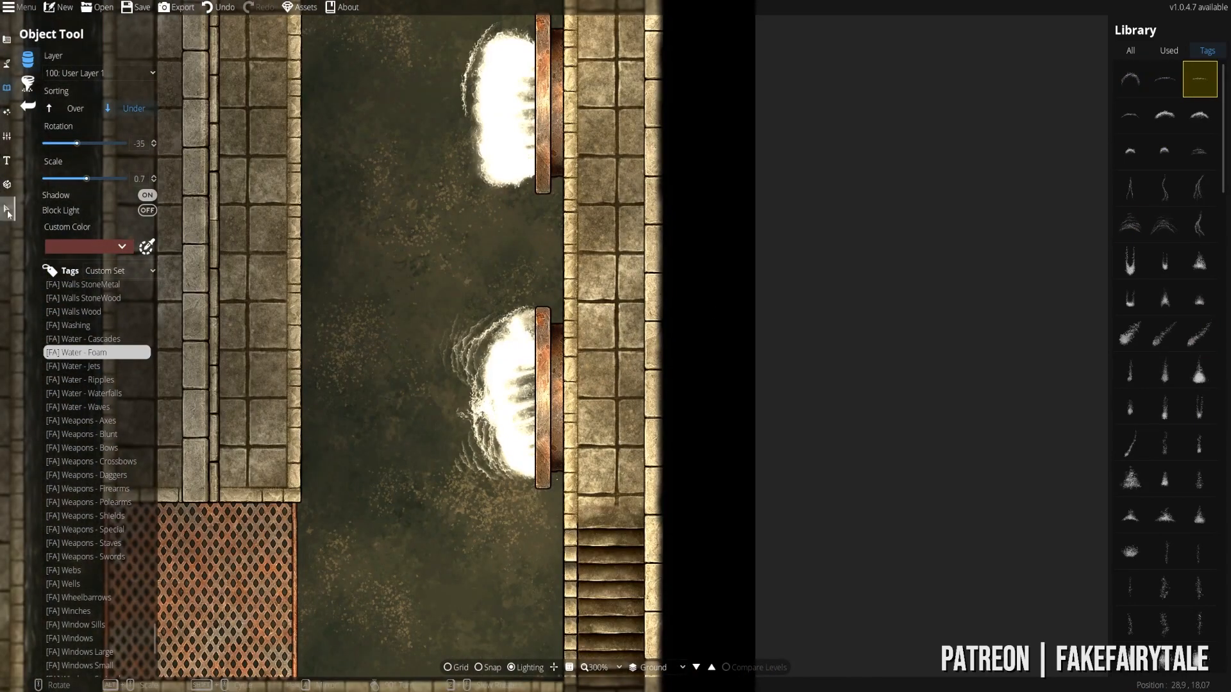
# - Draw Water C Path rings at width 1 around the southern outlet's foam, undoing a stroke
pyautogui.click(6, 63)
pyautogui.click(1186, 313)
pyautogui.hotkey('ctrl', 'z')
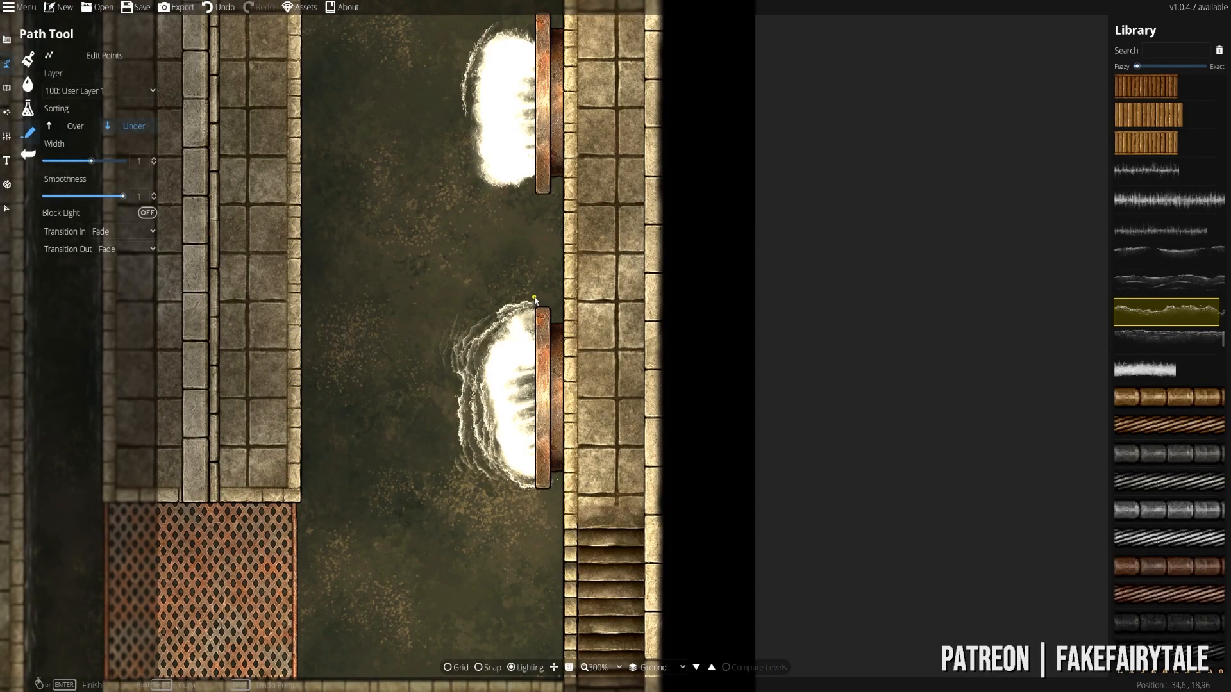
pyautogui.moveTo(471, 262); pyautogui.dragTo(541, 173)
pyautogui.click(544, 478)
# - Lower the path smoothness to 0.2, add an outer Water C Path arc around the southern outlet and try the Water D Path
pyautogui.scroll(-2, 498, 357)
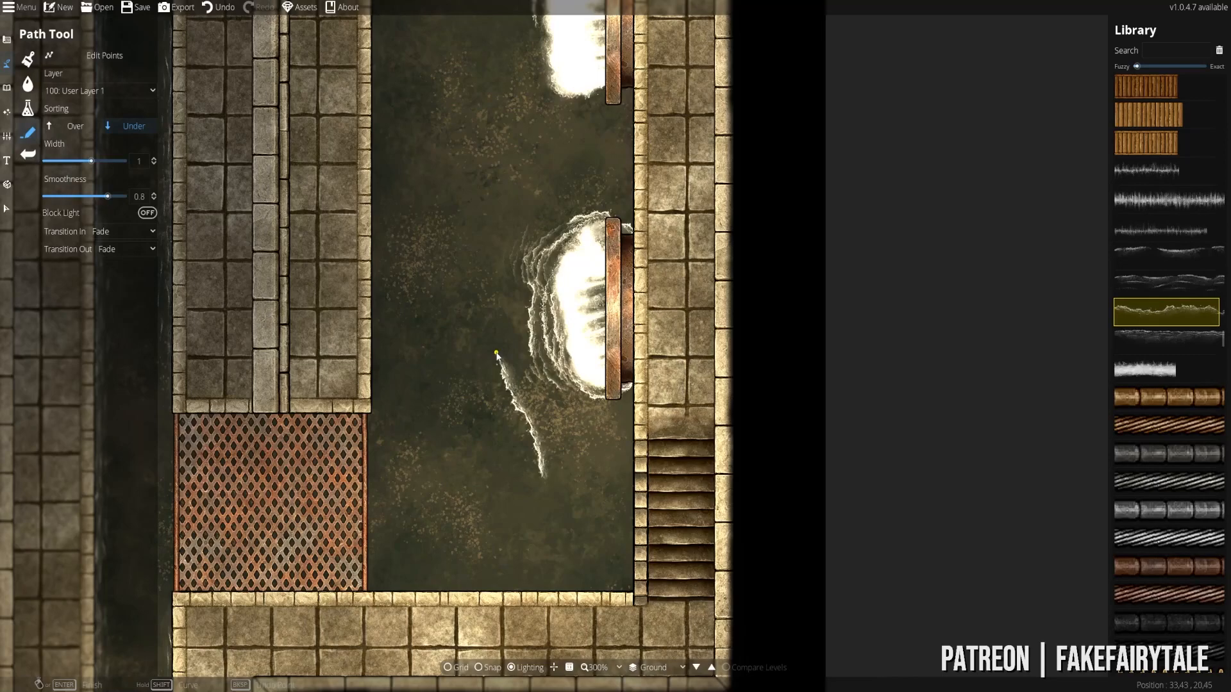
pyautogui.click(544, 384)
pyautogui.click(515, 314)
pyautogui.rightClick(526, 266)
pyautogui.click(1166, 341)
pyautogui.click(585, 418)
# - Draw Water B and Water A Path ripples along the channel's southern wall and up its eastern wall to the southern outlet
pyautogui.click(1167, 284)
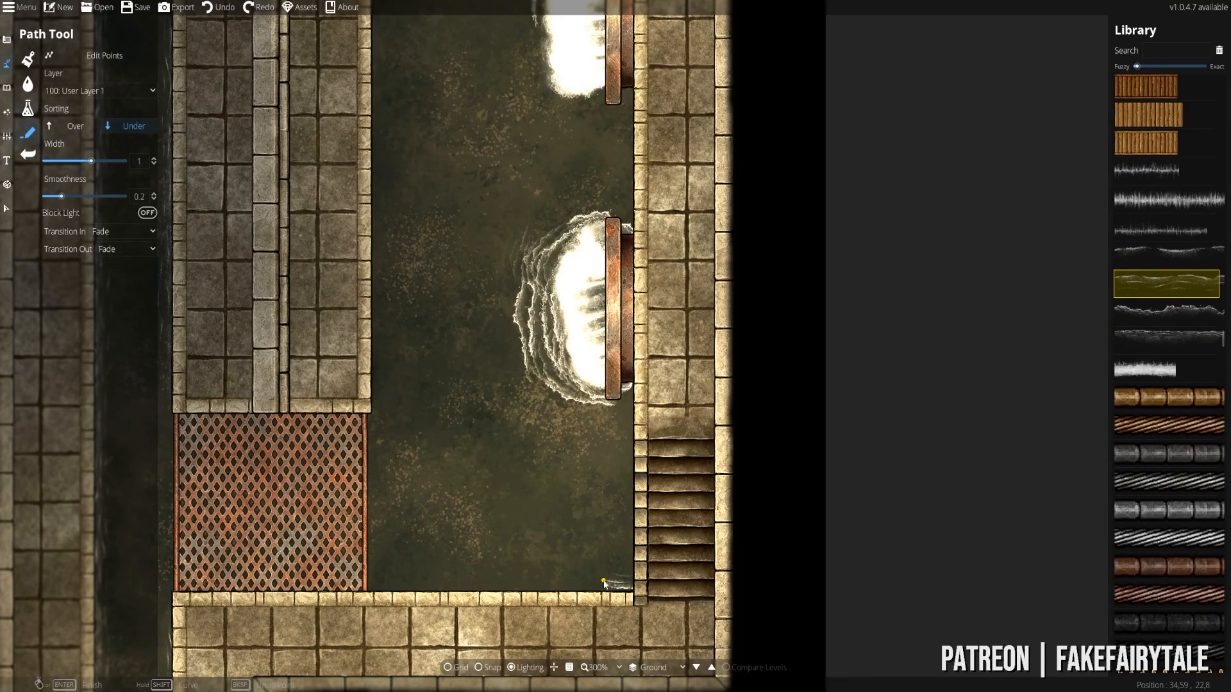
pyautogui.rightClick(307, 582)
pyautogui.moveTo(308, 582); pyautogui.dragTo(495, 571)
pyautogui.click(1166, 255)
pyautogui.rightClick(819, 579)
pyautogui.click(1167, 283)
pyautogui.click(817, 379)
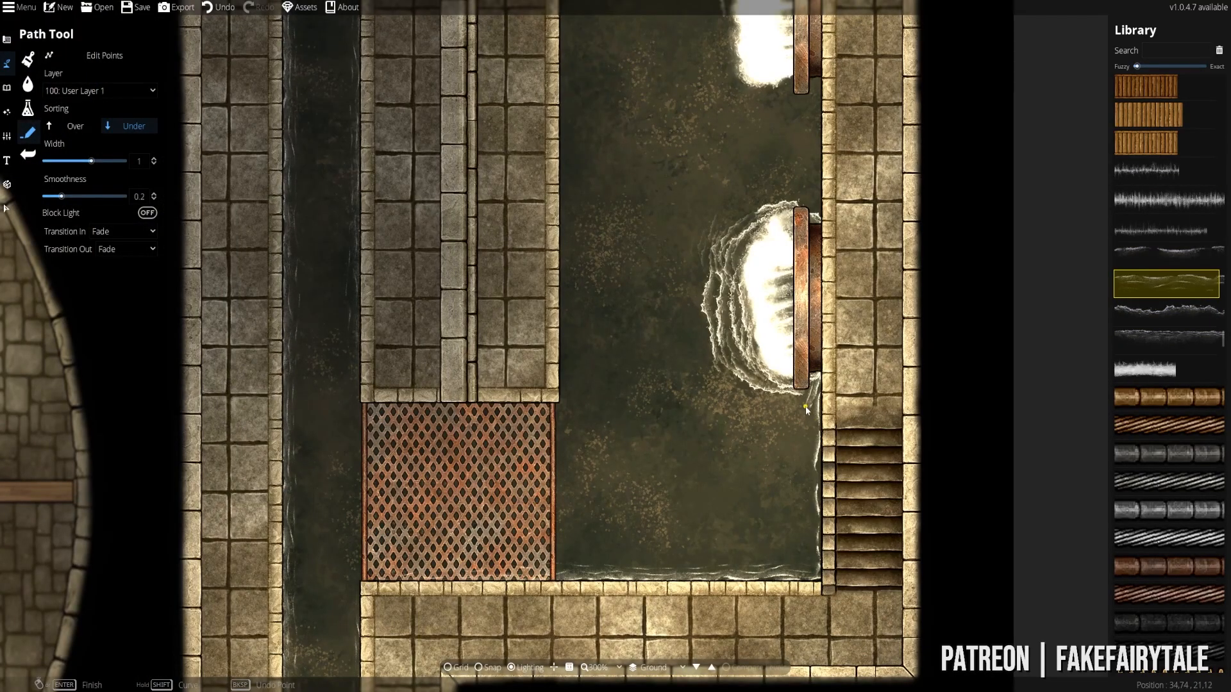
# - Draw Water C Path waves along the eastern wall between the two southern outlets
pyautogui.moveTo(782, 269); pyautogui.dragTo(742, 498)
pyautogui.click(1166, 312)
pyautogui.click(777, 308)
pyautogui.rightClick(778, 448)
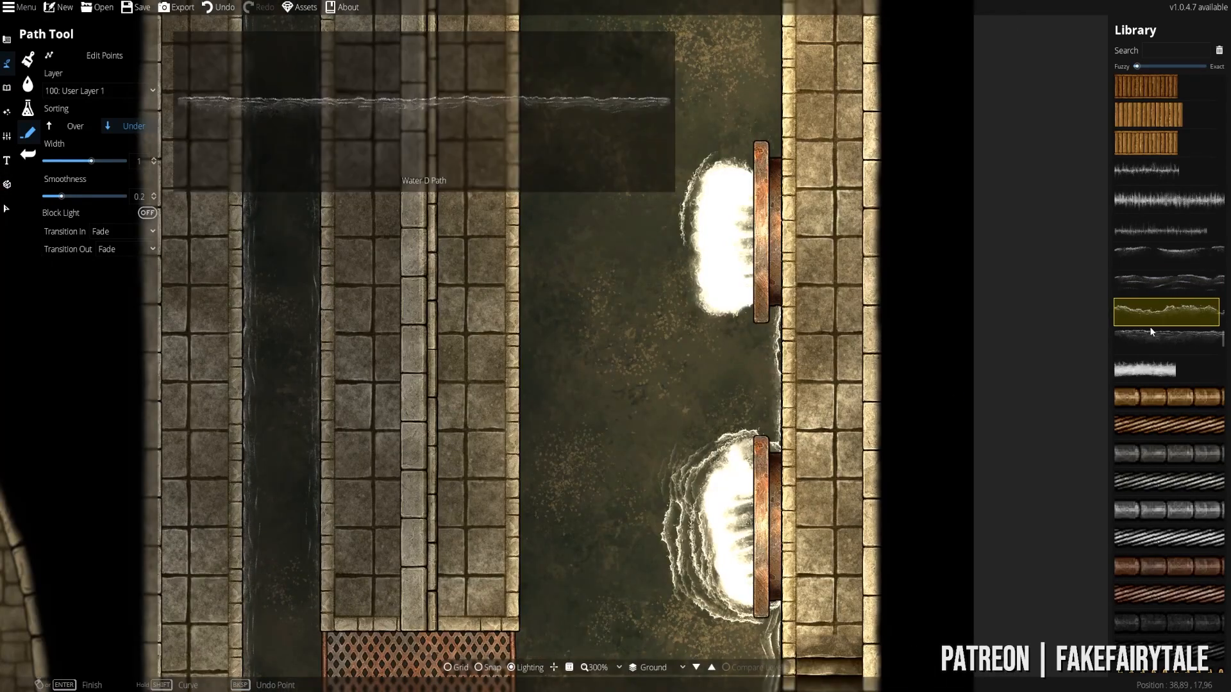
# - Draw Water C Path waves along the channel's western wall opposite the outlets, up to the northern outlet
pyautogui.rightClick(525, 442)
pyautogui.moveTo(577, 51); pyautogui.dragTo(577, 660)
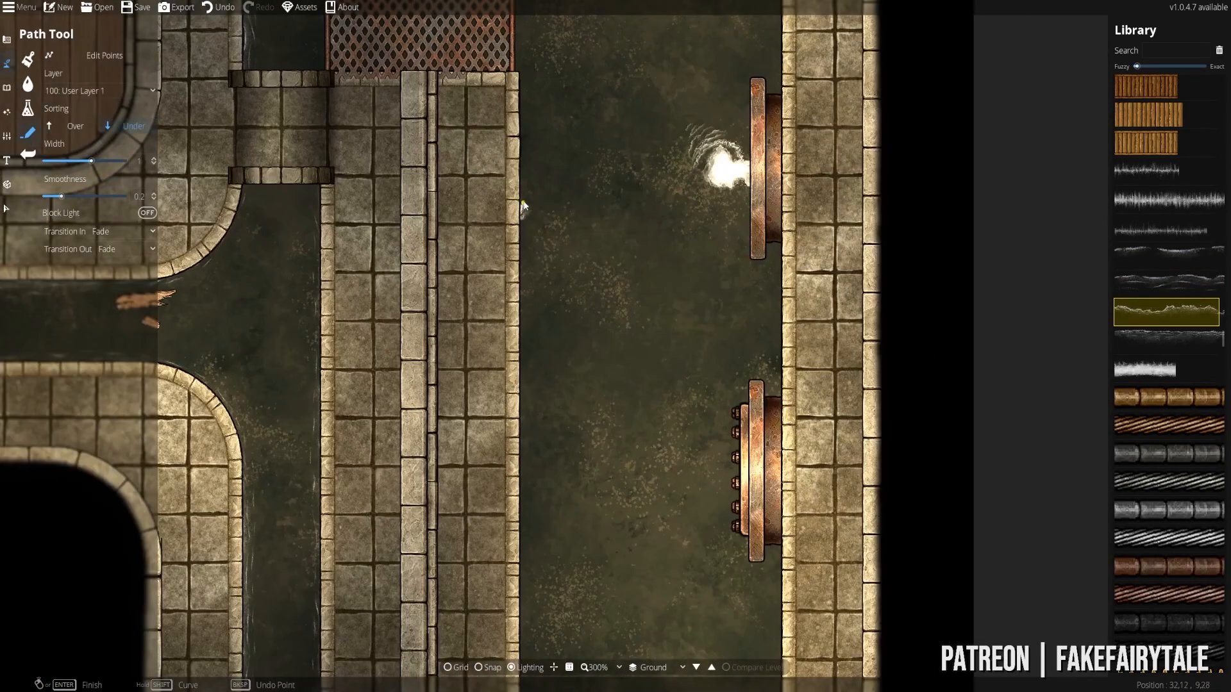
pyautogui.rightClick(523, 109)
pyautogui.click(1166, 284)
pyautogui.rightClick(526, 93)
pyautogui.click(7, 209)
pyautogui.click(514, 199)
pyautogui.click(7, 136)
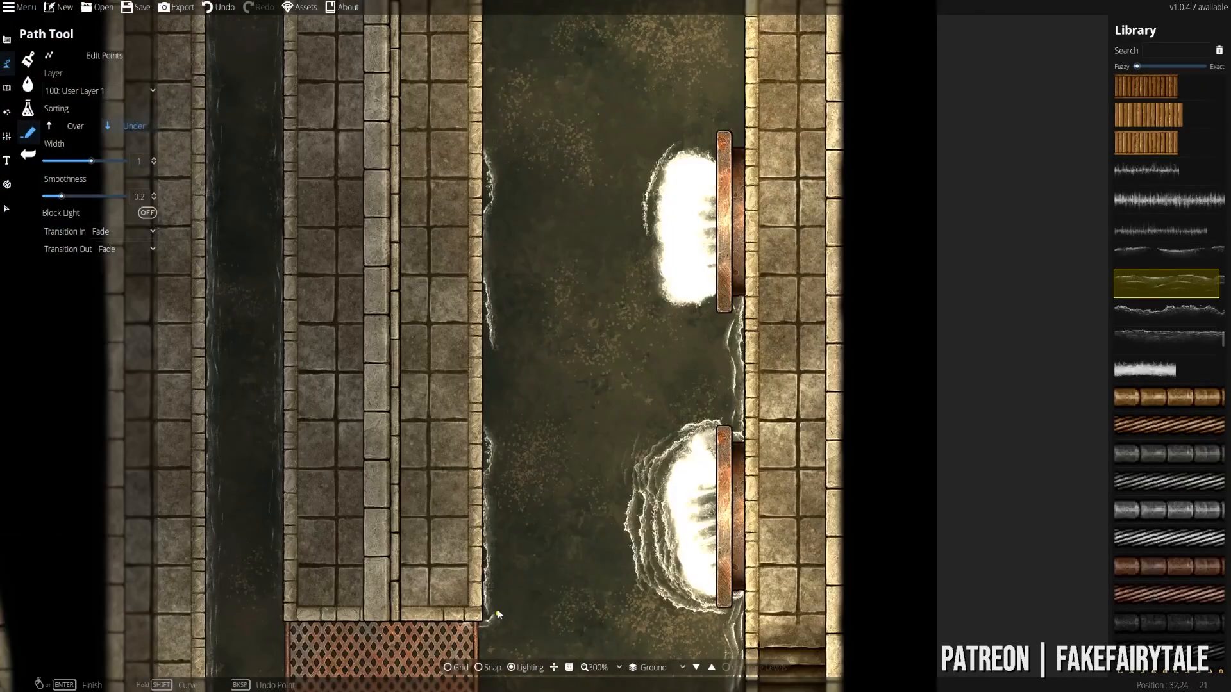
# - Add Water B Path ripples beside the waves along the whole western wall, and toggle point editing
pyautogui.click(493, 315)
pyautogui.click(503, 192)
pyautogui.moveTo(491, 83); pyautogui.dragTo(450, 461)
pyautogui.click(450, 84)
pyautogui.moveTo(458, 97); pyautogui.dragTo(437, 254)
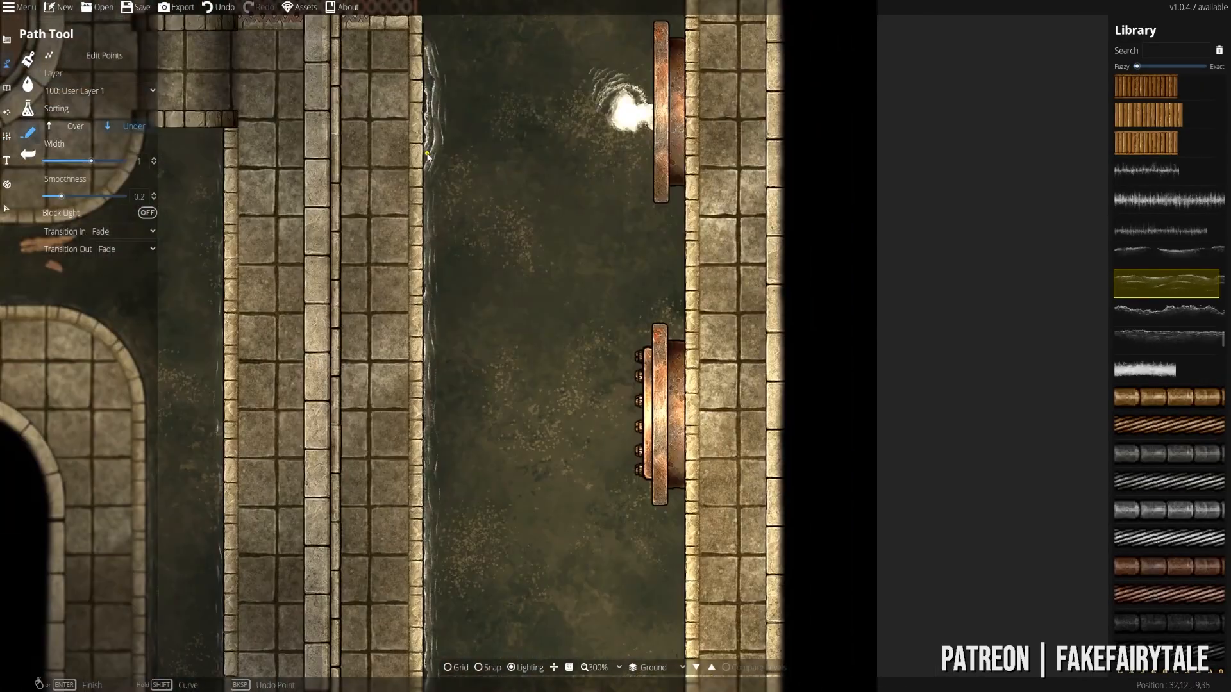
pyautogui.rightClick(436, 84)
pyautogui.moveTo(513, 609); pyautogui.dragTo(441, 140)
pyautogui.click(104, 55)
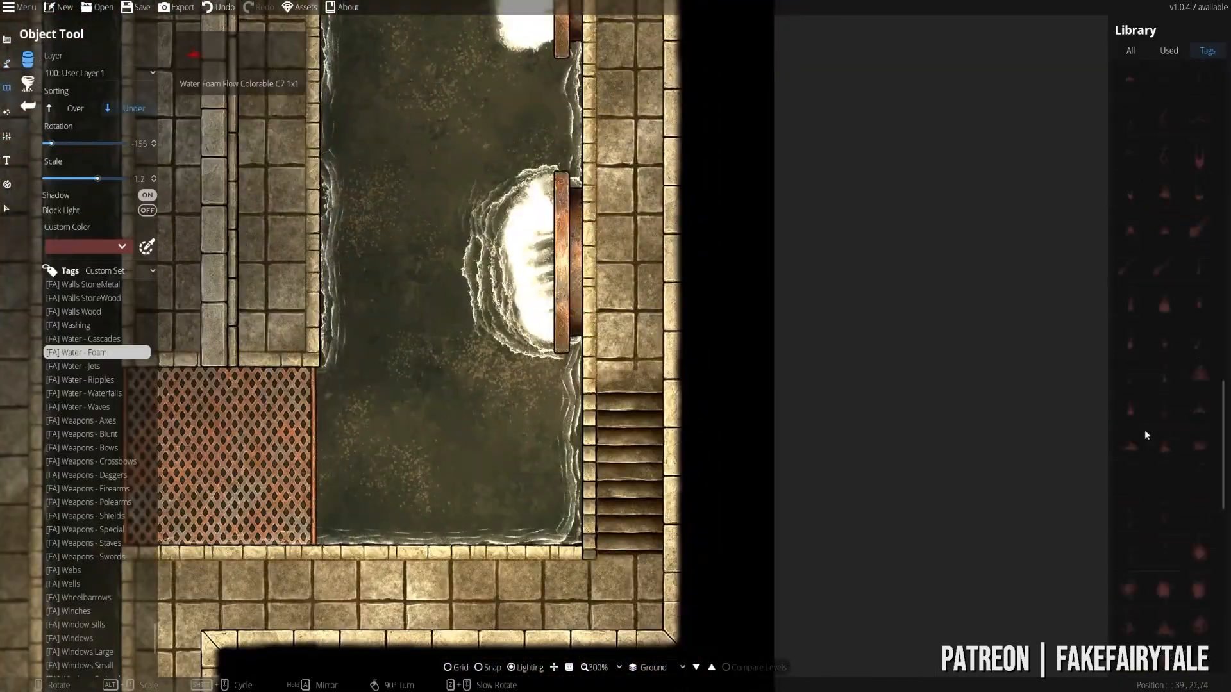
# - Surround the outlets' foam with light grey foam ripples, scale 1.2 at the southern outlets and 0.9 at the northern one, and change the custom colour
pyautogui.click(88, 247)
pyautogui.click(595, 256)
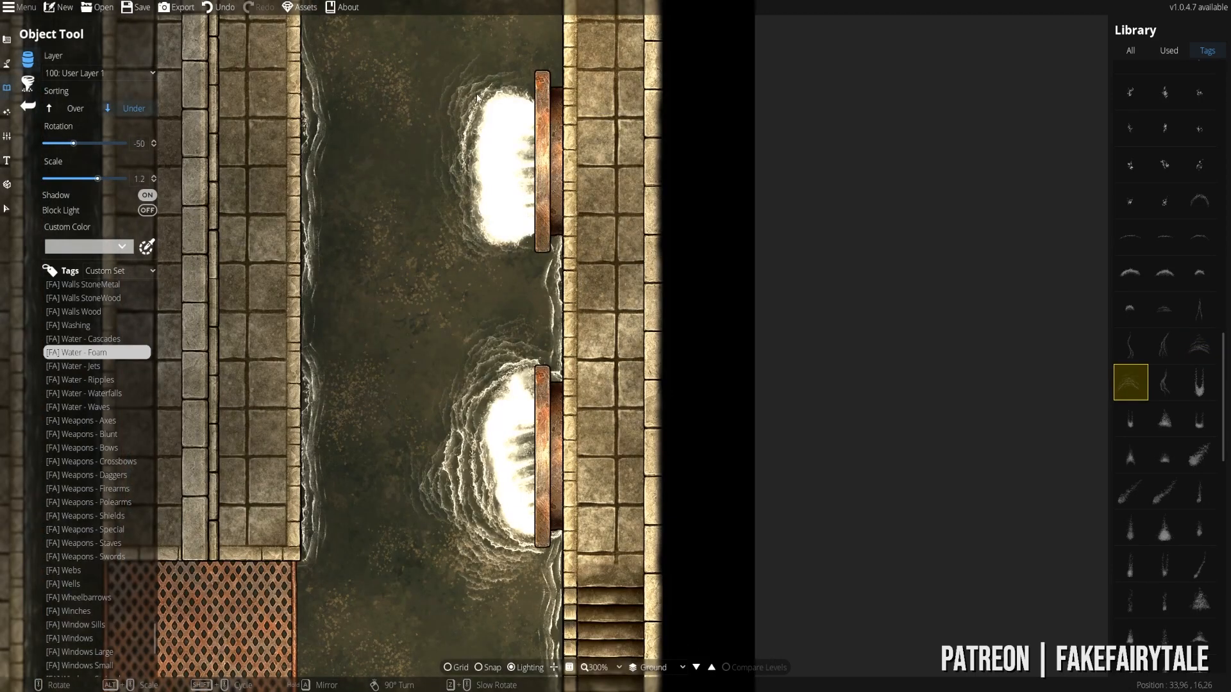
pyautogui.click(1199, 346)
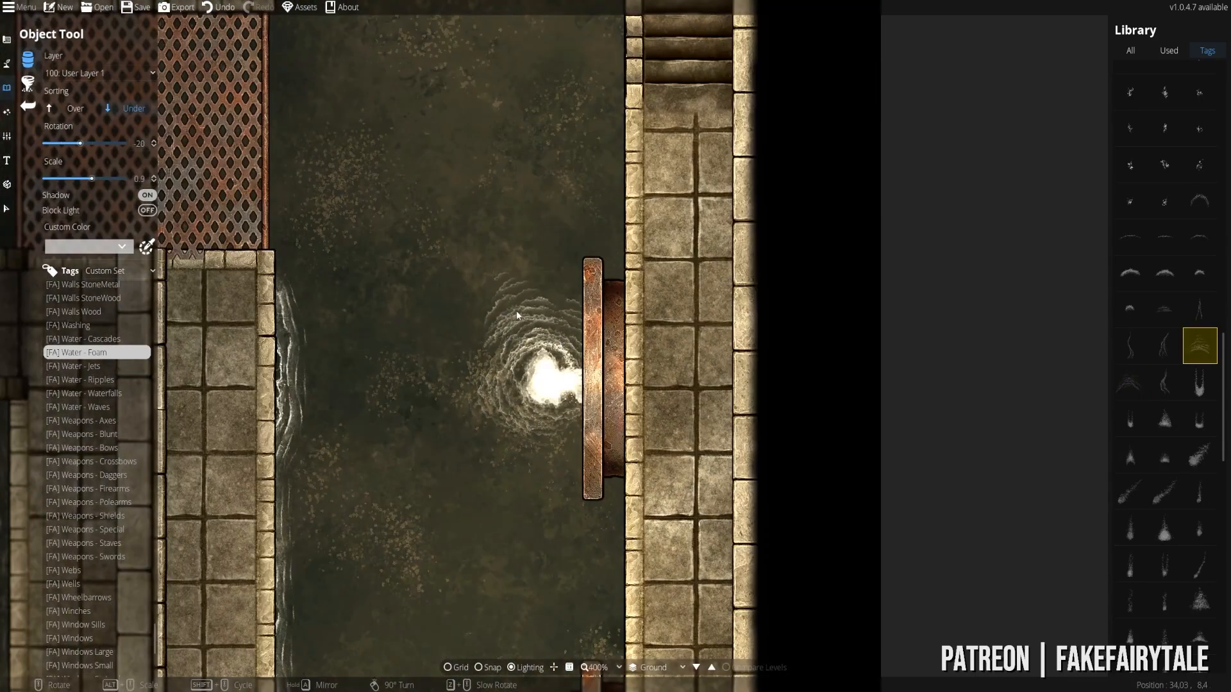
pyautogui.click(88, 247)
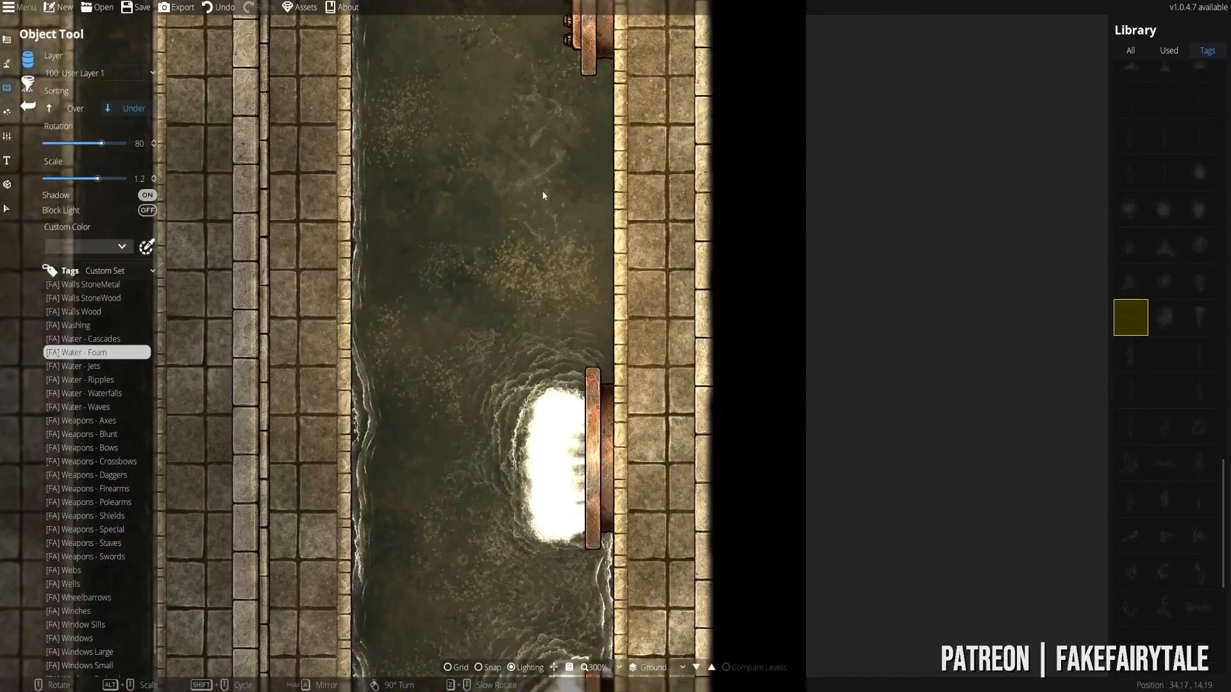
# - Move the straight paths along the iron grate's edges to the layer -100: Below Water
pyautogui.click(88, 246)
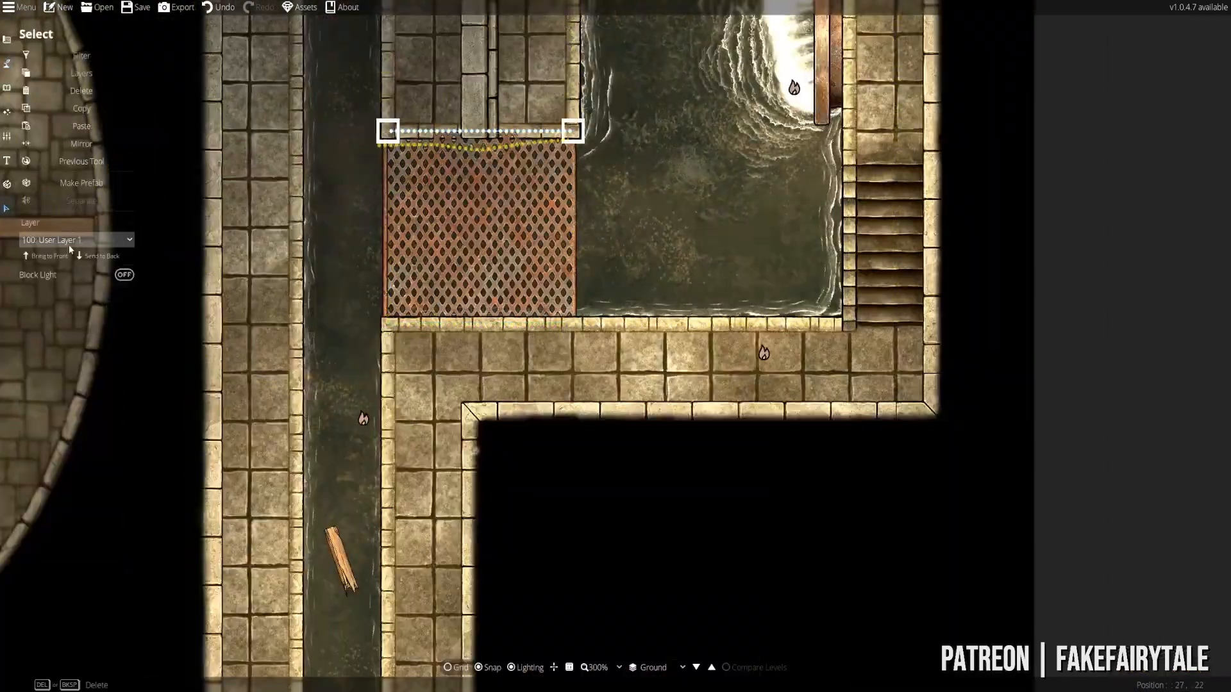
pyautogui.click(70, 242)
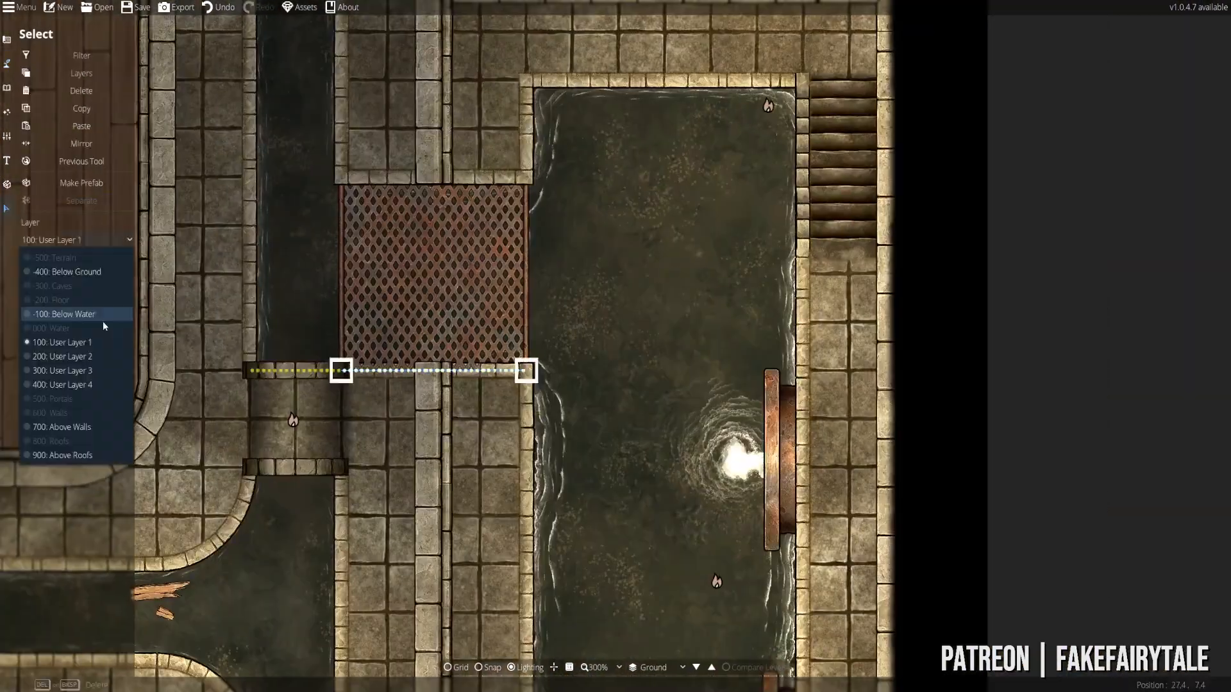
pyautogui.click(102, 321)
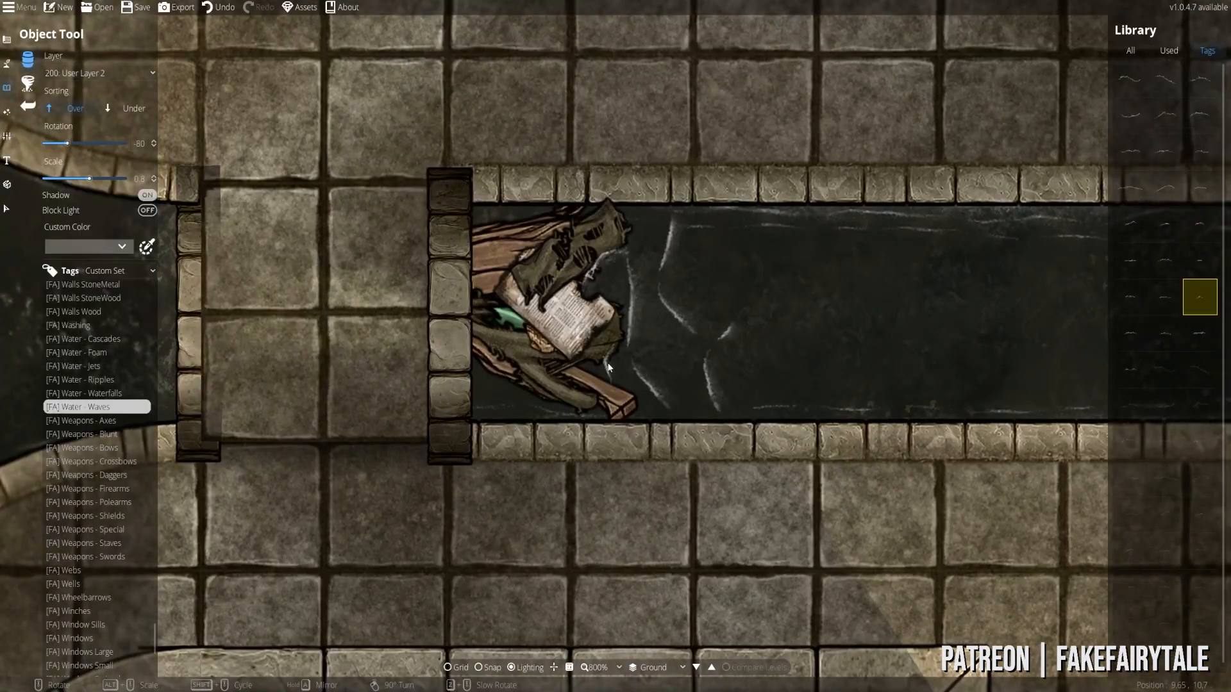
# - Shift the waves in front of the cloth and plank rubble east of the small bridge closer to the rubble
pyautogui.scroll(-3, 608, 367)
pyautogui.scroll(-1, 628, 258)
pyautogui.press('x')
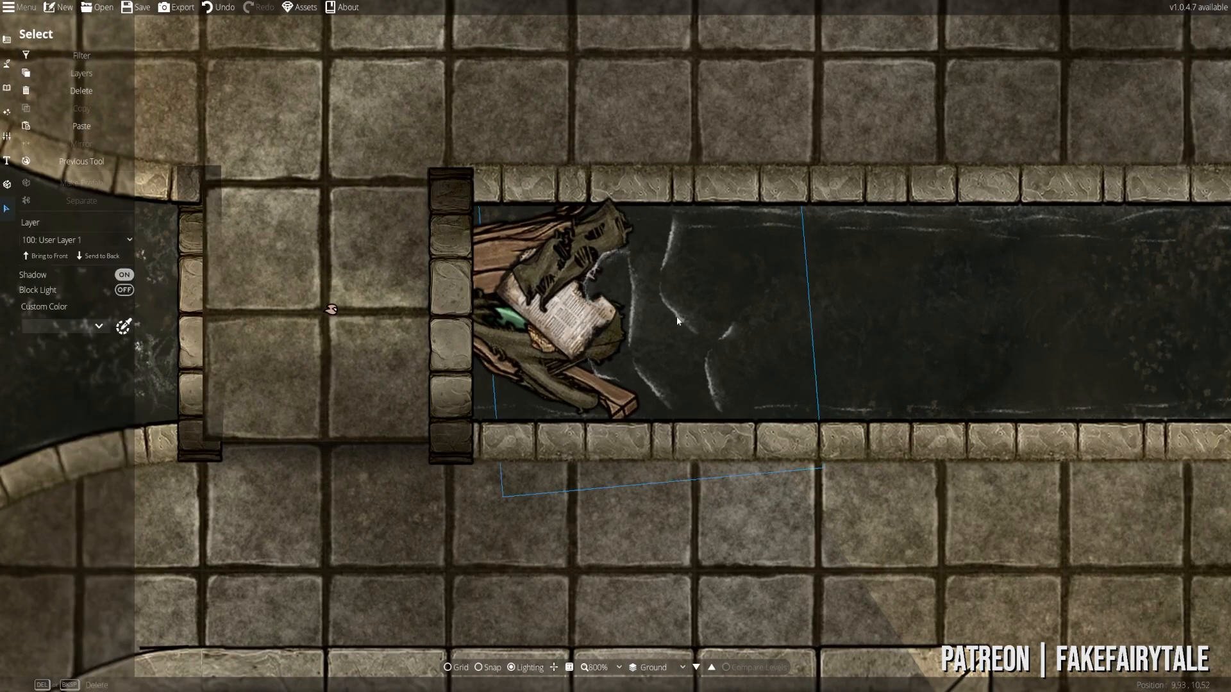
pyautogui.click(655, 391)
pyautogui.moveTo(642, 310); pyautogui.dragTo(630, 308)
pyautogui.press('p')
pyautogui.click(464, 226)
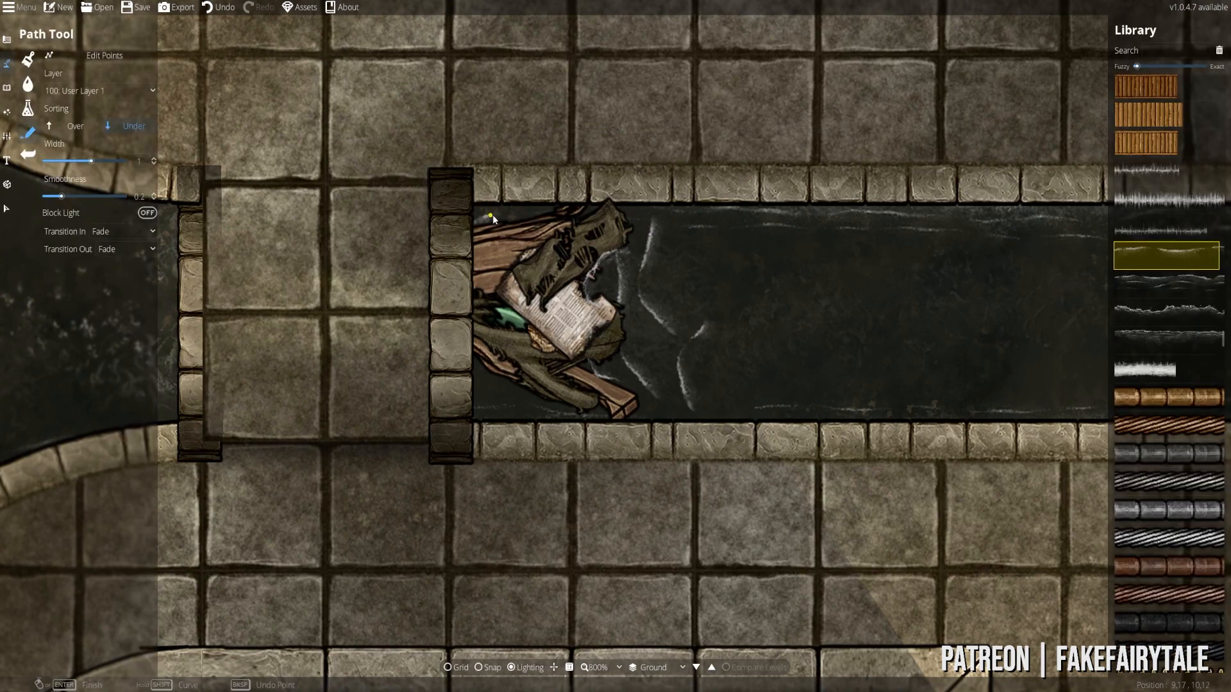
# - Edge the rubble beside the small bridge with a water path on User Layer 3, width 0.47 and smoothness 1
pyautogui.press('x')
pyautogui.click(201, 296)
pyautogui.press('pageup')
pyautogui.press('p')
pyautogui.scroll(-2, 581, 278)
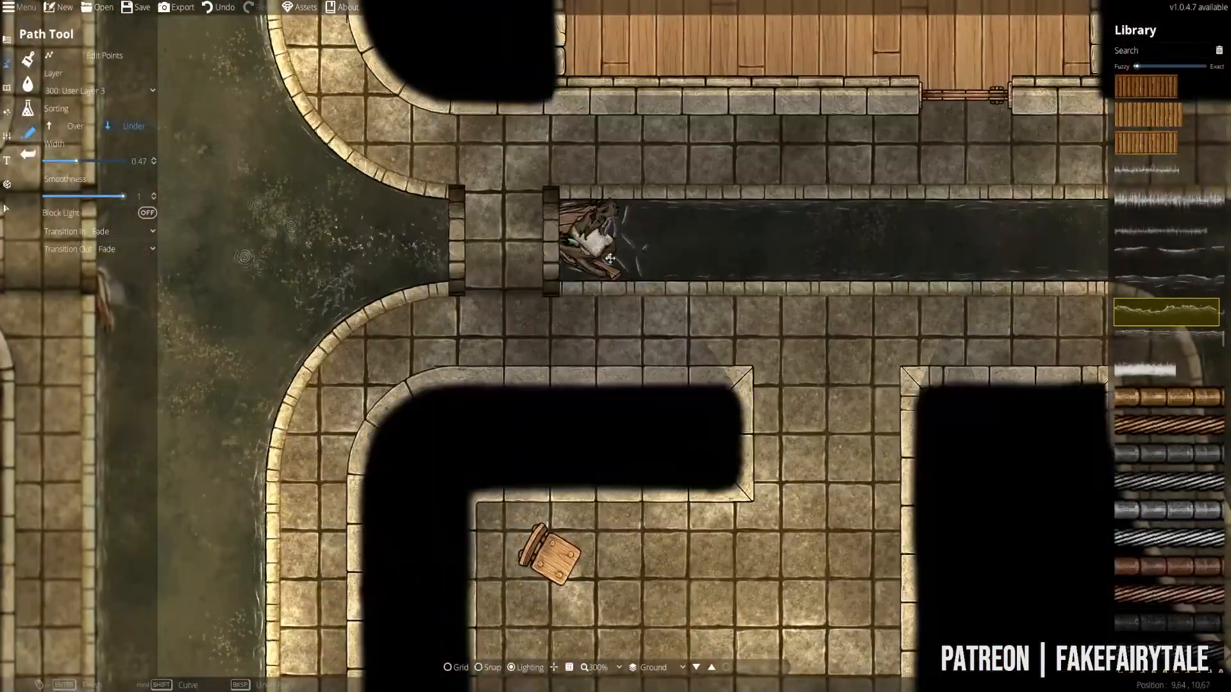
# - Add a dark blue pattern shape on User Layer 1 over the wood splinters floating west of the stone slab
pyautogui.press('o')
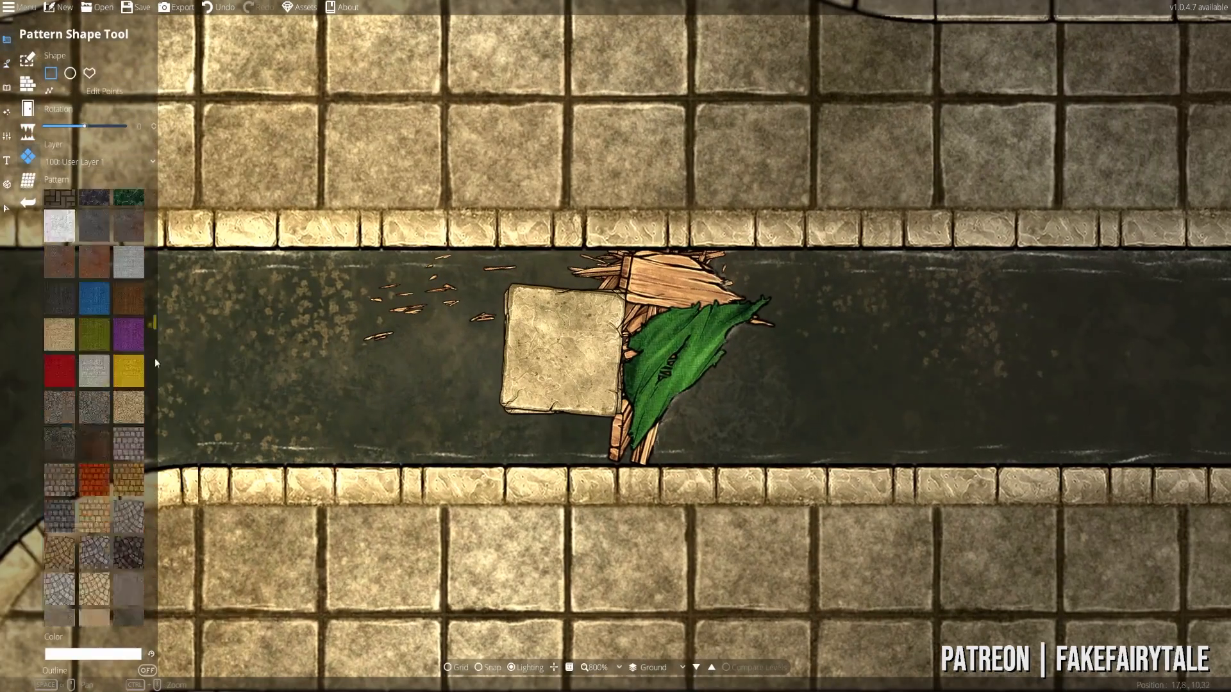
pyautogui.scroll(-10, 154, 356)
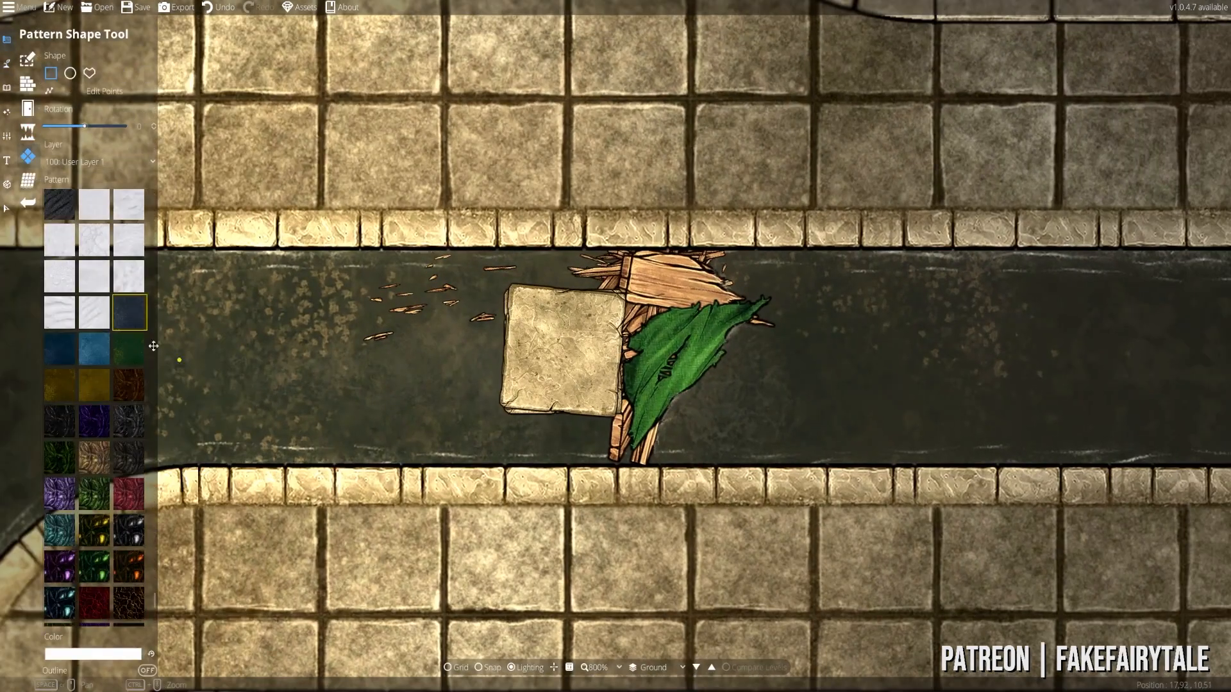
pyautogui.click(394, 354)
pyautogui.press('v')
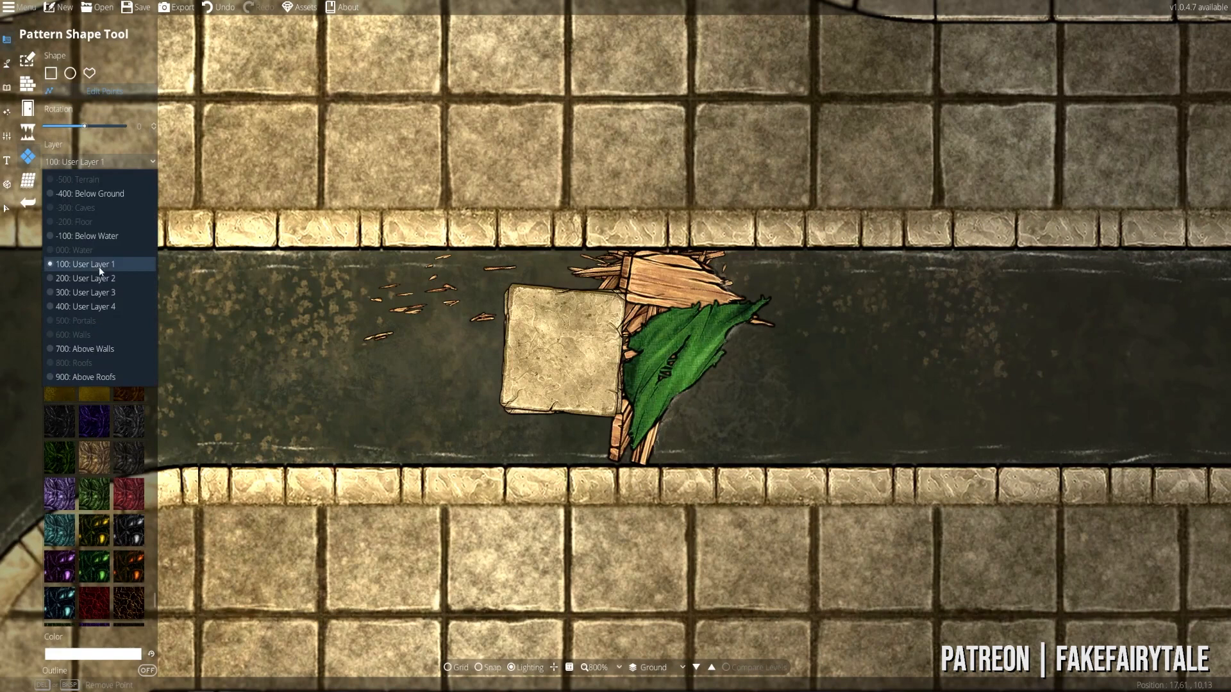
pyautogui.click(101, 266)
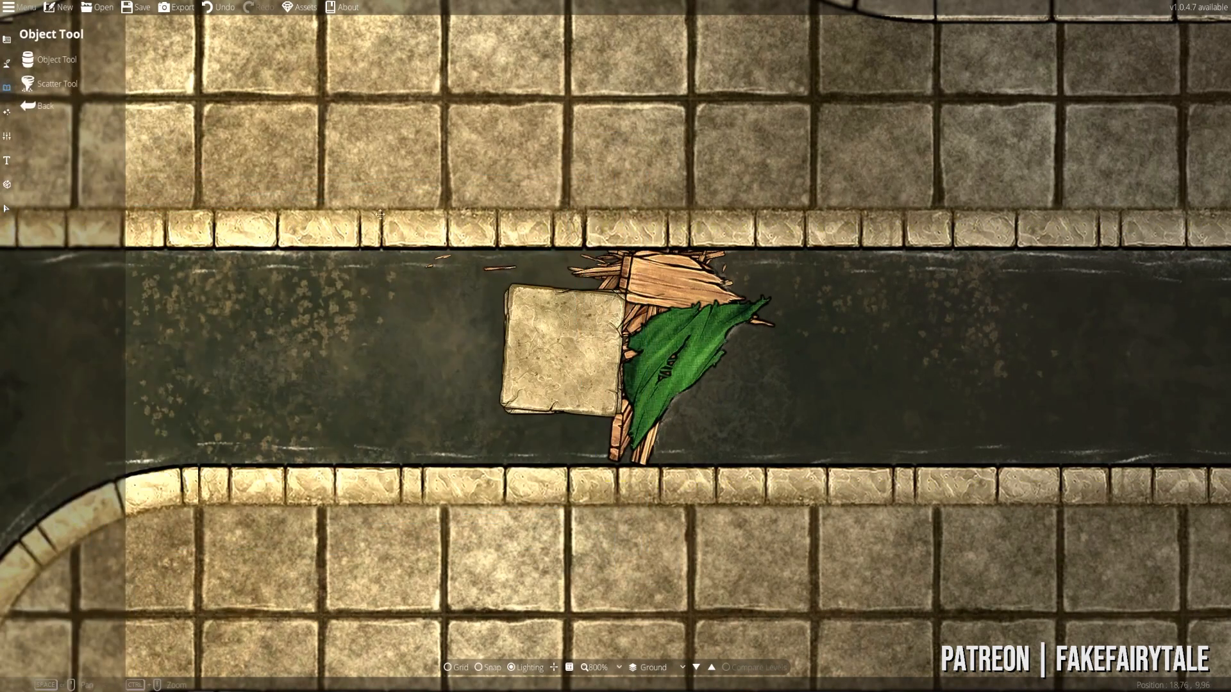
# - Draw a ripple path of width 0.47 on User Layer 1 along the green cloth's eastern edge, sorted under
pyautogui.click(6, 63)
pyautogui.click(28, 132)
pyautogui.hotkey('ctrl', 'z')
pyautogui.click(601, 288)
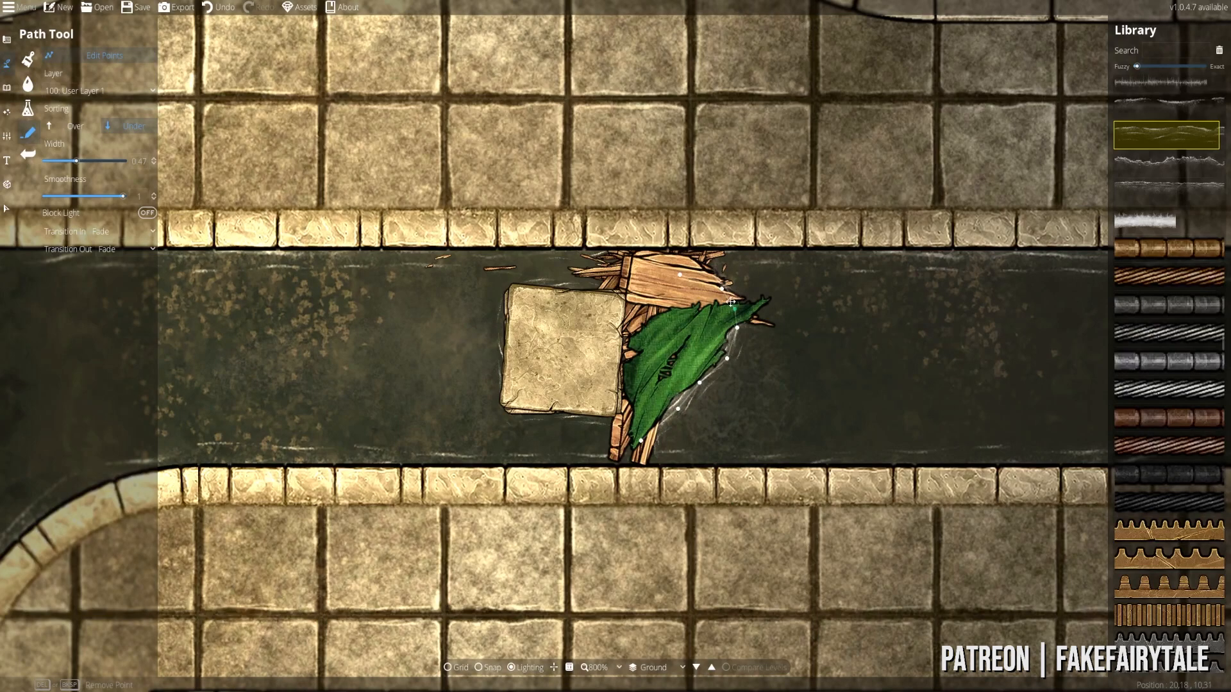
pyautogui.press('s')
# - Undo the last wave placed at the green cloth rubble and switch to Water - Foam objects
pyautogui.click(7, 87)
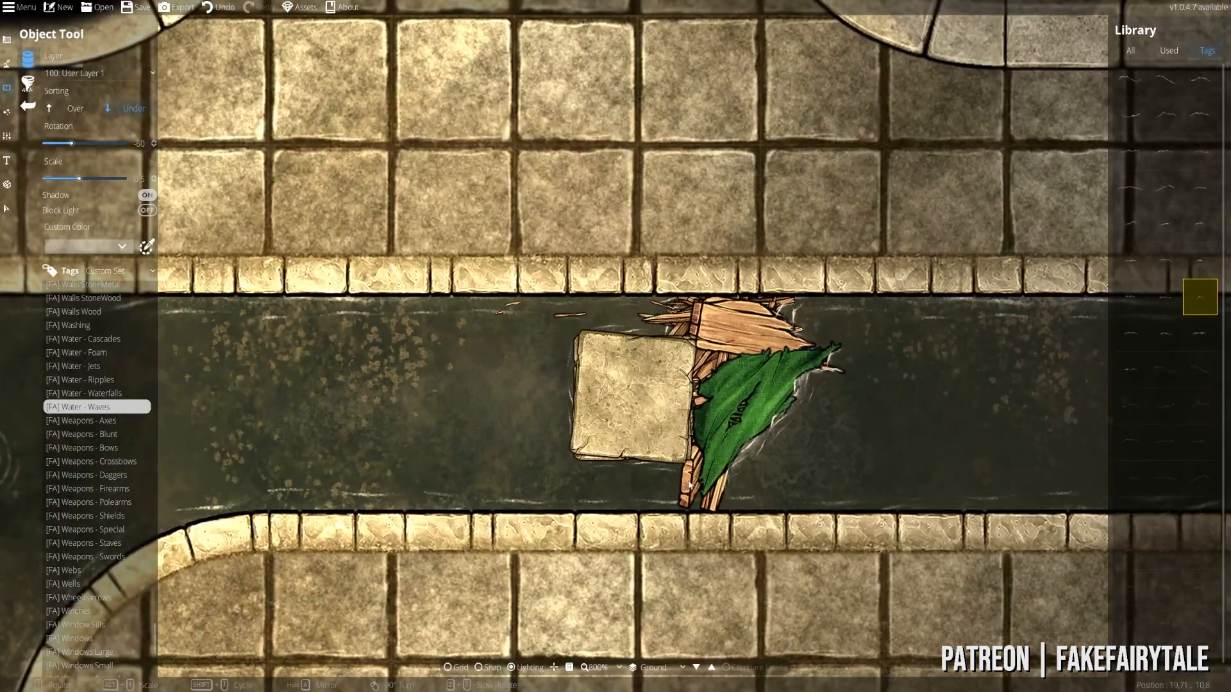
pyautogui.hotkey('ctrl', 'z')
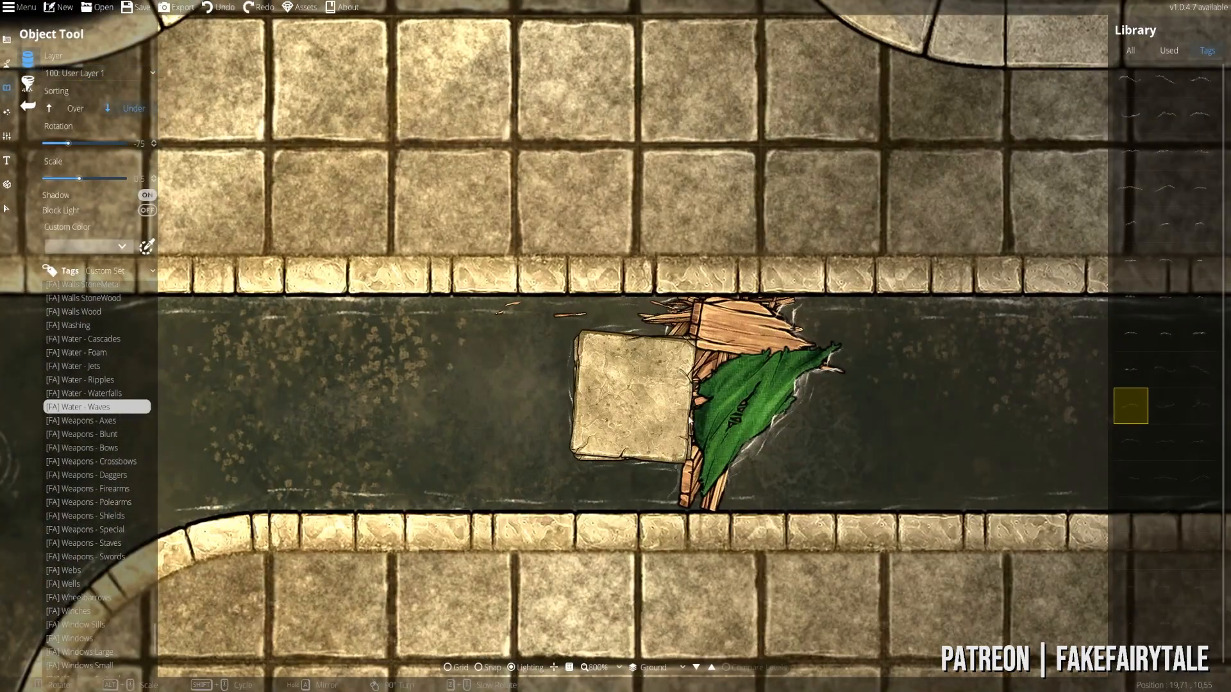
pyautogui.click(89, 353)
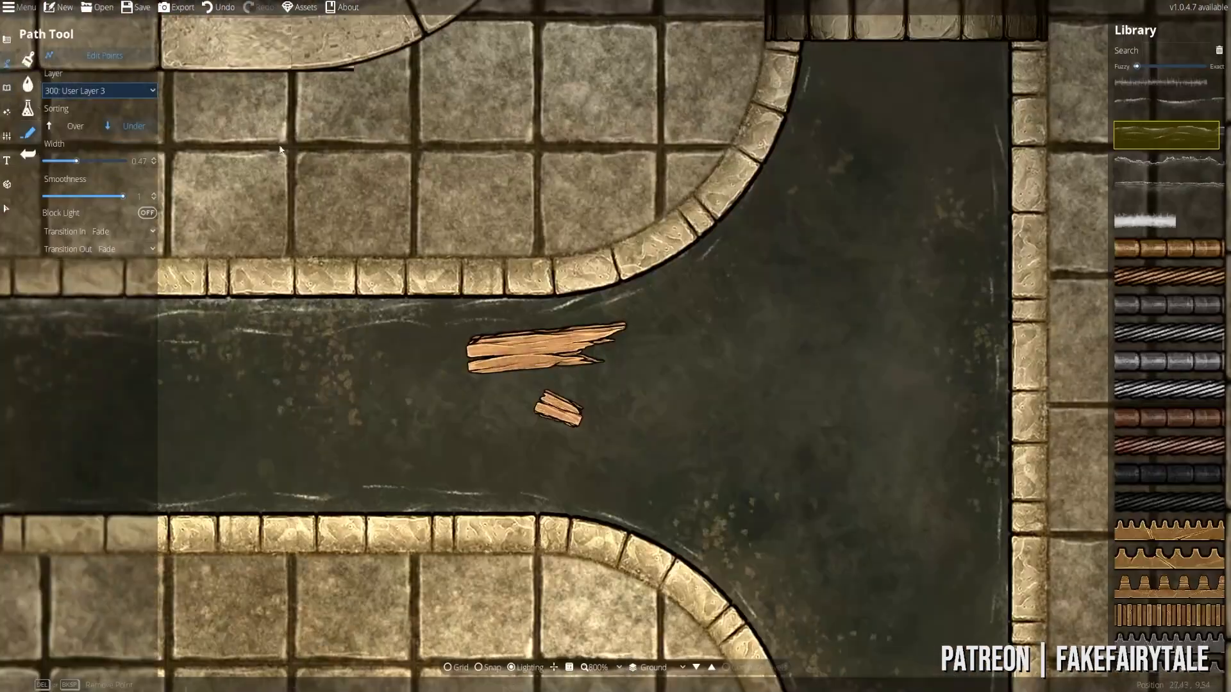
# - Outline the floating planks with a ripple path, and the green bottle and stone slab with Water - Waves at scale 0.7
pyautogui.click(504, 374)
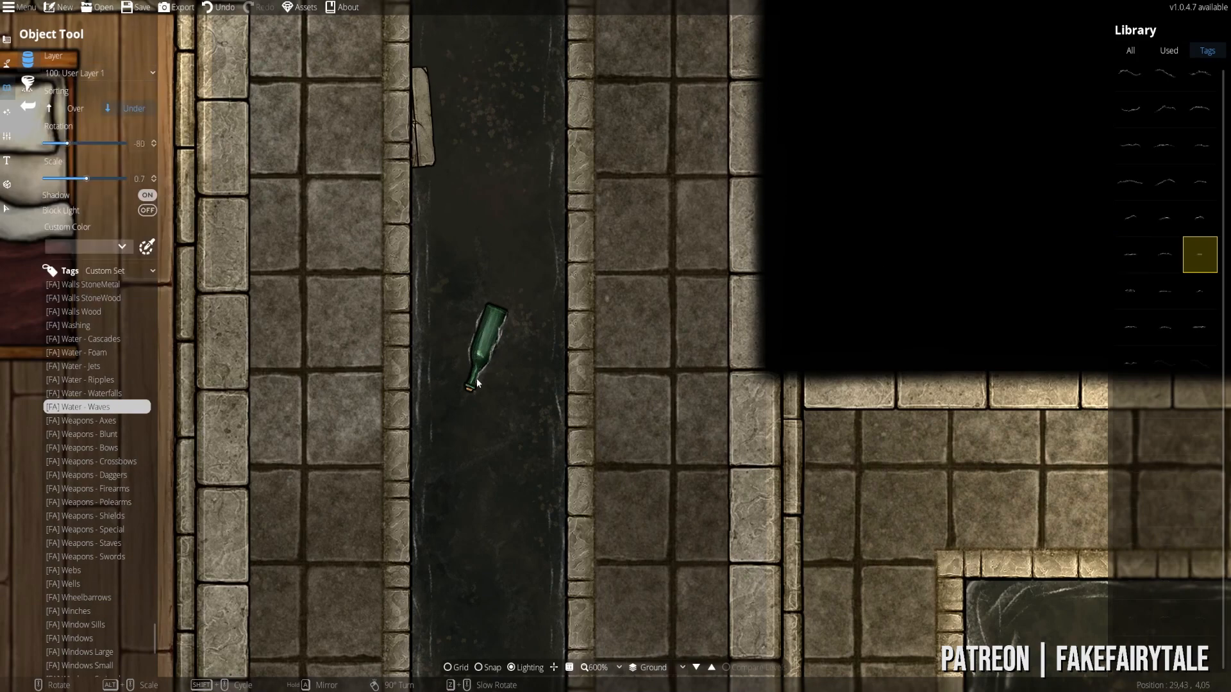
pyautogui.click(476, 378)
pyautogui.scroll(10, 500, 306)
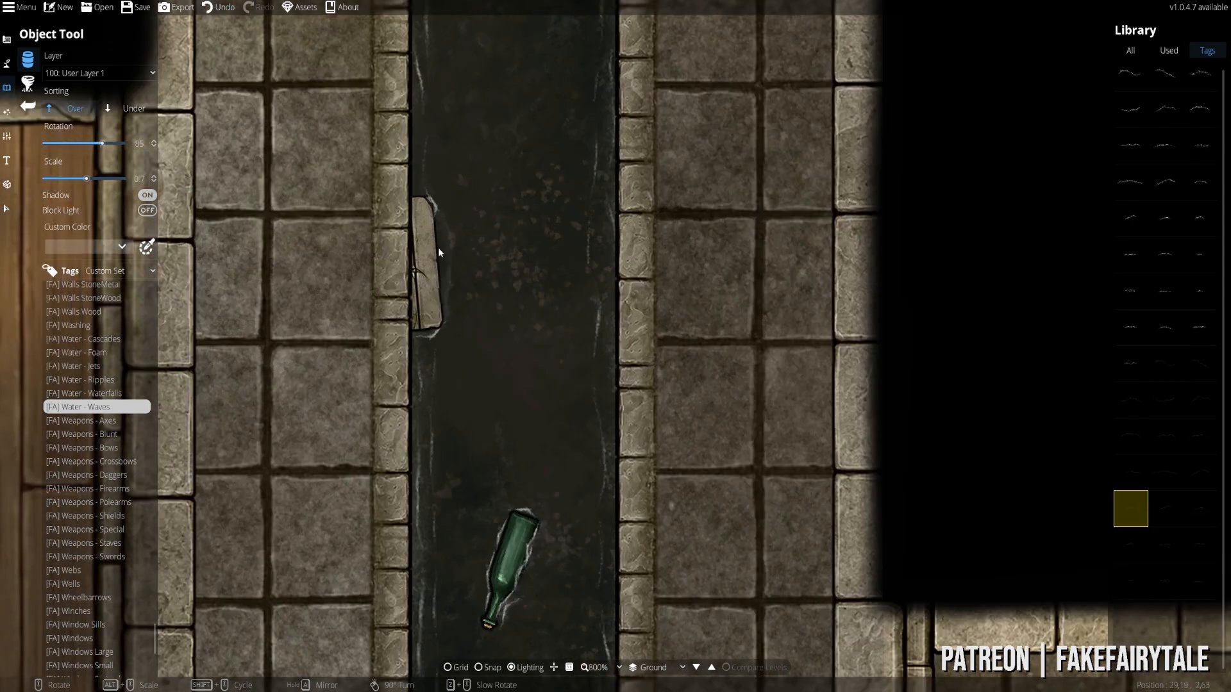
pyautogui.scroll(-17, 440, 256)
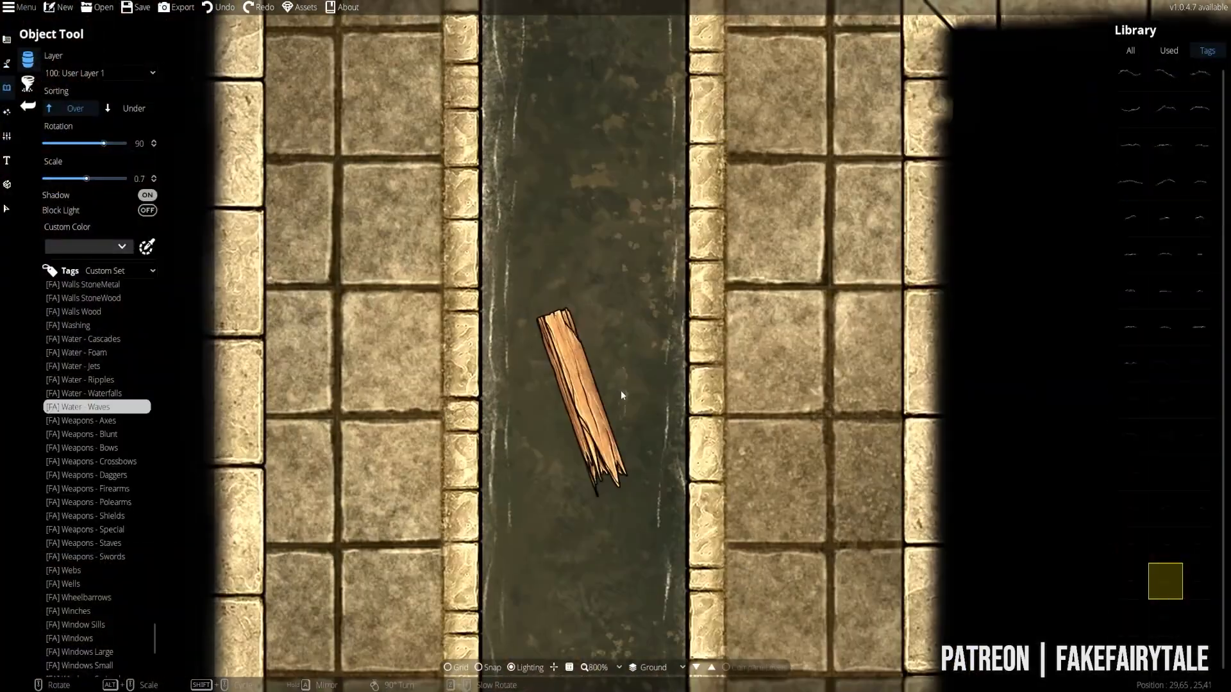
# - Place small Water - Waves along the floating plank's northern end and eastern edge, using scales 0.7 and 0.4
pyautogui.scroll(9, 619, 391)
pyautogui.scroll(20, 577, 330)
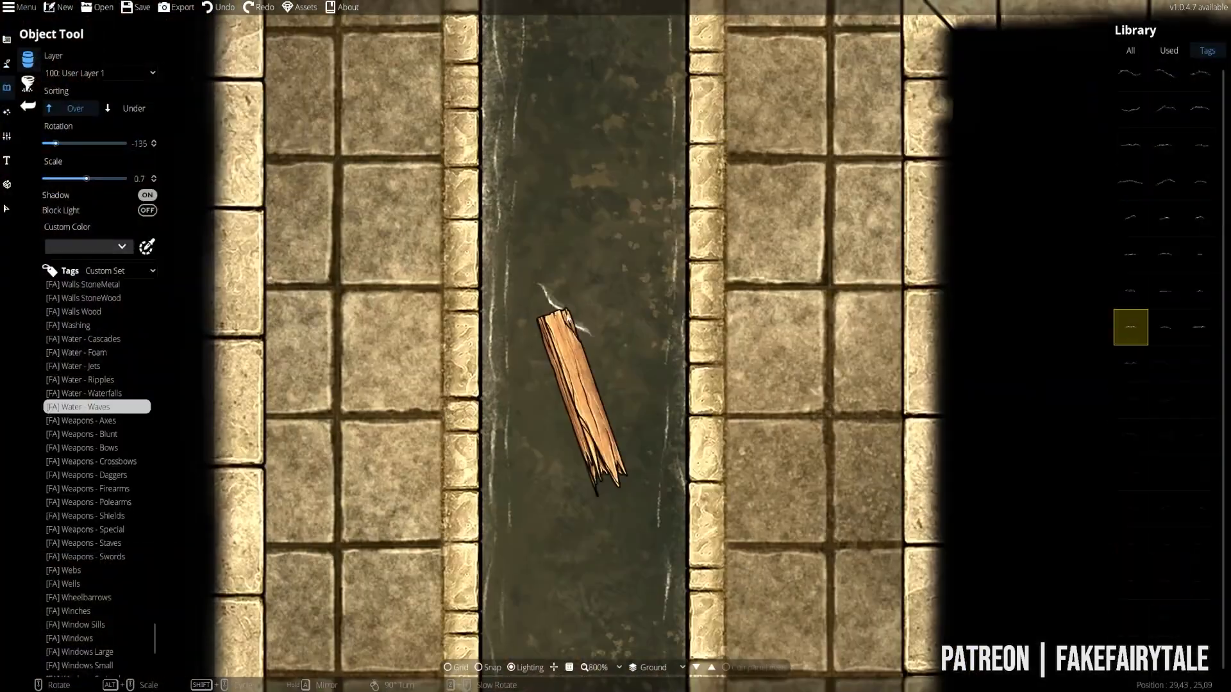
pyautogui.click(1165, 327)
pyautogui.scroll(-13, 612, 327)
pyautogui.click(1200, 327)
pyautogui.click(585, 350)
pyautogui.click(611, 425)
pyautogui.click(1199, 255)
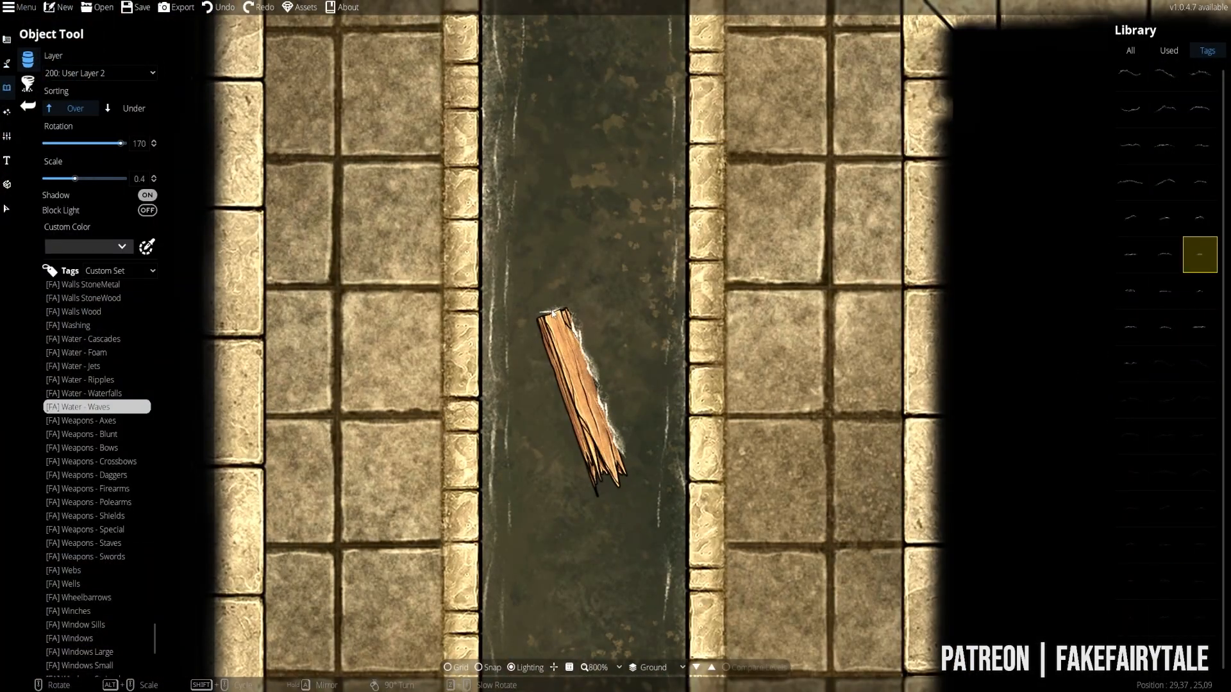
# - Draw a water path along the western edge of the single floating plank
pyautogui.press('p')
pyautogui.click(541, 341)
pyautogui.press('Return')
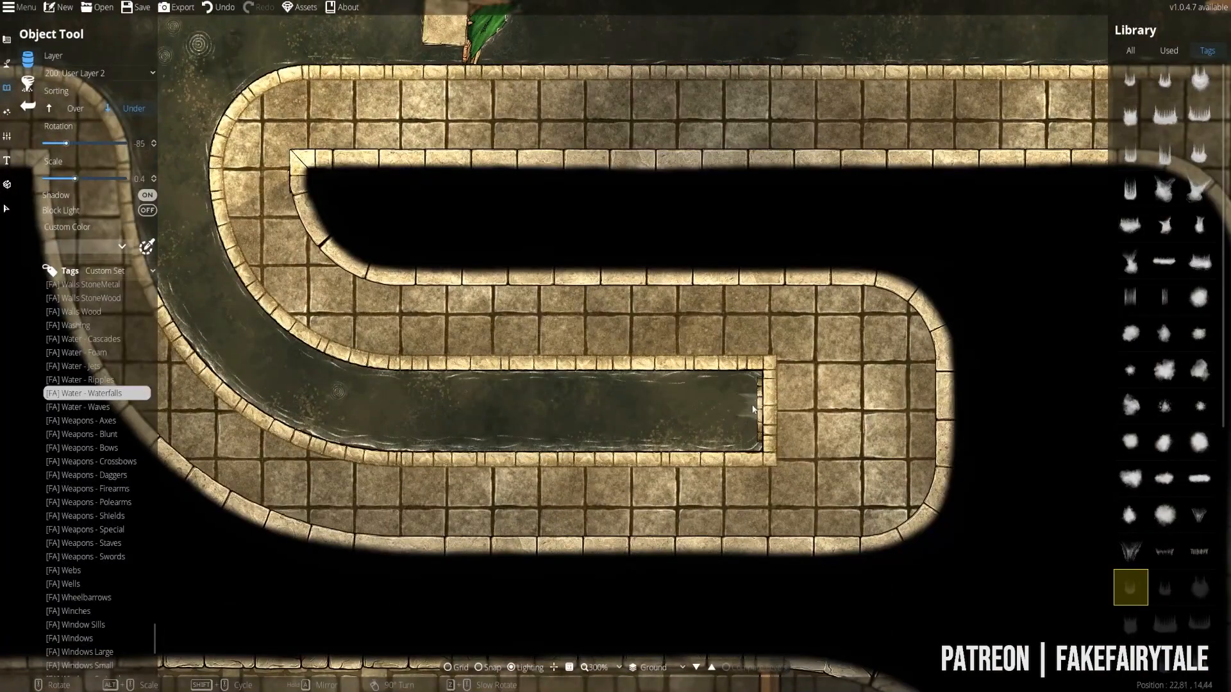
# - Place Water - Foam on User Layer 3 beside the planks of the blue cloth rubble heap in the canal bend
pyautogui.click(77, 352)
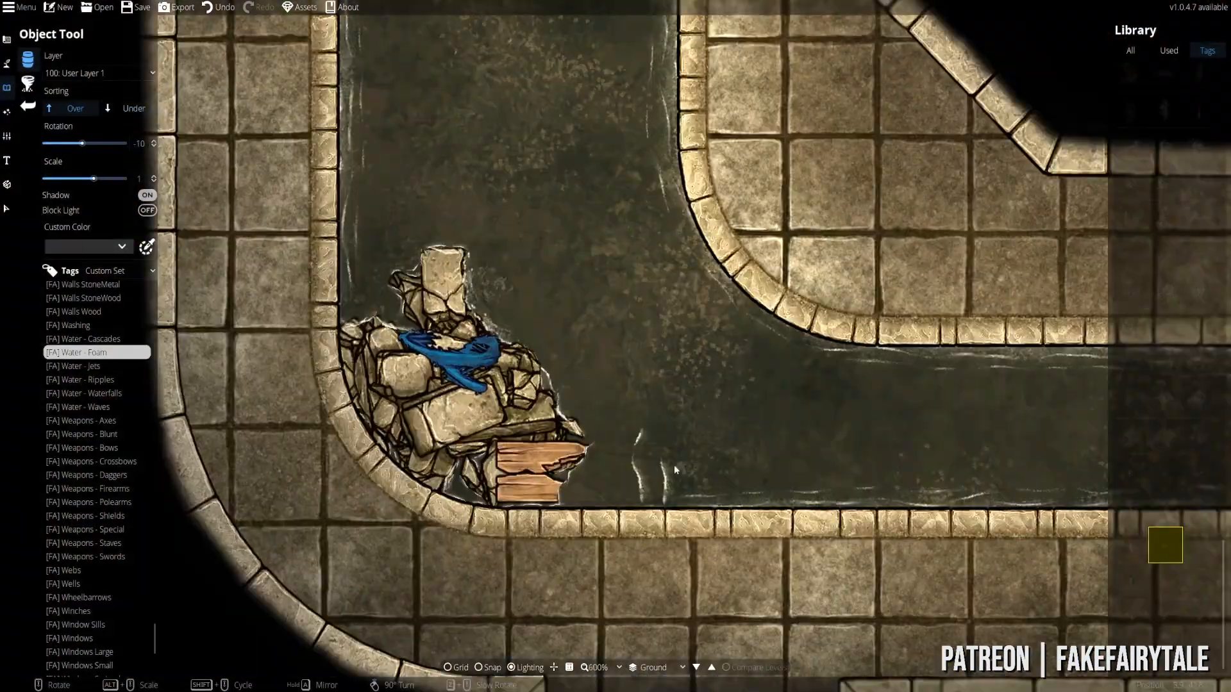
pyautogui.click(99, 73)
pyautogui.click(83, 204)
pyautogui.click(596, 476)
pyautogui.click(1200, 545)
pyautogui.scroll(-12, 474, 334)
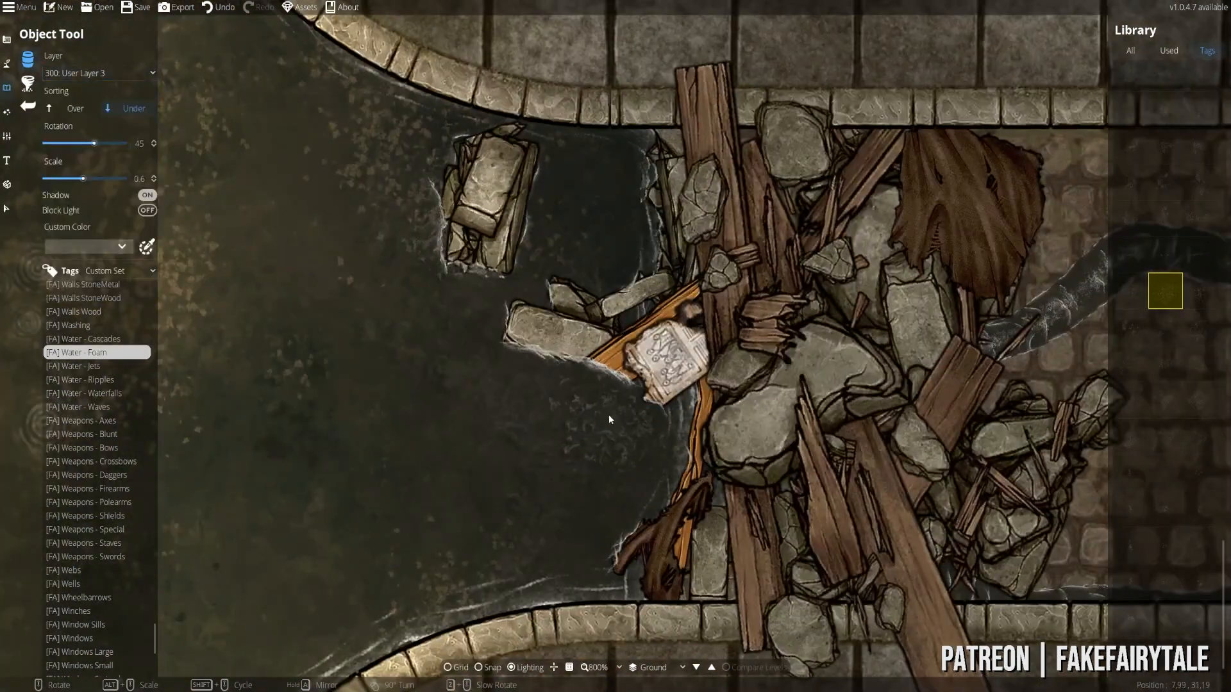
# - Add foam at scale 0.6 beside the large collapse, and at scale 0.4 on User Layer 1 around the rocks against the canal wall
pyautogui.click(1165, 254)
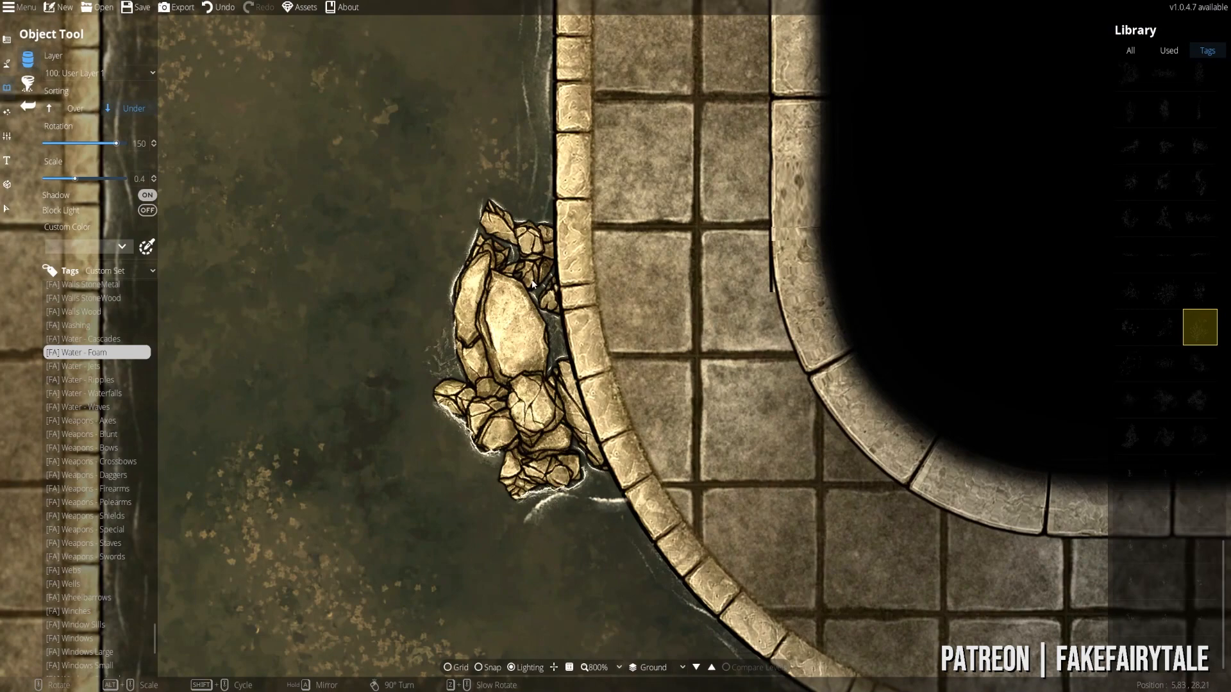
pyautogui.scroll(-1, 532, 284)
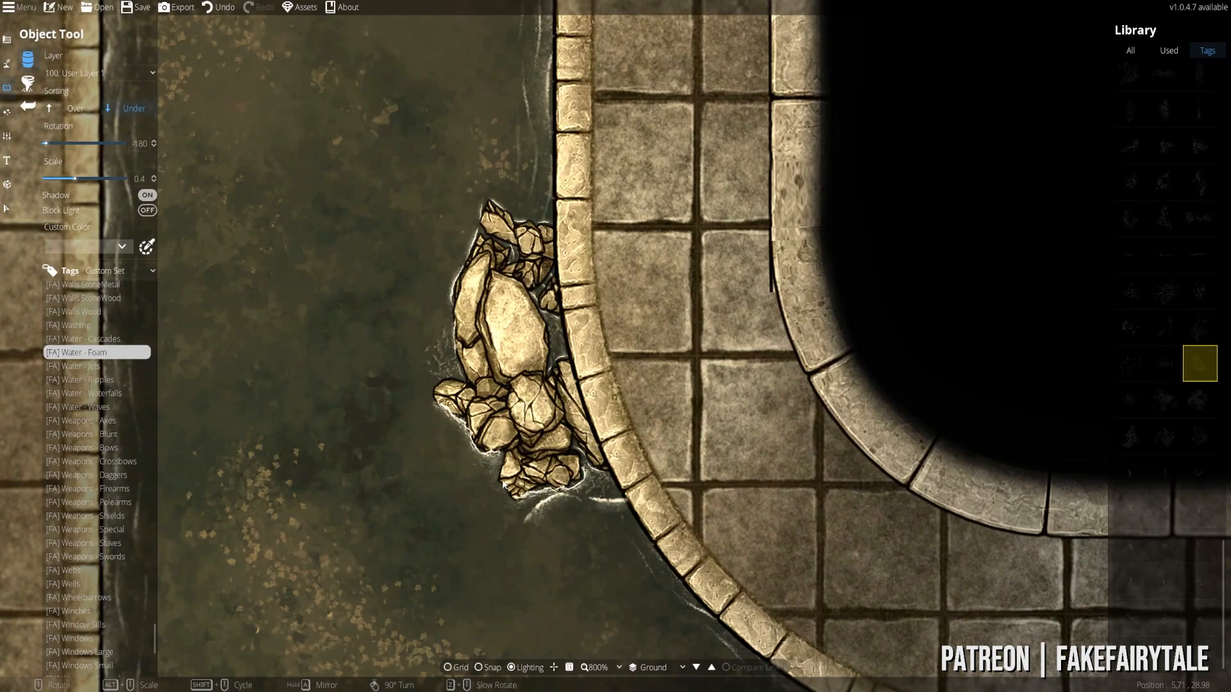
pyautogui.scroll(-1, 532, 284)
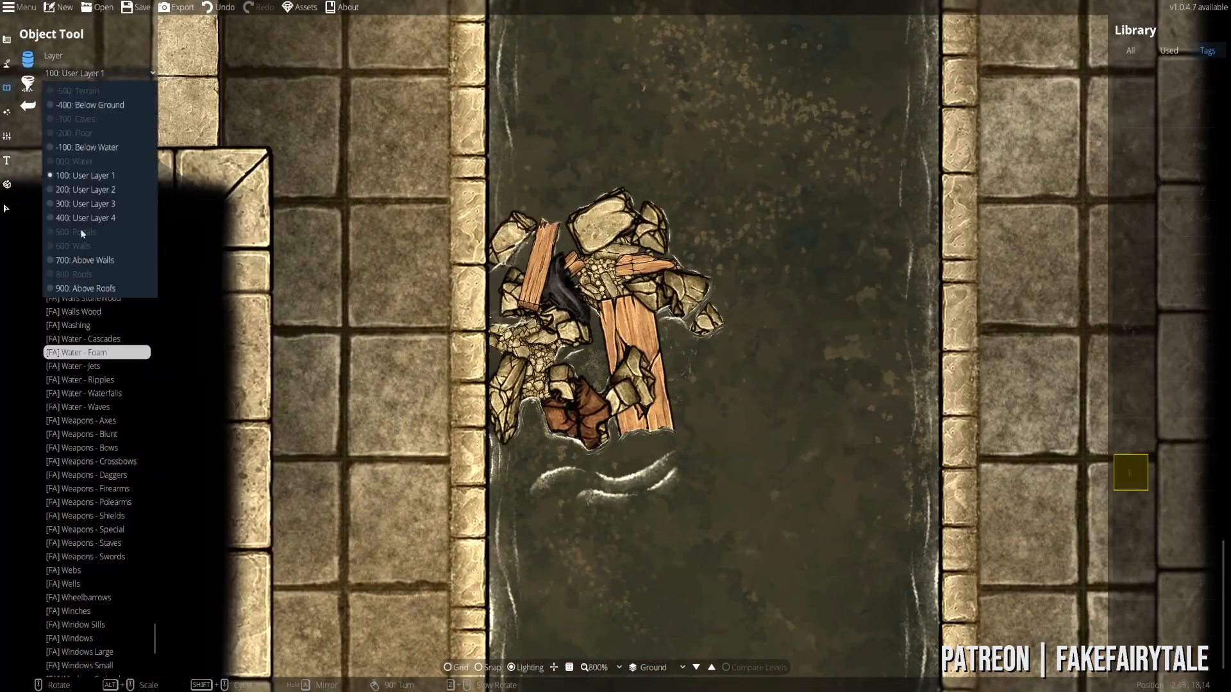
# - Scatter foam at scale 0.3 around the rubble with planks and brown cloth at the western wall, using User Layers 1 and 3
pyautogui.scroll(2, 601, 467)
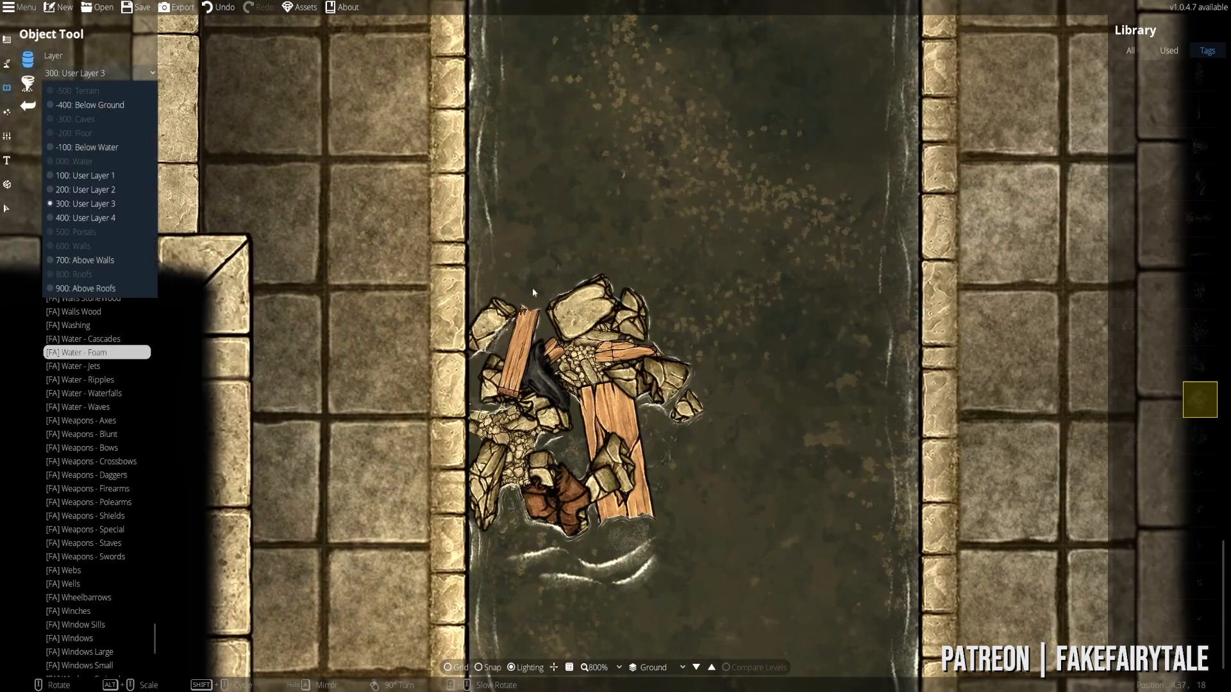
pyautogui.scroll(1, 571, 275)
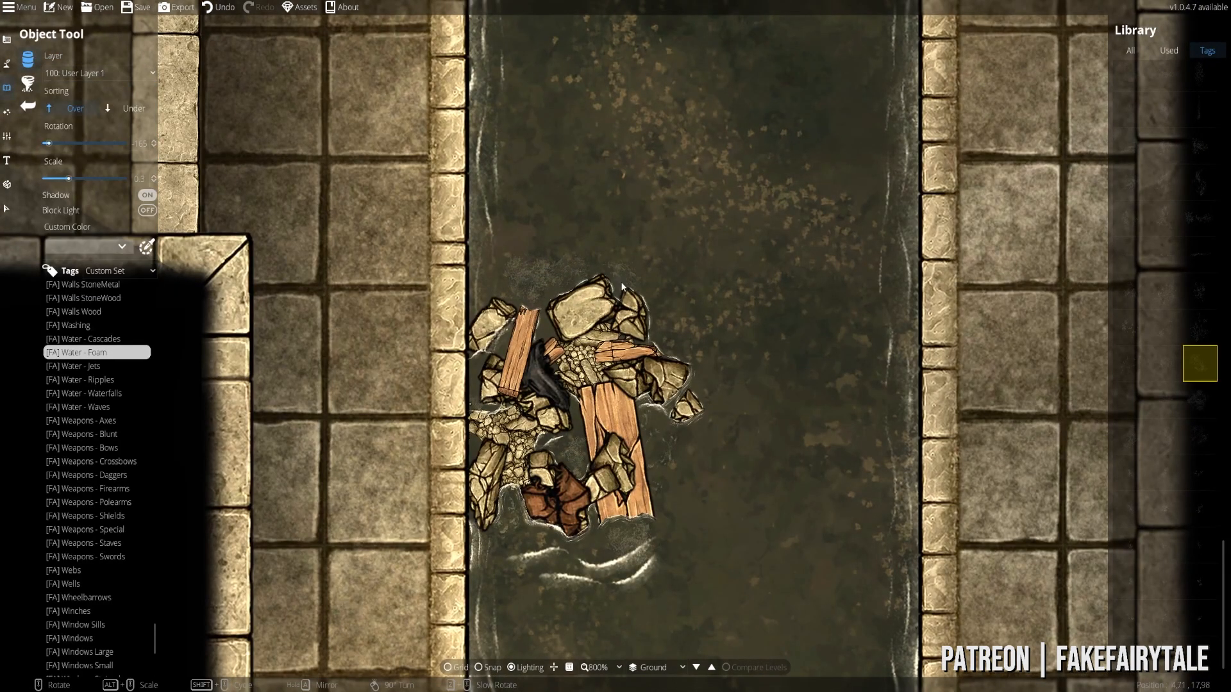
pyautogui.scroll(1, 747, 404)
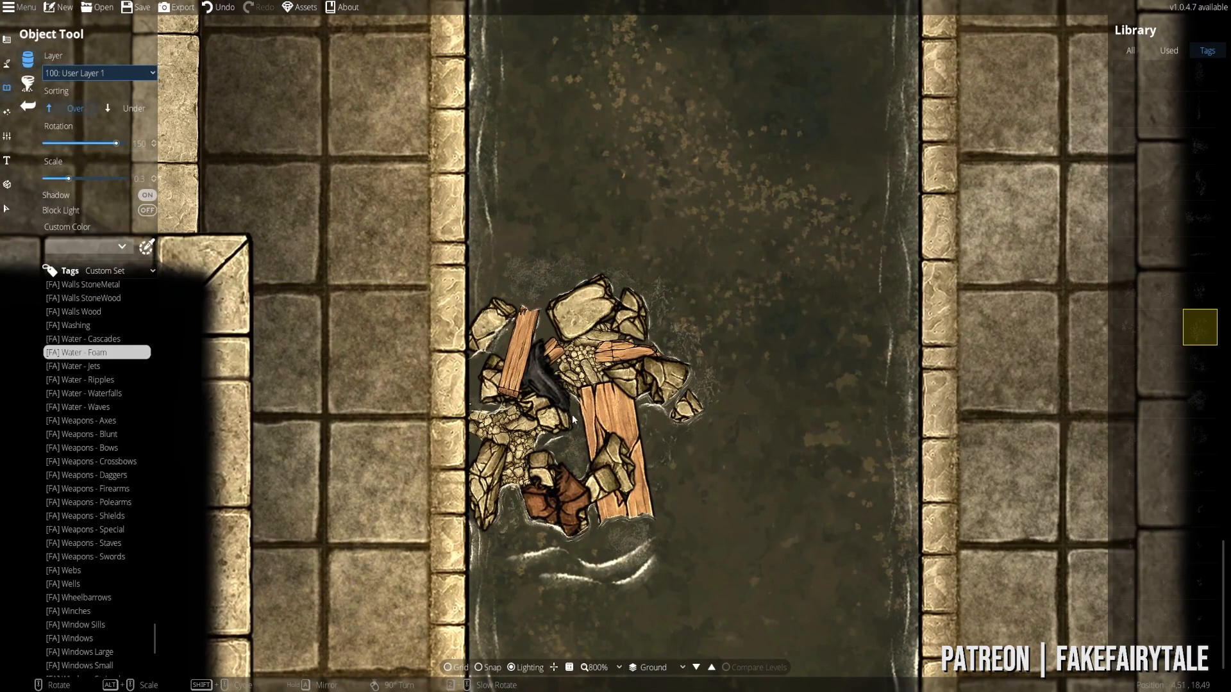
pyautogui.click(99, 72)
pyautogui.click(98, 205)
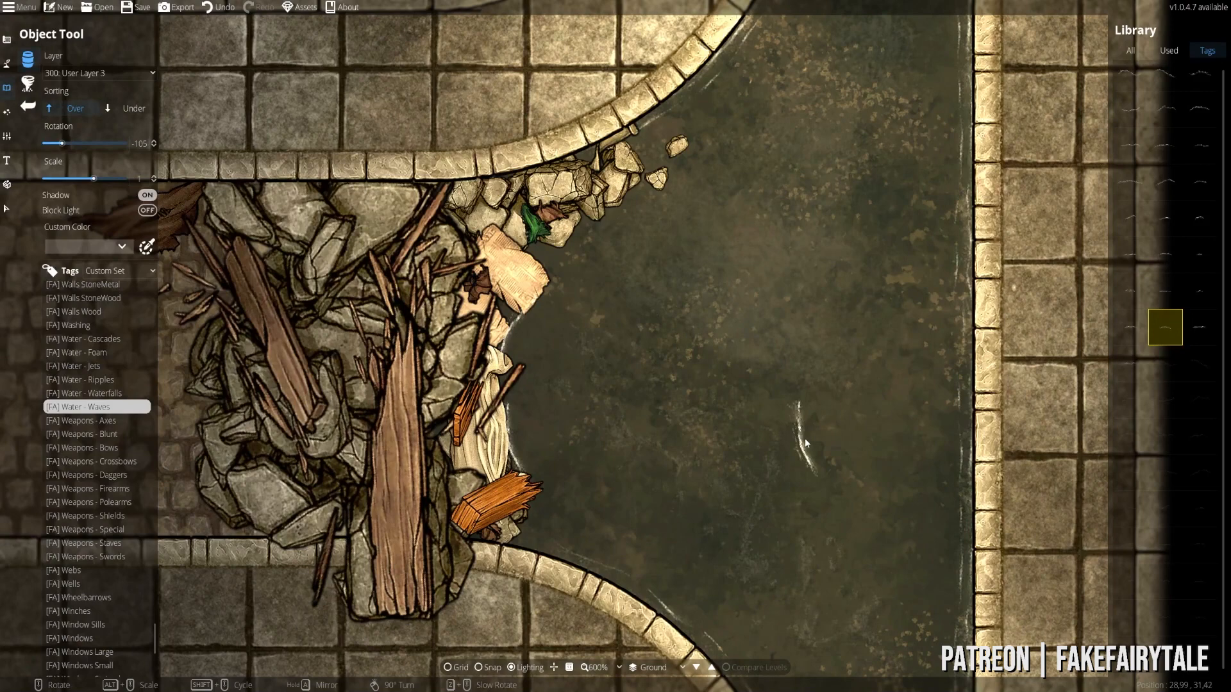
# - Line the eastern edge of the collapsed rubble and its loose stones with Water - Waves on User Layer 3, scale 1
pyautogui.scroll(4, 599, 220)
pyautogui.click(599, 220)
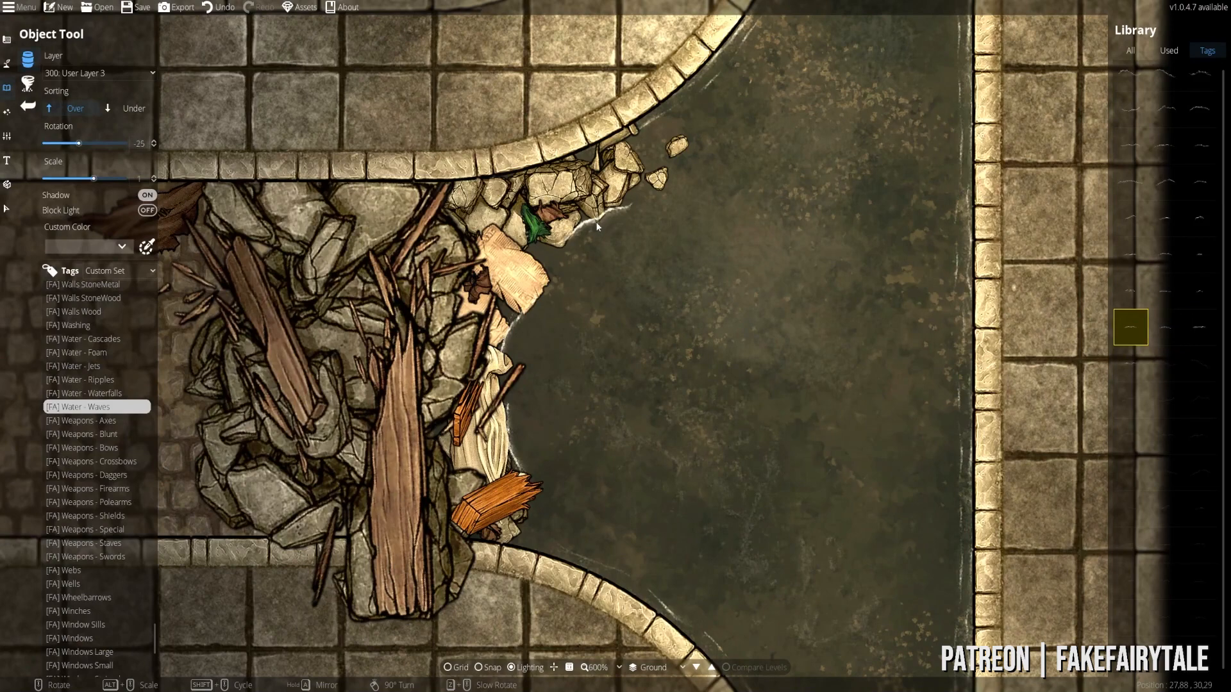
pyautogui.click(631, 196)
pyautogui.scroll(-3, 515, 376)
pyautogui.scroll(-5, 570, 246)
pyautogui.scroll(9, 631, 153)
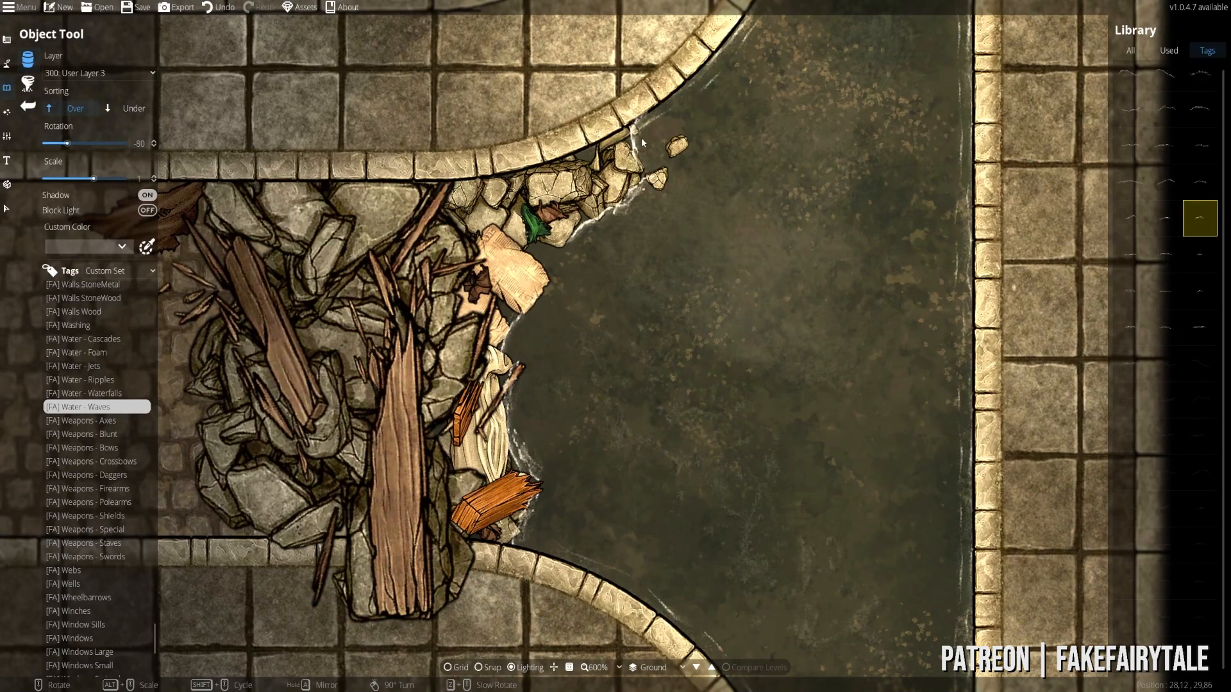
pyautogui.click(639, 142)
# - Draw a ripple path on User Layer 1 along the collapsed rubble's waterline, width 1 and smoothness 1, sorted under
pyautogui.press('p')
pyautogui.click(353, 290)
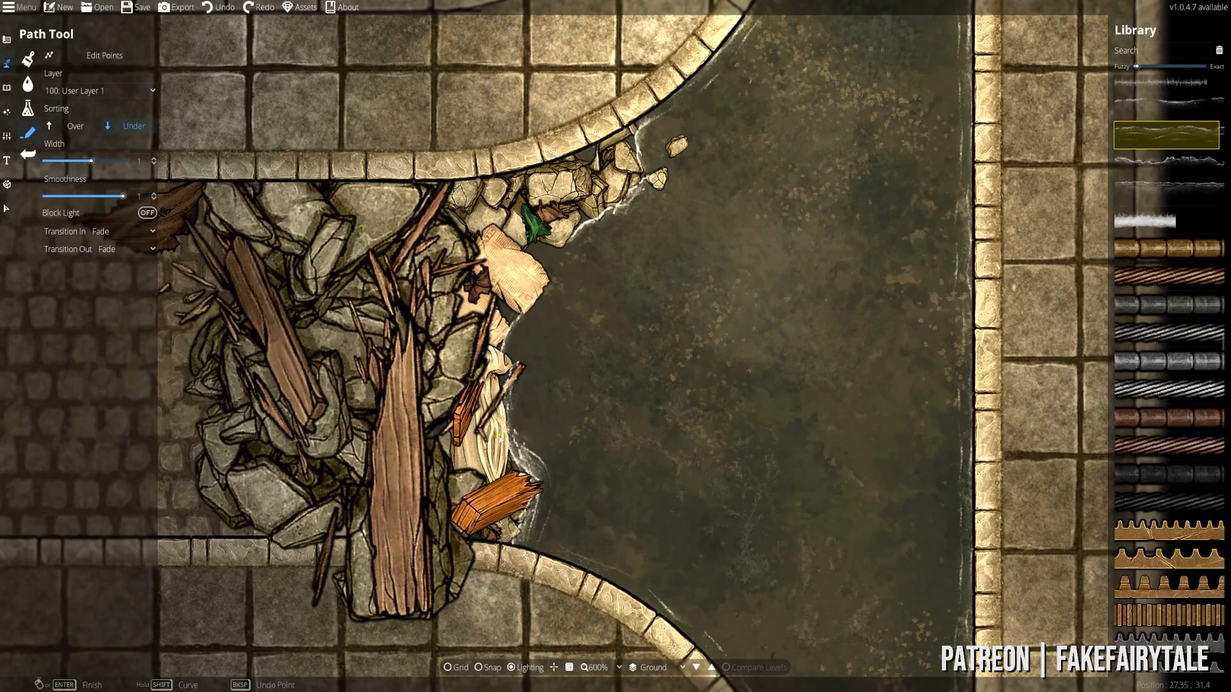
pyautogui.rightClick(597, 138)
pyautogui.moveTo(596, 138); pyautogui.dragTo(634, 92)
pyautogui.scroll(1, 541, 269)
pyautogui.moveTo(541, 269); pyautogui.dragTo(632, 448)
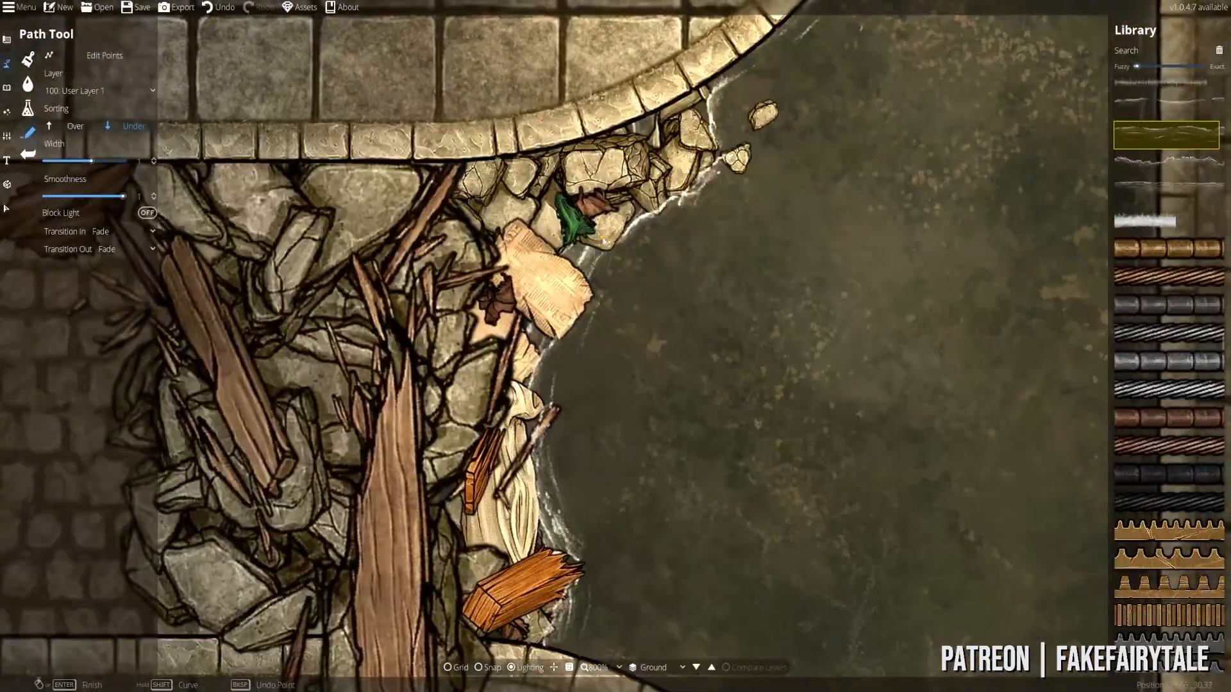
# - Add a wave path of width 0.61 along the collapsed rubble's shore and around the small loose stones
pyautogui.click(1166, 107)
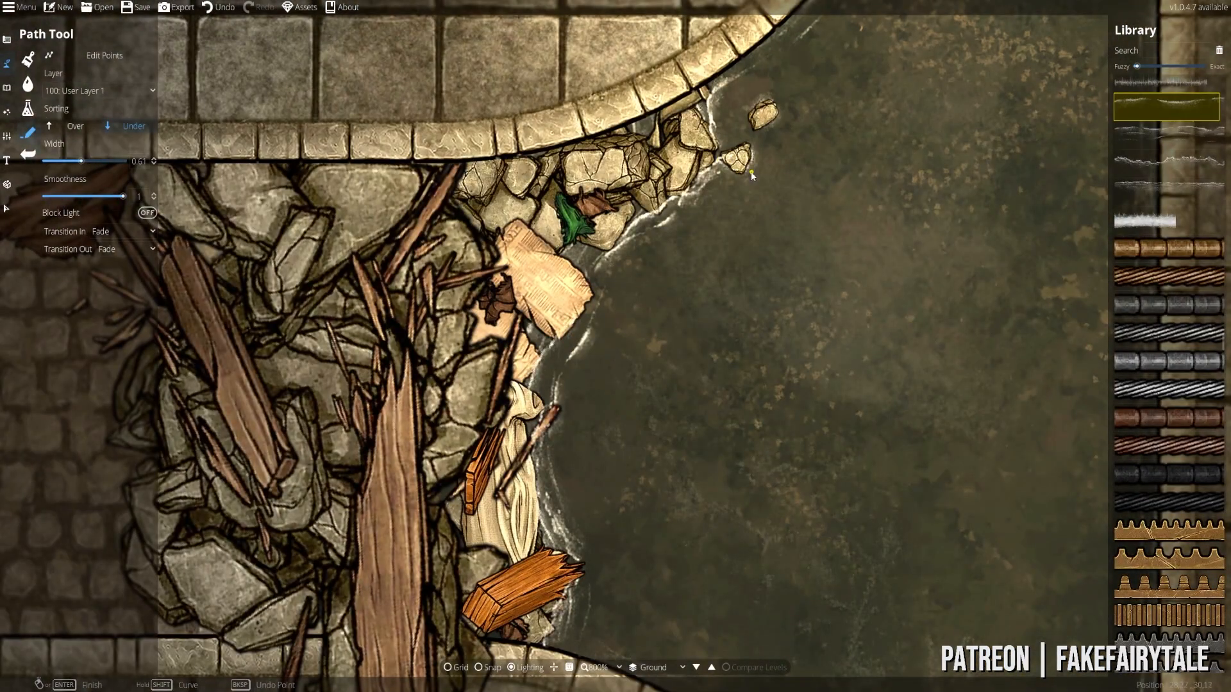
pyautogui.moveTo(648, 544); pyautogui.dragTo(629, 361)
pyautogui.scroll(-2, 564, 346)
pyautogui.click(549, 396)
pyautogui.rightClick(546, 428)
# - Place Water - Foam pieces on User Layer 3 in the water just east of the collapsed rubble
pyautogui.press('o')
pyautogui.click(77, 353)
pyautogui.click(1199, 342)
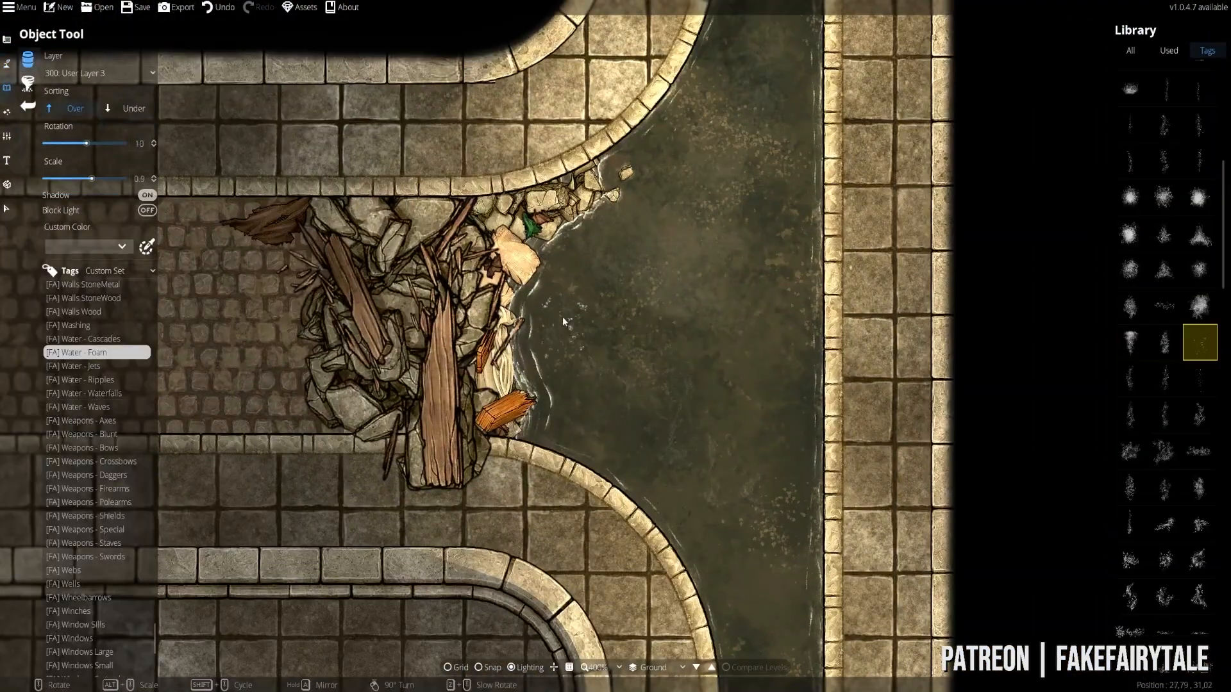
pyautogui.scroll(-3, 564, 314)
pyautogui.click(571, 286)
pyautogui.click(559, 368)
pyautogui.scroll(-20, 668, 180)
pyautogui.scroll(-5, 621, 224)
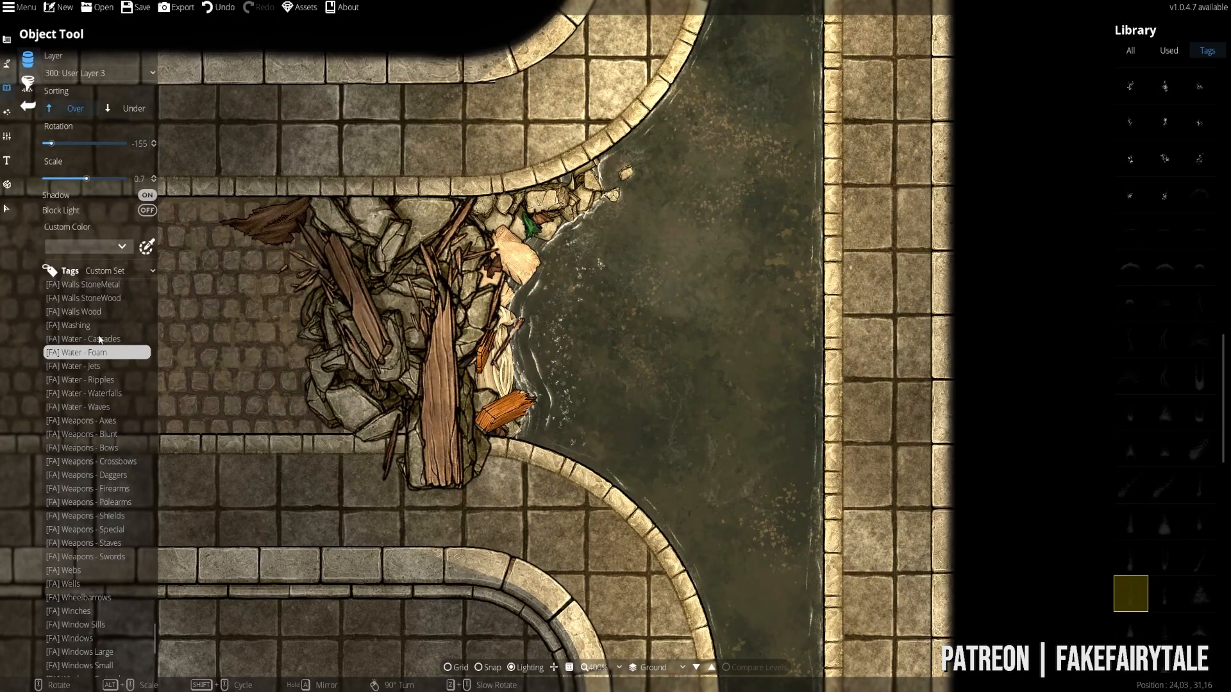
pyautogui.scroll(-4, 1052, 277)
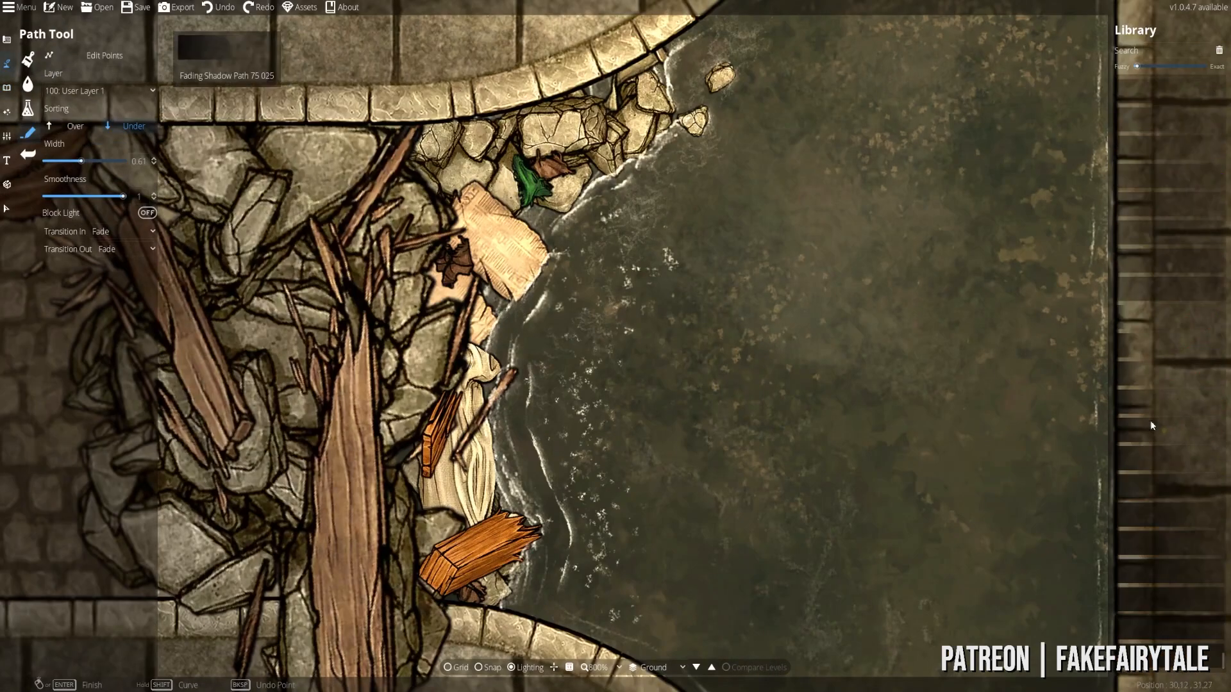
# - Draw Fading Shadow Path 75 025 in the water beside the collapsed rubble and reduce the path width to 0.1
pyautogui.click(1151, 410)
pyautogui.click(125, 232)
pyautogui.click(572, 325)
pyautogui.rightClick(870, 286)
pyautogui.click(128, 248)
pyautogui.moveTo(81, 161); pyautogui.dragTo(45, 160)
pyautogui.click(536, 272)
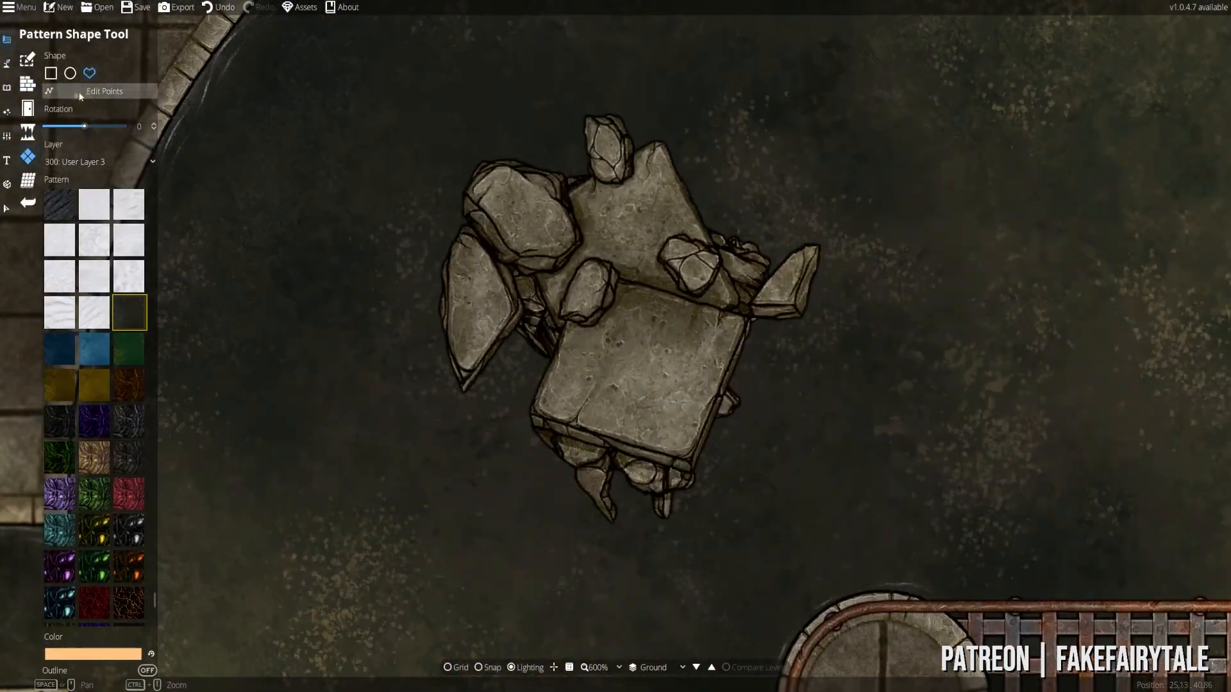
# - Cover the lower tip of the round pool's westernmost stone with a freeform dark water pattern shape on User Layer 3
pyautogui.click(431, 272)
pyautogui.click(476, 295)
pyautogui.click(515, 336)
pyautogui.click(500, 403)
pyautogui.click(484, 385)
pyautogui.click(460, 314)
pyautogui.rightClick(412, 306)
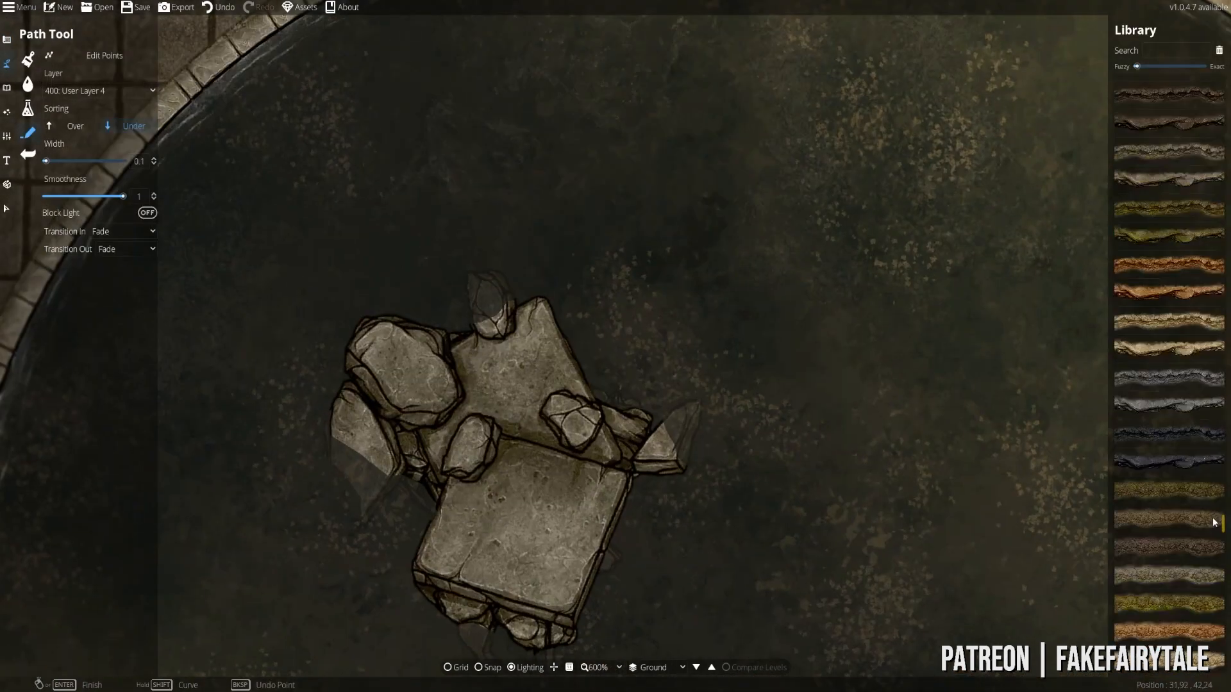
# - Draw a ripple path of width 1 and a wave path around the pool rubble on User Layer 1, sorted under
pyautogui.click(1178, 409)
pyautogui.click(631, 403)
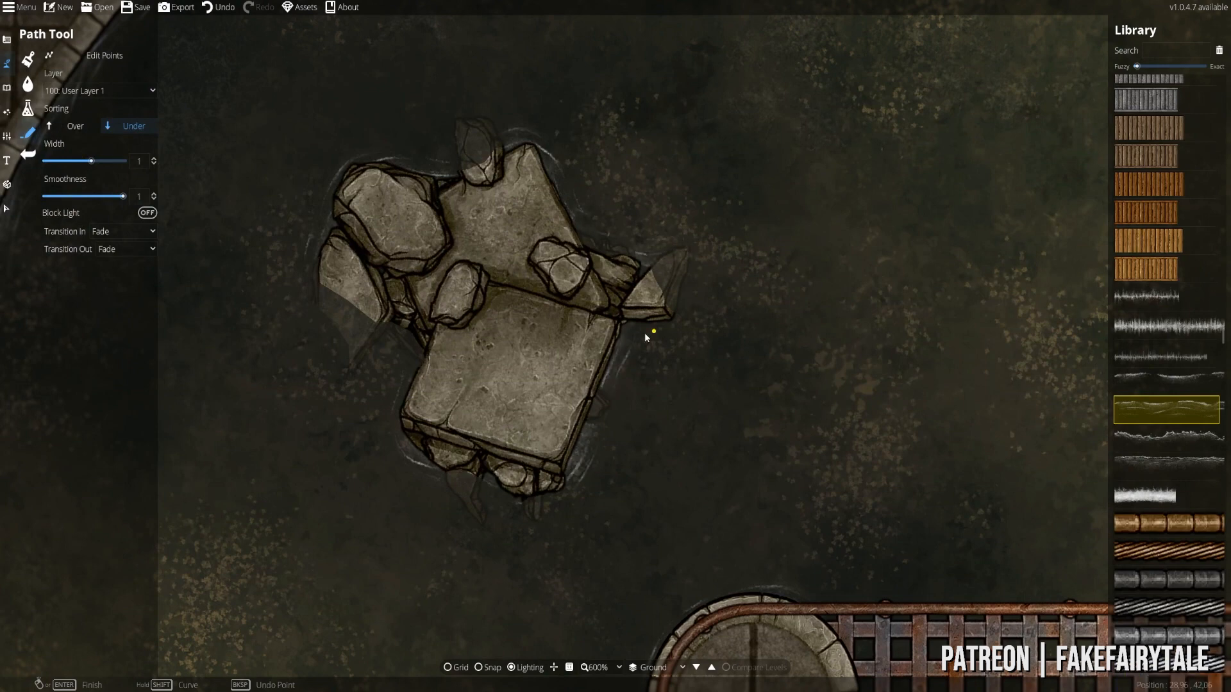
pyautogui.click(1166, 382)
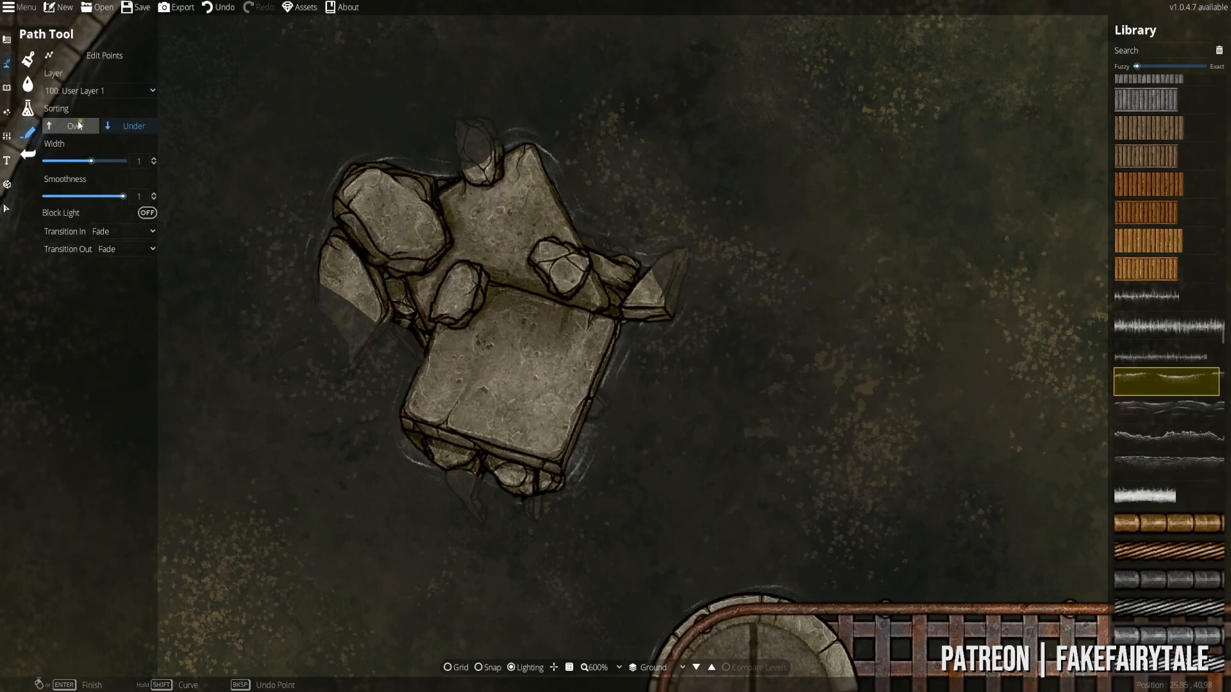
pyautogui.click(370, 321)
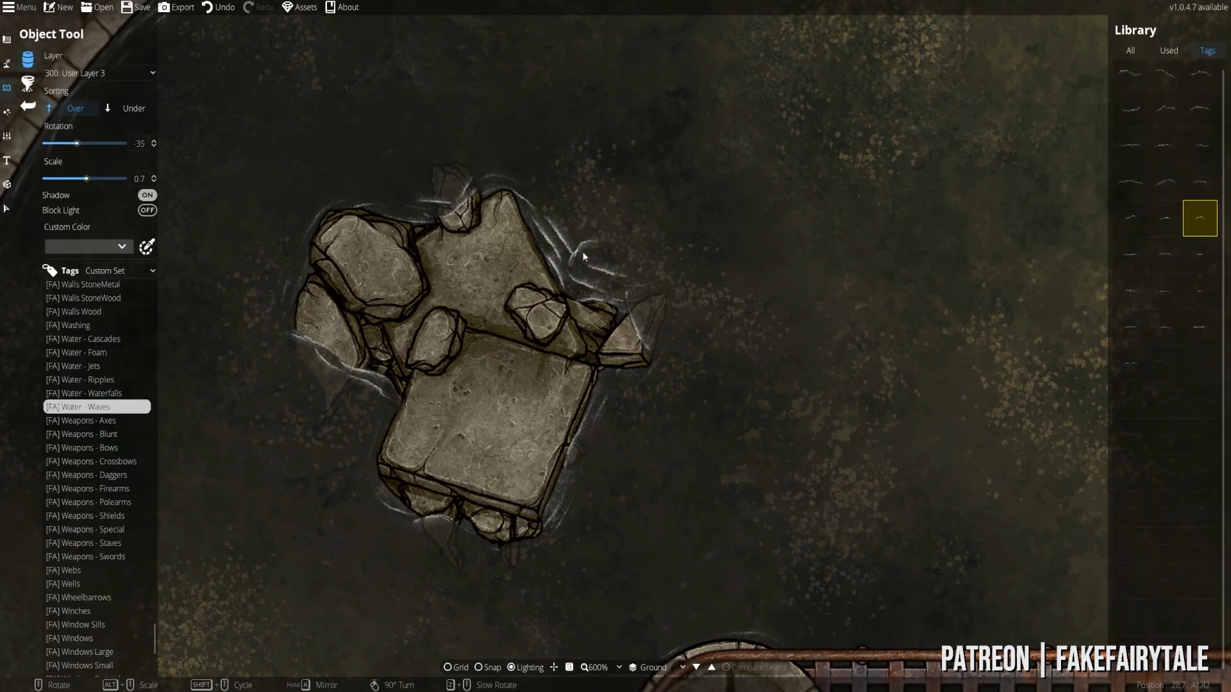
# - Place Water - Waves pieces at scales 0.7 to 0.9 around the pool rubble's outer stones on User Layer 3
pyautogui.scroll(-1, 741, 330)
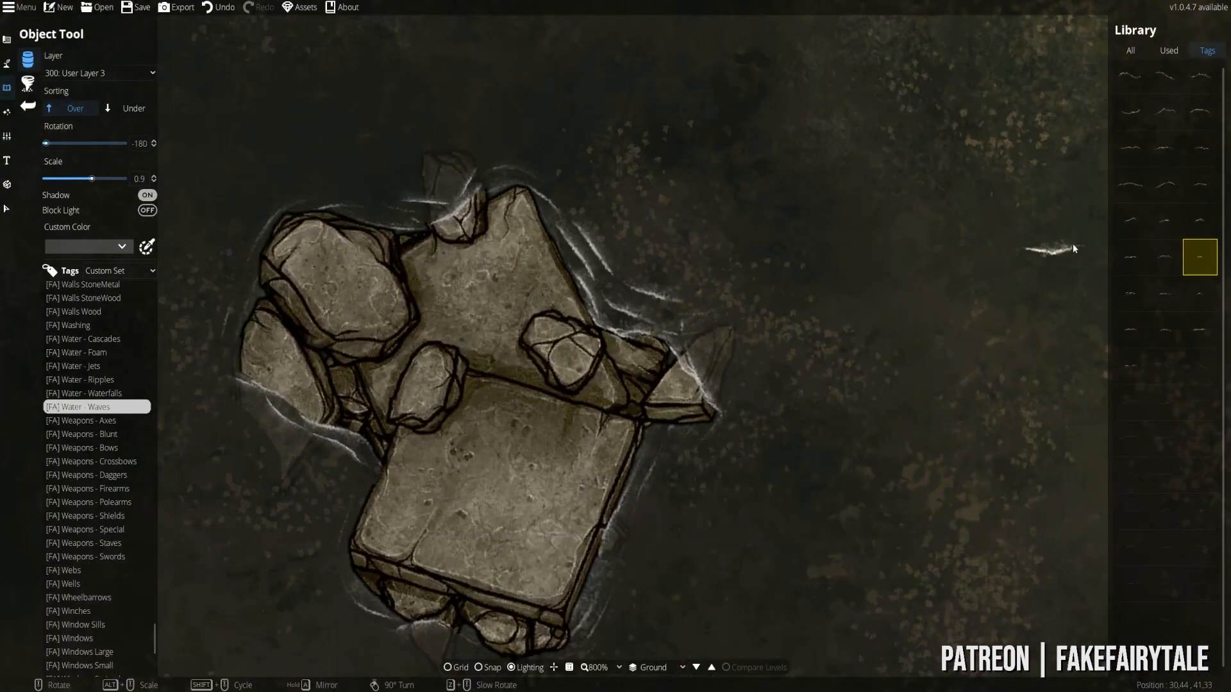
pyautogui.scroll(-3, 653, 463)
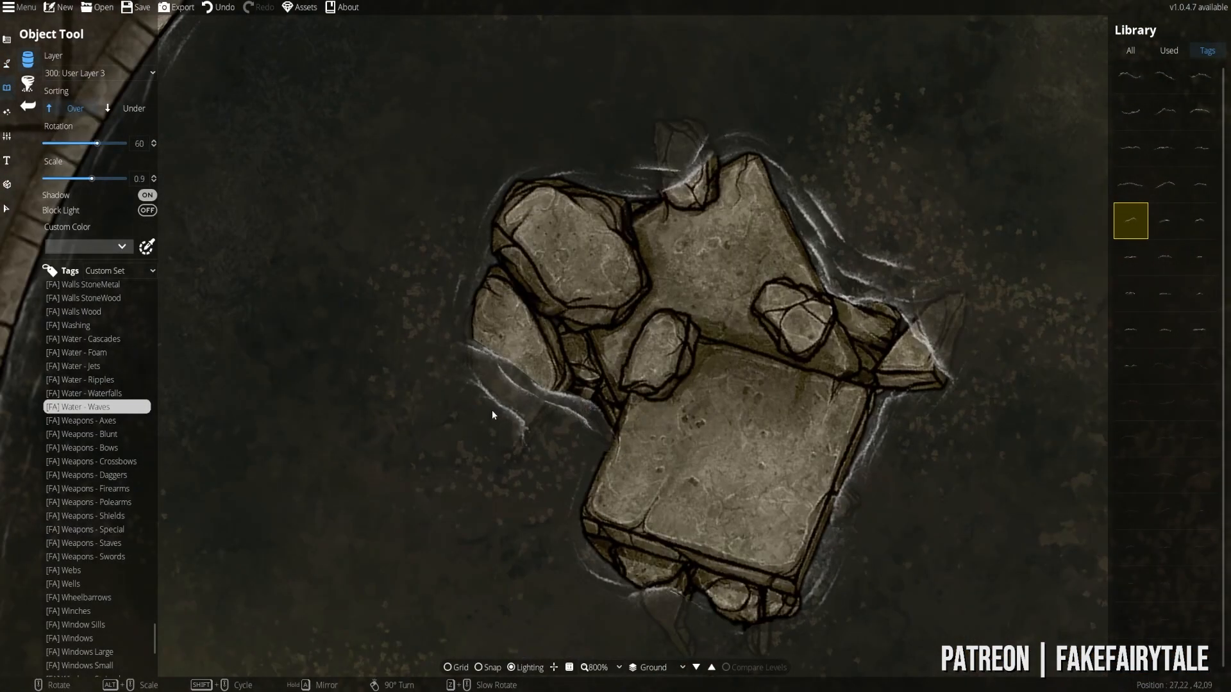
pyautogui.scroll(-2, 467, 318)
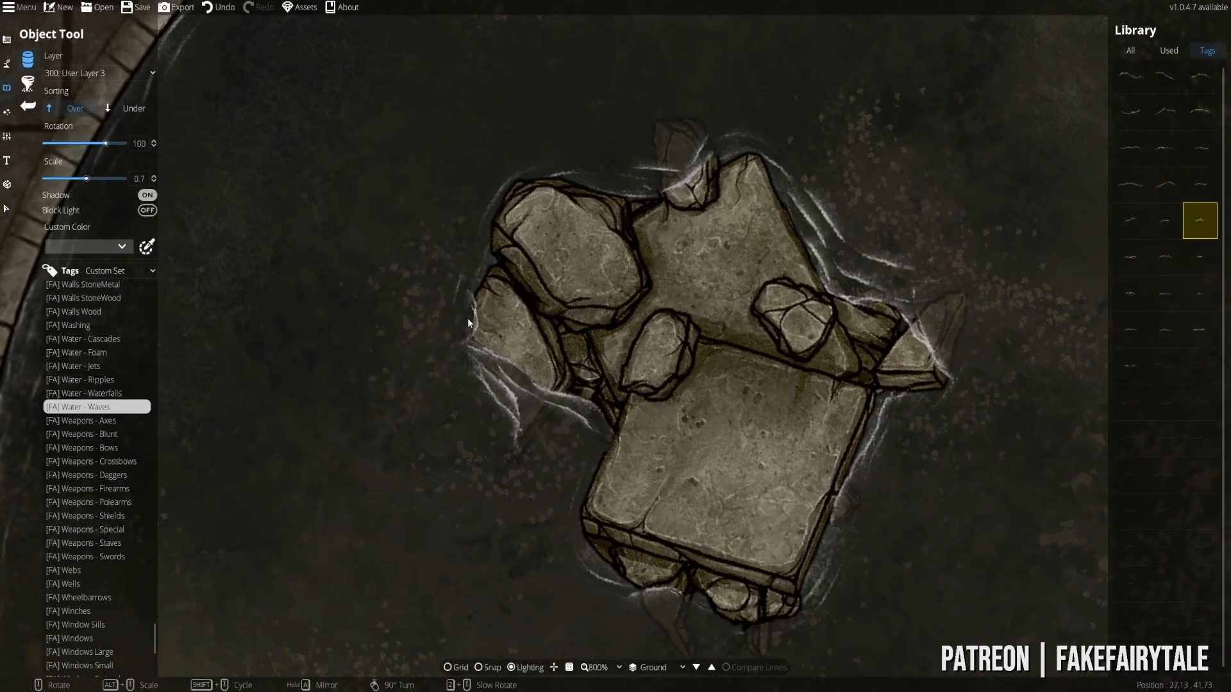
pyautogui.click(467, 318)
pyautogui.click(1200, 330)
pyautogui.click(522, 378)
pyautogui.click(1199, 584)
# - Scatter varied Water - Foam pieces at scale 0.7 around the pool rubble and set the layer back to User Layer 3
pyautogui.click(76, 352)
pyautogui.scroll(-10, 1163, 410)
pyautogui.click(1200, 347)
pyautogui.scroll(-5, 641, 151)
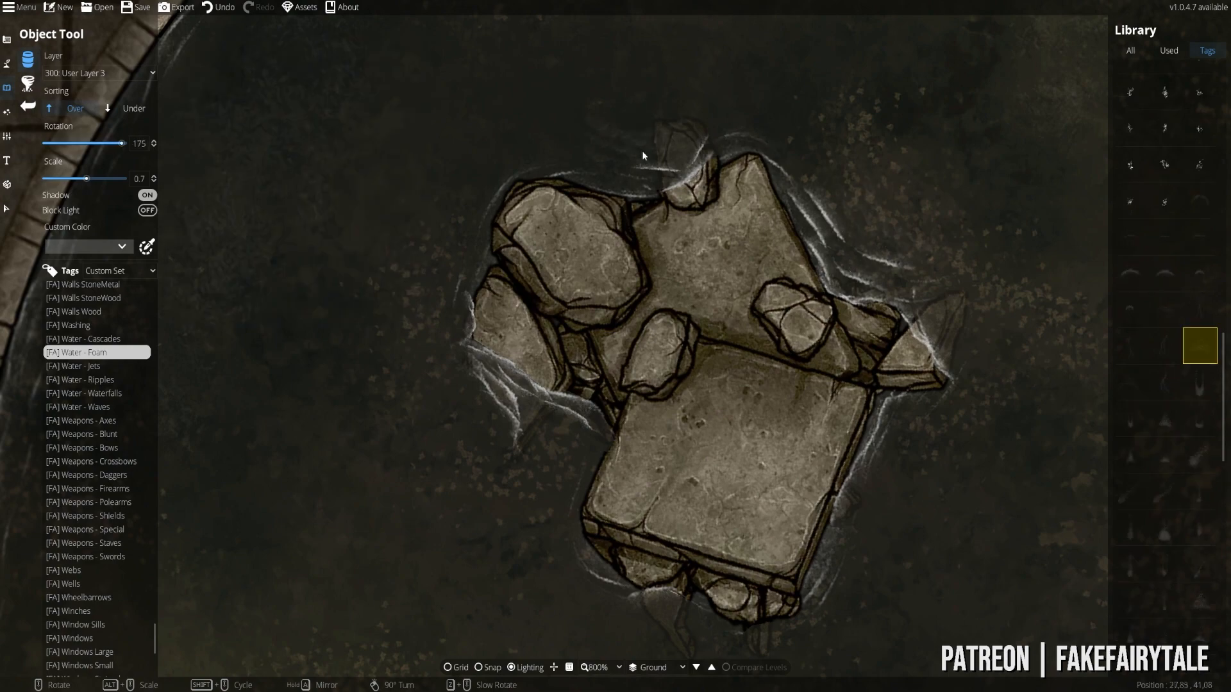
pyautogui.scroll(-3, 480, 288)
pyautogui.click(1199, 455)
pyautogui.scroll(-7, 1199, 455)
pyautogui.click(1199, 503)
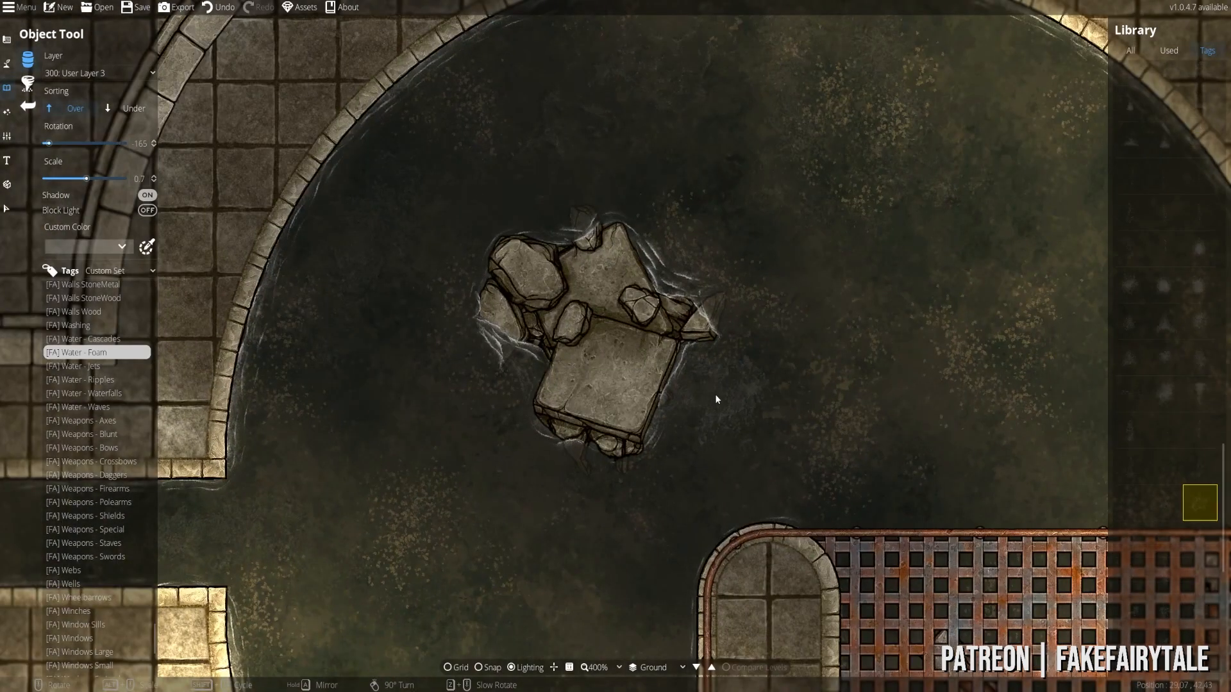
pyautogui.click(1199, 357)
pyautogui.click(1199, 429)
pyautogui.scroll(-10, 573, 211)
pyautogui.scroll(10, 573, 211)
pyautogui.click(96, 73)
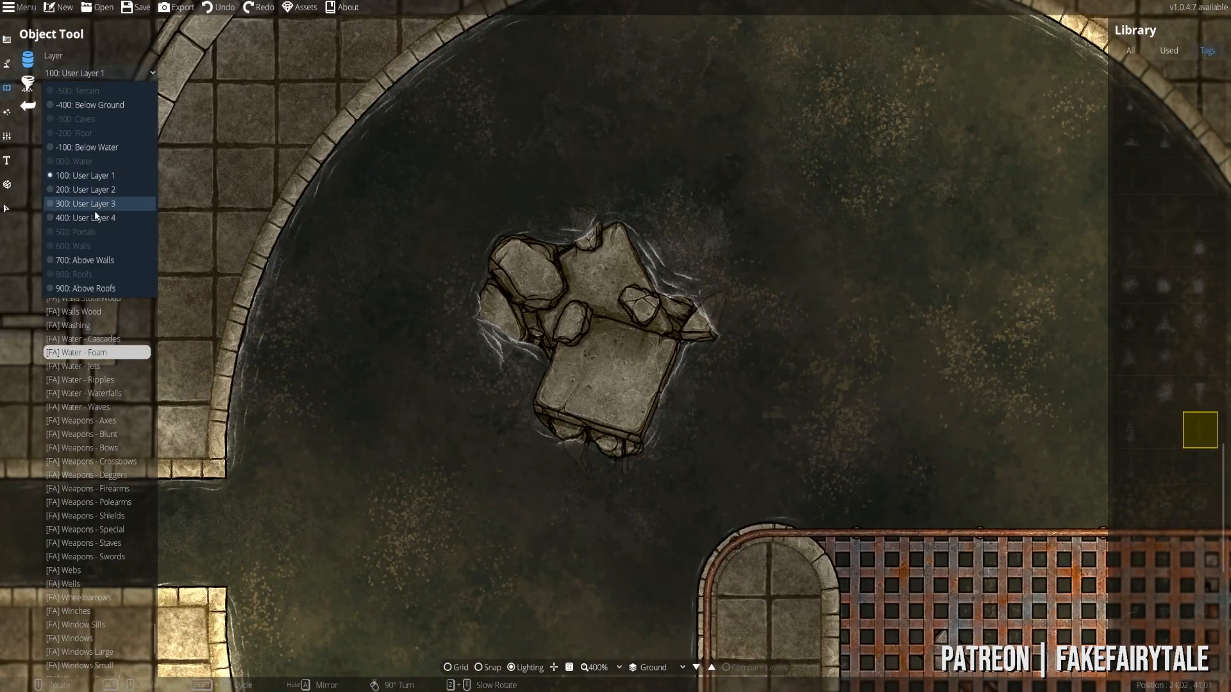
pyautogui.click(94, 210)
pyautogui.scroll(-3, 672, 475)
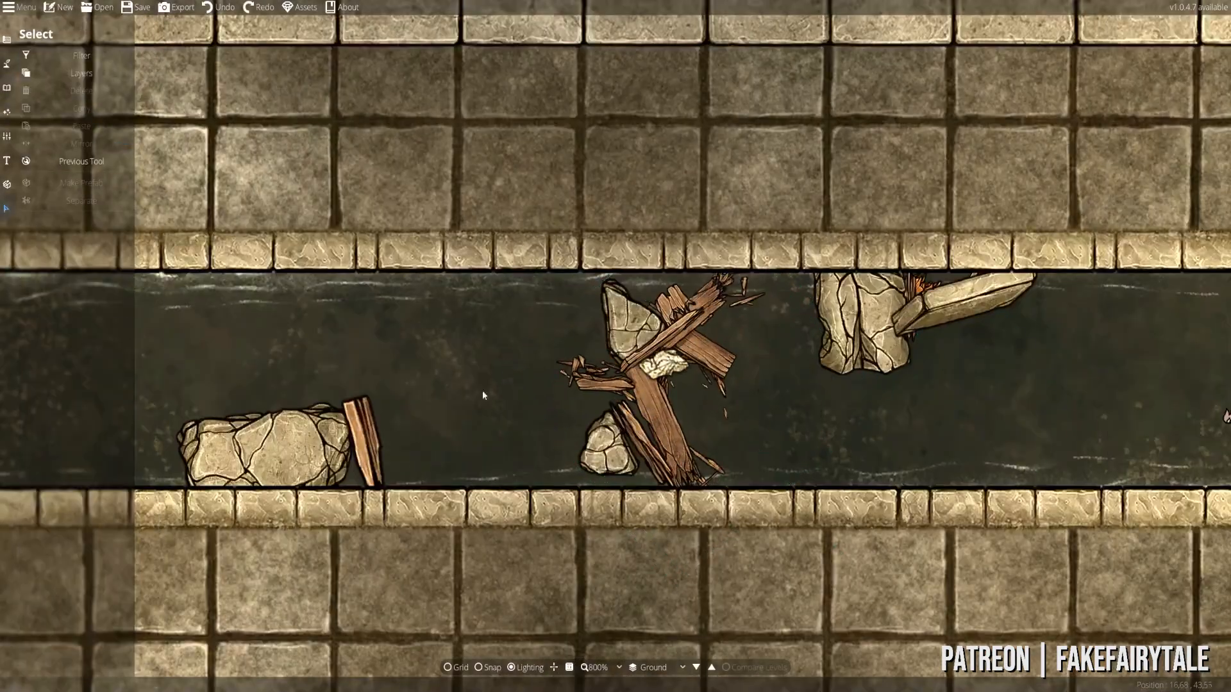
# - Mask the loose splinters west of the plank debris in the southern canal with the dark water pattern
pyautogui.click(545, 375)
pyautogui.click(550, 351)
pyautogui.click(586, 345)
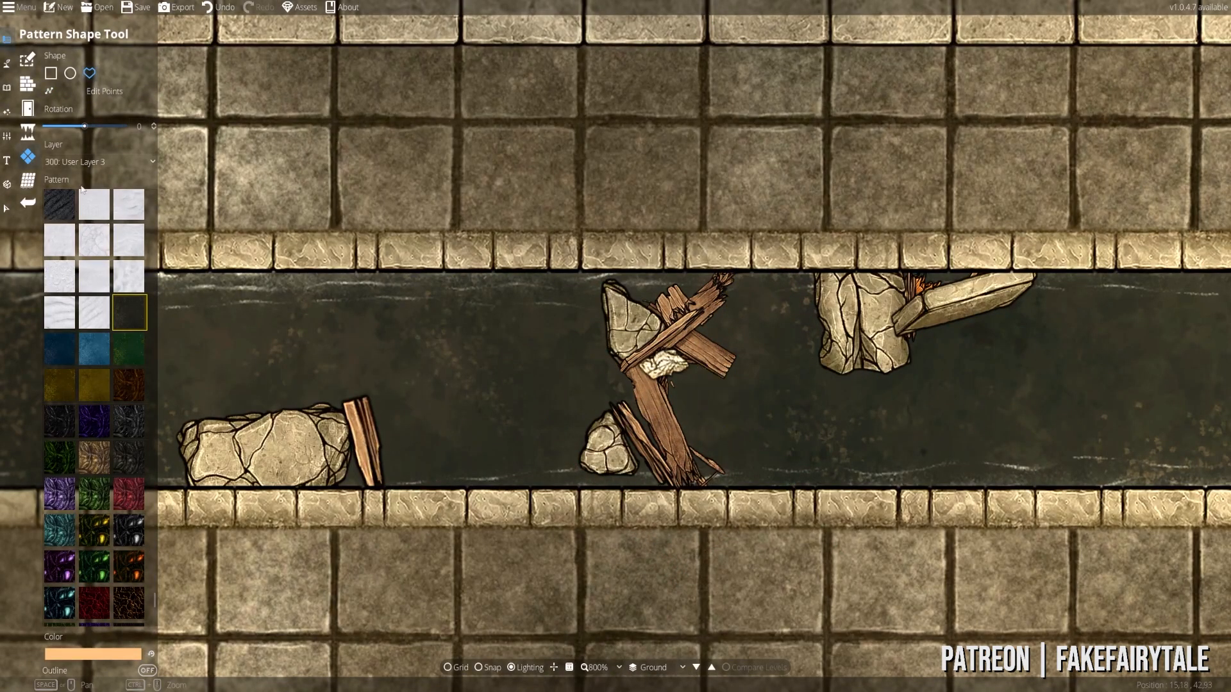
# - Draw a ripple path along the eastern side of the plank debris, from the canal's southern curb to its northern curb
pyautogui.click(6, 63)
pyautogui.click(28, 133)
pyautogui.click(1167, 411)
pyautogui.click(713, 479)
pyautogui.click(703, 332)
pyautogui.click(722, 313)
pyautogui.click(732, 280)
pyautogui.rightClick(732, 279)
# - Add Water - Foam pieces on User Layer 4 in the canal around the plank debris and the nearby stones
pyautogui.moveTo(439, 97); pyautogui.dragTo(139, 105)
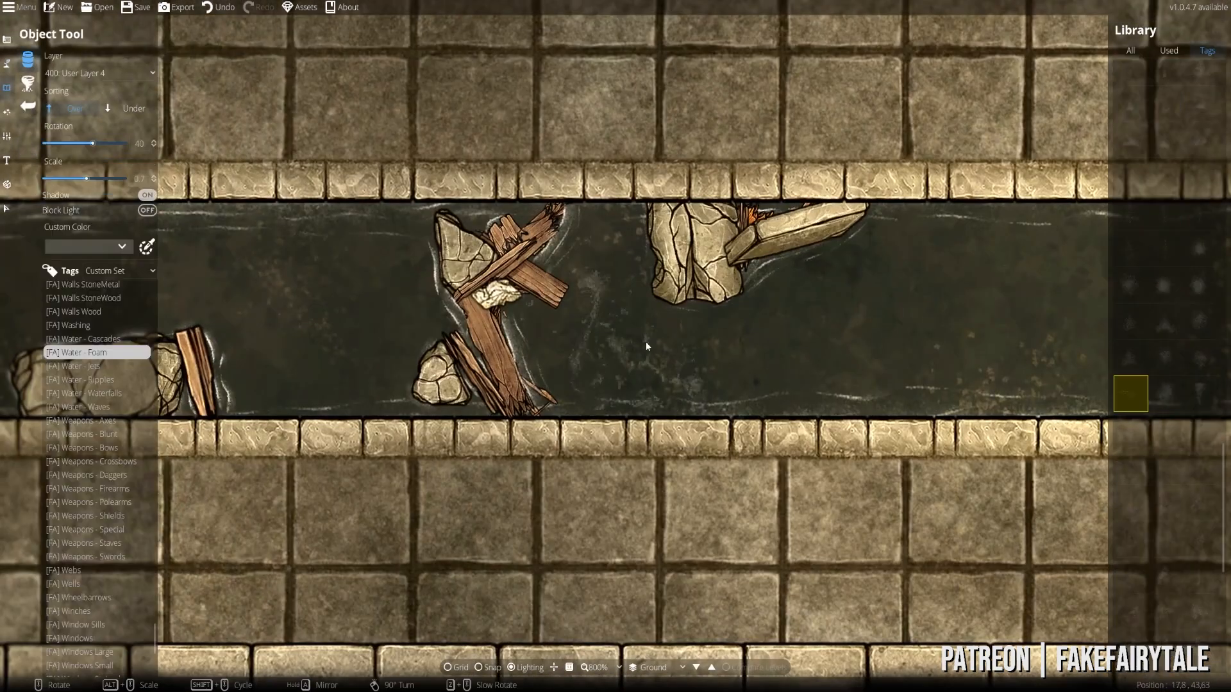
pyautogui.click(577, 313)
pyautogui.scroll(-5, 312, 302)
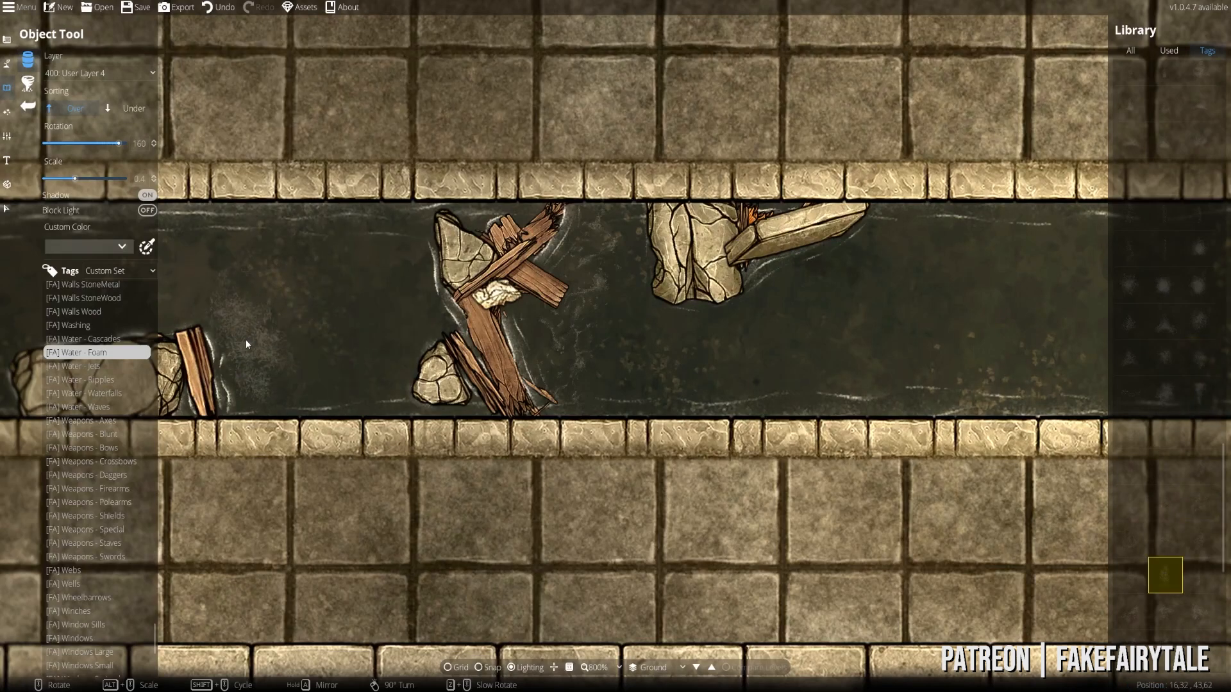
pyautogui.scroll(-2, 709, 310)
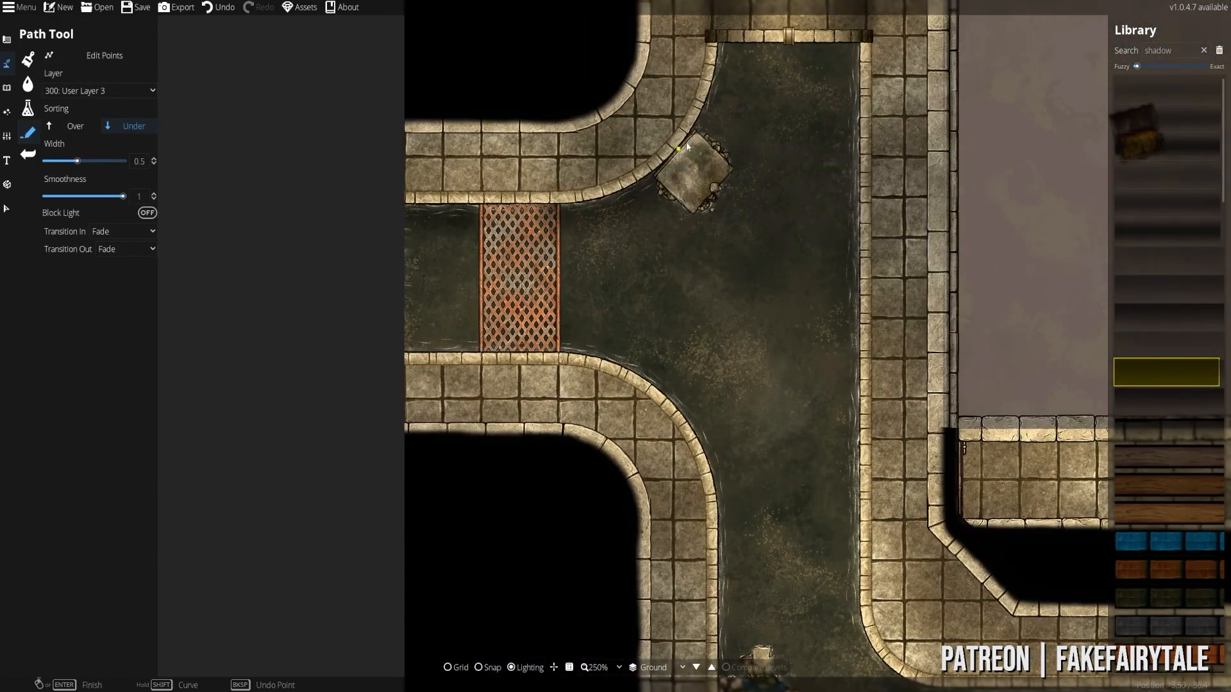
# - Shade the fallen slab's waterline in the western canal with ShadowPath B 20% at width 0.1 on User Layer 3
pyautogui.scroll(5, 687, 147)
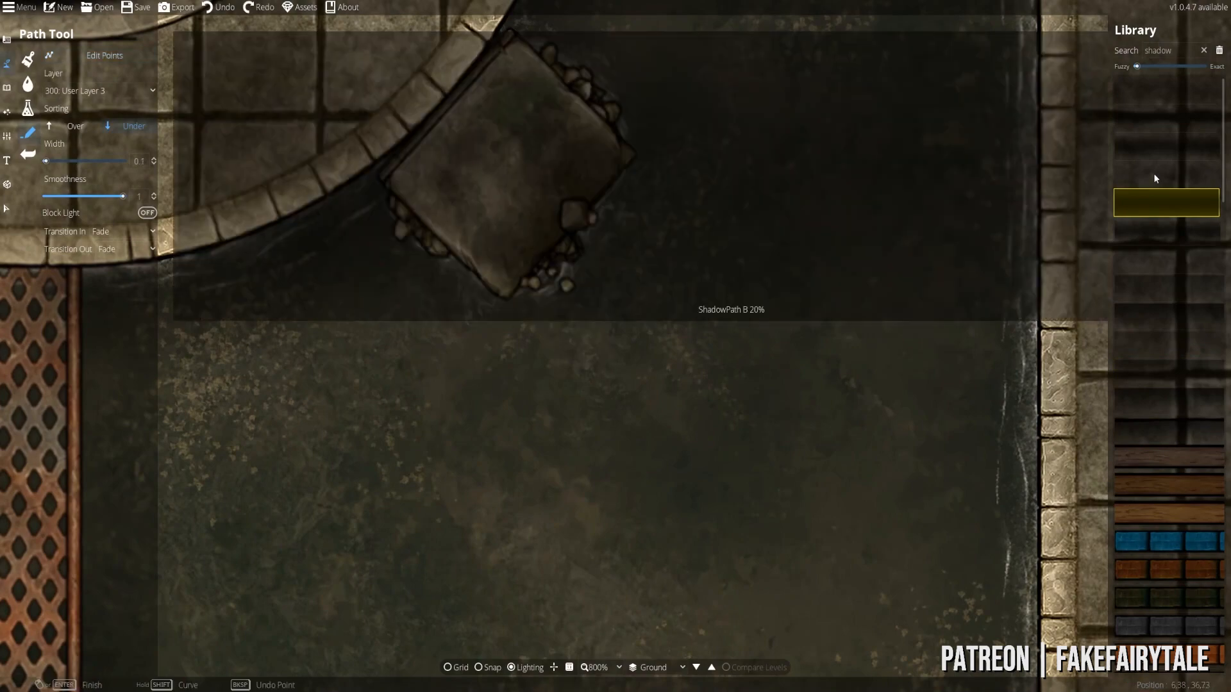
pyautogui.click(1155, 179)
pyautogui.click(507, 305)
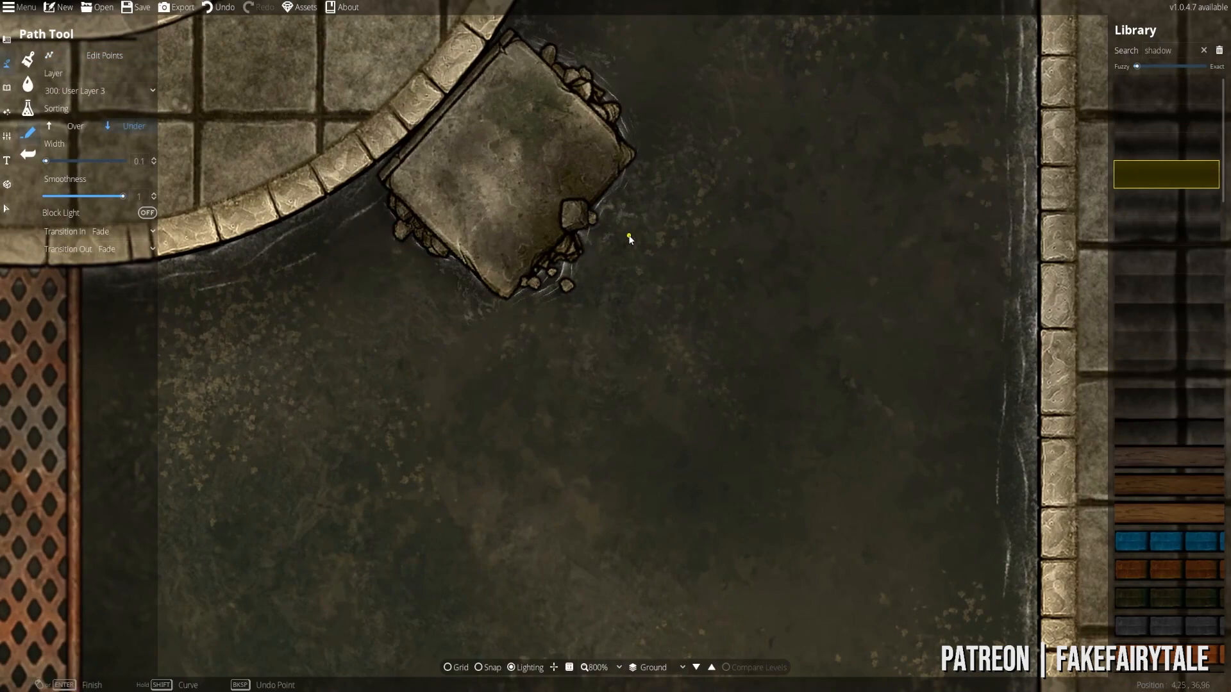
pyautogui.scroll(-2, 628, 238)
pyautogui.moveTo(312, 523); pyautogui.dragTo(696, 229)
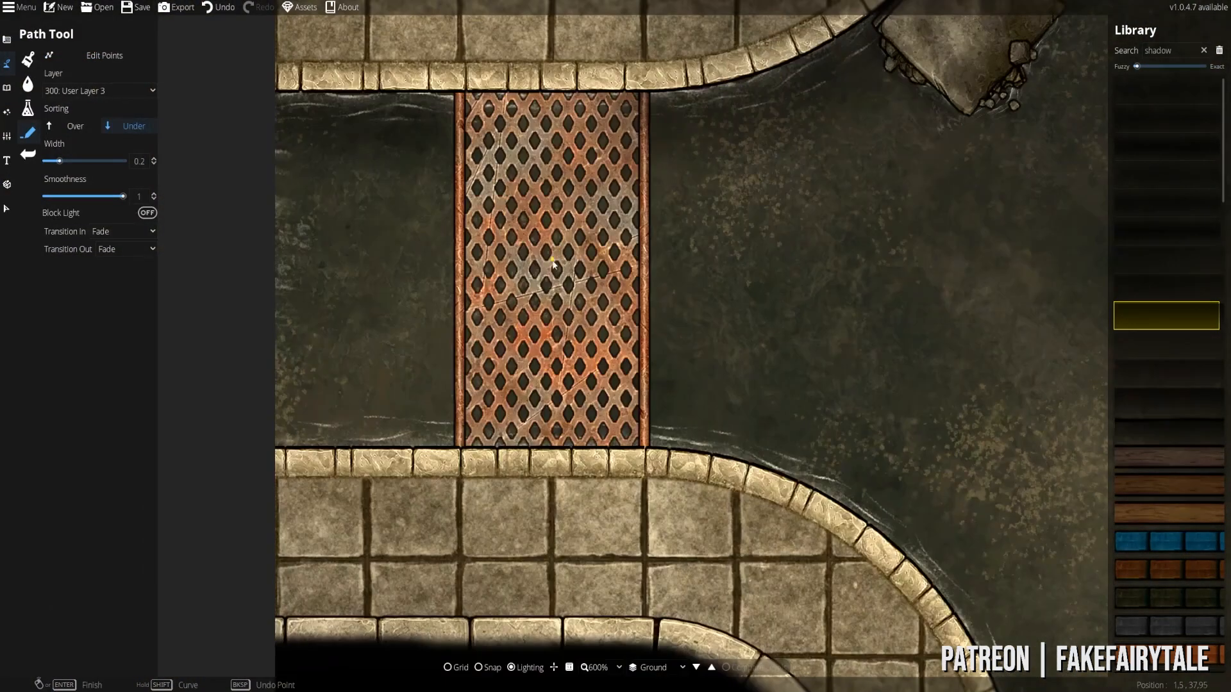
# - Set the shadow path width to 0.5, try strokes along the western canal, switch to User Layer 1 and undo the strokes
pyautogui.scroll(-2, 696, 228)
pyautogui.moveTo(60, 160); pyautogui.dragTo(78, 161)
pyautogui.click(1166, 288)
pyautogui.scroll(-1, 722, 384)
pyautogui.hotkey('ctrl', 'z')
pyautogui.click(1167, 372)
pyautogui.click(693, 283)
pyautogui.click(100, 91)
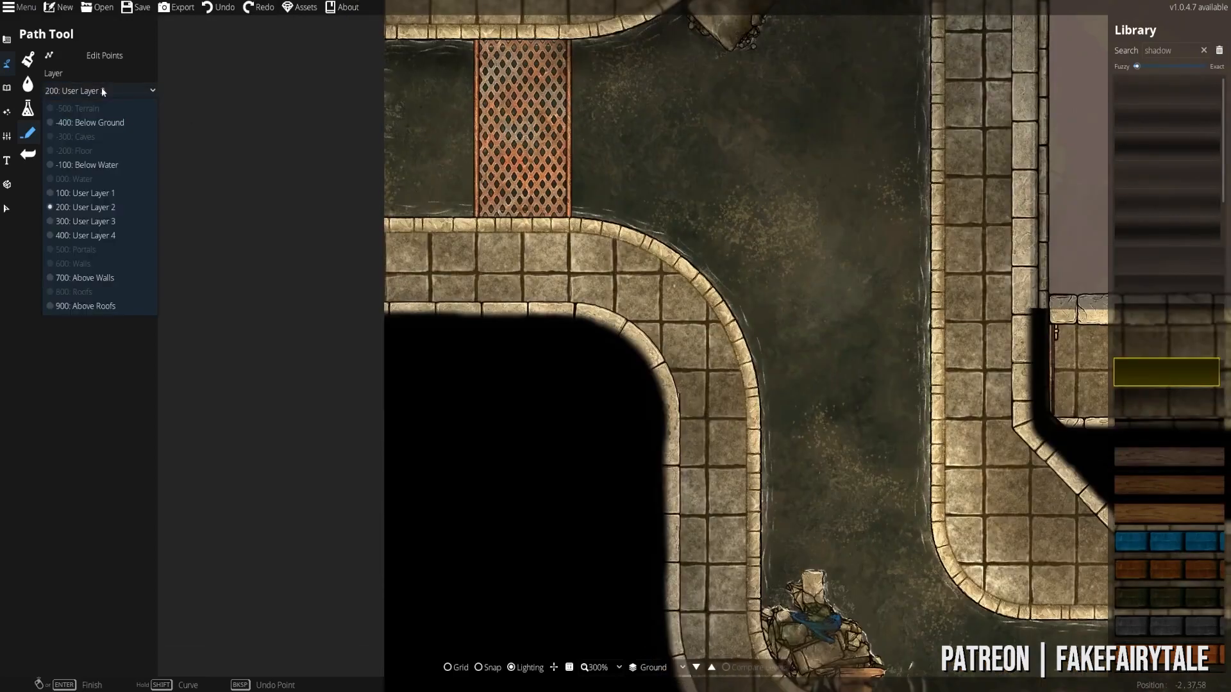
pyautogui.click(71, 194)
pyautogui.hotkey('ctrl', 'z')
pyautogui.hotkey('ctrl', 'z')
# - Draw shadow paths of width 0.5 along the canal's southwest bend and southern stretch to the small bridge, using User Layer 4 sorted over
pyautogui.moveTo(710, 334); pyautogui.dragTo(637, 130)
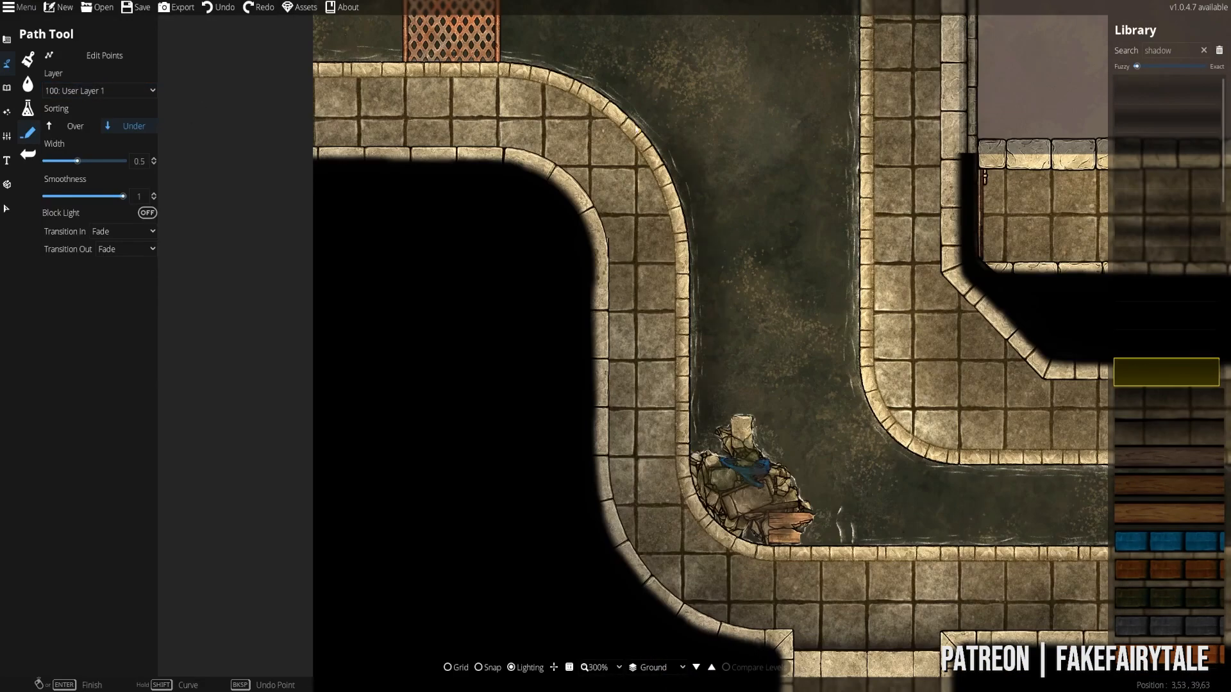
pyautogui.scroll(-1, 641, 321)
pyautogui.moveTo(673, 410); pyautogui.dragTo(641, 248)
pyautogui.scroll(1, 1051, 398)
pyautogui.click(99, 90)
pyautogui.click(70, 227)
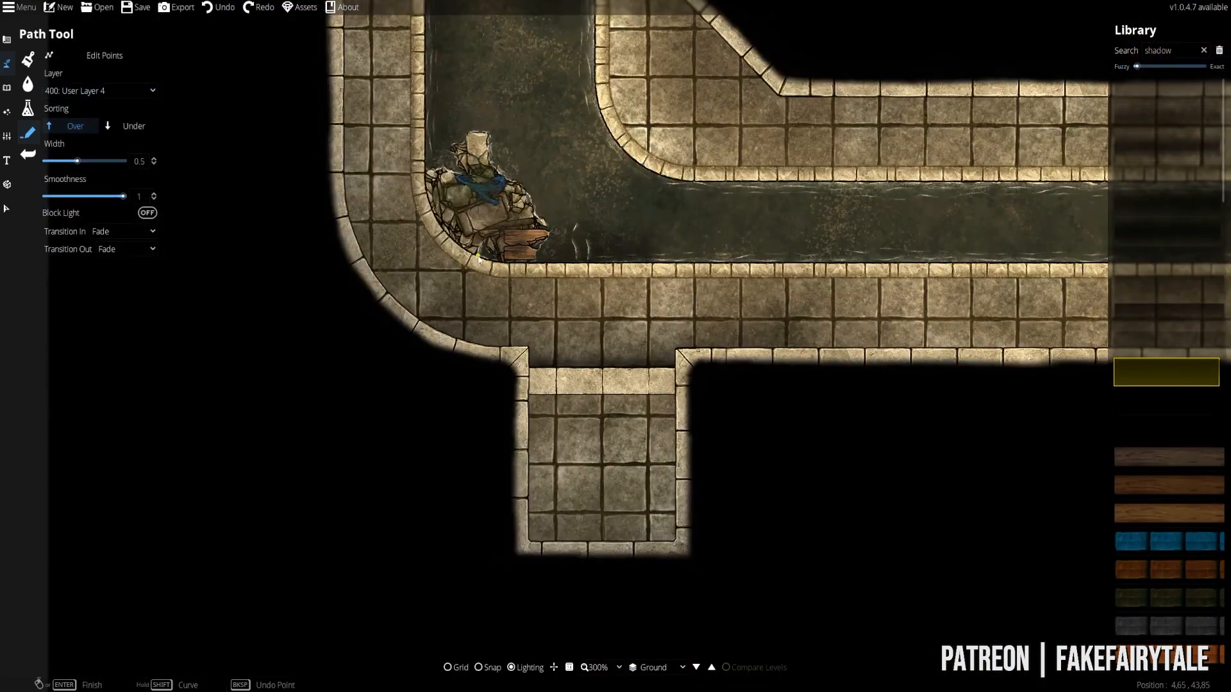
pyautogui.scroll(2, 405, 138)
pyautogui.click(450, 195)
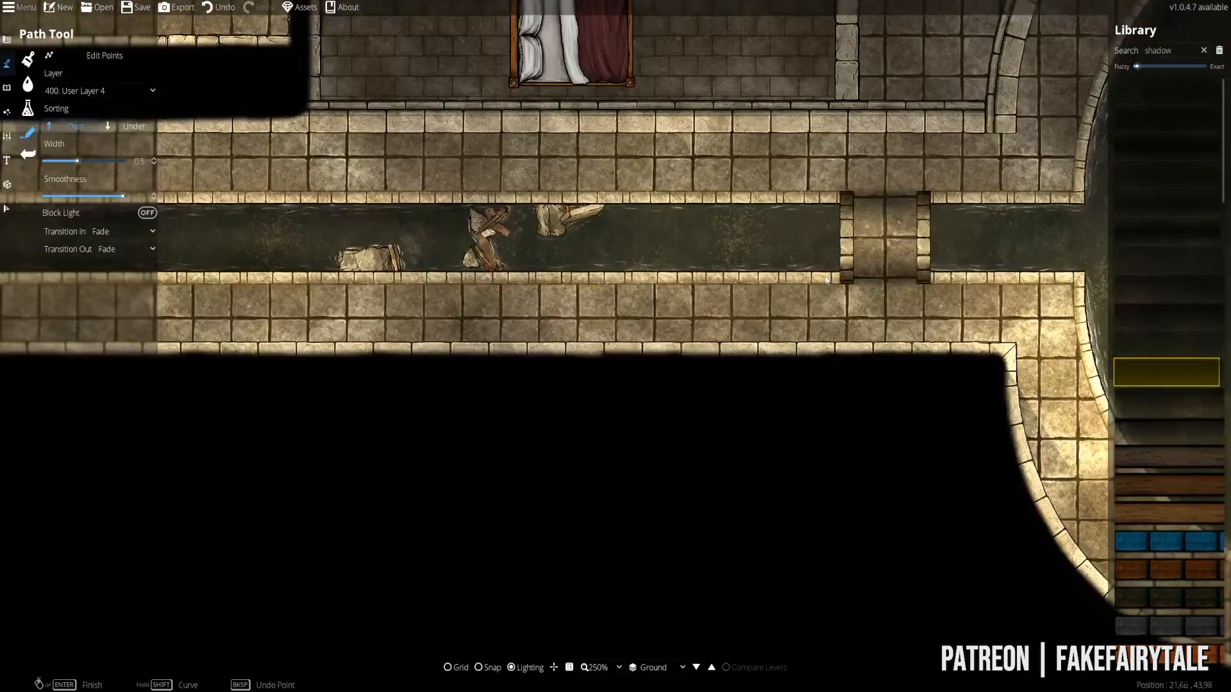
pyautogui.click(845, 205)
# - Shade the edges of the western canal's stone bridge with a shadow path of width 0.29 and switch the path's layer
pyautogui.scroll(-3, 402, 256)
pyautogui.scroll(4, 687, 252)
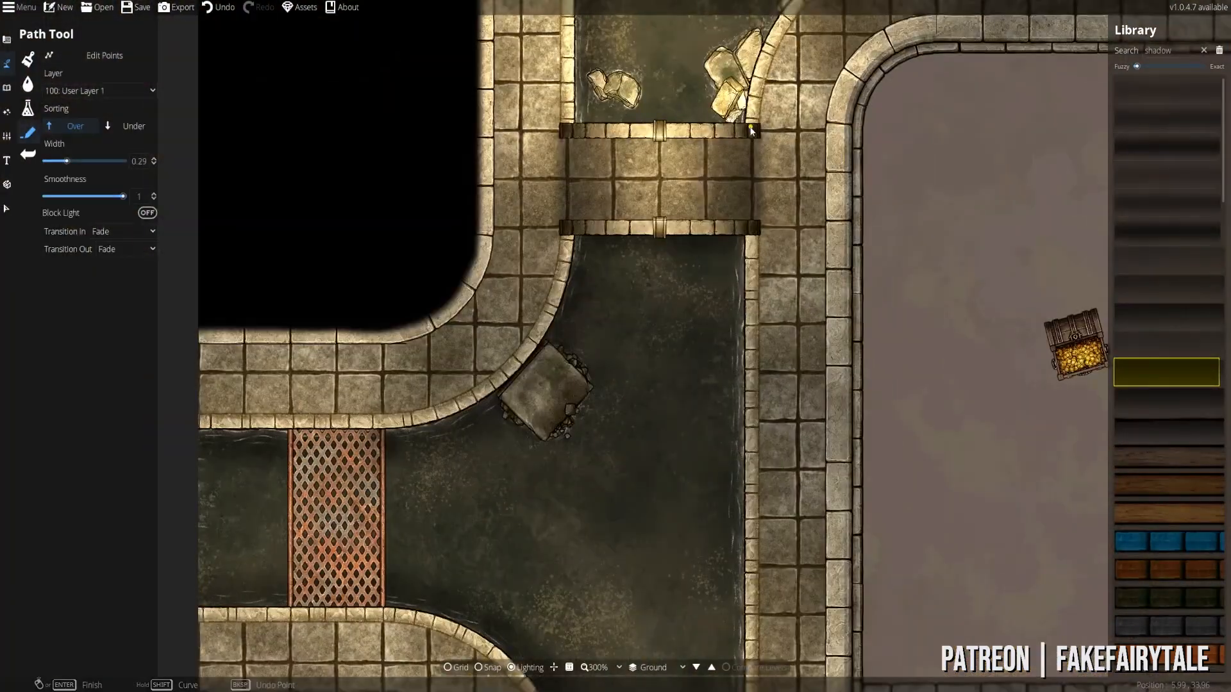
pyautogui.click(99, 90)
pyautogui.click(86, 249)
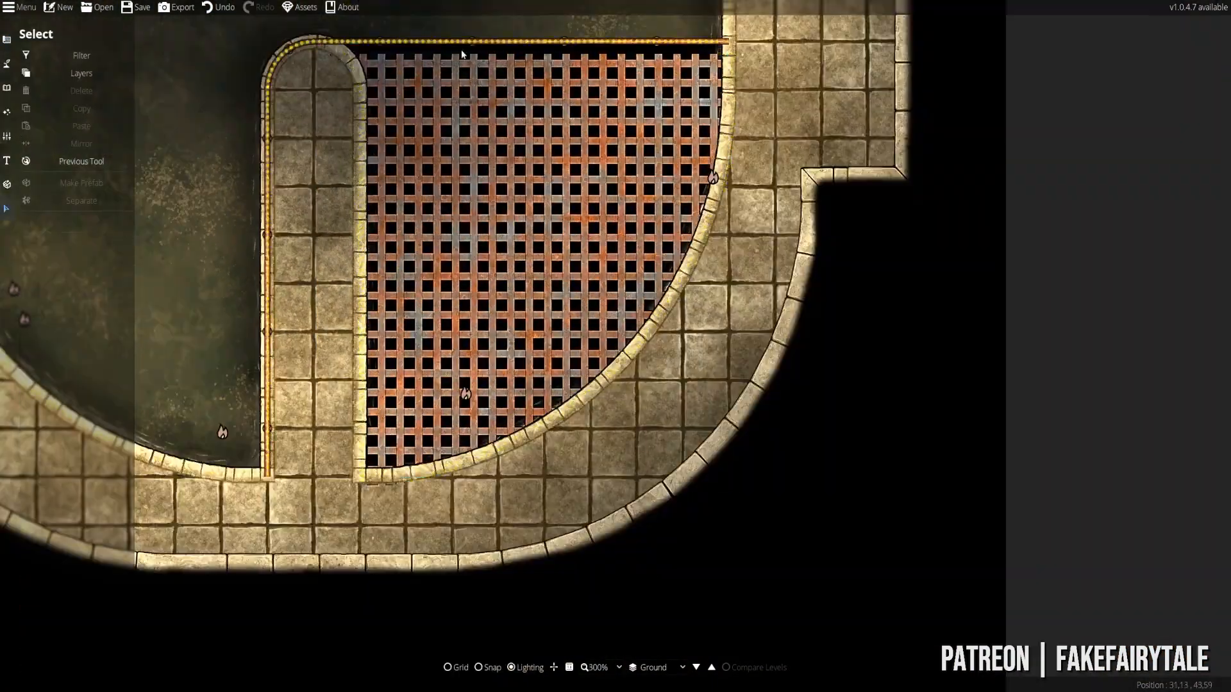
# - Select the shape beneath the large square-mesh grate on User Layer 1 and give it a black pattern
pyautogui.click(848, 197)
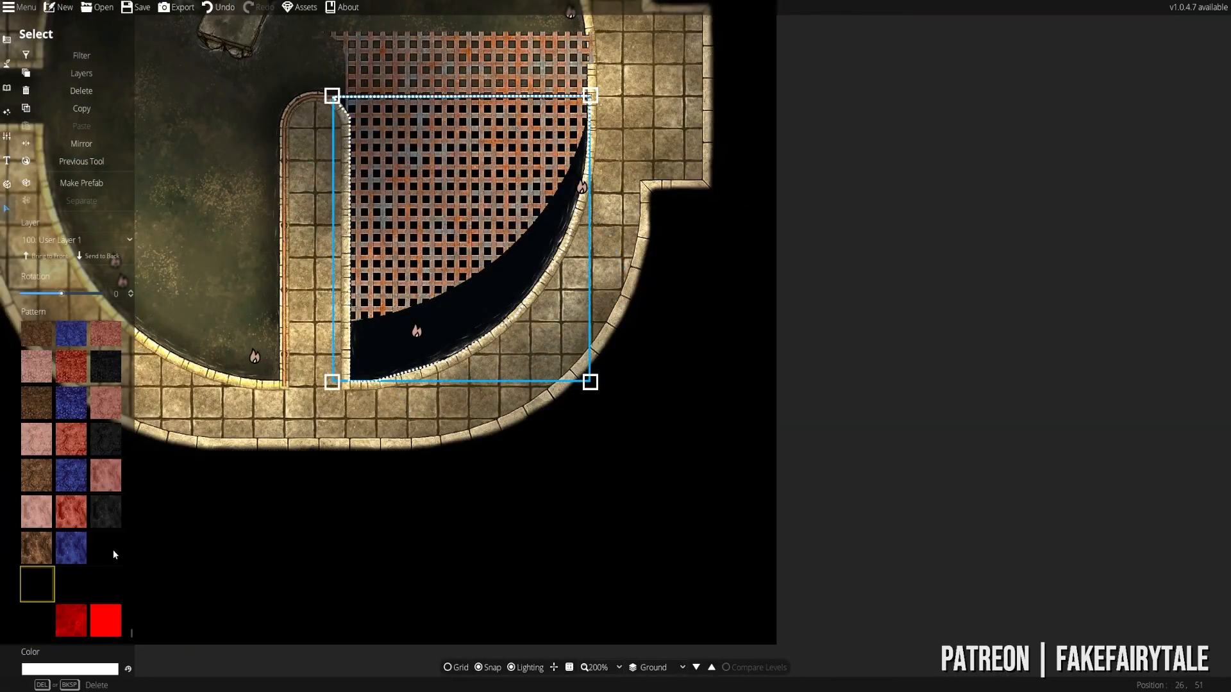
pyautogui.click(113, 551)
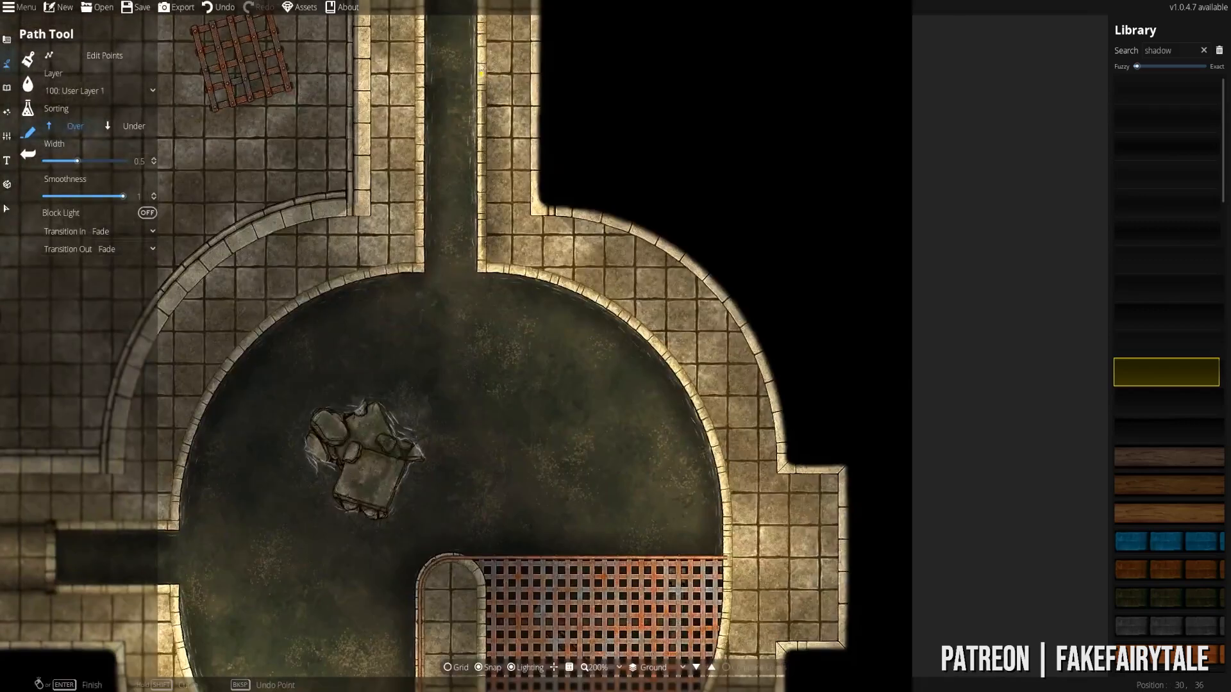
# - Undo the last shadow stroke and shade the remaining canal edges with shadow paths of width 0.5, switching layers as needed
pyautogui.hotkey('ctrl', 'z')
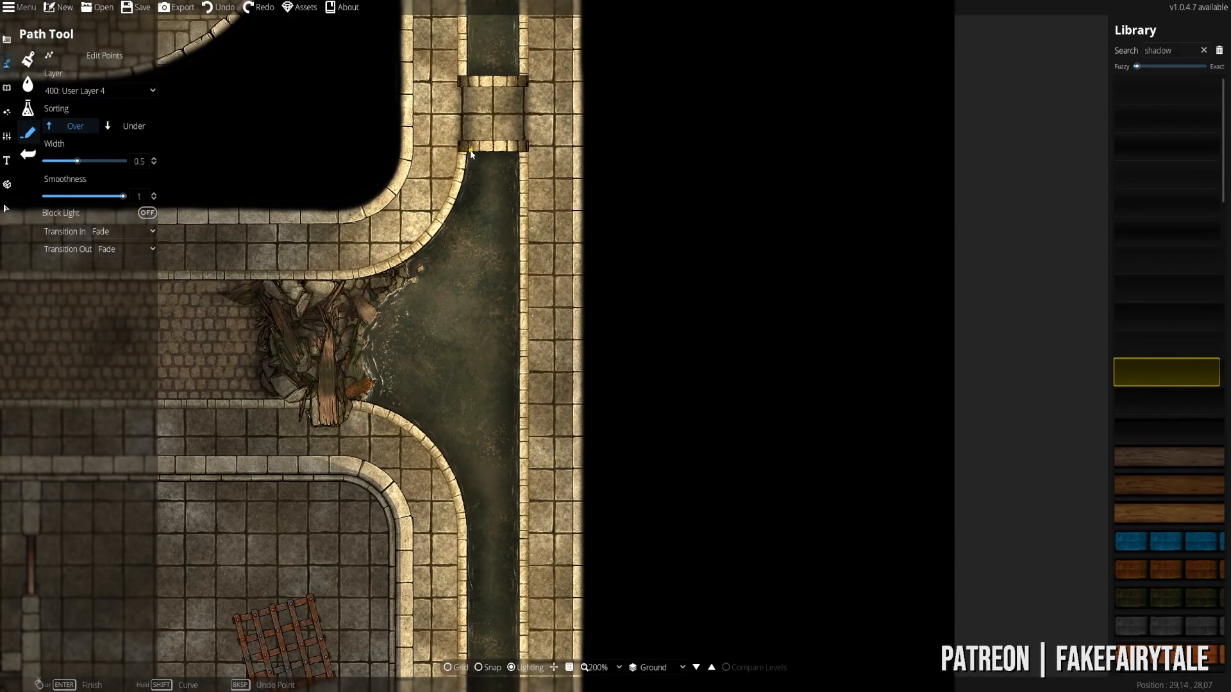
pyautogui.scroll(2, 628, 343)
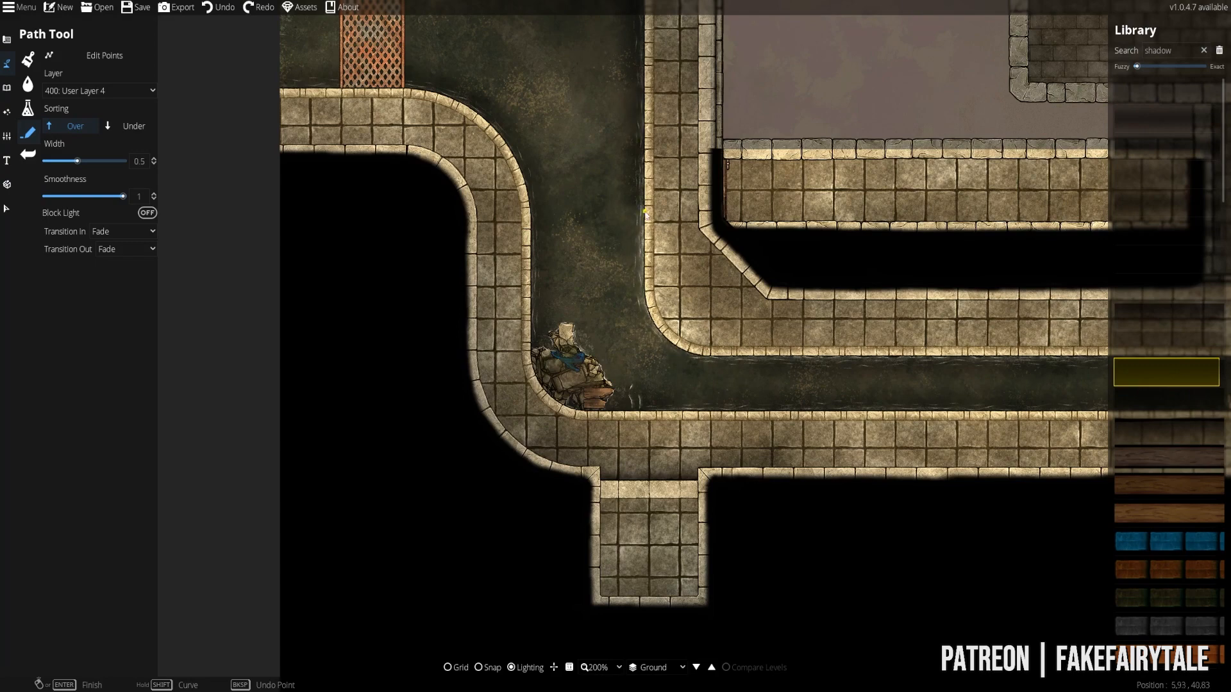
pyautogui.press('Tab')
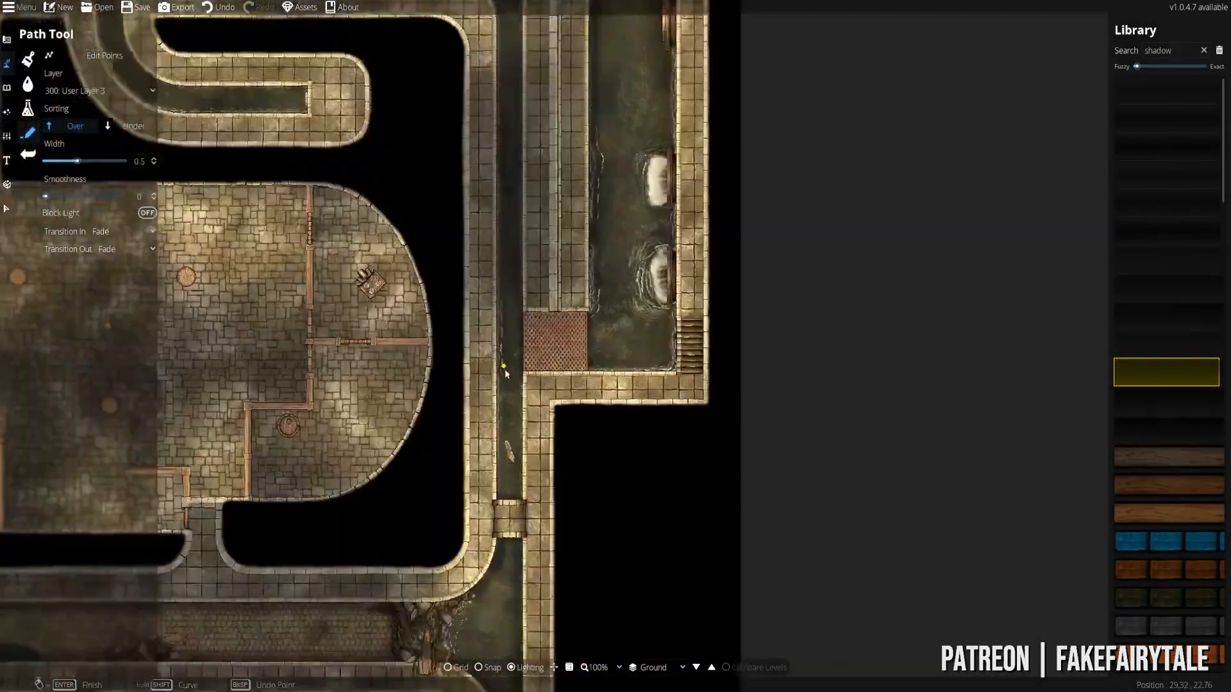
pyautogui.click(97, 91)
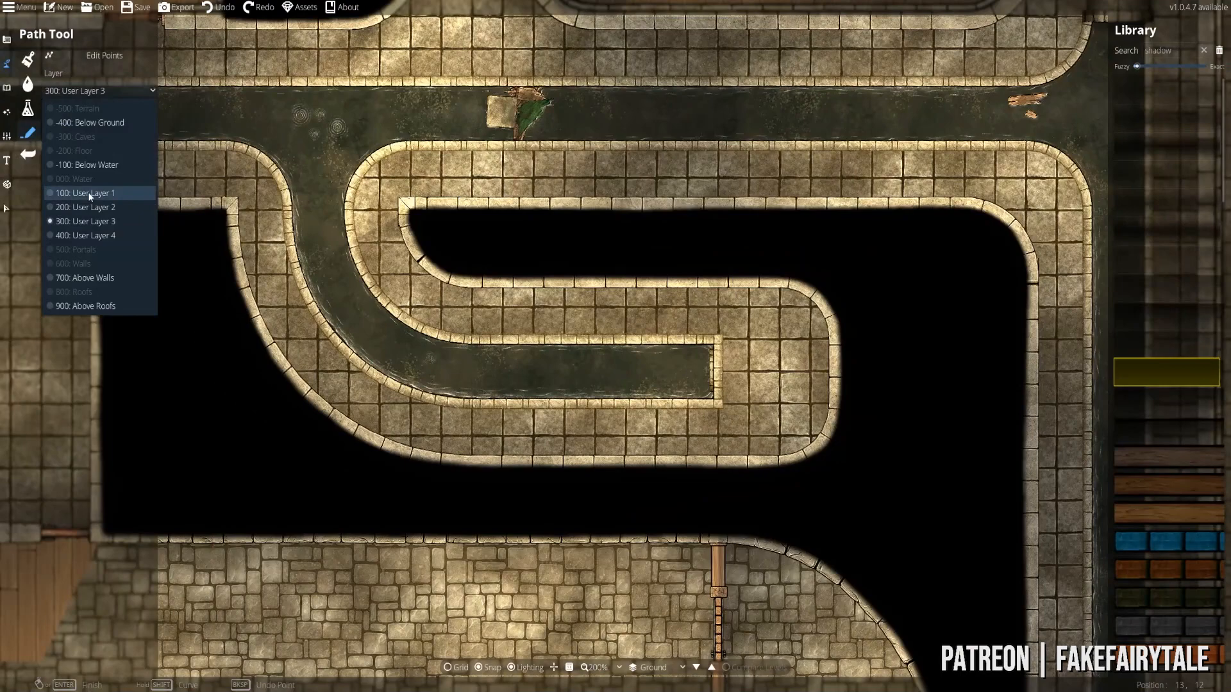
pyautogui.click(77, 113)
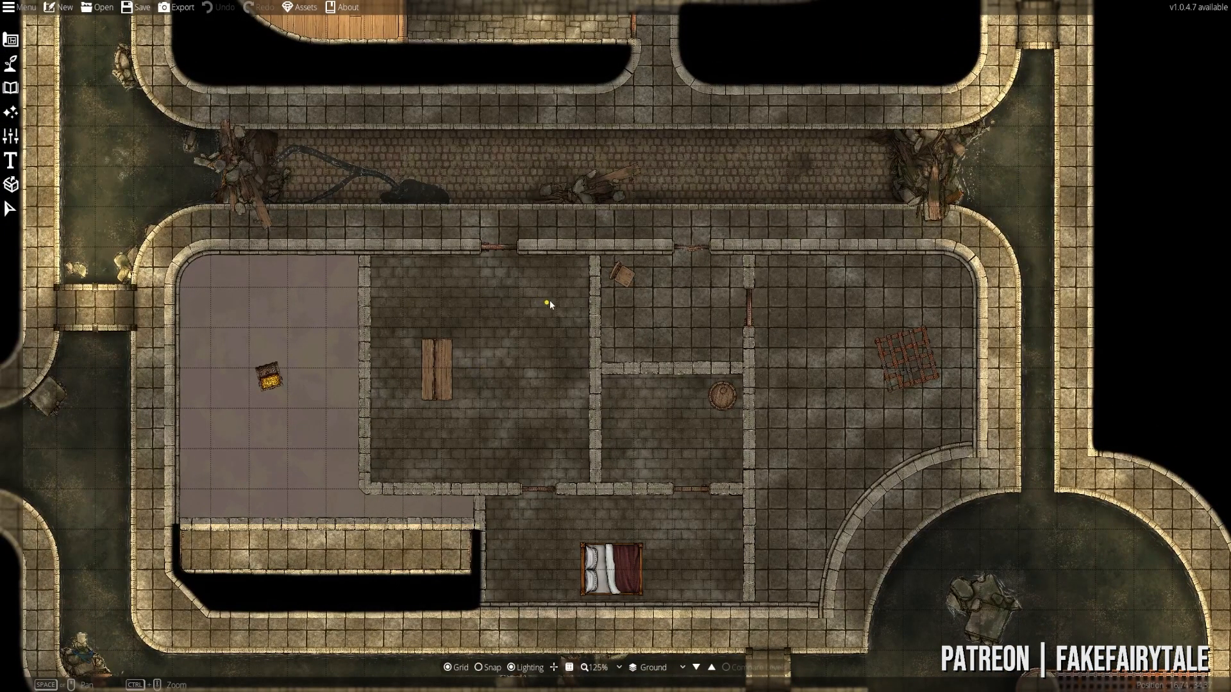
# - Hide the grid on the dungeon map
pyautogui.moveTo(584, 295); pyautogui.dragTo(511, 412)
pyautogui.moveTo(439, 333); pyautogui.dragTo(321, 571)
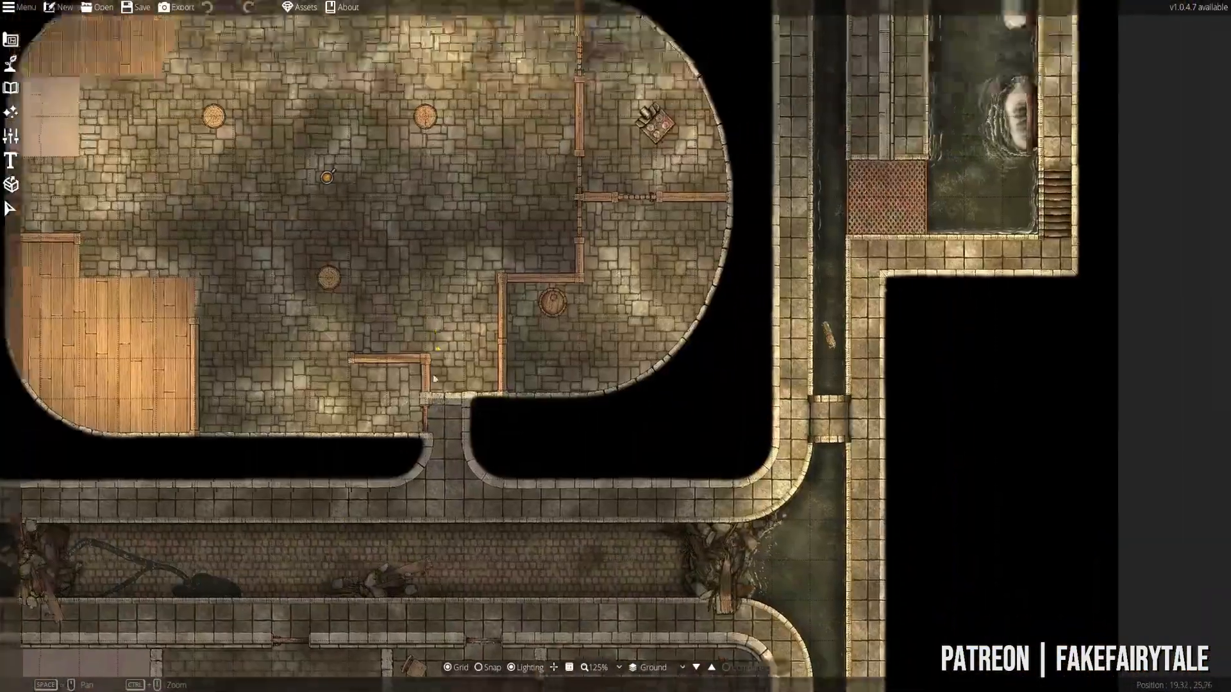
pyautogui.moveTo(558, 204); pyautogui.dragTo(501, 385)
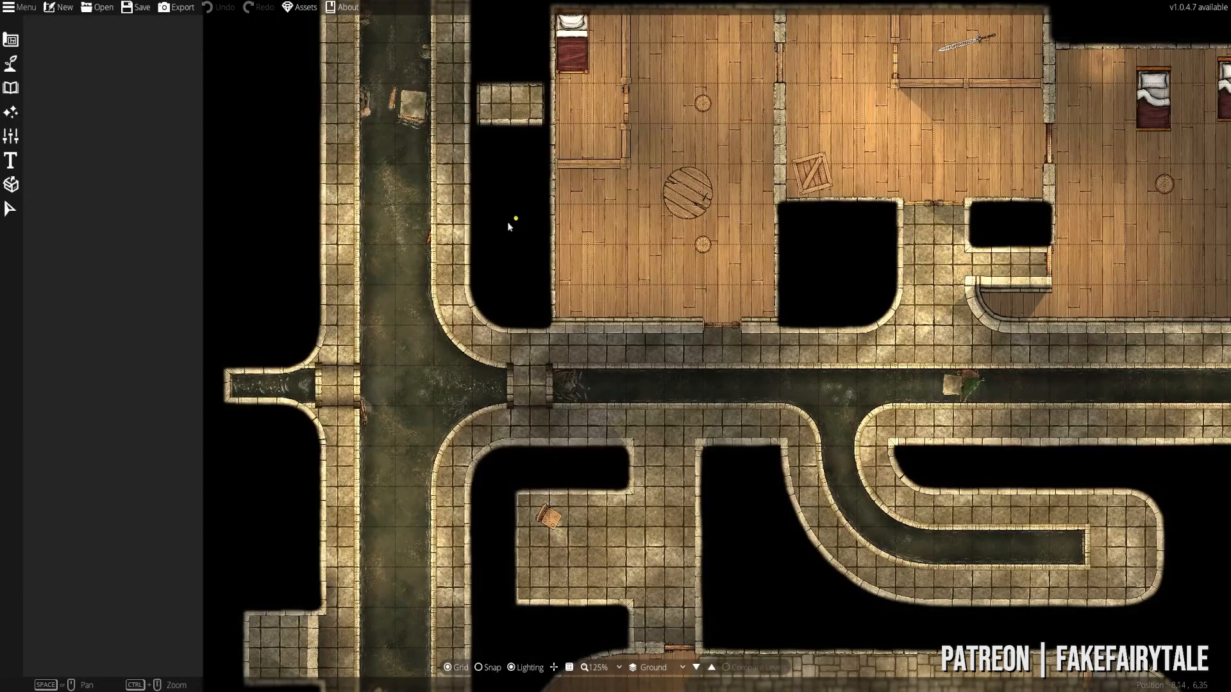
pyautogui.moveTo(440, 192); pyautogui.dragTo(452, 260)
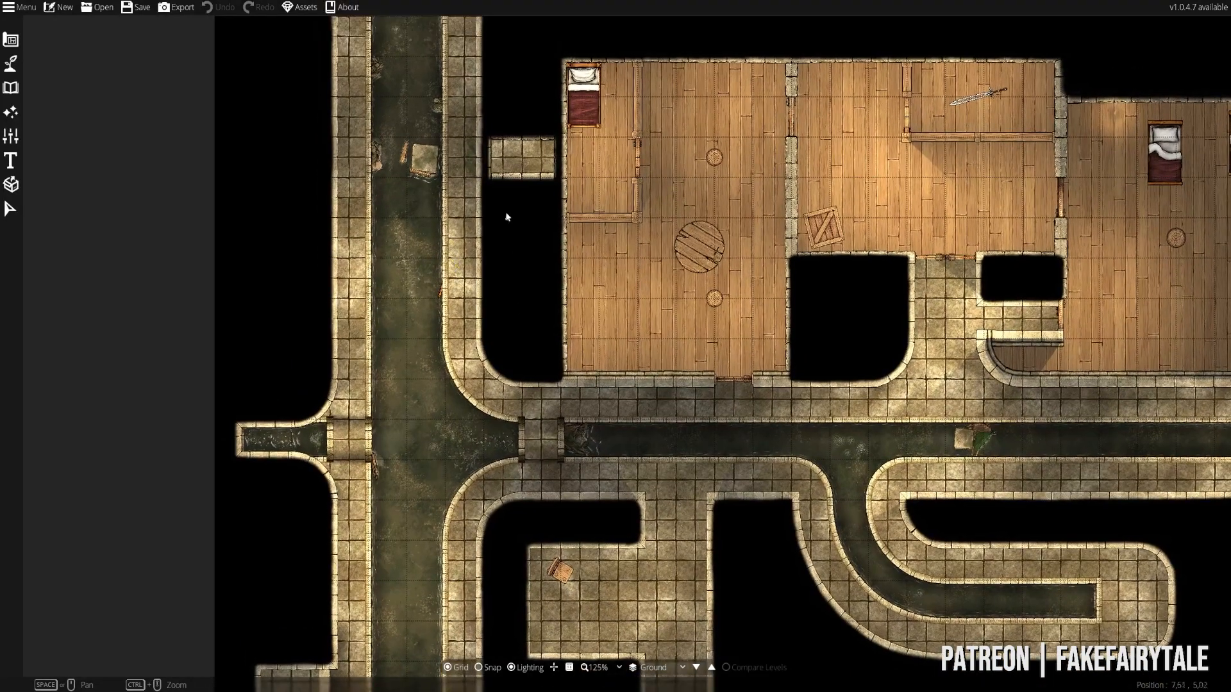
pyautogui.moveTo(505, 217); pyautogui.dragTo(434, 222)
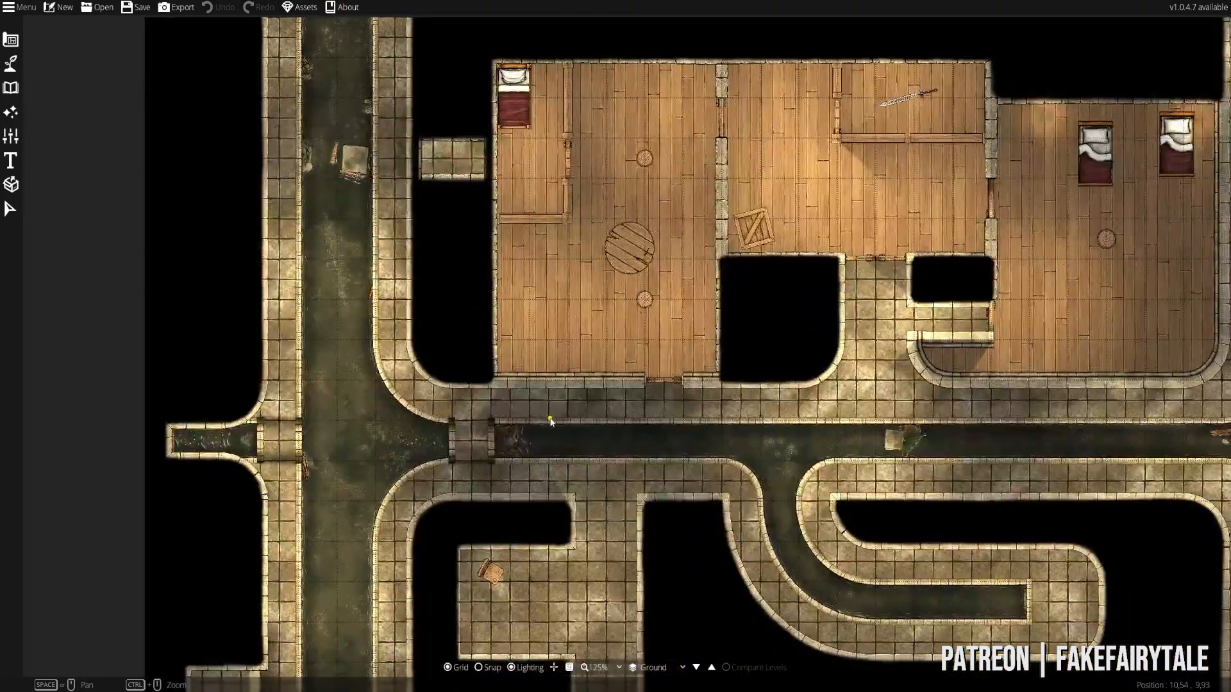
pyautogui.press('g')
# - Examine the canals, walkways, bridges and rooms across the whole map without the grid
pyautogui.moveTo(476, 482); pyautogui.dragTo(500, 348)
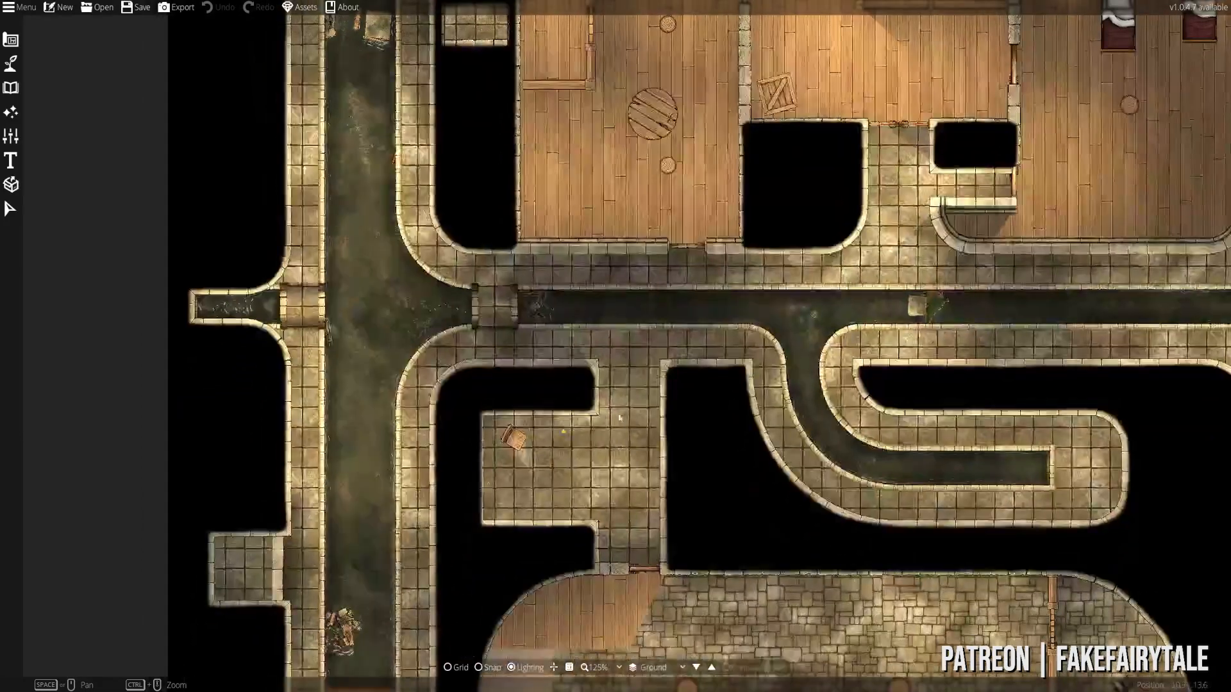
pyautogui.moveTo(447, 429); pyautogui.dragTo(498, 466)
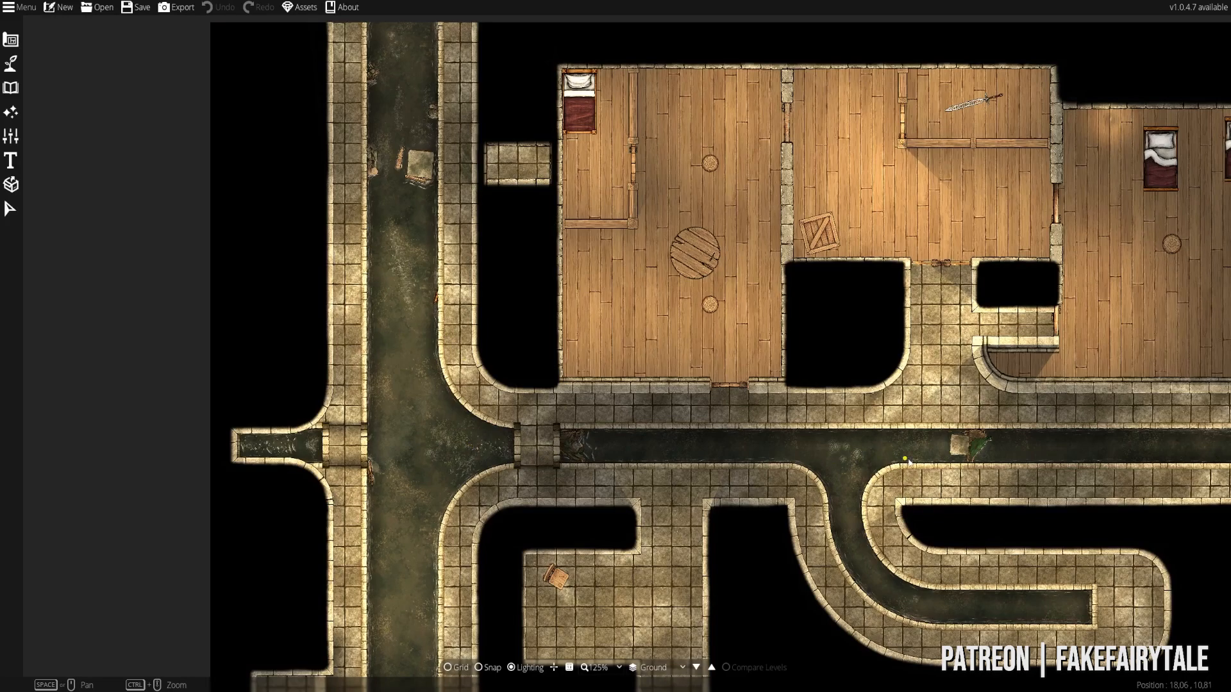
pyautogui.moveTo(647, 641); pyautogui.dragTo(648, 418)
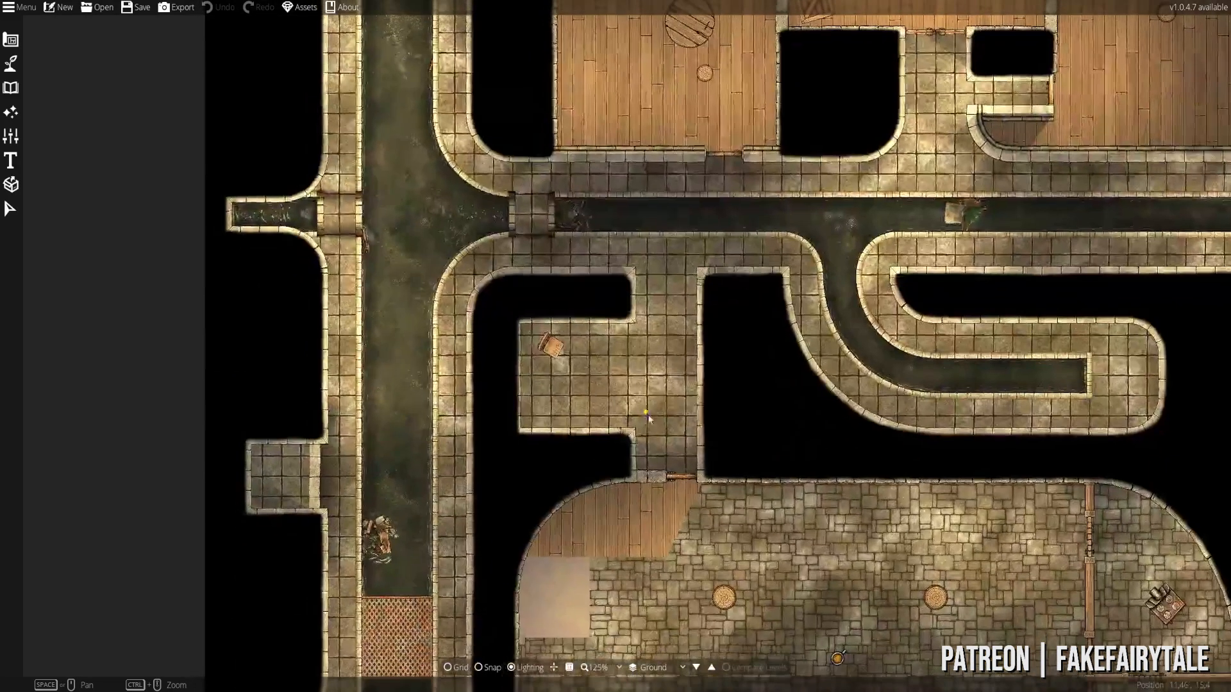
pyautogui.scroll(-10, 564, 491)
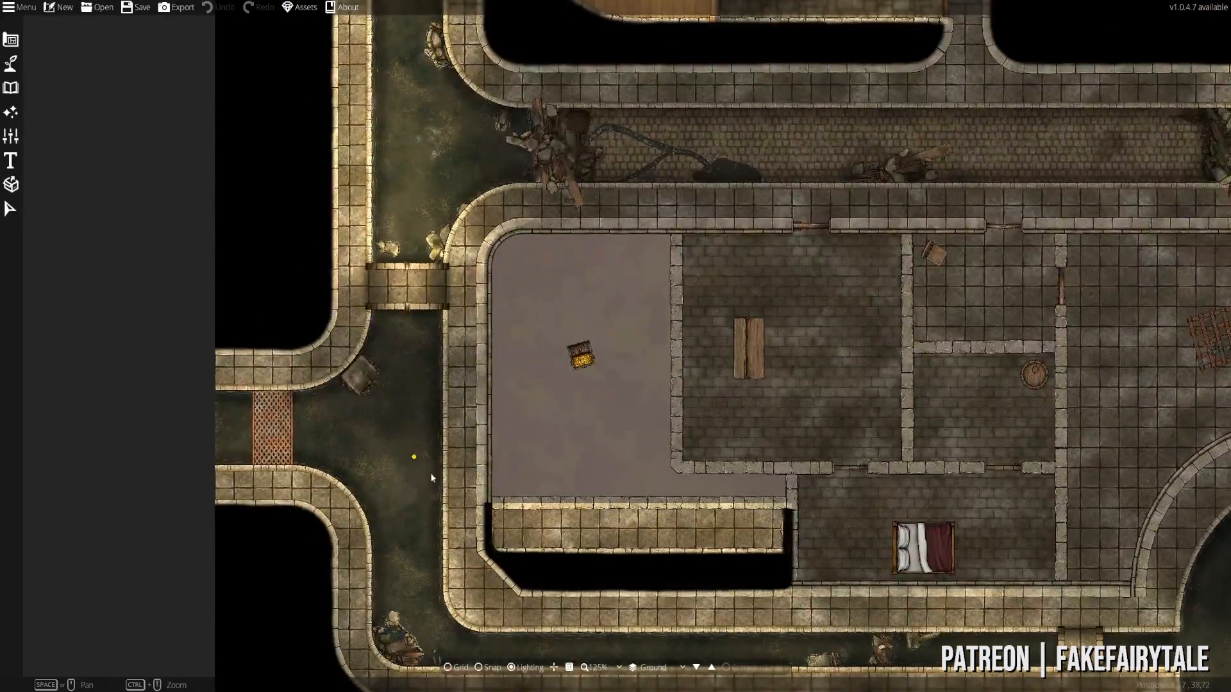
pyautogui.moveTo(431, 478); pyautogui.dragTo(429, 282)
pyautogui.scroll(3, 544, 169)
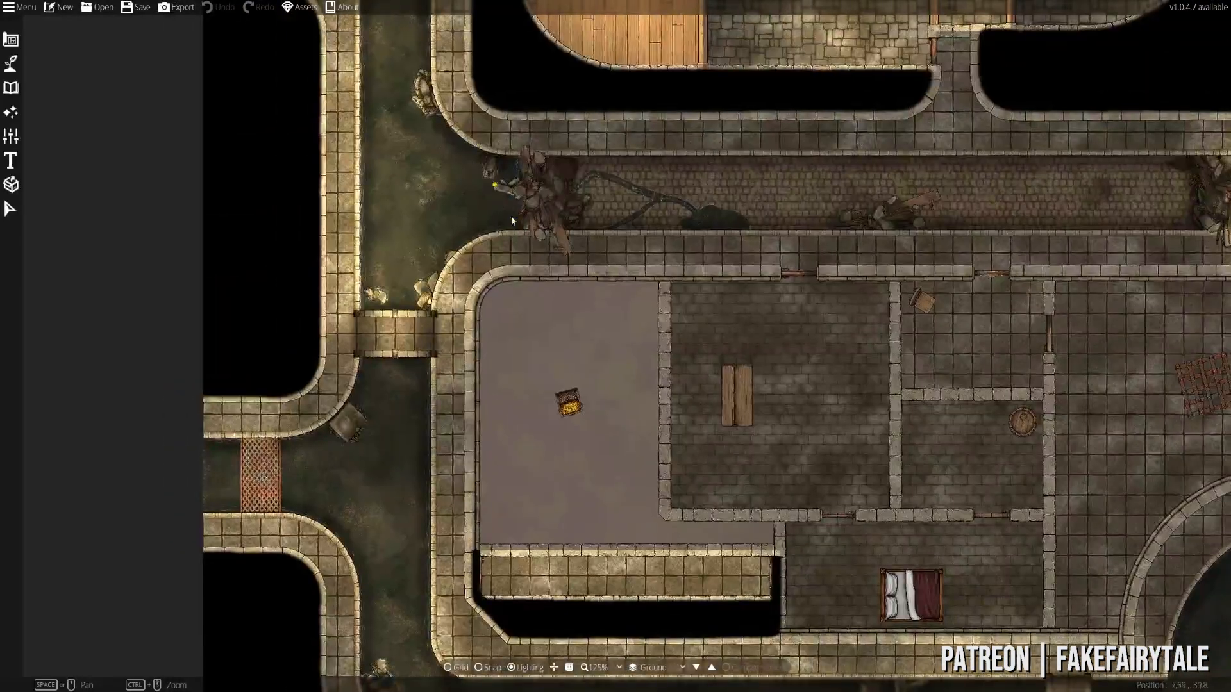
pyautogui.moveTo(706, 433); pyautogui.dragTo(491, 253)
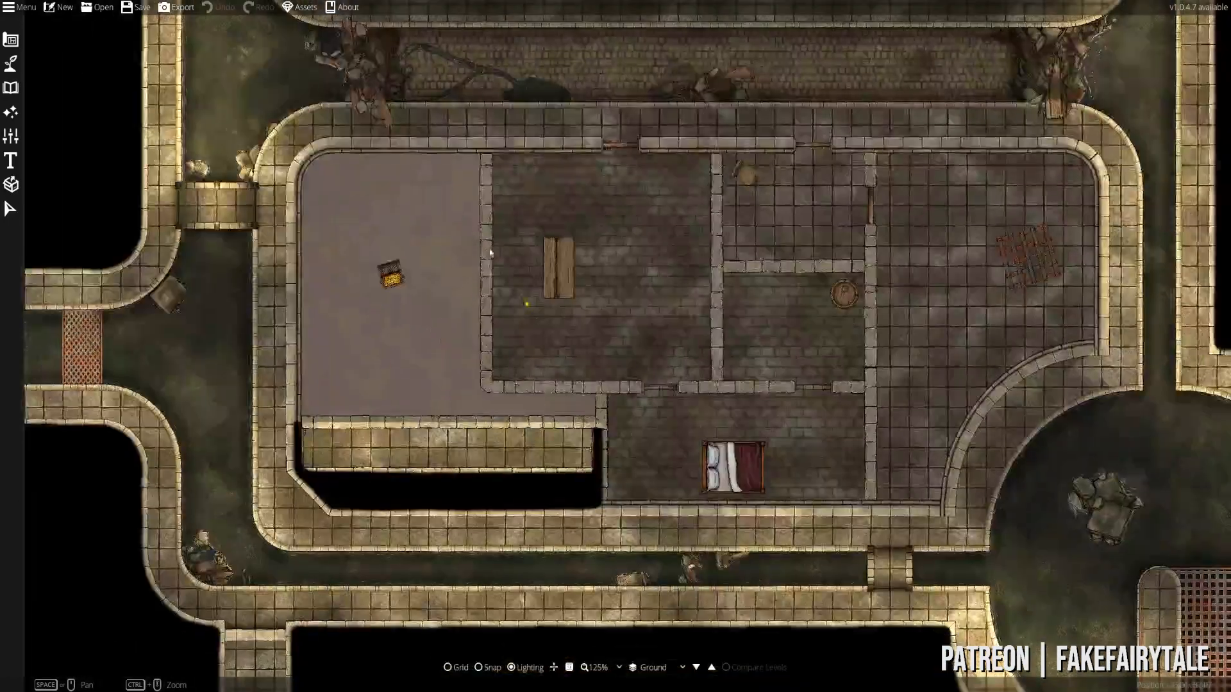
pyautogui.moveTo(709, 372); pyautogui.dragTo(331, 282)
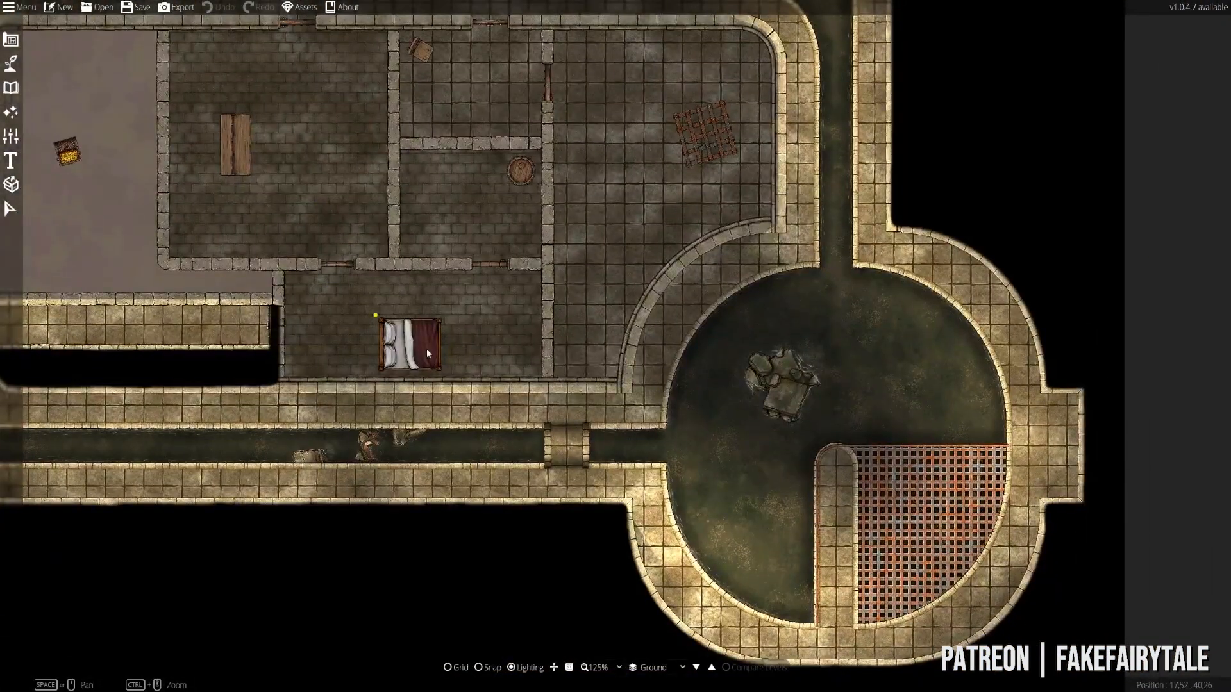
pyautogui.moveTo(717, 221); pyautogui.dragTo(646, 429)
pyautogui.moveTo(302, 471); pyautogui.dragTo(810, 314)
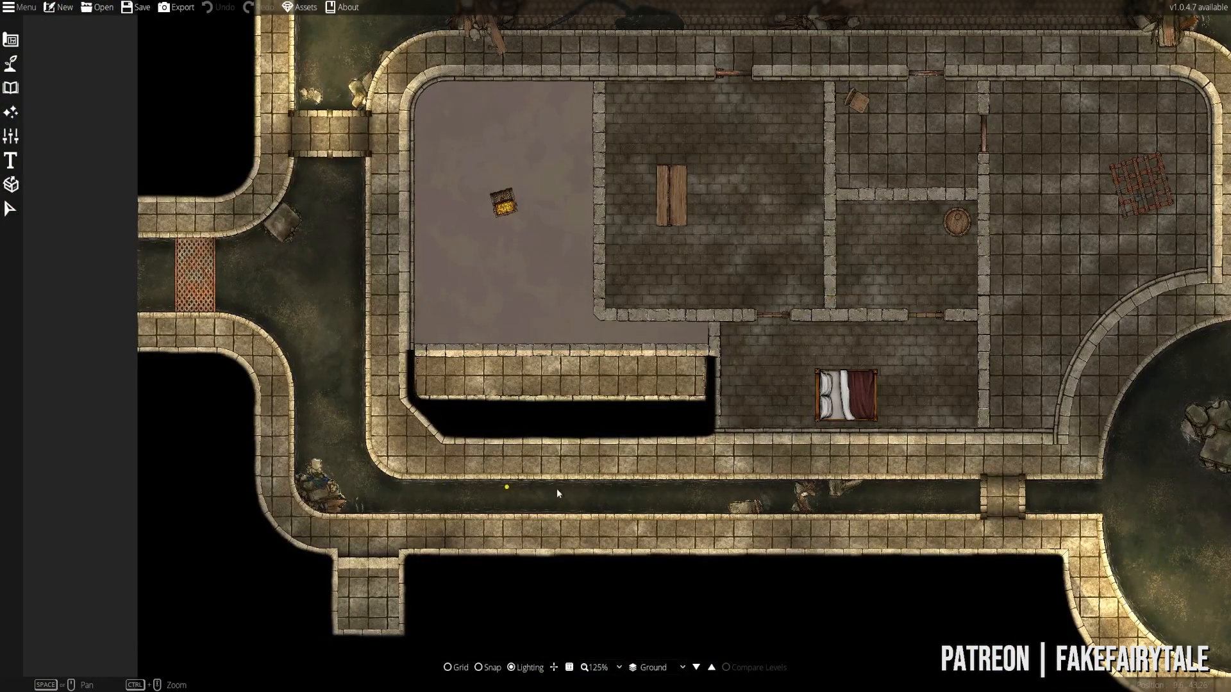
pyautogui.click(10, 63)
pyautogui.click(57, 136)
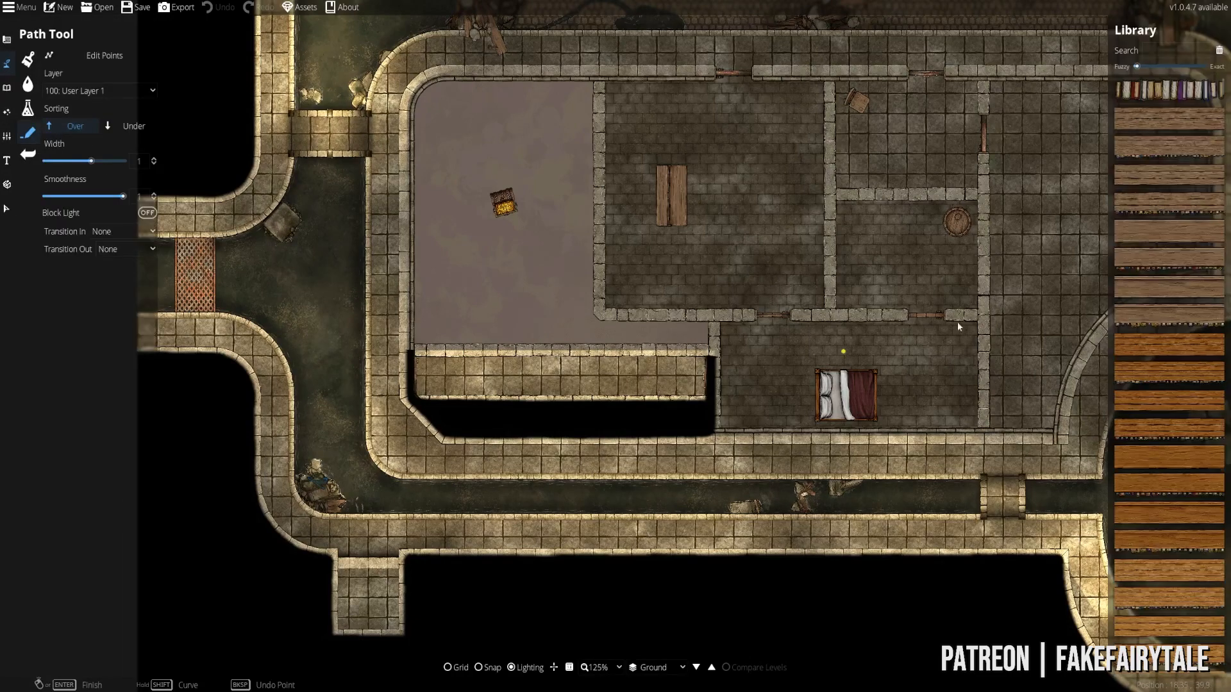
pyautogui.scroll(-10, 1164, 267)
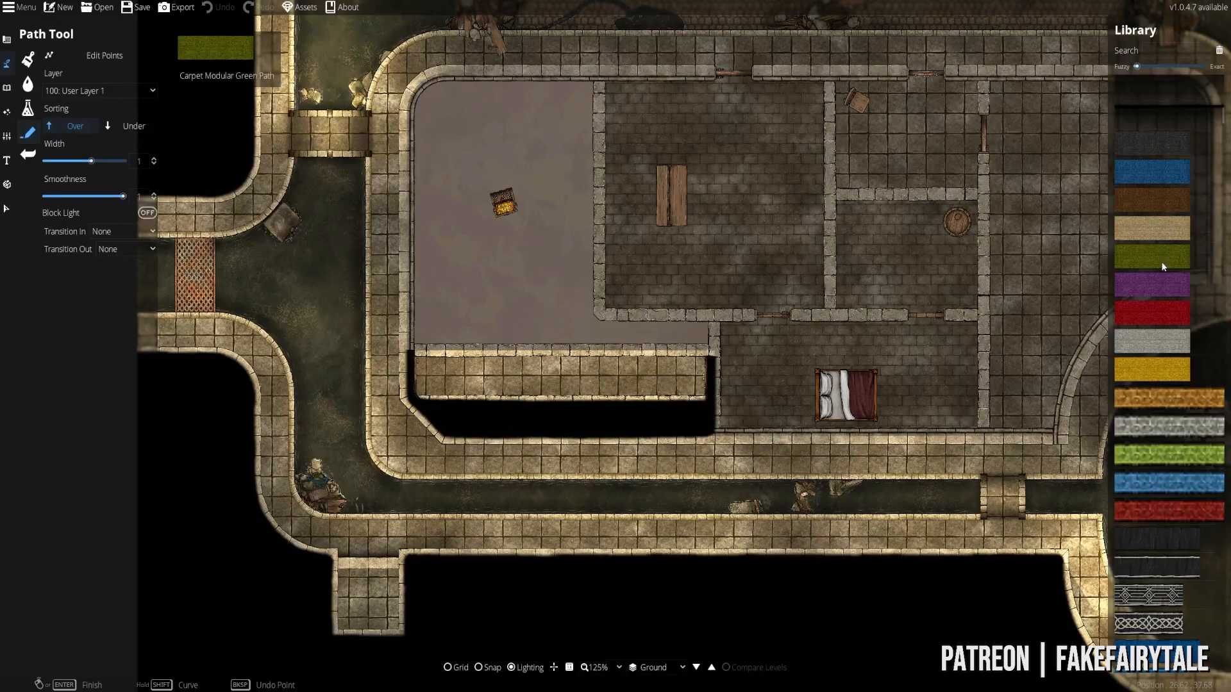
pyautogui.scroll(4, 1163, 267)
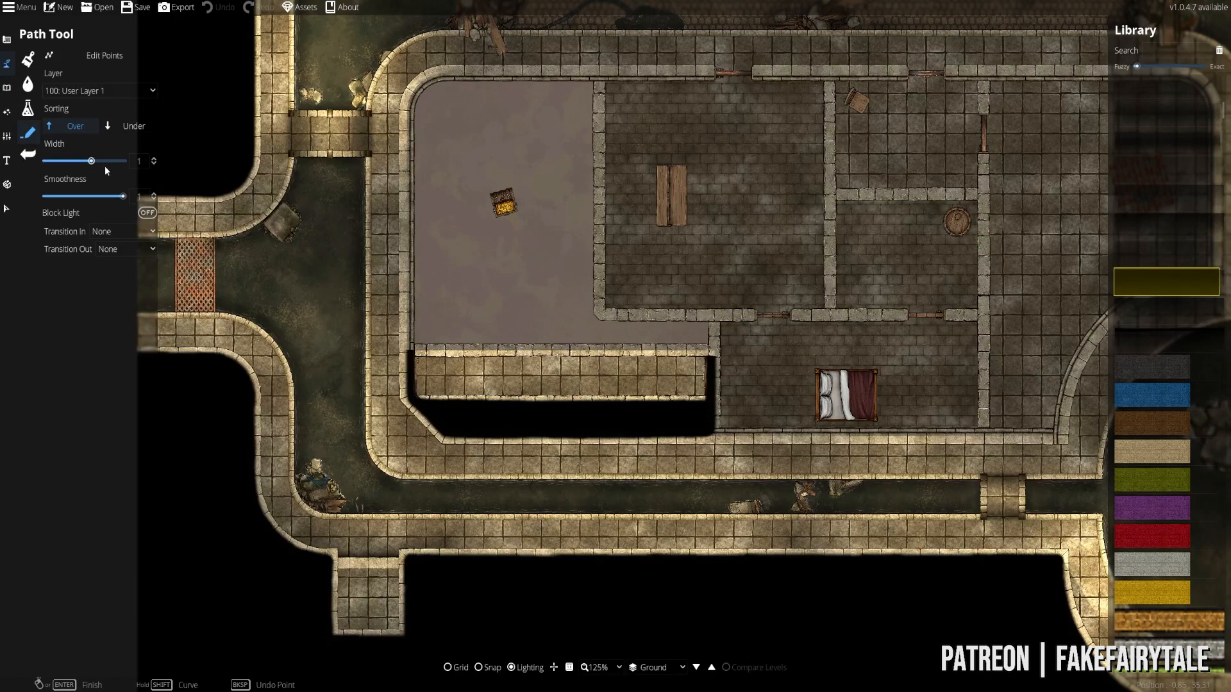
pyautogui.moveTo(334, 382); pyautogui.dragTo(414, 490)
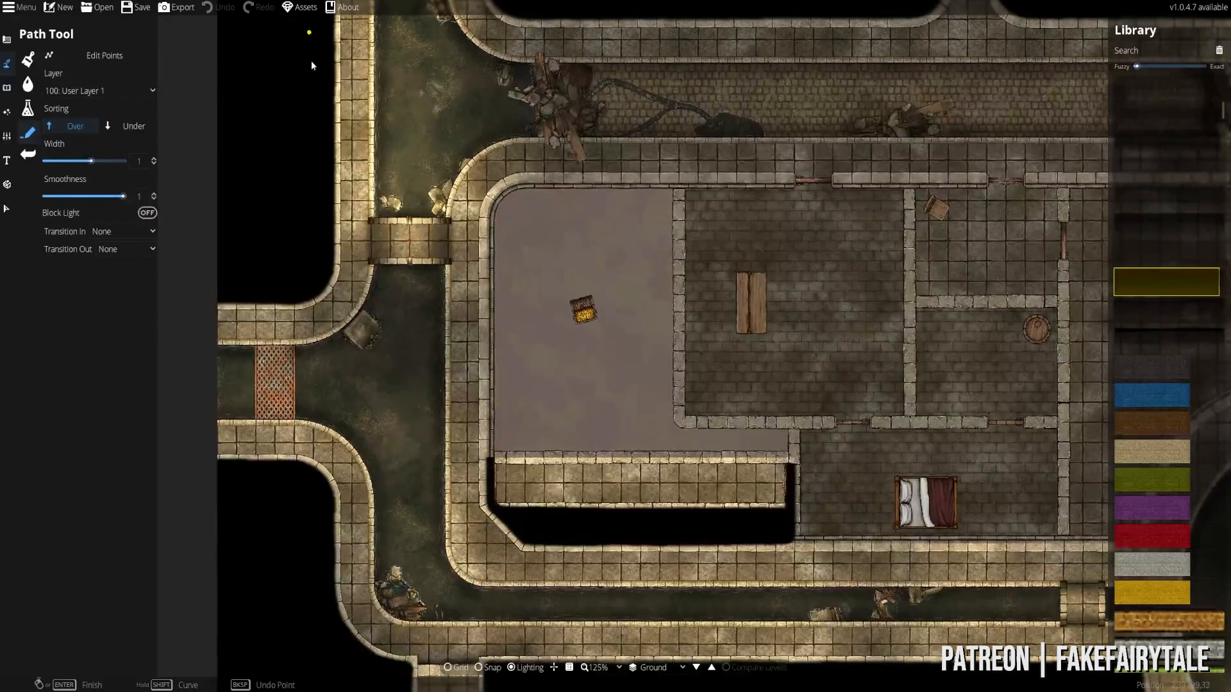
pyautogui.click(5, 209)
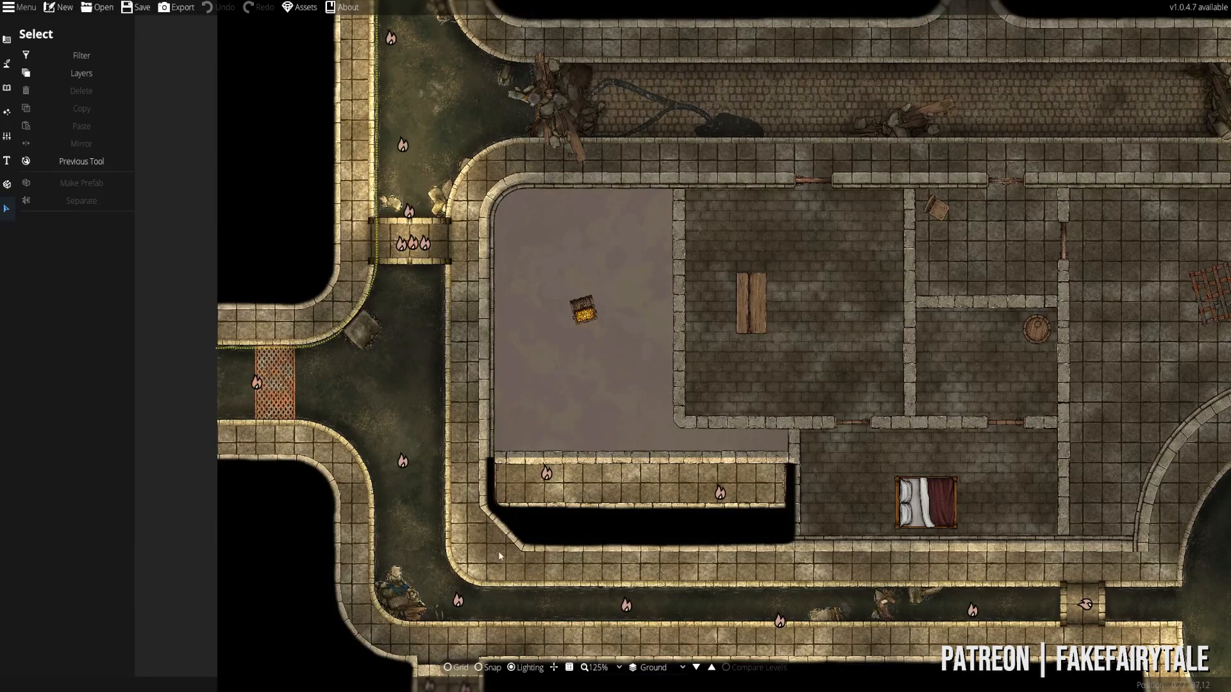
pyautogui.moveTo(296, 195); pyautogui.dragTo(2, 28)
pyautogui.click(9, 88)
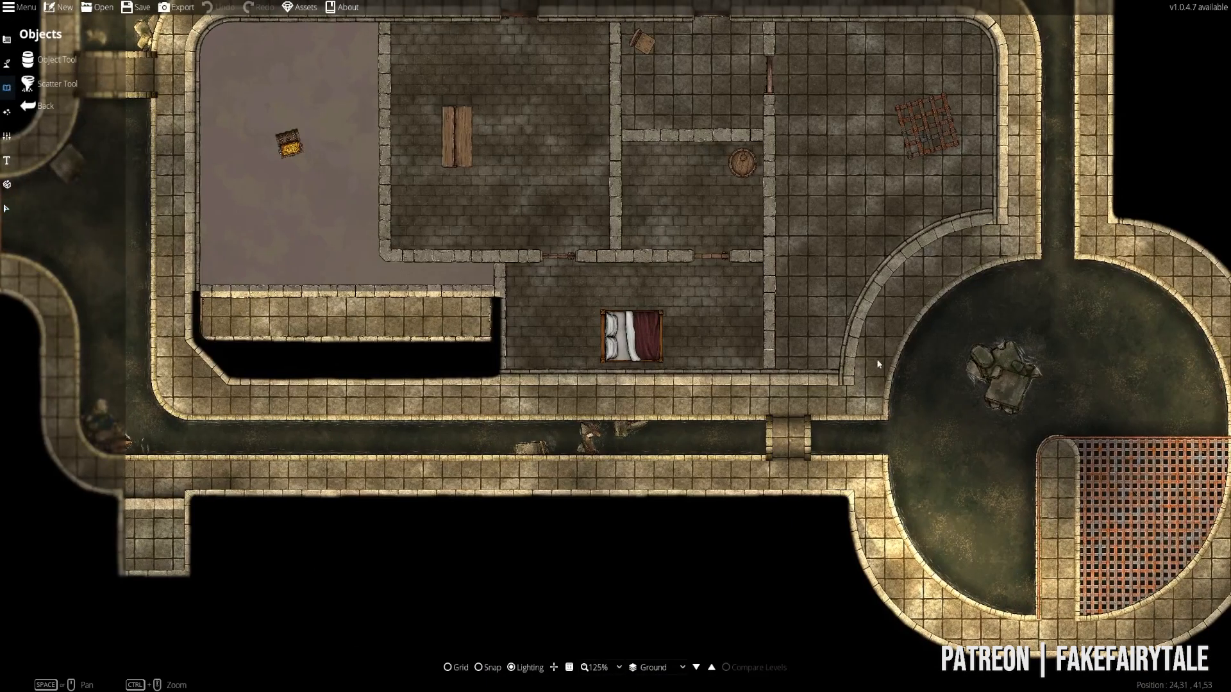
pyautogui.moveTo(882, 364); pyautogui.dragTo(439, 235)
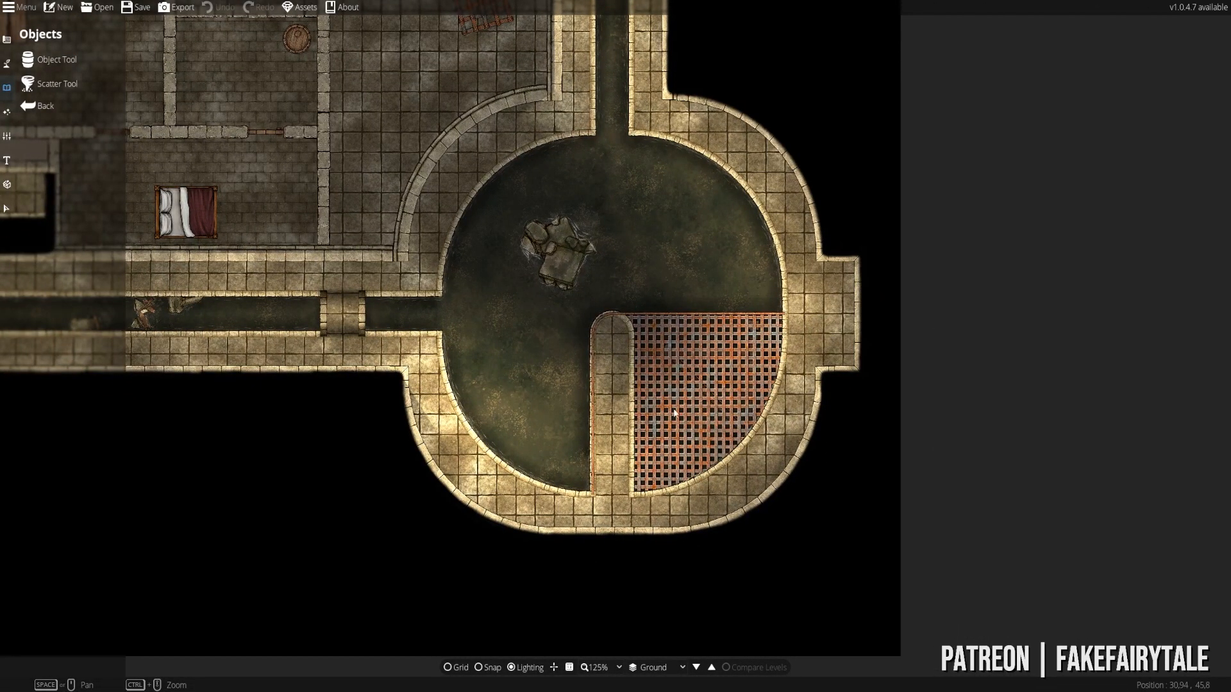
# - Move the square-mesh grate and the black shape beneath it aside to inspect the beams, and undo both moves
pyautogui.scroll(5, 674, 414)
pyautogui.scroll(2, 628, 345)
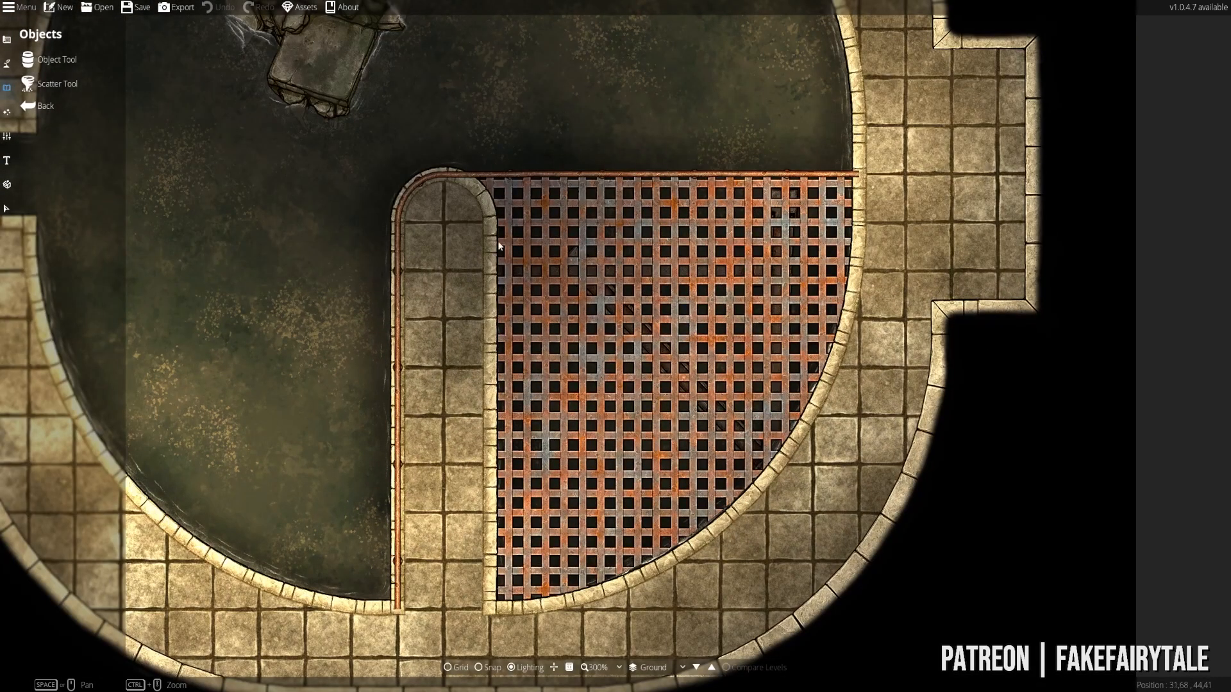
pyautogui.click(9, 208)
pyautogui.moveTo(653, 316); pyautogui.dragTo(821, 466)
pyautogui.click(629, 282)
pyautogui.moveTo(607, 232); pyautogui.dragTo(631, 108)
pyautogui.rightClick(647, 217)
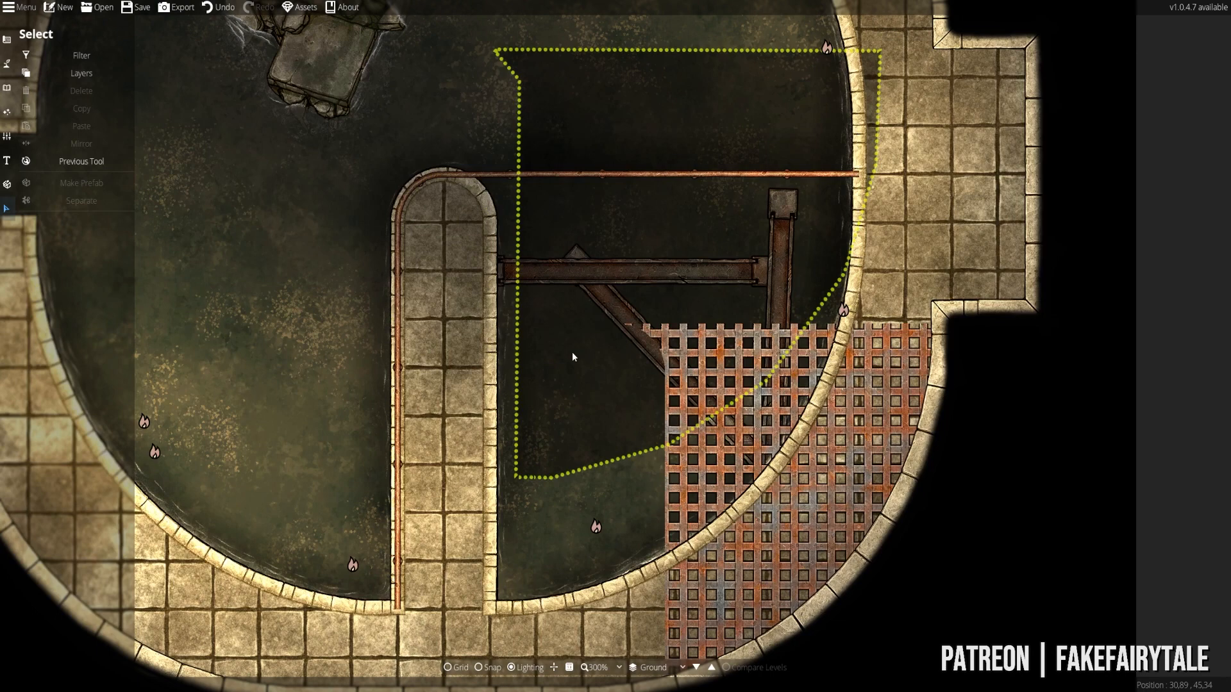
pyautogui.hotkey('ctrl', 'z')
pyautogui.hotkey('ctrl', 'z')
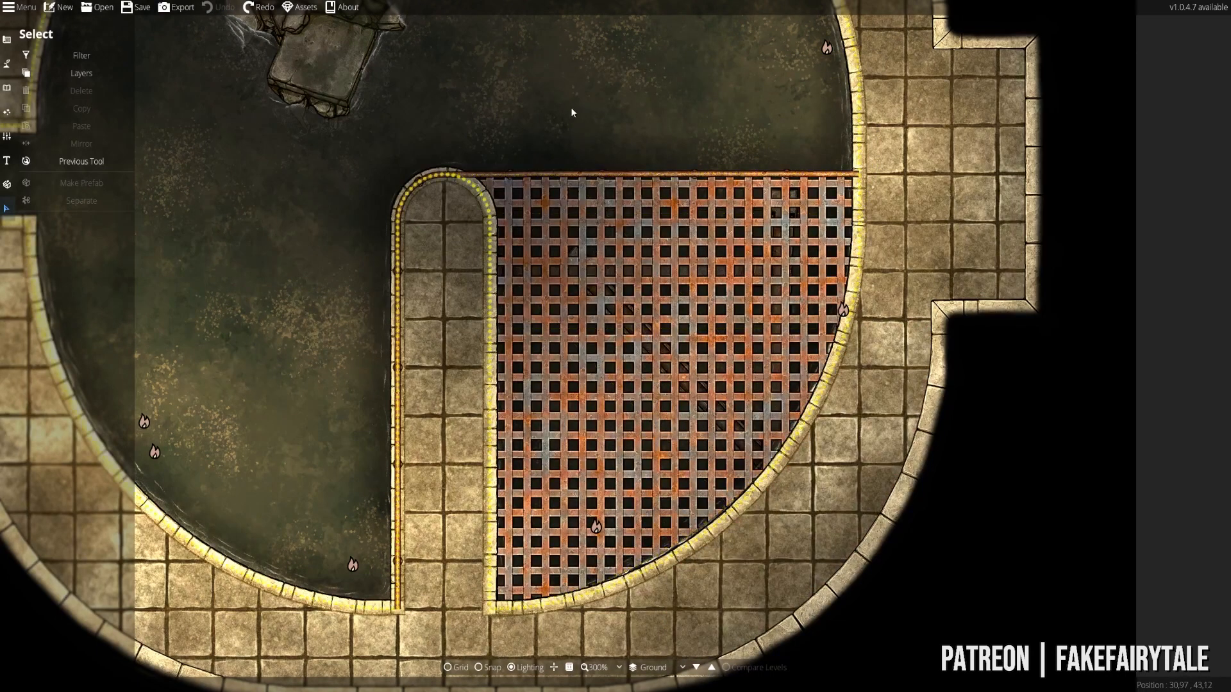
# - Activate point editing for paths at the rubble pile on the dry canal's eastern end
pyautogui.moveTo(584, 122); pyautogui.dragTo(737, 316)
pyautogui.scroll(-1, 737, 317)
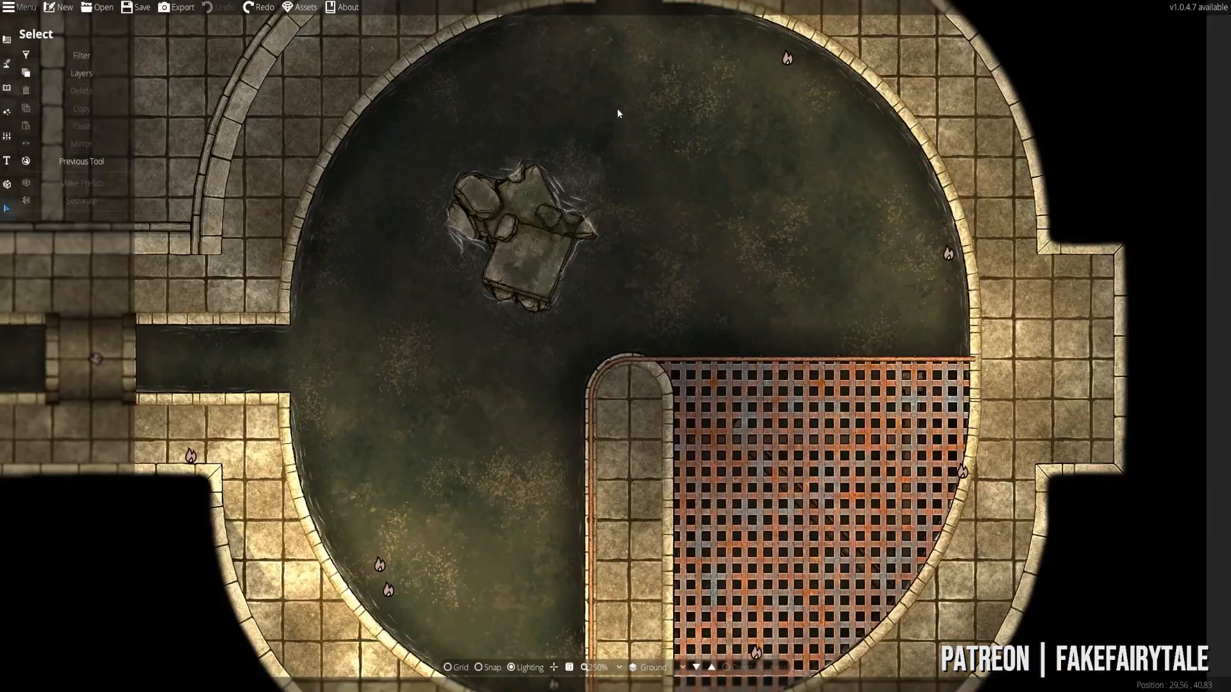
pyautogui.moveTo(617, 125); pyautogui.dragTo(690, 460)
pyautogui.scroll(-1, 690, 441)
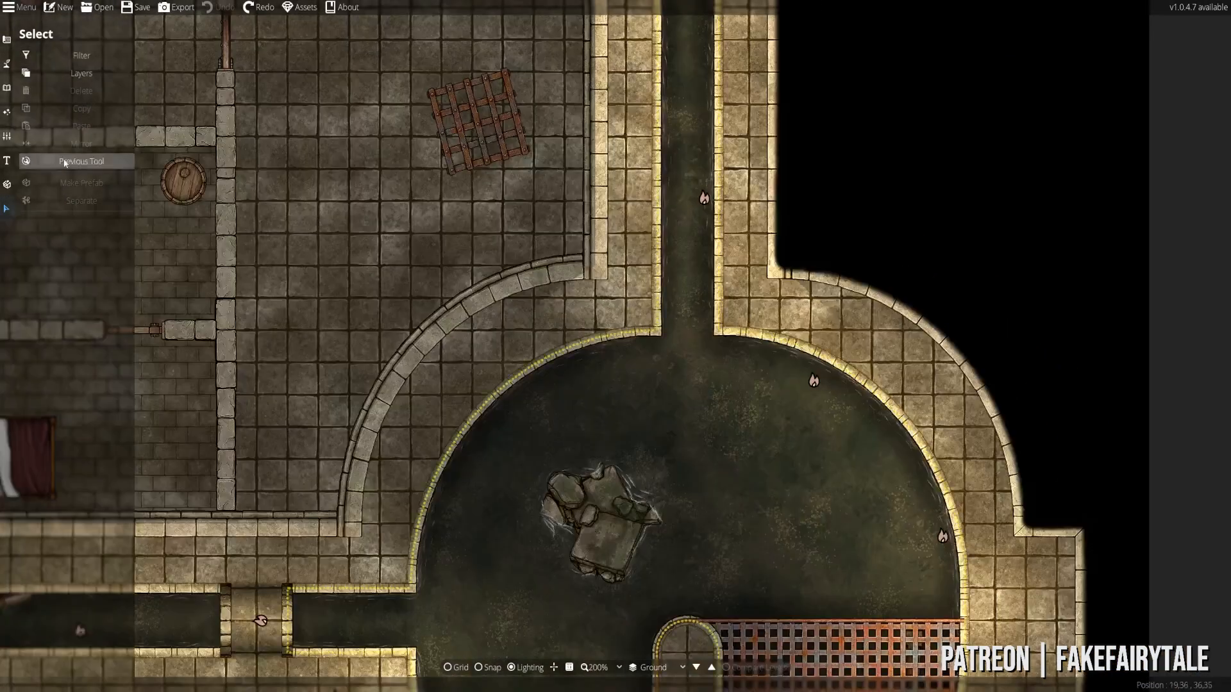
pyautogui.click(3, 161)
pyautogui.moveTo(524, 132); pyautogui.dragTo(545, 384)
pyautogui.scroll(-2, 544, 384)
pyautogui.moveTo(581, 149); pyautogui.dragTo(747, 216)
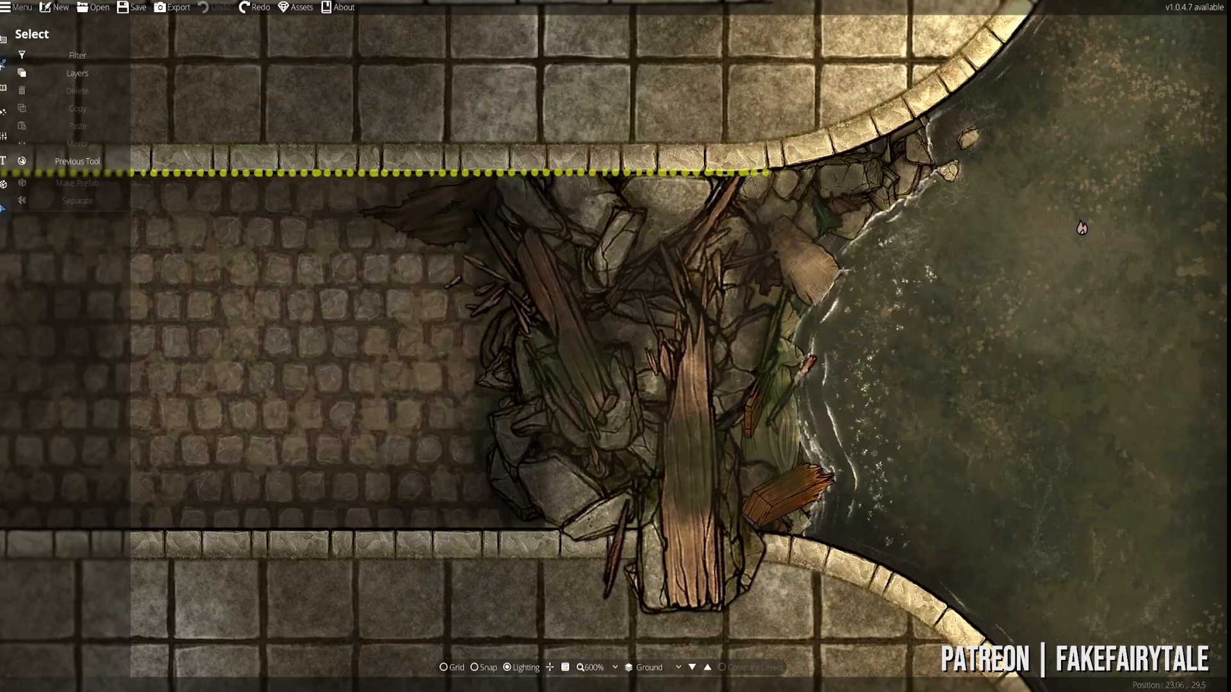
pyautogui.click(3, 65)
pyautogui.click(39, 135)
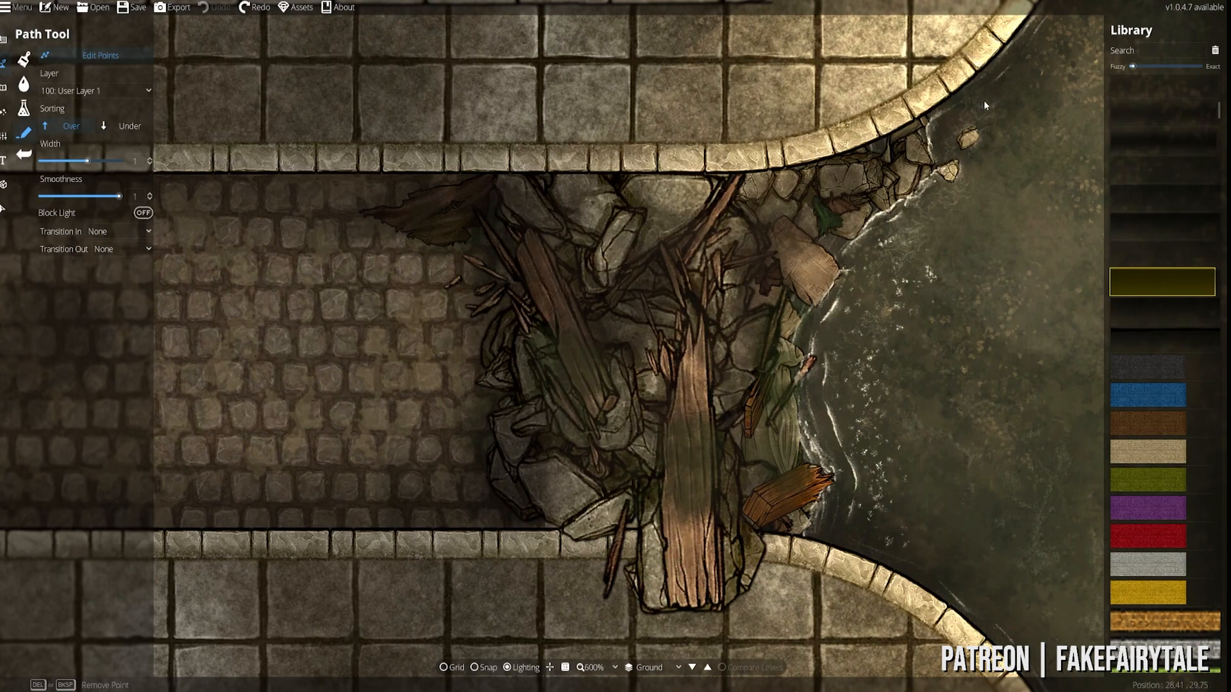
# - Examine the path points along the eastern canal's edges, up to the stone bridge beside the diamond-mesh grate
pyautogui.scroll(-5, 917, 293)
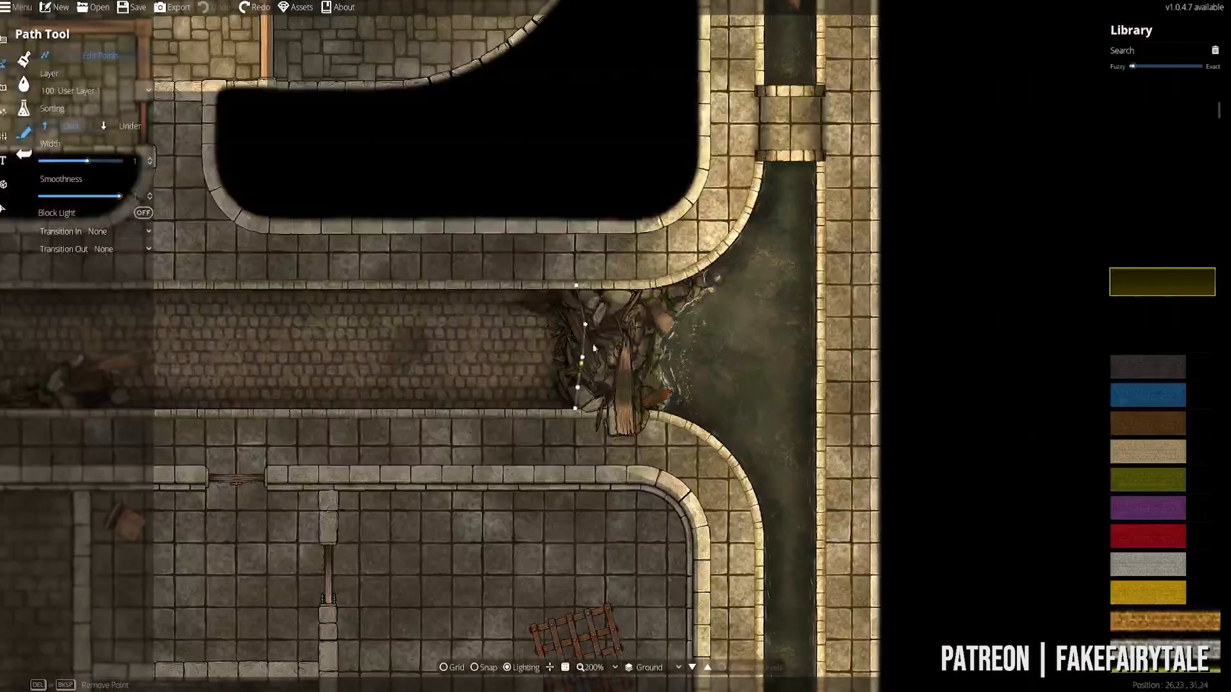
pyautogui.moveTo(109, 397); pyautogui.dragTo(414, 686)
pyautogui.moveTo(709, 368); pyautogui.dragTo(522, 458)
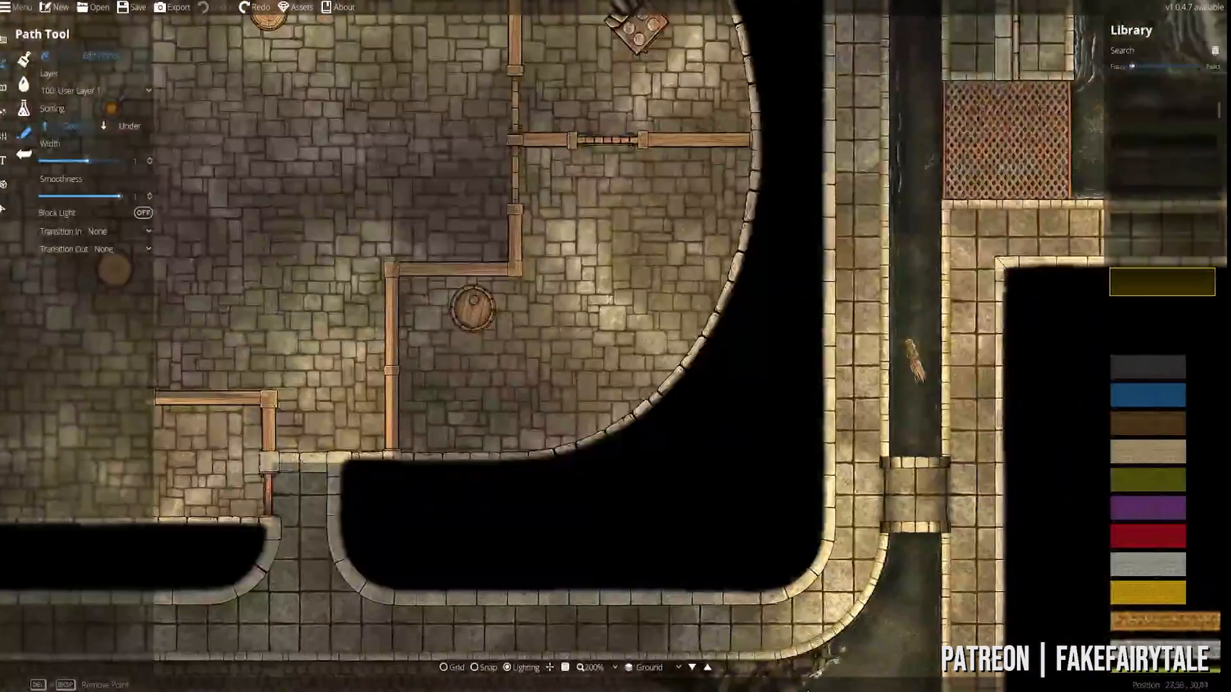
pyautogui.moveTo(795, 127); pyautogui.dragTo(415, 560)
pyautogui.moveTo(497, 290); pyautogui.dragTo(445, 561)
pyautogui.moveTo(432, 431); pyautogui.dragTo(585, 582)
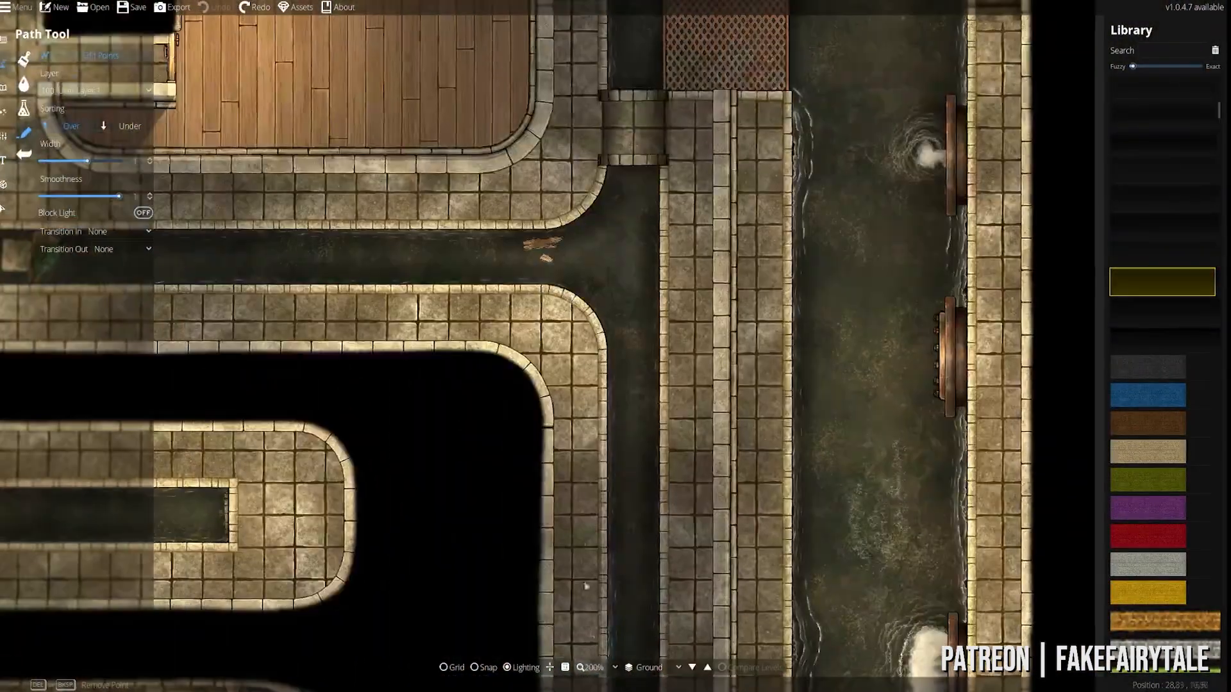
pyautogui.moveTo(599, 299); pyautogui.dragTo(555, 529)
pyautogui.moveTo(539, 316); pyautogui.dragTo(450, 288)
pyautogui.click(615, 412)
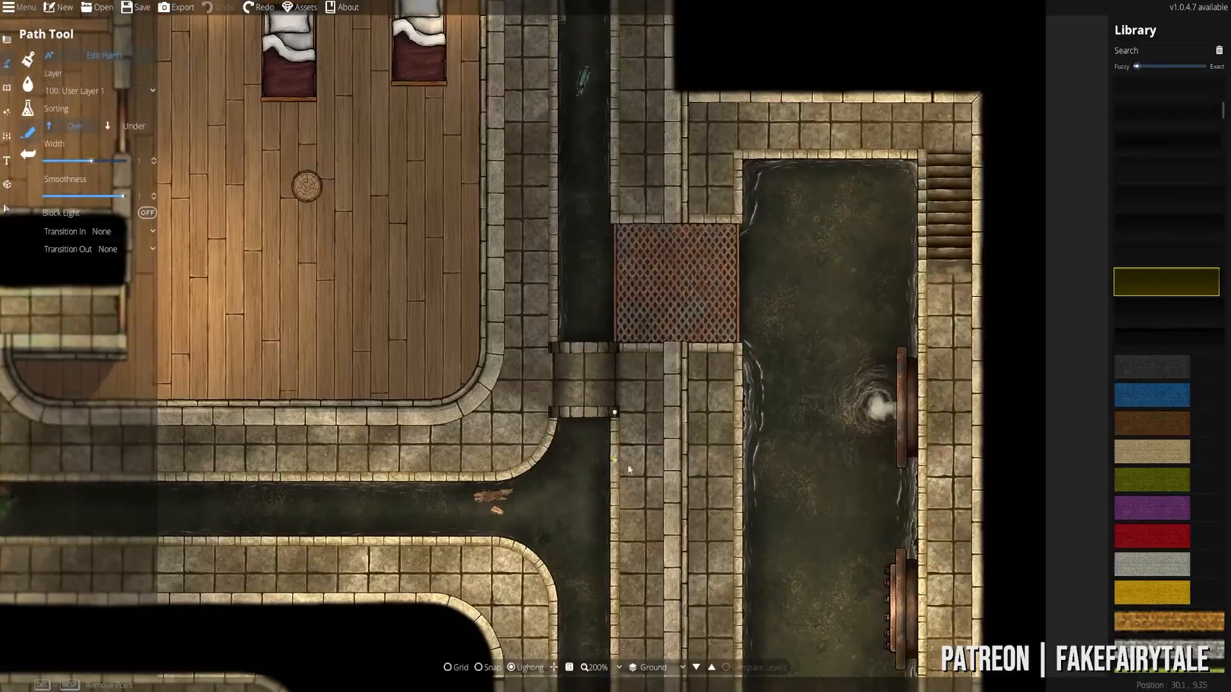
pyautogui.scroll(2, 568, 420)
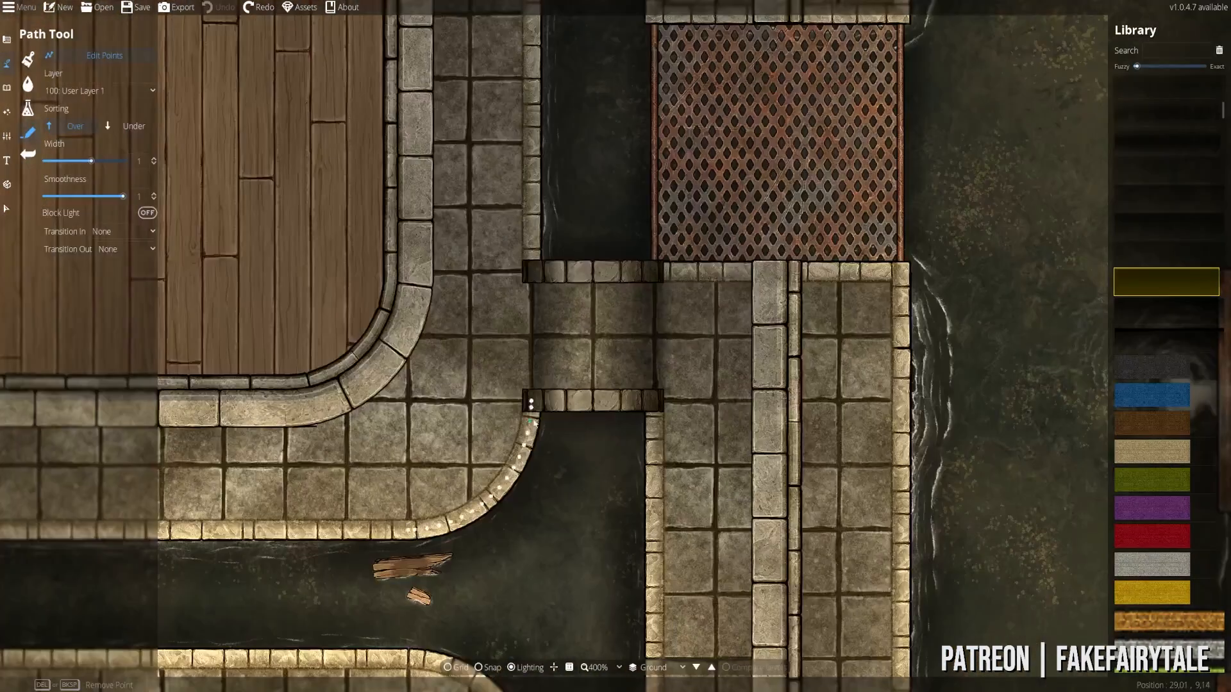
pyautogui.scroll(2, 575, 420)
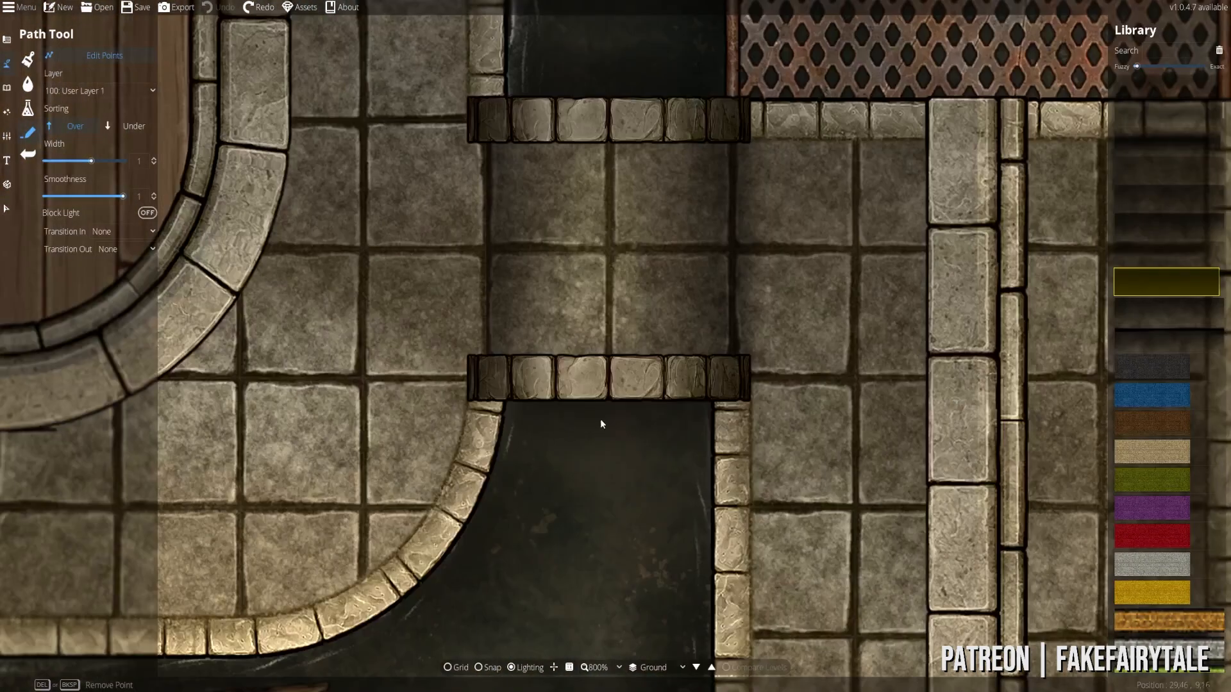
pyautogui.click(486, 379)
pyautogui.moveTo(486, 382); pyautogui.dragTo(487, 382)
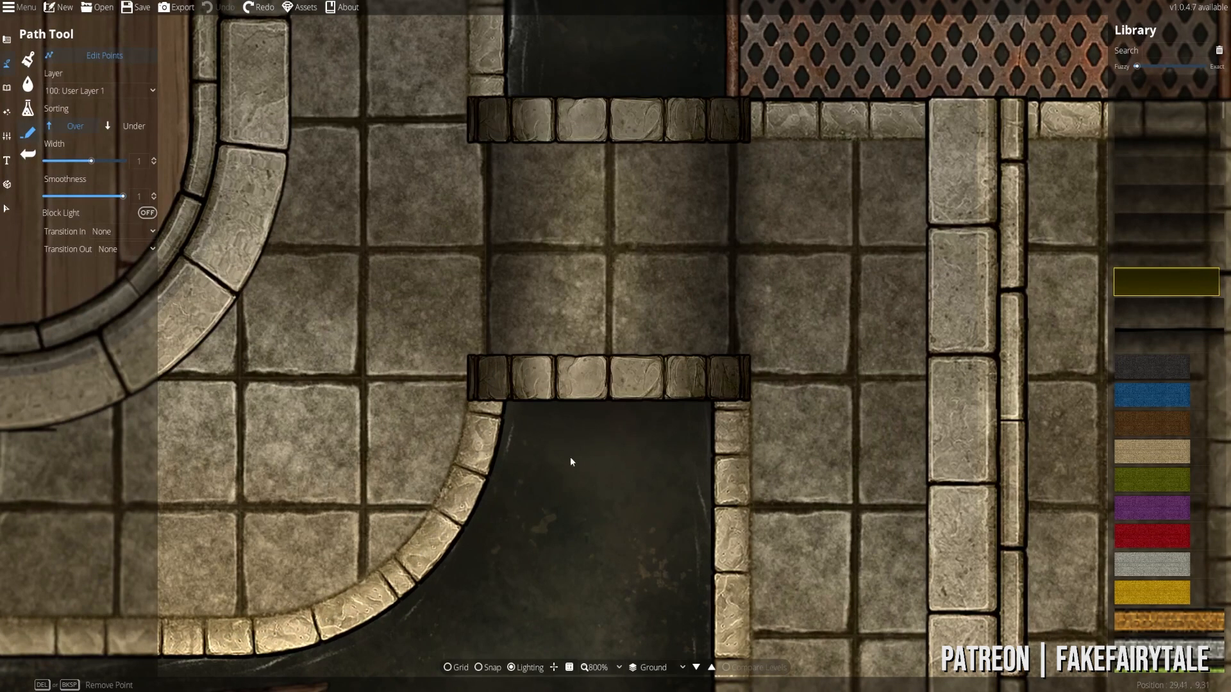
pyautogui.moveTo(494, 453); pyautogui.dragTo(502, 421)
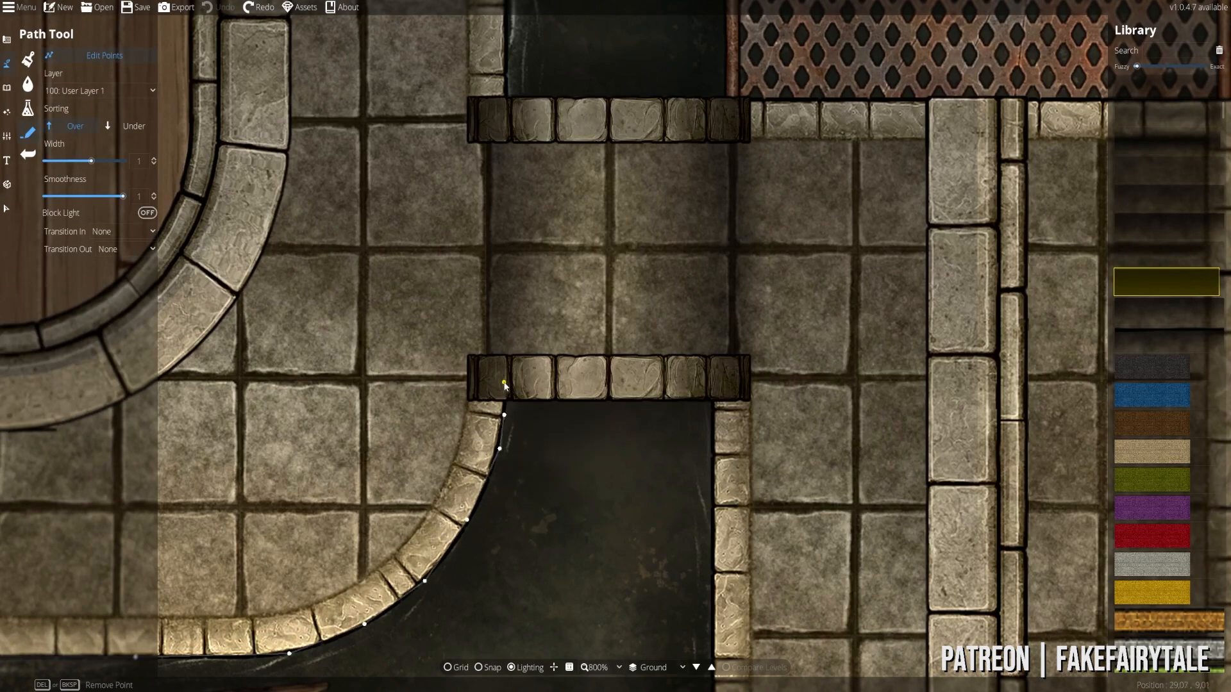
pyautogui.click(666, 435)
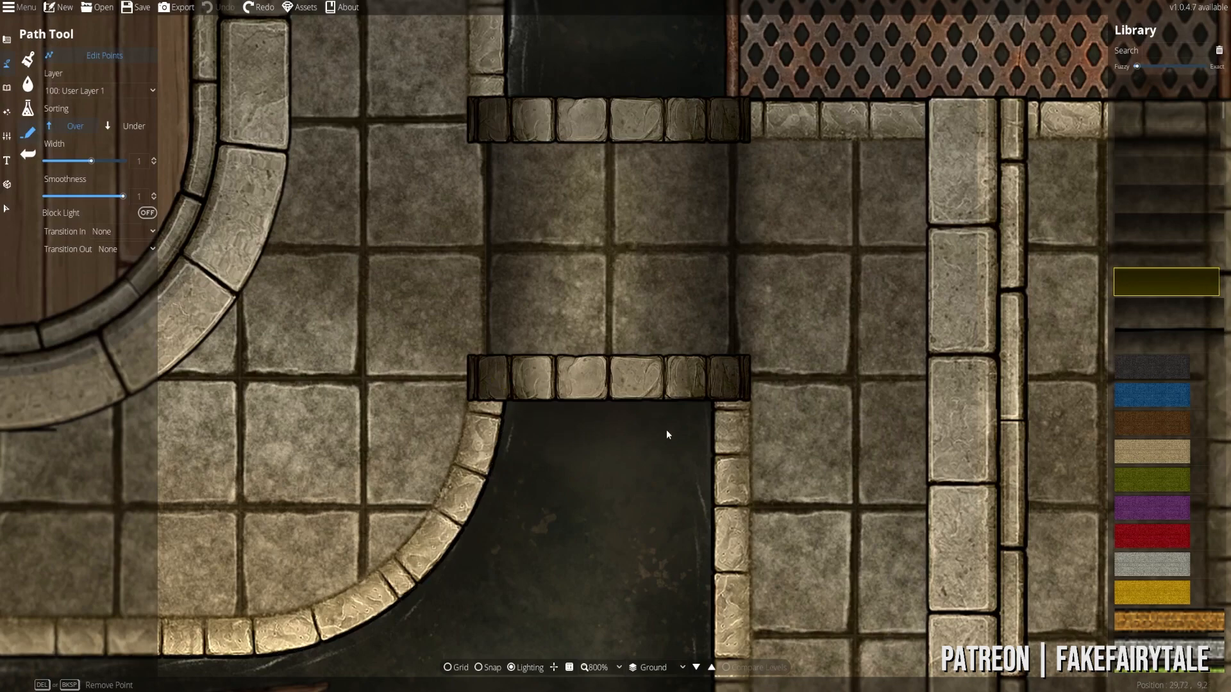
# - Examine the western canal junction, its stone bridges, curved edges and dead-end channel
pyautogui.scroll(-5, 665, 378)
pyautogui.moveTo(443, 157); pyautogui.dragTo(473, 427)
pyautogui.moveTo(510, 276); pyautogui.dragTo(517, 428)
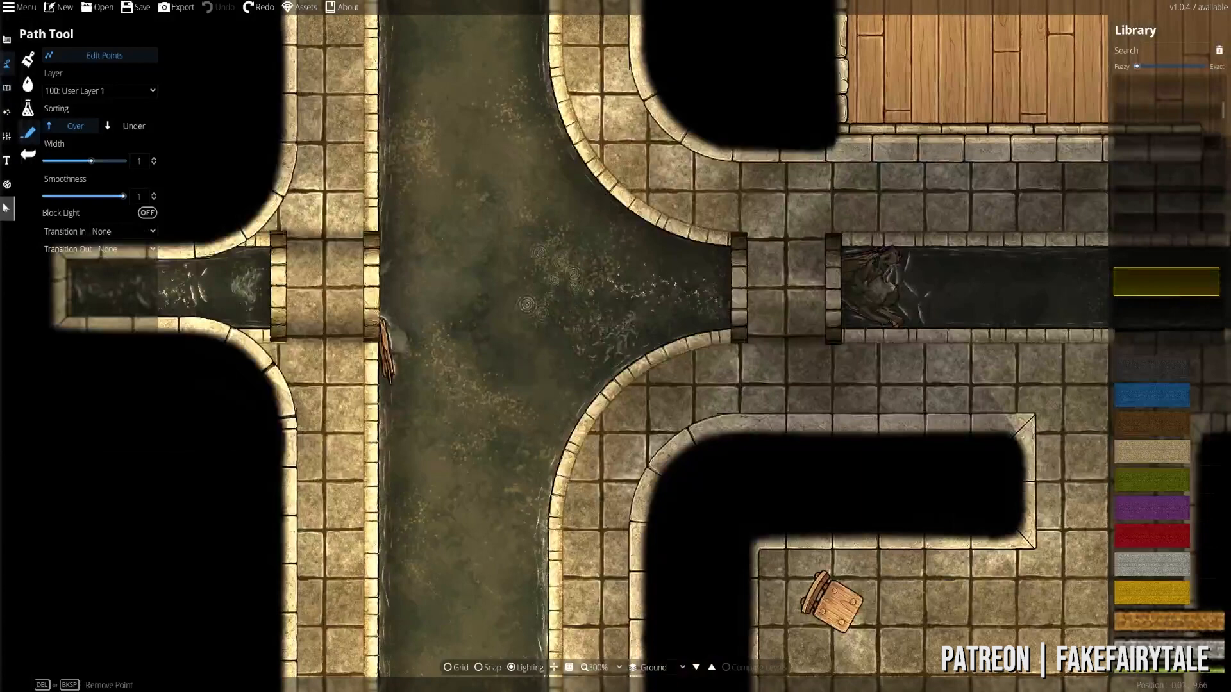
pyautogui.click(7, 207)
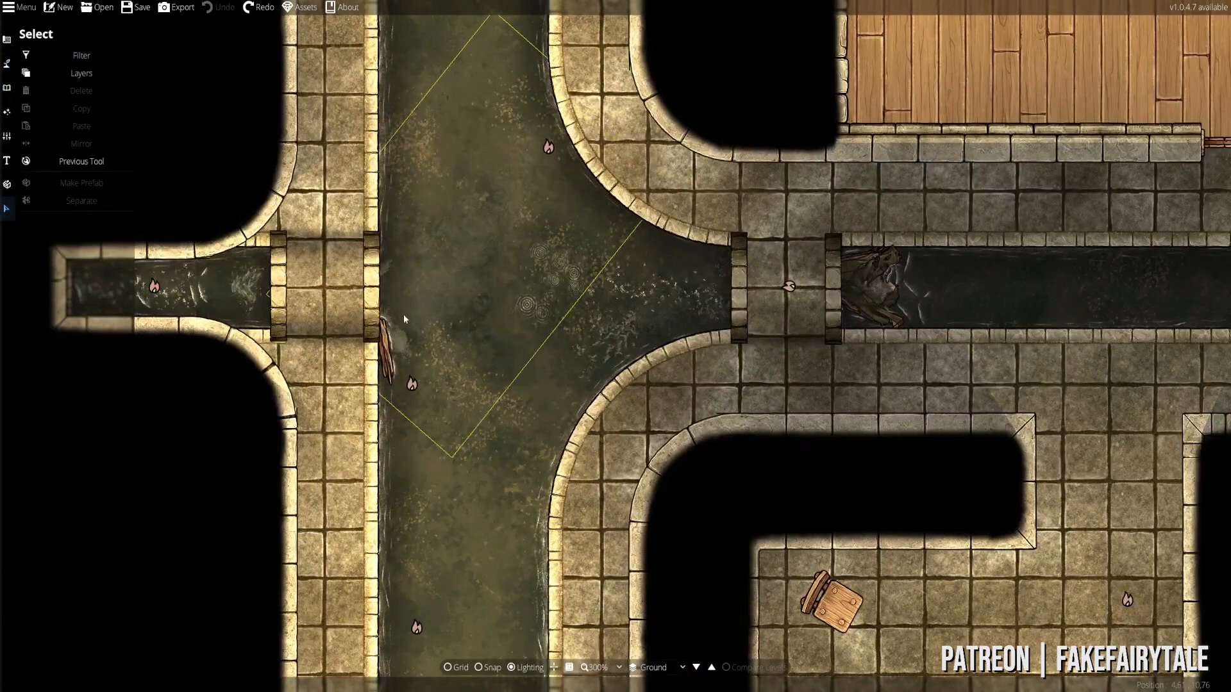
pyautogui.moveTo(536, 377); pyautogui.dragTo(490, 240)
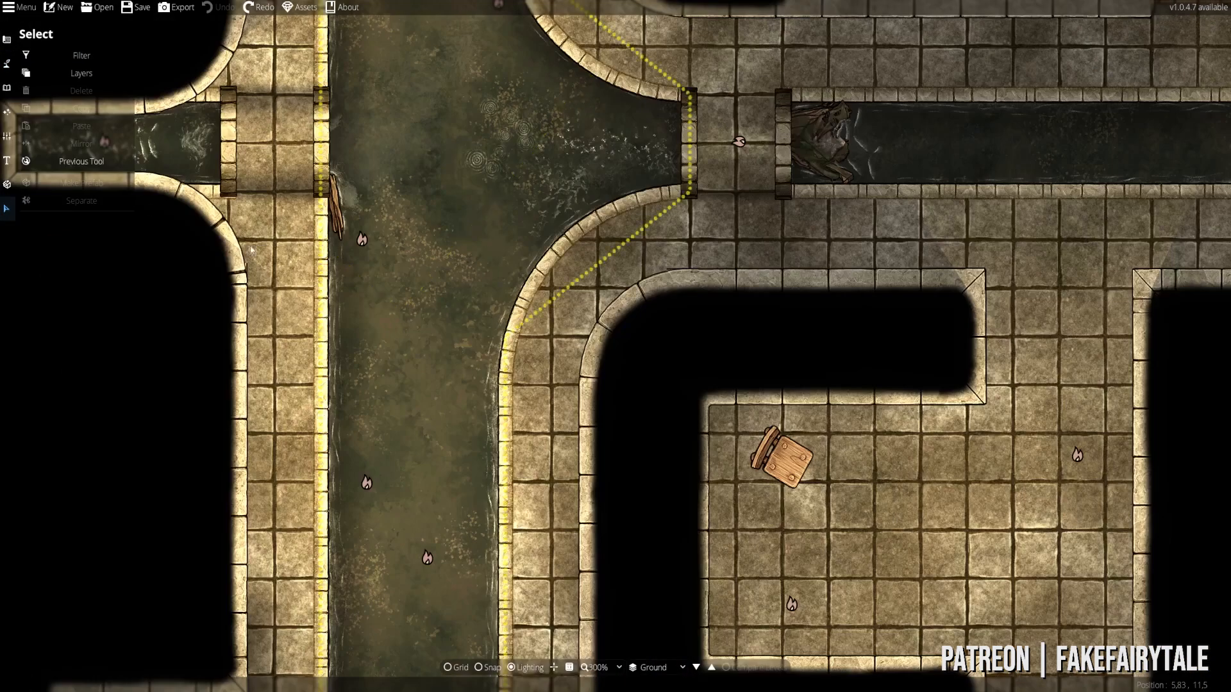
pyautogui.click(5, 137)
pyautogui.moveTo(397, 322); pyautogui.dragTo(485, 371)
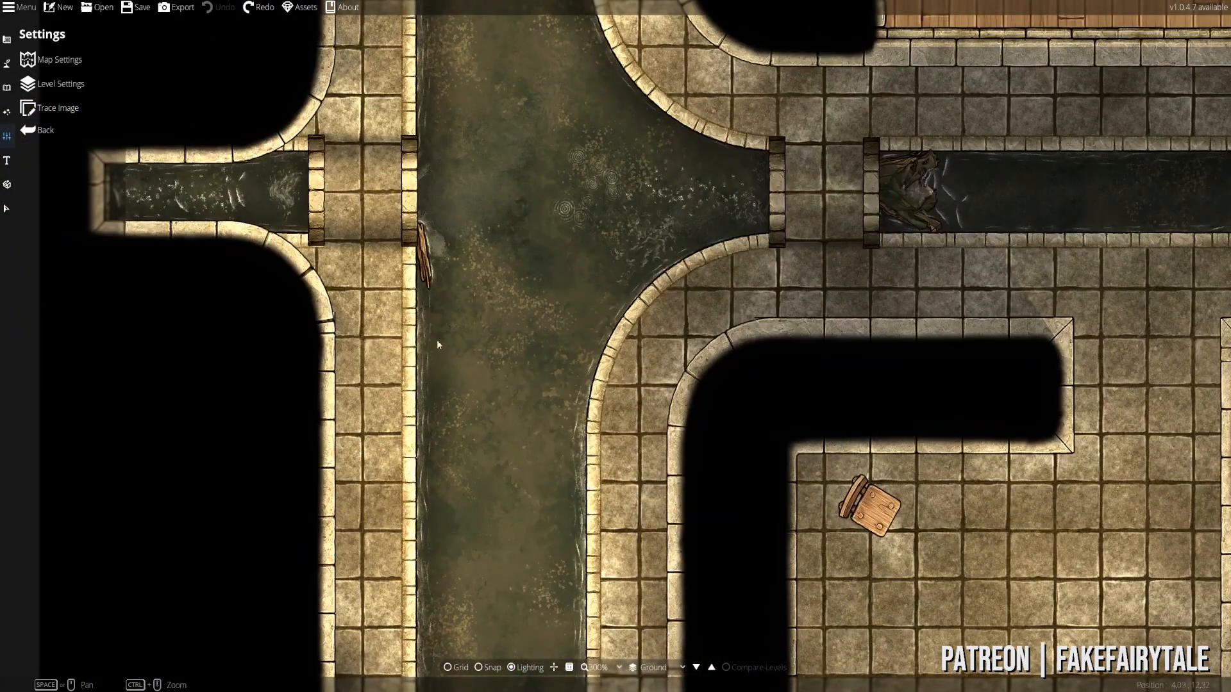
pyautogui.moveTo(490, 286); pyautogui.dragTo(189, 197)
pyautogui.scroll(-2, 606, 273)
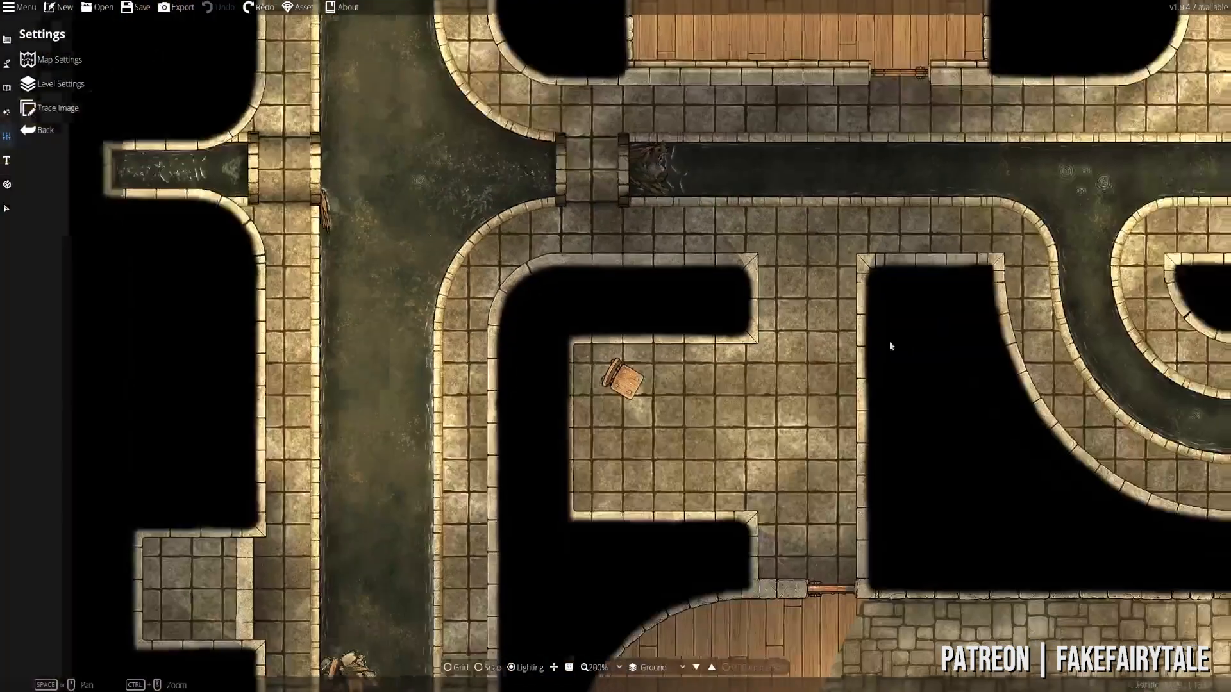
# - Examine the western canal southward past the rubble and mesh grate, and the dry canal with its debris
pyautogui.moveTo(890, 346); pyautogui.dragTo(294, 293)
pyautogui.moveTo(818, 360); pyautogui.dragTo(337, 397)
pyautogui.moveTo(408, 335)
pyautogui.mouseDown()
pyautogui.moveTo(605, 303)
pyautogui.moveTo(1019, 334)
pyautogui.mouseUp()
pyautogui.moveTo(441, 379); pyautogui.dragTo(755, 403)
pyautogui.moveTo(379, 355); pyautogui.dragTo(594, 157)
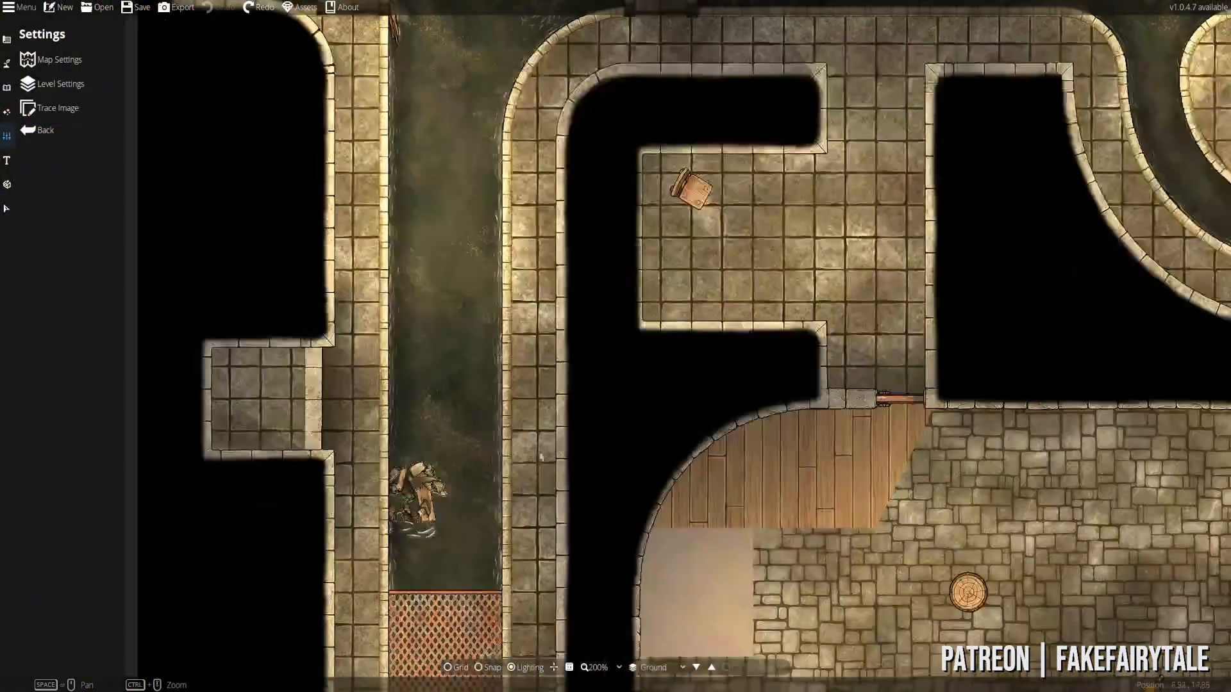
pyautogui.moveTo(541, 457); pyautogui.dragTo(532, 207)
pyautogui.moveTo(558, 499)
pyautogui.mouseDown()
pyautogui.moveTo(613, 106)
pyautogui.moveTo(624, 106)
pyautogui.mouseUp()
pyautogui.moveTo(665, 489); pyautogui.dragTo(3, 213)
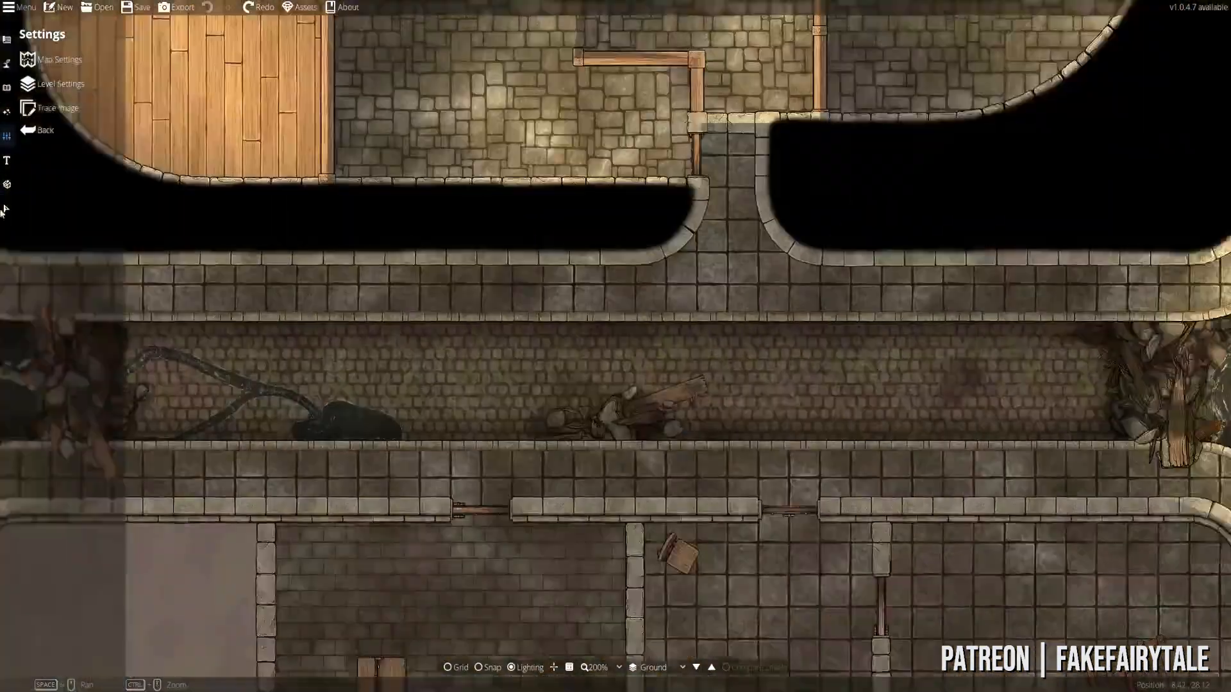
# - Examine the eastern canal's foaming outlets, down to the diamond-mesh grate and the stairs
pyautogui.moveTo(607, 225); pyautogui.dragTo(1, 442)
pyautogui.moveTo(641, 134); pyautogui.dragTo(472, 555)
pyautogui.moveTo(524, 309); pyautogui.dragTo(477, 548)
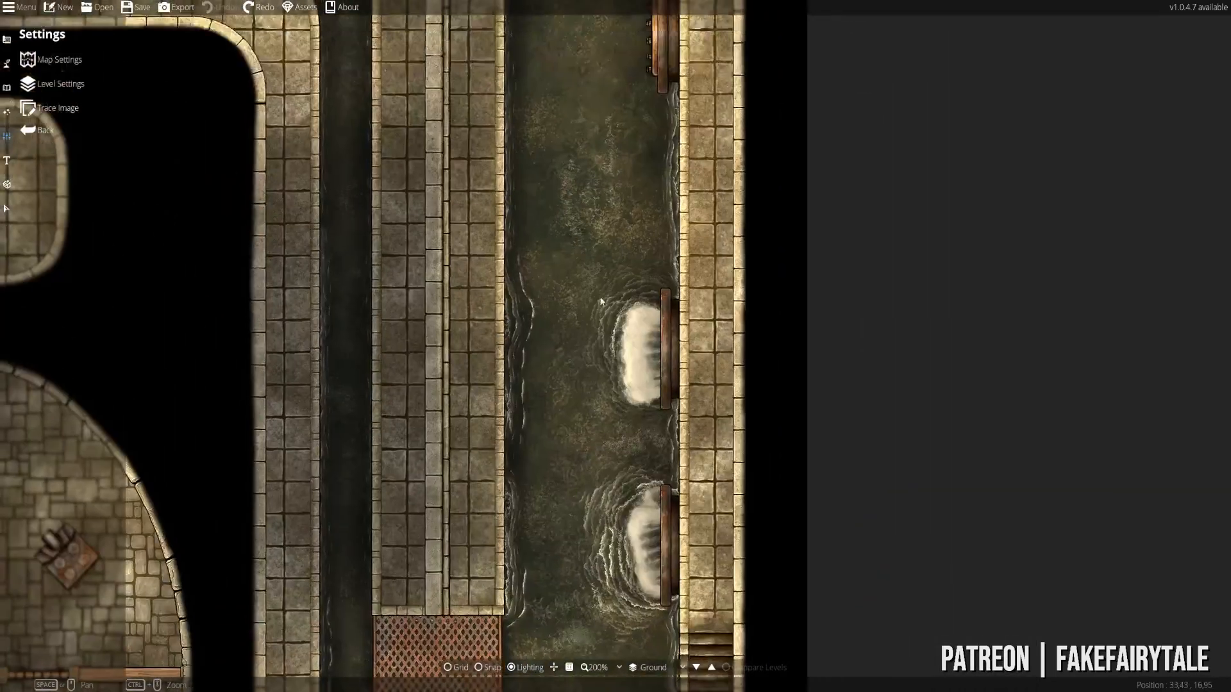
pyautogui.moveTo(606, 241); pyautogui.dragTo(548, 163)
pyautogui.scroll(1, 573, 415)
pyautogui.moveTo(476, 433); pyautogui.dragTo(481, 233)
pyautogui.click(6, 208)
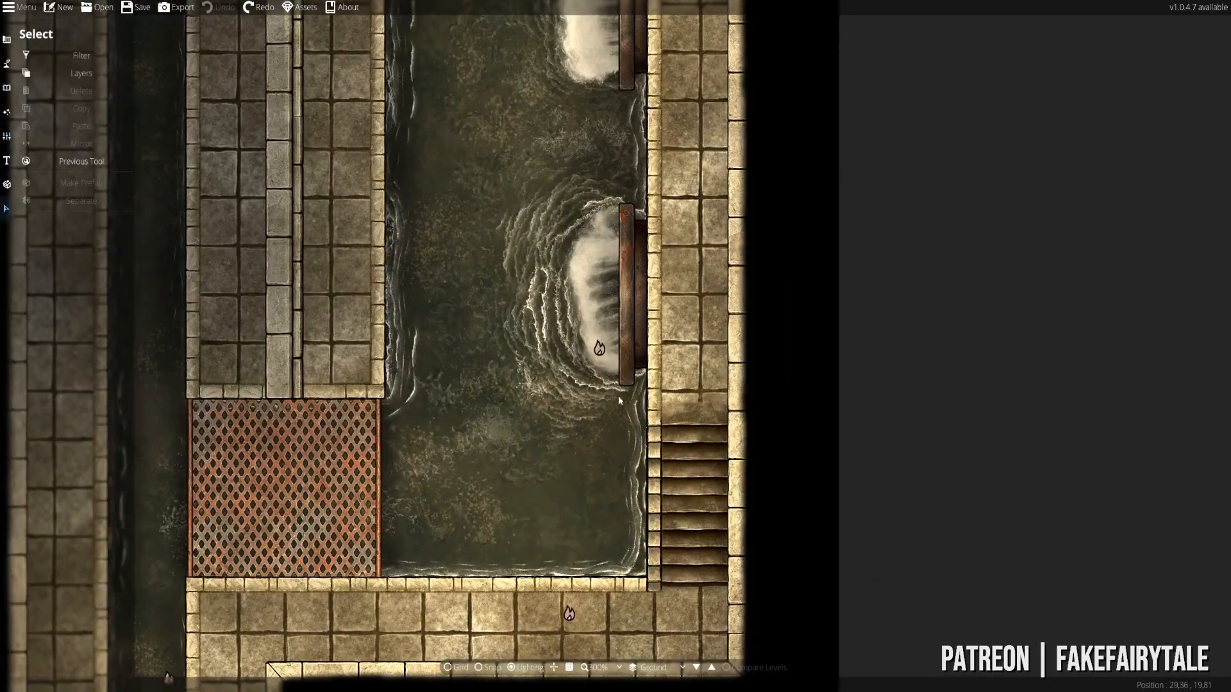
pyautogui.scroll(1, 531, 325)
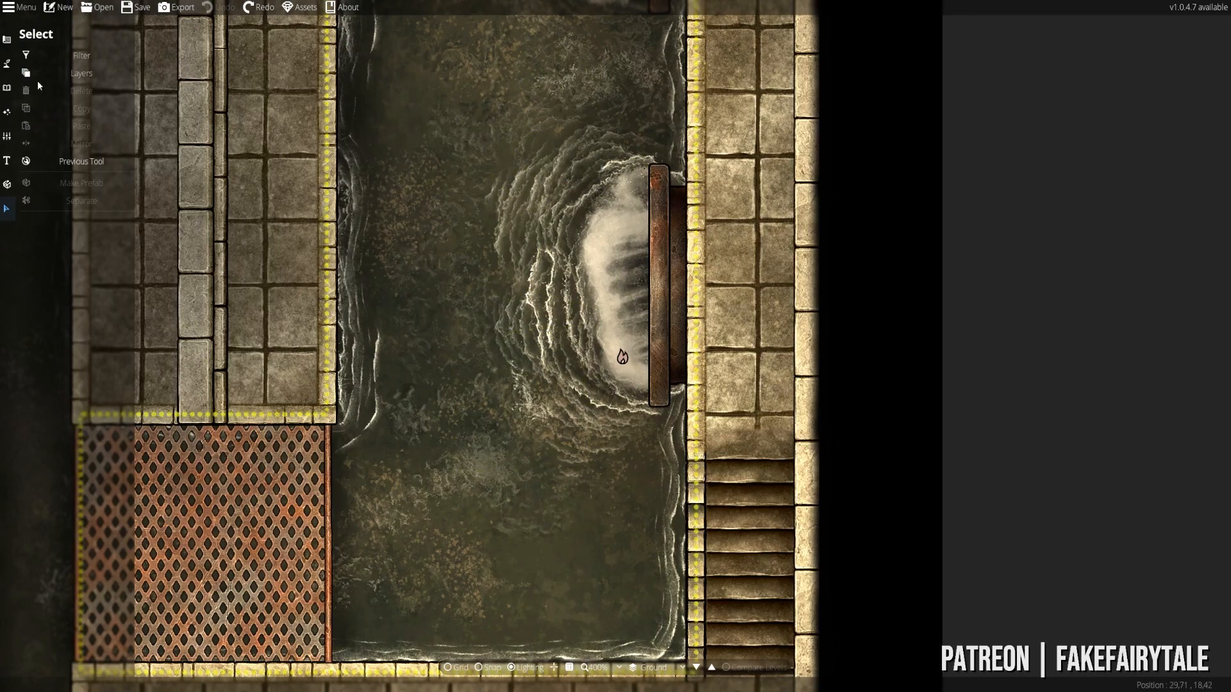
# - Choose a colourable curved ripple from the [FA] Water - Foam objects and set its rotation to -90
pyautogui.click(4, 87)
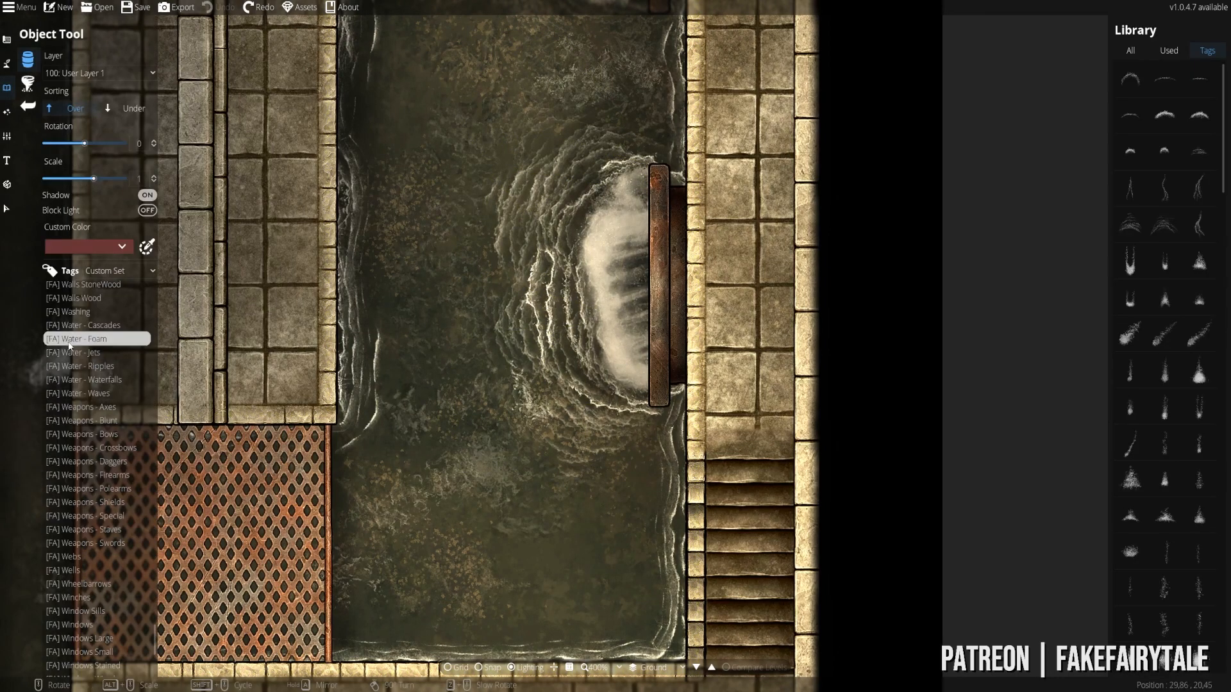
pyautogui.moveTo(1128, 233)
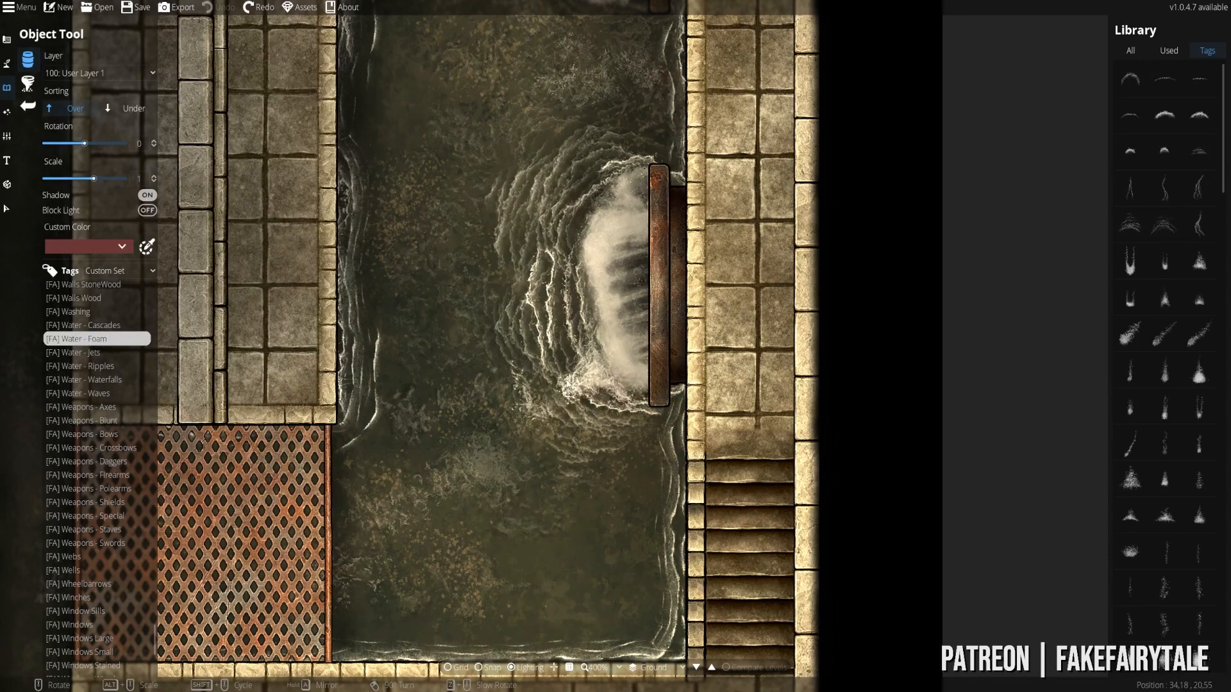
pyautogui.click(1130, 224)
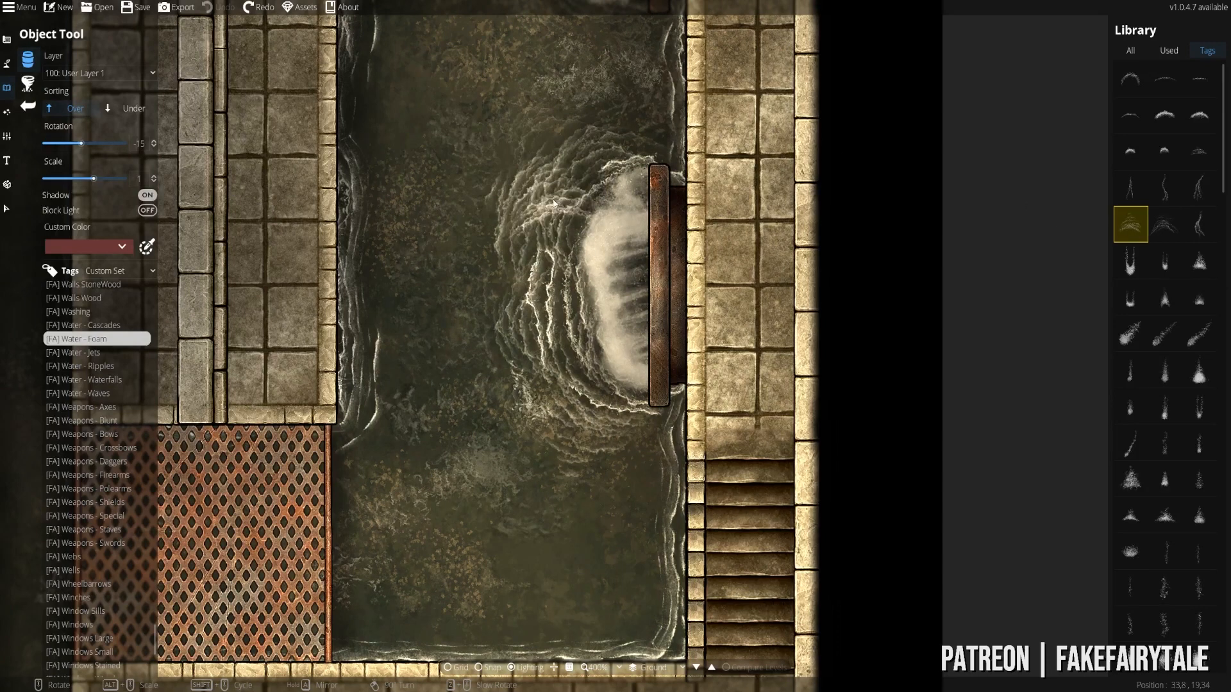
pyautogui.scroll(-4, 554, 237)
pyautogui.scroll(-3, 554, 240)
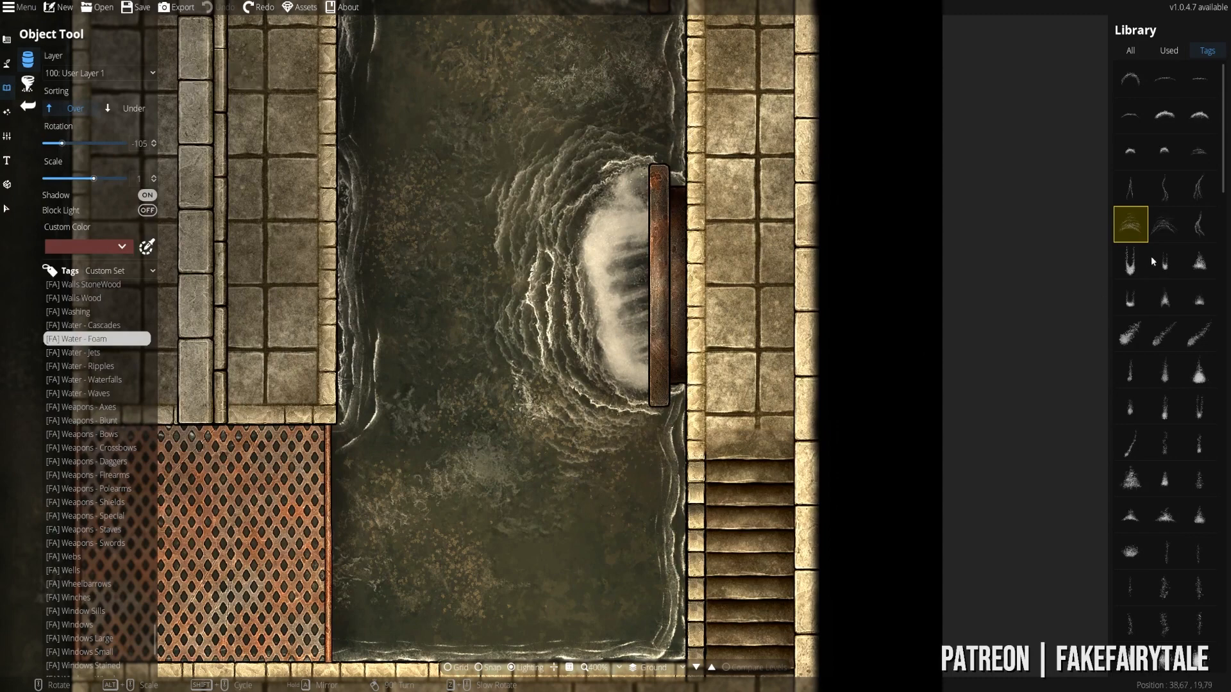
pyautogui.scroll(-10, 1153, 269)
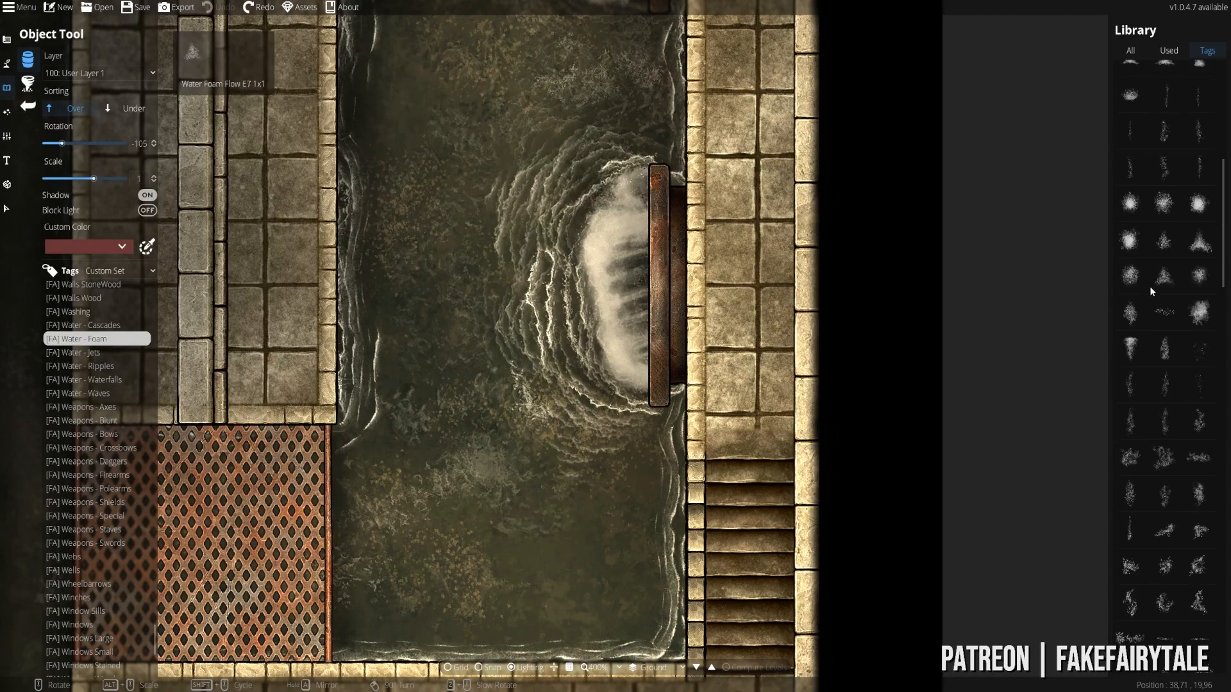
pyautogui.scroll(-5, 1137, 410)
pyautogui.click(1199, 269)
pyautogui.scroll(1, 209, 262)
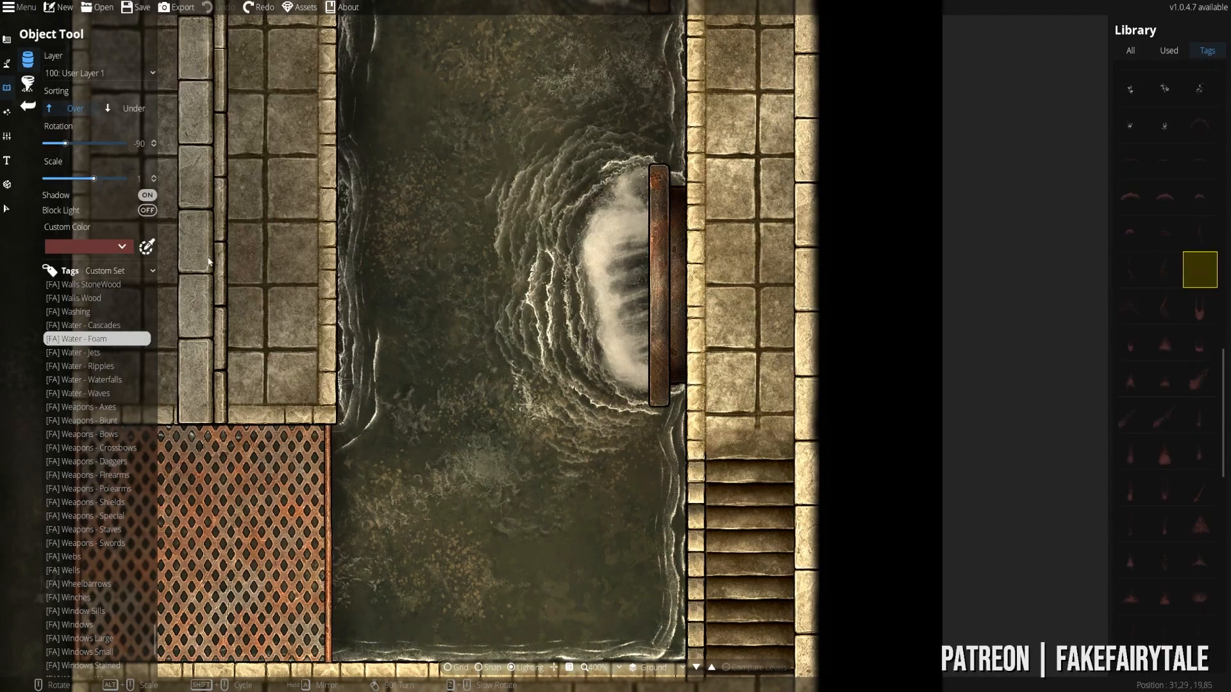
# - Set the foam object's custom colour to light grey with RGB 216, 216, 216 and an alpha of 158
pyautogui.click(73, 247)
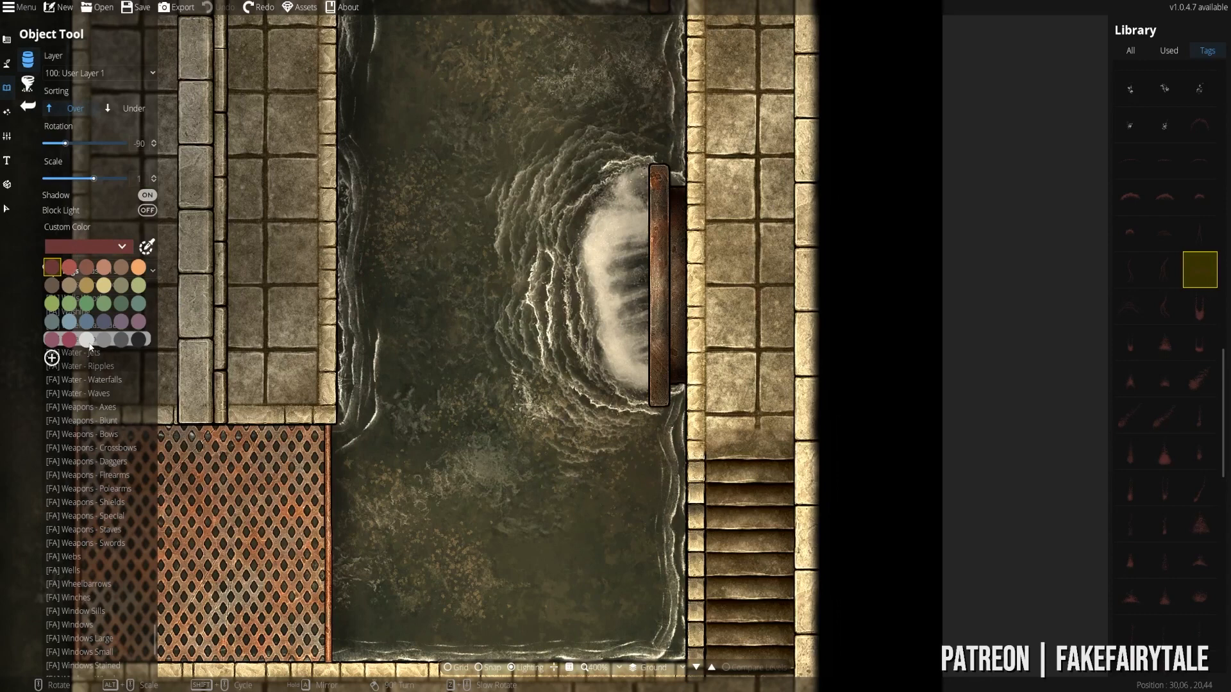
pyautogui.click(89, 343)
pyautogui.click(147, 247)
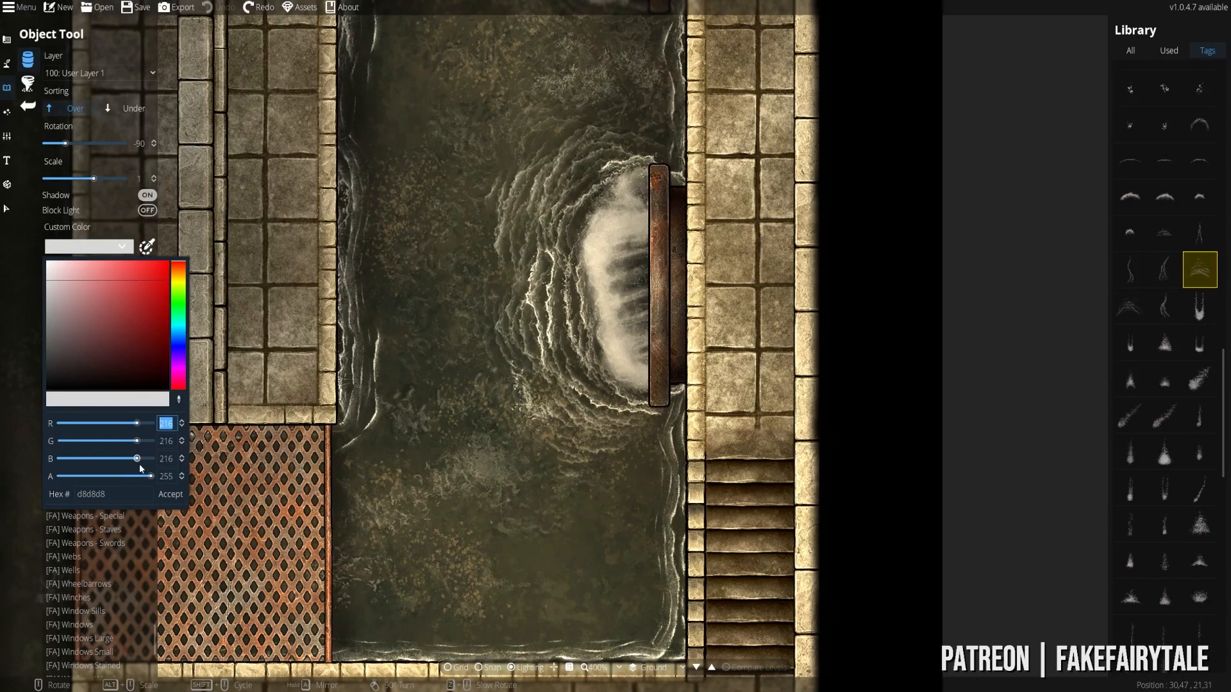
pyautogui.moveTo(143, 479); pyautogui.dragTo(116, 481)
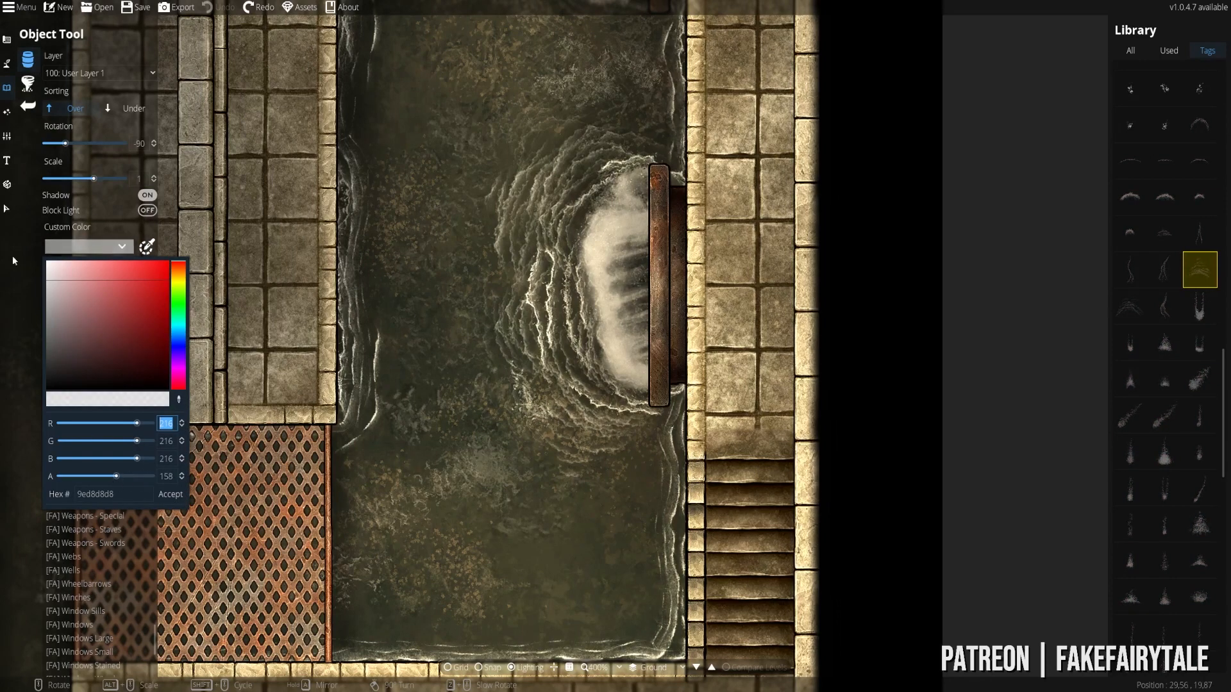
# - Select the ripple object in front of the foaming outlet beside the stairs and inspect its custom colour values
pyautogui.click(6, 209)
pyautogui.click(491, 304)
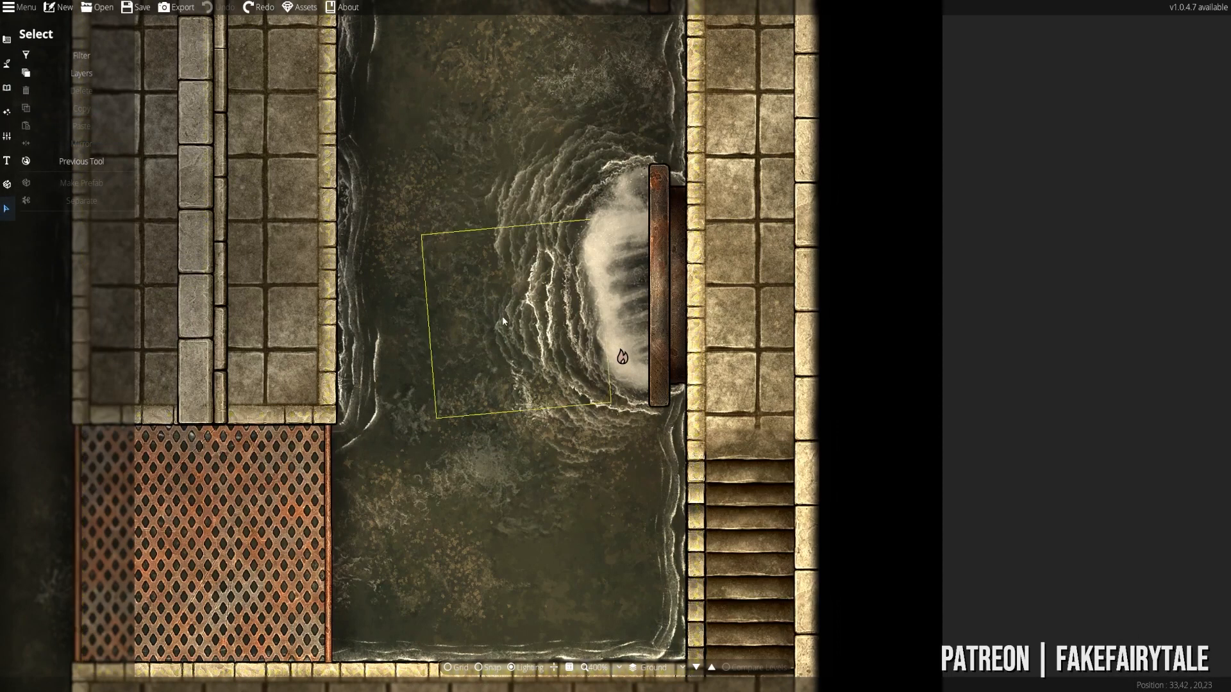
pyautogui.click(504, 323)
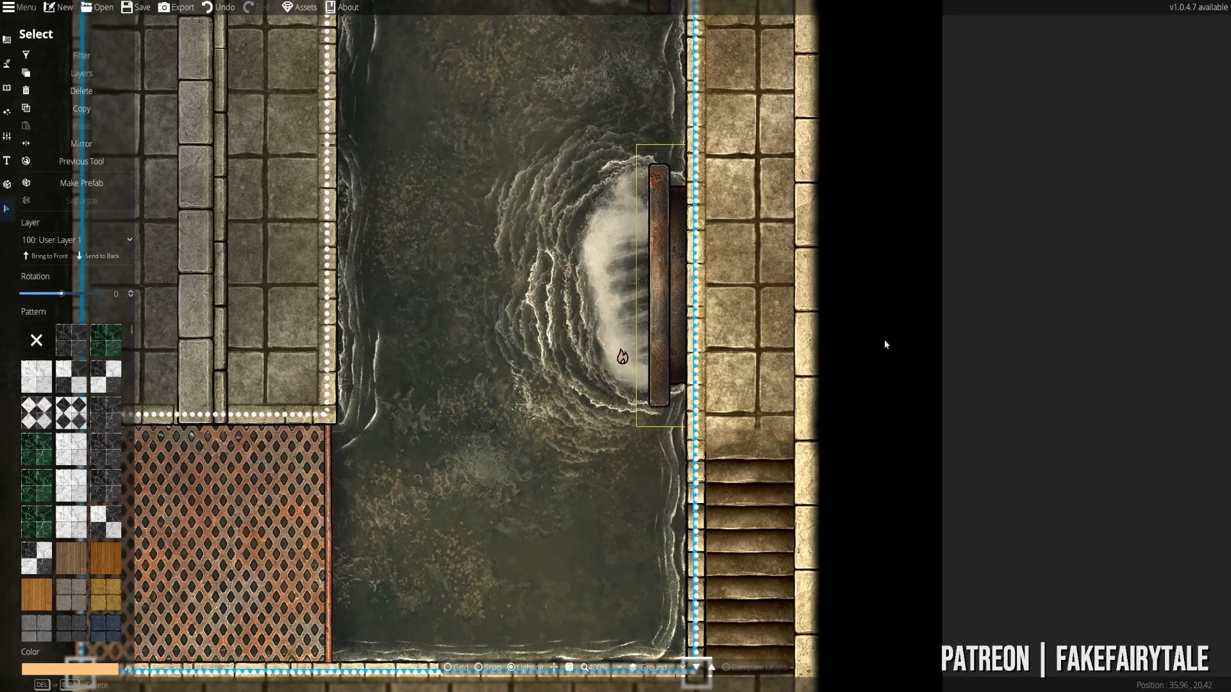
pyautogui.click(513, 321)
pyautogui.click(124, 326)
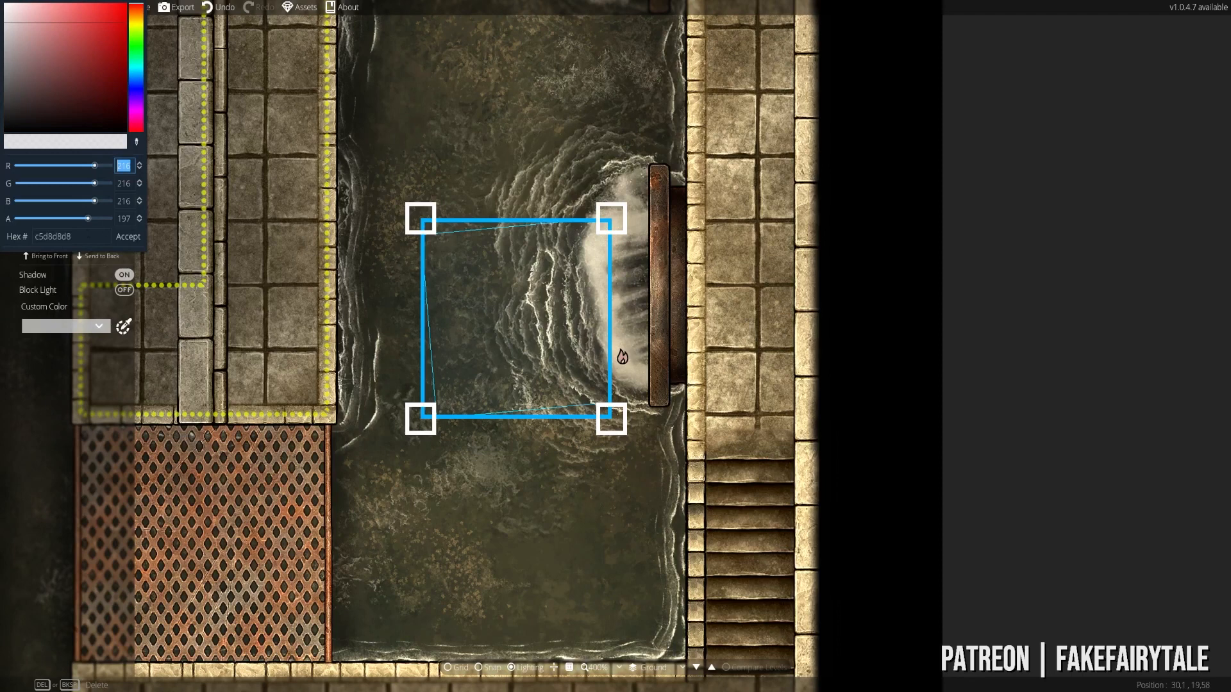
# - Nudge the ripple object in front of the outlet, recheck its custom colour, and undo the move
pyautogui.click(505, 330)
pyautogui.moveTo(505, 330)
pyautogui.mouseDown()
pyautogui.moveTo(480, 340)
pyautogui.moveTo(501, 326)
pyautogui.mouseUp()
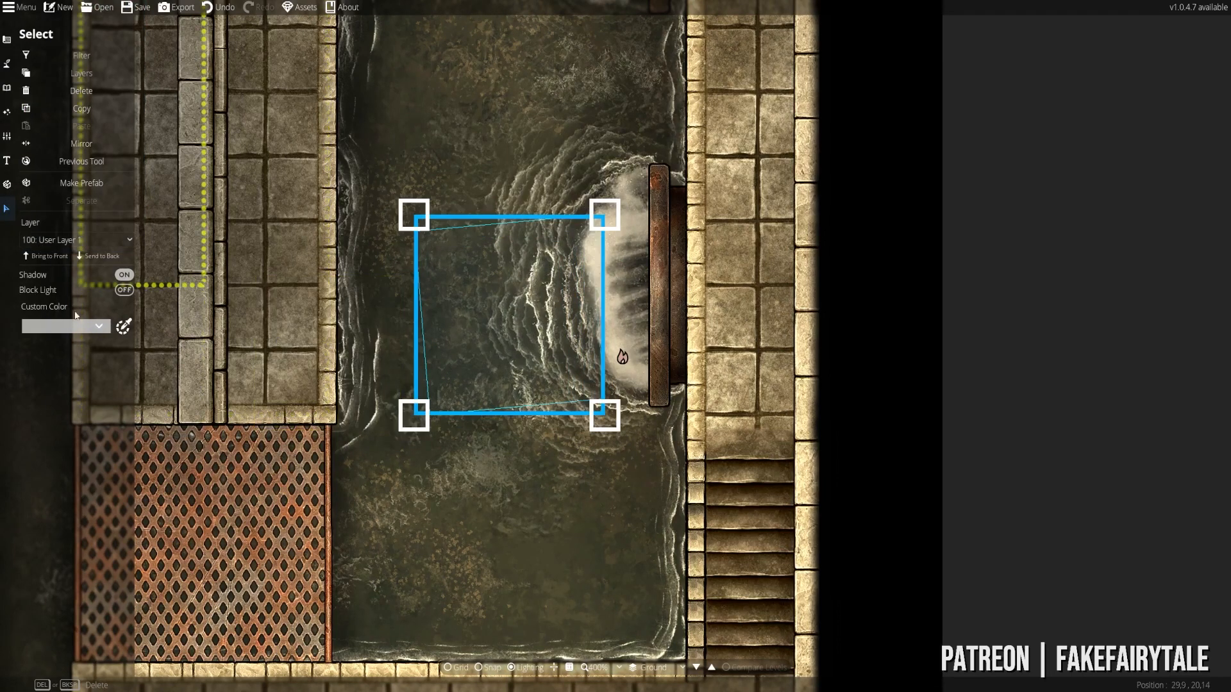
pyautogui.click(89, 327)
pyautogui.click(123, 326)
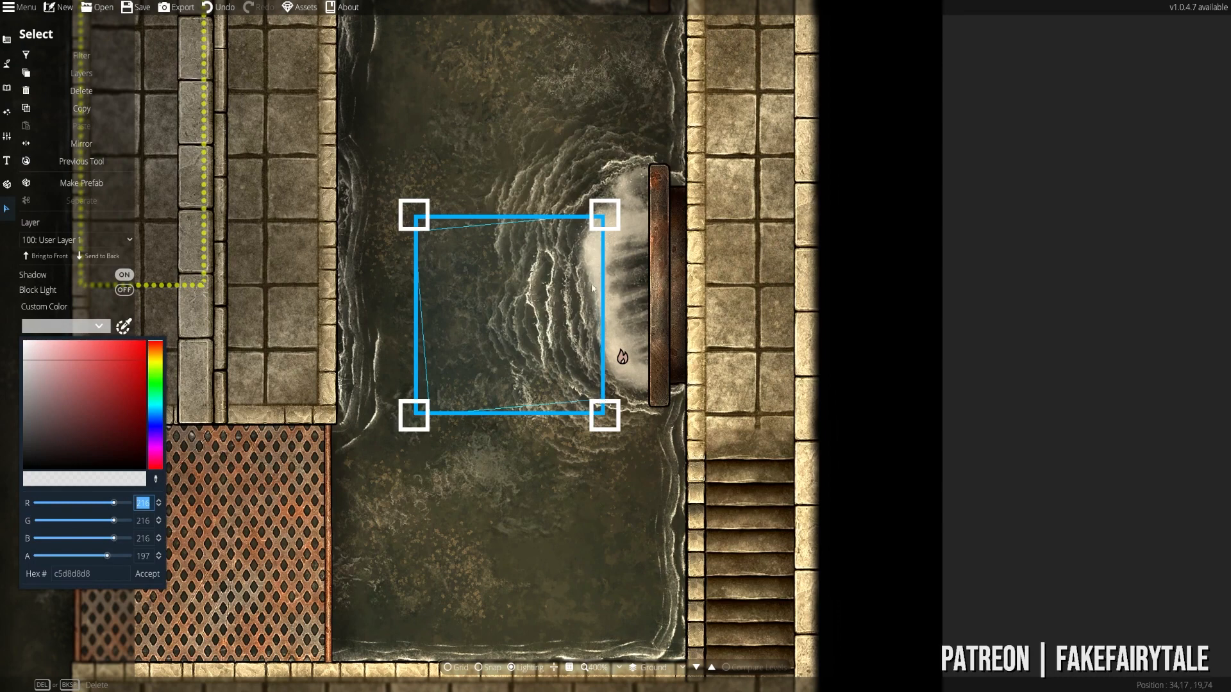
pyautogui.click(545, 561)
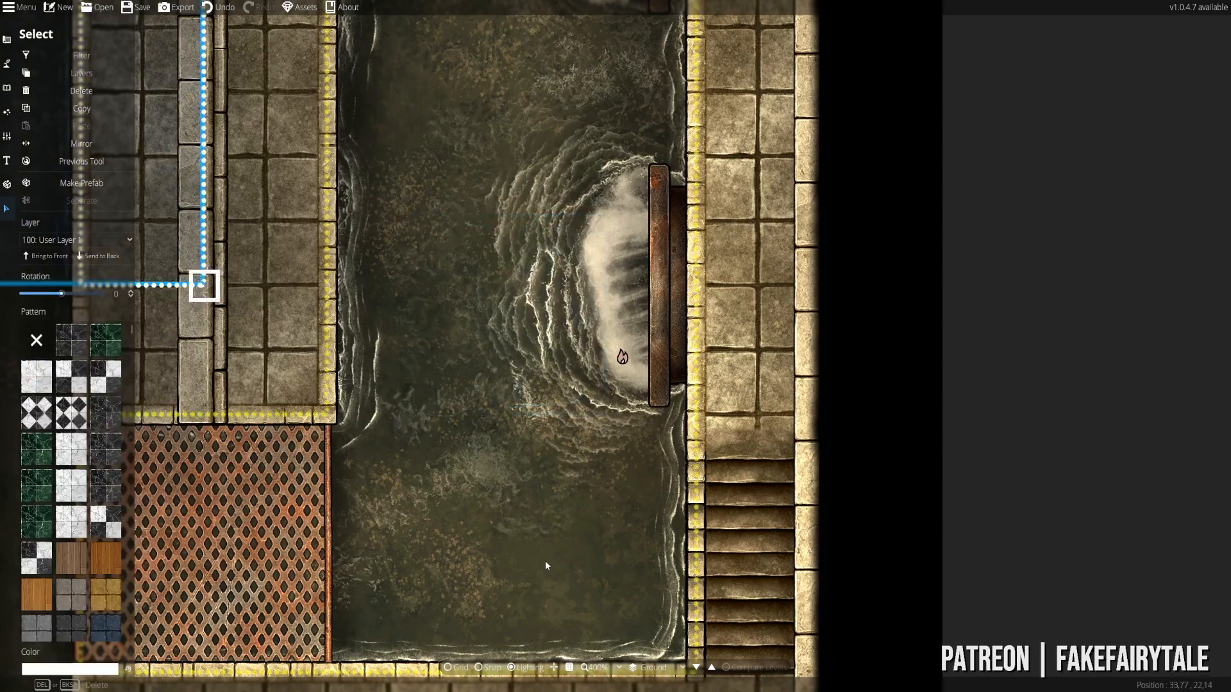
pyautogui.hotkey('ctrl', 'z')
pyautogui.hotkey('ctrl', 'z')
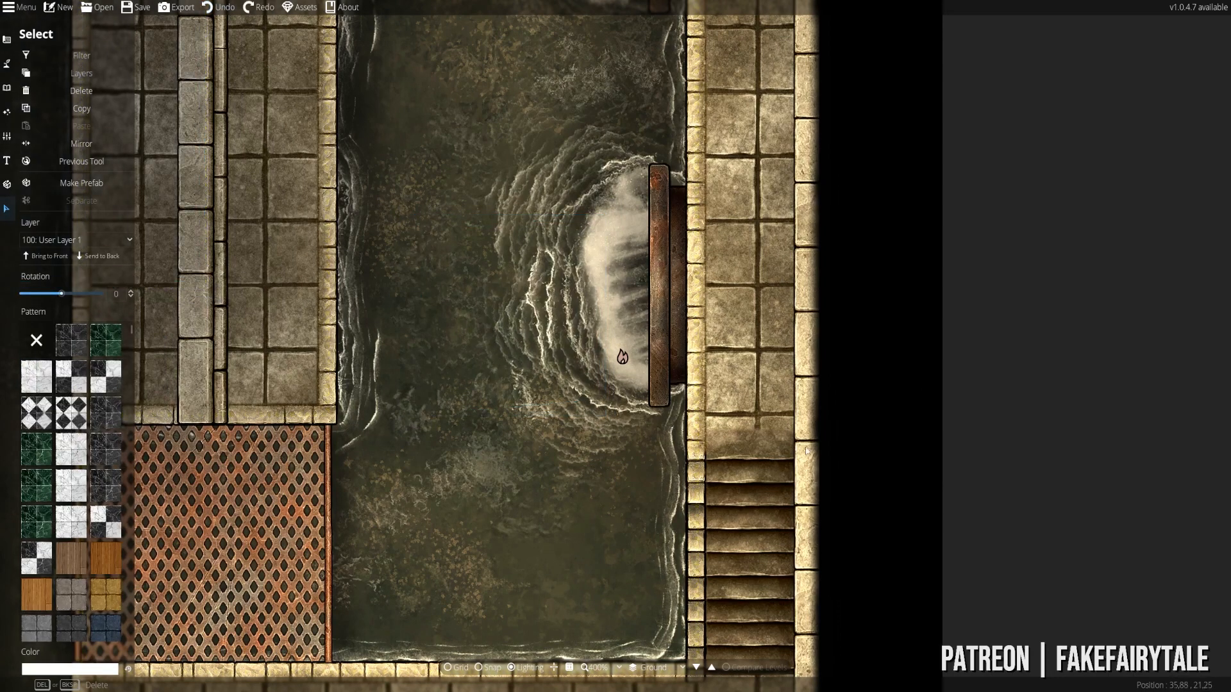
# - Select the faint water patch just below the foaming outlet and inspect its custom colour values
pyautogui.click(554, 468)
pyautogui.click(126, 329)
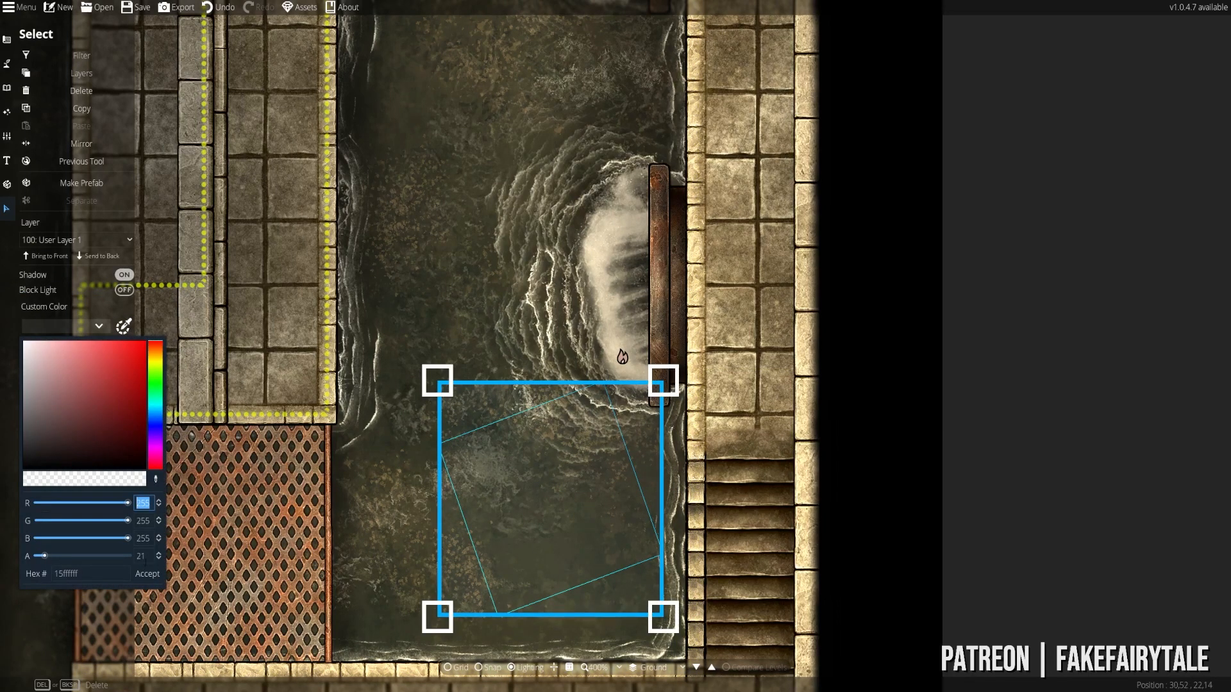
pyautogui.click(540, 517)
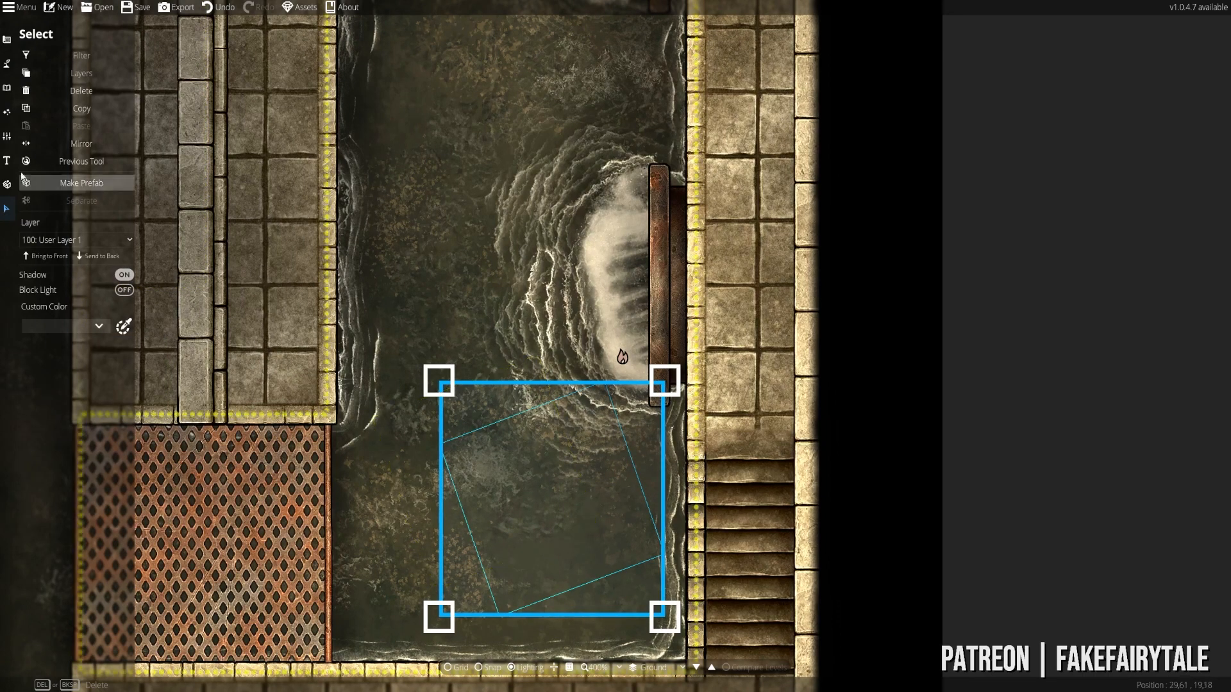
# - Select the rotated water patch above the foaming outlet to inspect its outline and properties, and deselect it
pyautogui.click(8, 88)
pyautogui.rightClick(485, 134)
pyautogui.click(485, 130)
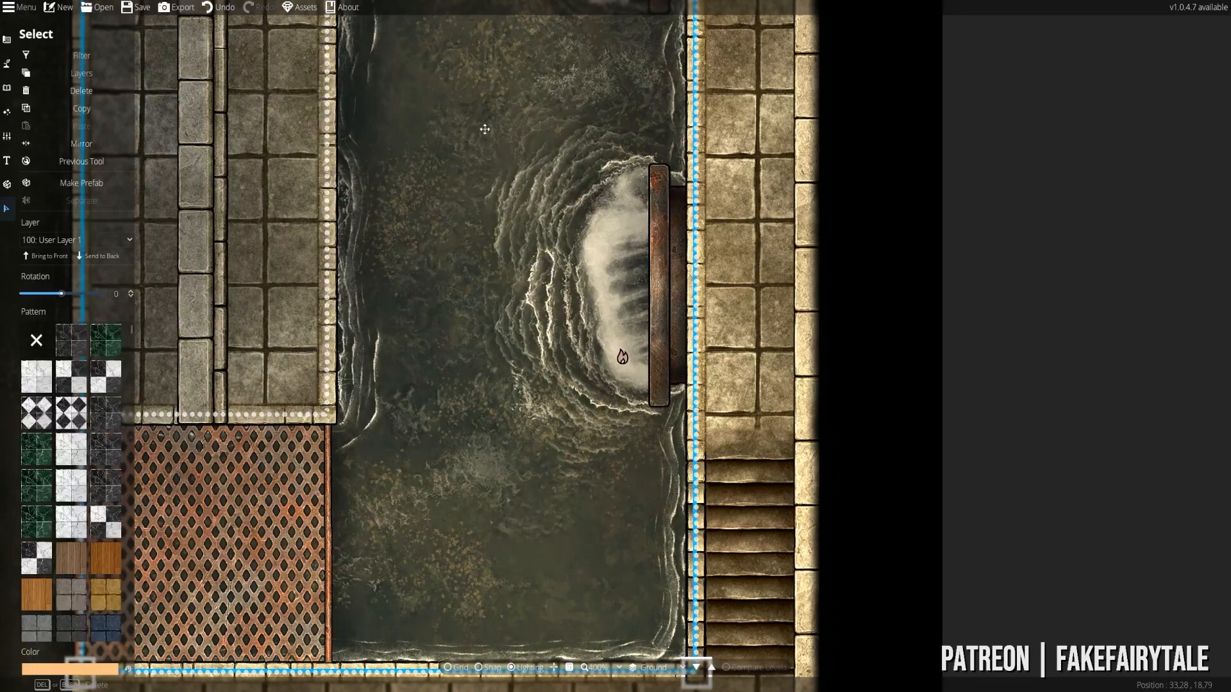
pyautogui.click(990, 245)
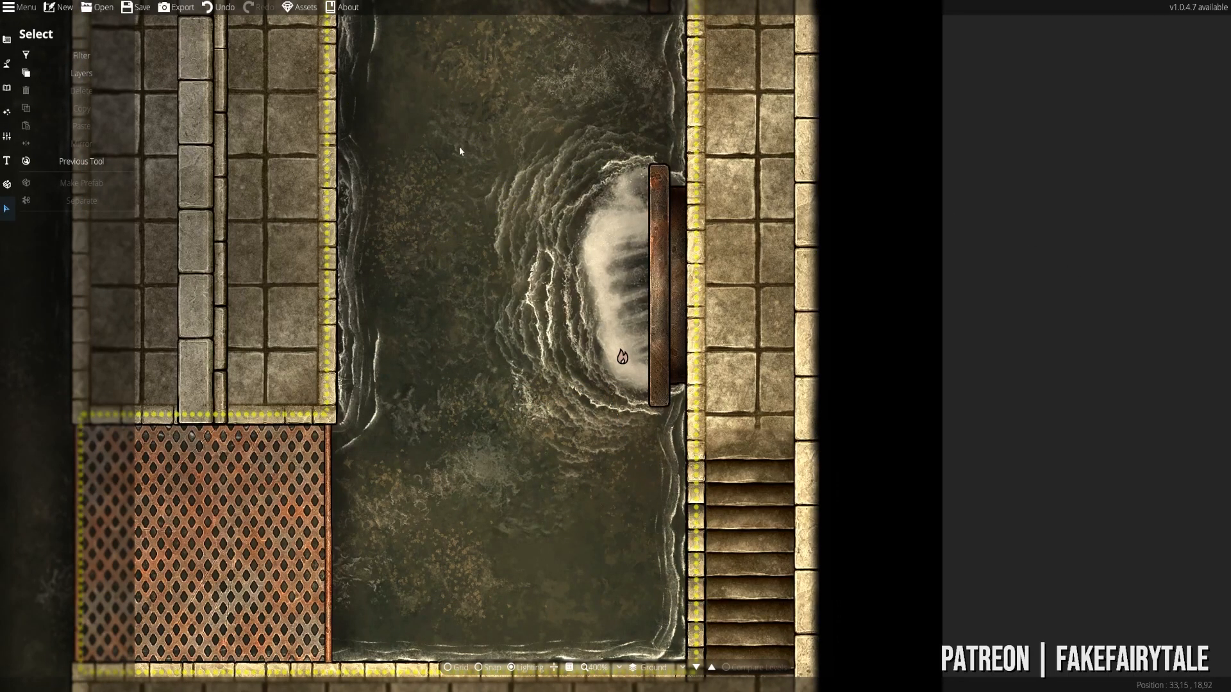
pyautogui.click(441, 145)
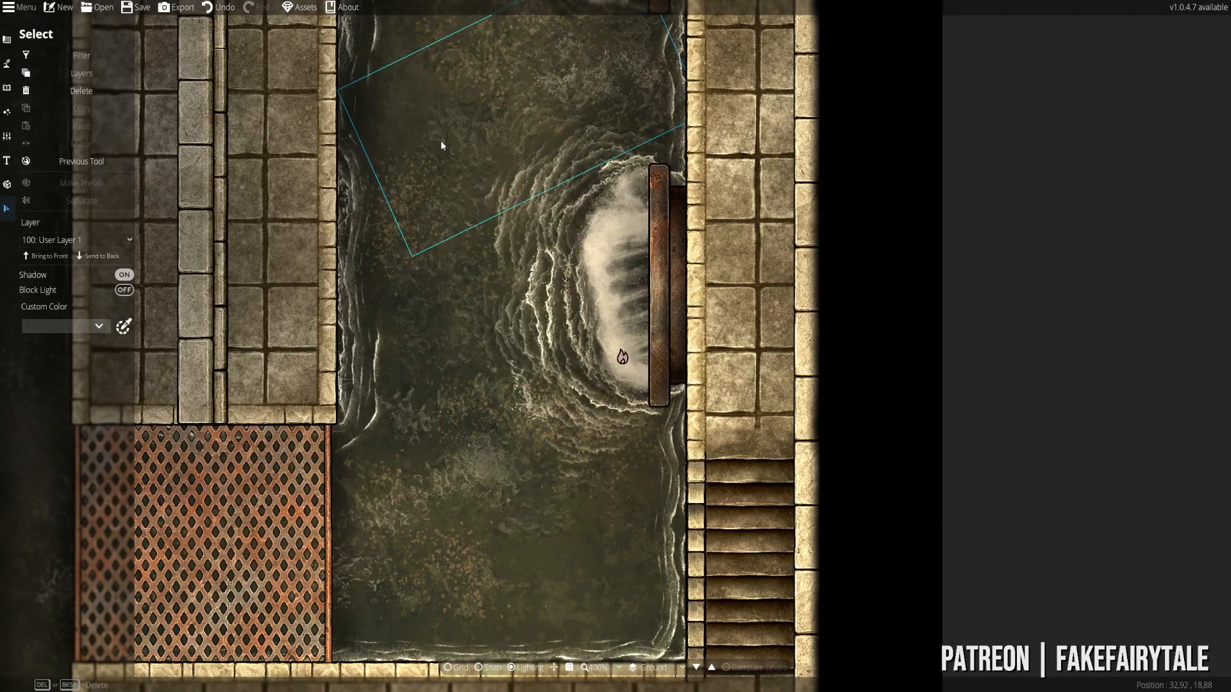
pyautogui.moveTo(441, 145); pyautogui.dragTo(438, 150)
pyautogui.click(1166, 360)
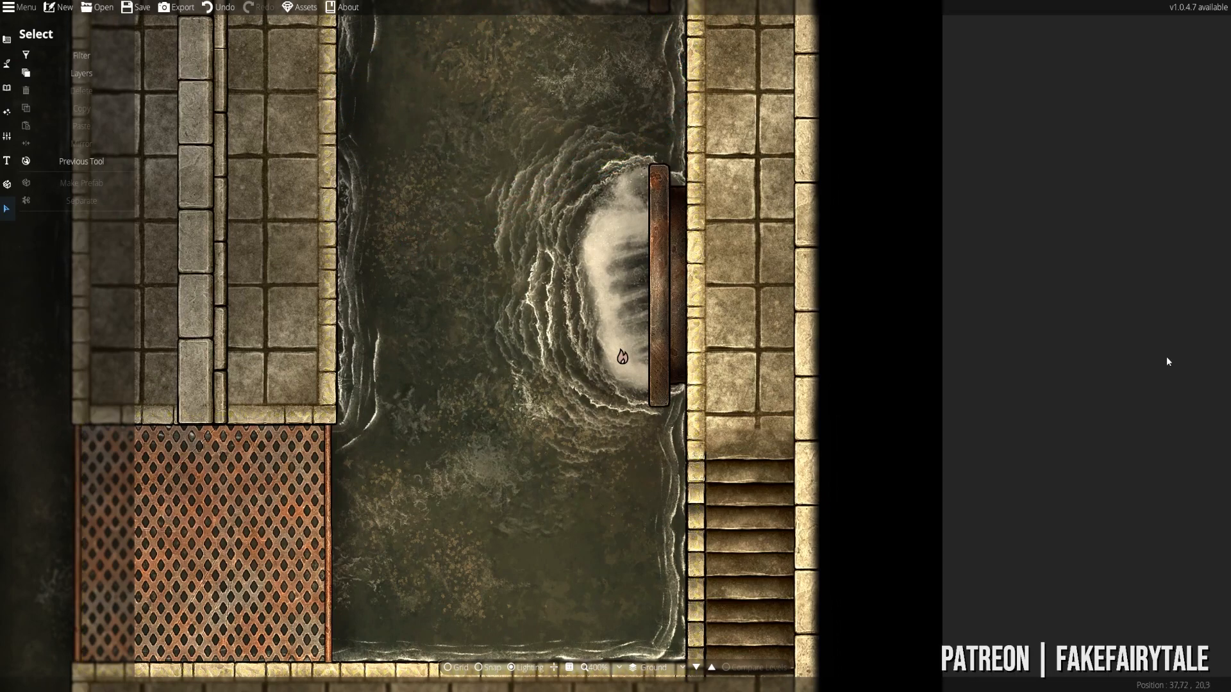
# - Examine the foam, ripples and edge waves northward along the eastern canal, up to the rusty metal gate
pyautogui.moveTo(474, 65); pyautogui.dragTo(467, 183)
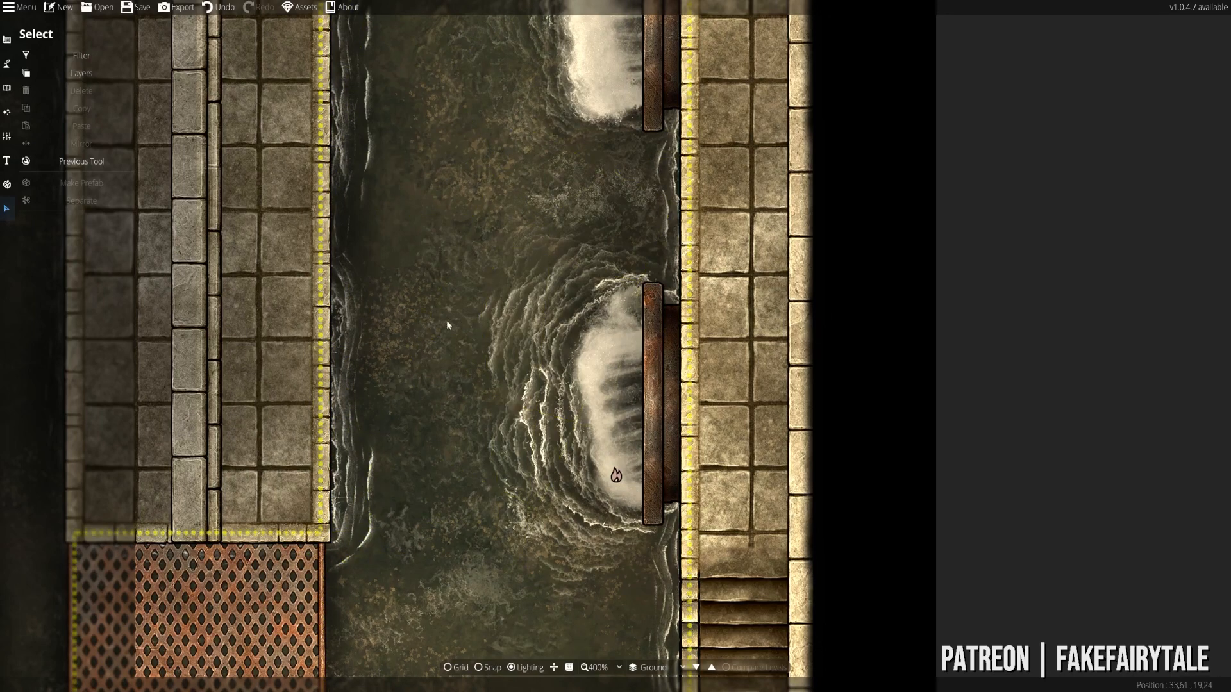
pyautogui.click(40, 170)
pyautogui.scroll(-3, 485, 363)
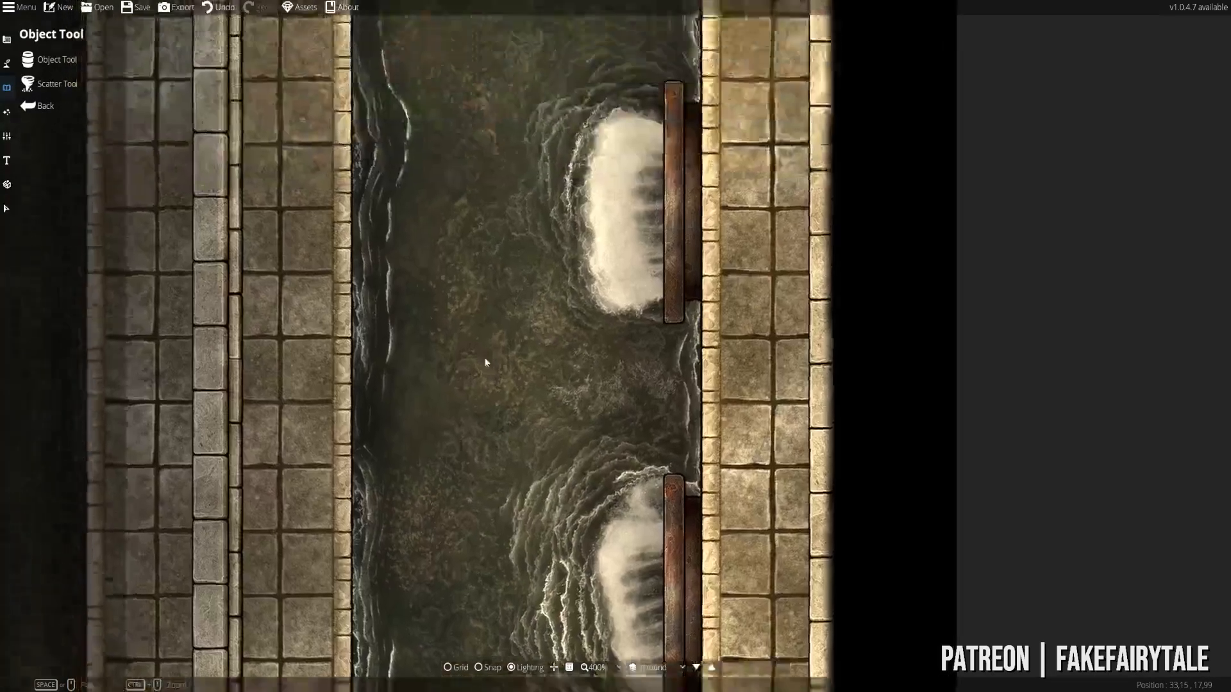
pyautogui.scroll(3, 485, 362)
pyautogui.moveTo(435, 271); pyautogui.dragTo(455, 587)
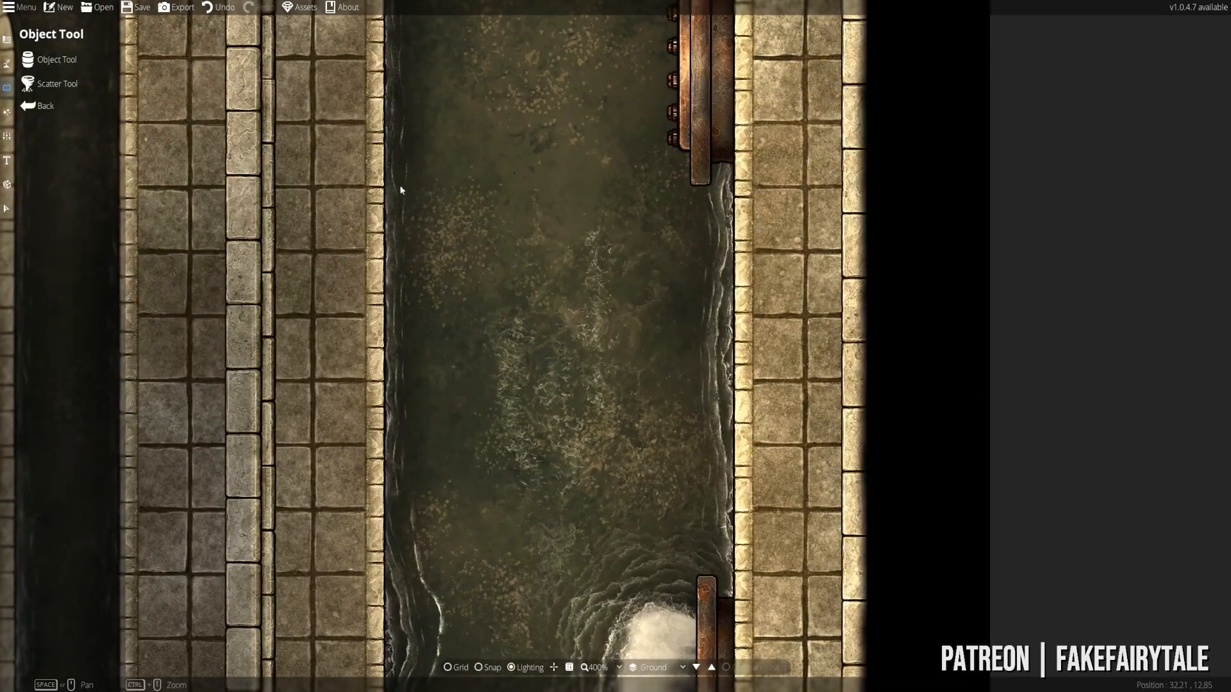
# - Examine the points of the wave path along the narrow canal's western bank, beside the curved walkway
pyautogui.scroll(-2, 619, 471)
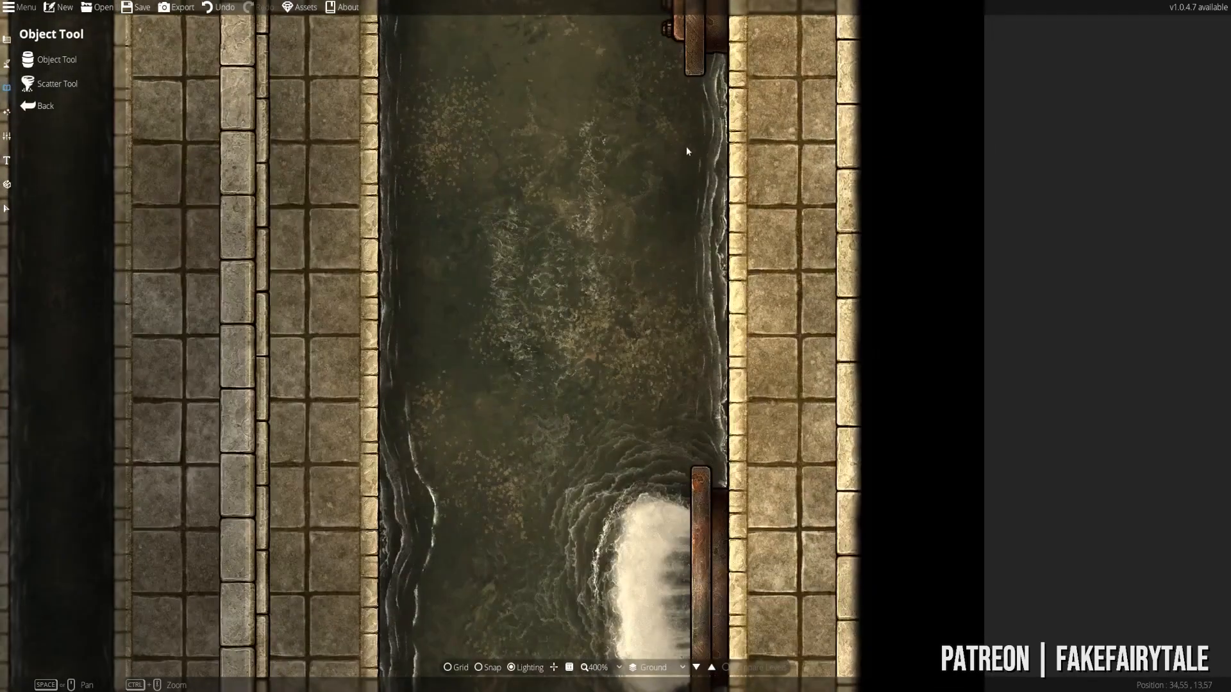
pyautogui.scroll(-6, 510, 422)
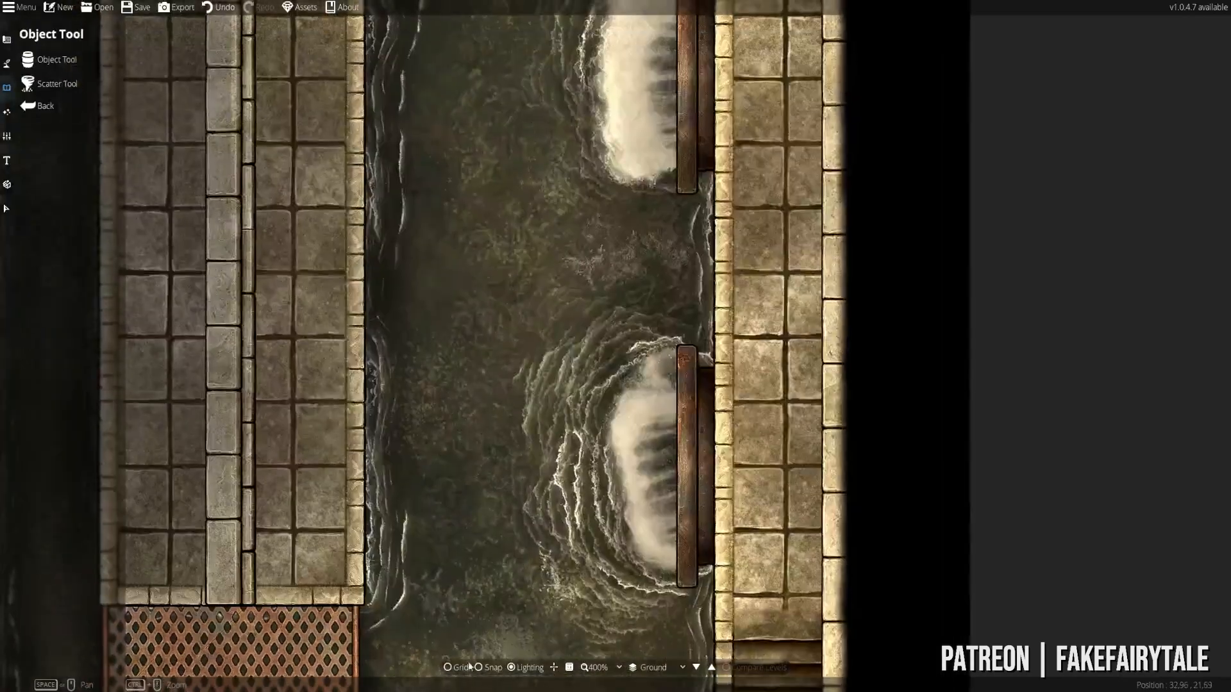
pyautogui.moveTo(471, 245); pyautogui.dragTo(494, 621)
pyautogui.moveTo(488, 339); pyautogui.dragTo(526, 609)
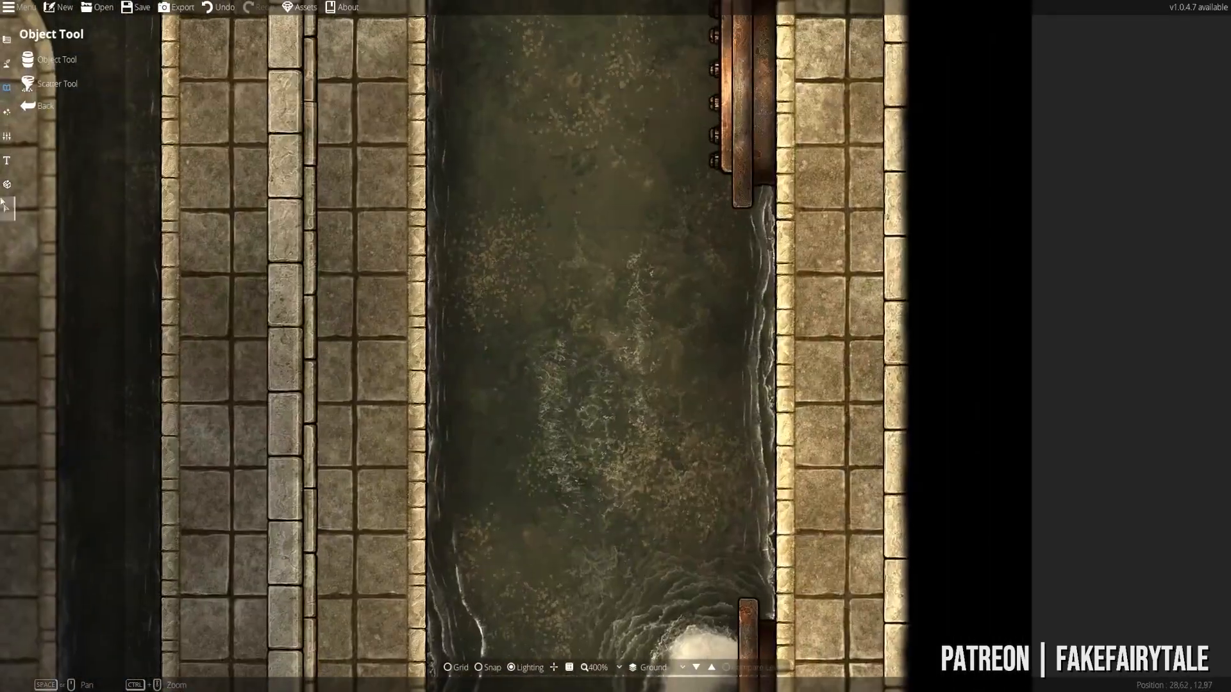
pyautogui.click(7, 63)
pyautogui.click(111, 59)
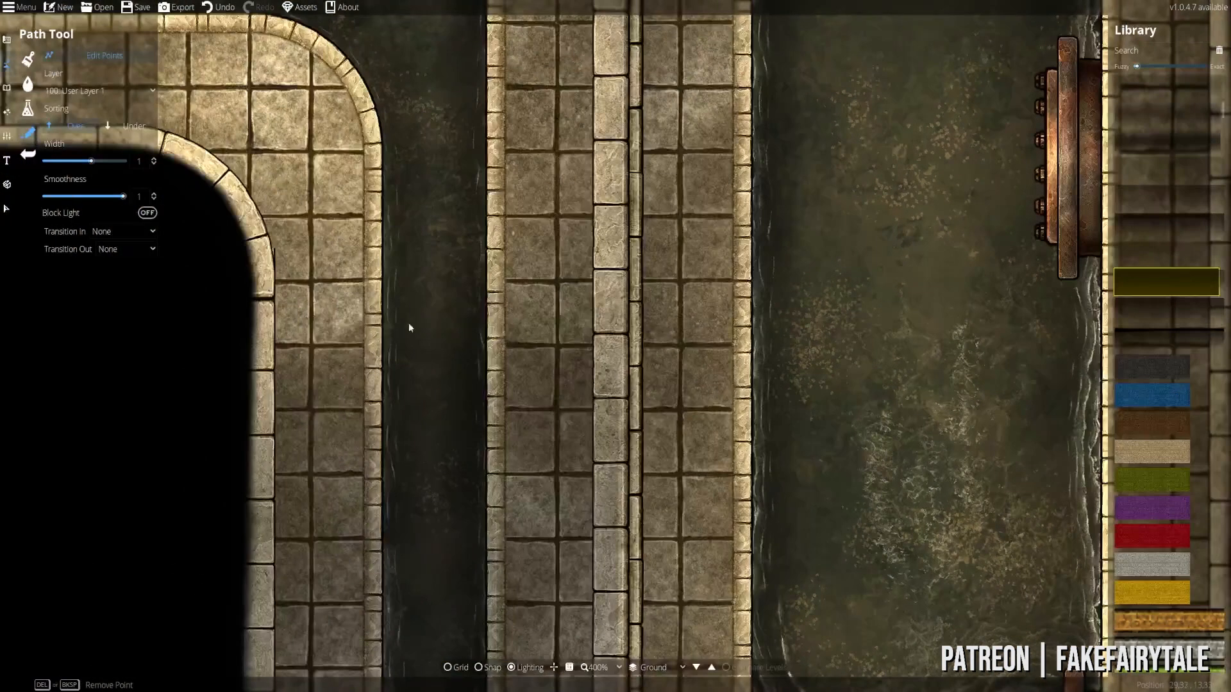
pyautogui.click(387, 332)
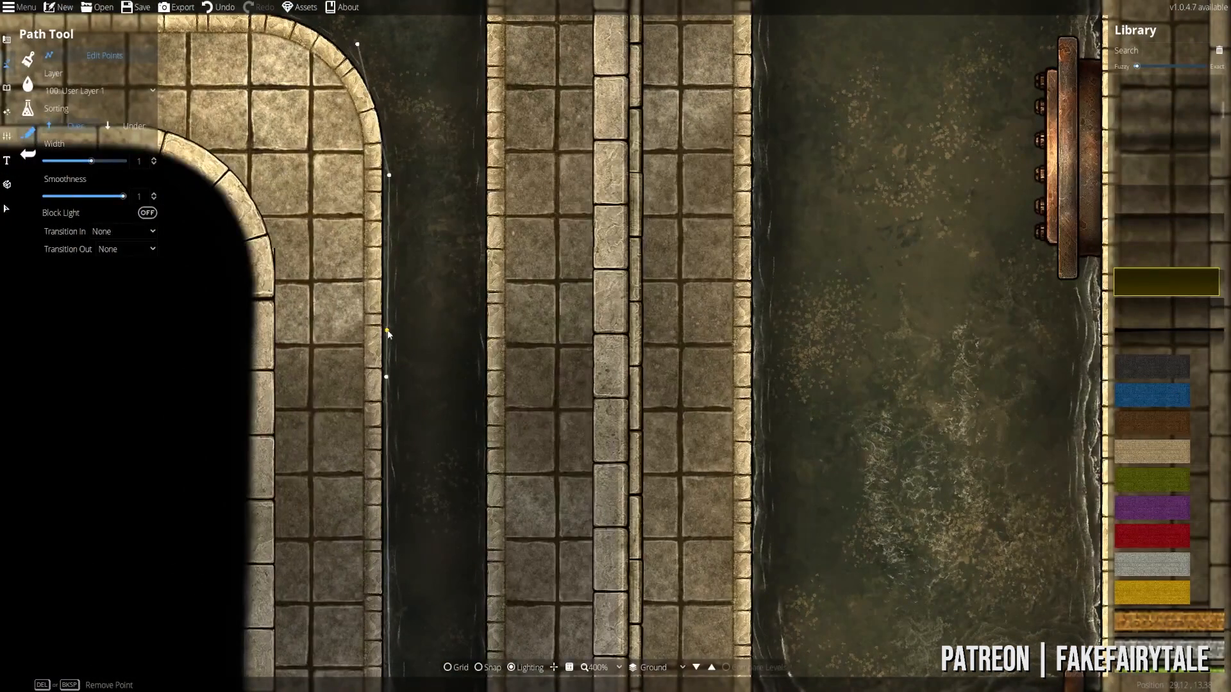
pyautogui.moveTo(388, 334); pyautogui.dragTo(403, 331)
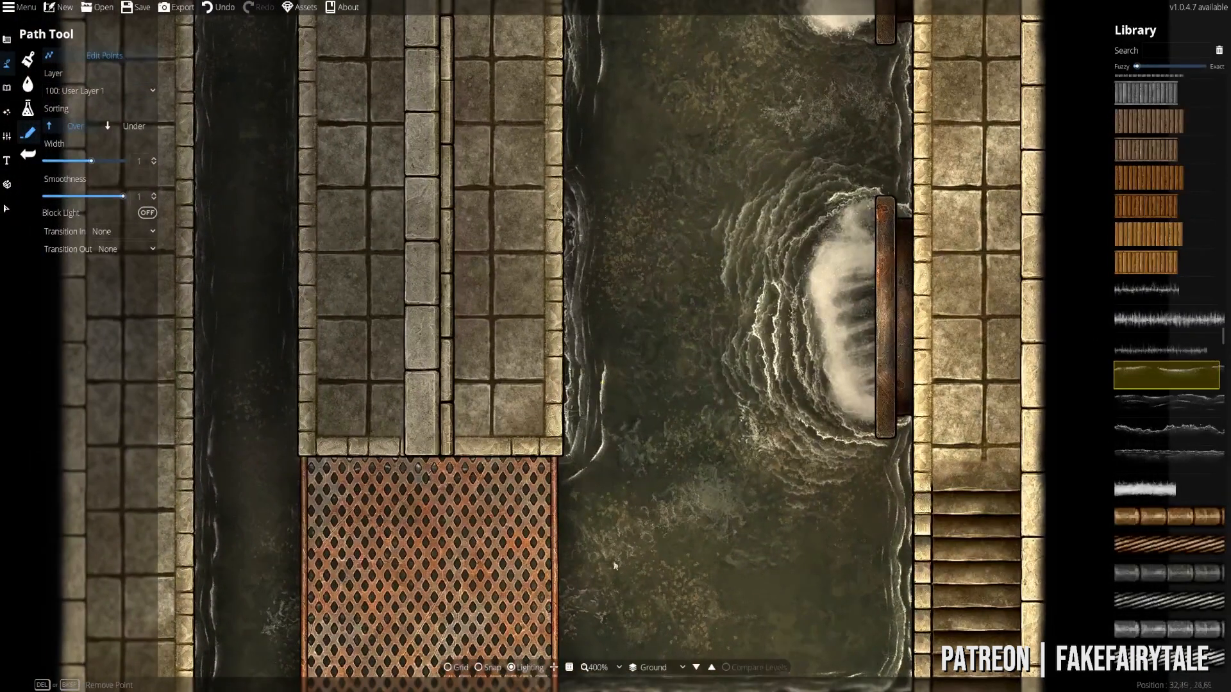
# - Examine the edge waves along both canals northward, past the rusty grates and the stone footbridge, to the floating green bottle
pyautogui.moveTo(363, 626); pyautogui.dragTo(673, 378)
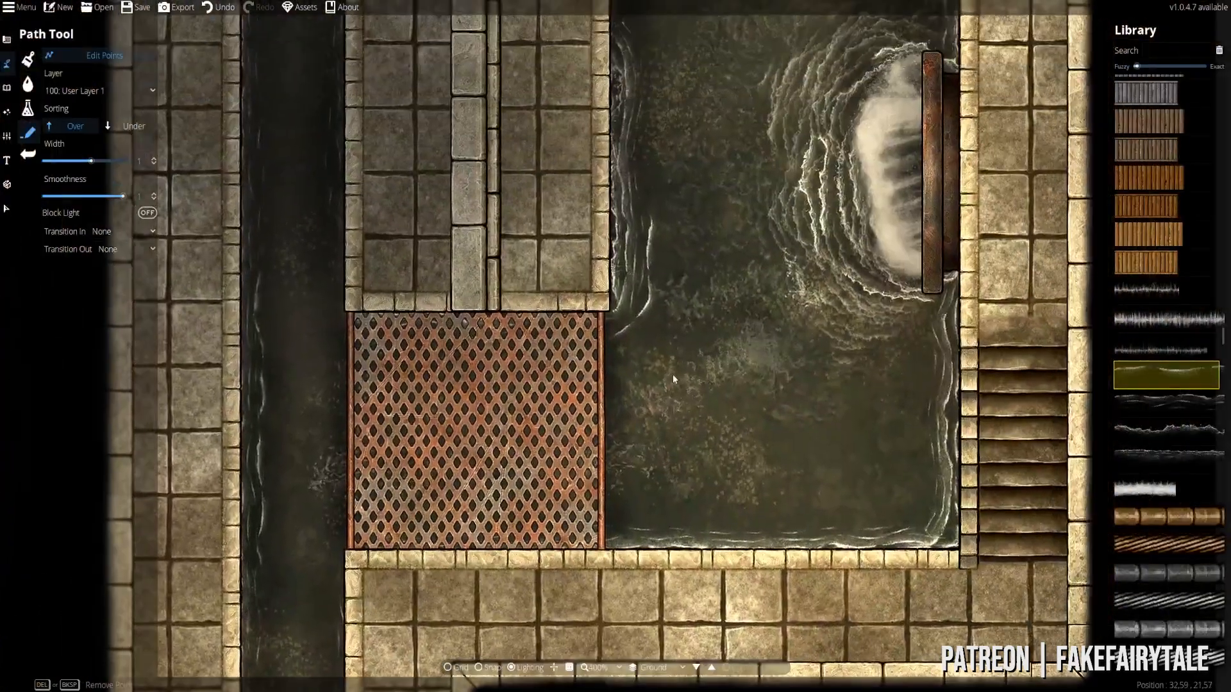
pyautogui.moveTo(621, 417); pyautogui.dragTo(844, 330)
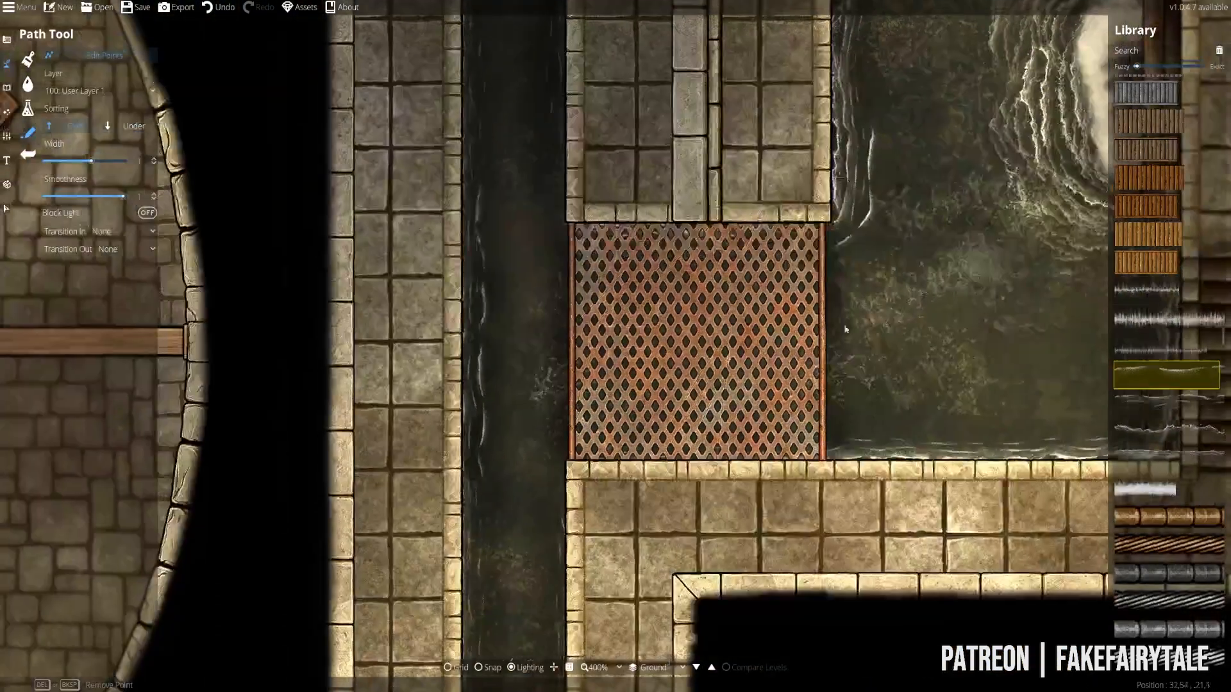
pyautogui.moveTo(684, 277); pyautogui.dragTo(618, 332)
pyautogui.scroll(-2, 694, 294)
pyautogui.moveTo(647, 189); pyautogui.dragTo(723, 214)
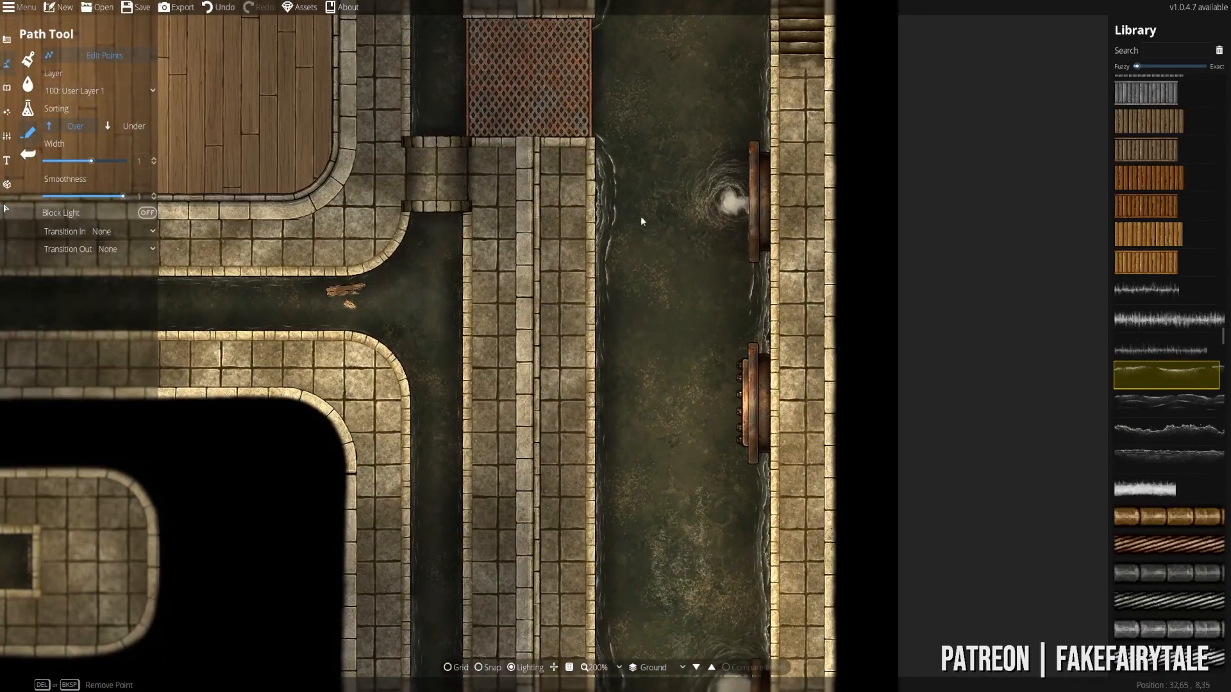
pyautogui.moveTo(664, 310); pyautogui.dragTo(661, 437)
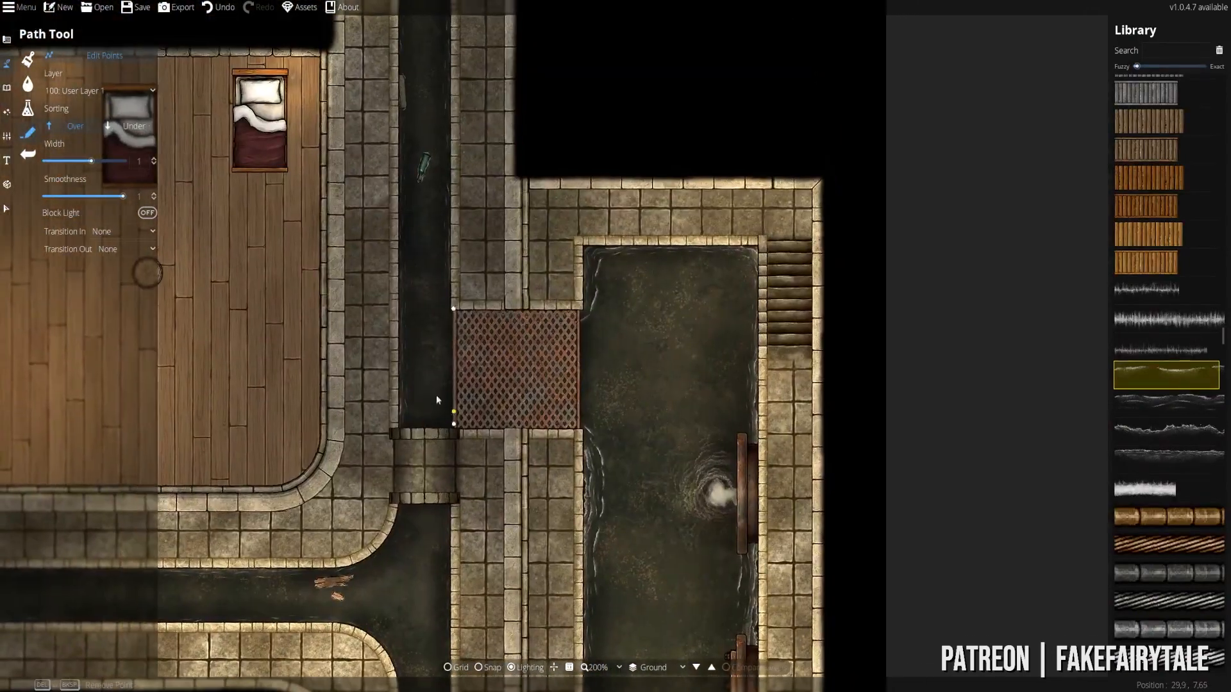
pyautogui.moveTo(436, 395); pyautogui.dragTo(510, 448)
pyautogui.scroll(4, 590, 429)
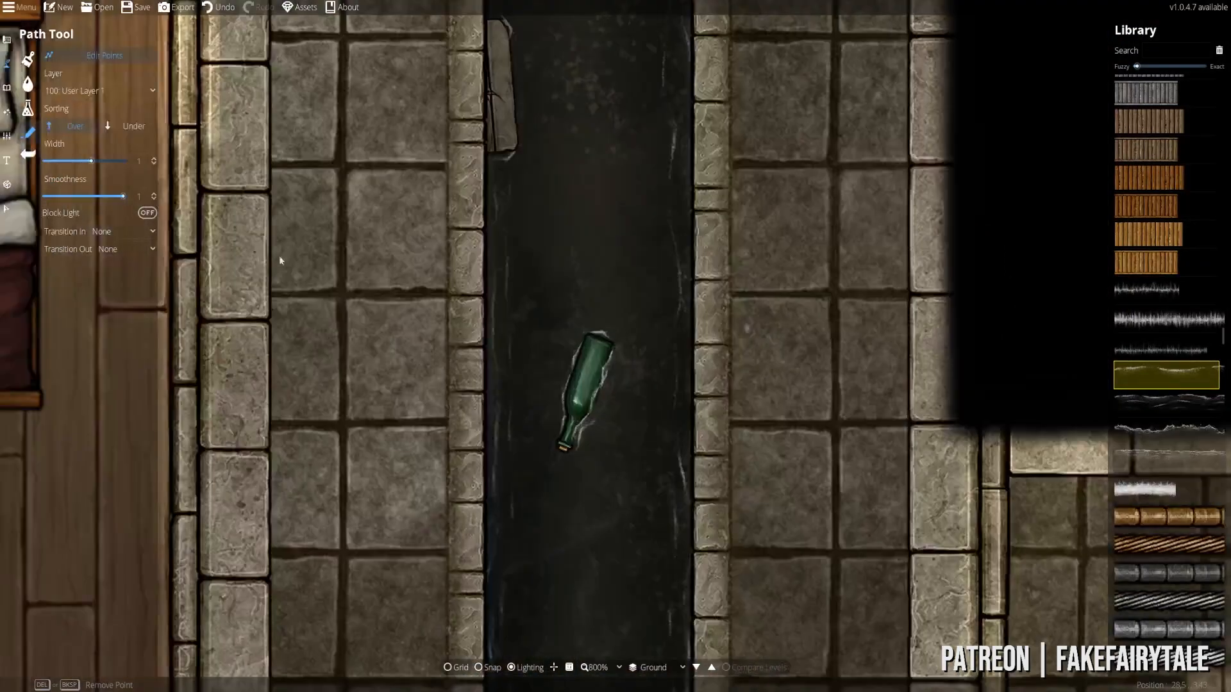
# - Move the green bottle north, away from its foam outline in the narrow canal, and undo the move
pyautogui.click(7, 208)
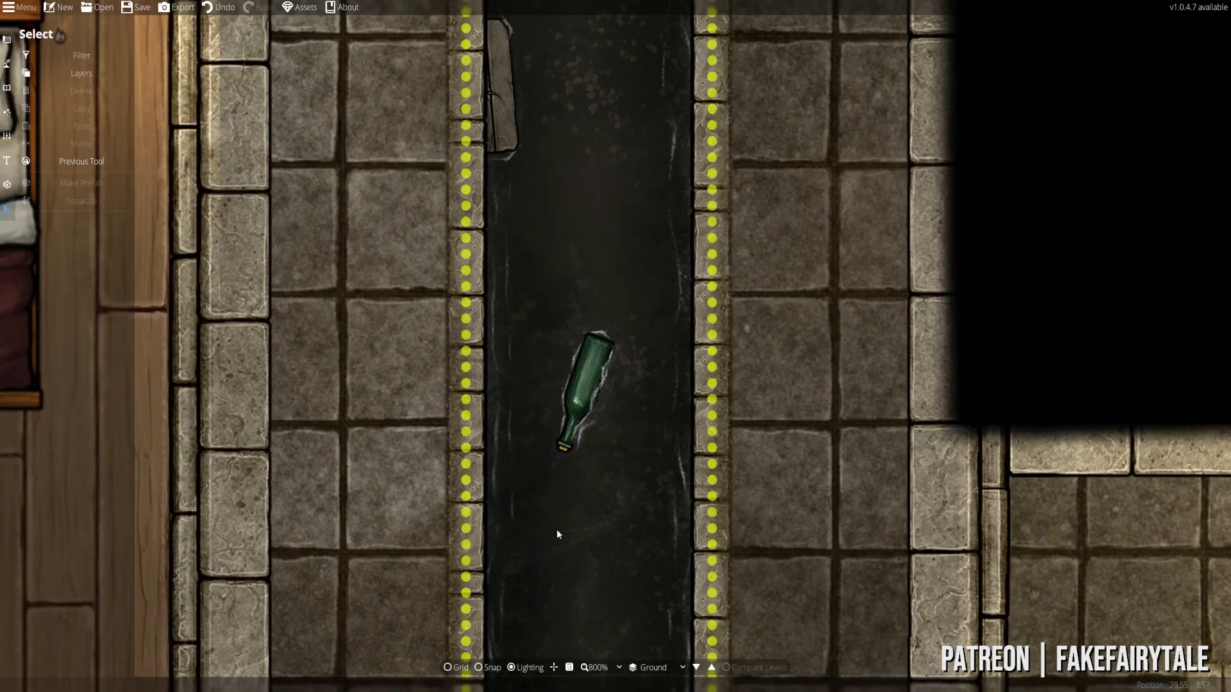
pyautogui.moveTo(570, 552); pyautogui.dragTo(573, 151)
pyautogui.click(7, 161)
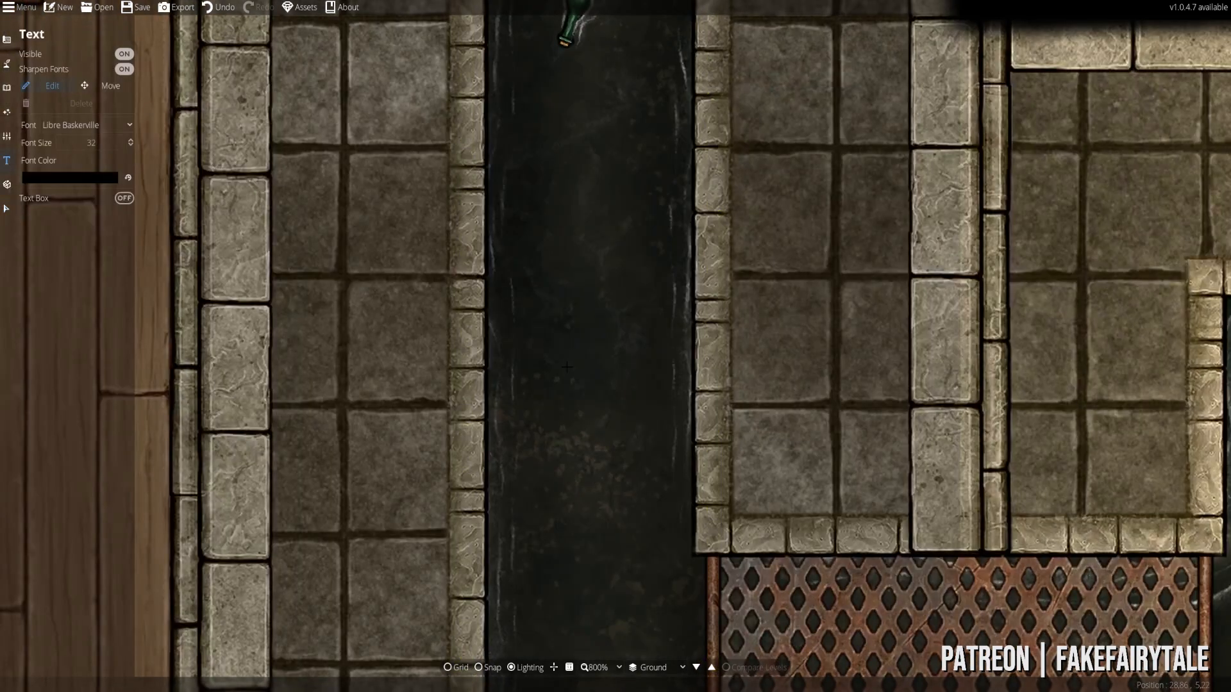
pyautogui.moveTo(584, 98); pyautogui.dragTo(521, 477)
pyautogui.scroll(-1, 522, 477)
pyautogui.press('s')
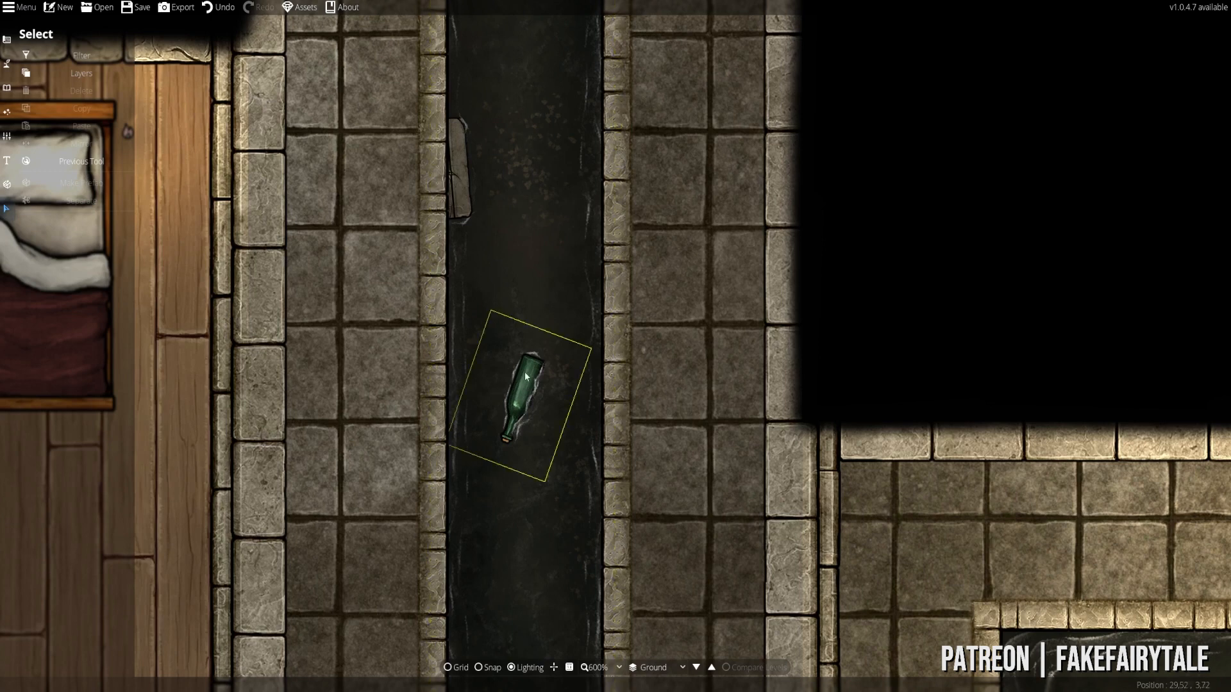
pyautogui.moveTo(518, 396); pyautogui.dragTo(517, 259)
pyautogui.rightClick(517, 259)
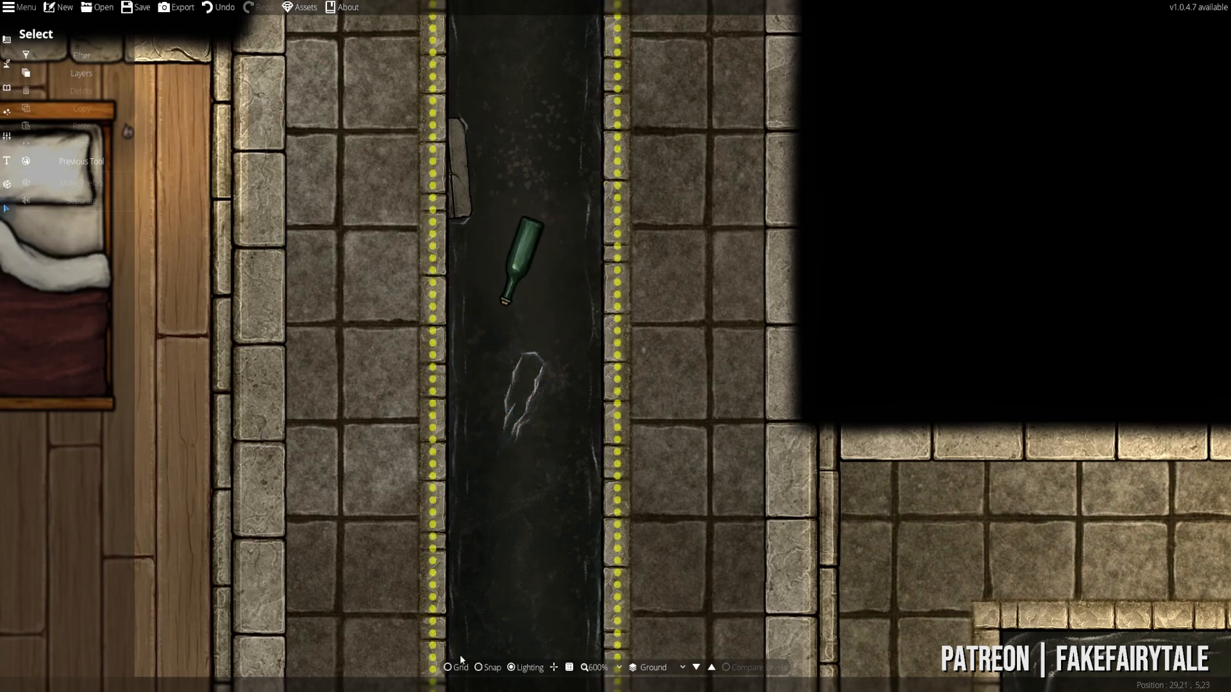
pyautogui.hotkey('ctrl', 'z')
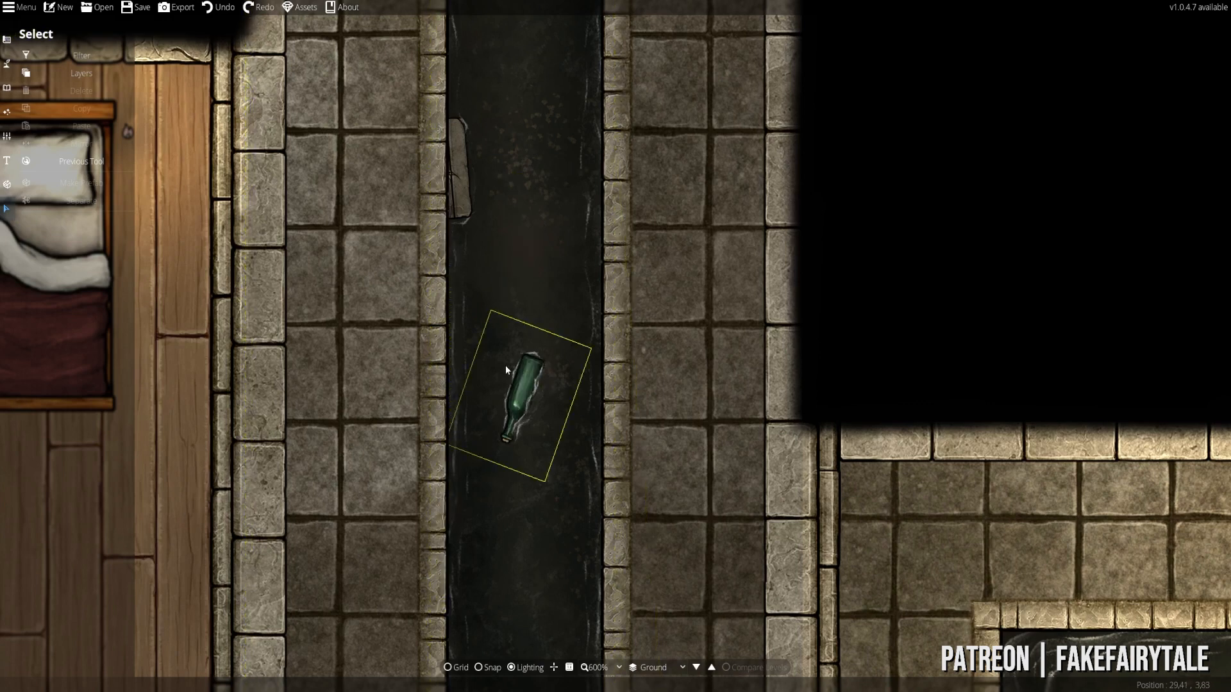
# - Examine the narrow canal south of the bottle, under the footbridge, past the floating planks and west to the rubble pile
pyautogui.click(7, 87)
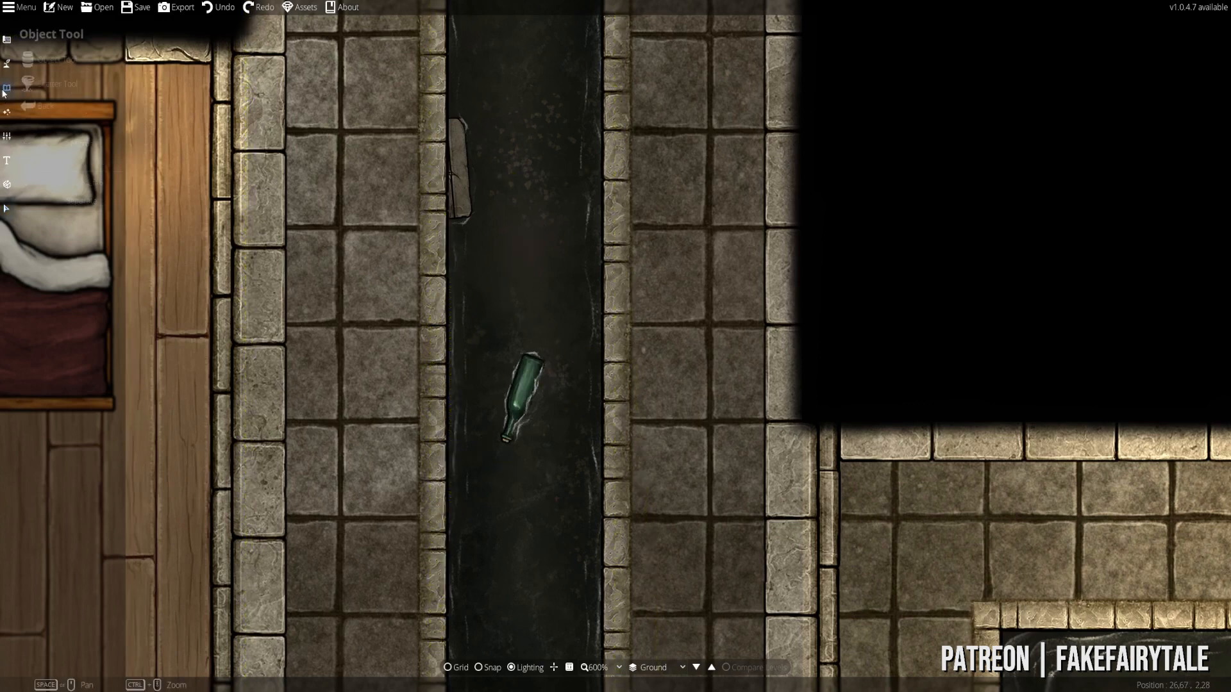
pyautogui.moveTo(563, 605); pyautogui.dragTo(530, 356)
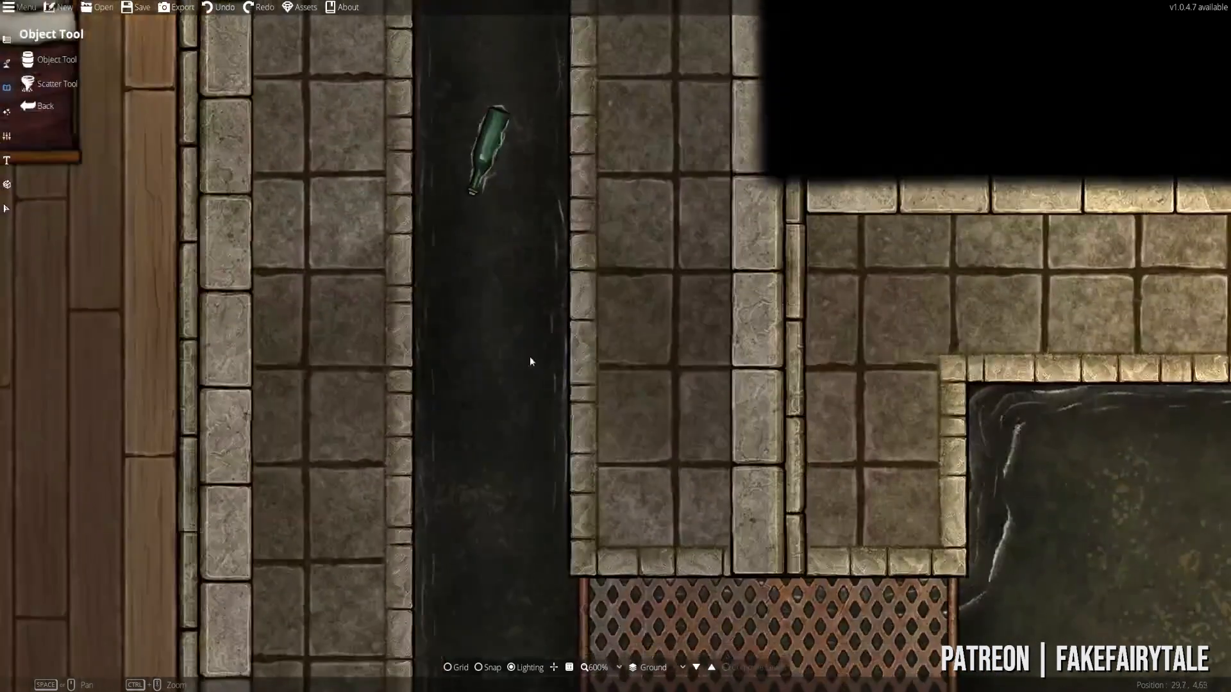
pyautogui.moveTo(511, 523); pyautogui.dragTo(505, 201)
pyautogui.moveTo(471, 539); pyautogui.dragTo(463, 319)
pyautogui.moveTo(450, 230)
pyautogui.mouseDown()
pyautogui.moveTo(463, 624)
pyautogui.moveTo(448, 160)
pyautogui.mouseUp()
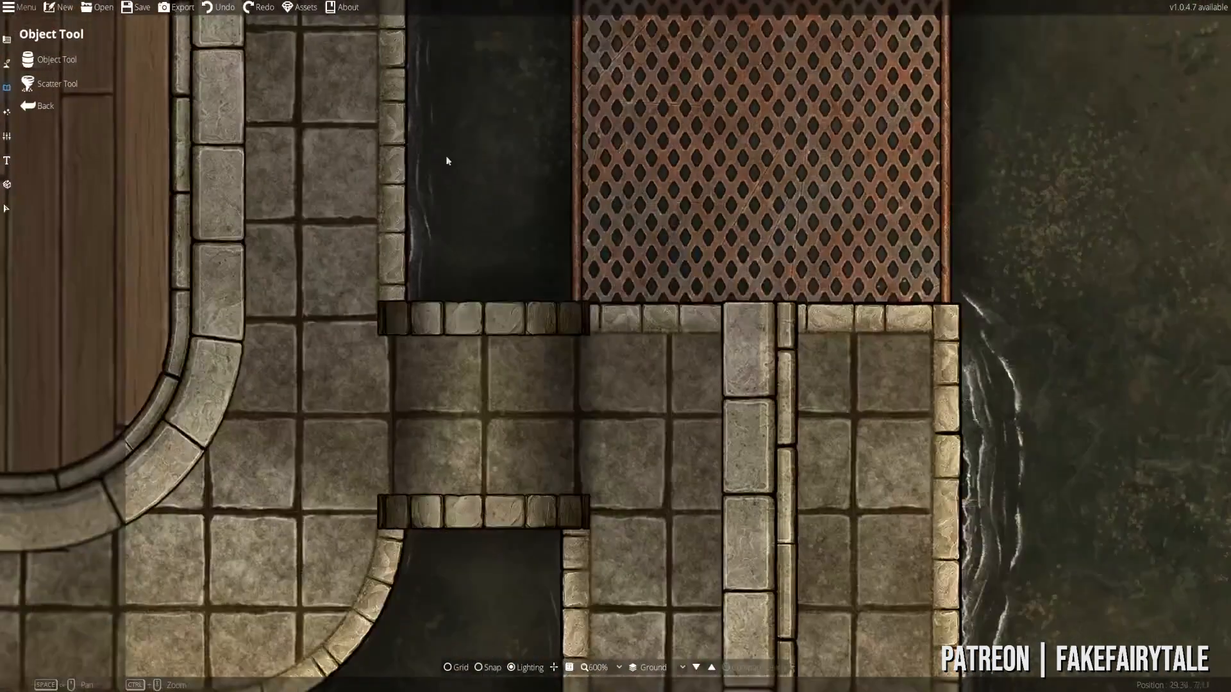
pyautogui.moveTo(502, 425); pyautogui.dragTo(528, 106)
pyautogui.moveTo(424, 649); pyautogui.dragTo(812, 396)
pyautogui.moveTo(700, 308); pyautogui.dragTo(773, 396)
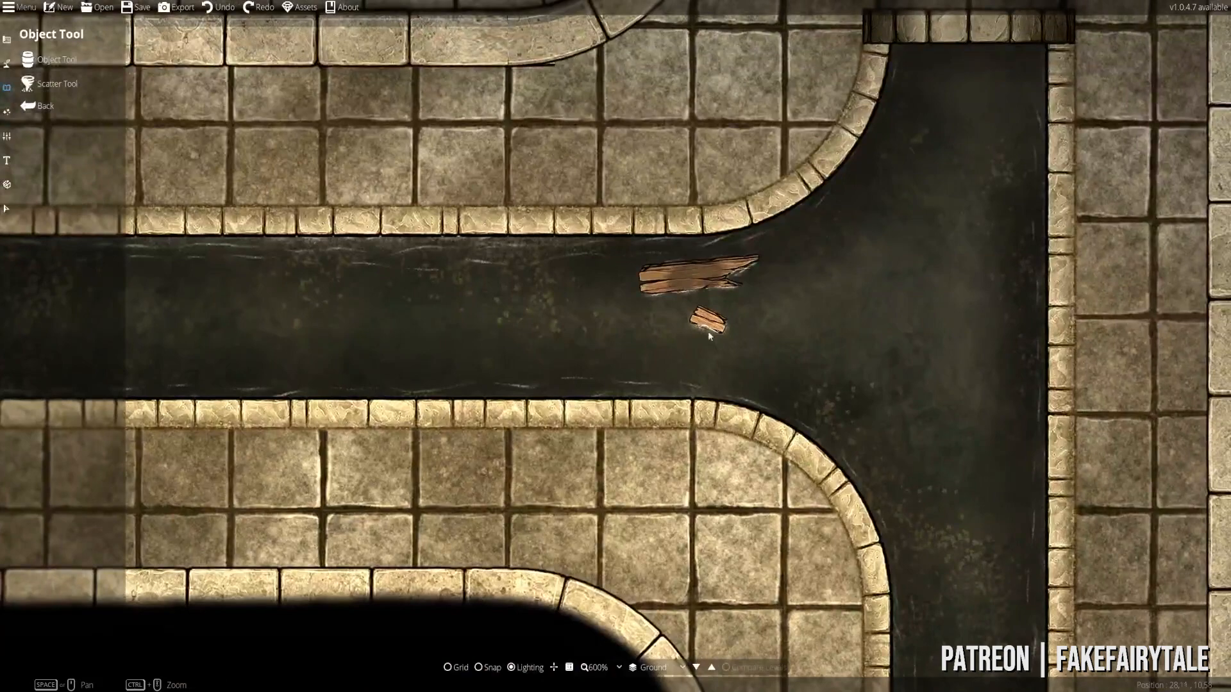
pyautogui.scroll(2, 707, 330)
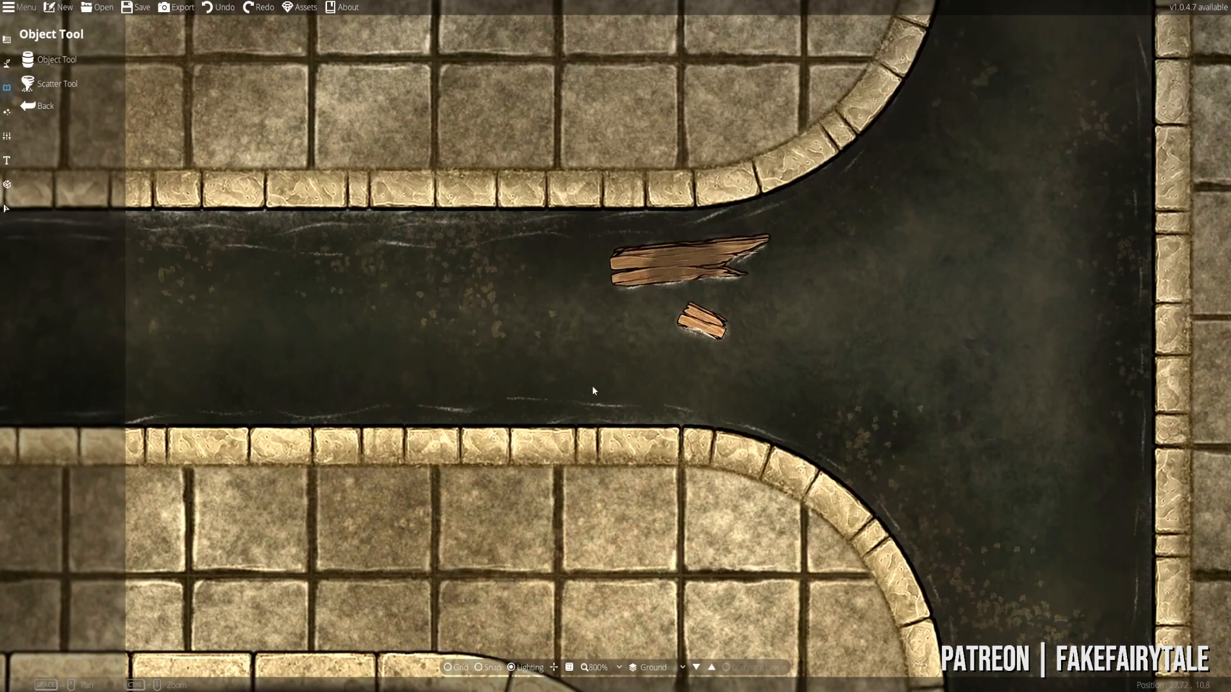
pyautogui.scroll(-2, 442, 372)
pyautogui.moveTo(432, 367); pyautogui.dragTo(929, 349)
pyautogui.moveTo(295, 375); pyautogui.dragTo(583, 365)
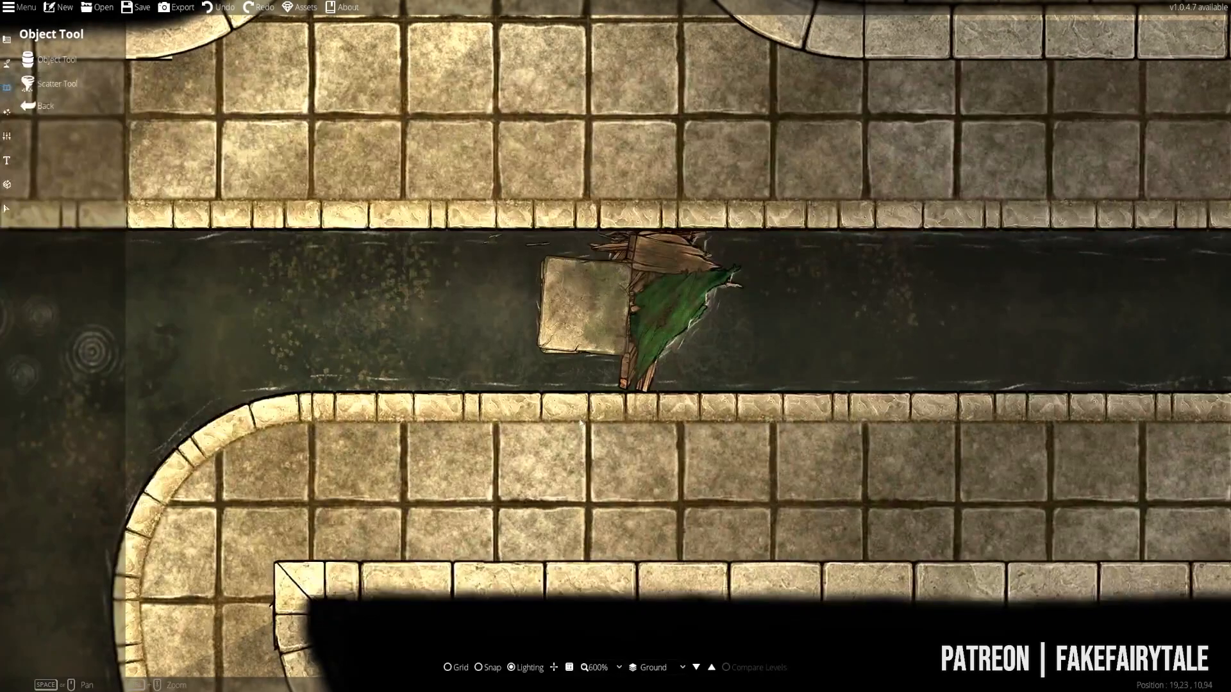
pyautogui.moveTo(524, 366); pyautogui.dragTo(750, 298)
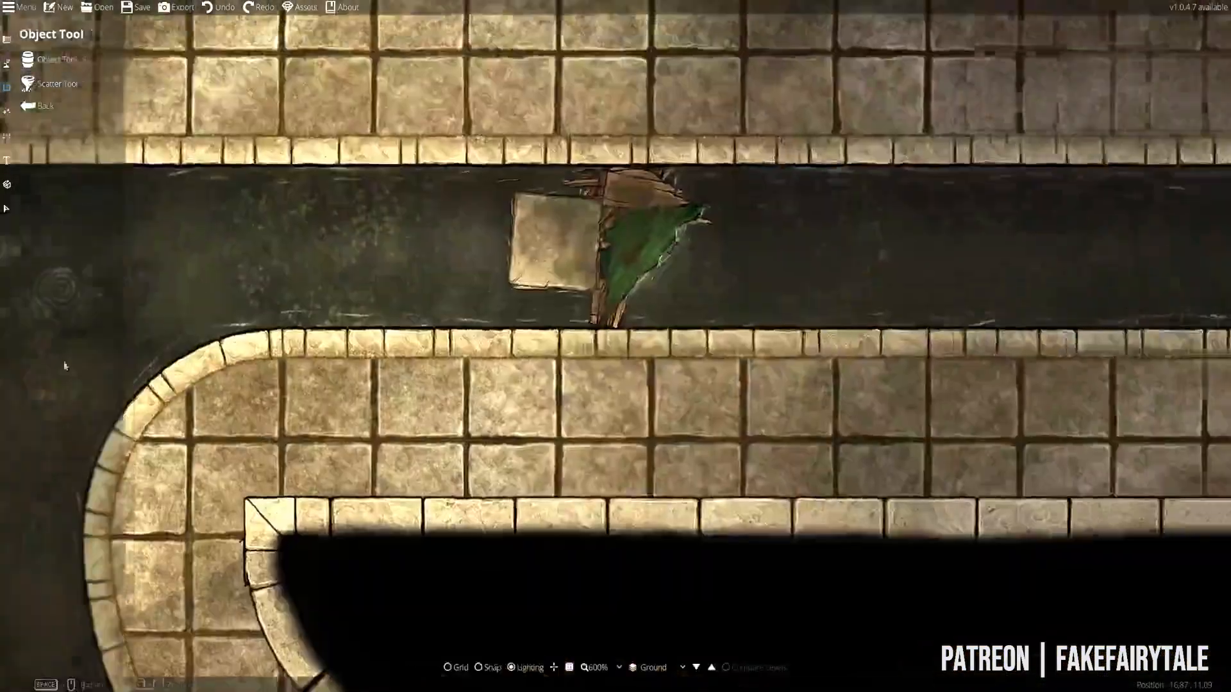
pyautogui.moveTo(659, 238); pyautogui.dragTo(648, 241)
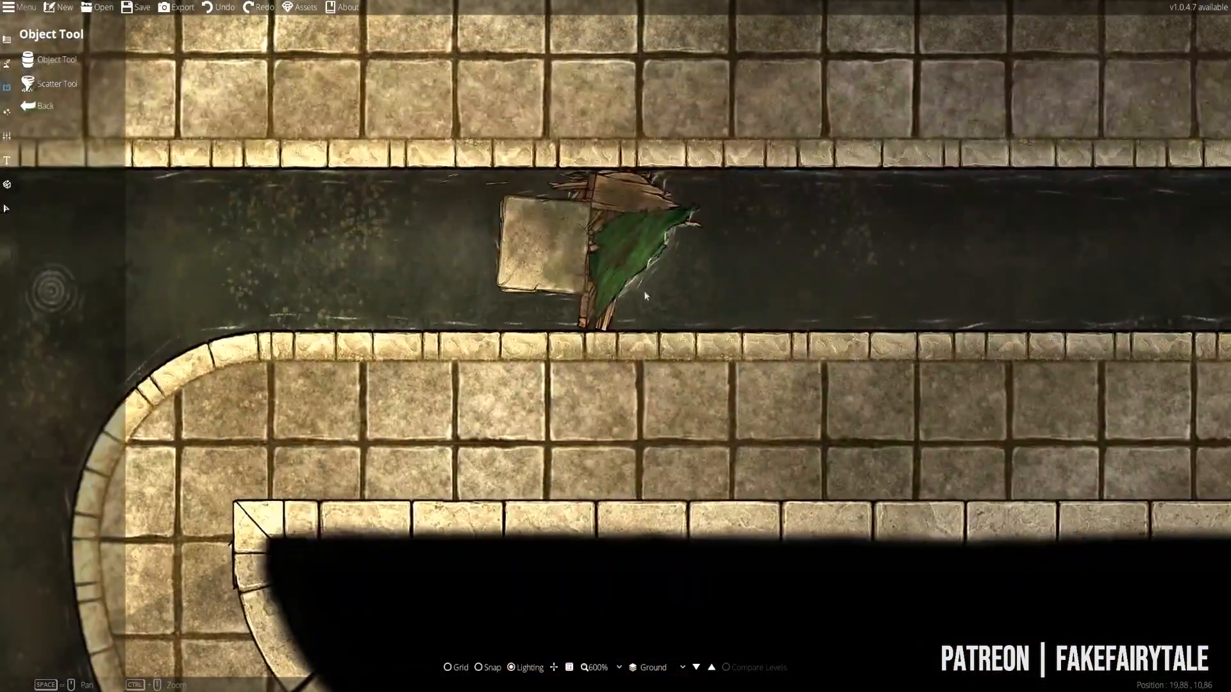
pyautogui.moveTo(584, 281); pyautogui.dragTo(527, 332)
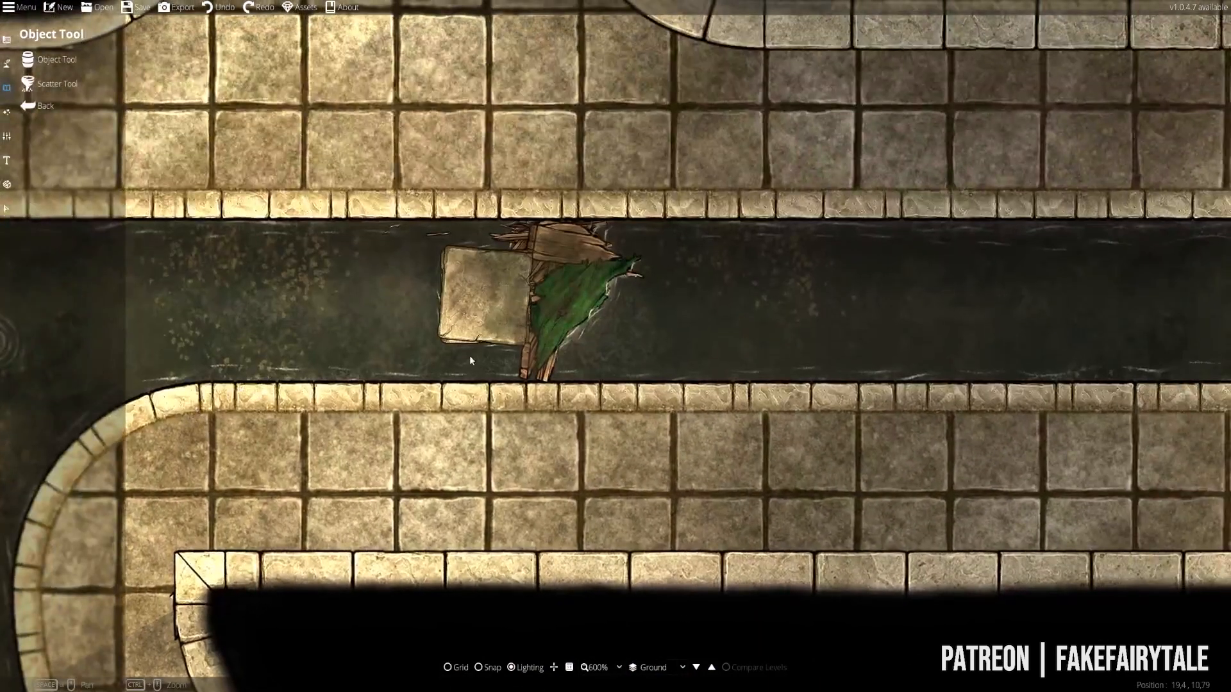
# - Select the overlays on the stone block in the rubble pile and inspect the custom colour of the dirt stain
pyautogui.click(6, 208)
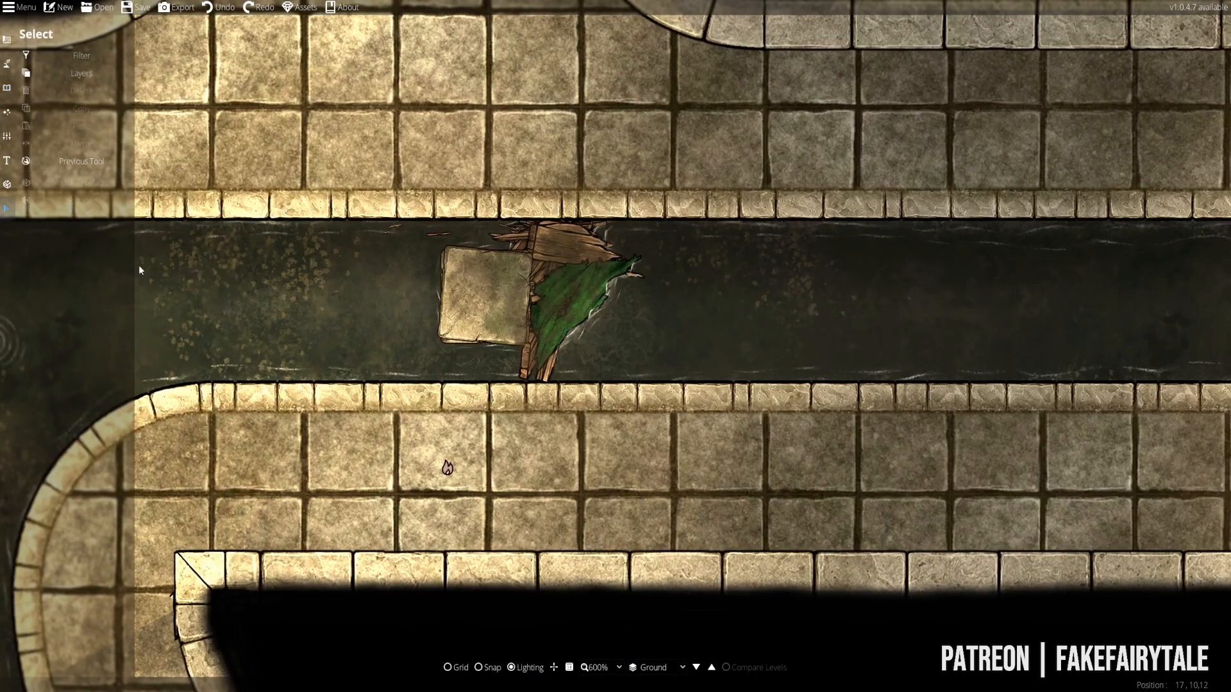
pyautogui.click(504, 308)
pyautogui.click(500, 300)
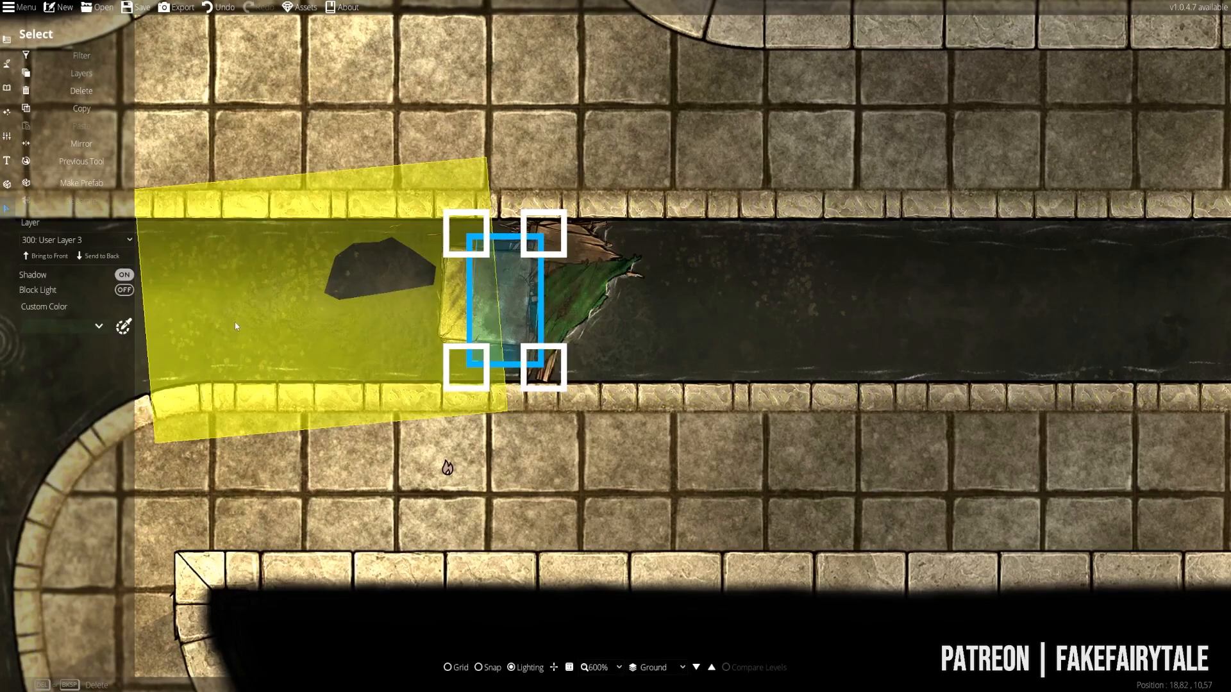
pyautogui.click(6, 87)
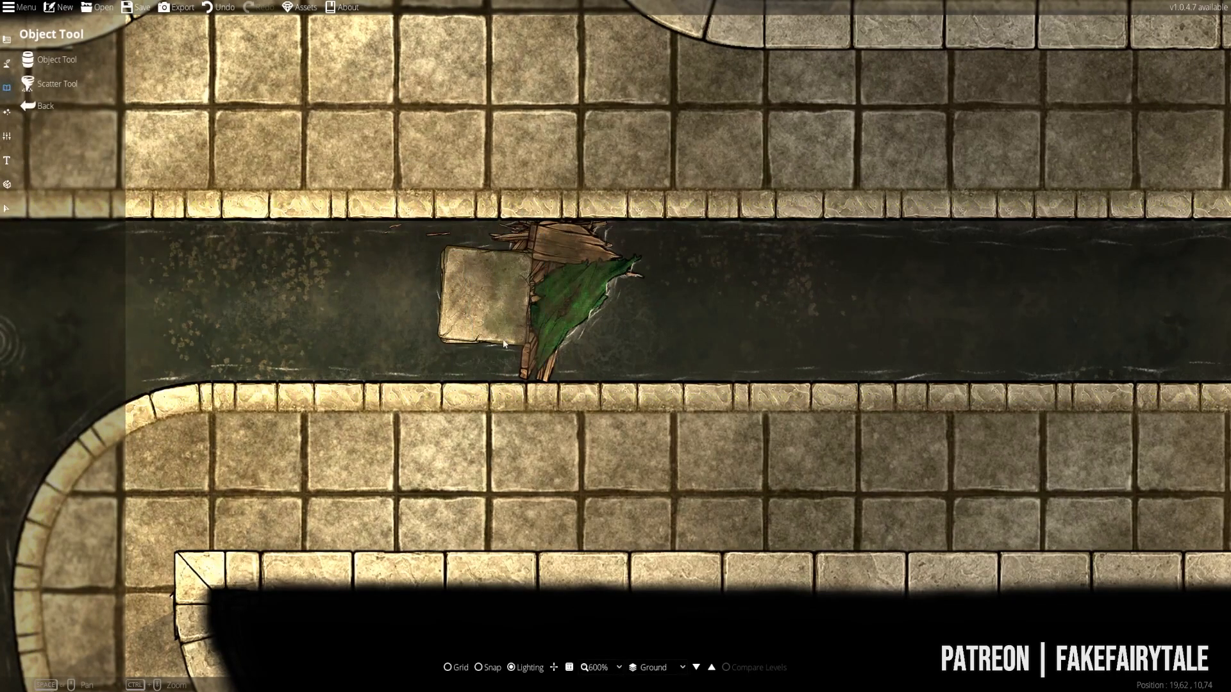
pyautogui.click(6, 208)
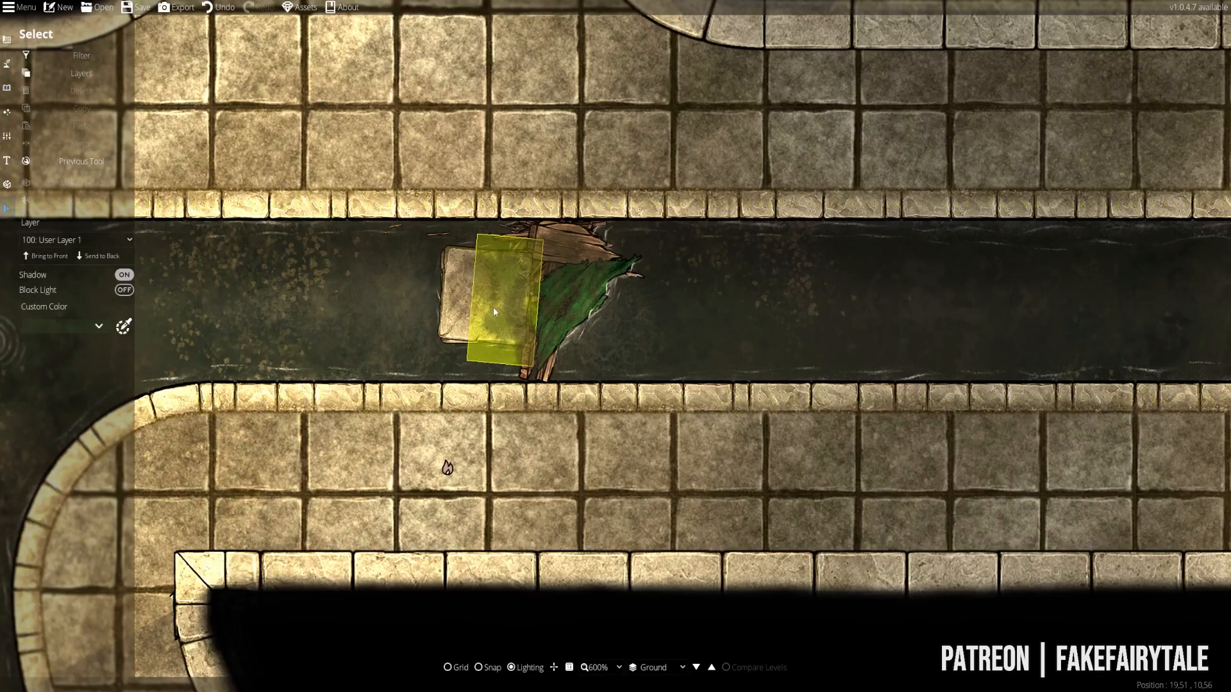
pyautogui.click(467, 293)
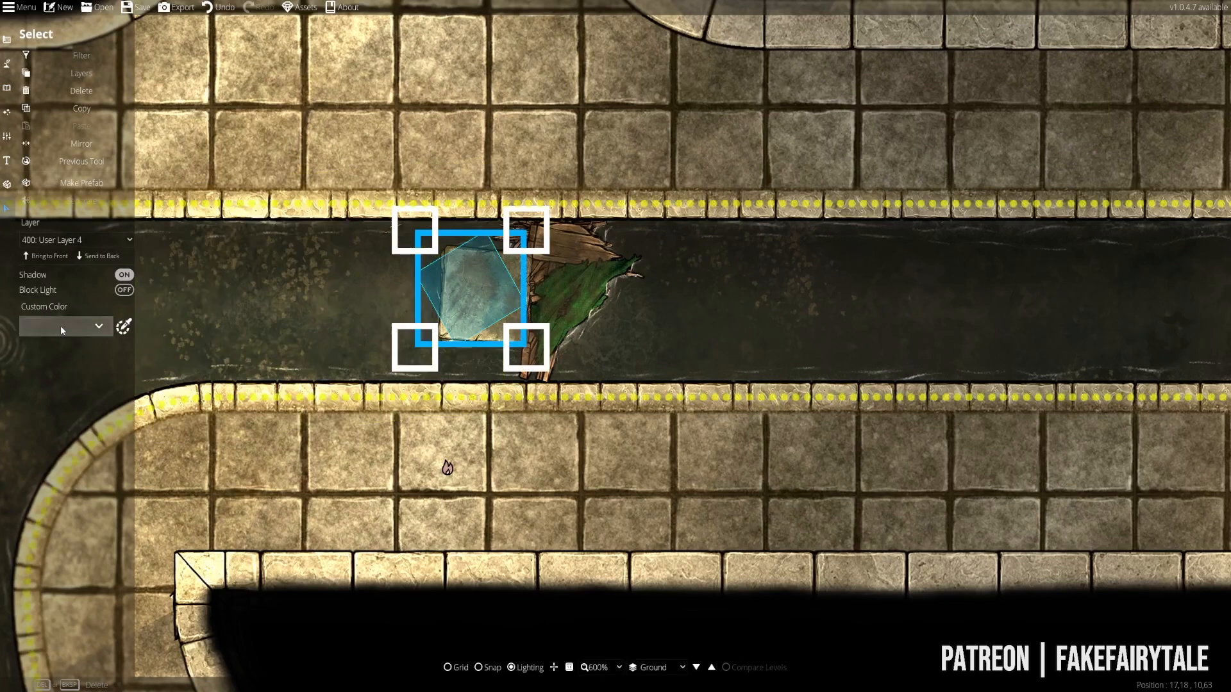
pyautogui.click(64, 327)
pyautogui.click(118, 330)
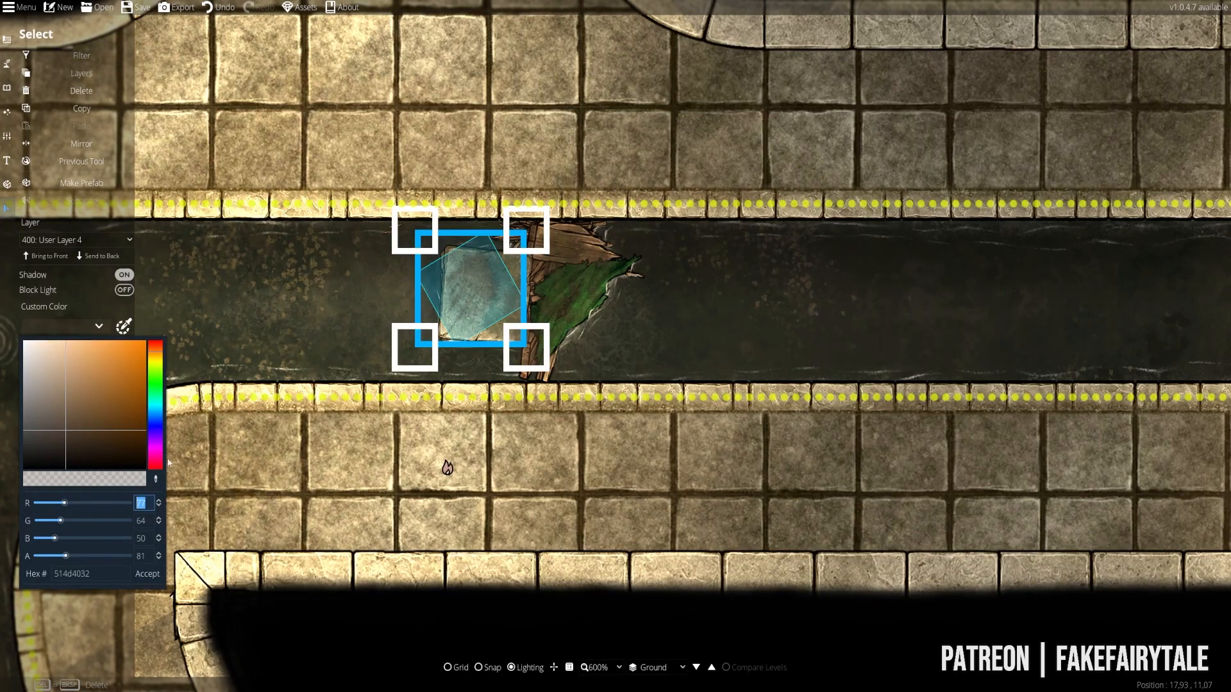
pyautogui.click(6, 90)
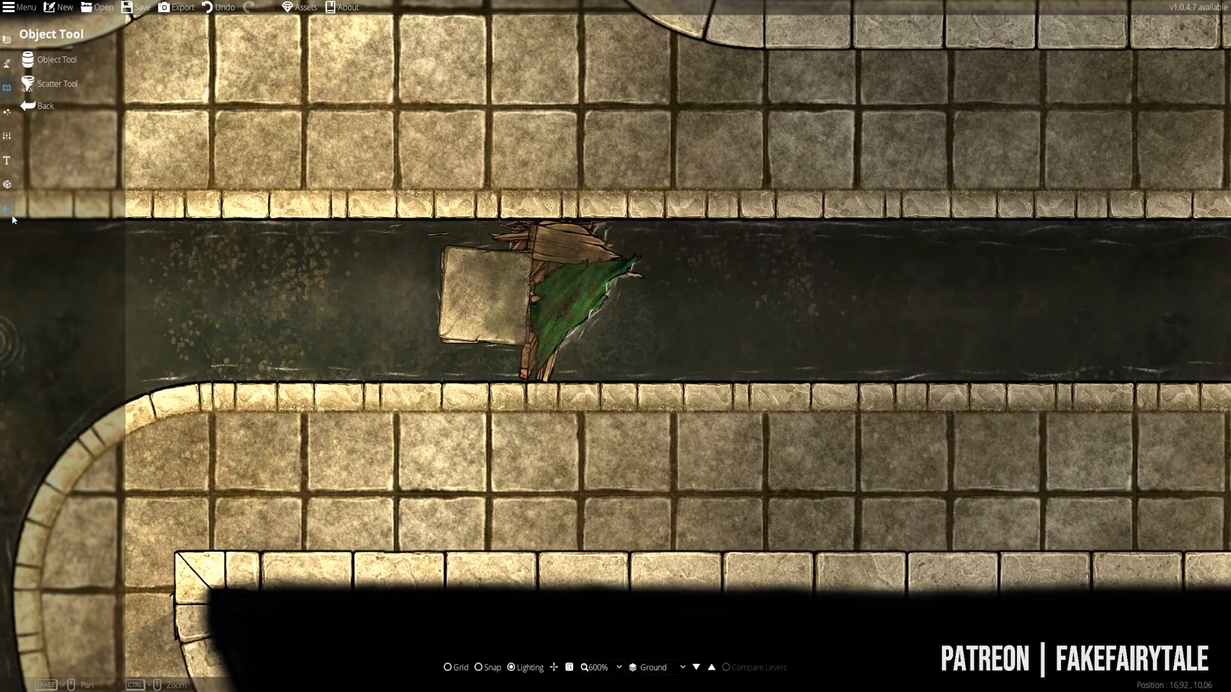
# - Raise the alpha of the dirt stain's custom colour on the stone block to about 206 and deselect it
pyautogui.click(6, 208)
pyautogui.click(491, 286)
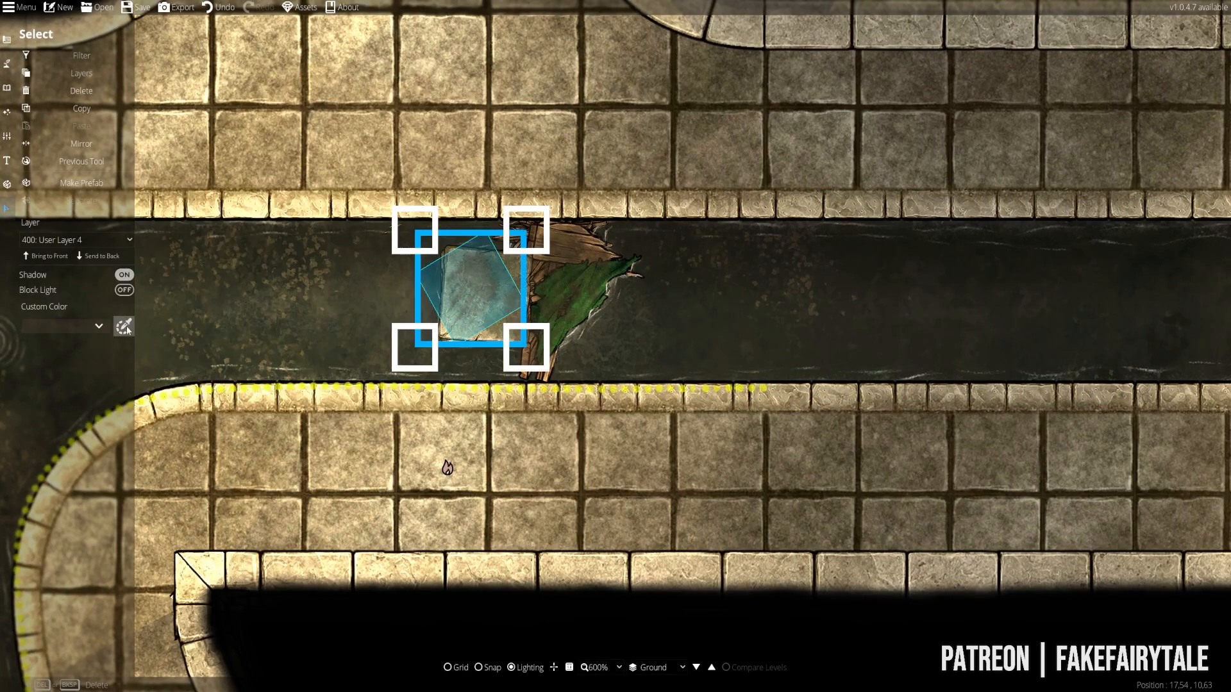
pyautogui.click(123, 326)
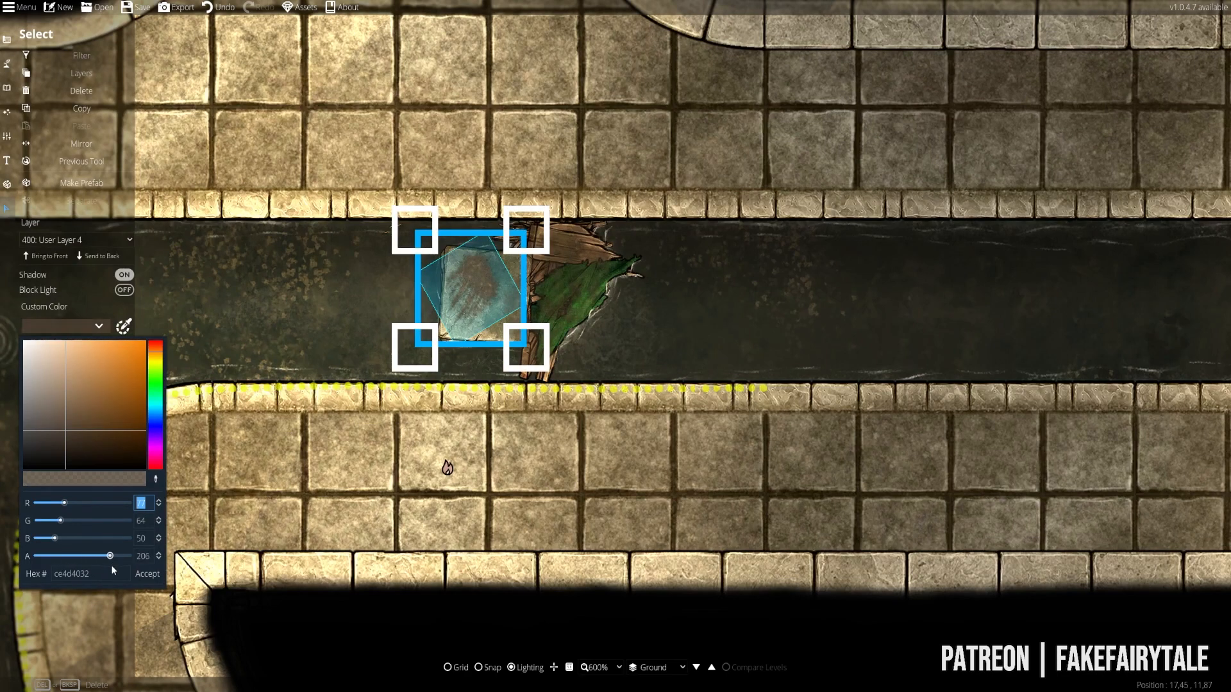
pyautogui.moveTo(114, 567); pyautogui.dragTo(120, 565)
pyautogui.click(7, 111)
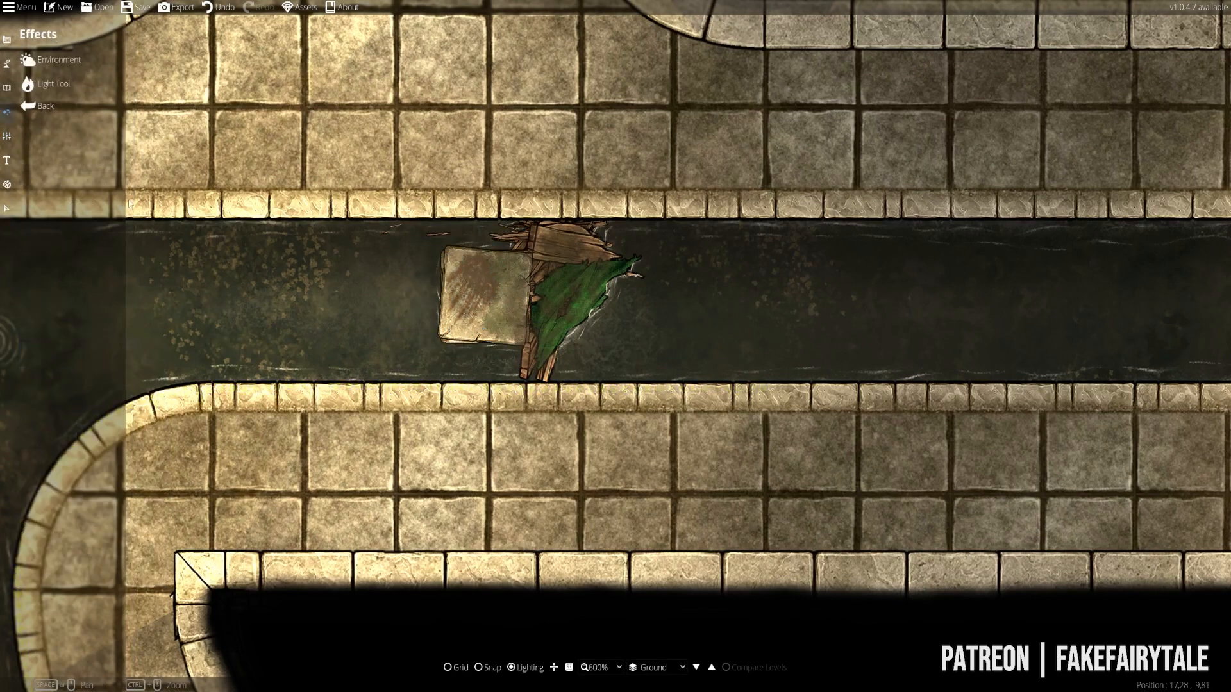
# - Lower the alpha of the dirt stain's custom colour on the stone block in the rubble pile to about 87 and deselect it
pyautogui.click(6, 208)
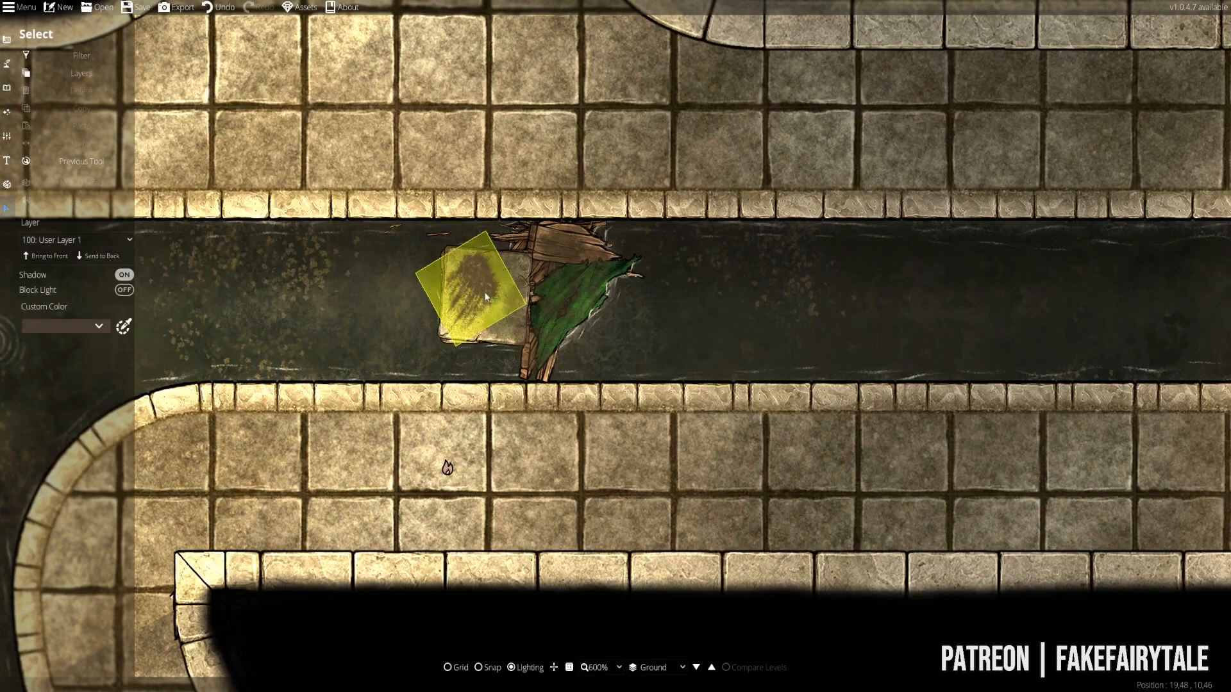
pyautogui.click(476, 327)
pyautogui.click(64, 326)
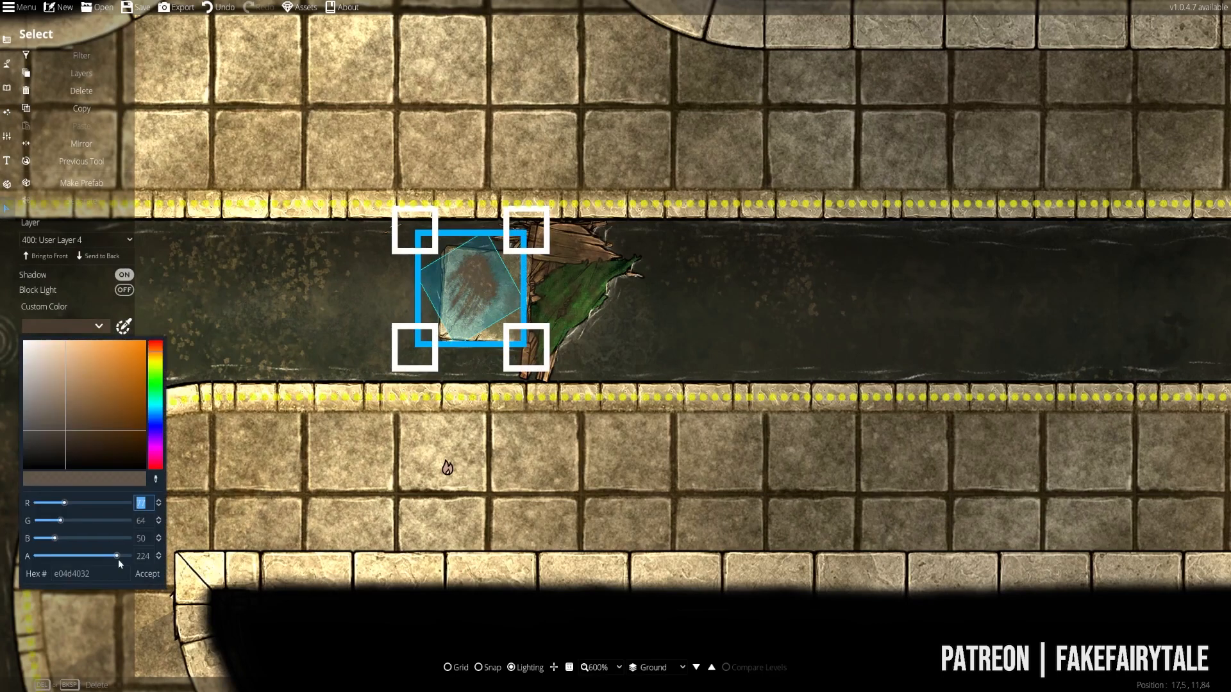
pyautogui.moveTo(118, 561); pyautogui.dragTo(69, 565)
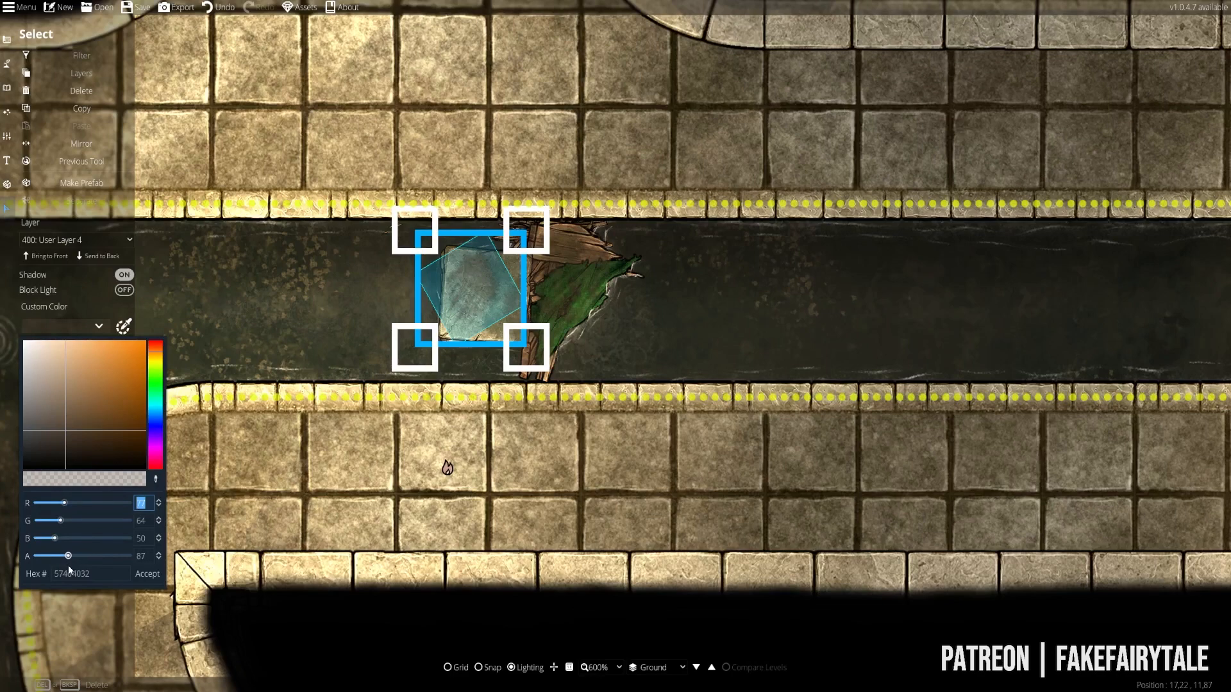
pyautogui.click(4, 89)
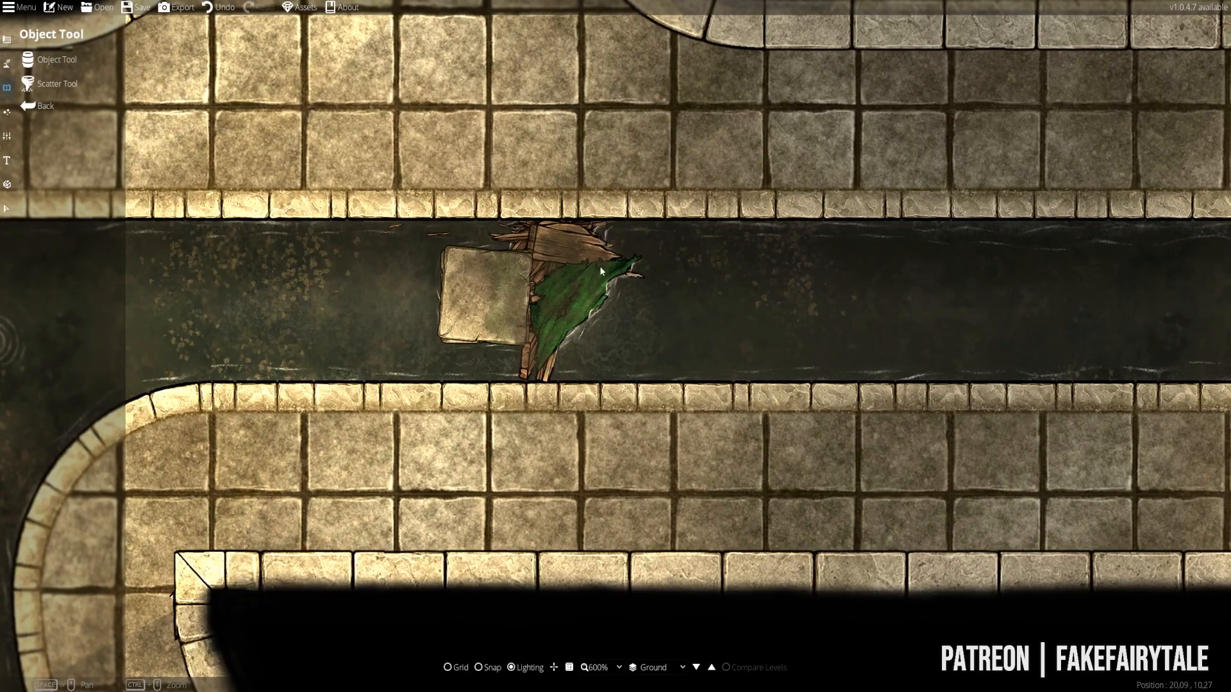
# - Check the overlays around the green cloth and planks beside the stone block
pyautogui.click(8, 211)
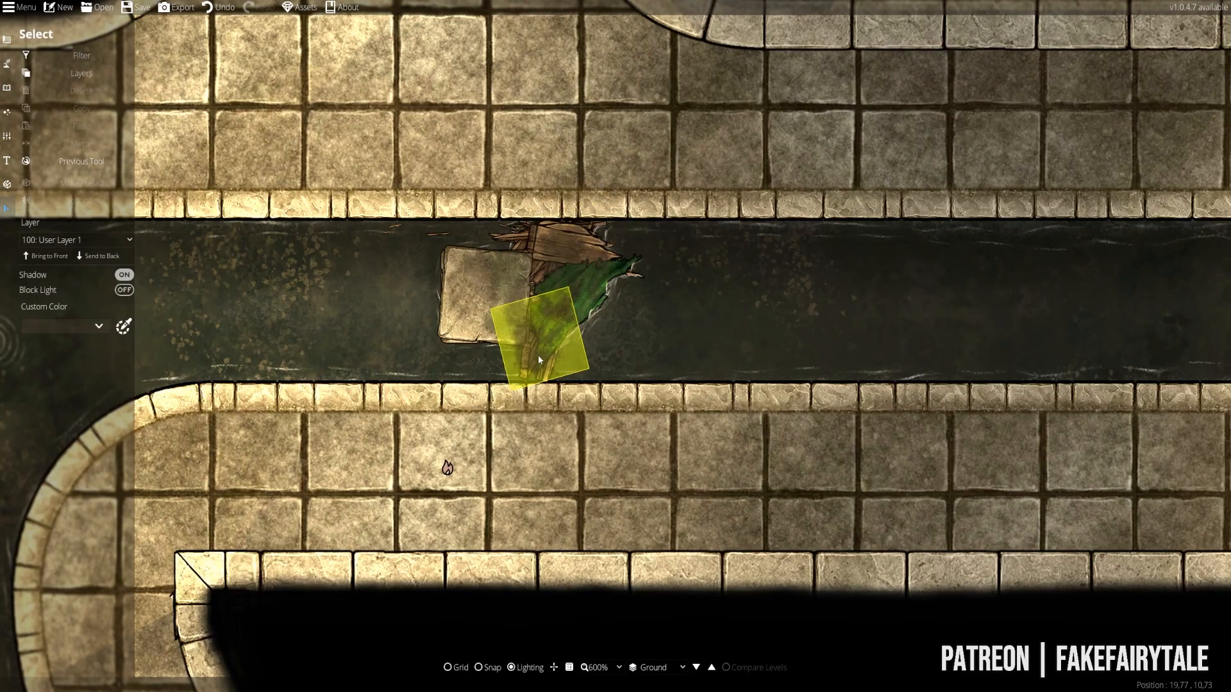
pyautogui.click(459, 346)
pyautogui.click(582, 288)
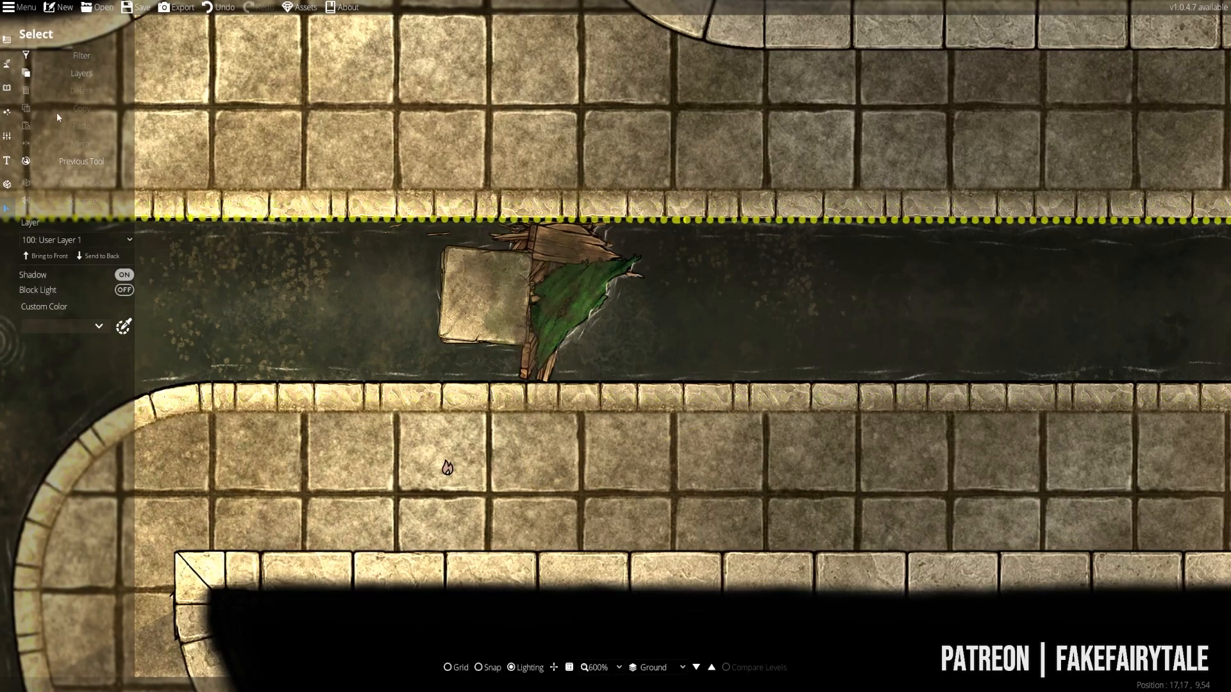
pyautogui.click(7, 88)
# - Pull the shadow and the broken plank off the debris pile at the footbridge east of the wide canal
pyautogui.moveTo(139, 379); pyautogui.dragTo(670, 345)
pyautogui.moveTo(225, 495); pyautogui.dragTo(679, 516)
pyautogui.moveTo(207, 413); pyautogui.dragTo(785, 406)
pyautogui.moveTo(441, 388); pyautogui.dragTo(1065, 444)
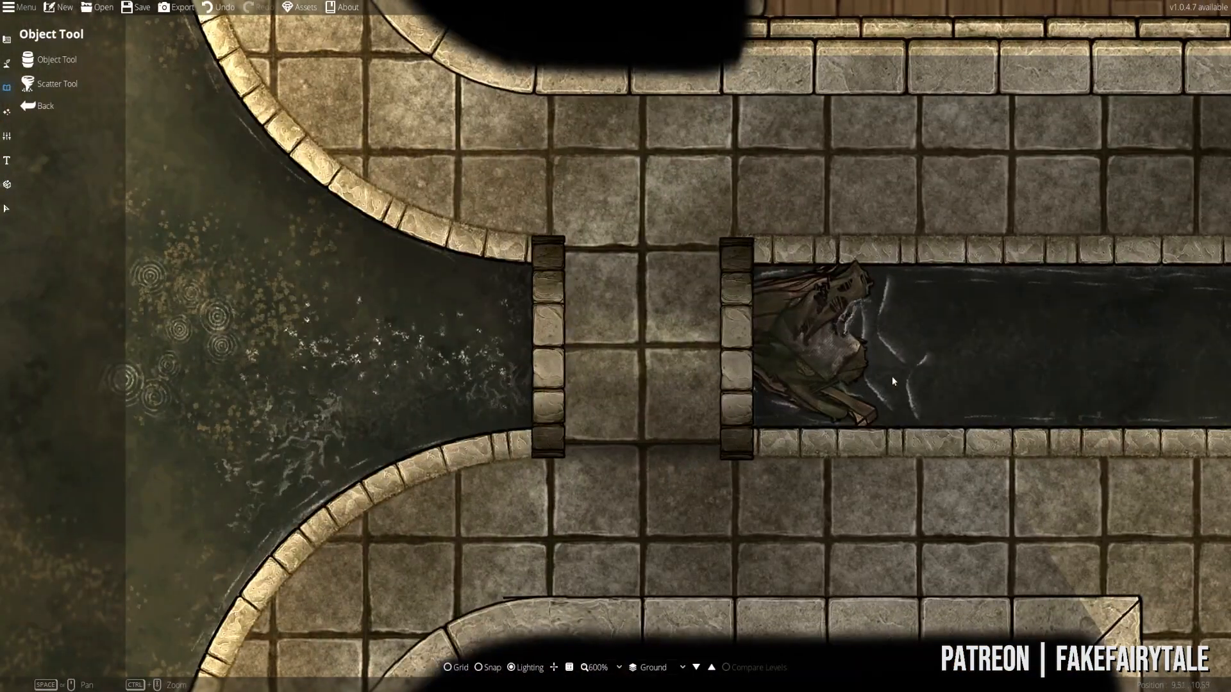
pyautogui.moveTo(822, 393); pyautogui.dragTo(650, 336)
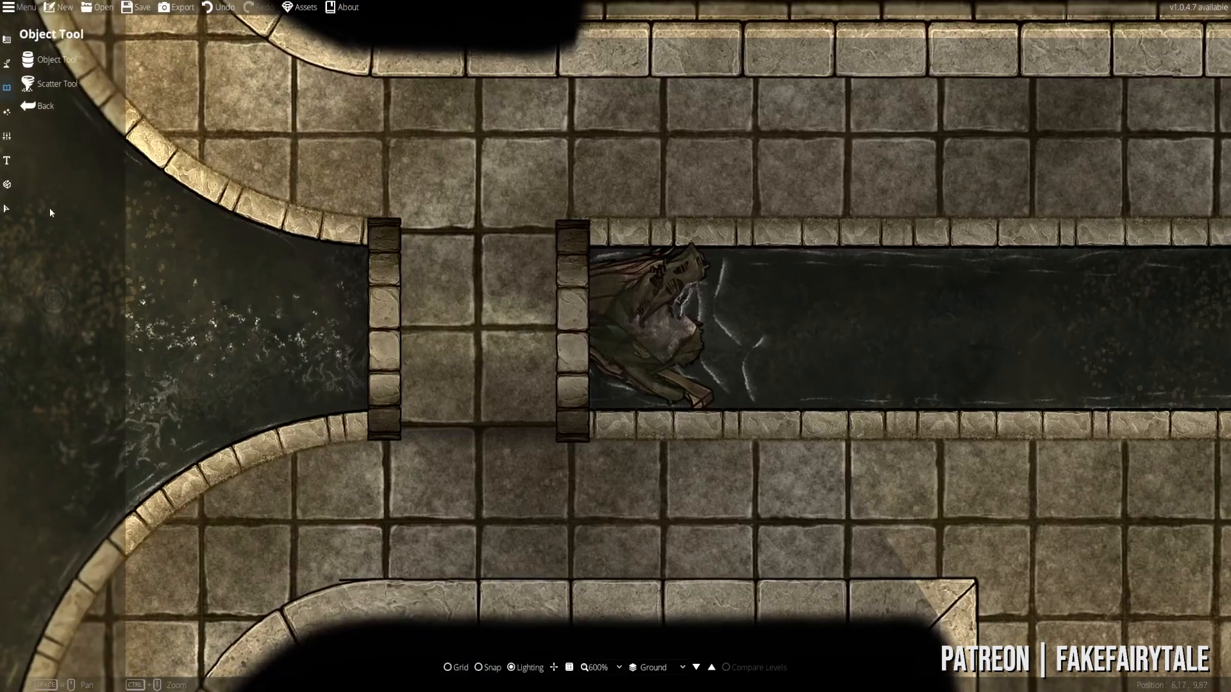
pyautogui.click(7, 209)
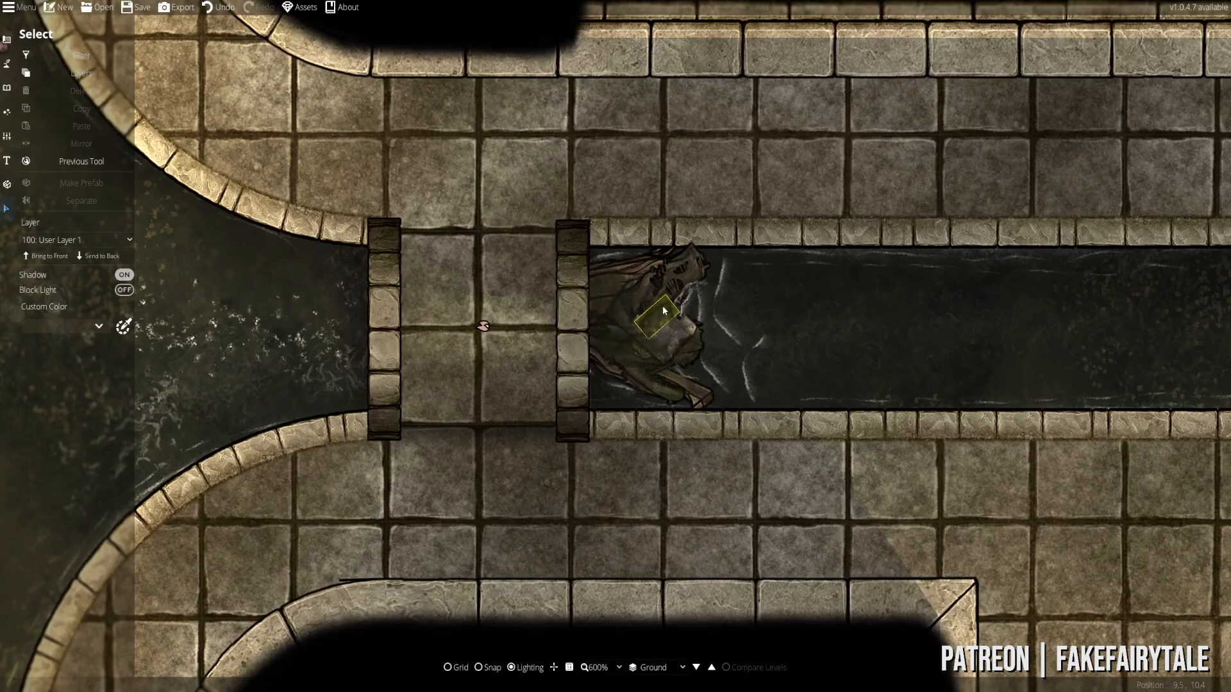
pyautogui.click(774, 218)
pyautogui.moveTo(771, 218); pyautogui.dragTo(844, 328)
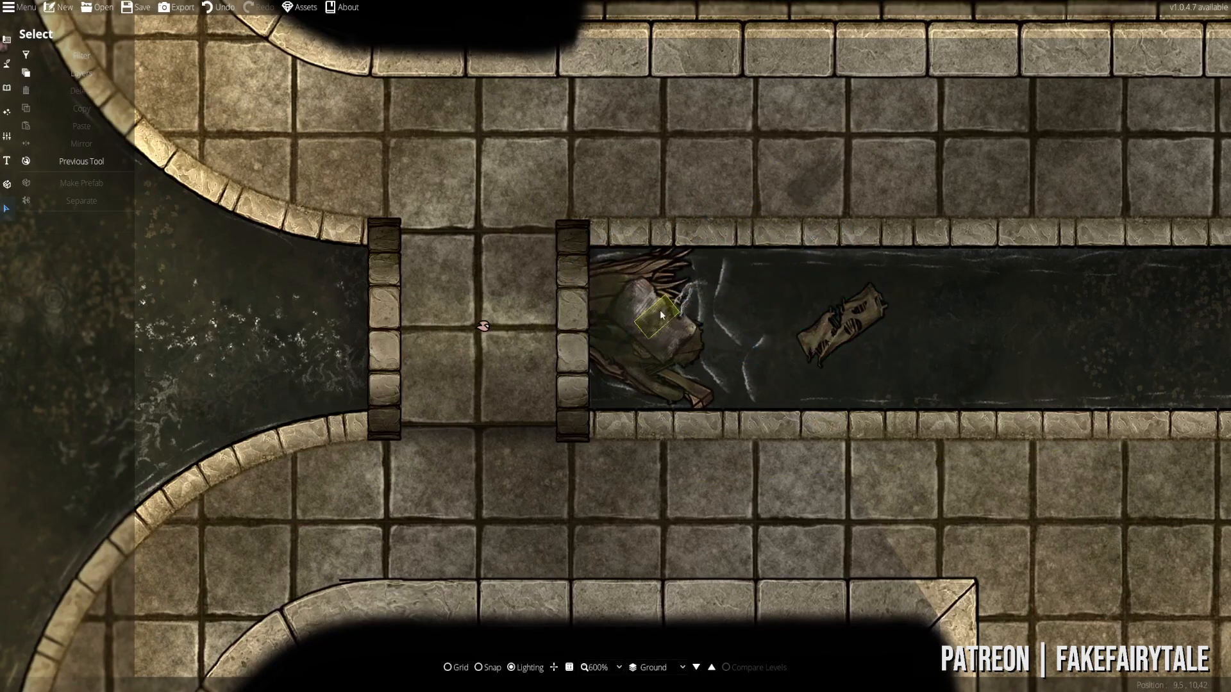
# - Separate the remaining stain overlays and the pale stone from the debris pile at the footbridge
pyautogui.click(645, 298)
pyautogui.moveTo(644, 299); pyautogui.dragTo(814, 335)
pyautogui.press('Delete')
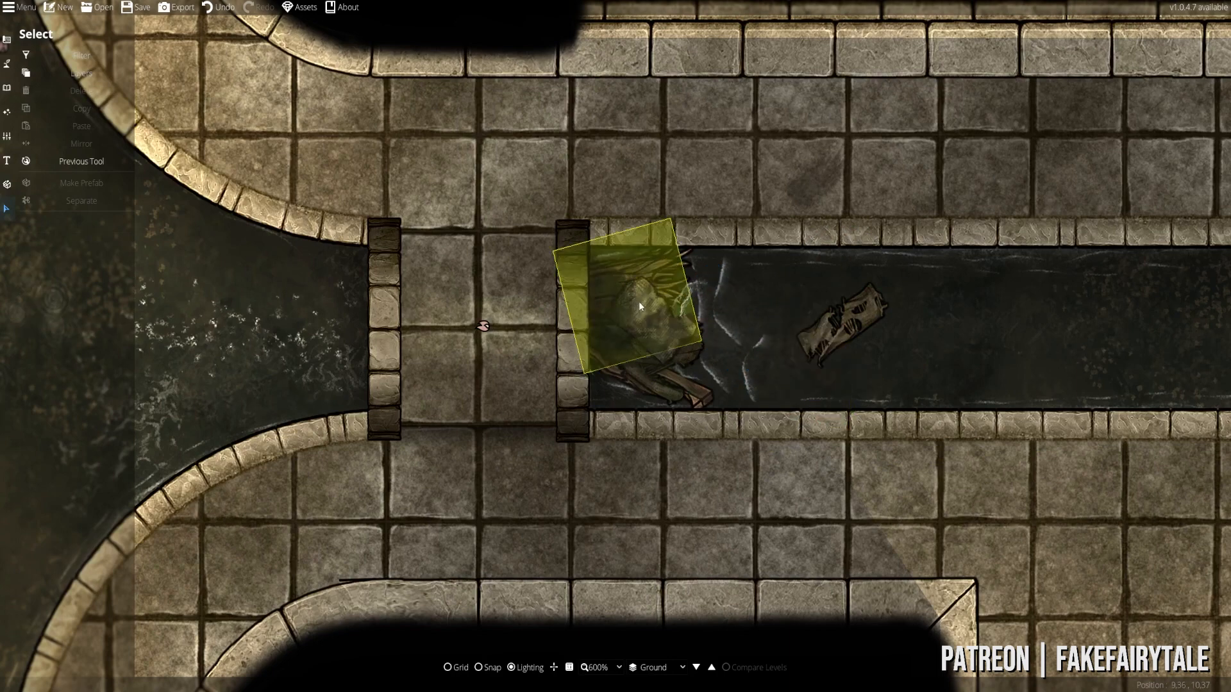
pyautogui.moveTo(638, 301); pyautogui.dragTo(655, 163)
pyautogui.moveTo(640, 291); pyautogui.dragTo(725, 164)
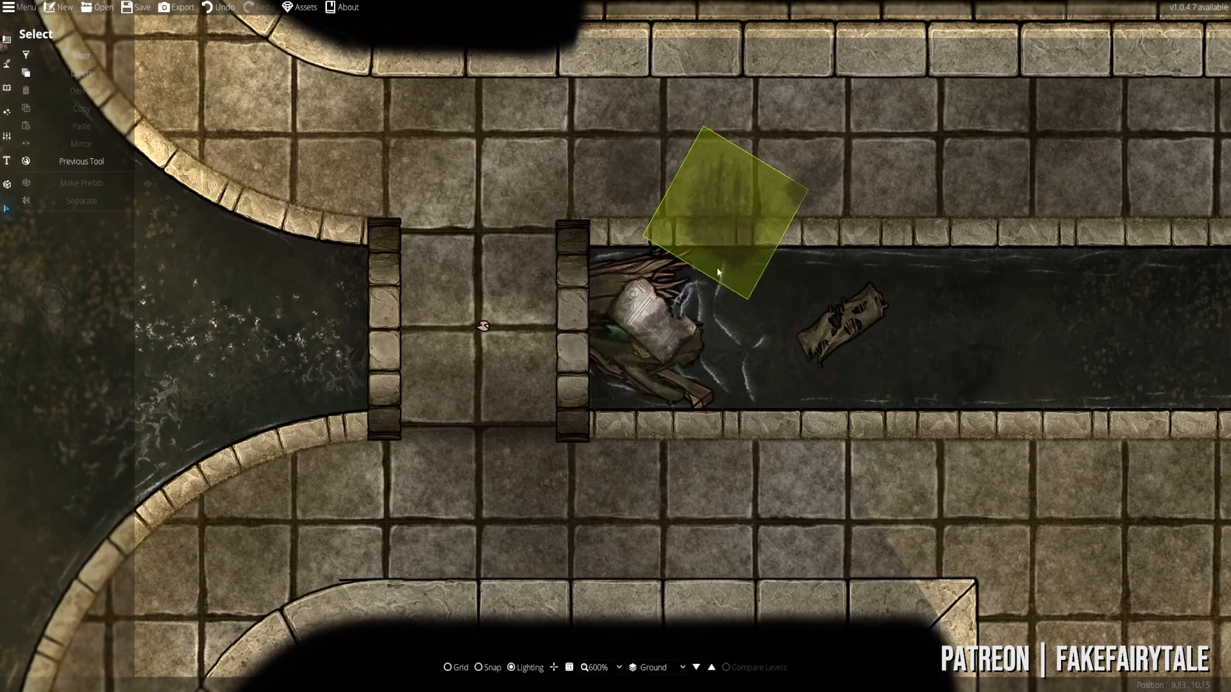
pyautogui.moveTo(644, 315); pyautogui.dragTo(790, 376)
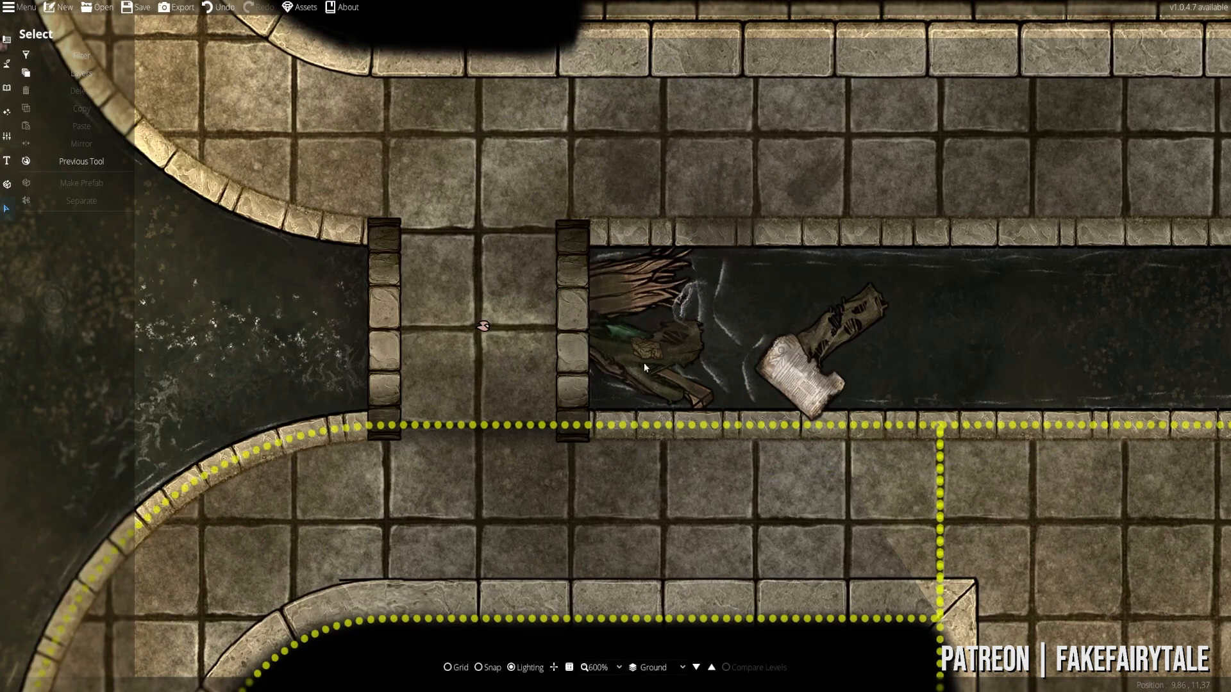
# - Undo the moves of the debris pieces so the pile at the footbridge is reassembled
pyautogui.hotkey('ctrl', 'z')
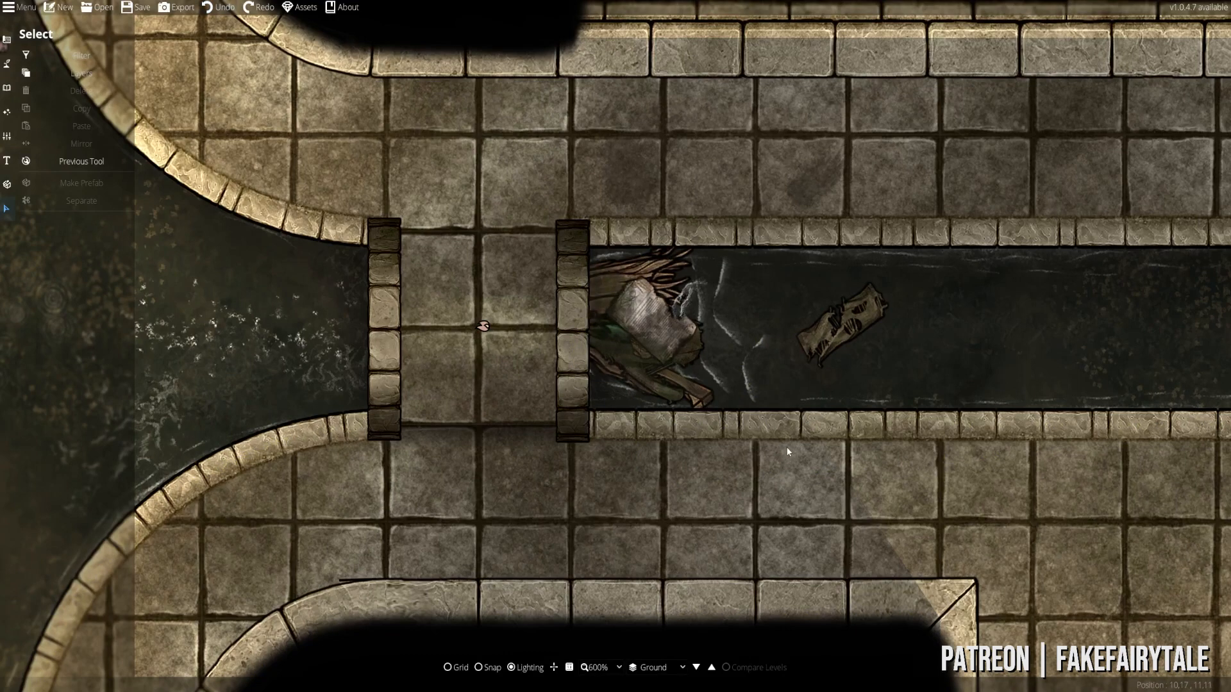
pyautogui.hotkey('ctrl', 'z')
pyautogui.hotkey('ctrl', 'z')
pyautogui.hotkey('ctrl', 'z')
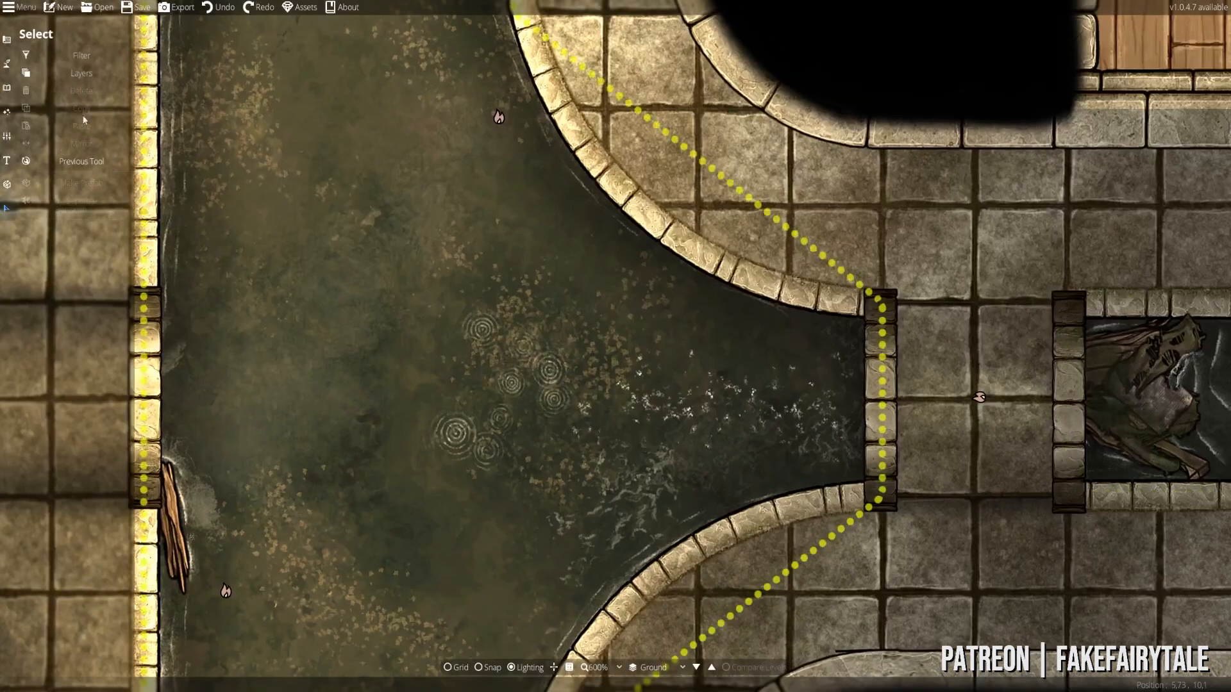
# - Examine the wide canal north to the floating stone block, and south past the rusty grate to the rubble dam in the side channel
pyautogui.click(7, 88)
pyautogui.moveTo(311, 534); pyautogui.dragTo(467, 397)
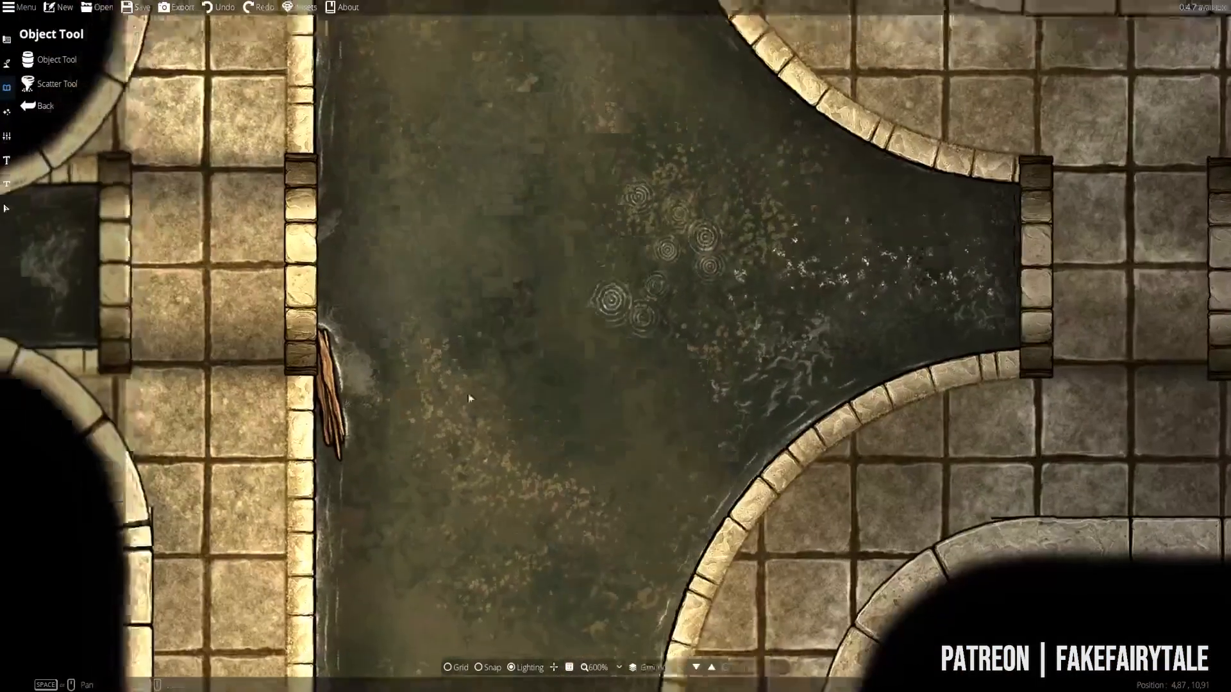
pyautogui.scroll(-3, 493, 320)
pyautogui.moveTo(523, 241); pyautogui.dragTo(591, 452)
pyautogui.moveTo(559, 124); pyautogui.dragTo(542, 476)
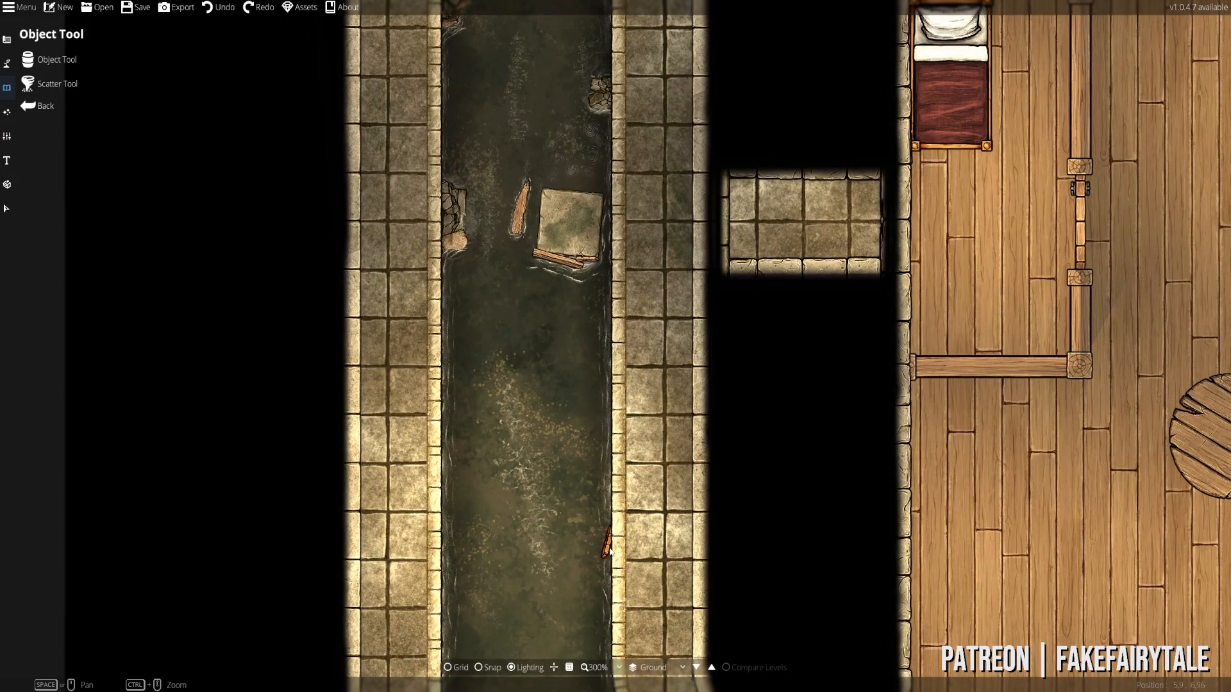
pyautogui.moveTo(548, 462); pyautogui.dragTo(485, 89)
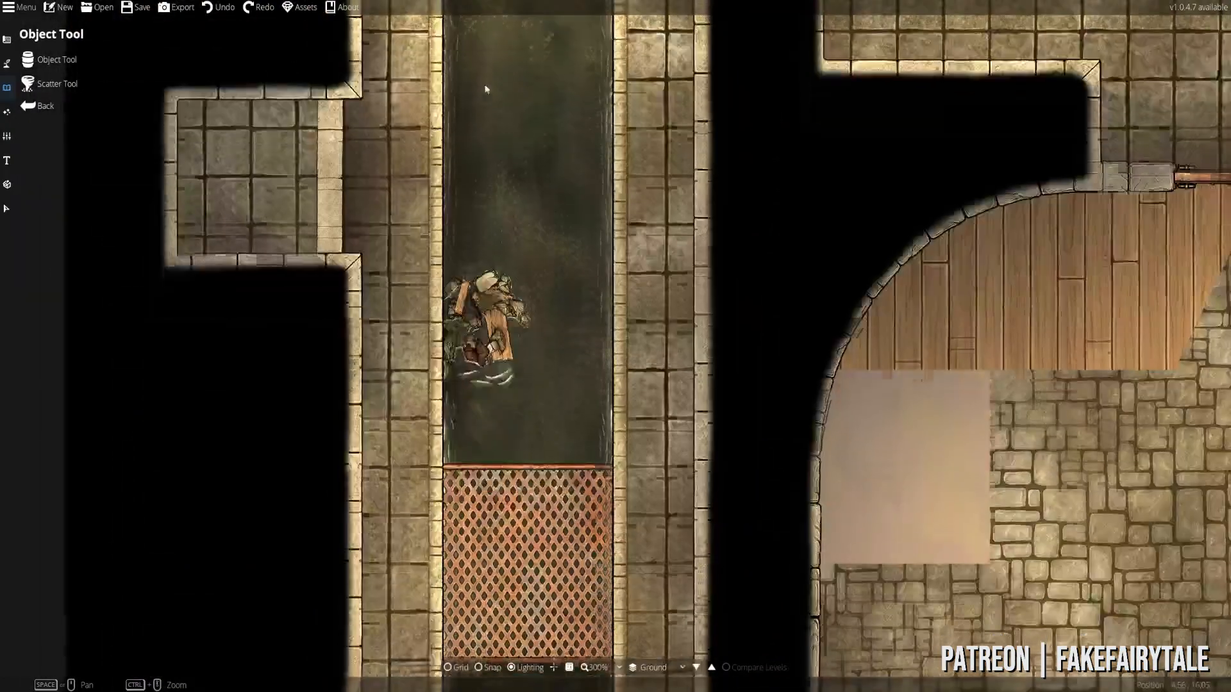
pyautogui.moveTo(488, 408); pyautogui.dragTo(506, 37)
pyautogui.moveTo(501, 459); pyautogui.dragTo(502, 149)
pyautogui.moveTo(564, 461); pyautogui.dragTo(564, 118)
pyautogui.moveTo(707, 473); pyautogui.dragTo(580, 292)
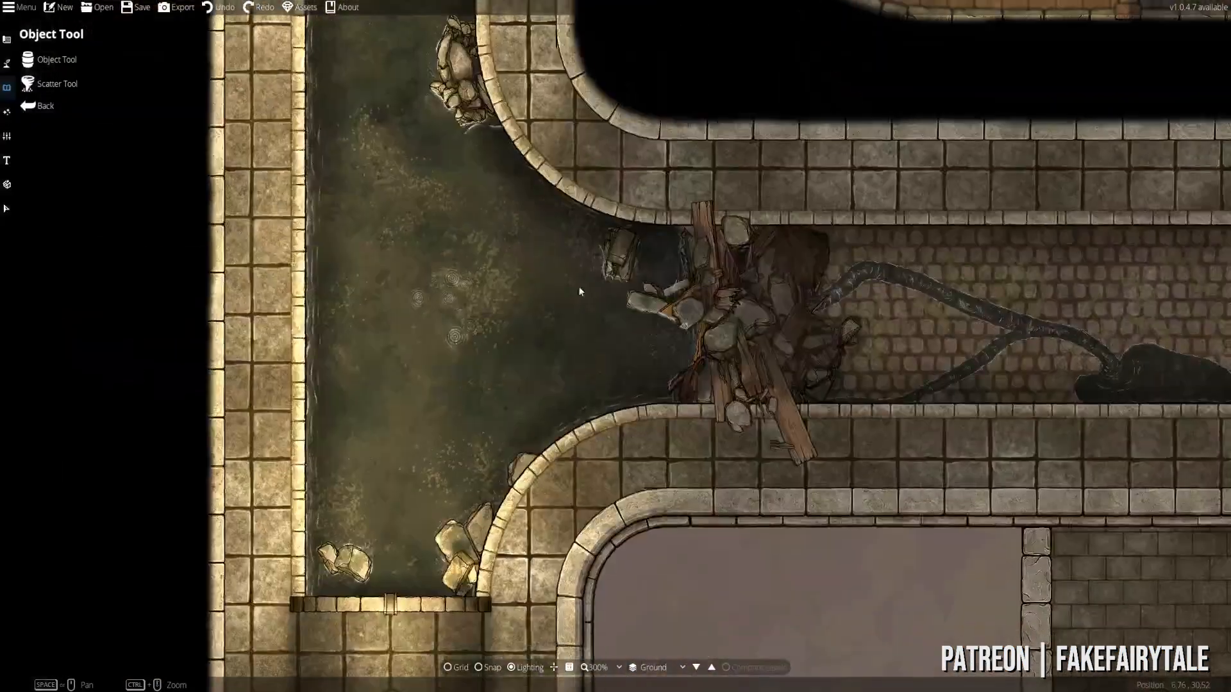
pyautogui.moveTo(405, 493); pyautogui.dragTo(319, 549)
pyautogui.scroll(4, 617, 321)
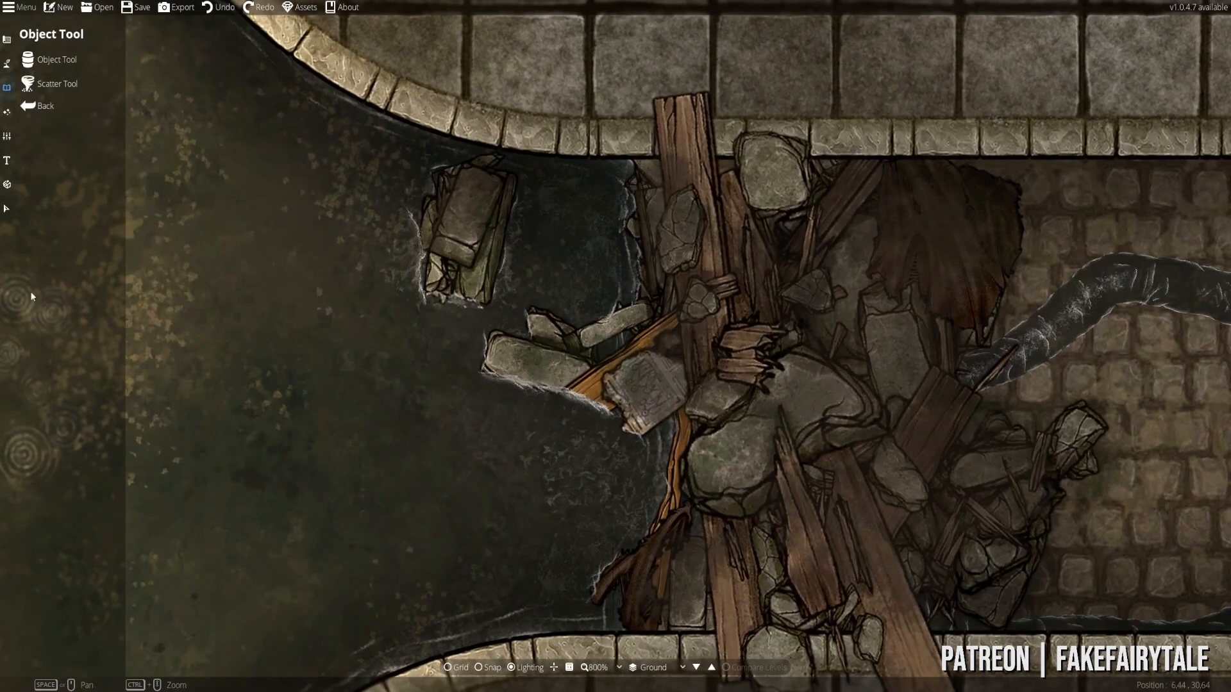
# - Try moving the overlay on the slabs projecting from the rubble dam, undo it, and delete the overlay
pyautogui.click(6, 208)
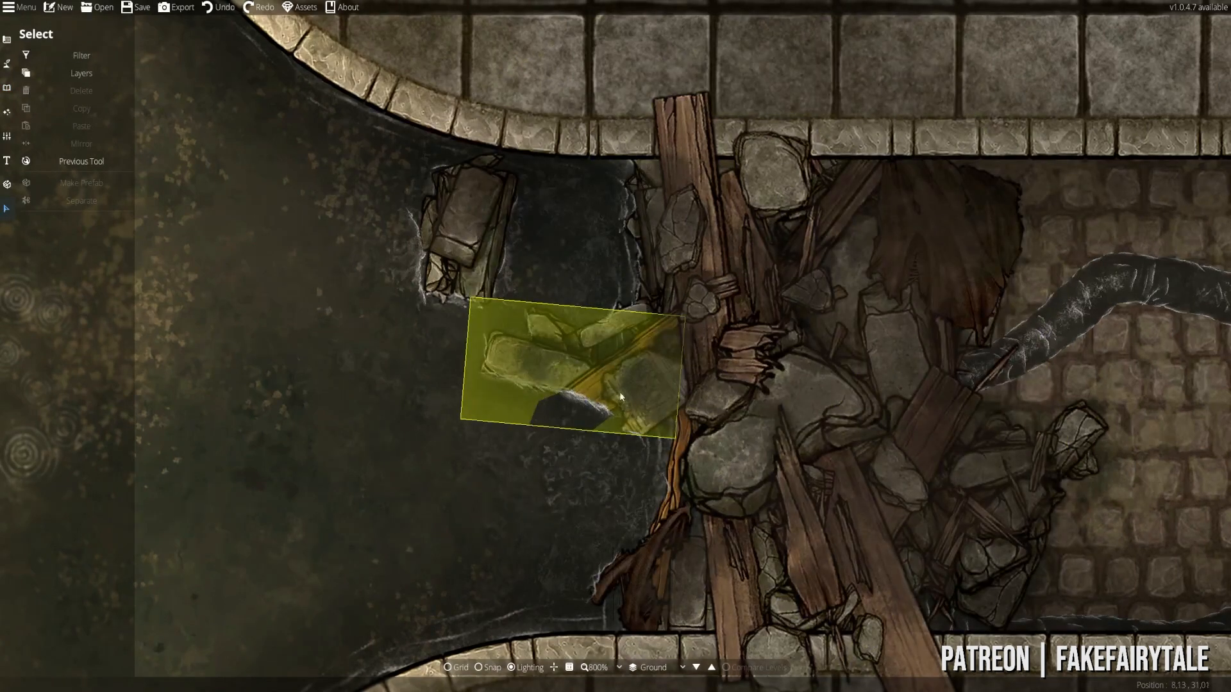
pyautogui.moveTo(587, 384); pyautogui.dragTo(603, 348)
pyautogui.hotkey('ctrl', 'z')
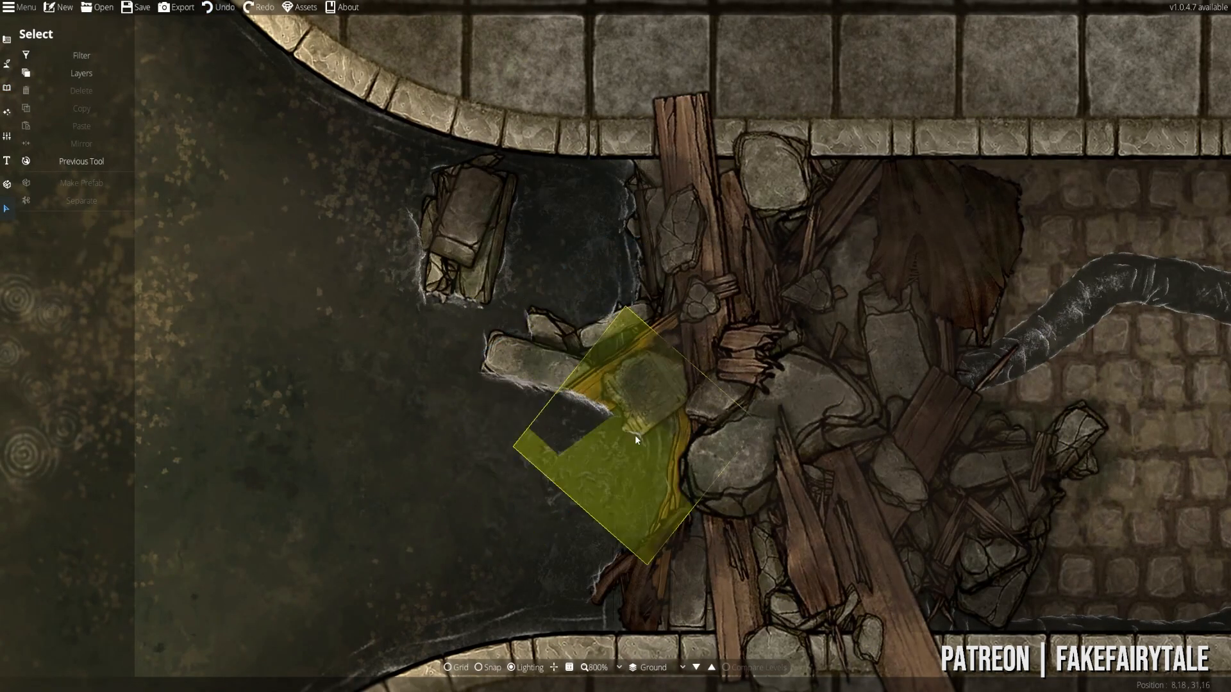
pyautogui.click(567, 428)
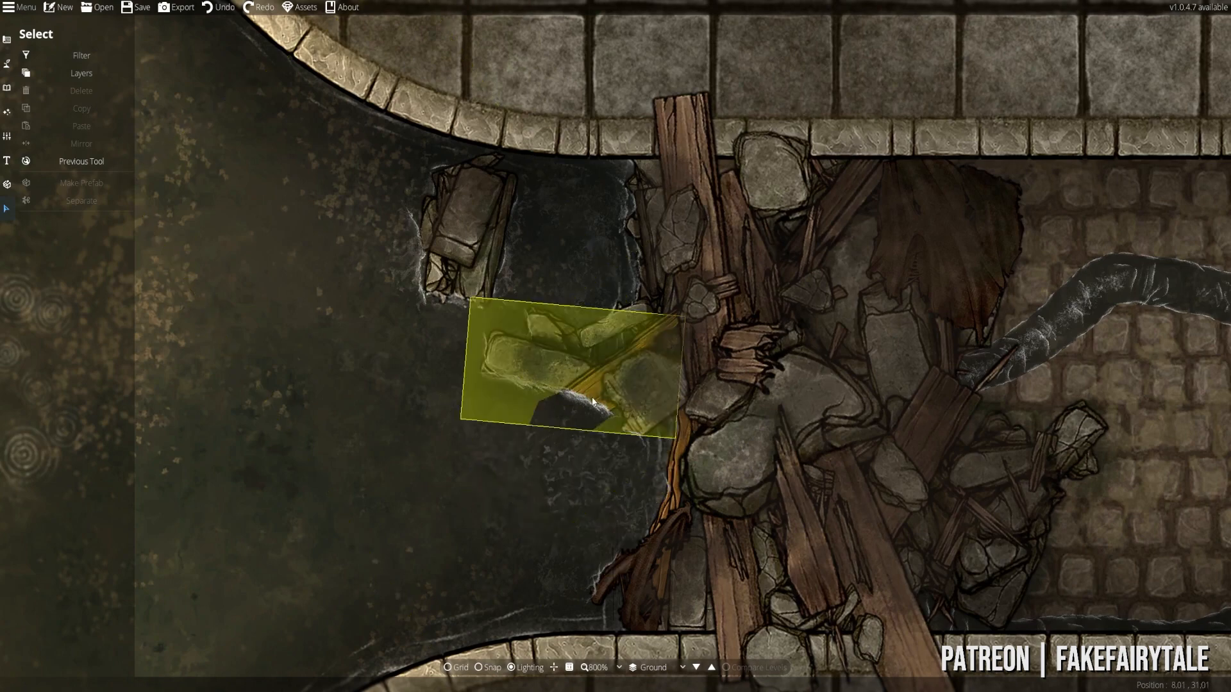
pyautogui.moveTo(575, 420)
pyautogui.mouseDown()
pyautogui.moveTo(567, 458)
pyautogui.moveTo(602, 407)
pyautogui.moveTo(583, 402)
pyautogui.moveTo(583, 433)
pyautogui.moveTo(541, 448)
pyautogui.moveTo(610, 398)
pyautogui.moveTo(527, 428)
pyautogui.moveTo(596, 424)
pyautogui.moveTo(579, 412)
pyautogui.moveTo(591, 407)
pyautogui.mouseUp()
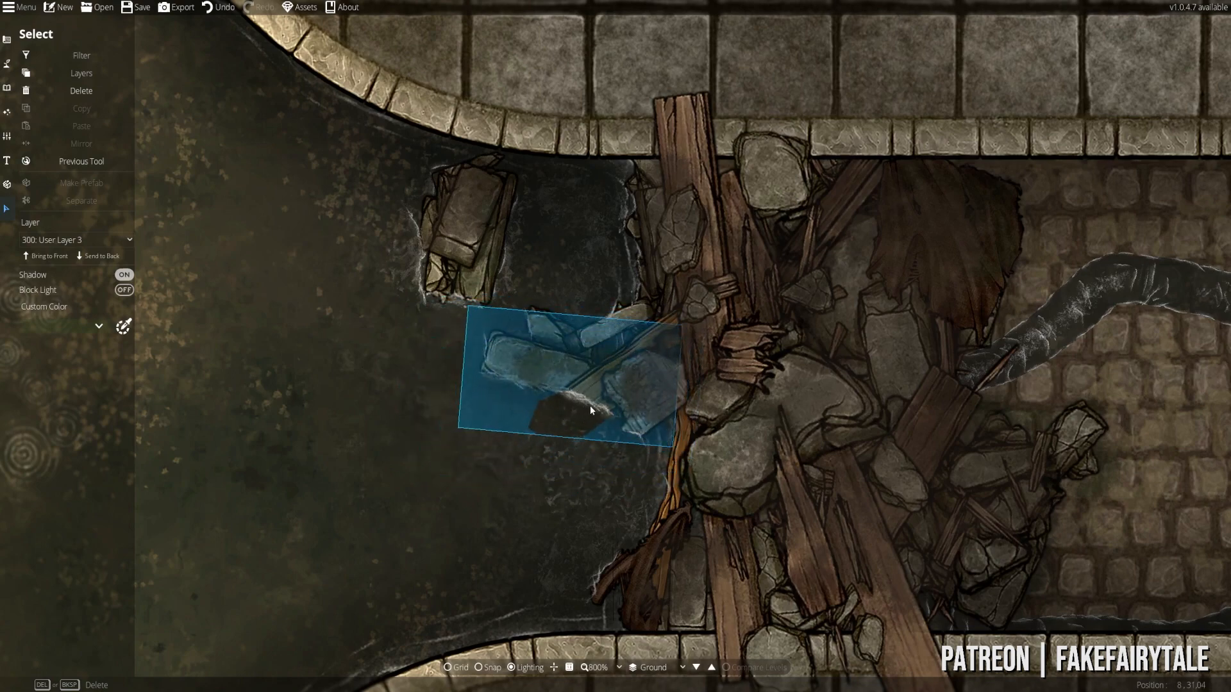
pyautogui.press('Delete')
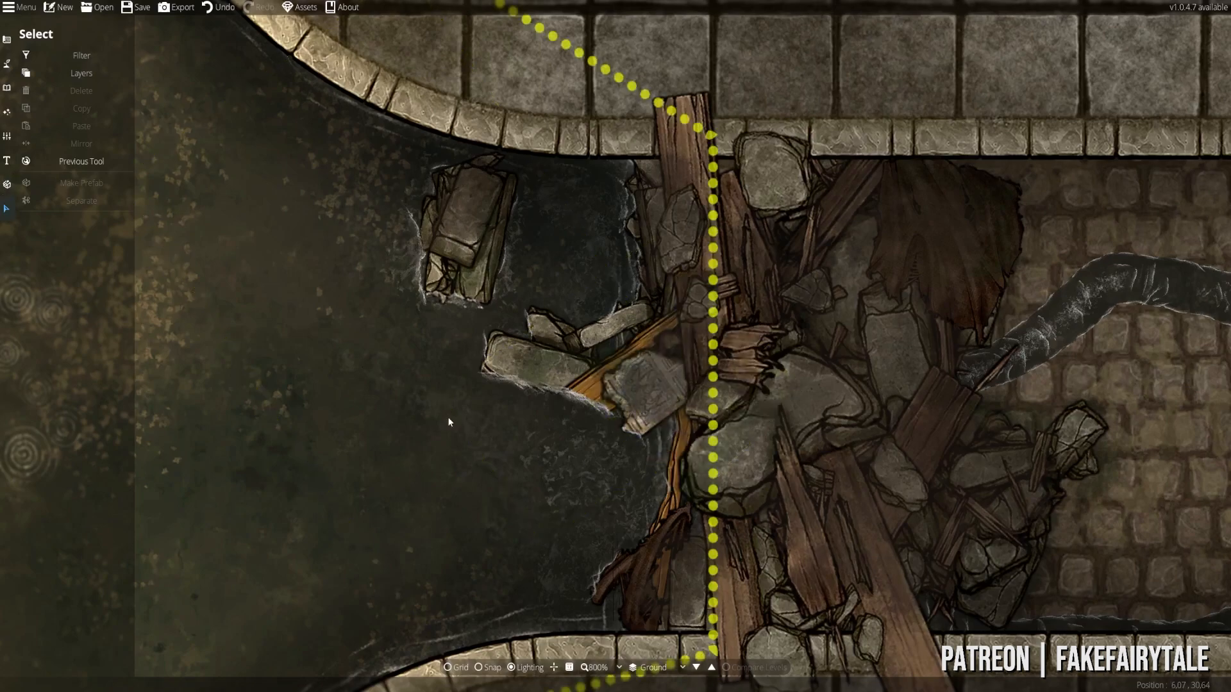
# - Examine the rubble dam and follow the canal south to the corner rubble pile with the blue cloth and its foam and ripples
pyautogui.scroll(-2, 450, 420)
pyautogui.scroll(2, 545, 434)
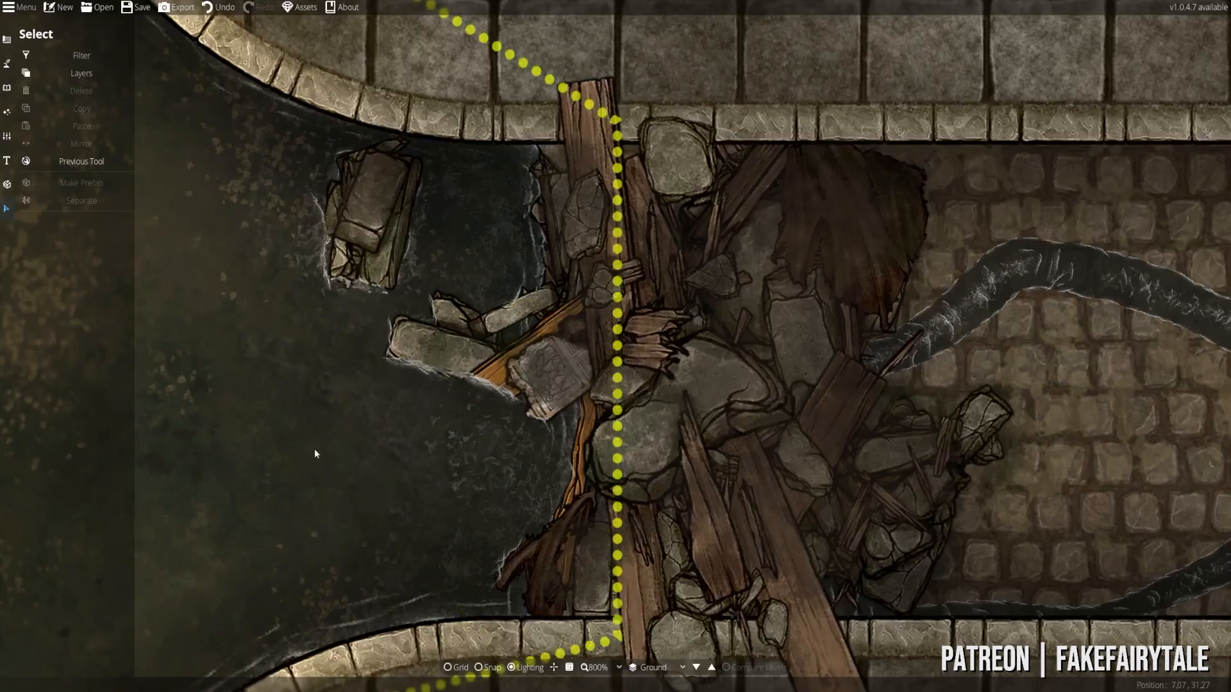
pyautogui.scroll(-1, 495, 299)
pyautogui.moveTo(495, 299); pyautogui.dragTo(612, 197)
pyautogui.click(6, 113)
pyautogui.moveTo(329, 434); pyautogui.dragTo(622, 23)
pyautogui.moveTo(416, 493); pyautogui.dragTo(622, 36)
pyautogui.moveTo(492, 480); pyautogui.dragTo(588, 154)
pyautogui.moveTo(571, 478); pyautogui.dragTo(499, 107)
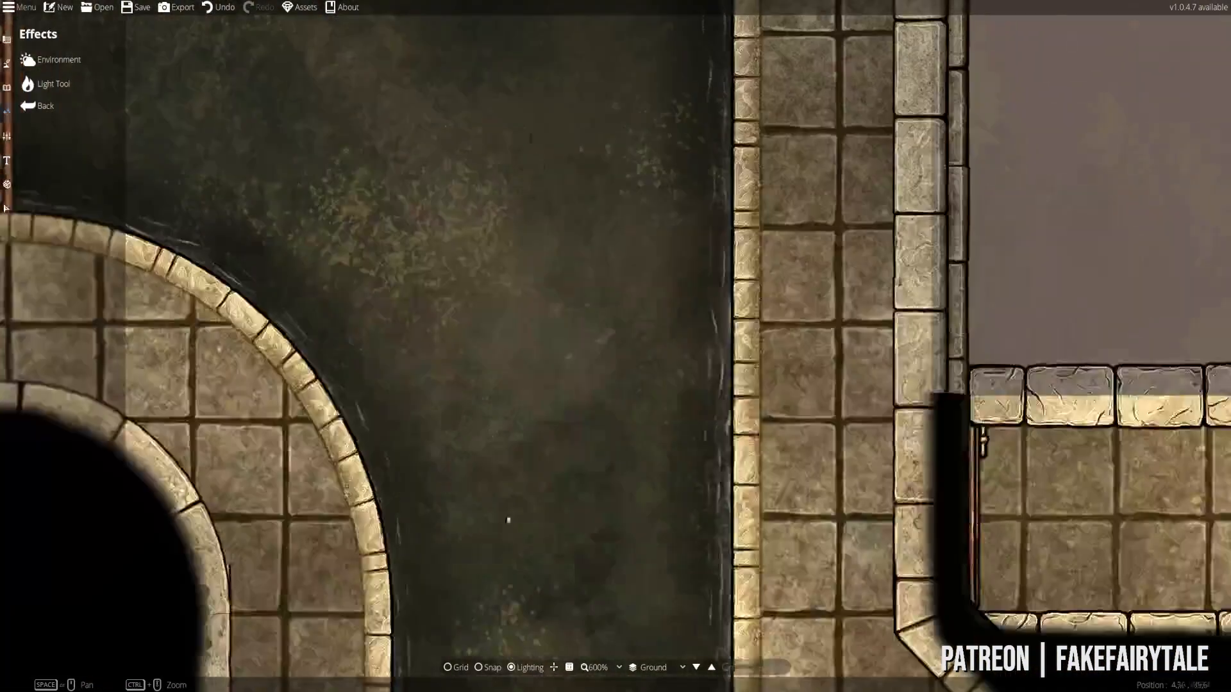
pyautogui.moveTo(506, 517); pyautogui.dragTo(532, 106)
pyautogui.moveTo(644, 485); pyautogui.dragTo(538, 259)
pyautogui.scroll(1, 603, 427)
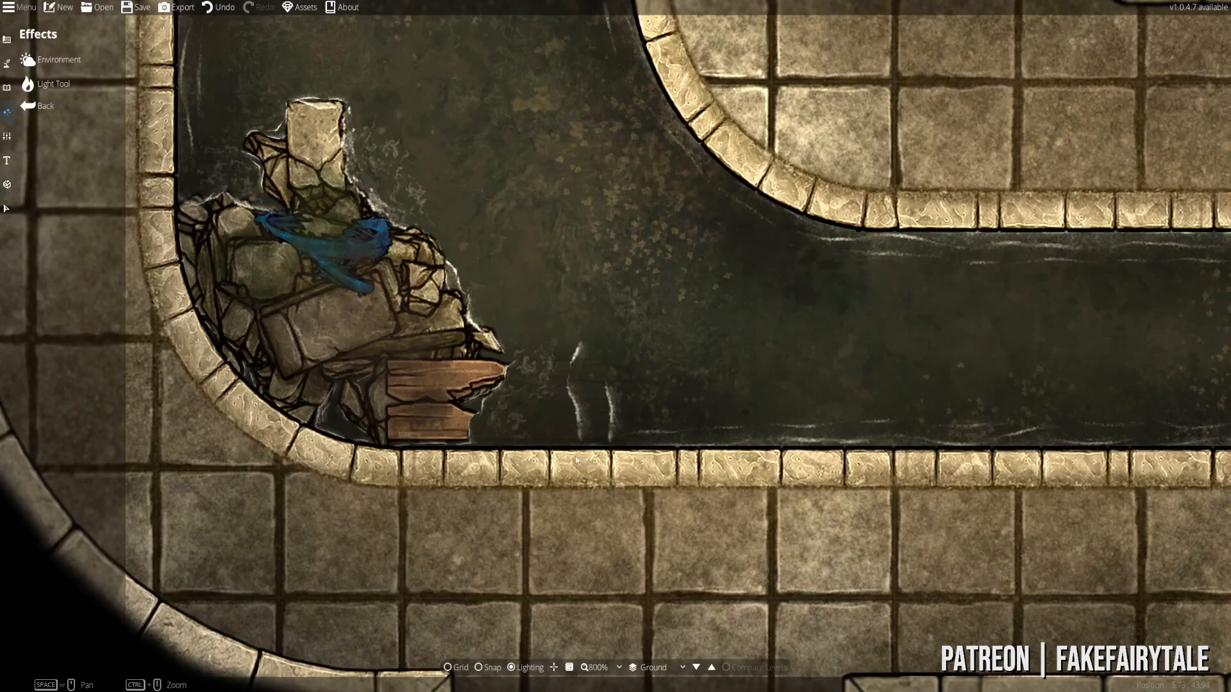
pyautogui.moveTo(575, 456); pyautogui.dragTo(683, 339)
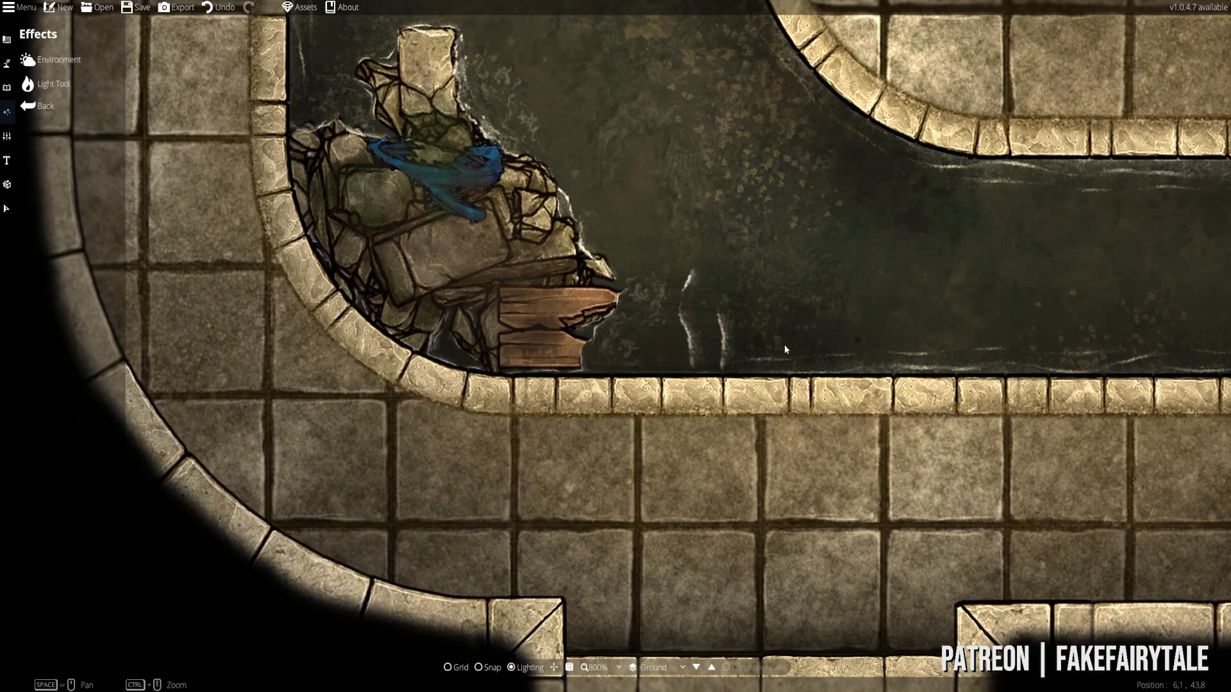
pyautogui.moveTo(833, 279); pyautogui.dragTo(781, 321)
pyautogui.moveTo(534, 311); pyautogui.dragTo(539, 330)
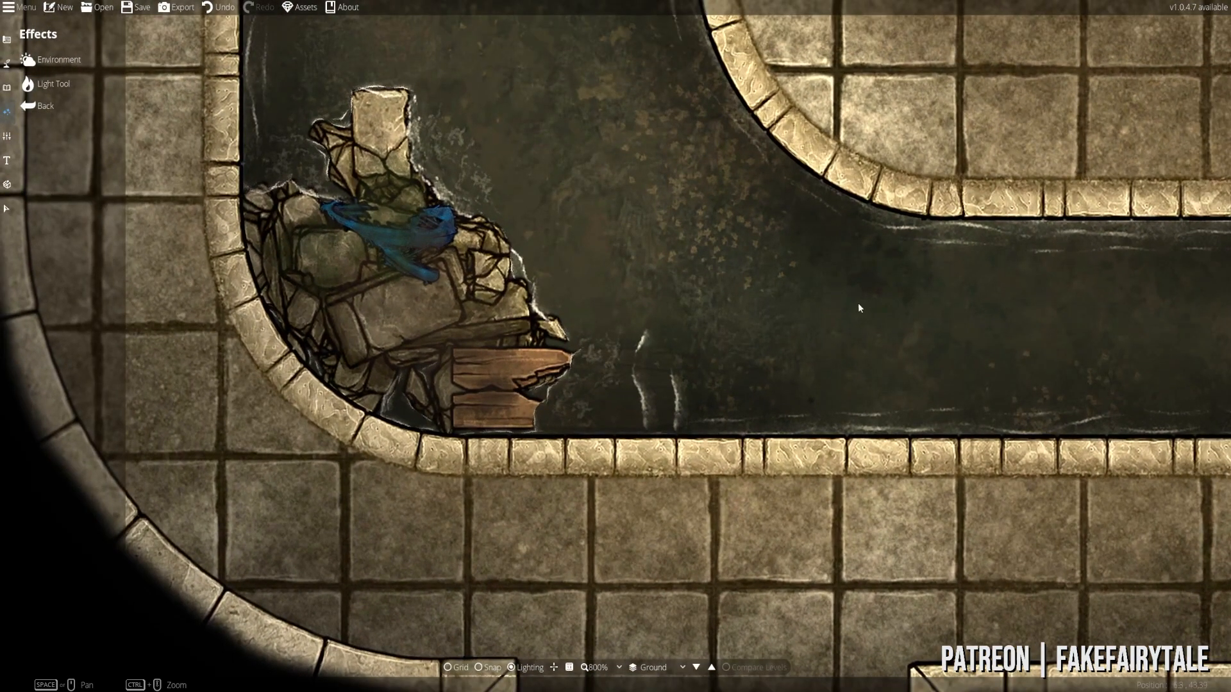
# - Follow the canal east from the corner pile to the rubble island in the round basin and back west past the debris
pyautogui.moveTo(857, 303); pyautogui.dragTo(531, 314)
pyautogui.moveTo(871, 320); pyautogui.dragTo(544, 328)
pyautogui.moveTo(719, 338); pyautogui.dragTo(390, 351)
pyautogui.scroll(-5, 390, 351)
pyautogui.moveTo(961, 308); pyautogui.dragTo(561, 333)
pyautogui.moveTo(1154, 379); pyautogui.dragTo(761, 402)
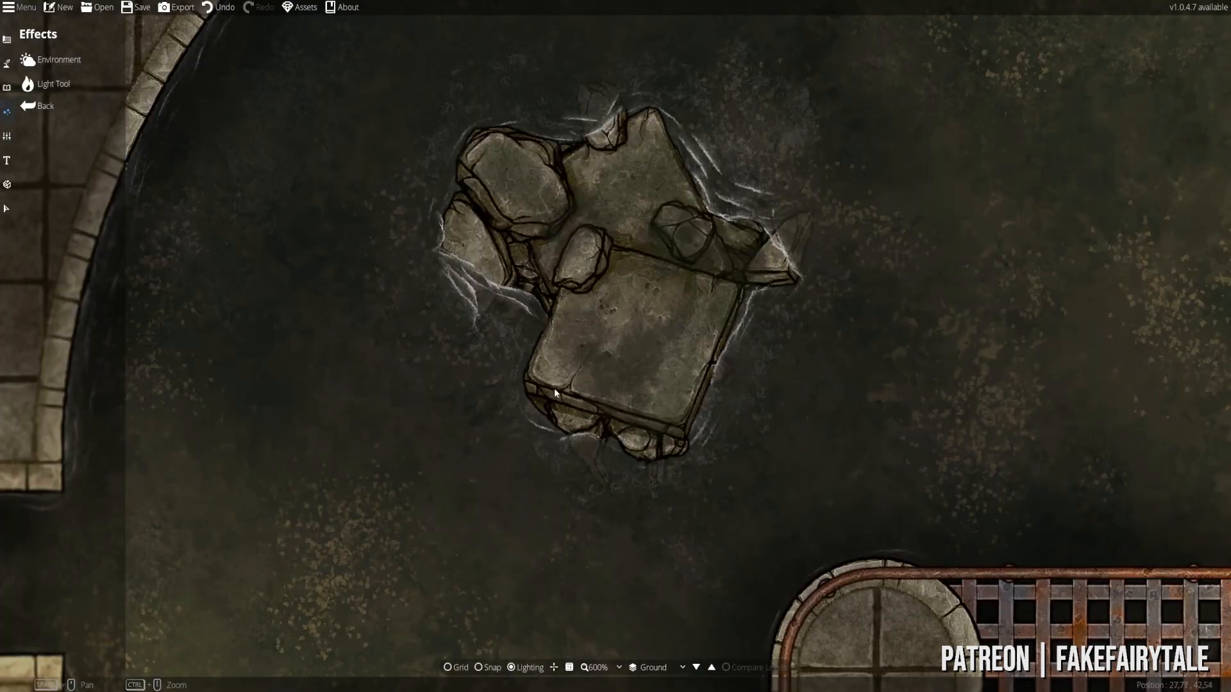
pyautogui.scroll(-2, 614, 444)
pyautogui.moveTo(428, 387); pyautogui.dragTo(493, 370)
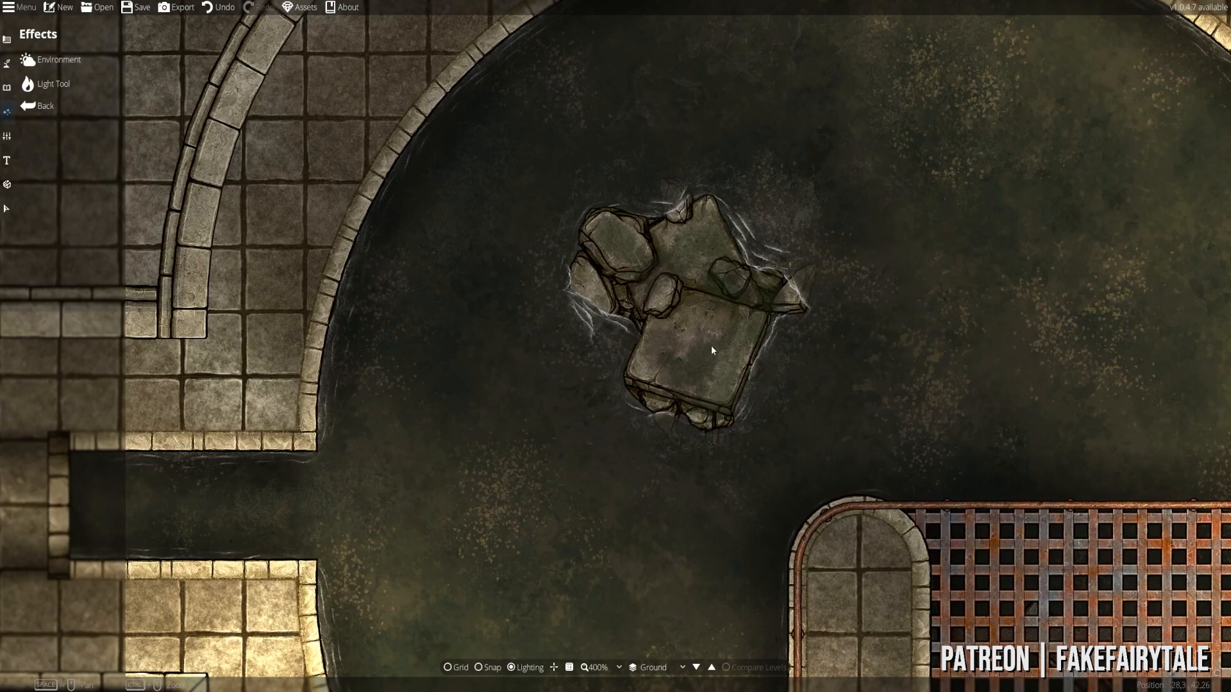
pyautogui.moveTo(376, 407); pyautogui.dragTo(920, 288)
pyautogui.moveTo(395, 371); pyautogui.dragTo(818, 347)
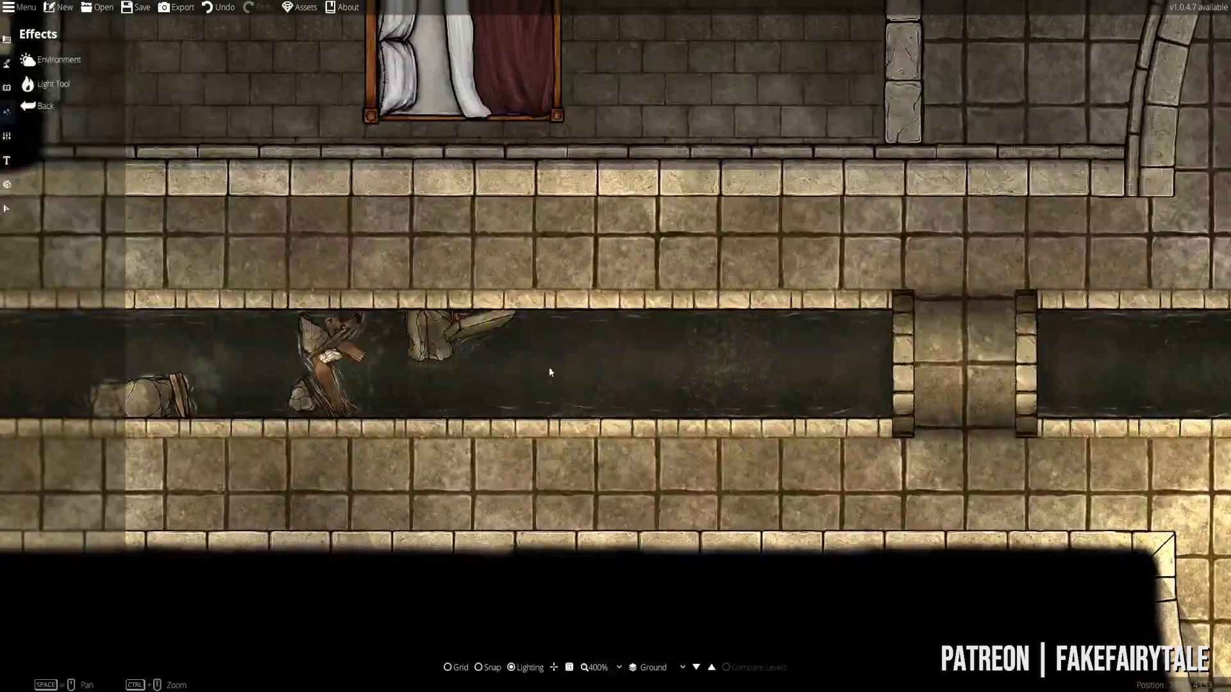
pyautogui.moveTo(366, 388); pyautogui.dragTo(672, 342)
pyautogui.moveTo(223, 334); pyautogui.dragTo(853, 337)
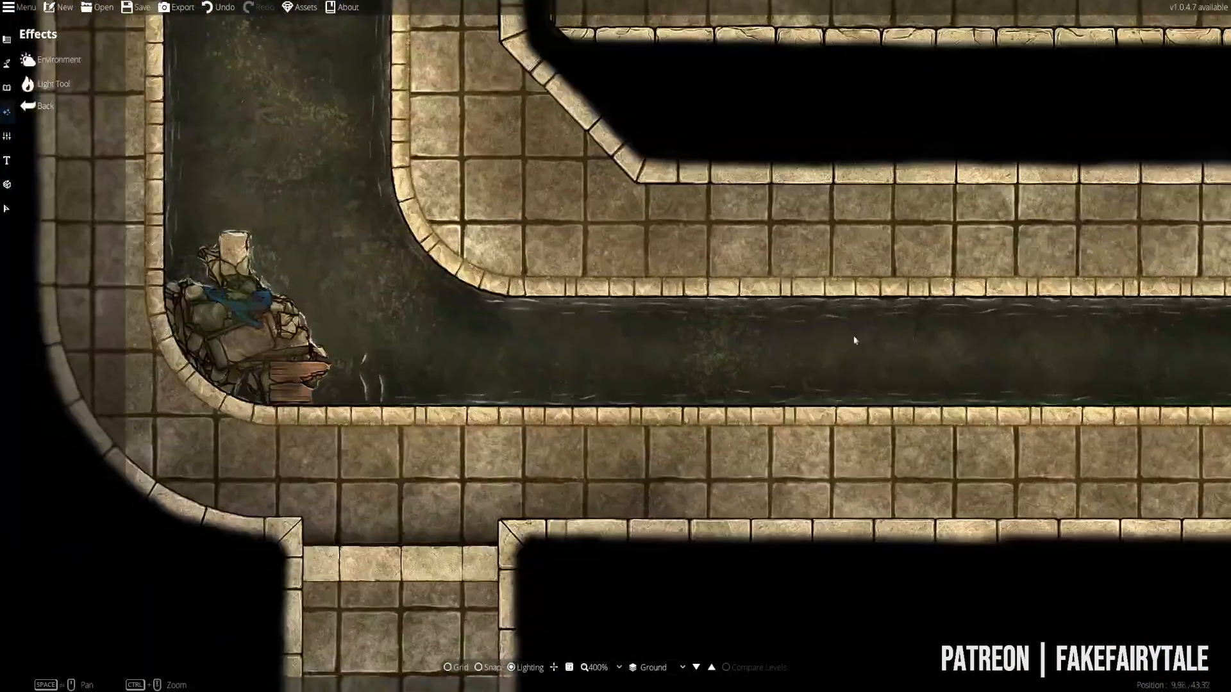
pyautogui.moveTo(340, 198); pyautogui.dragTo(450, 265)
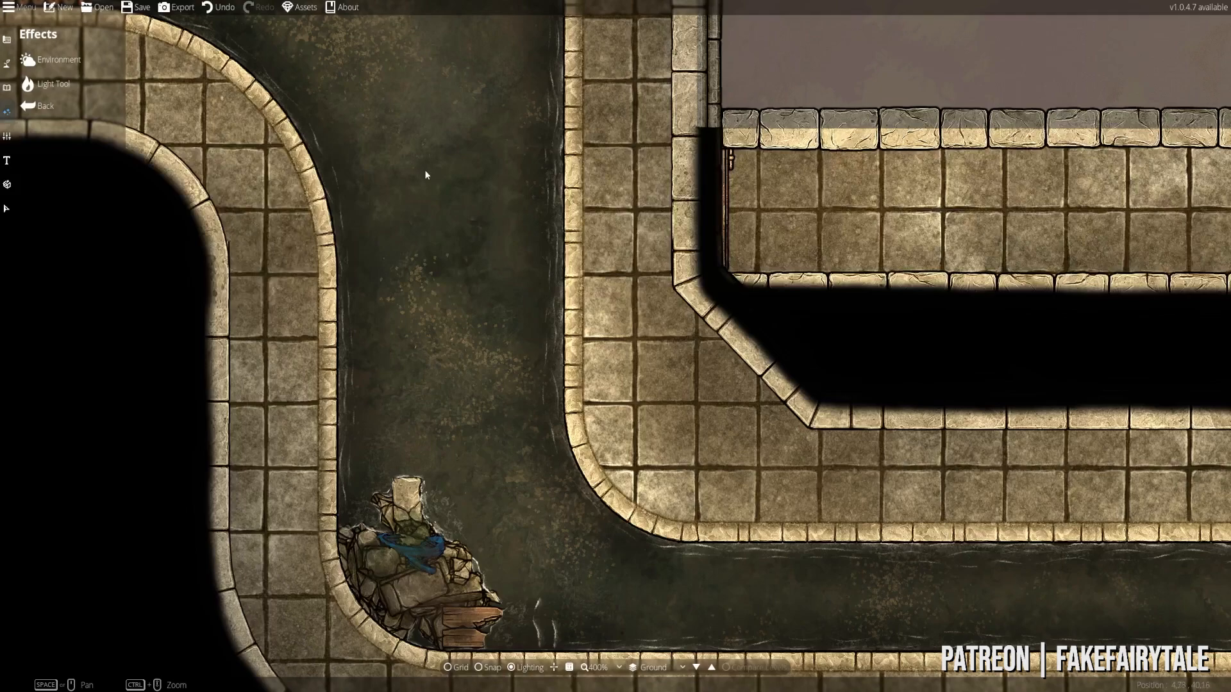
# - Follow the canal north from the corner rubble pile, past the rusty grate and fallen slab, to the rubble dam
pyautogui.moveTo(426, 173); pyautogui.dragTo(530, 462)
pyautogui.moveTo(407, 124); pyautogui.dragTo(599, 380)
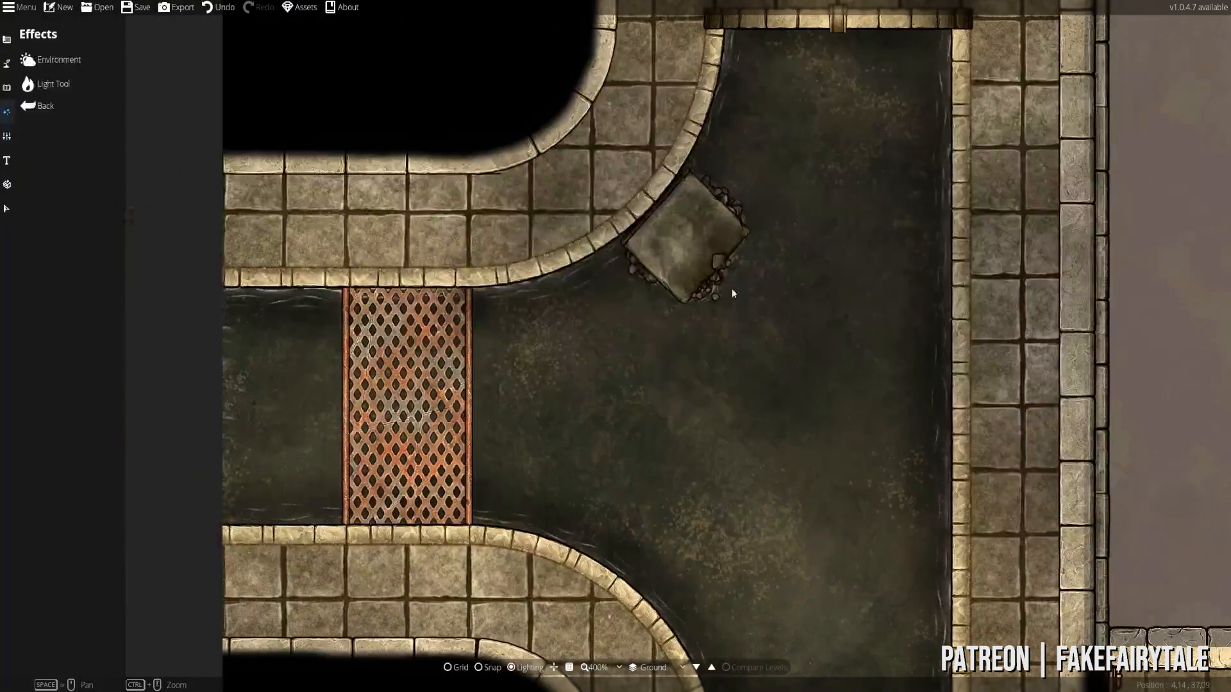
pyautogui.moveTo(732, 294); pyautogui.dragTo(491, 510)
pyautogui.moveTo(552, 263); pyautogui.dragTo(568, 515)
pyautogui.moveTo(663, 186); pyautogui.dragTo(290, 513)
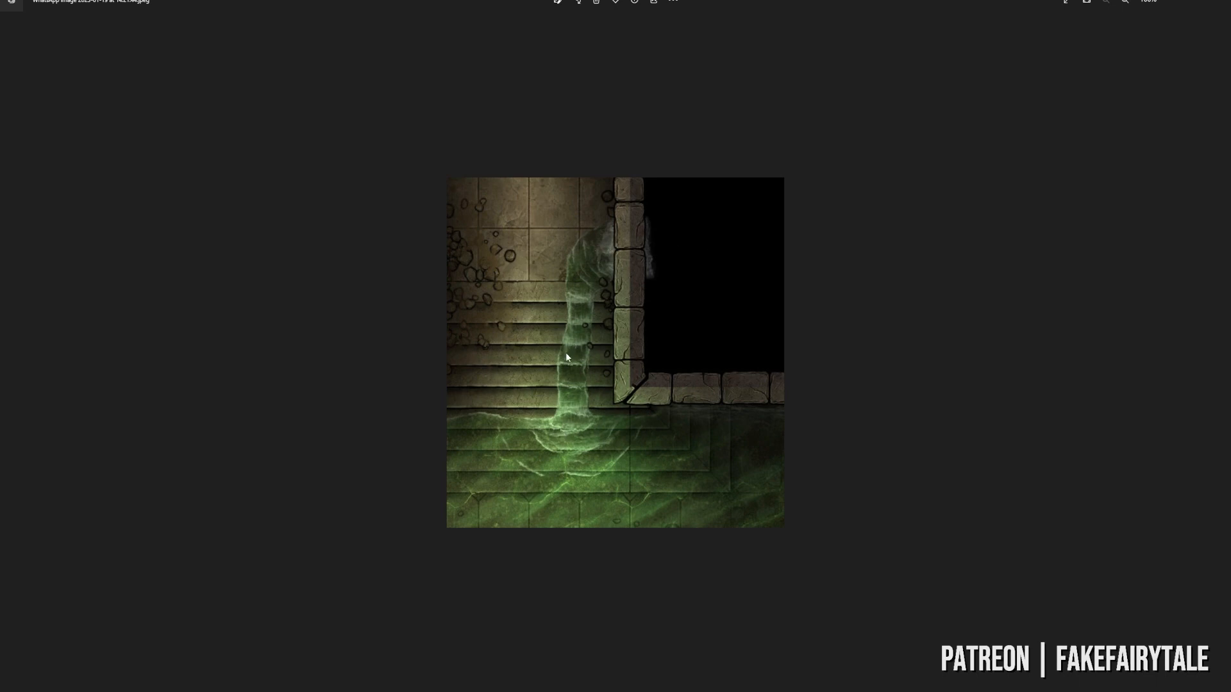
# - Close the green waterfall reference image and examine the water trickles running from the rubble dam into the dark puddle
pyautogui.click(1219, 2)
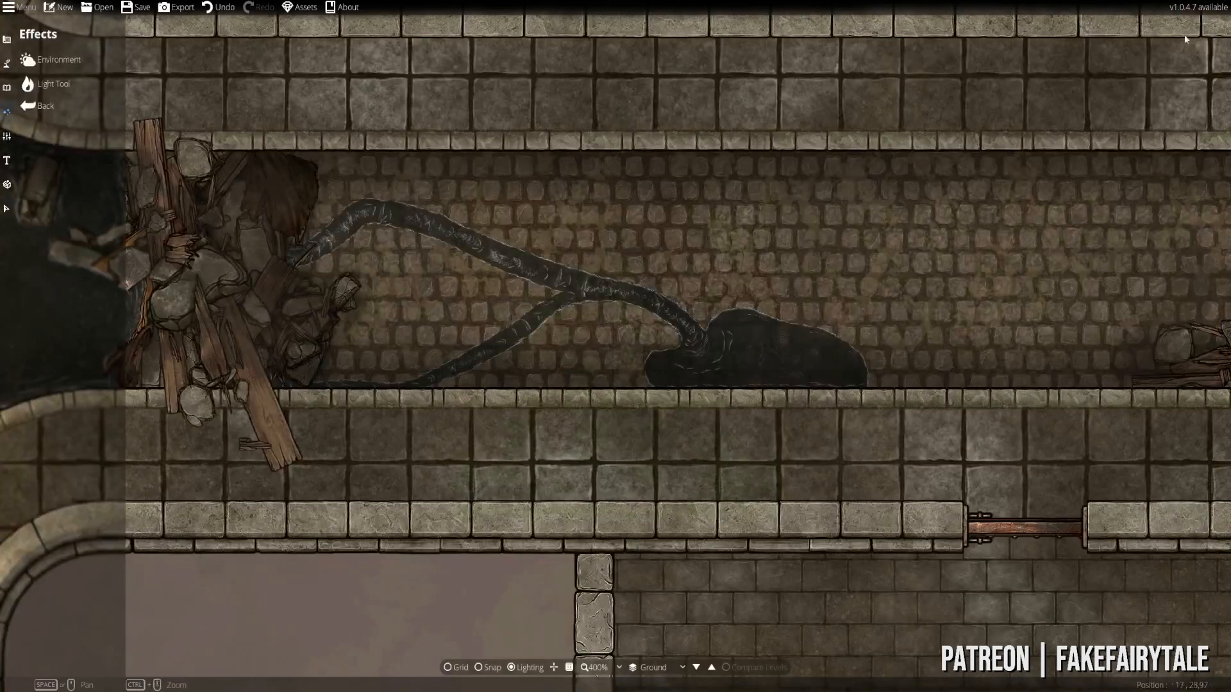
pyautogui.scroll(4, 521, 287)
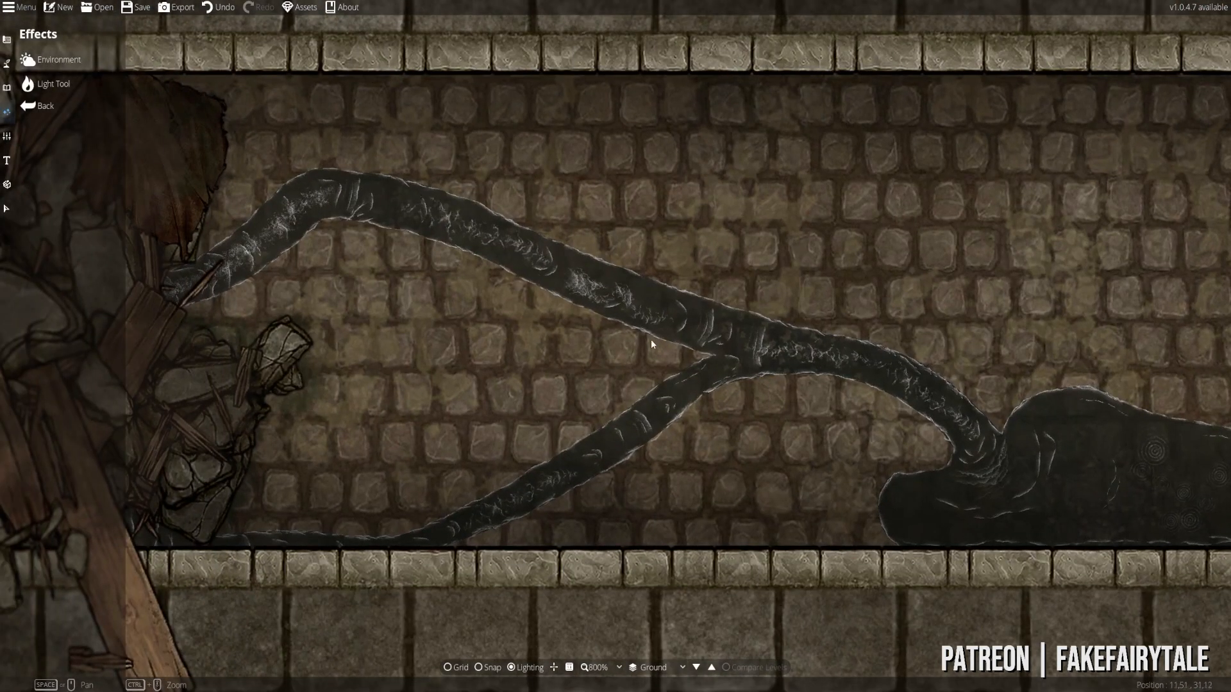
pyautogui.moveTo(439, 298); pyautogui.dragTo(571, 233)
pyautogui.scroll(-1, 568, 237)
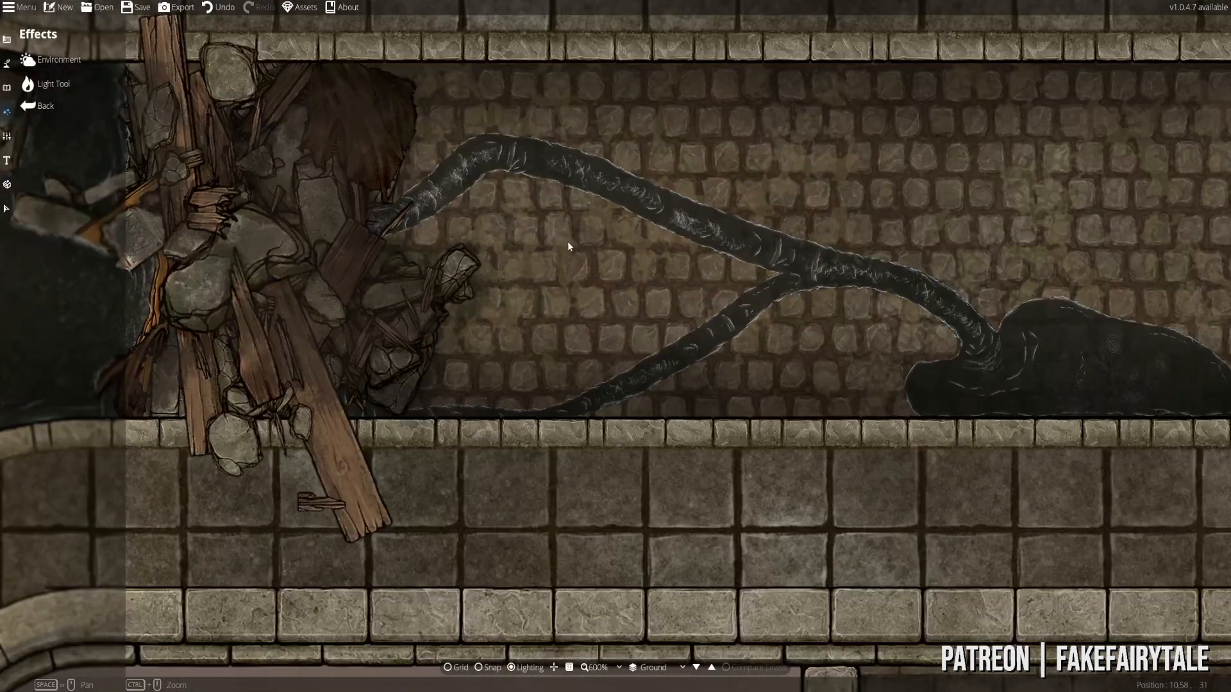
pyautogui.moveTo(681, 274); pyautogui.dragTo(523, 292)
pyautogui.moveTo(421, 277); pyautogui.dragTo(560, 315)
pyautogui.moveTo(753, 364); pyautogui.dragTo(729, 320)
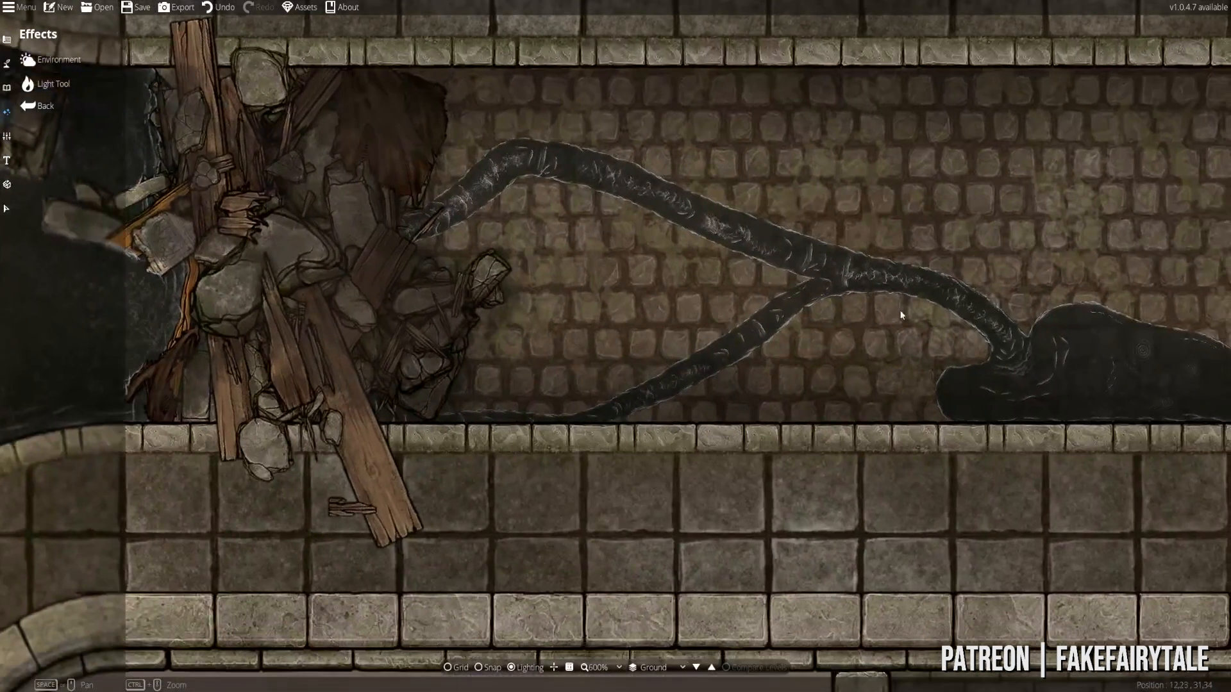
pyautogui.moveTo(901, 312); pyautogui.dragTo(736, 343)
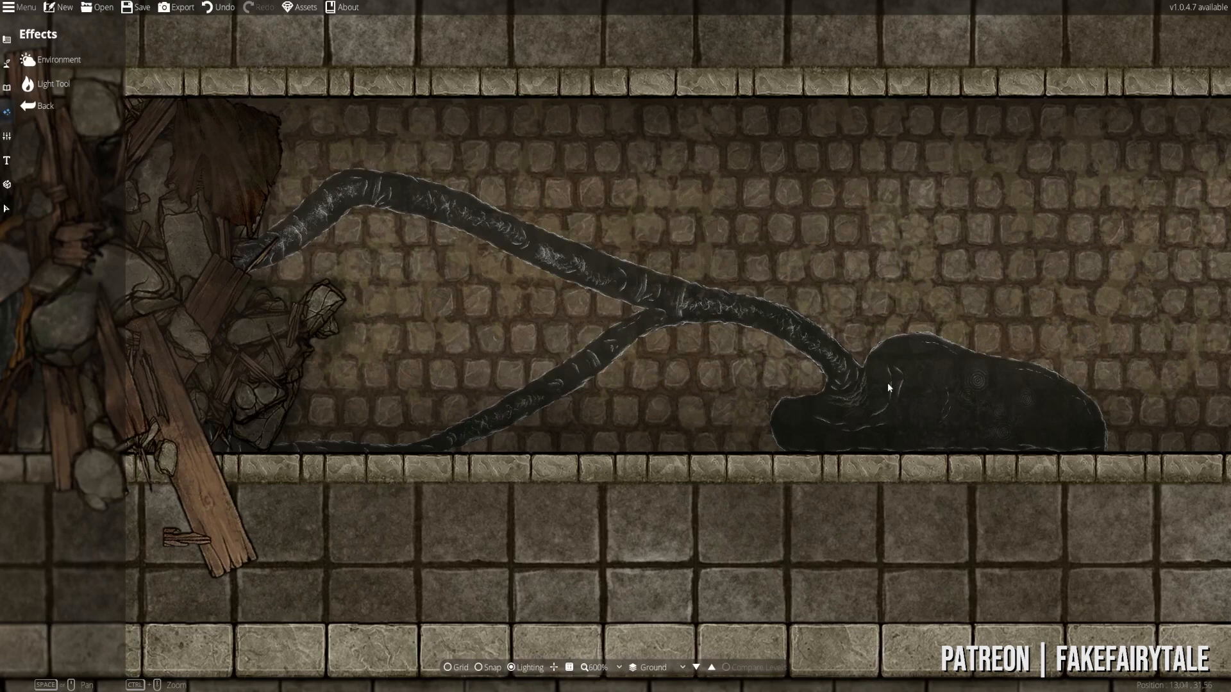
pyautogui.moveTo(320, 364); pyautogui.dragTo(555, 356)
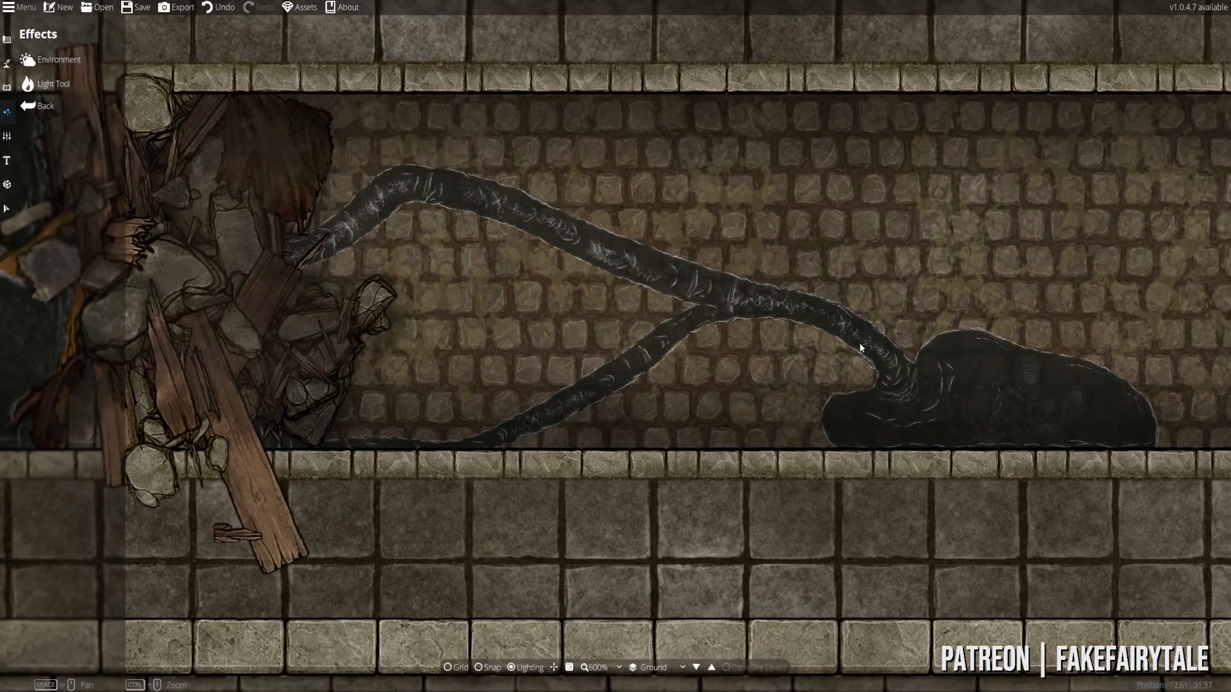
# - Switch to the object tools and survey the rooms south of the drained channel and the rubble dam at its east end
pyautogui.click(6, 87)
pyautogui.moveTo(732, 390)
pyautogui.mouseDown()
pyautogui.moveTo(595, 375)
pyautogui.moveTo(640, 389)
pyautogui.mouseUp()
pyautogui.scroll(-5, 687, 388)
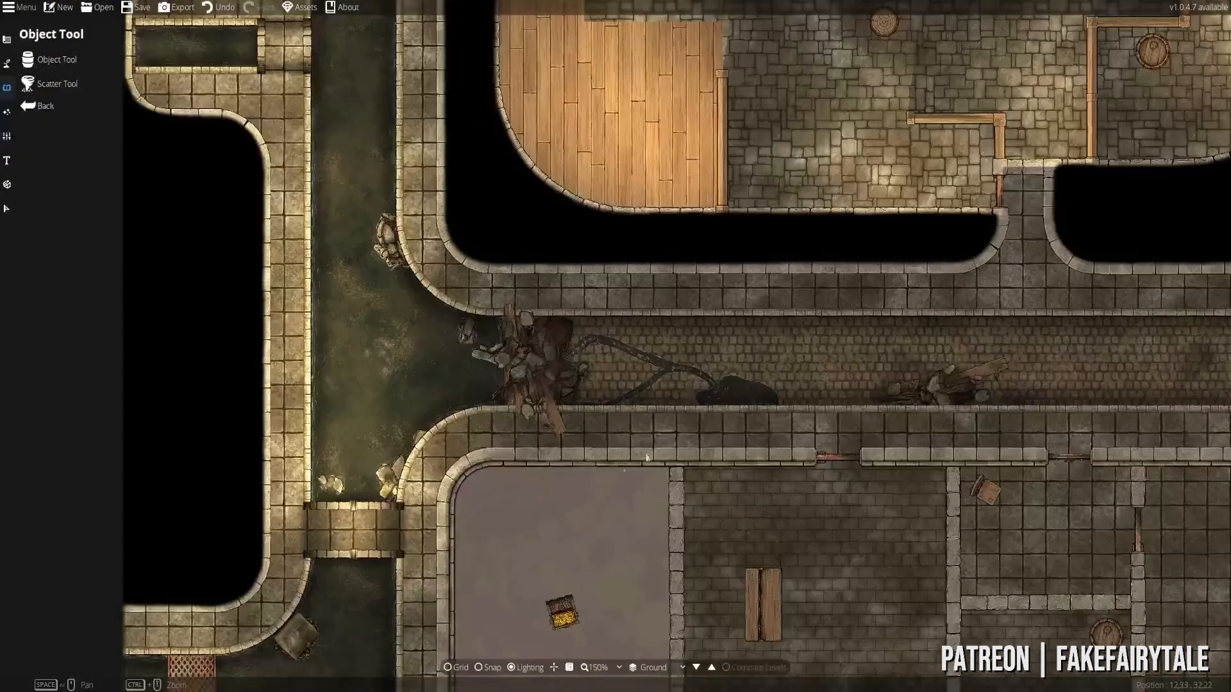
pyautogui.moveTo(590, 428)
pyautogui.mouseDown()
pyautogui.moveTo(642, 270)
pyautogui.moveTo(649, 57)
pyautogui.mouseUp()
pyautogui.moveTo(578, 471)
pyautogui.mouseDown()
pyautogui.moveTo(599, 252)
pyautogui.moveTo(513, 176)
pyautogui.mouseUp()
pyautogui.moveTo(961, 304)
pyautogui.mouseDown()
pyautogui.moveTo(68, 345)
pyautogui.moveTo(275, 683)
pyautogui.mouseUp()
pyautogui.moveTo(403, 193); pyautogui.dragTo(341, 588)
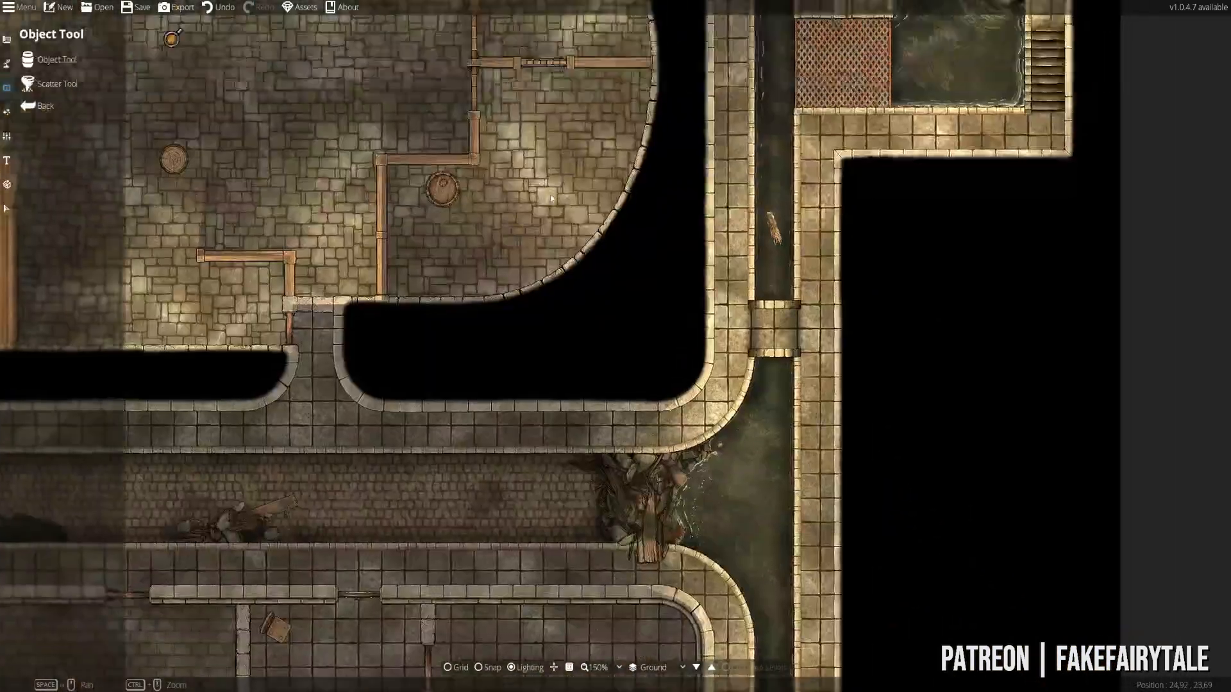
# - Examine the eastern canals and the long basin with its wheels, foam and ripples between the two rusty grates
pyautogui.moveTo(556, 133); pyautogui.dragTo(434, 570)
pyautogui.moveTo(522, 237); pyautogui.dragTo(417, 383)
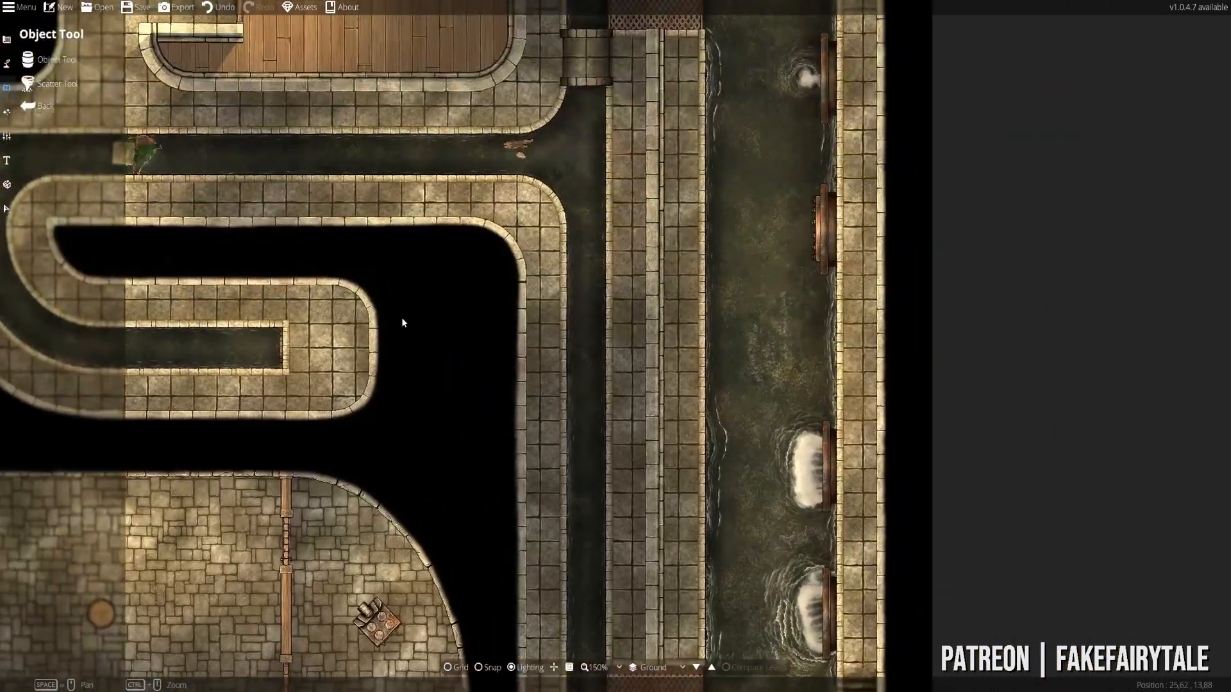
pyautogui.moveTo(362, 319); pyautogui.dragTo(645, 335)
pyautogui.moveTo(632, 252); pyautogui.dragTo(359, 449)
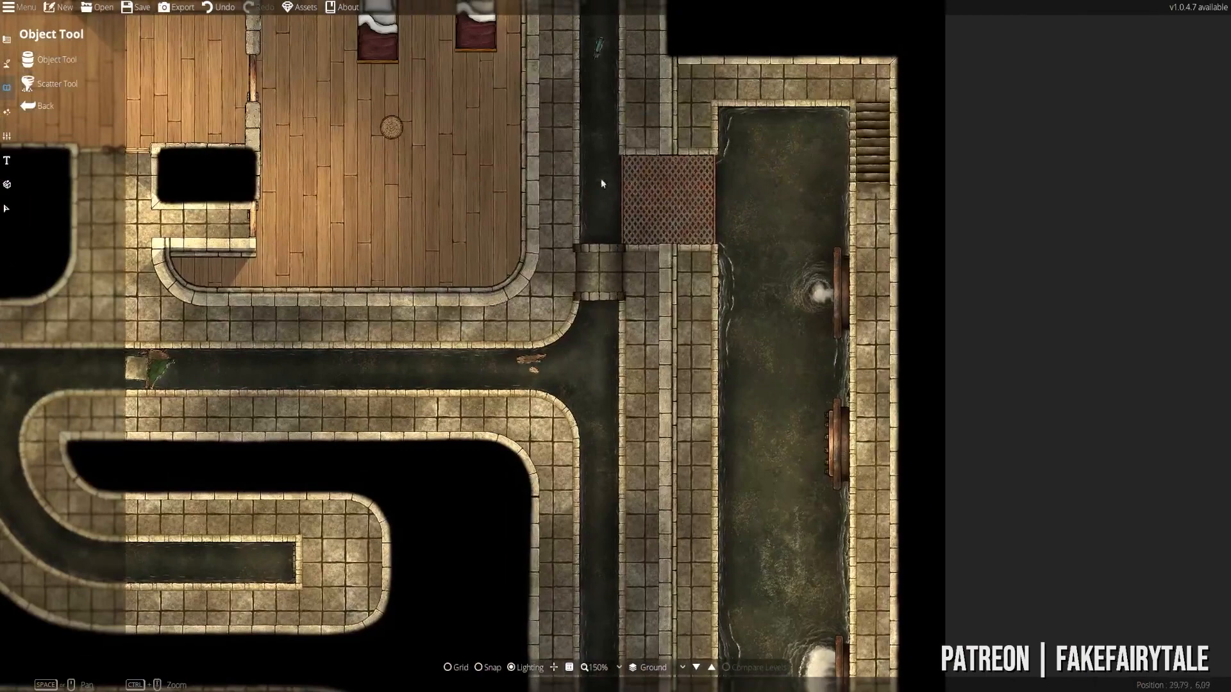
pyautogui.moveTo(502, 471); pyautogui.dragTo(427, 223)
pyautogui.moveTo(402, 280); pyautogui.dragTo(490, 242)
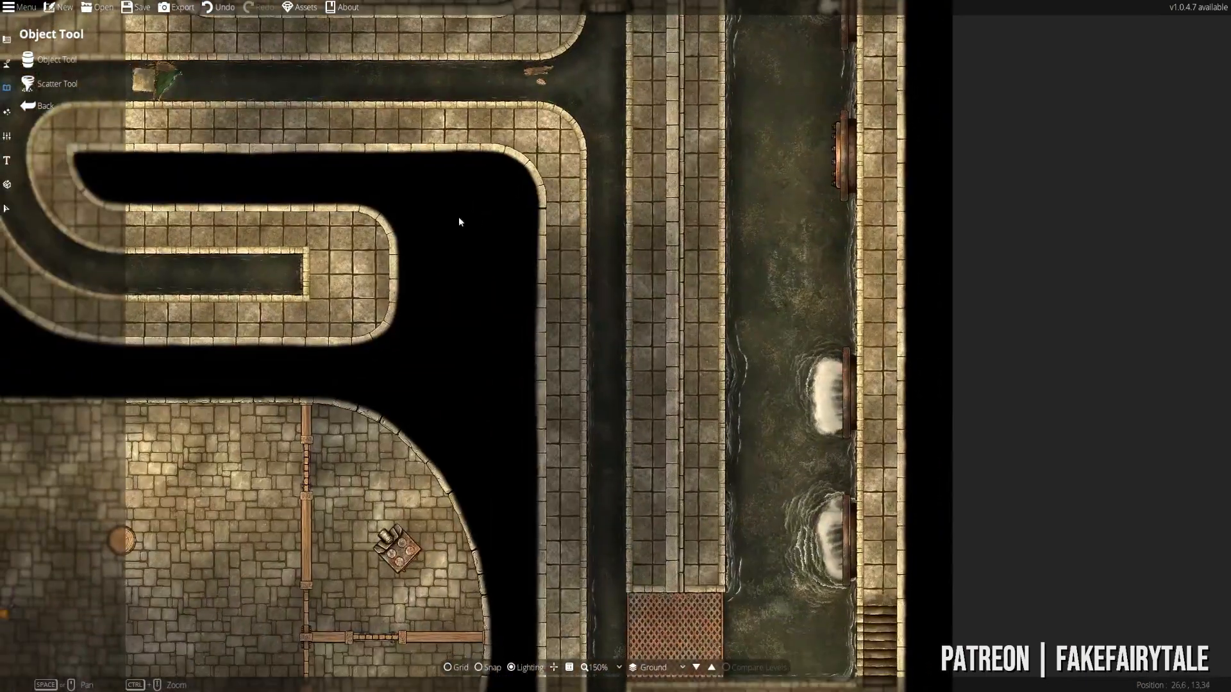
pyautogui.moveTo(96, 162); pyautogui.dragTo(385, 368)
pyautogui.moveTo(923, 285); pyautogui.dragTo(589, 280)
pyautogui.moveTo(371, 439); pyautogui.dragTo(528, 393)
pyautogui.moveTo(699, 465); pyautogui.dragTo(579, 147)
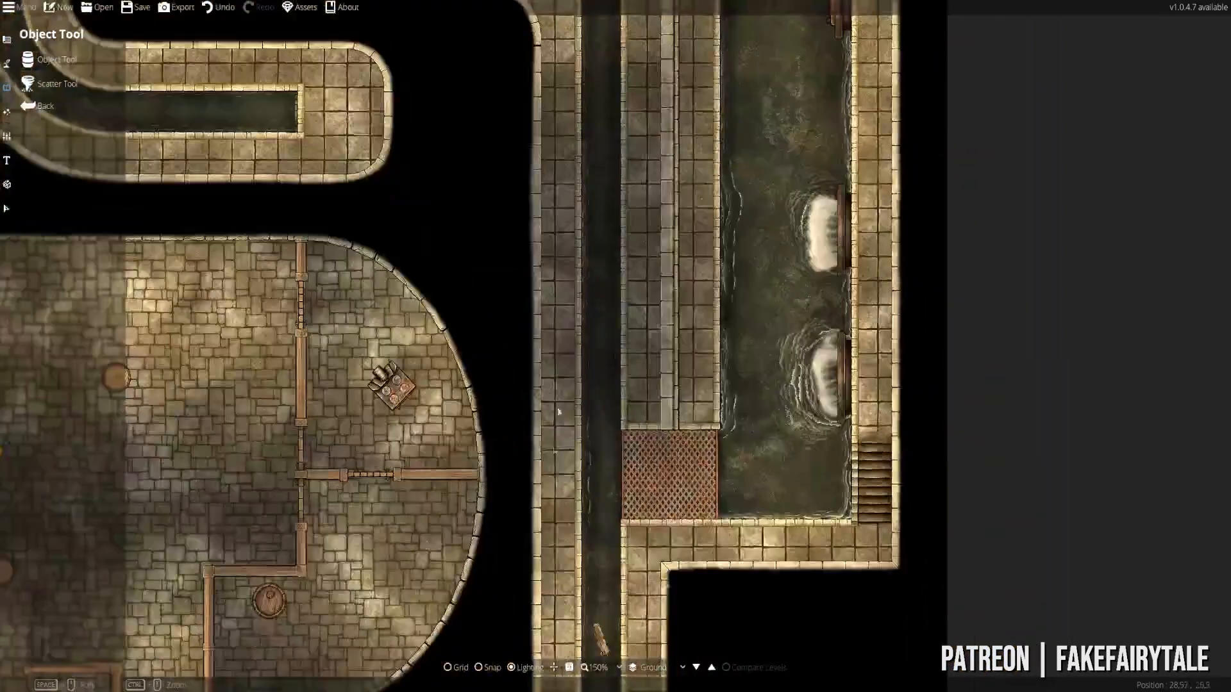
# - Review the drained channel between its two dams and the western canal junction by the small bridges to the north
pyautogui.moveTo(558, 412)
pyautogui.mouseDown()
pyautogui.moveTo(577, 163)
pyautogui.moveTo(720, 214)
pyautogui.moveTo(880, 17)
pyautogui.mouseUp()
pyautogui.moveTo(195, 306); pyautogui.dragTo(459, 239)
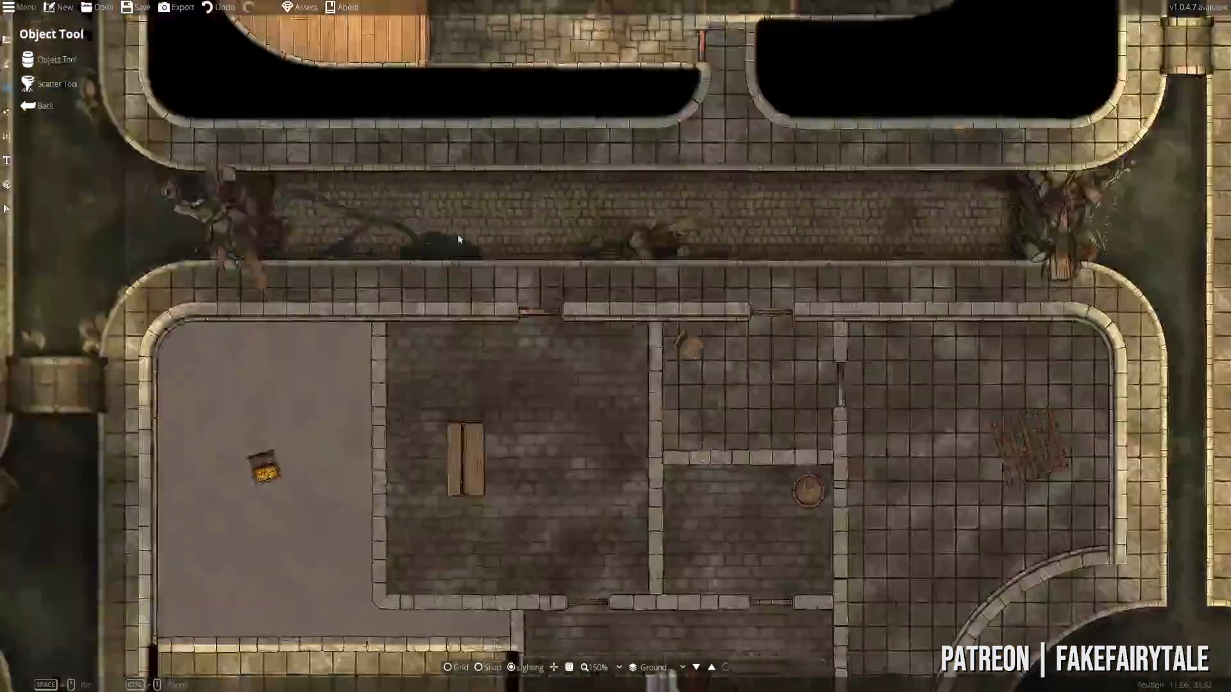
pyautogui.moveTo(272, 261); pyautogui.dragTo(544, 250)
pyautogui.moveTo(487, 83); pyautogui.dragTo(528, 564)
pyautogui.moveTo(384, 84); pyautogui.dragTo(426, 566)
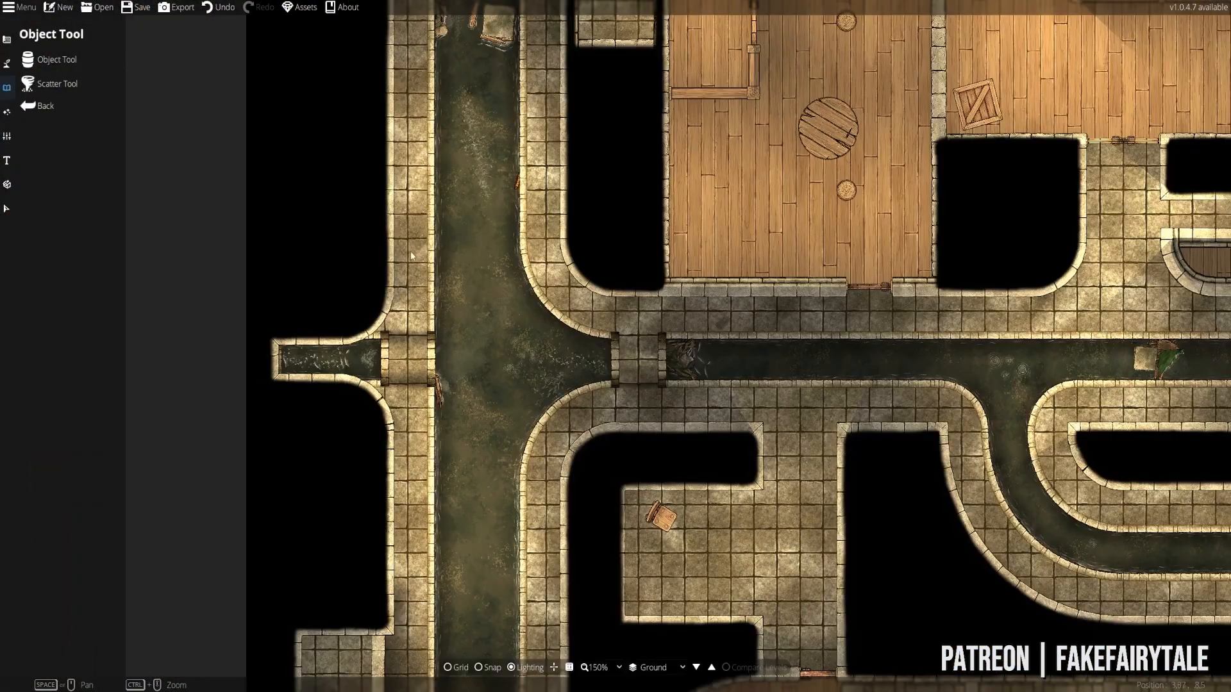
pyautogui.moveTo(410, 255); pyautogui.dragTo(459, 311)
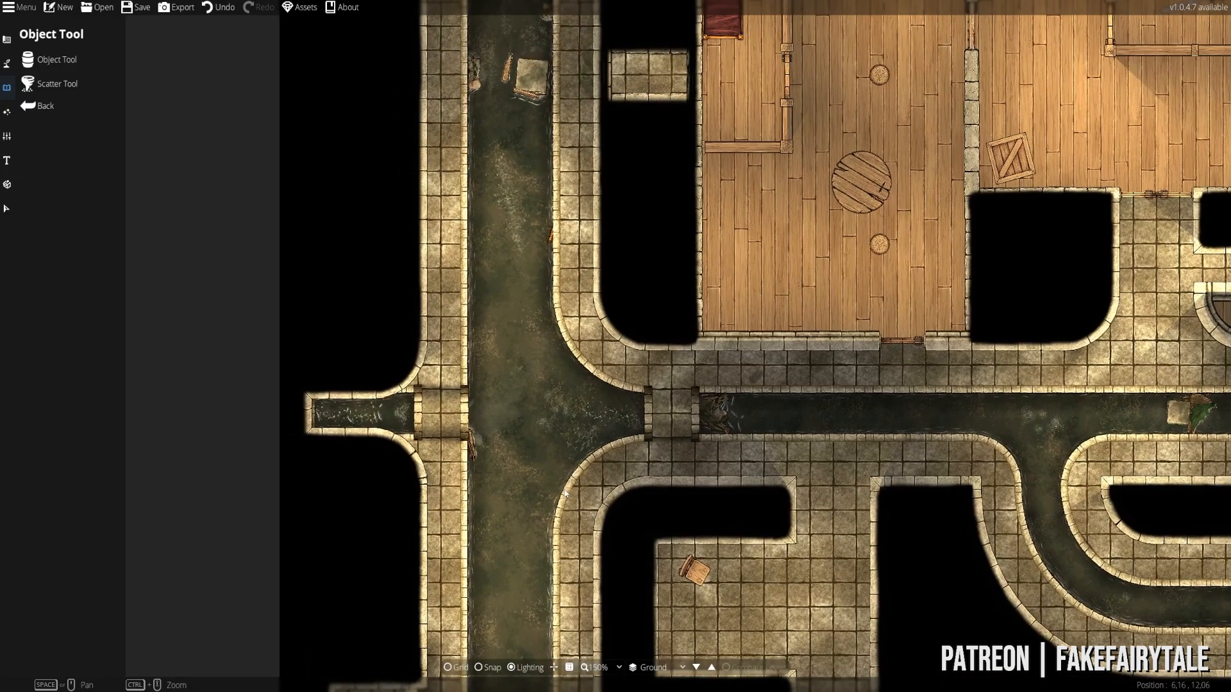
# - Follow the western canal south from the junction past the debris pile and rusty grate to the stone bridge
pyautogui.moveTo(502, 543)
pyautogui.mouseDown()
pyautogui.moveTo(492, 395)
pyautogui.moveTo(451, 412)
pyautogui.moveTo(445, 282)
pyautogui.mouseUp()
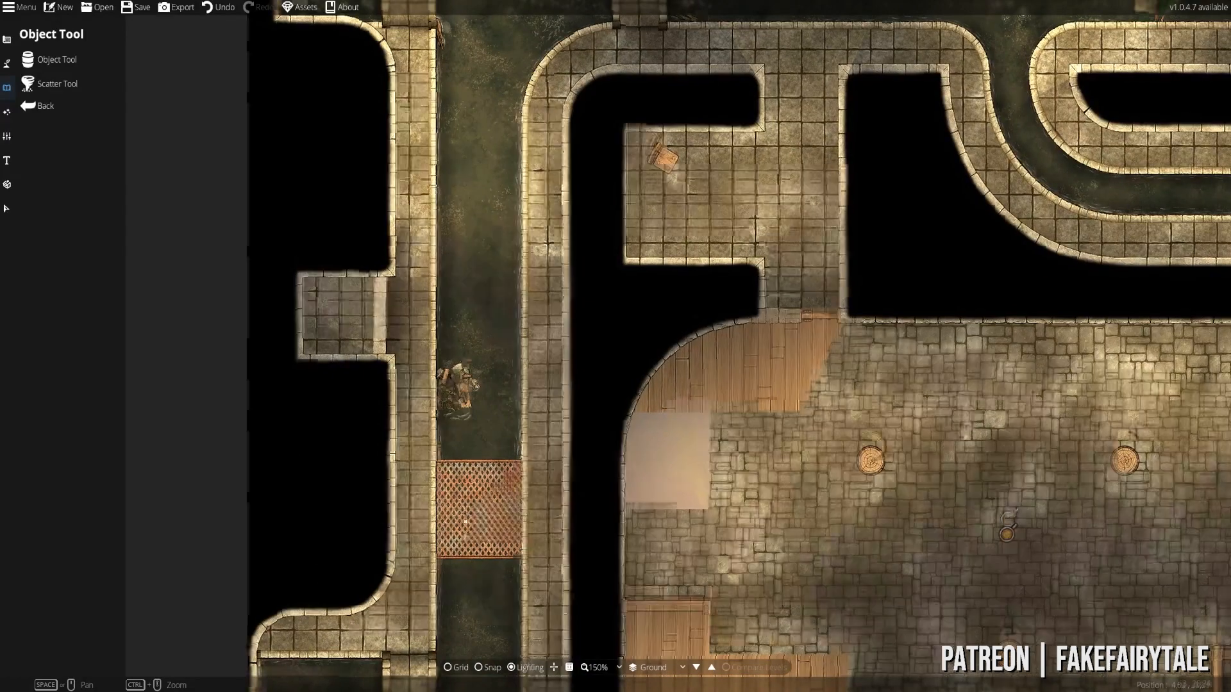
pyautogui.moveTo(439, 567); pyautogui.dragTo(413, 278)
pyautogui.moveTo(247, 171); pyautogui.dragTo(264, 184)
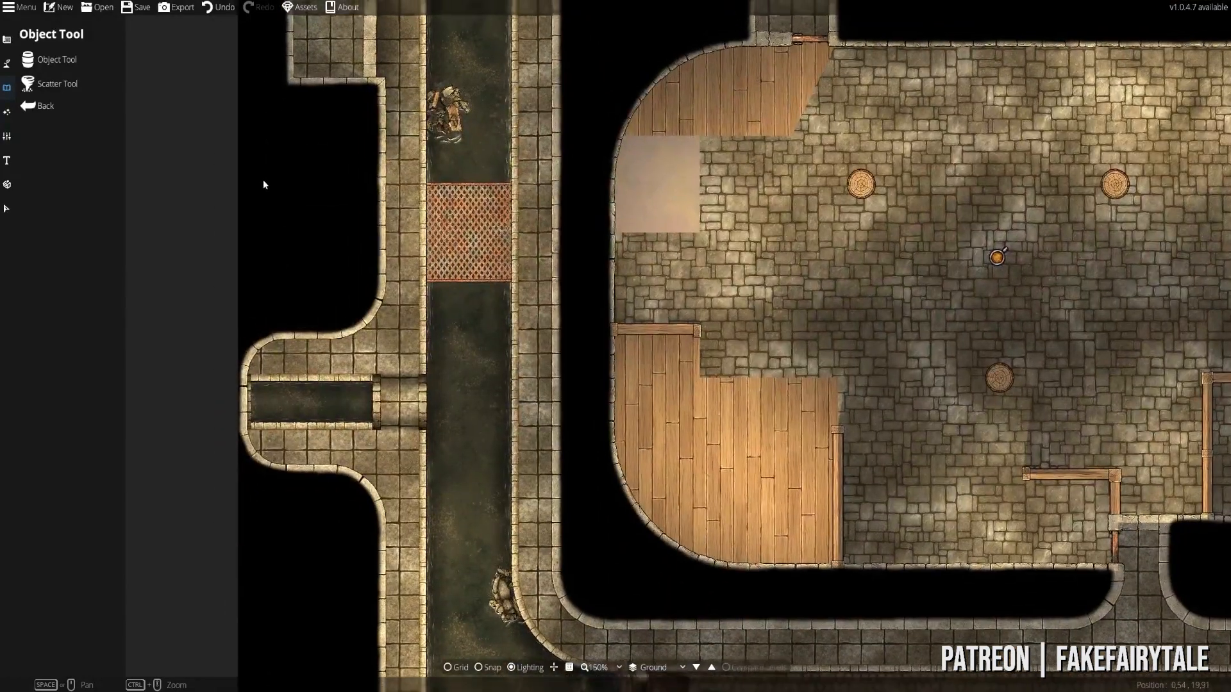
pyautogui.keyDown('ctrl'); pyautogui.scroll(5, 398, 186); pyautogui.keyUp('ctrl')
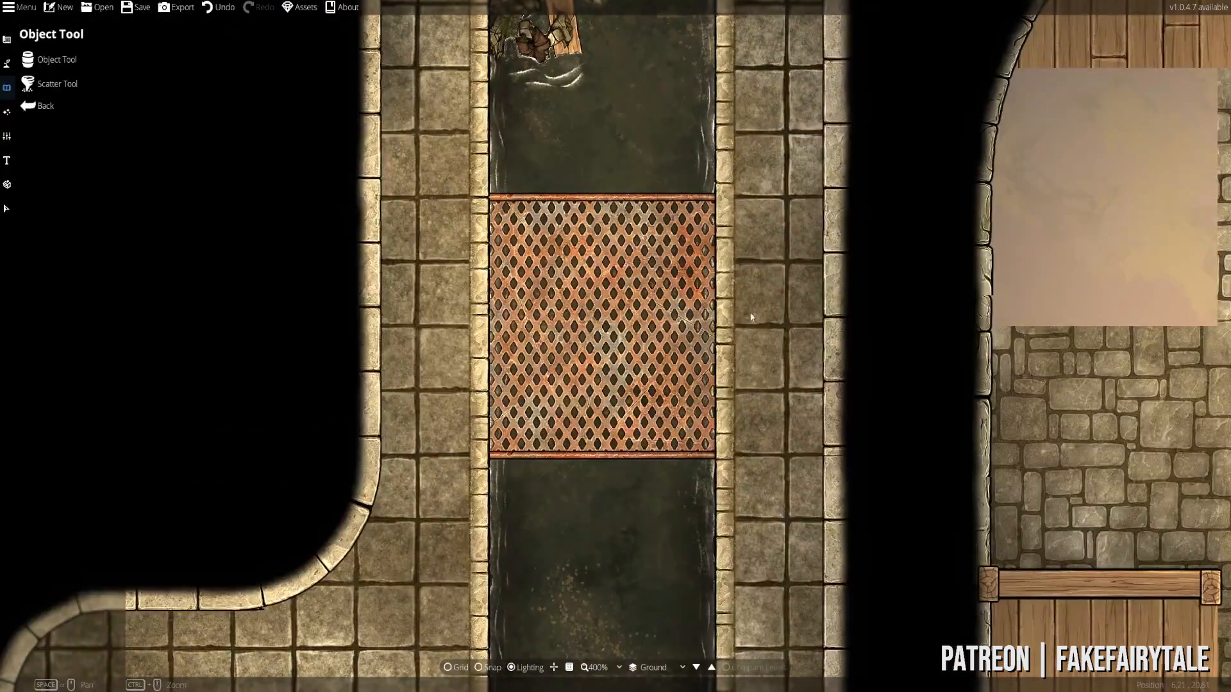
pyautogui.moveTo(512, 580); pyautogui.dragTo(448, 38)
pyautogui.moveTo(520, 460); pyautogui.dragTo(513, 89)
pyautogui.moveTo(504, 371); pyautogui.dragTo(387, 109)
pyautogui.scroll(-3, 387, 111)
pyautogui.moveTo(391, 450); pyautogui.dragTo(442, 224)
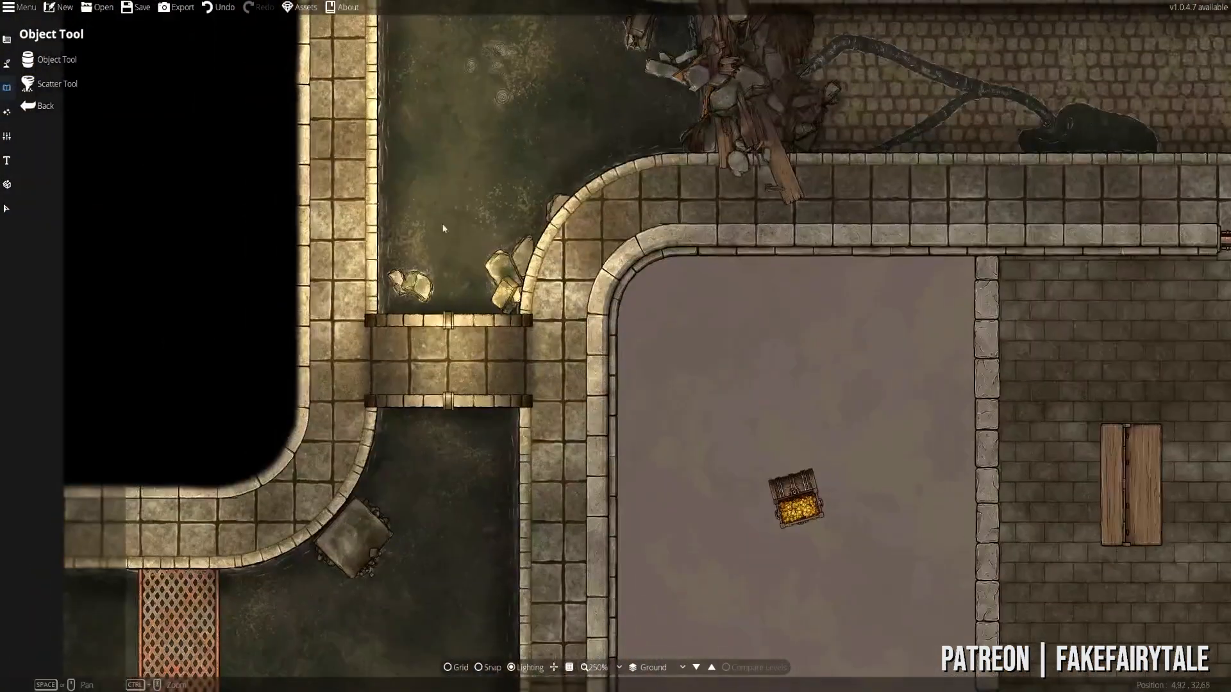
# - Examine the canal around the western rubble dam, then south to the corner pile and east to the round basin
pyautogui.moveTo(712, 447); pyautogui.dragTo(615, 83)
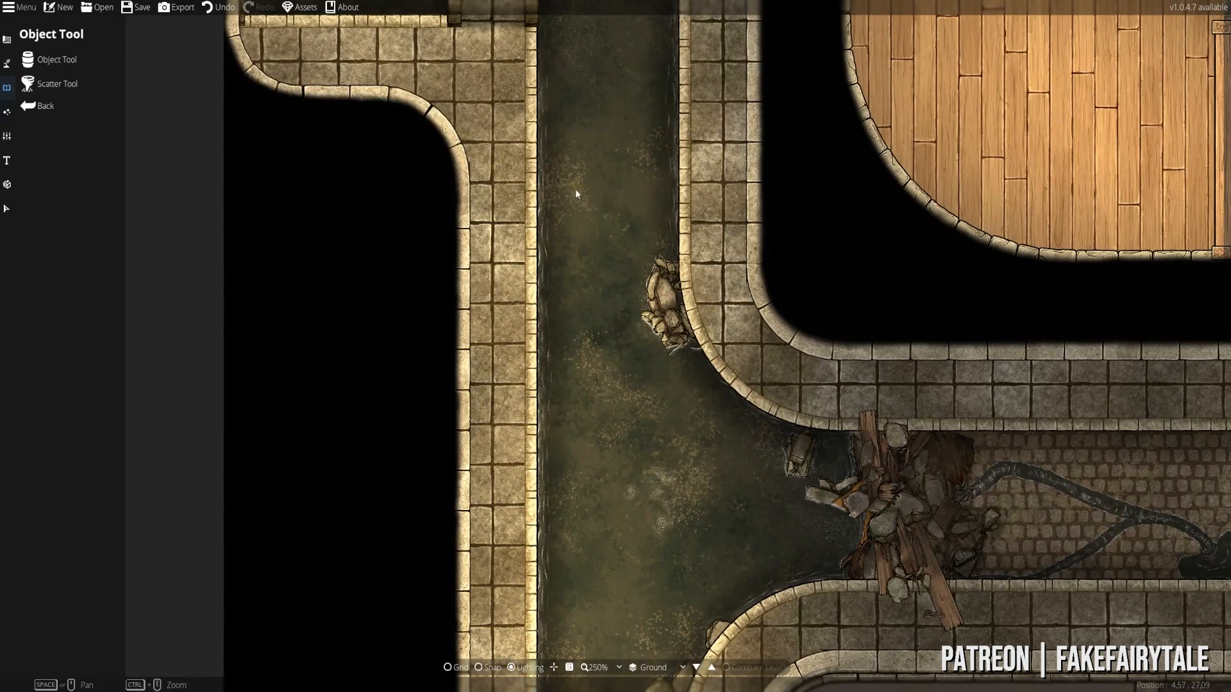
pyautogui.moveTo(648, 564); pyautogui.dragTo(662, 282)
pyautogui.moveTo(564, 497); pyautogui.dragTo(555, 229)
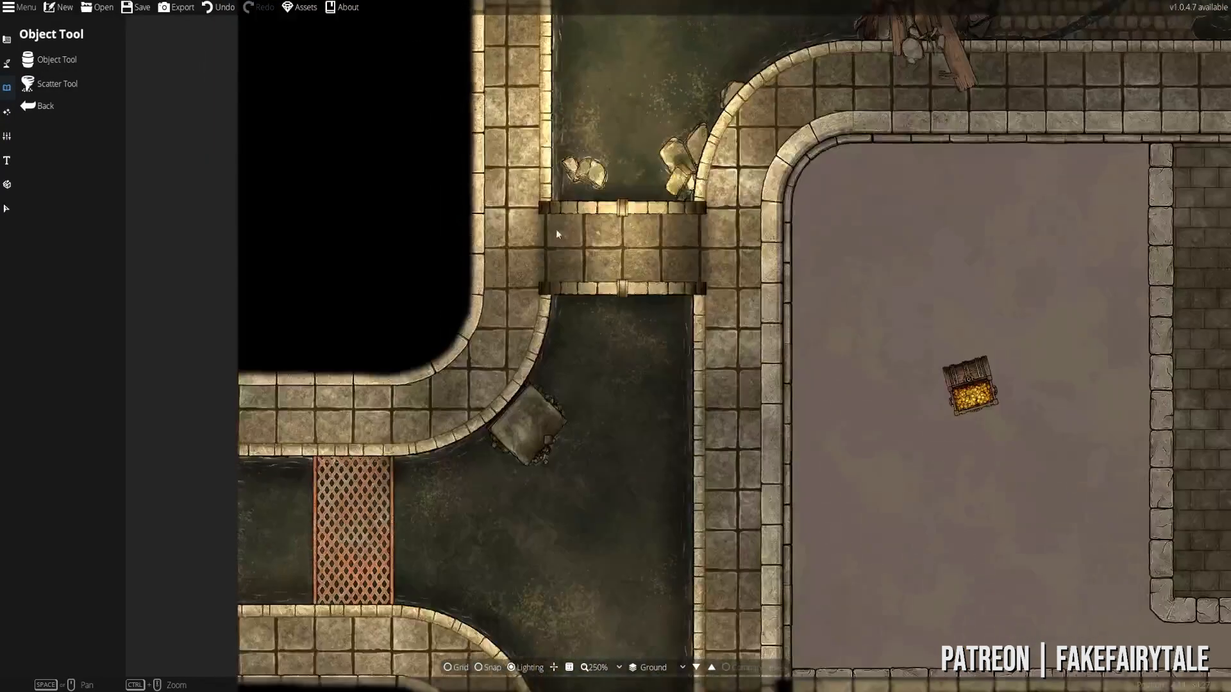
pyautogui.moveTo(754, 516); pyautogui.dragTo(619, 5)
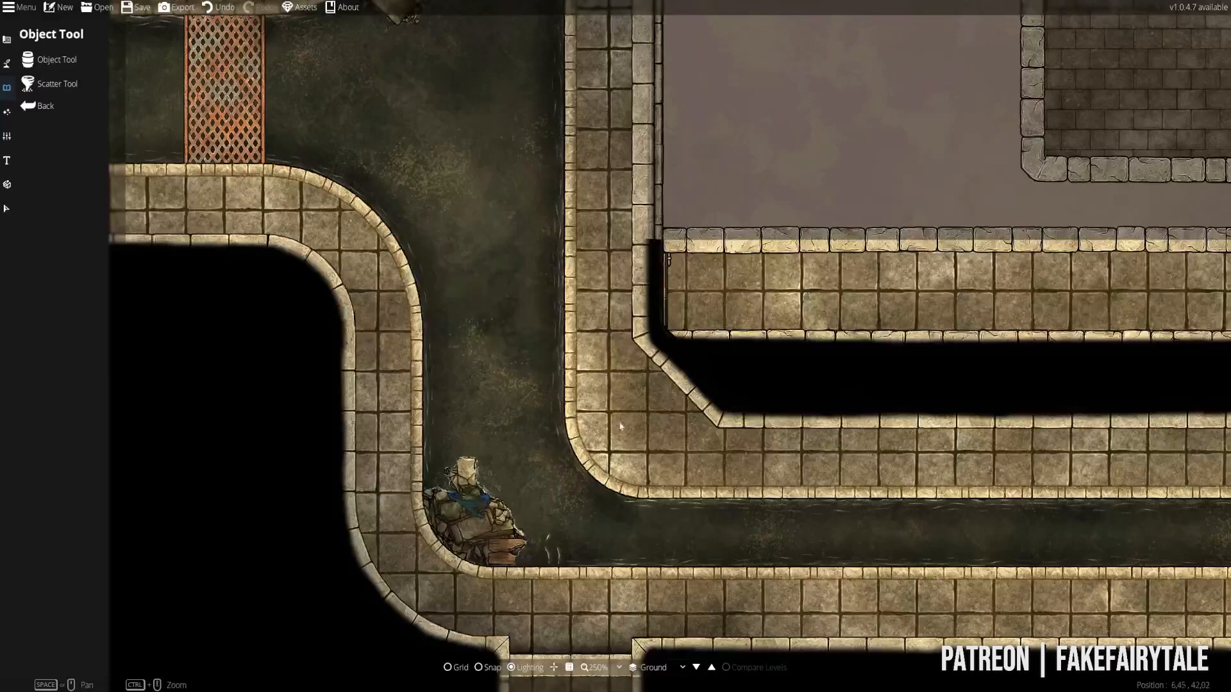
pyautogui.scroll(-1, 875, 454)
pyautogui.moveTo(935, 453); pyautogui.dragTo(518, 377)
pyautogui.moveTo(1000, 372); pyautogui.dragTo(442, 257)
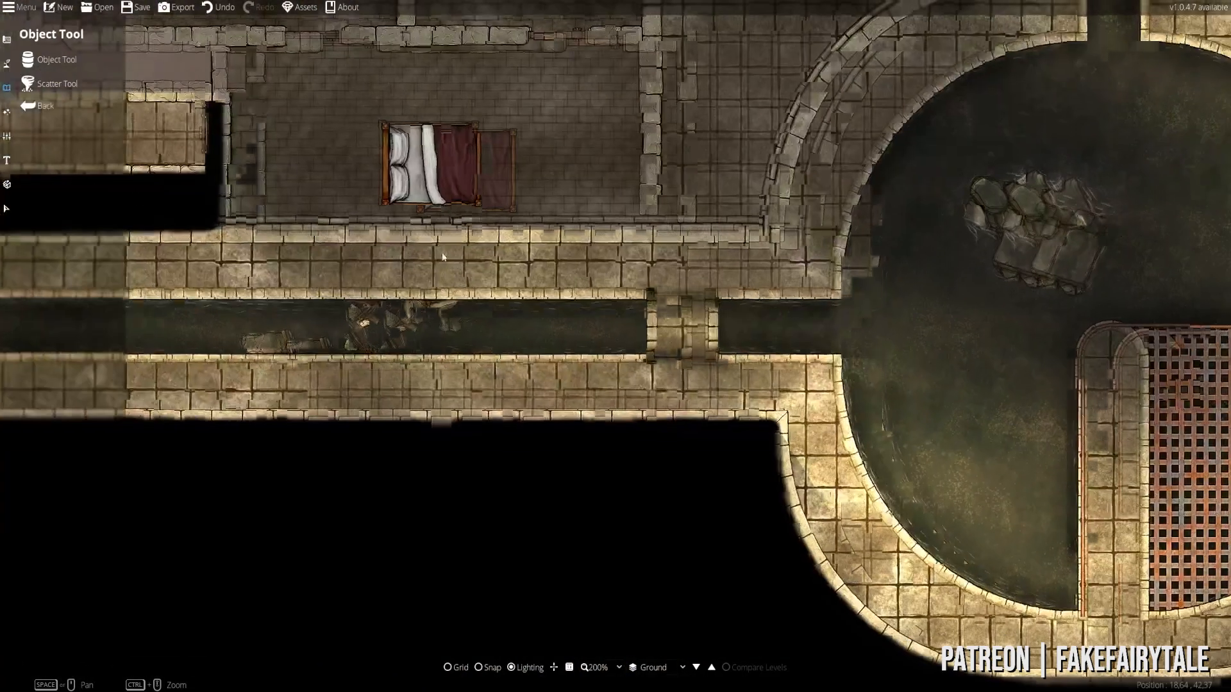
# - Trace the canal back west to the corner pile and north to the debris beside the upper rusty grate
pyautogui.moveTo(242, 329); pyautogui.dragTo(826, 333)
pyautogui.moveTo(209, 264); pyautogui.dragTo(482, 270)
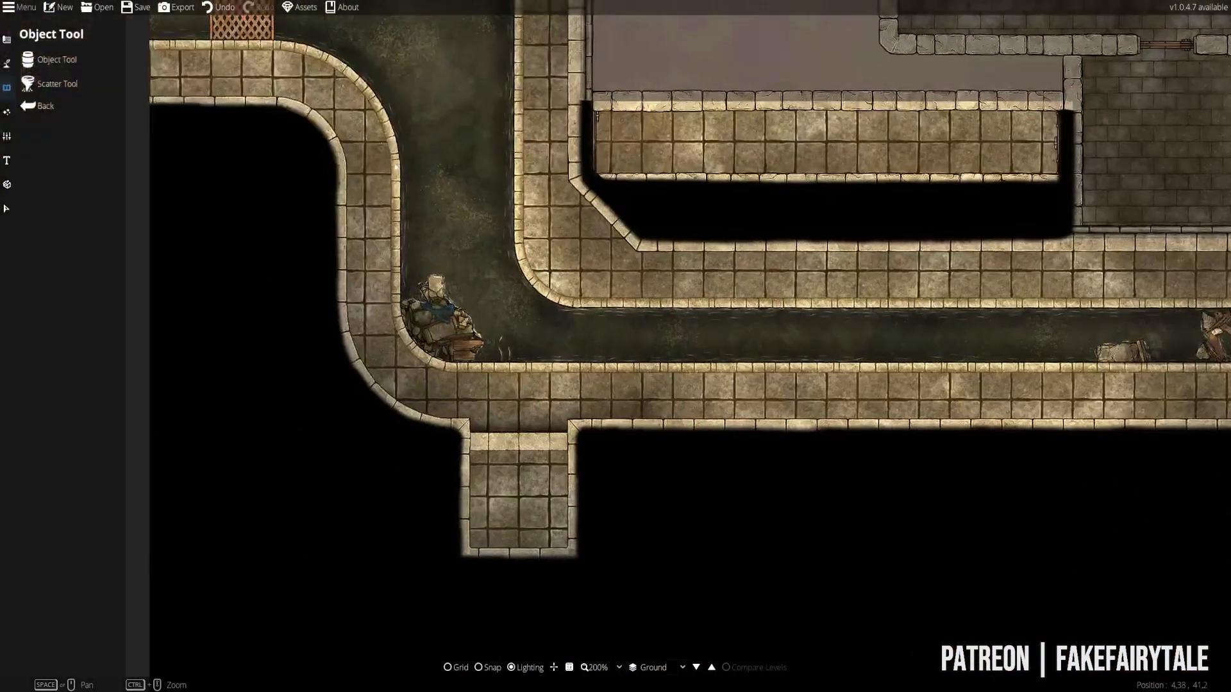
pyautogui.moveTo(395, 168); pyautogui.dragTo(526, 464)
pyautogui.moveTo(482, 204); pyautogui.dragTo(512, 554)
pyautogui.moveTo(477, 262); pyautogui.dragTo(474, 570)
pyautogui.moveTo(545, 245); pyautogui.dragTo(541, 425)
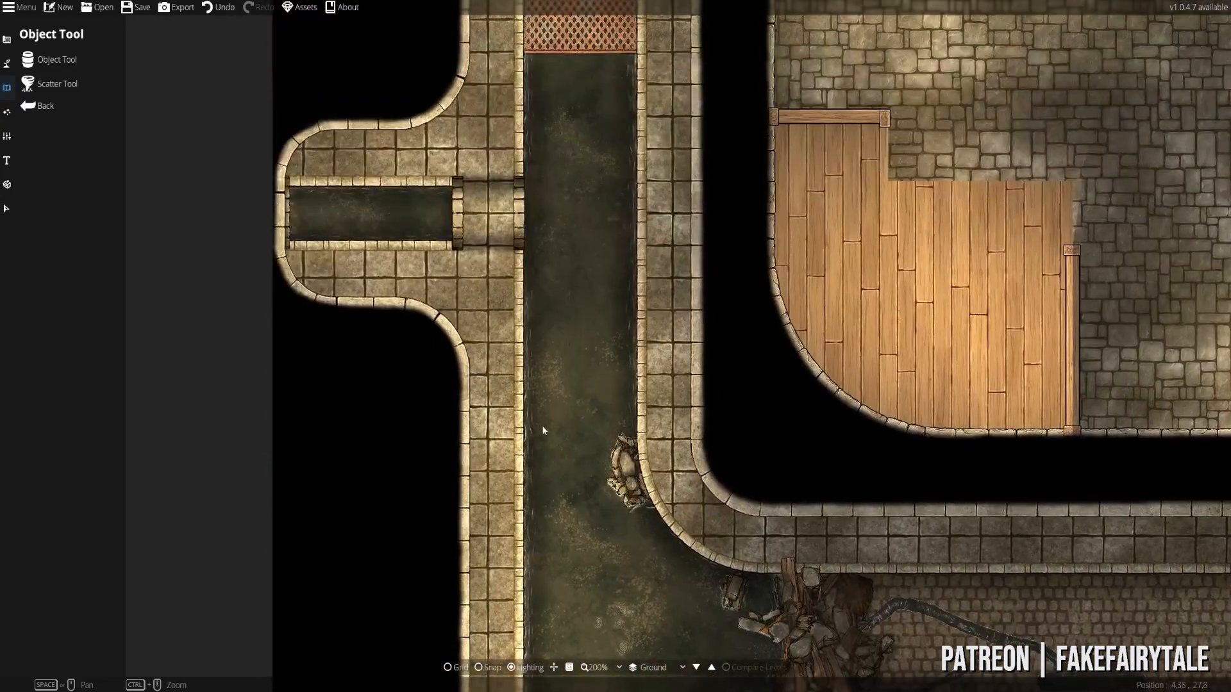
pyautogui.moveTo(568, 175); pyautogui.dragTo(573, 481)
pyautogui.moveTo(565, 275); pyautogui.dragTo(542, 466)
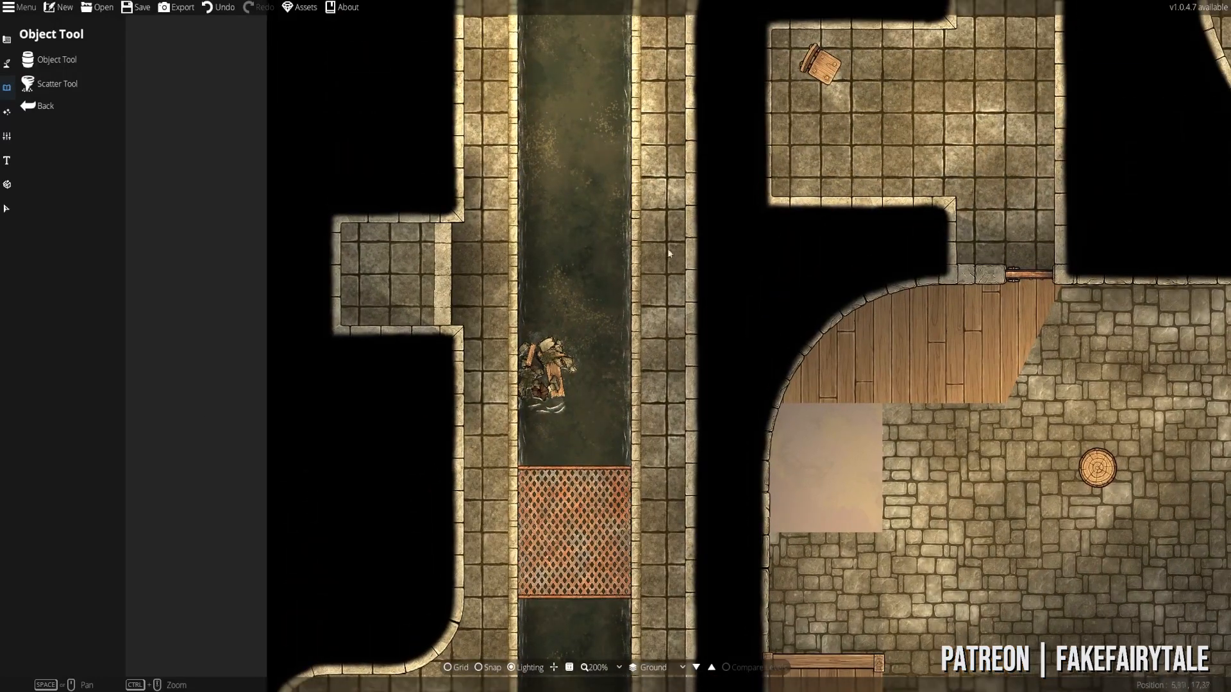
# - Recheck the drained channel's trickles and puddle, and follow the canal south under the bridge to the blue-cloth rubble pile
pyautogui.moveTo(668, 253); pyautogui.dragTo(626, 673)
pyautogui.moveTo(910, 333); pyautogui.dragTo(465, 459)
pyautogui.moveTo(939, 477); pyautogui.dragTo(300, 471)
pyautogui.moveTo(1001, 139); pyautogui.dragTo(406, 143)
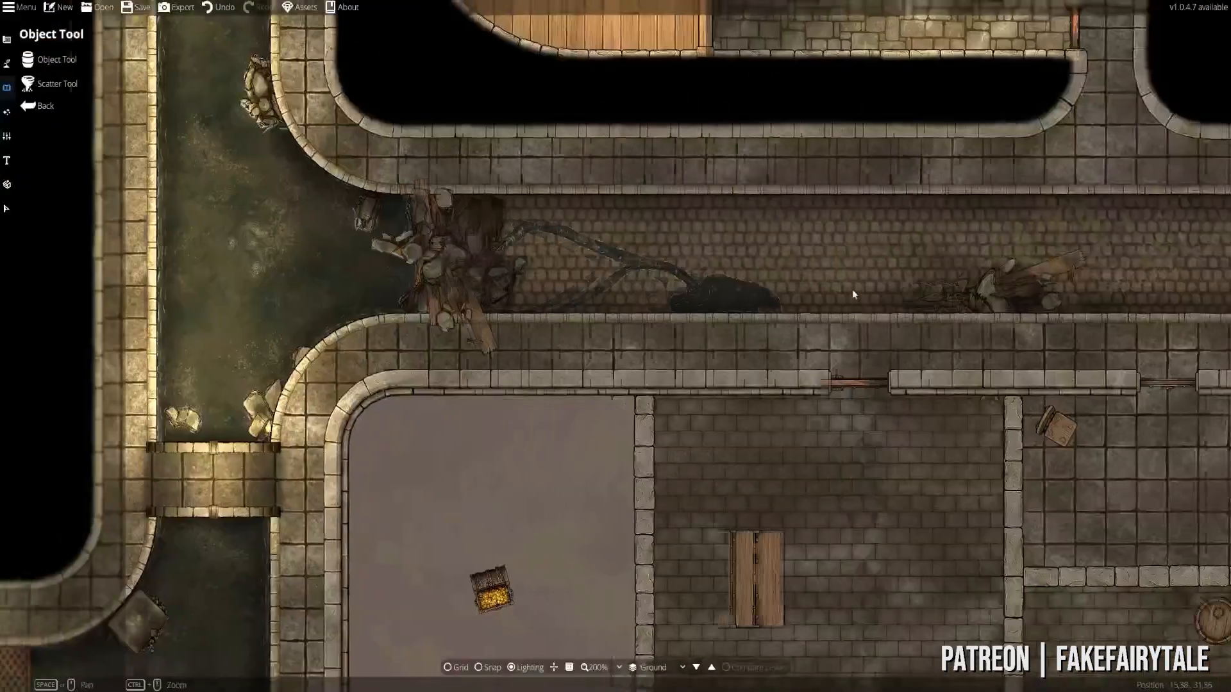
pyautogui.moveTo(306, 223); pyautogui.dragTo(620, 520)
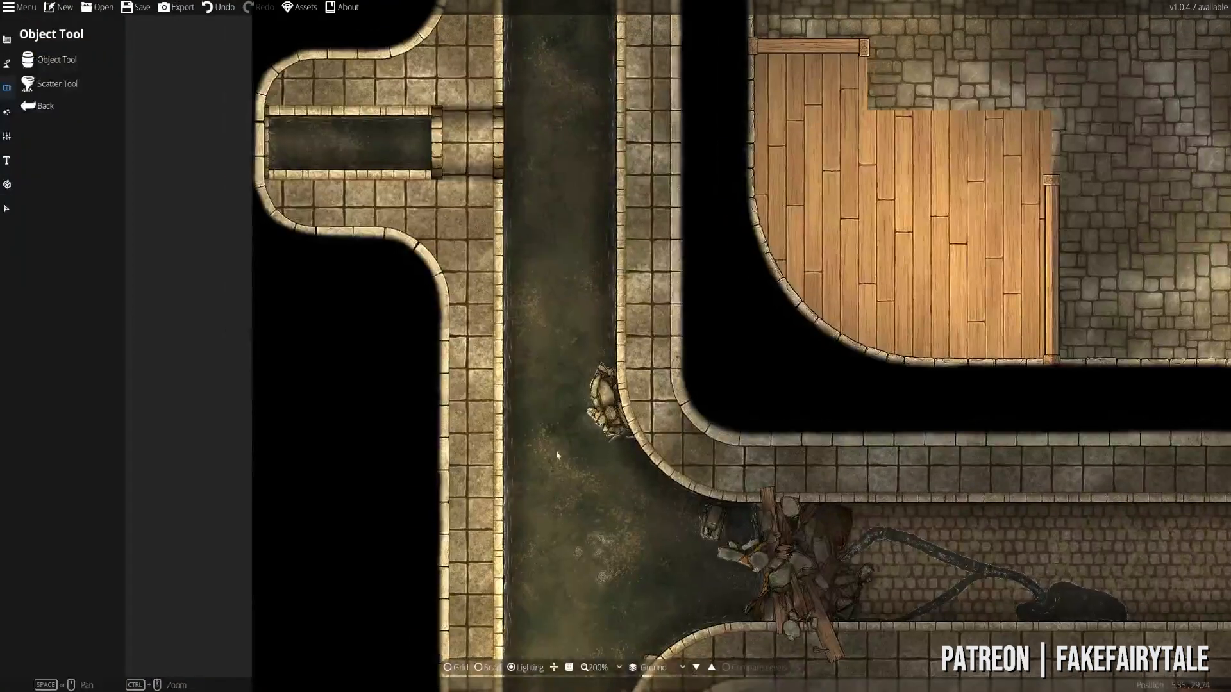
pyautogui.moveTo(558, 544); pyautogui.dragTo(529, 219)
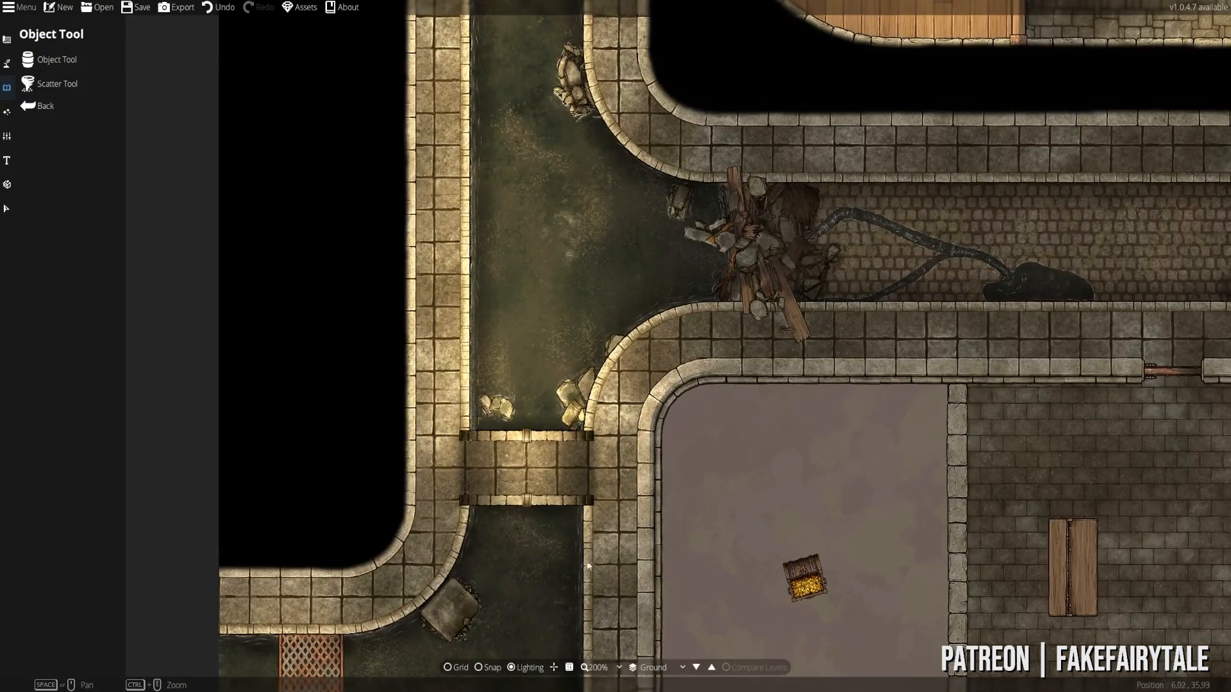
pyautogui.moveTo(628, 532); pyautogui.dragTo(639, 125)
pyautogui.moveTo(782, 564); pyautogui.dragTo(503, 264)
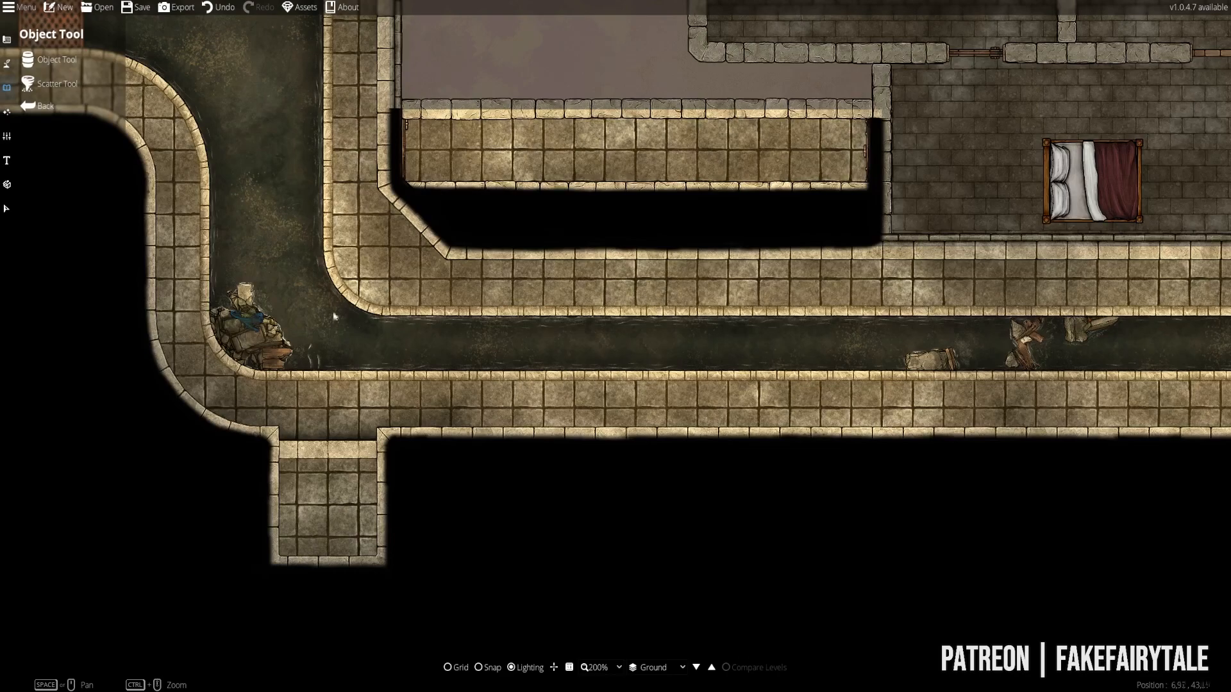
# - Return north along the western canal to the junction and examine the foam and ripples in the narrow curved canal
pyautogui.moveTo(311, 288); pyautogui.dragTo(725, 541)
pyautogui.moveTo(645, 350); pyautogui.dragTo(639, 505)
pyautogui.moveTo(789, 355); pyautogui.dragTo(733, 620)
pyautogui.moveTo(734, 441); pyautogui.dragTo(383, 620)
pyautogui.moveTo(733, 370); pyautogui.dragTo(839, 641)
pyautogui.moveTo(690, 364); pyautogui.dragTo(800, 673)
pyautogui.moveTo(686, 223); pyautogui.dragTo(750, 646)
pyautogui.moveTo(799, 324); pyautogui.dragTo(569, 613)
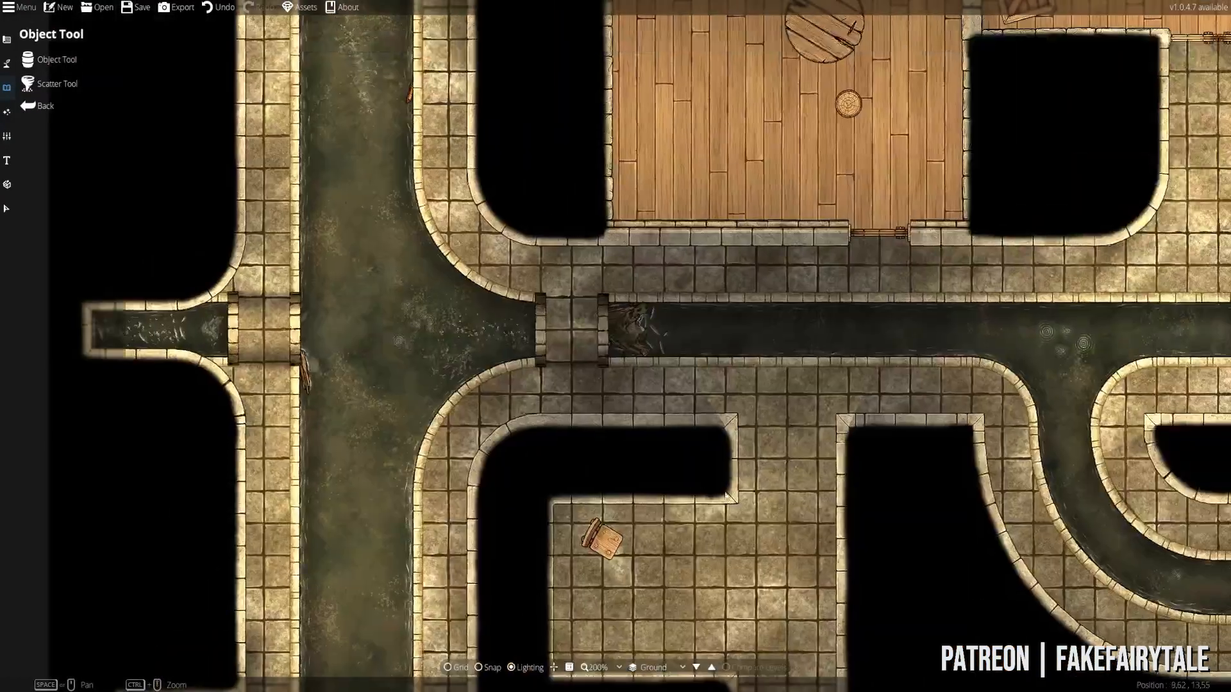
pyautogui.moveTo(1042, 375); pyautogui.dragTo(663, 409)
pyautogui.moveTo(663, 479); pyautogui.dragTo(801, 199)
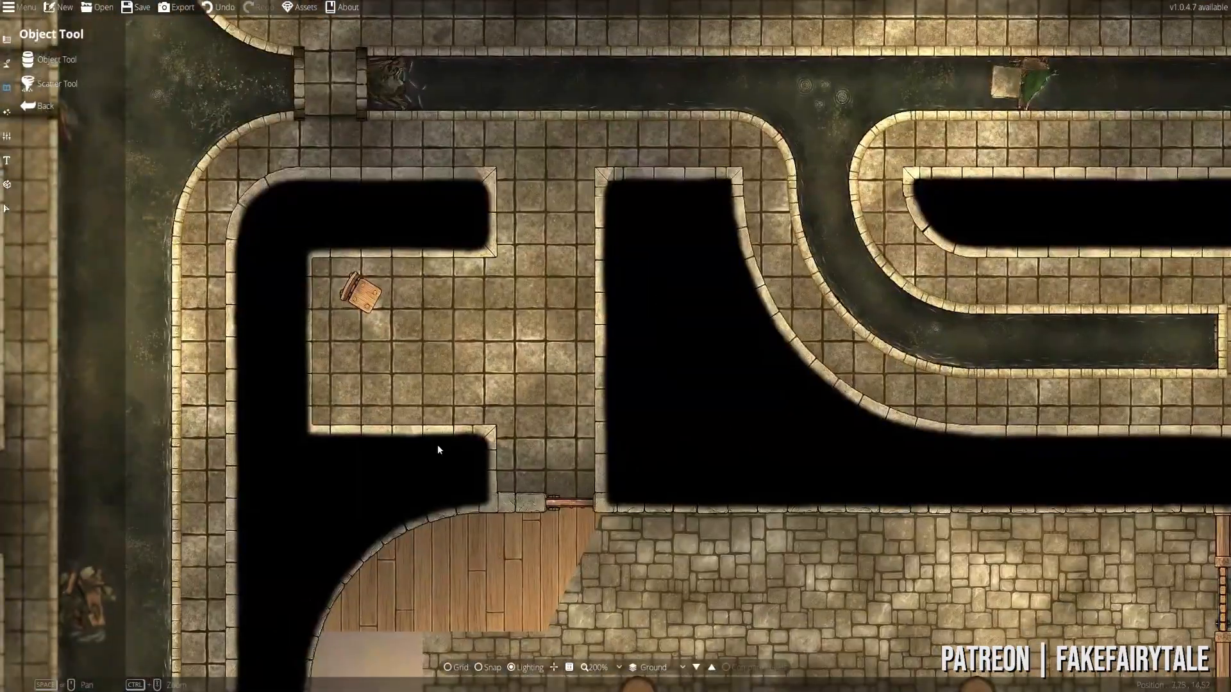
pyautogui.moveTo(419, 454); pyautogui.dragTo(386, 517)
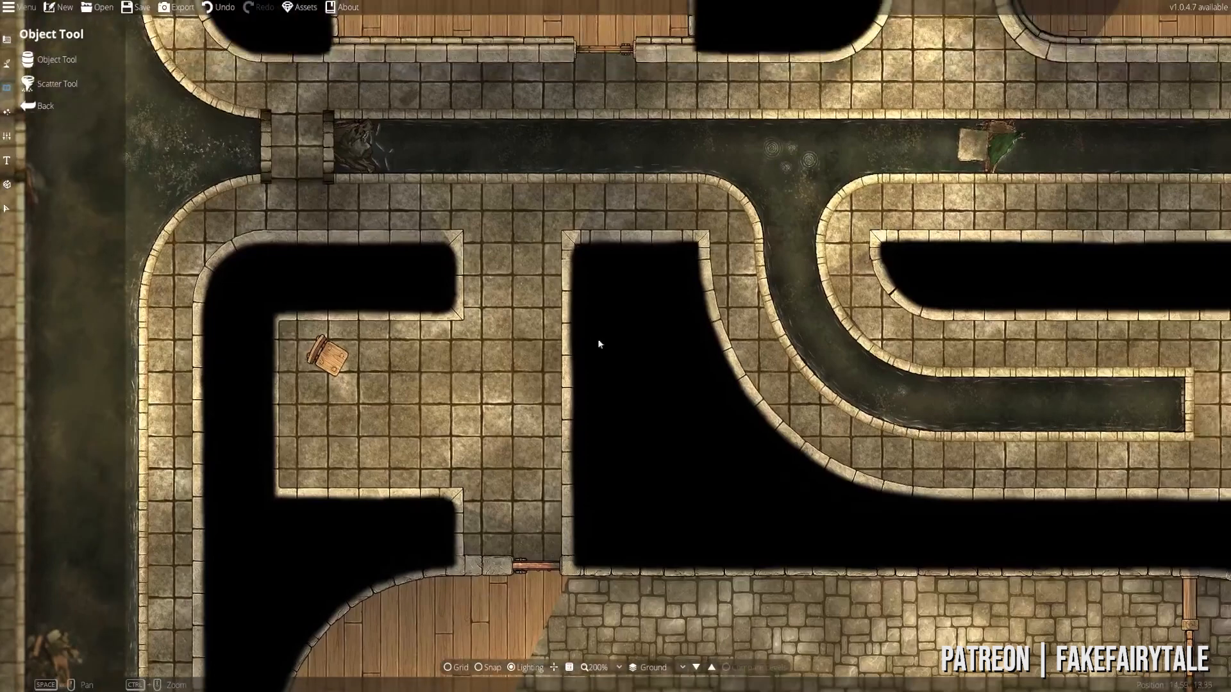
# - Examine the upper canal east to the rusty grate and the rectangular pool's outflow, and return west to the stone bridge
pyautogui.moveTo(681, 354); pyautogui.dragTo(283, 327)
pyautogui.moveTo(641, 212); pyautogui.dragTo(128, 566)
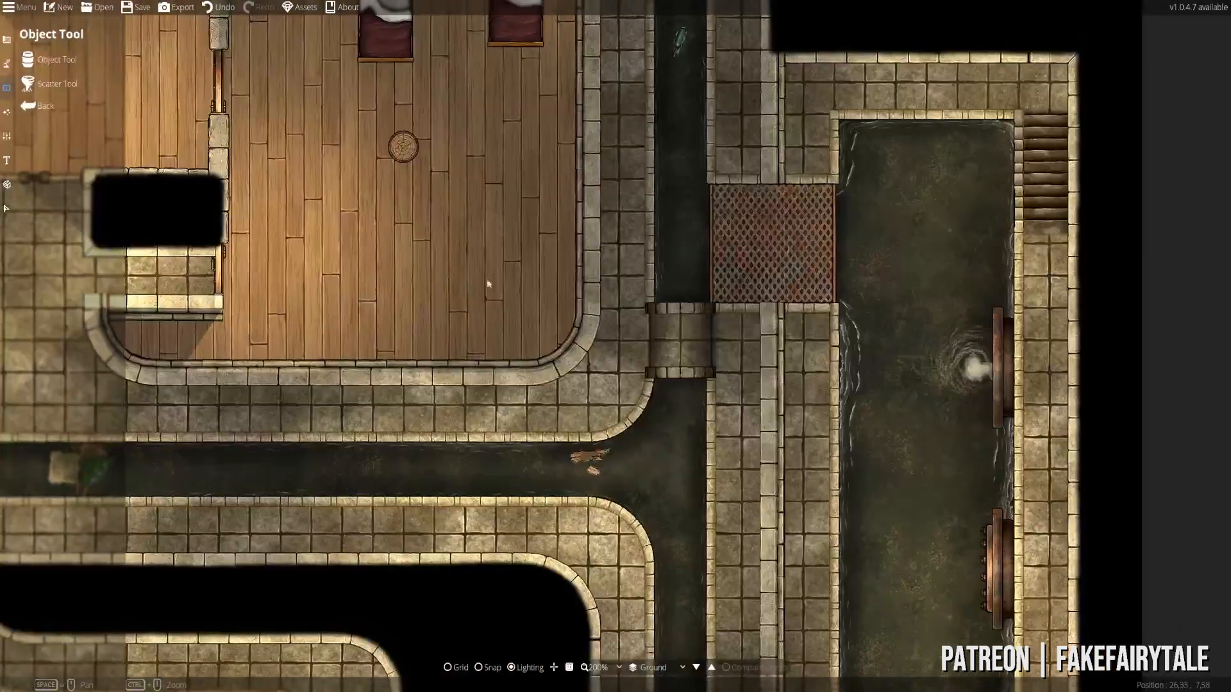
pyautogui.moveTo(485, 166); pyautogui.dragTo(415, 359)
pyautogui.moveTo(403, 312); pyautogui.dragTo(1006, 175)
pyautogui.moveTo(387, 368); pyautogui.dragTo(977, 193)
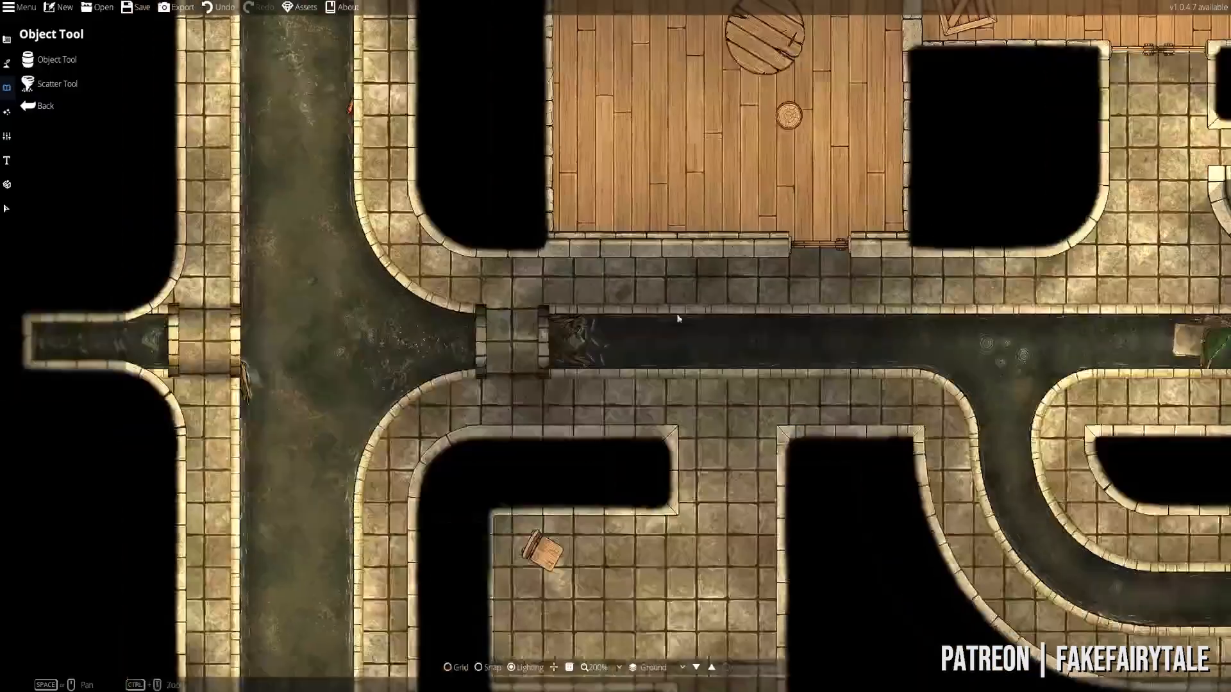
# - Follow the western canal south past the rusty grate to the corner rubble pile and east along the southern canal's debris
pyautogui.moveTo(462, 360); pyautogui.dragTo(692, 473)
pyautogui.moveTo(613, 587); pyautogui.dragTo(615, 83)
pyautogui.moveTo(617, 532); pyautogui.dragTo(618, 154)
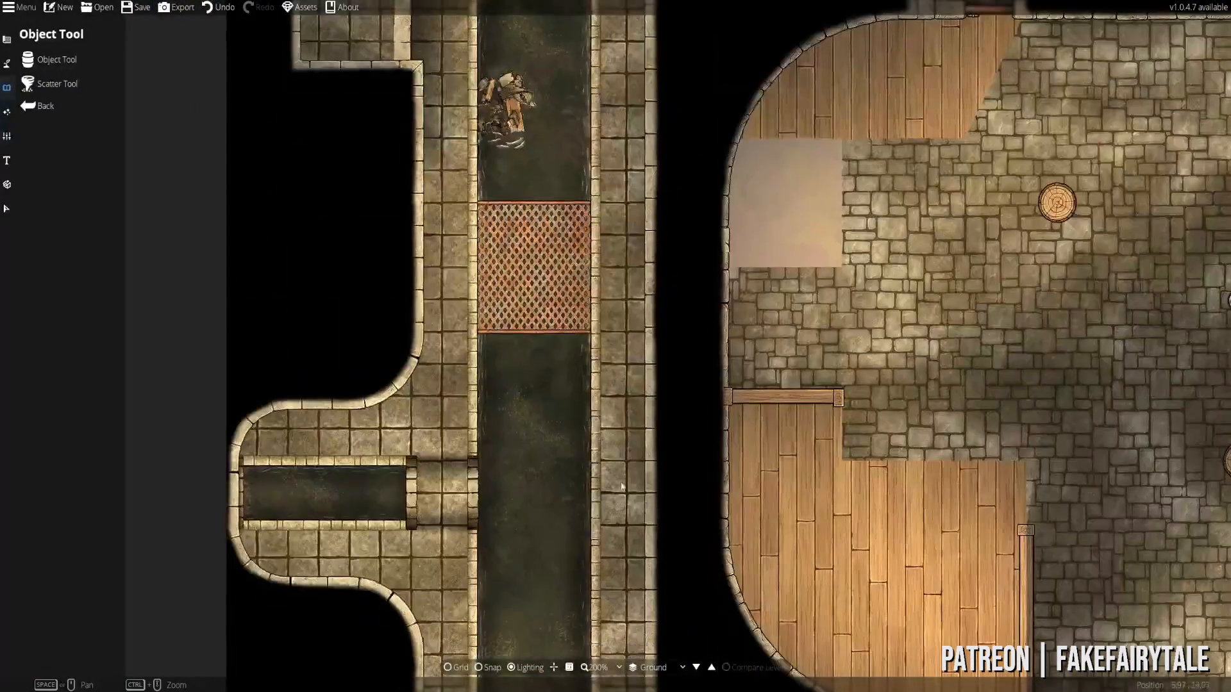
pyautogui.moveTo(620, 489); pyautogui.dragTo(622, 127)
pyautogui.moveTo(732, 507); pyautogui.dragTo(456, 121)
pyautogui.moveTo(474, 500); pyautogui.dragTo(435, 189)
pyautogui.moveTo(279, 341); pyautogui.dragTo(498, 357)
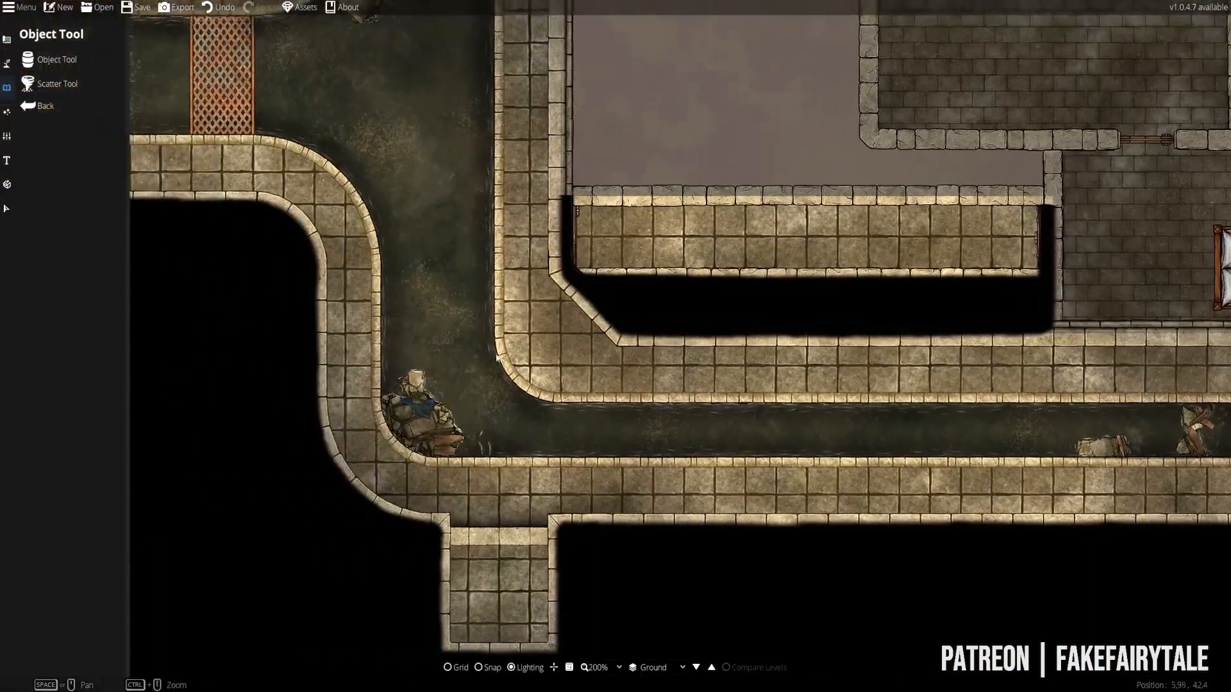
pyautogui.moveTo(780, 406); pyautogui.dragTo(485, 442)
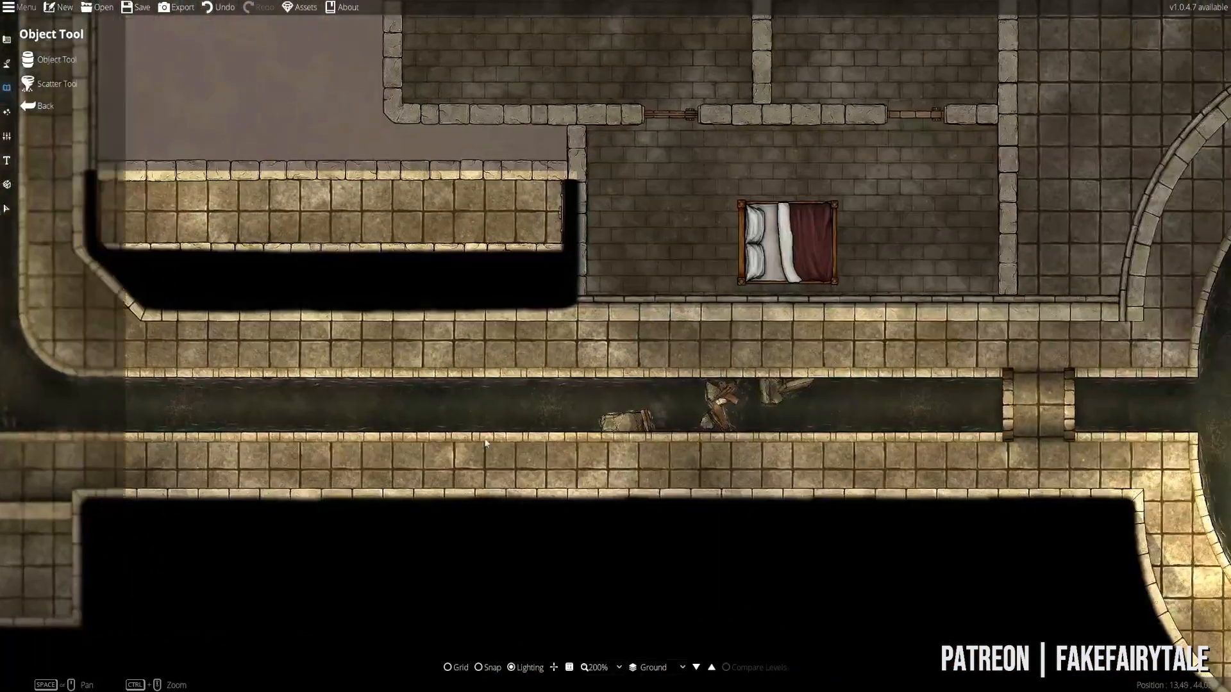
# - Return to the southwestern corner pile and recheck the canal up to the rubble dam and the drained channel's trickles and puddle
pyautogui.moveTo(128, 420); pyautogui.dragTo(408, 430)
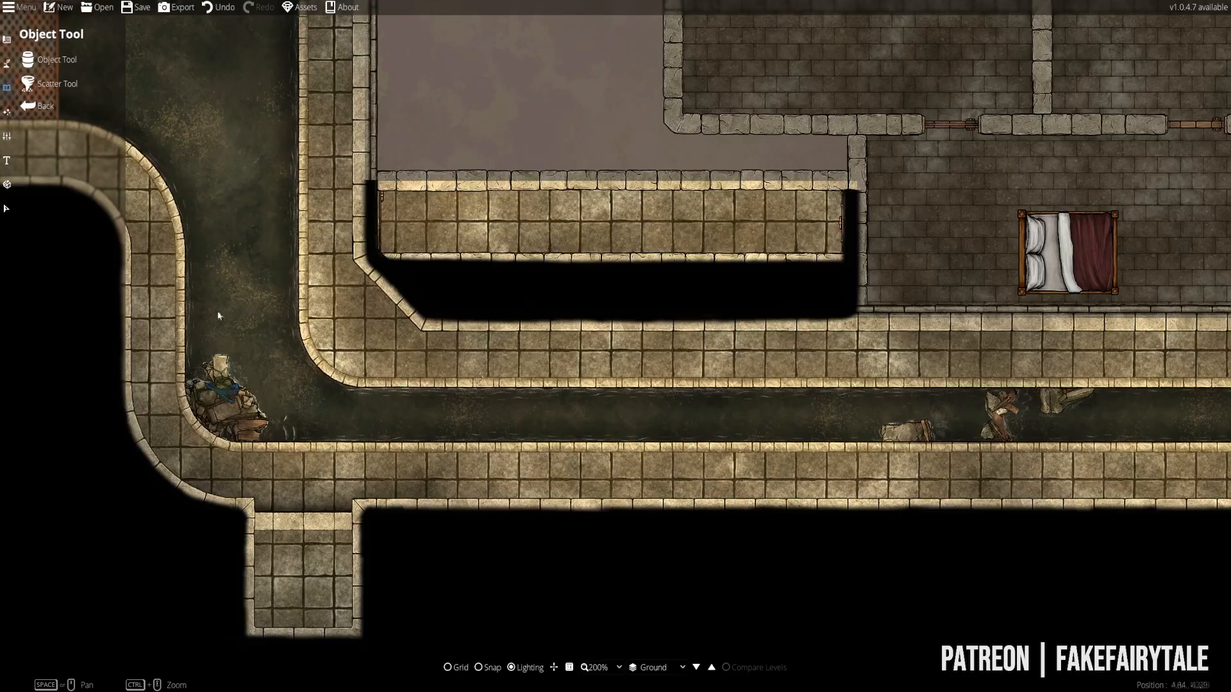
pyautogui.moveTo(218, 314); pyautogui.dragTo(533, 534)
pyautogui.moveTo(1077, 417); pyautogui.dragTo(146, 134)
pyautogui.moveTo(971, 250); pyautogui.dragTo(411, 511)
pyautogui.moveTo(156, 53); pyautogui.dragTo(683, 468)
pyautogui.moveTo(230, 410); pyautogui.dragTo(907, 423)
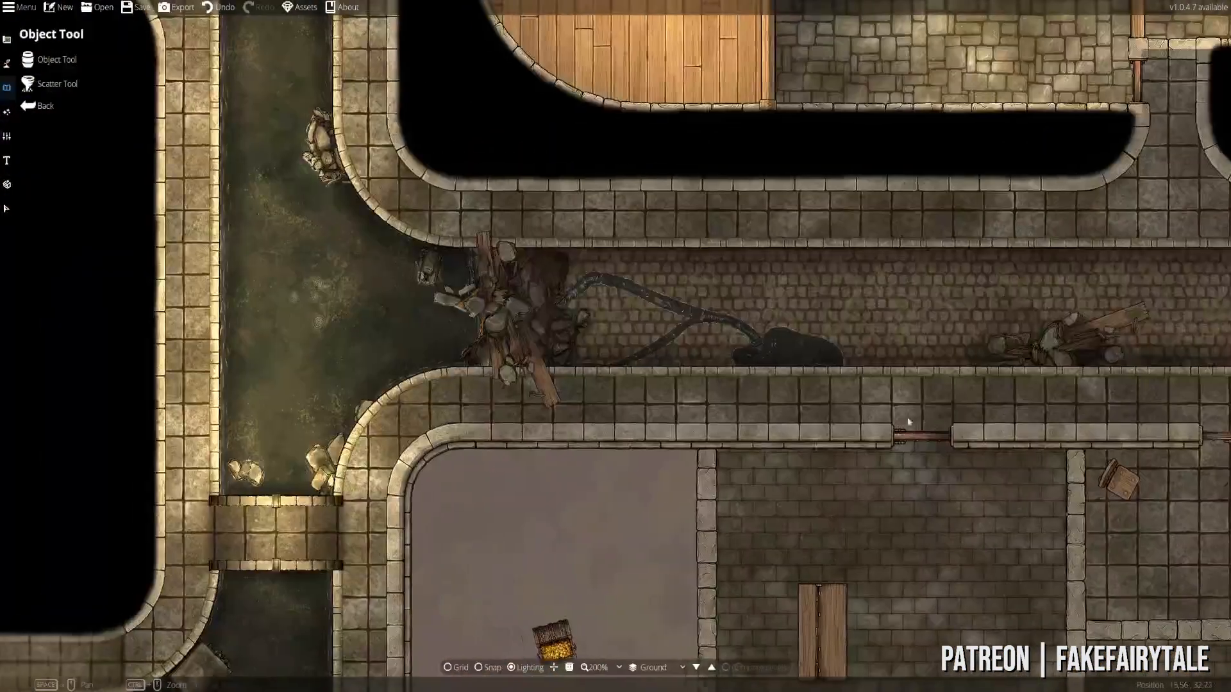
# - Trace the western canal north from the rubble dam to the upper canal's stone bridge, debris and foam
pyautogui.moveTo(394, 277); pyautogui.dragTo(514, 427)
pyautogui.moveTo(397, 244); pyautogui.dragTo(455, 488)
pyautogui.moveTo(487, 231); pyautogui.dragTo(542, 588)
pyautogui.moveTo(478, 208); pyautogui.dragTo(486, 634)
pyautogui.moveTo(737, 243); pyautogui.dragTo(309, 524)
pyautogui.moveTo(845, 508); pyautogui.dragTo(915, 471)
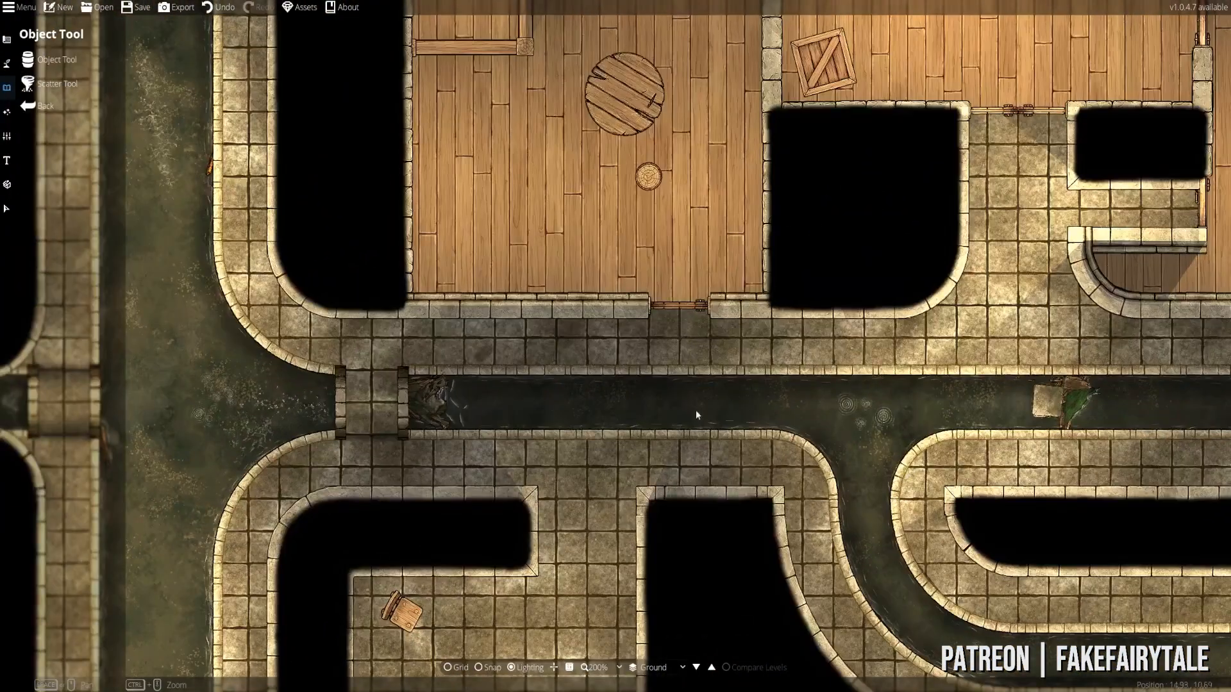
# - Review the upper canal east to the rectangular pool, and the southern canal from the corner pile to the round basin's rubble
pyautogui.moveTo(1137, 429); pyautogui.dragTo(216, 405)
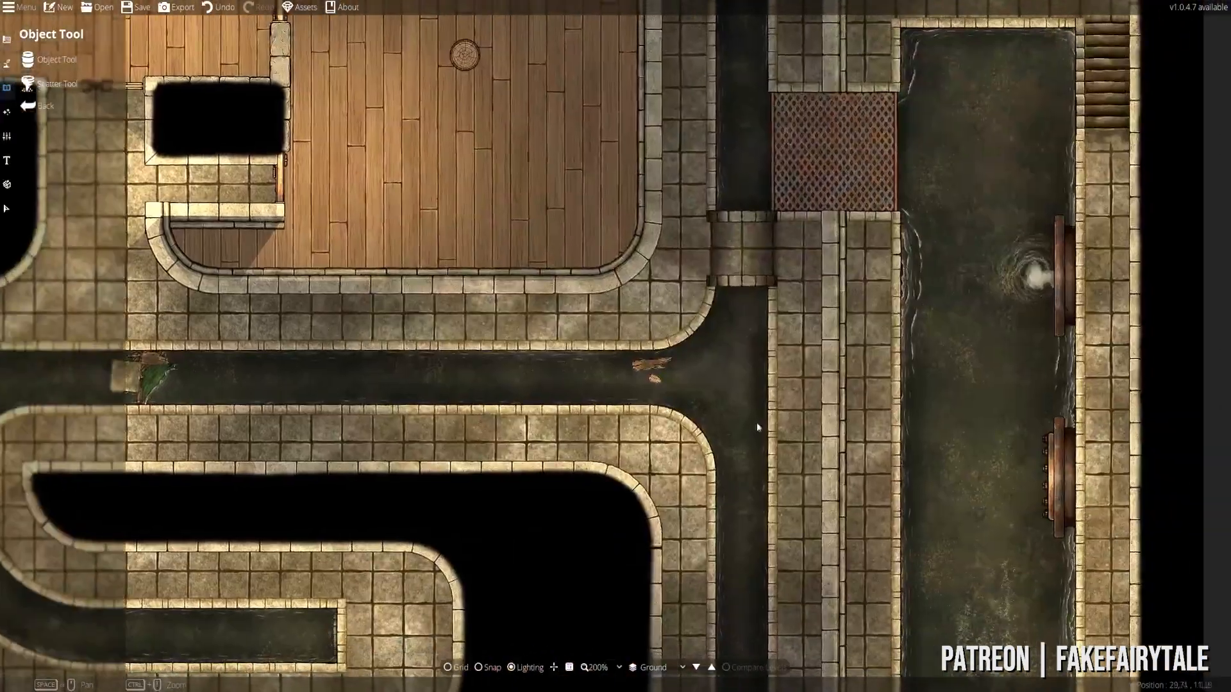
pyautogui.moveTo(755, 605); pyautogui.dragTo(657, 191)
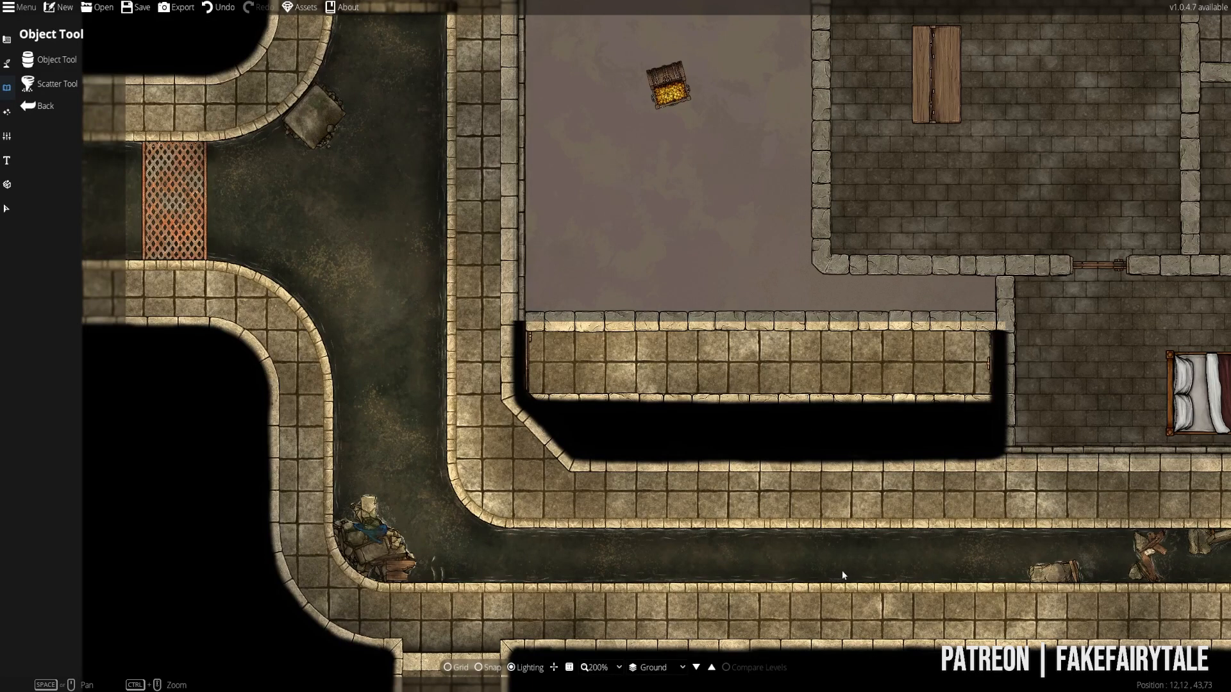
pyautogui.moveTo(841, 571); pyautogui.dragTo(286, 494)
pyautogui.moveTo(788, 540); pyautogui.dragTo(466, 493)
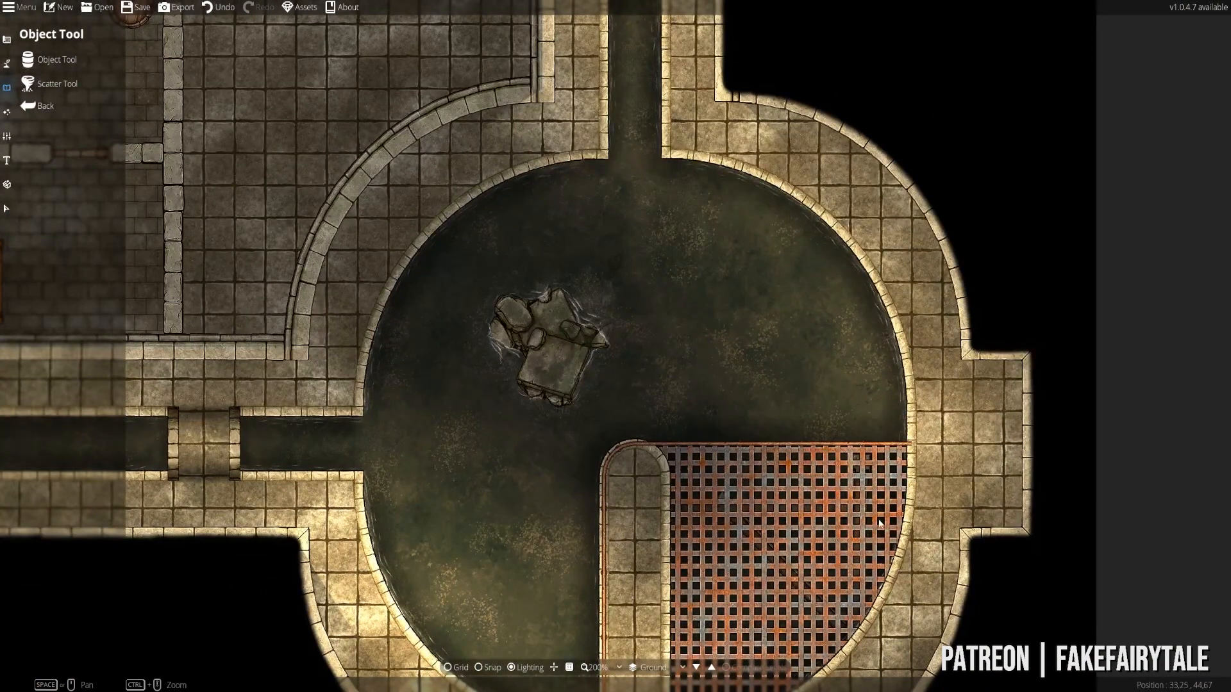